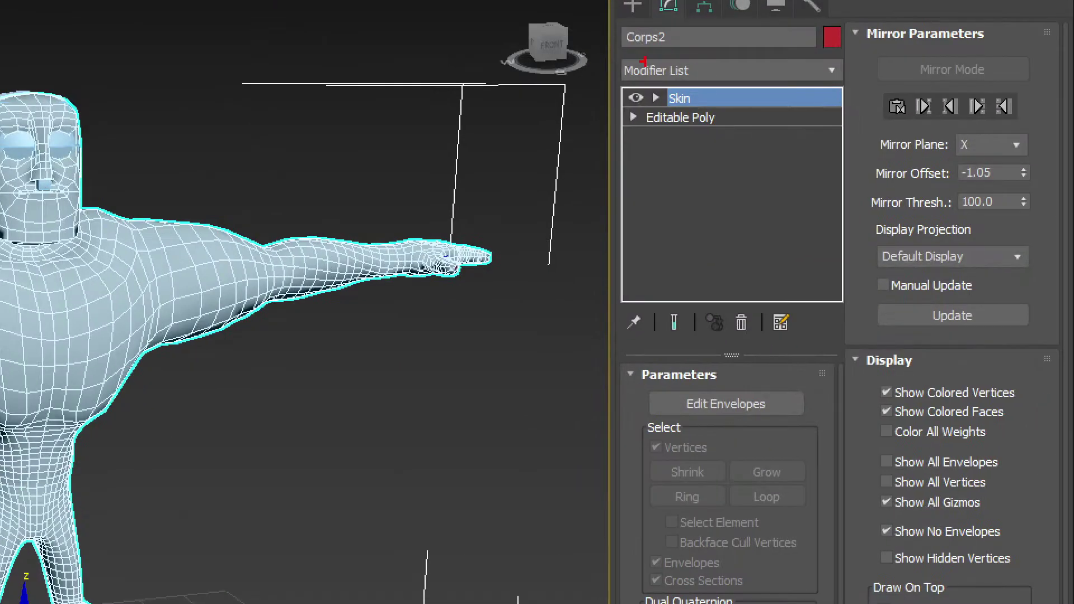
# Turn on Show No Envelopes for the Skin modifier and start editing its envelopes
pyautogui.moveTo(657, 116); pyautogui.dragTo(630, 55)
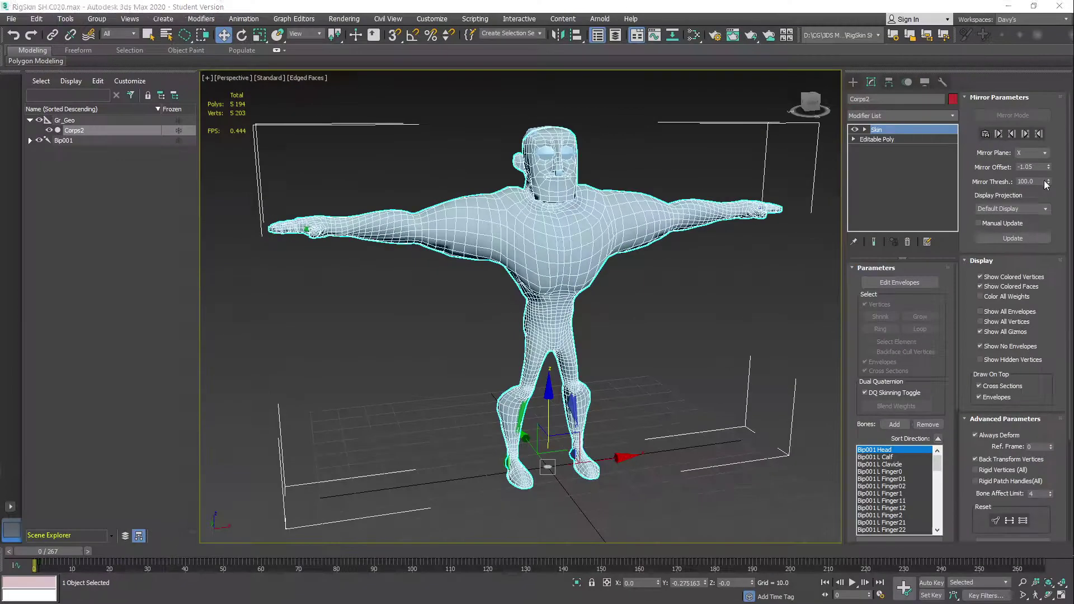
pyautogui.scroll(-8, 1055, 320)
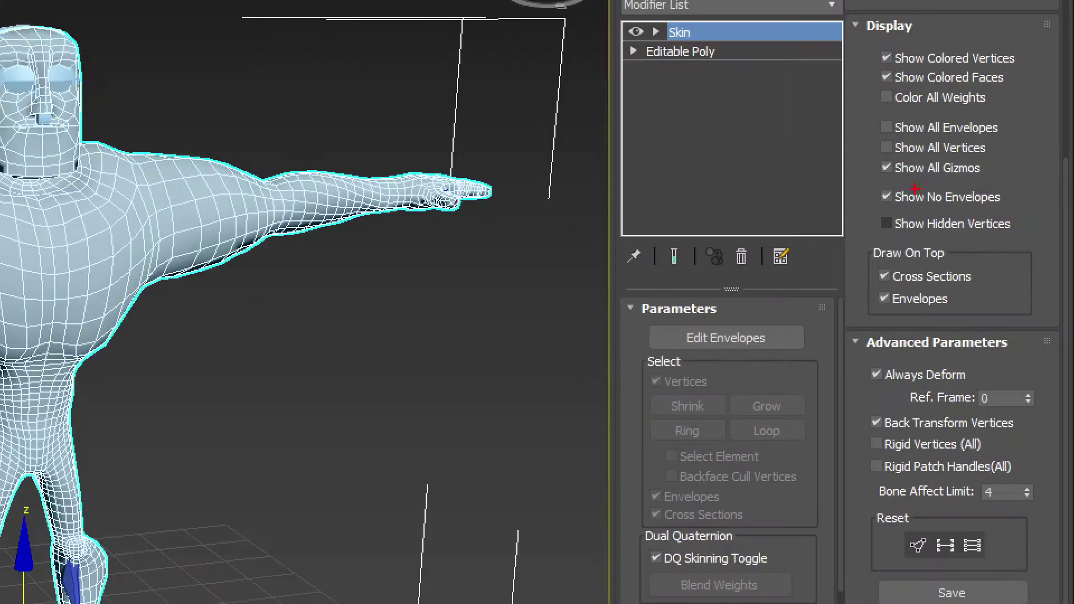
pyautogui.moveTo(980, 203); pyautogui.dragTo(964, 214)
pyautogui.moveTo(861, 212)
pyautogui.mouseDown()
pyautogui.moveTo(1016, 220)
pyautogui.moveTo(889, 196)
pyautogui.mouseUp()
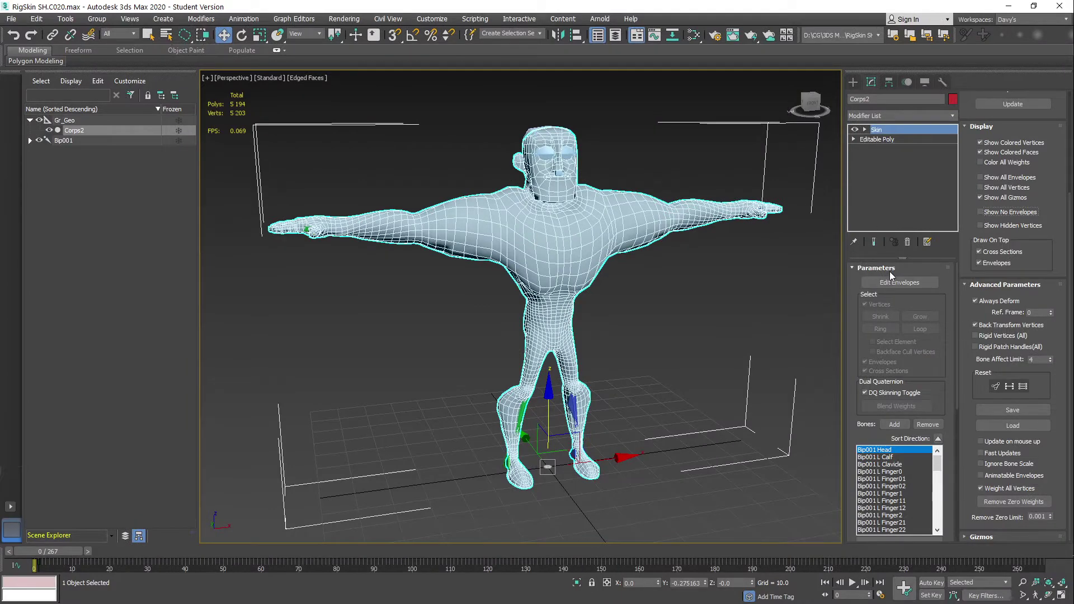
pyautogui.click(980, 212)
pyautogui.click(907, 283)
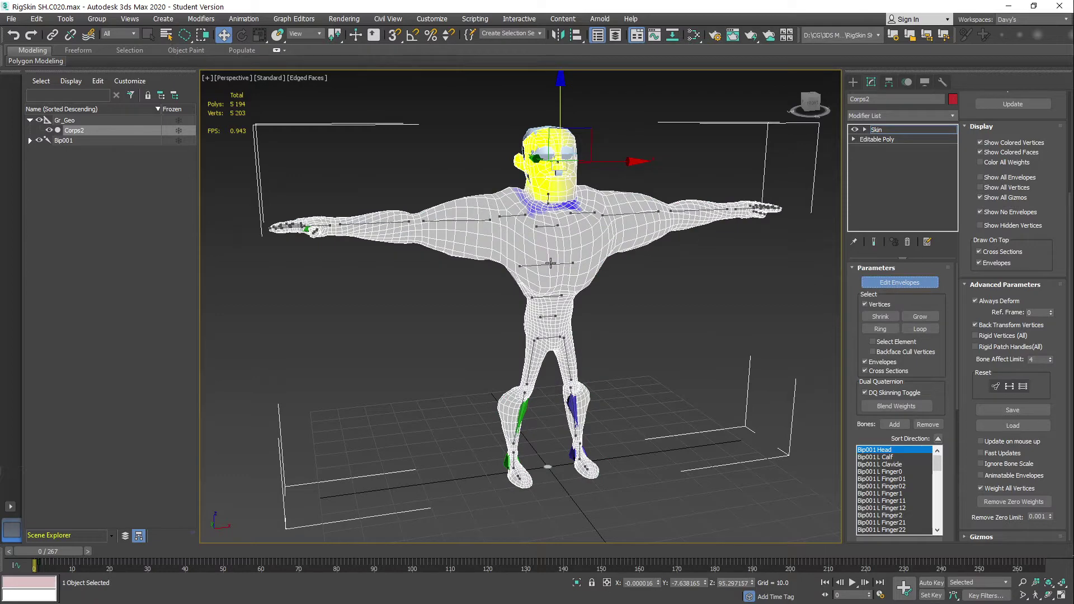
# Select the bone Bip001 R UpperArm on the character to display its weight colours
pyautogui.scroll(3, 551, 263)
pyautogui.click(427, 201)
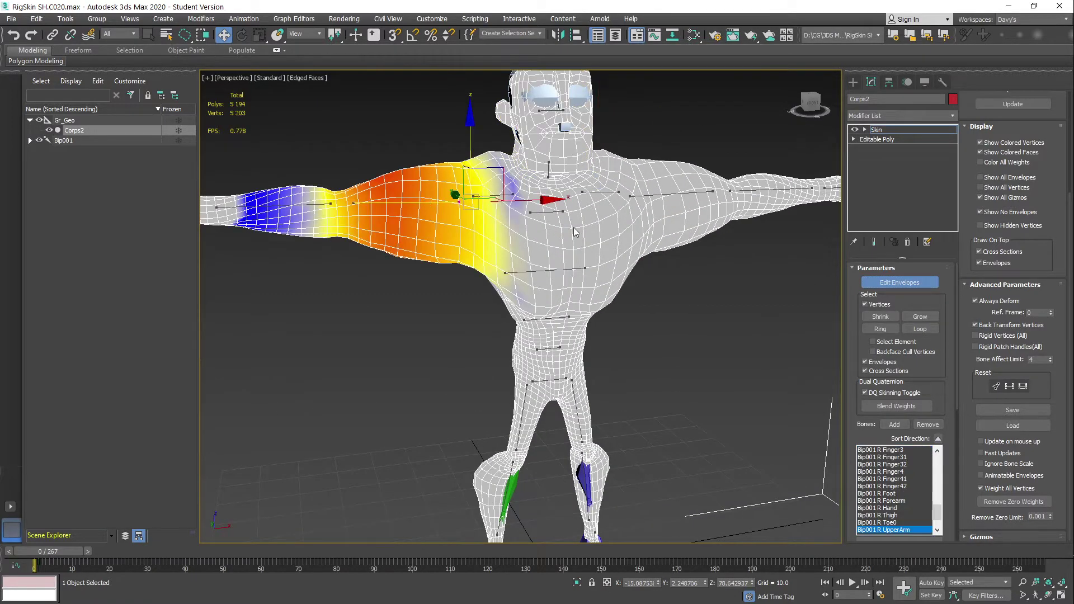
pyautogui.scroll(-2, 427, 202)
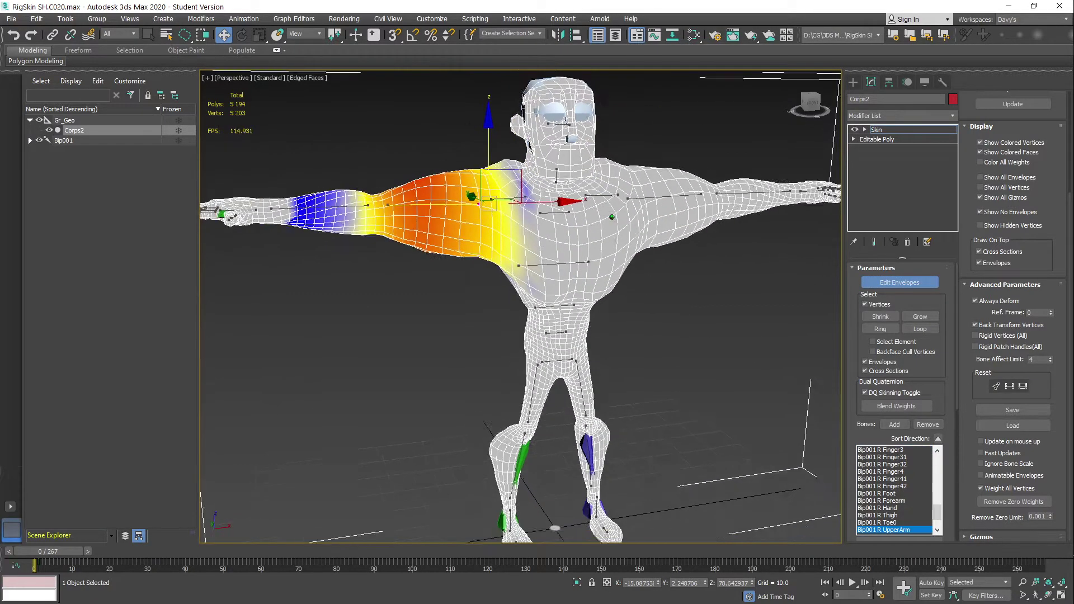
# Show the envelopes while selecting the Bip001 Spine2 bone, hide them again and reselect the right upper arm bone
pyautogui.click(994, 213)
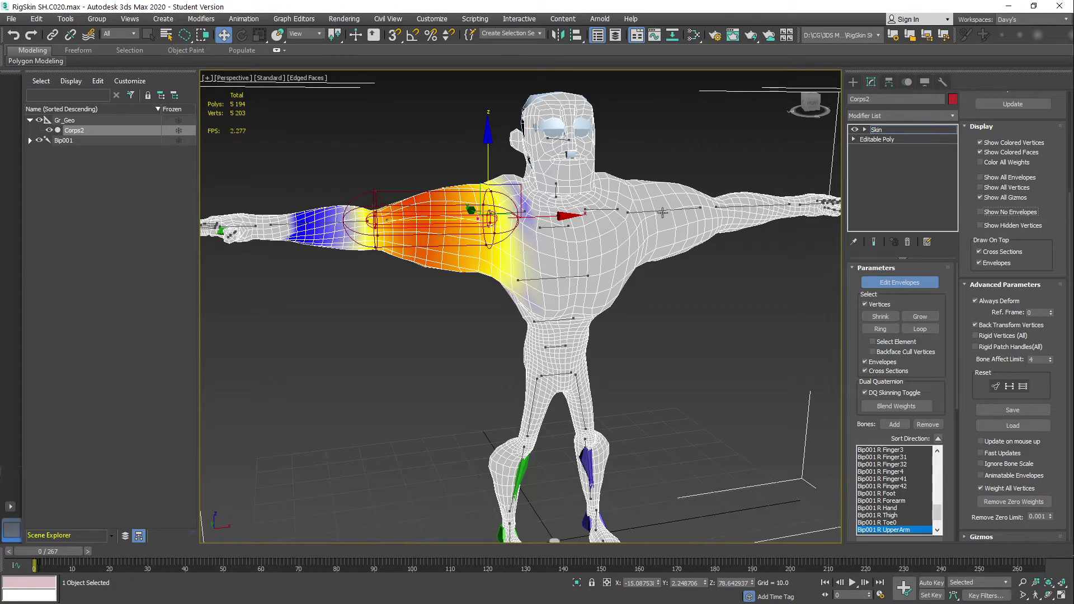
pyautogui.click(660, 211)
pyautogui.click(537, 281)
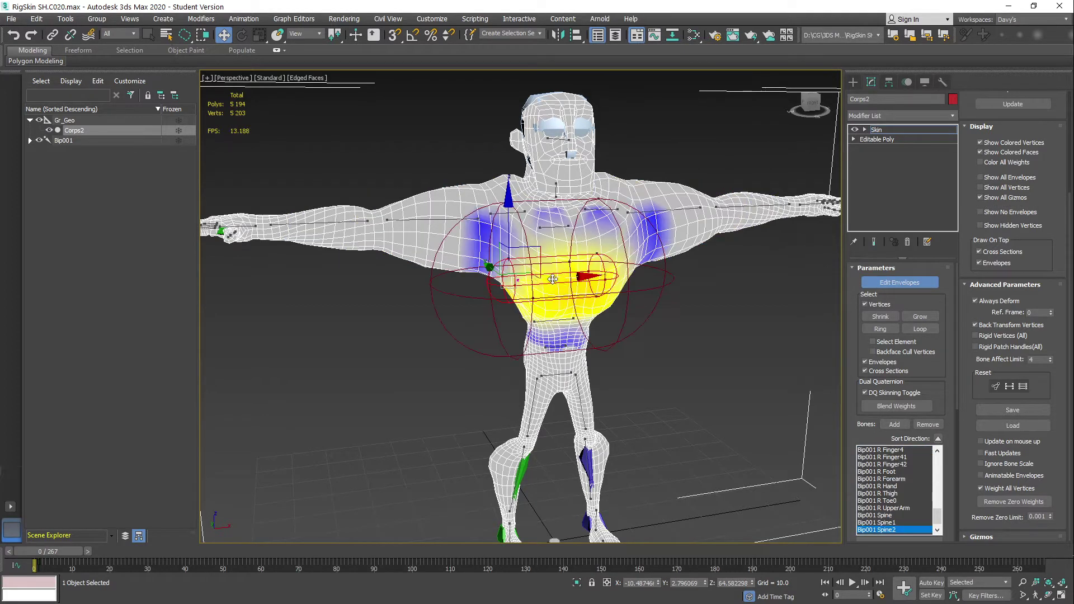
pyautogui.click(980, 212)
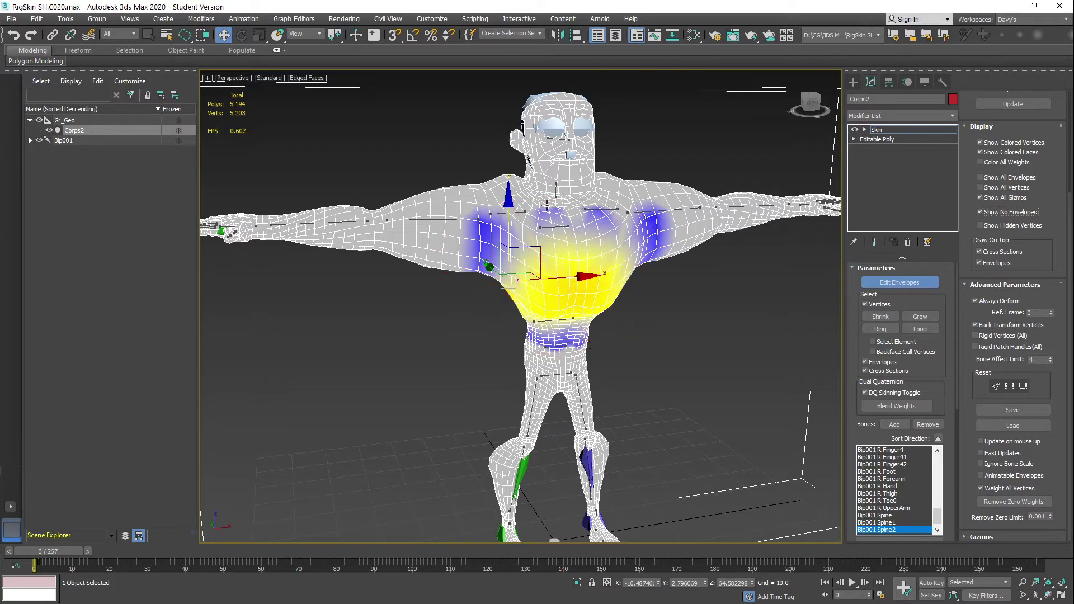
pyautogui.click(437, 221)
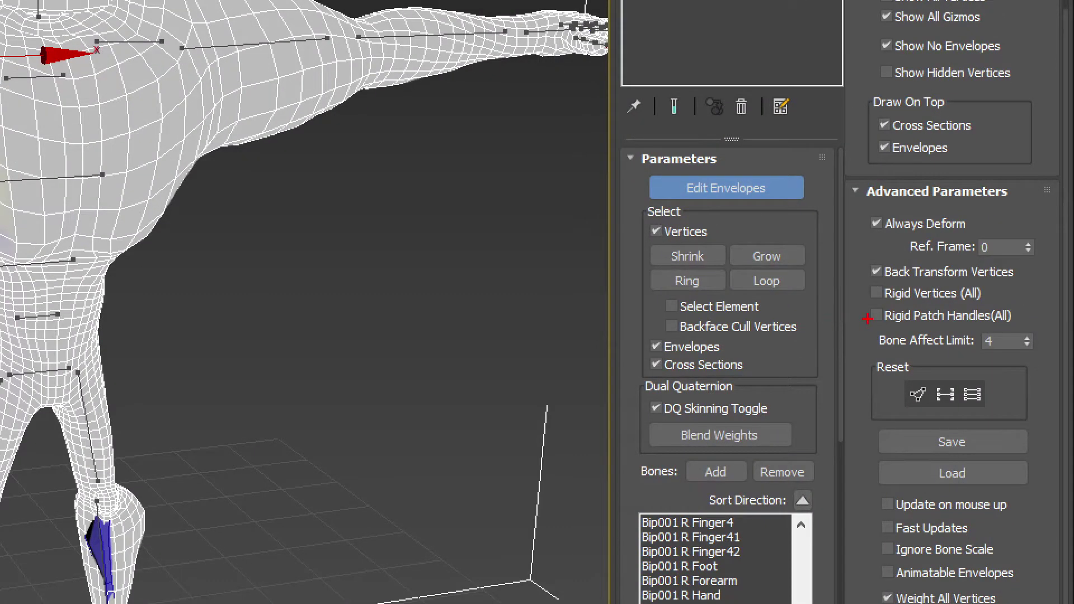
pyautogui.keyDown('ctrl'); pyautogui.moveTo(868, 318); pyautogui.dragTo(1071, 367); pyautogui.keyUp('ctrl')
pyautogui.moveTo(771, 321); pyautogui.dragTo(866, 340)
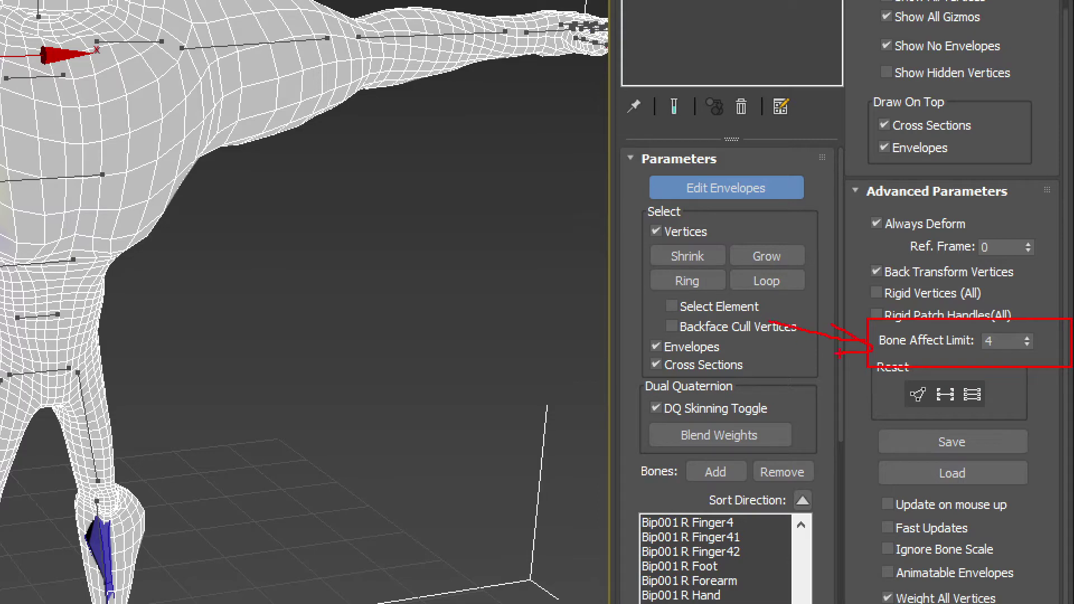
pyautogui.press('Escape')
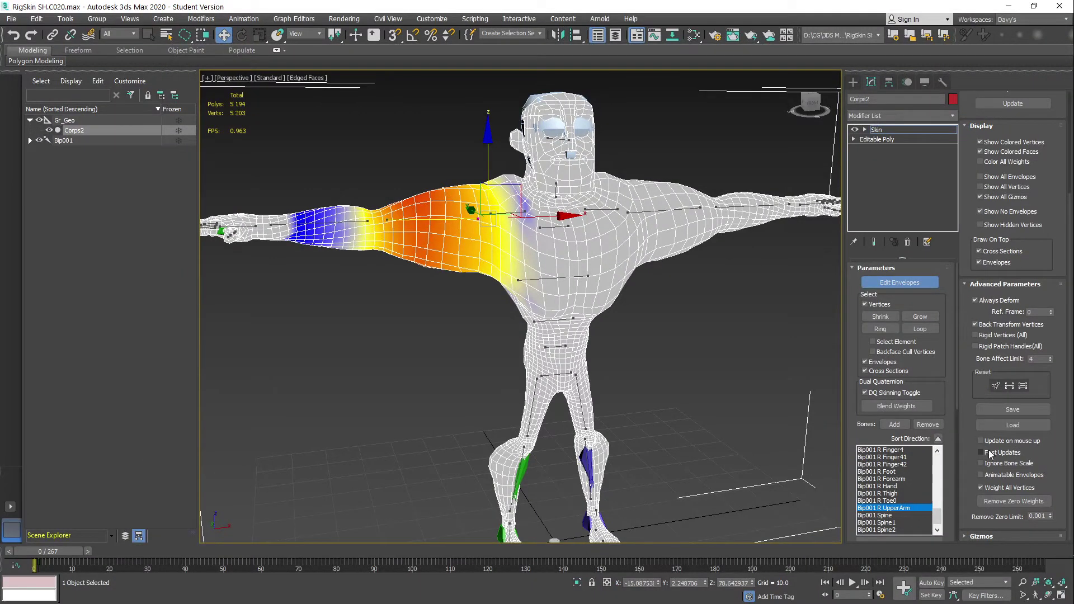
pyautogui.hotkey('ctrl', '1')
pyautogui.moveTo(929, 466)
pyautogui.mouseDown()
pyautogui.moveTo(915, 470)
pyautogui.moveTo(910, 536)
pyautogui.moveTo(1011, 478)
pyautogui.moveTo(899, 472)
pyautogui.mouseUp()
pyautogui.moveTo(609, 432)
pyautogui.mouseDown()
pyautogui.moveTo(750, 481)
pyautogui.moveTo(818, 484)
pyautogui.mouseUp()
pyautogui.moveTo(773, 461)
pyautogui.mouseDown()
pyautogui.moveTo(815, 483)
pyautogui.moveTo(766, 493)
pyautogui.mouseUp()
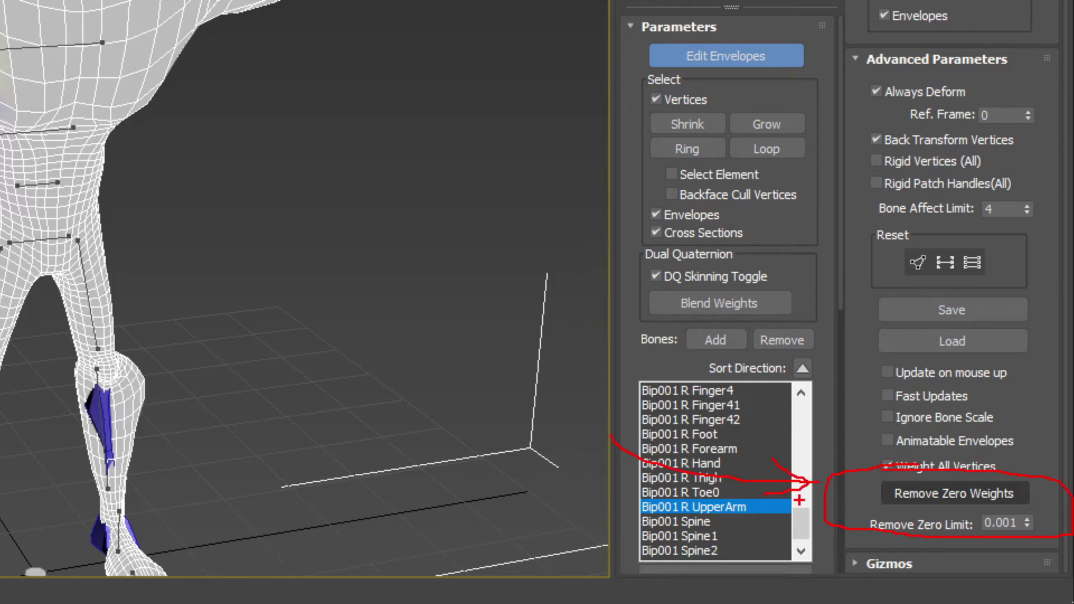
pyautogui.press('Escape')
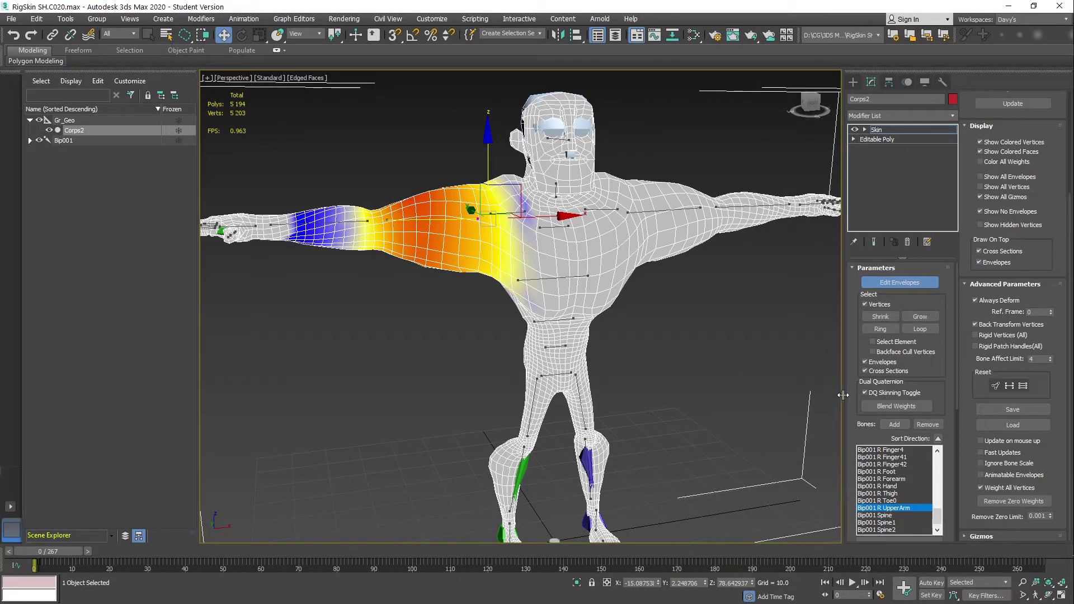
pyautogui.keyDown('alt'); pyautogui.moveTo(656, 311); pyautogui.dragTo(683, 297, button='middle'); pyautogui.keyUp('alt')
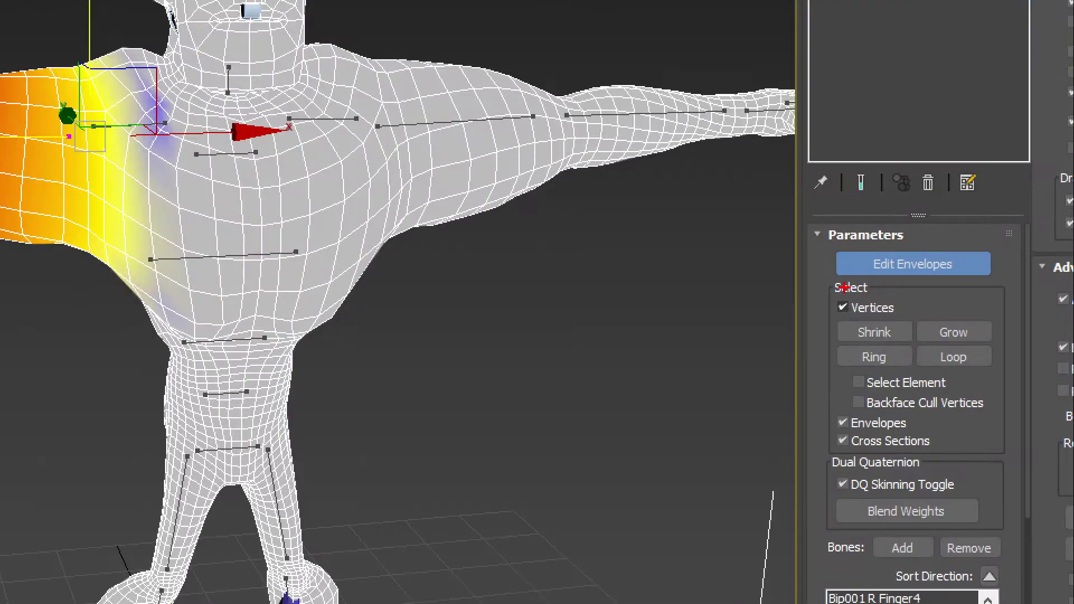
pyautogui.moveTo(867, 319); pyautogui.dragTo(825, 282)
pyautogui.press('Escape')
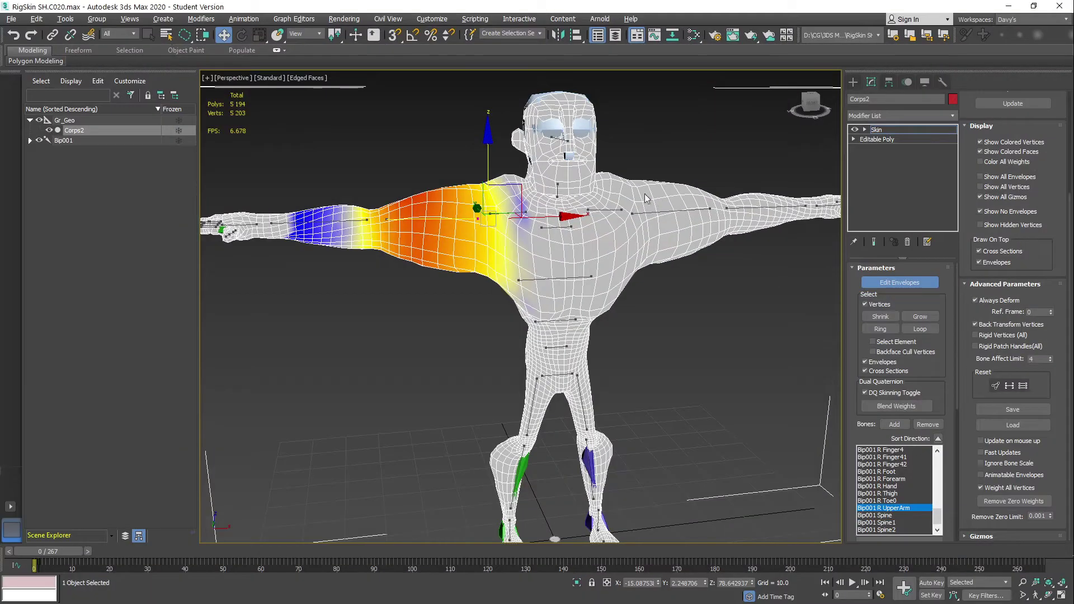
# Pick the Bip001 L Clavicle bone with vertex selection disabled, and re-enable vertex selection
pyautogui.moveTo(421, 163)
pyautogui.mouseDown()
pyautogui.moveTo(537, 179)
pyautogui.moveTo(504, 160)
pyautogui.mouseUp()
pyautogui.click(865, 305)
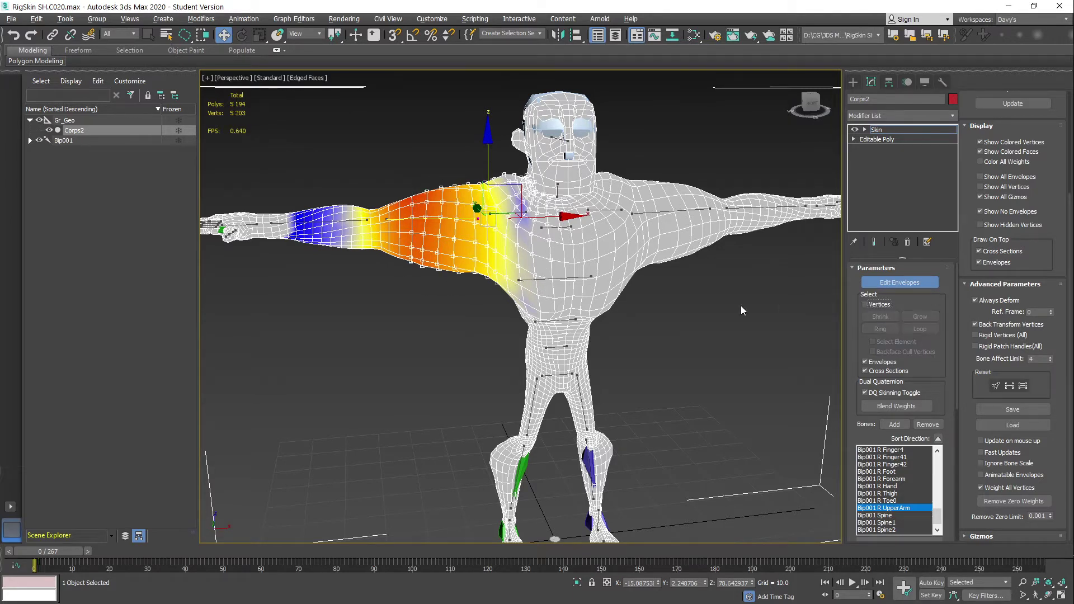
pyautogui.click(713, 246)
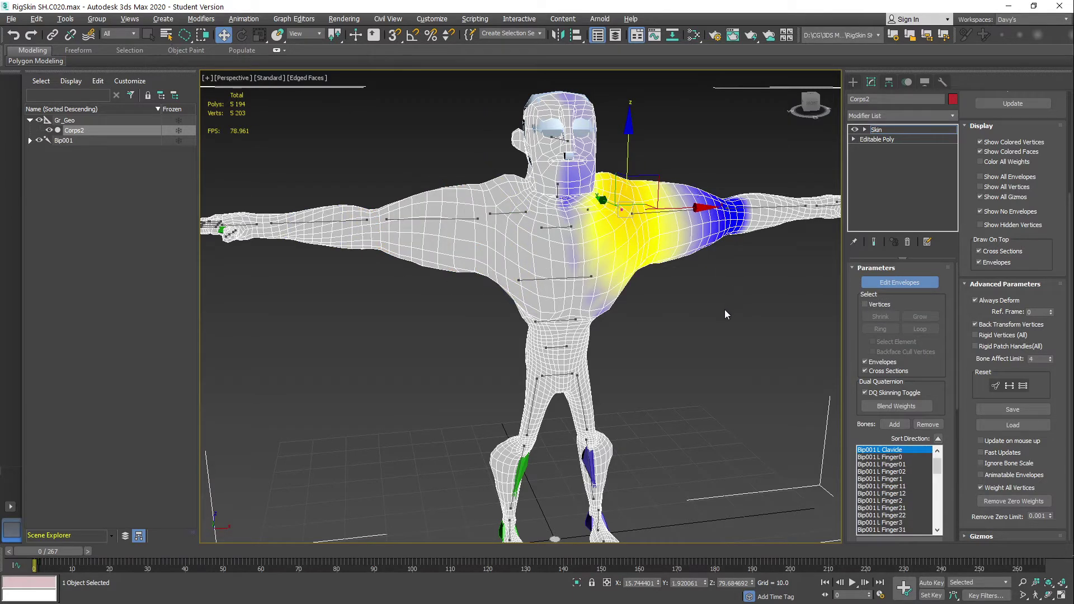
pyautogui.click(865, 305)
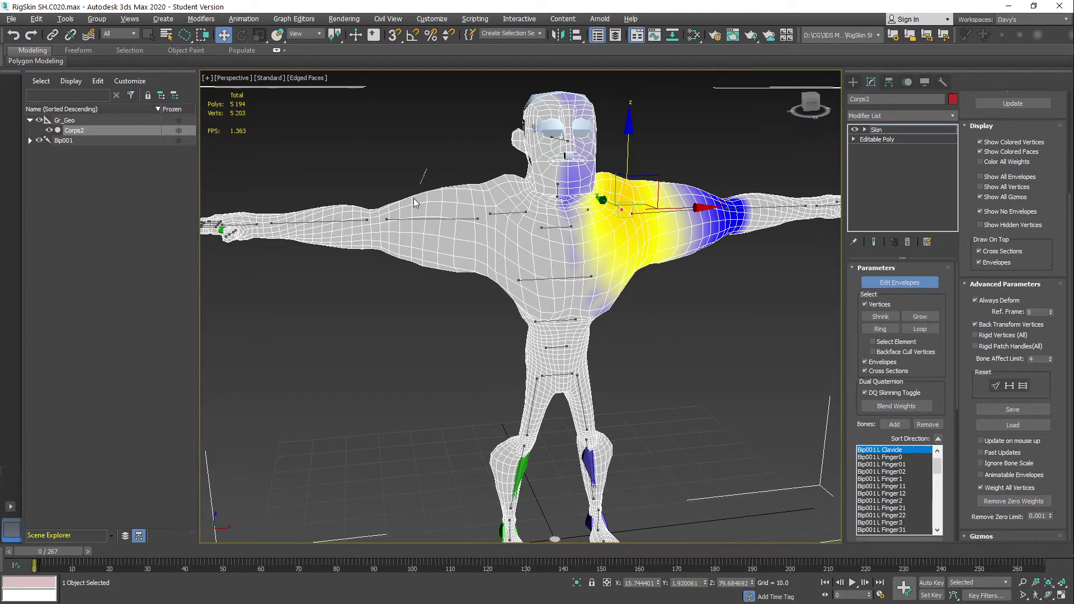
# Enable Backface Cull Vertices and fence-select the right shoulder and chest vertices from the front, checking the selection from behind
pyautogui.scroll(5, 721, 325)
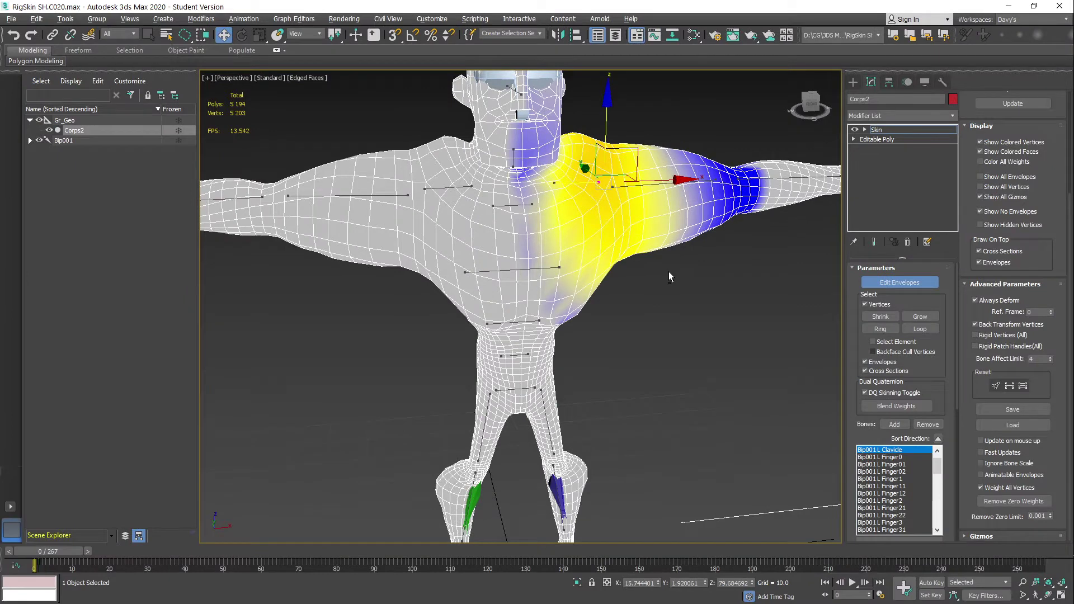
pyautogui.scroll(-3, 669, 271)
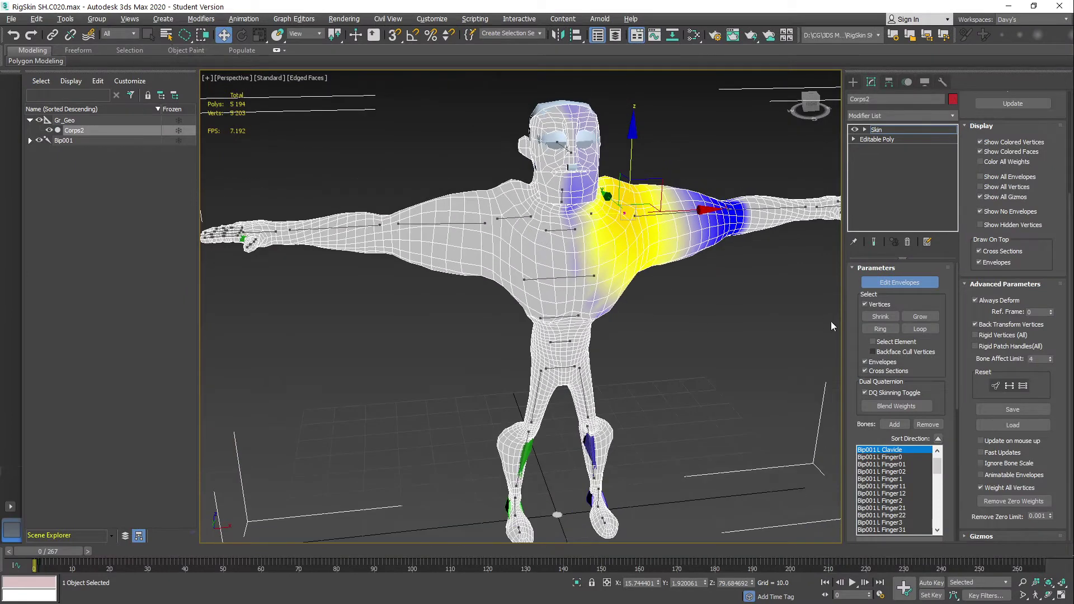
pyautogui.click(879, 354)
pyautogui.moveTo(450, 197); pyautogui.dragTo(472, 314)
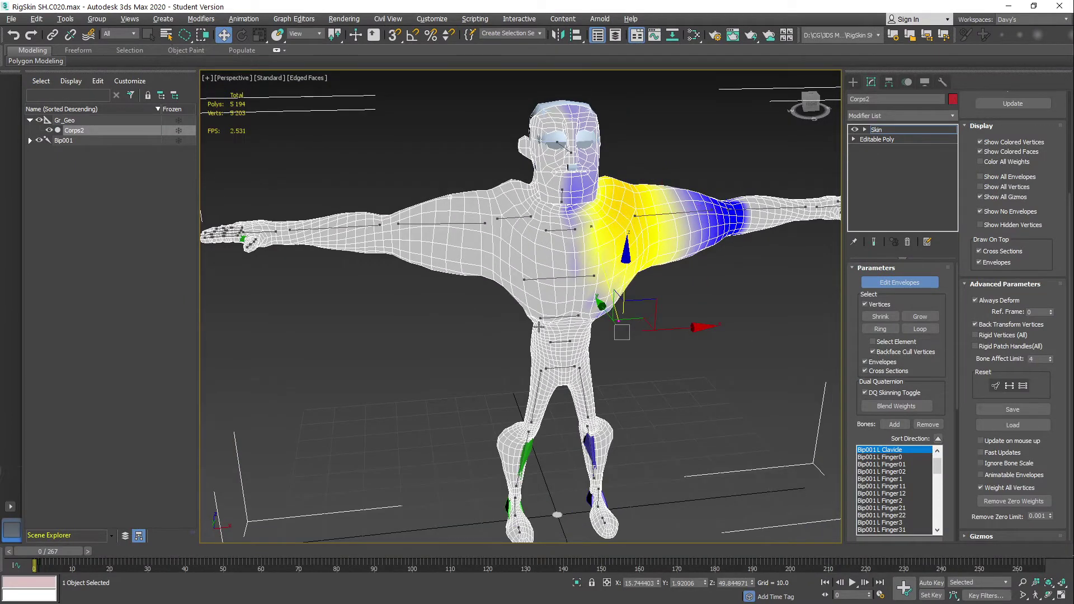
pyautogui.moveTo(538, 326); pyautogui.dragTo(431, 167)
pyautogui.moveTo(634, 196); pyautogui.dragTo(559, 175)
pyautogui.keyDown('alt'); pyautogui.moveTo(391, 316); pyautogui.dragTo(564, 316, button='middle'); pyautogui.keyUp('alt')
pyautogui.moveTo(564, 316)
pyautogui.mouseDown(button='middle')
pyautogui.moveTo(445, 305)
pyautogui.moveTo(606, 306)
pyautogui.moveTo(560, 318)
pyautogui.moveTo(599, 312)
pyautogui.mouseUp(button='middle')
pyautogui.click(593, 355)
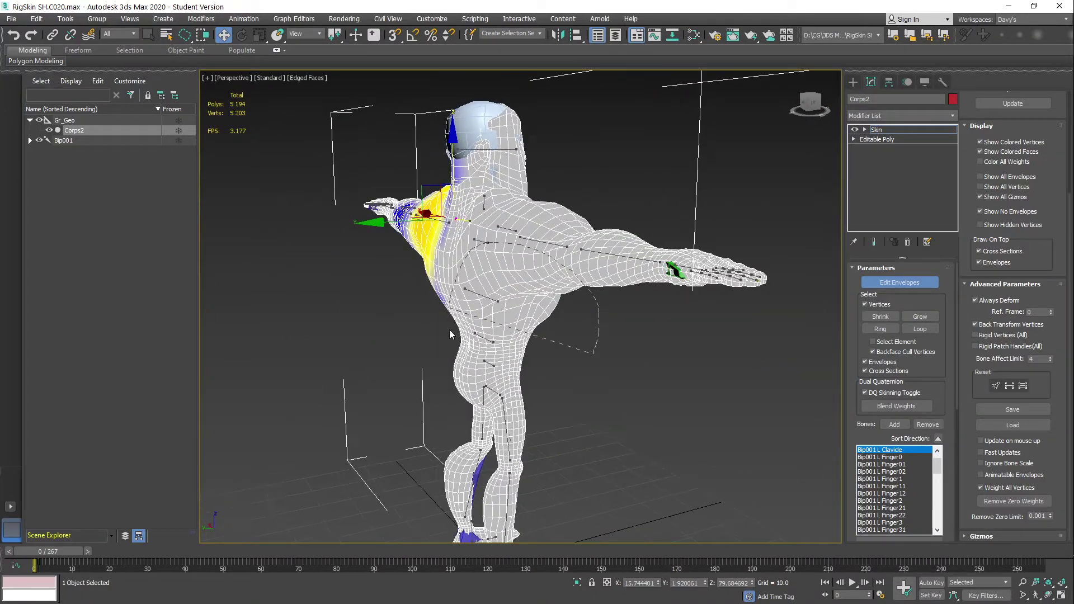
pyautogui.keyDown('alt'); pyautogui.moveTo(451, 335); pyautogui.dragTo(411, 165, button='middle'); pyautogui.keyUp('alt')
# Disable Backface Cull Vertices and fence-select the right shoulder and chest vertices through the mesh
pyautogui.click(884, 354)
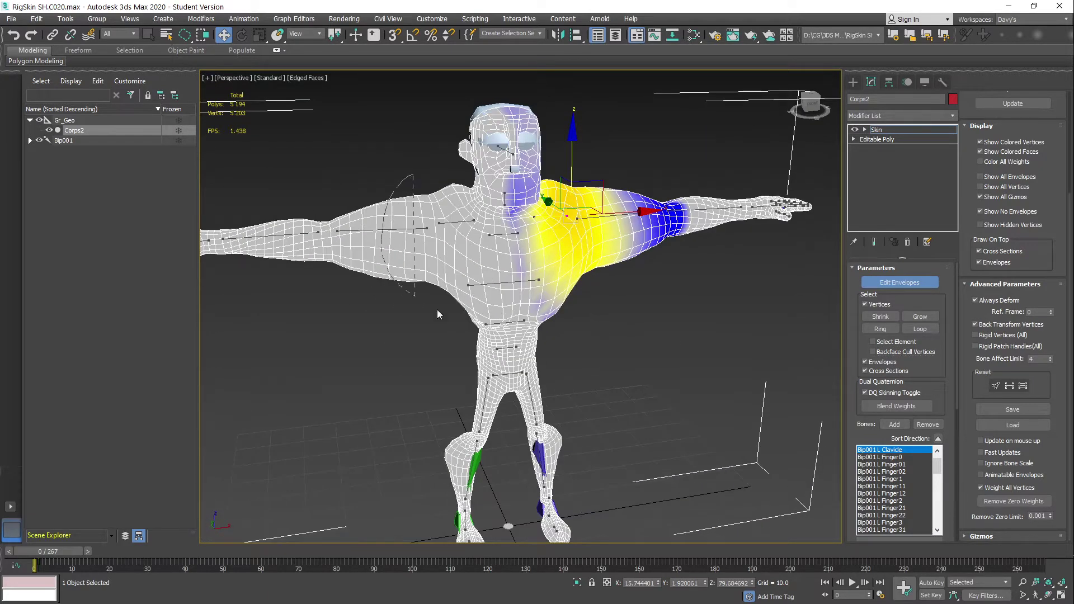
pyautogui.moveTo(437, 310)
pyautogui.mouseDown()
pyautogui.moveTo(558, 179)
pyautogui.moveTo(535, 164)
pyautogui.mouseUp()
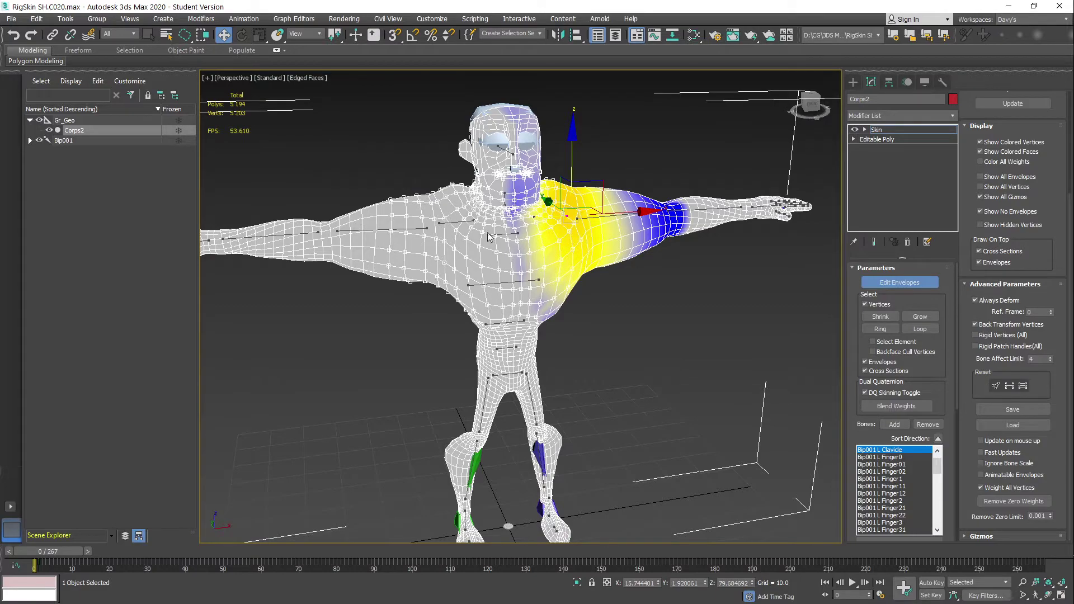
pyautogui.keyDown('alt'); pyautogui.moveTo(454, 240); pyautogui.dragTo(610, 306, button='middle'); pyautogui.keyUp('alt')
pyautogui.scroll(-3, 613, 299)
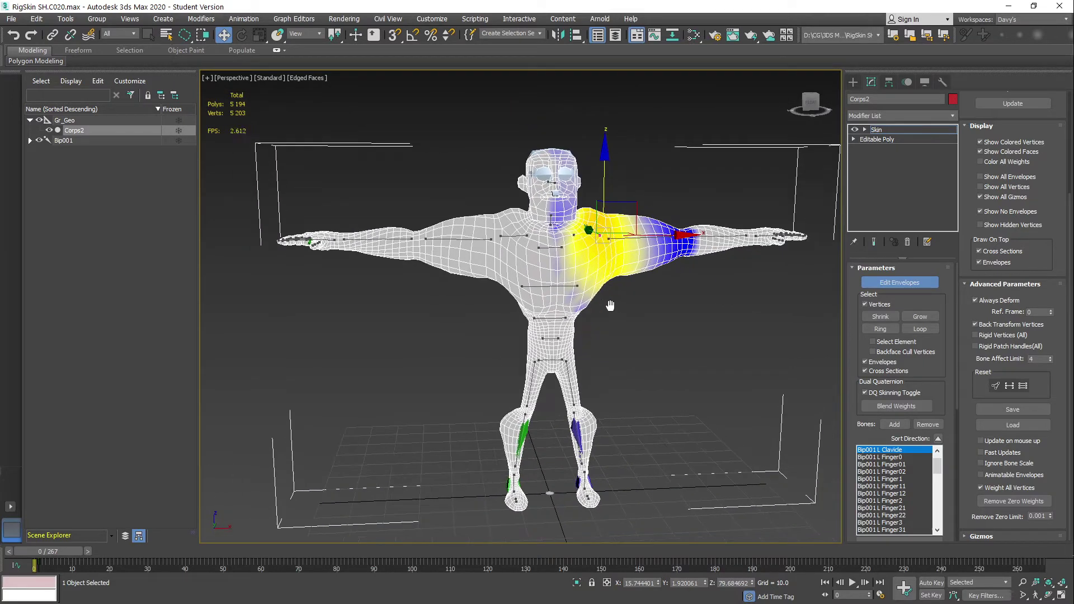
# Open the Weight Tool and place its window beneath the character's outstretched right arm
pyautogui.scroll(-4, 852, 390)
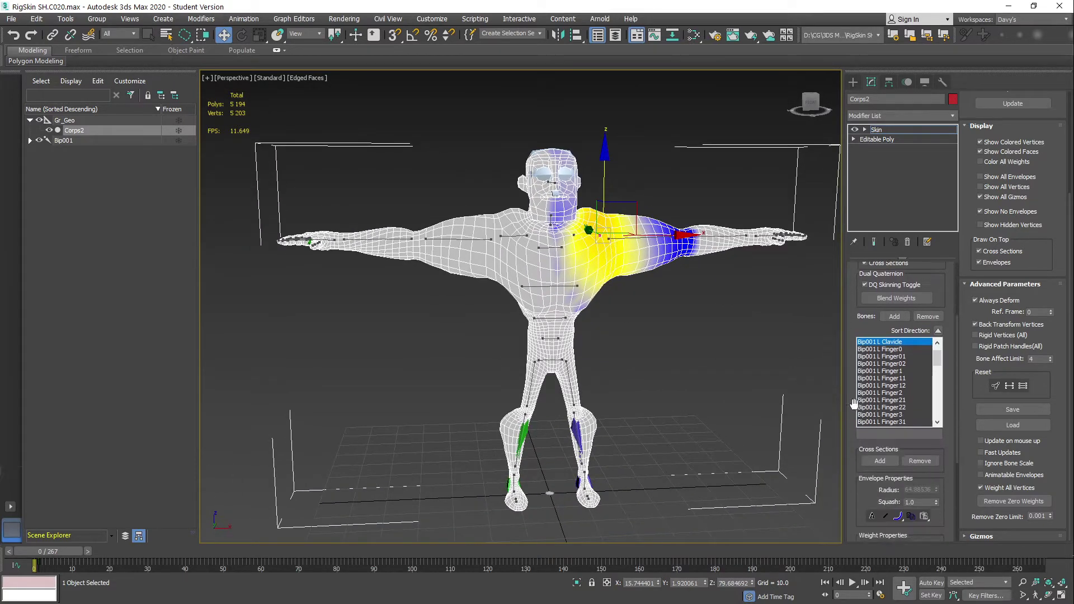
pyautogui.scroll(-6, 851, 405)
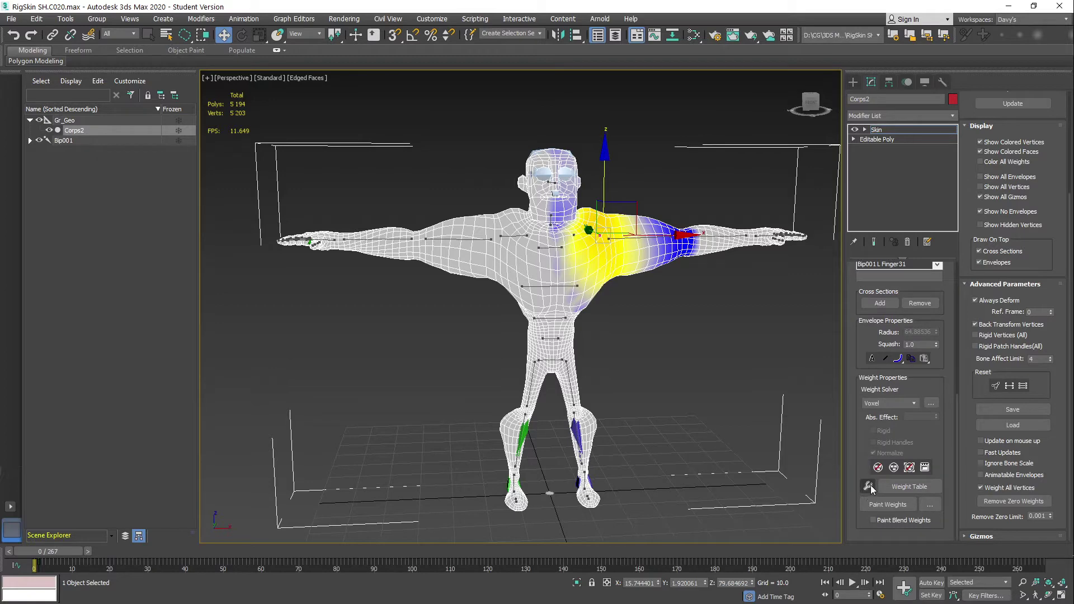
pyautogui.click(869, 486)
pyautogui.moveTo(318, 214); pyautogui.dragTo(270, 279)
# Select a single vertex on the front of the right shoulder and bring the Weight Tool window next to it
pyautogui.scroll(2, 457, 266)
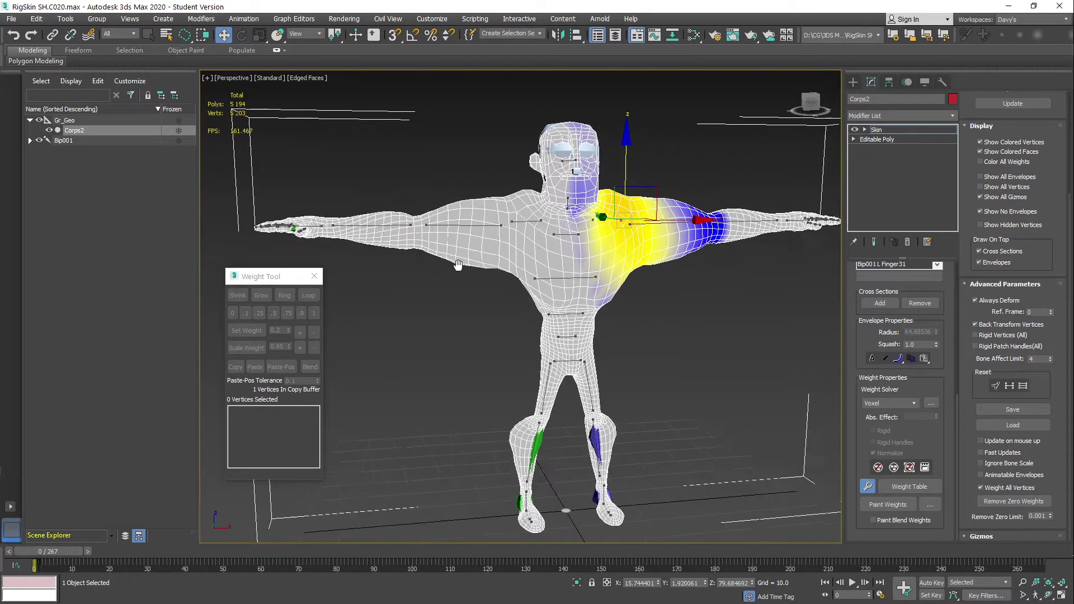
pyautogui.scroll(2, 457, 266)
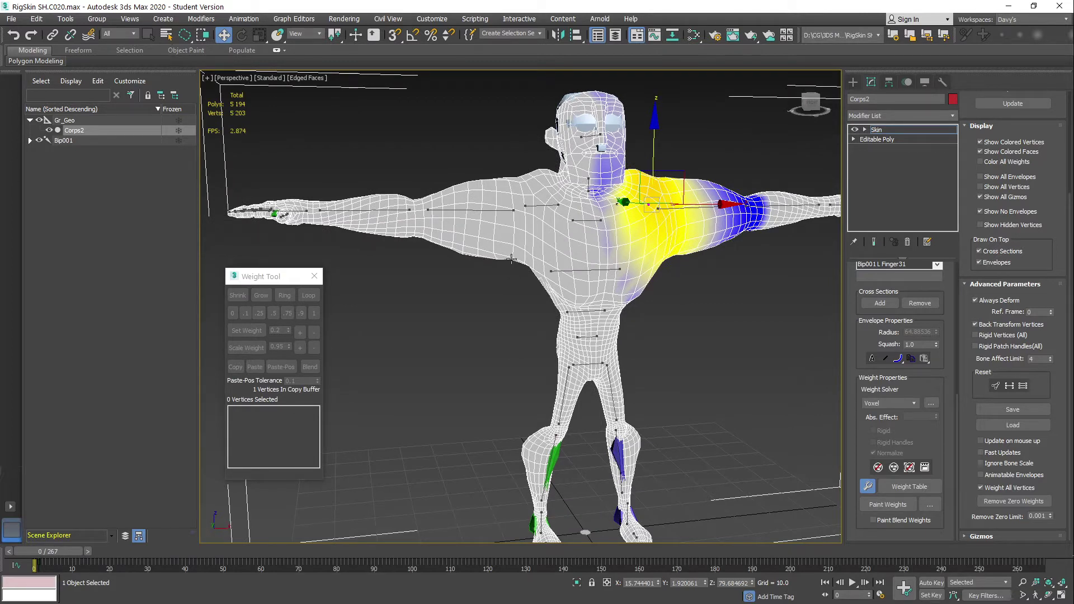
pyautogui.click(526, 231)
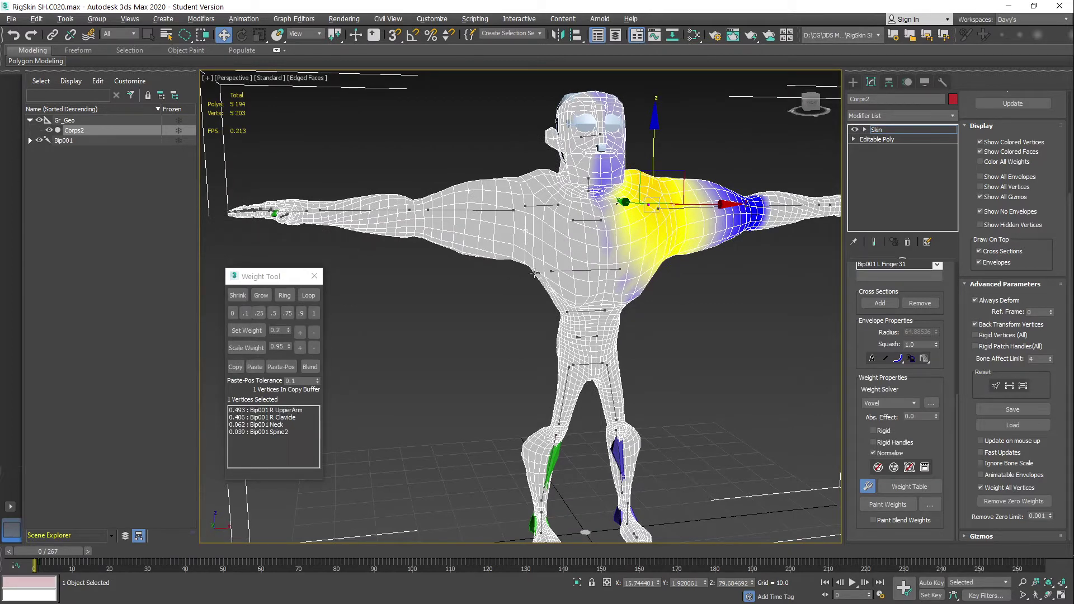
pyautogui.scroll(4, 534, 273)
pyautogui.scroll(5, 534, 237)
pyautogui.moveTo(536, 229); pyautogui.dragTo(472, 334, button='middle')
pyautogui.moveTo(278, 277); pyautogui.dragTo(313, 258)
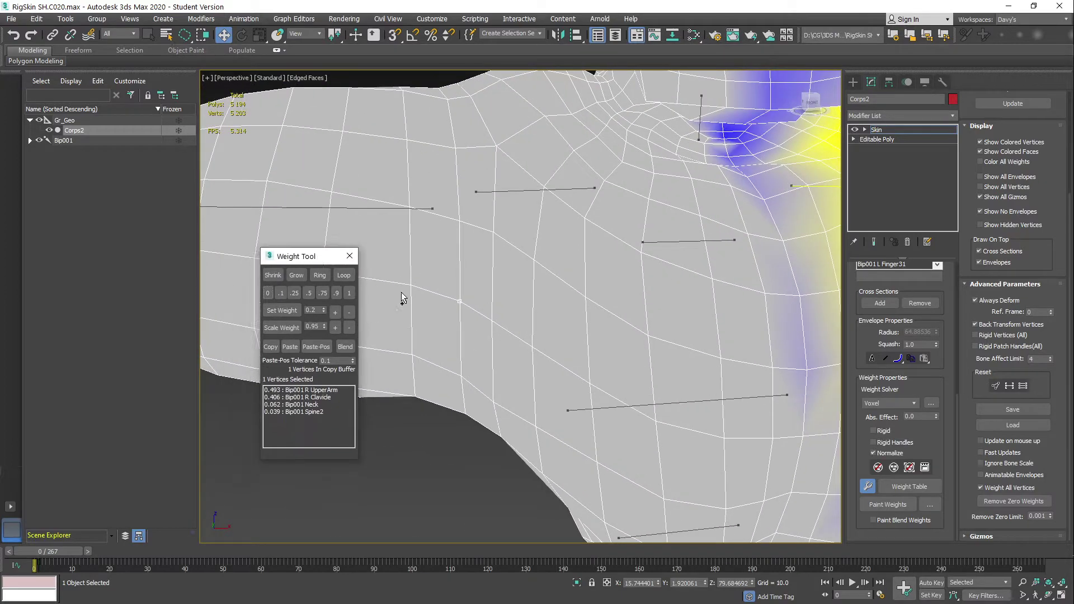
pyautogui.moveTo(258, 379); pyautogui.dragTo(345, 426)
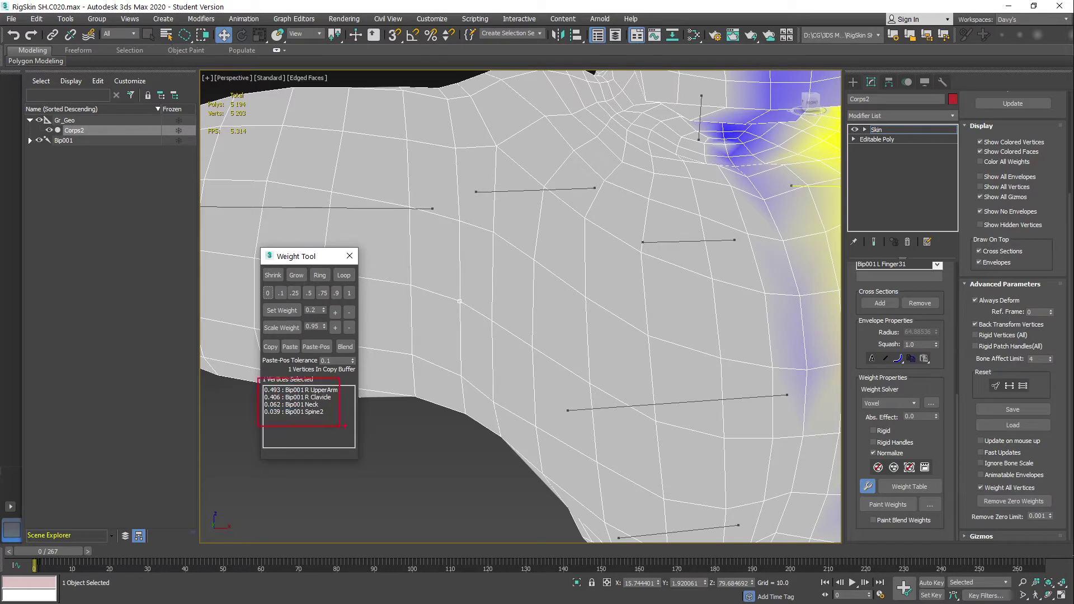
pyautogui.moveTo(341, 388); pyautogui.dragTo(433, 321)
pyautogui.moveTo(409, 319); pyautogui.dragTo(435, 319)
pyautogui.moveTo(373, 216); pyautogui.dragTo(436, 288)
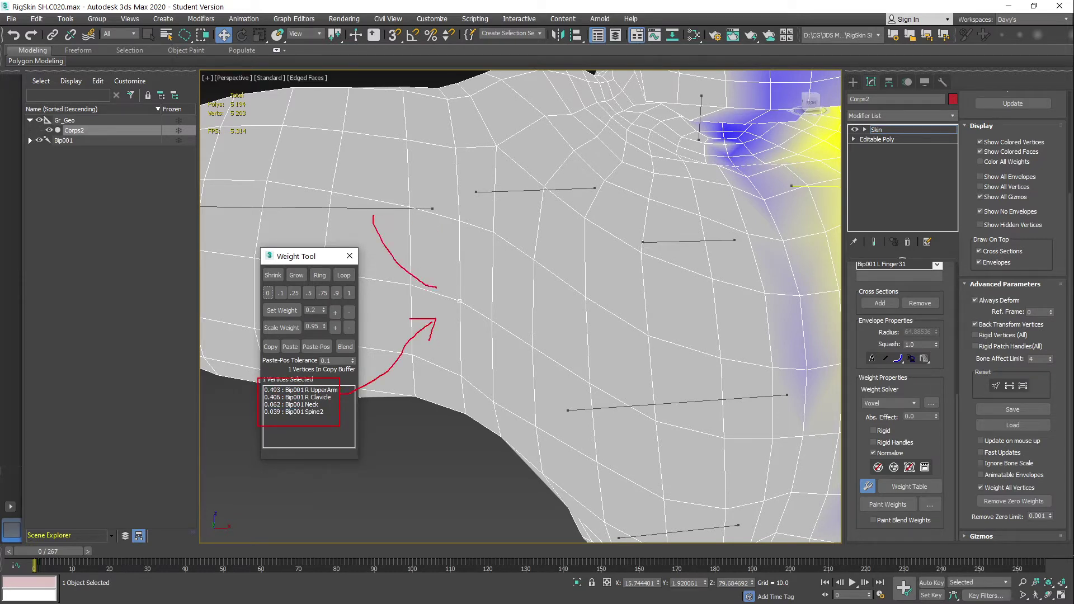
pyautogui.moveTo(514, 203); pyautogui.dragTo(467, 286)
pyautogui.moveTo(664, 258); pyautogui.dragTo(484, 301)
pyautogui.moveTo(605, 410); pyautogui.dragTo(483, 335)
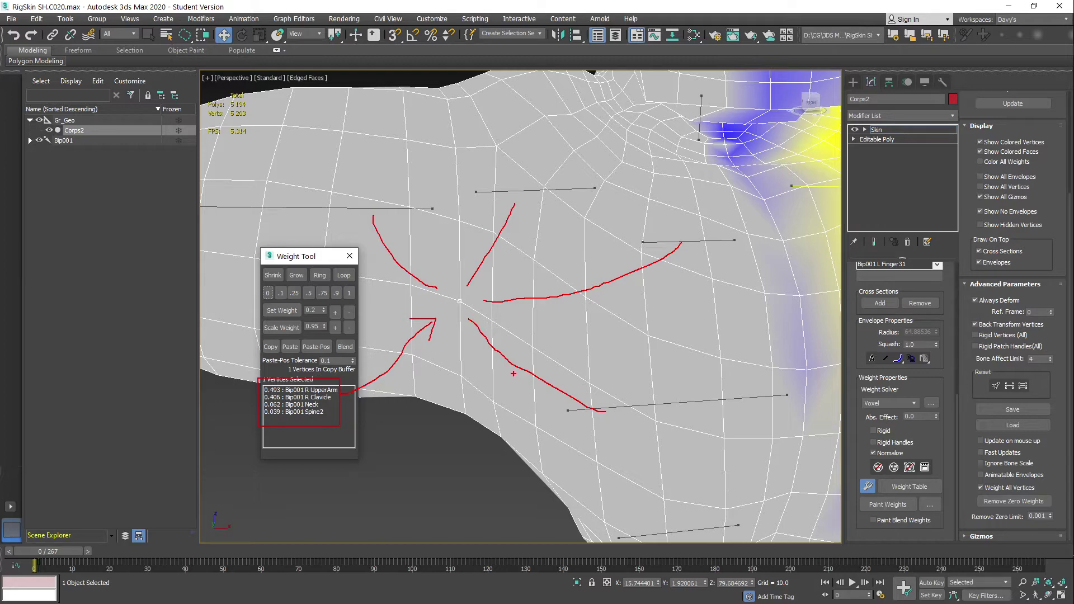
# Deselect the shoulder vertex and make the Pelvis bone the active envelope
pyautogui.press('Escape')
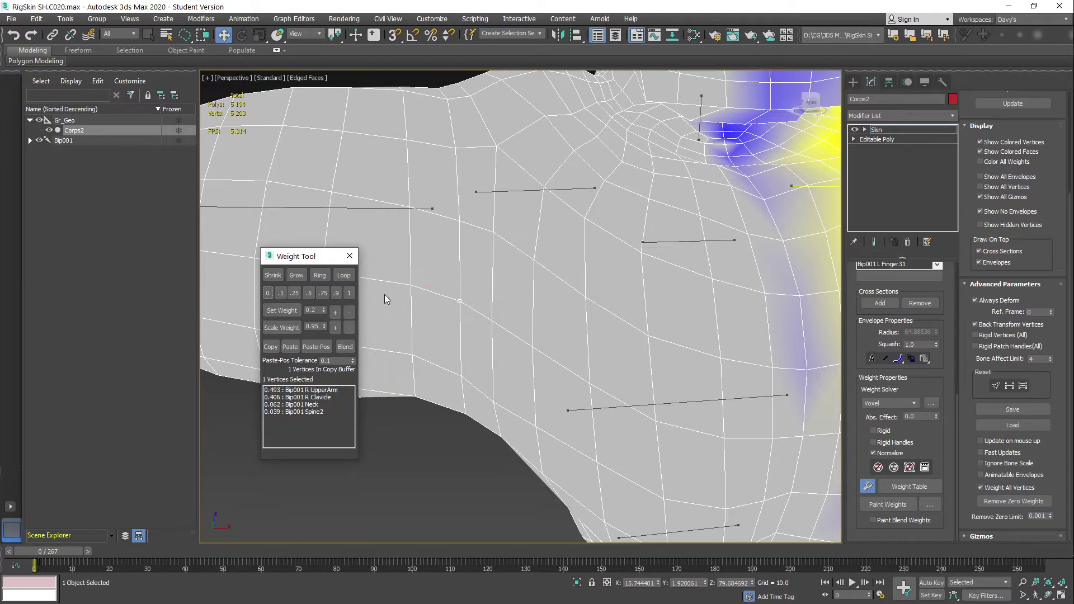
pyautogui.scroll(-5, 593, 251)
pyautogui.moveTo(591, 252)
pyautogui.keyDown('alt'); pyautogui.mouseDown(button='middle')
pyautogui.moveTo(551, 296)
pyautogui.moveTo(532, 347)
pyautogui.mouseUp(button='middle'); pyautogui.keyUp('alt')
pyautogui.click(547, 358)
pyautogui.scroll(4, 548, 357)
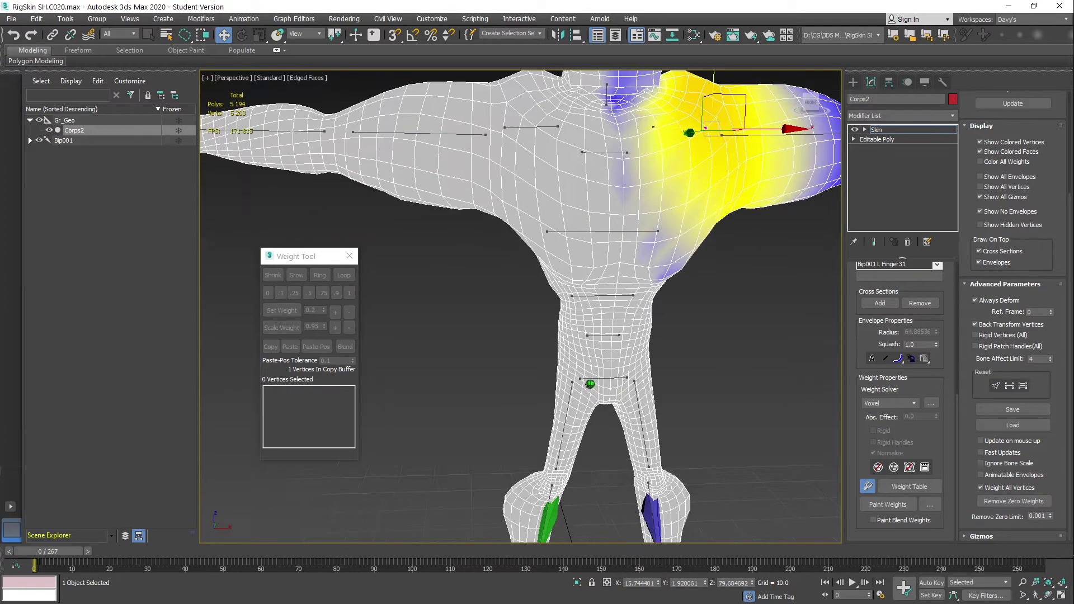
pyautogui.scroll(2, 511, 331)
pyautogui.scroll(4, 524, 330)
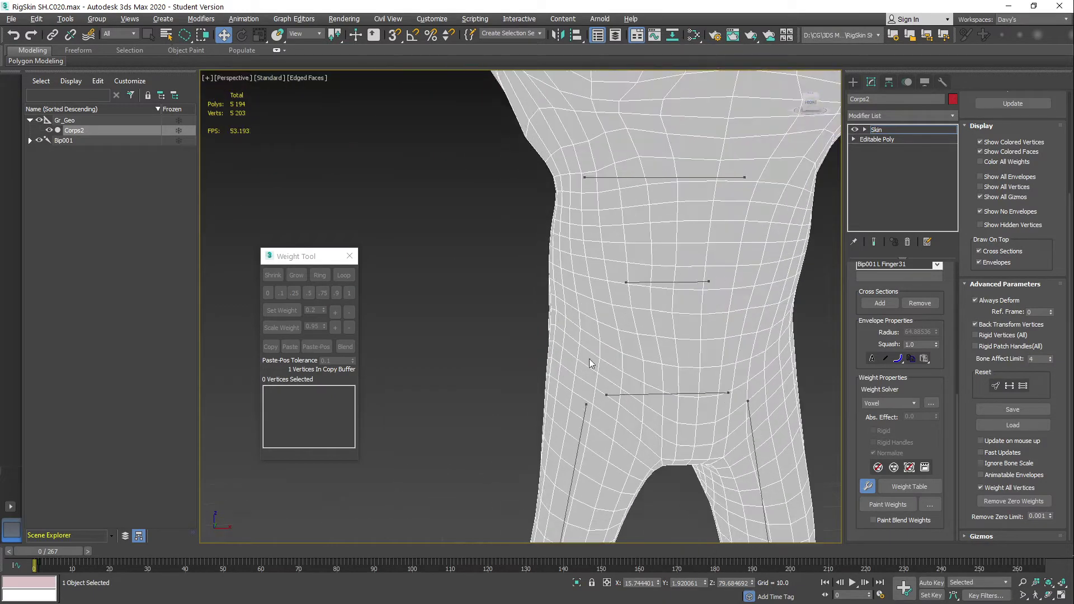
pyautogui.click(652, 394)
pyautogui.scroll(-6, 651, 394)
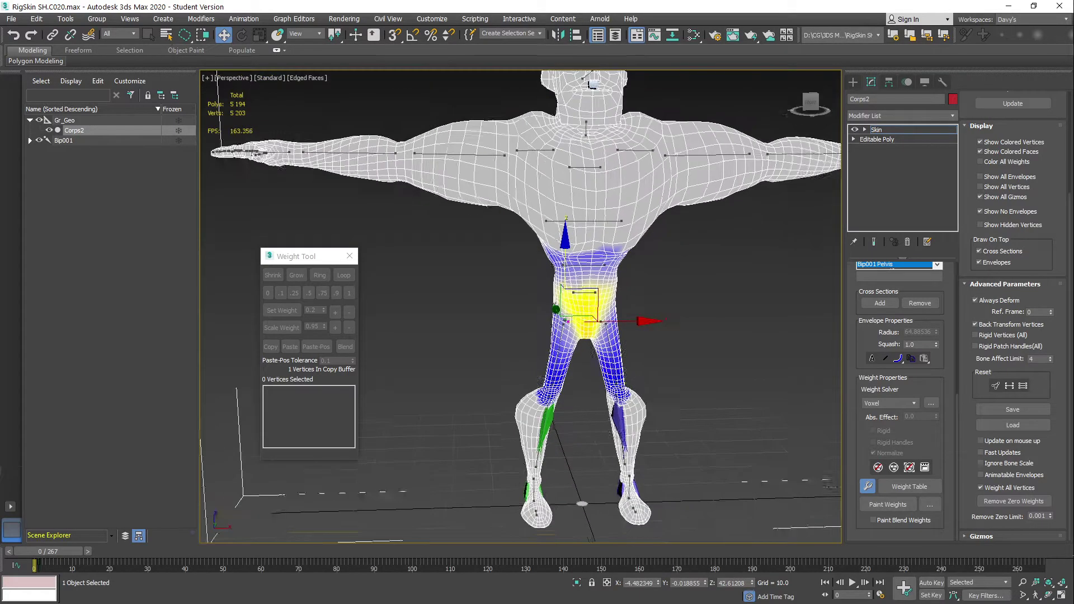
pyautogui.moveTo(557, 355); pyautogui.dragTo(542, 383, button='middle')
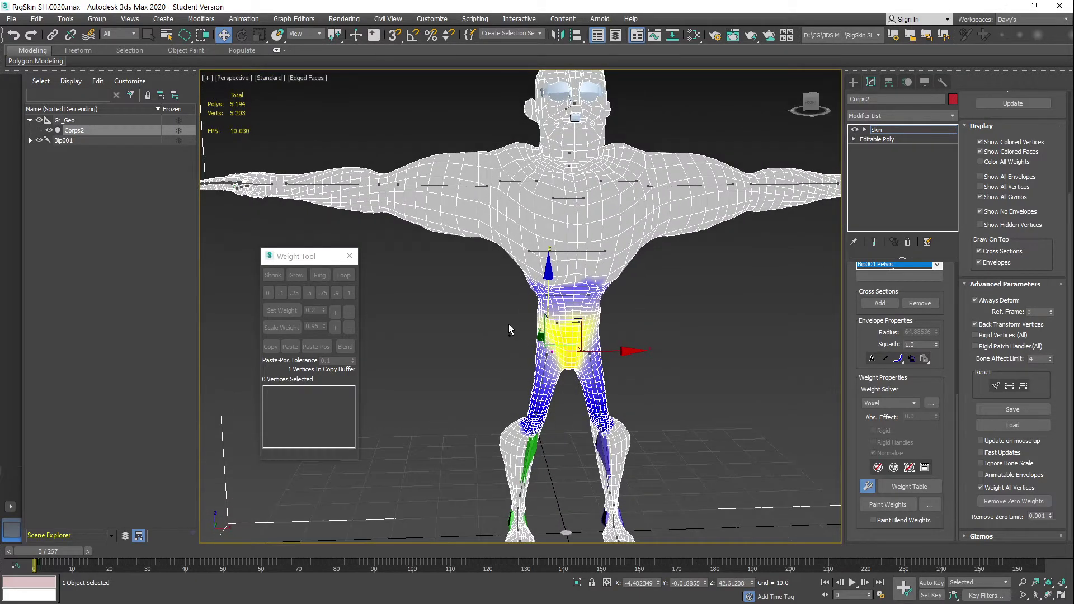
# Select all of the character's vertices, assign them a weight of 1 to the Pelvis bone, and clear the selection
pyautogui.scroll(-2, 509, 325)
pyautogui.keyDown('alt'); pyautogui.moveTo(674, 342); pyautogui.dragTo(699, 325, button='middle'); pyautogui.keyUp('alt')
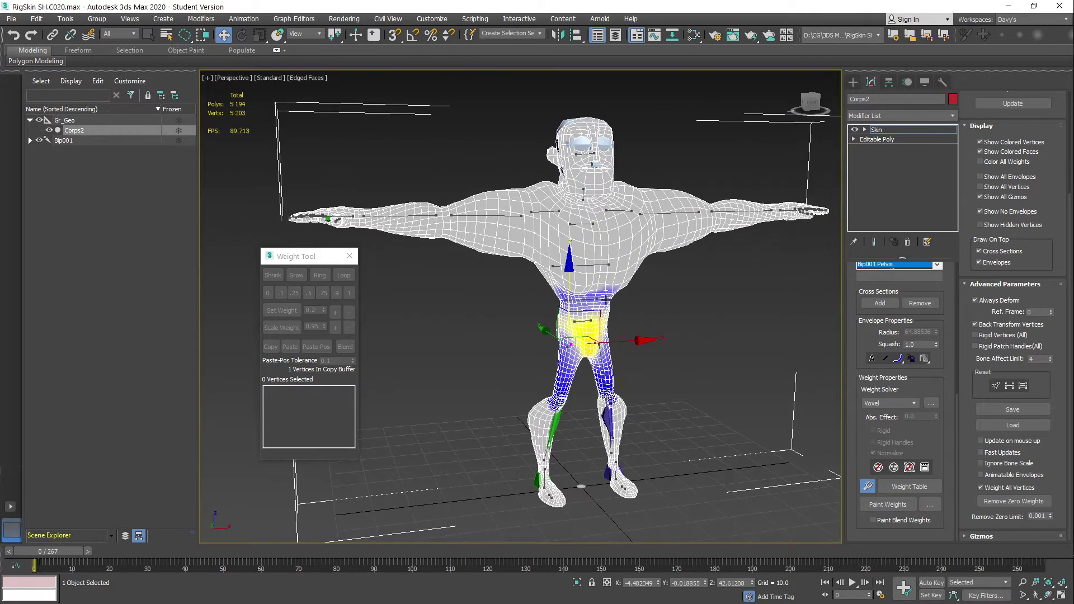
pyautogui.keyDown('alt'); pyautogui.moveTo(606, 299); pyautogui.dragTo(643, 300, button='middle'); pyautogui.keyUp('alt')
pyautogui.hotkey('ctrl', 'a')
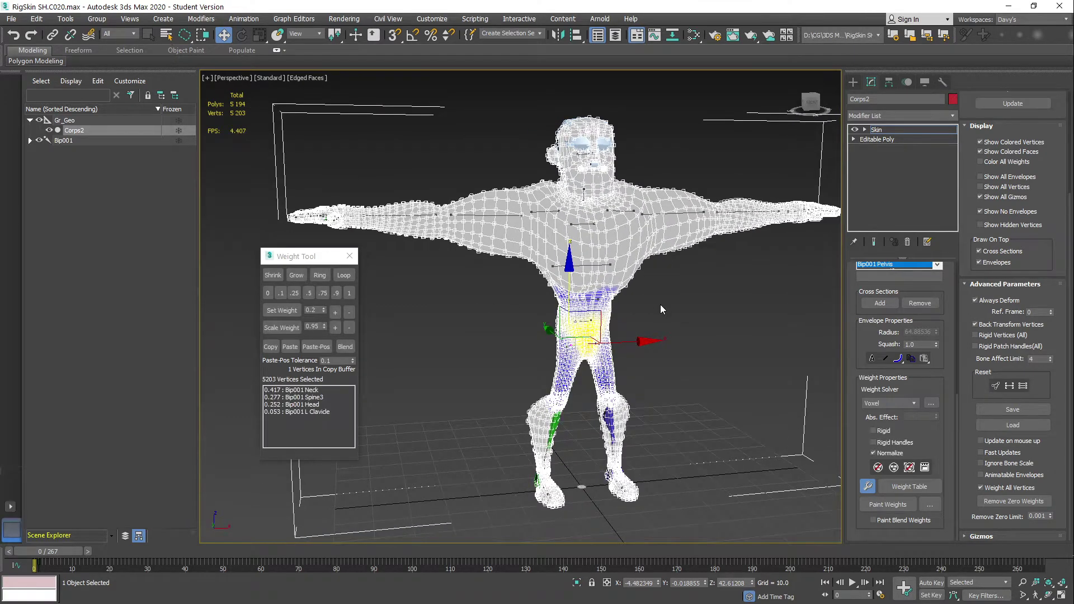
pyautogui.moveTo(307, 257); pyautogui.dragTo(296, 278)
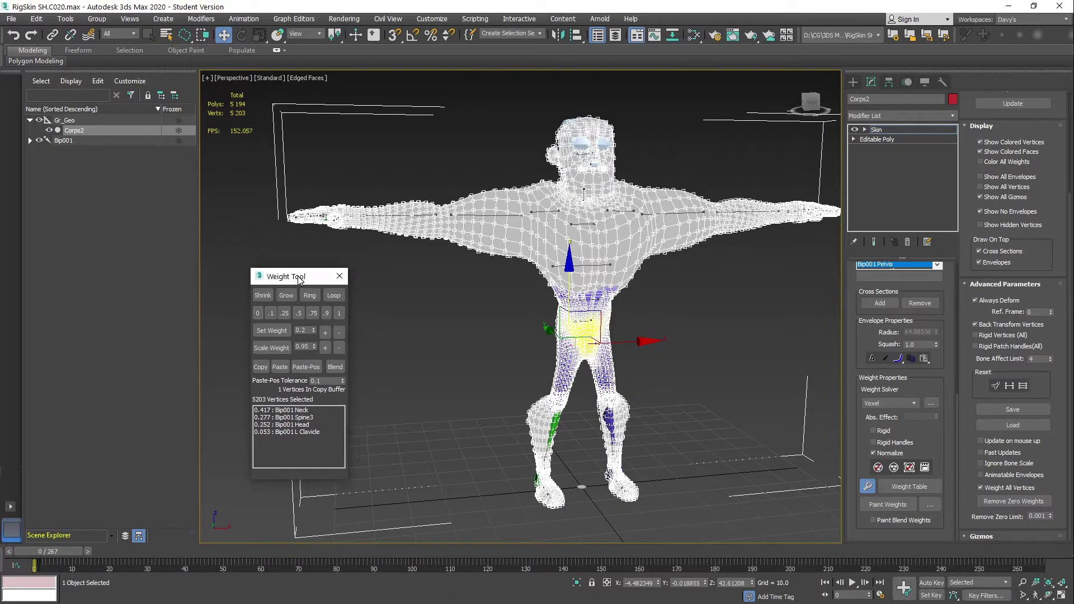
pyautogui.moveTo(686, 268); pyautogui.dragTo(652, 274, button='middle')
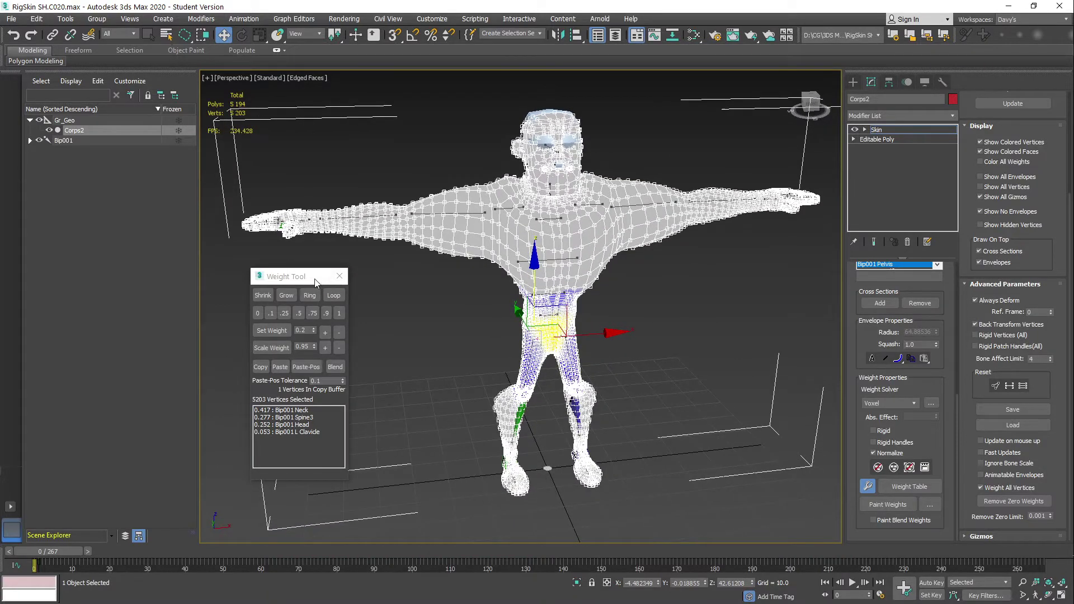
pyautogui.moveTo(319, 281); pyautogui.dragTo(342, 287)
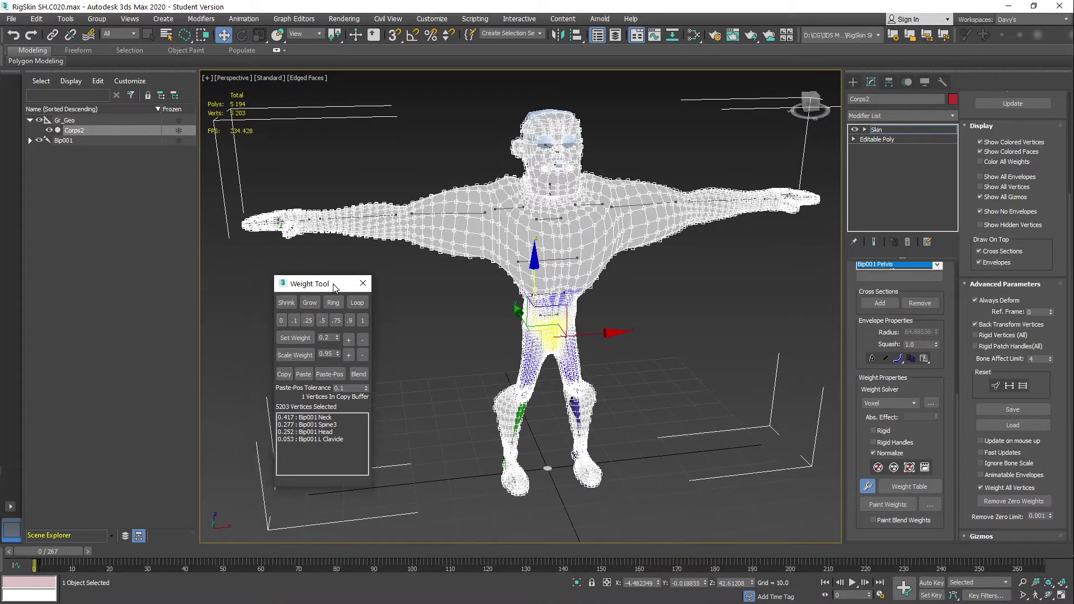
pyautogui.click(362, 321)
pyautogui.click(474, 360)
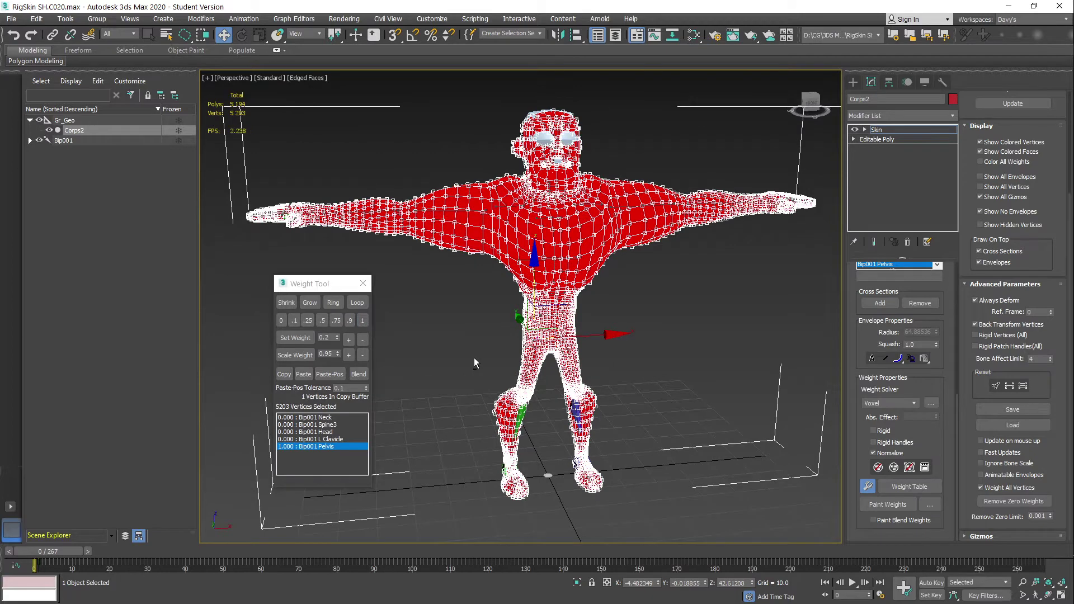
pyautogui.keyDown('alt'); pyautogui.moveTo(653, 320); pyautogui.dragTo(642, 308, button='middle'); pyautogui.keyUp('alt')
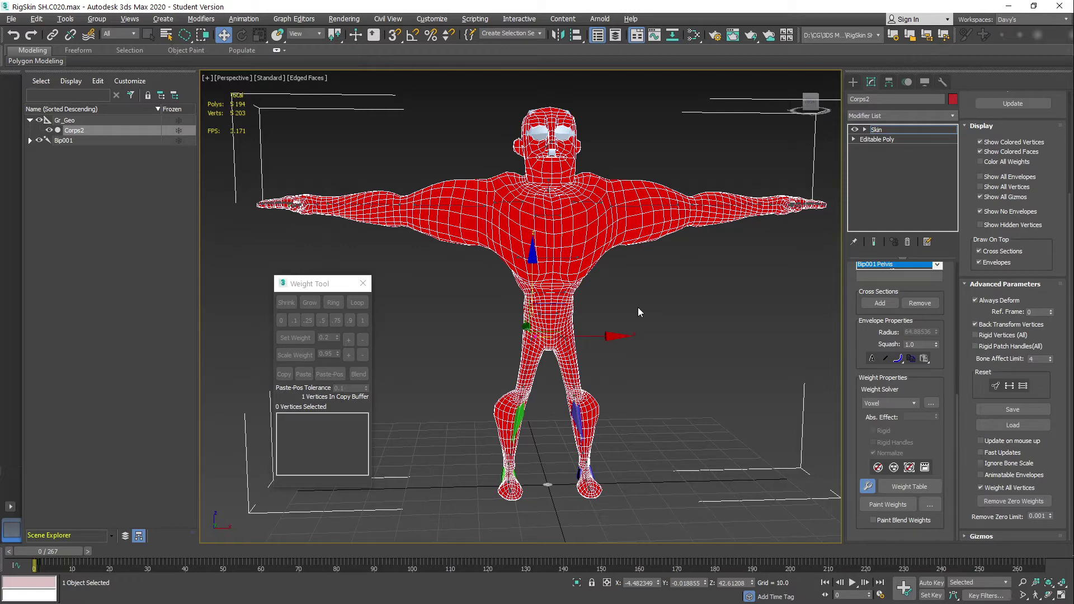
# Select a single vertex on the front of the right shoulder and examine its bone weights in the Weight Tool
pyautogui.keyDown('alt'); pyautogui.moveTo(475, 282); pyautogui.dragTo(488, 306, button='middle'); pyautogui.keyUp('alt')
pyautogui.scroll(2, 498, 284)
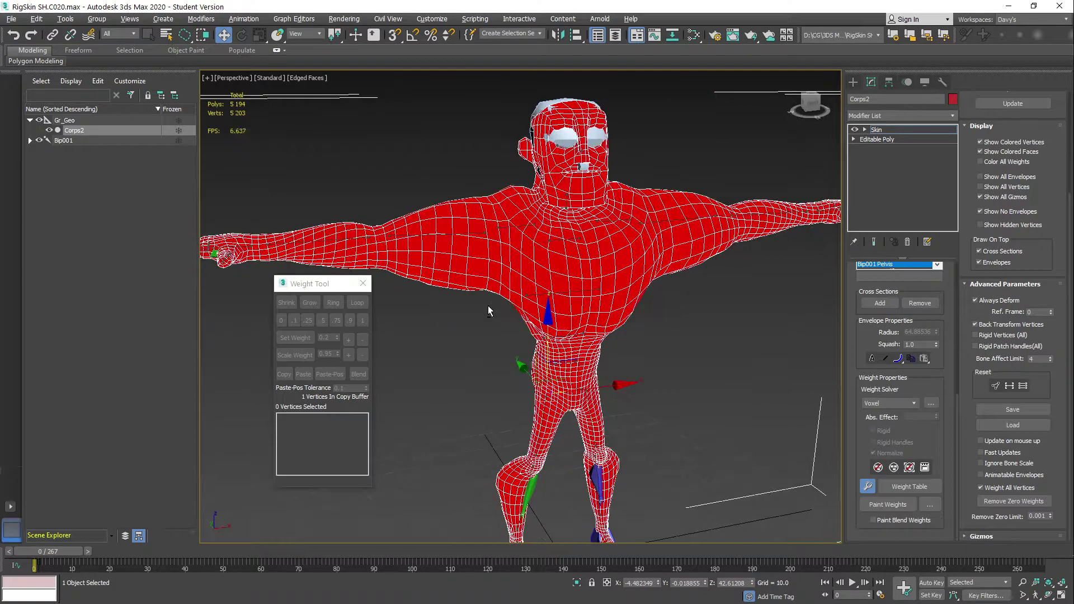
pyautogui.scroll(5, 493, 306)
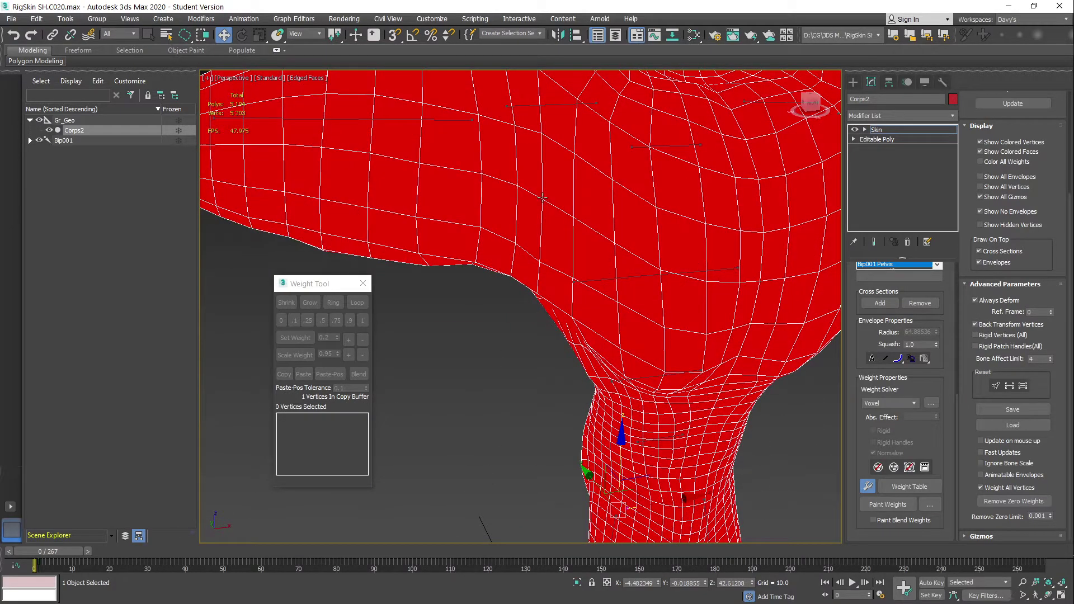
pyautogui.click(542, 197)
pyautogui.keyDown('alt'); pyautogui.moveTo(595, 288); pyautogui.dragTo(557, 343, button='middle'); pyautogui.keyUp('alt')
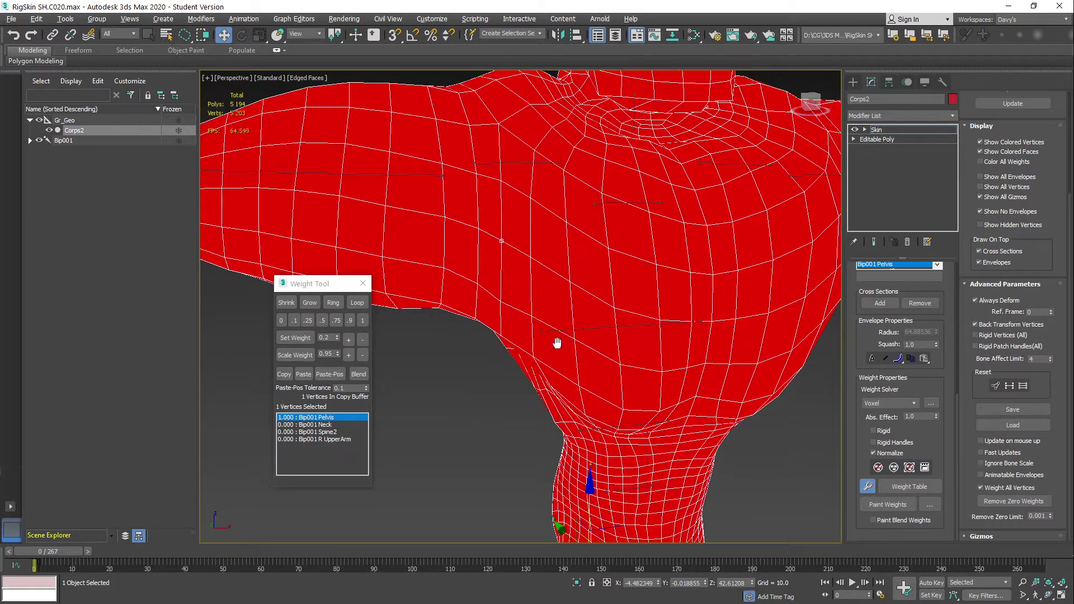
pyautogui.scroll(1, 508, 275)
pyautogui.keyDown('alt'); pyautogui.moveTo(491, 358); pyautogui.dragTo(483, 374, button='middle'); pyautogui.keyUp('alt')
pyautogui.moveTo(506, 267); pyautogui.dragTo(515, 302, button='middle')
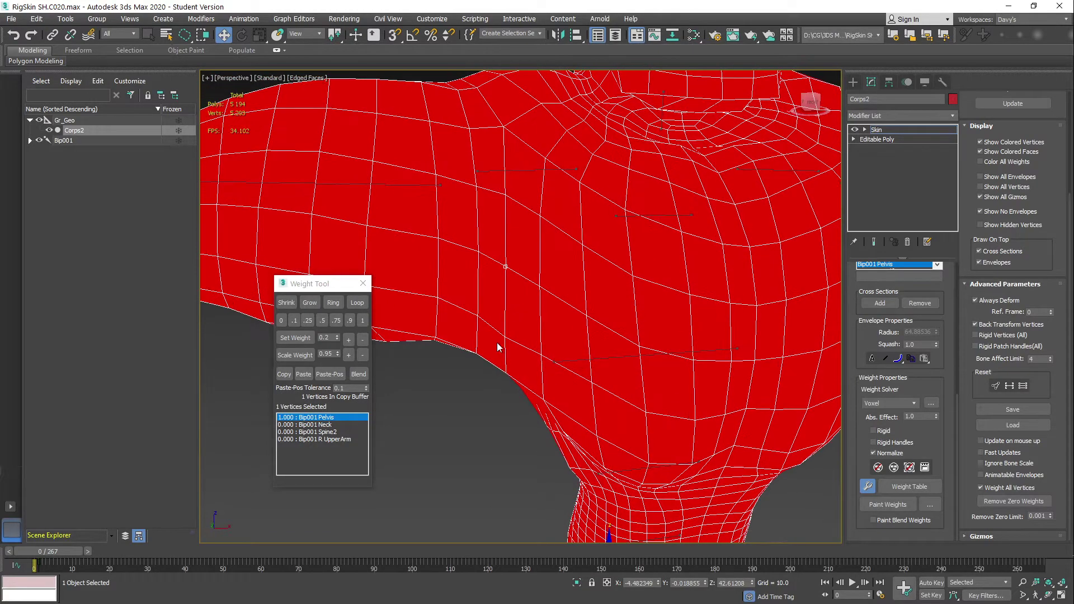
pyautogui.moveTo(326, 284); pyautogui.dragTo(382, 231)
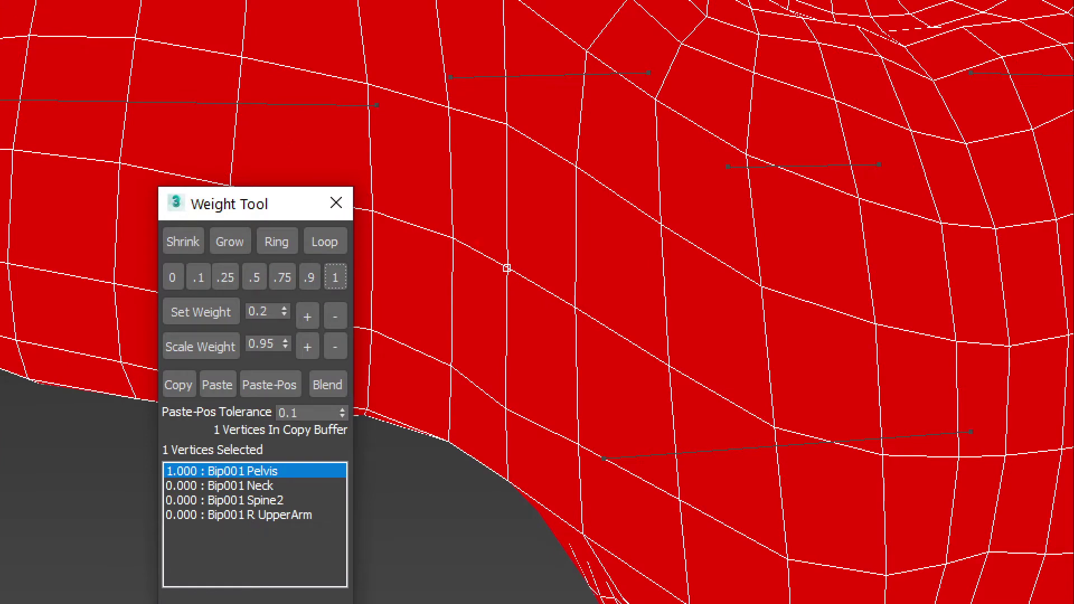
pyautogui.moveTo(467, 222)
pyautogui.mouseDown()
pyautogui.moveTo(430, 271)
pyautogui.moveTo(489, 203)
pyautogui.mouseUp()
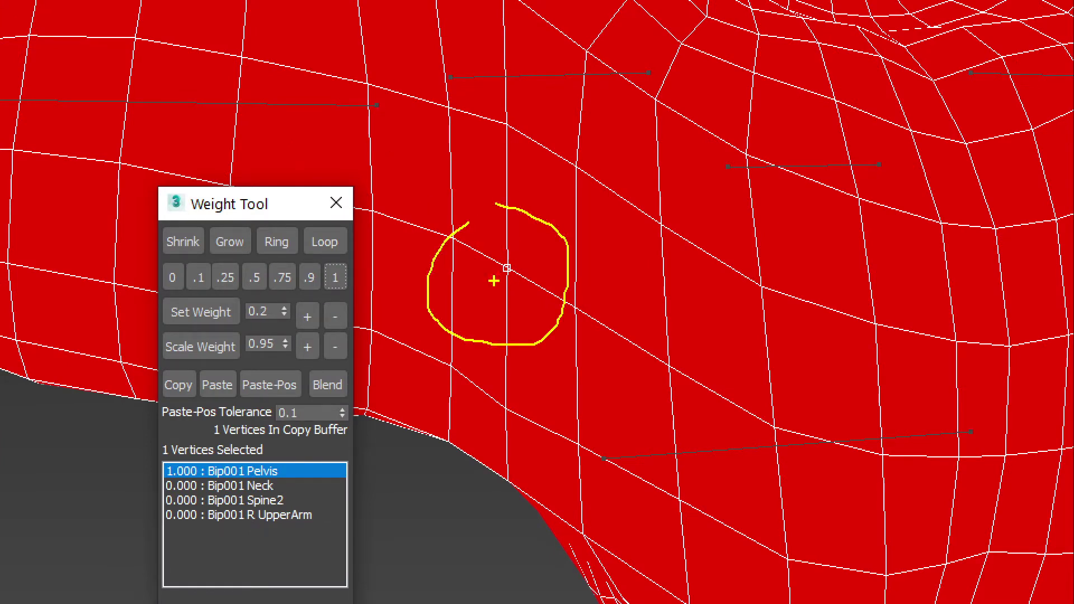
pyautogui.moveTo(441, 185); pyautogui.dragTo(490, 239)
pyautogui.moveTo(636, 214); pyautogui.dragTo(528, 267)
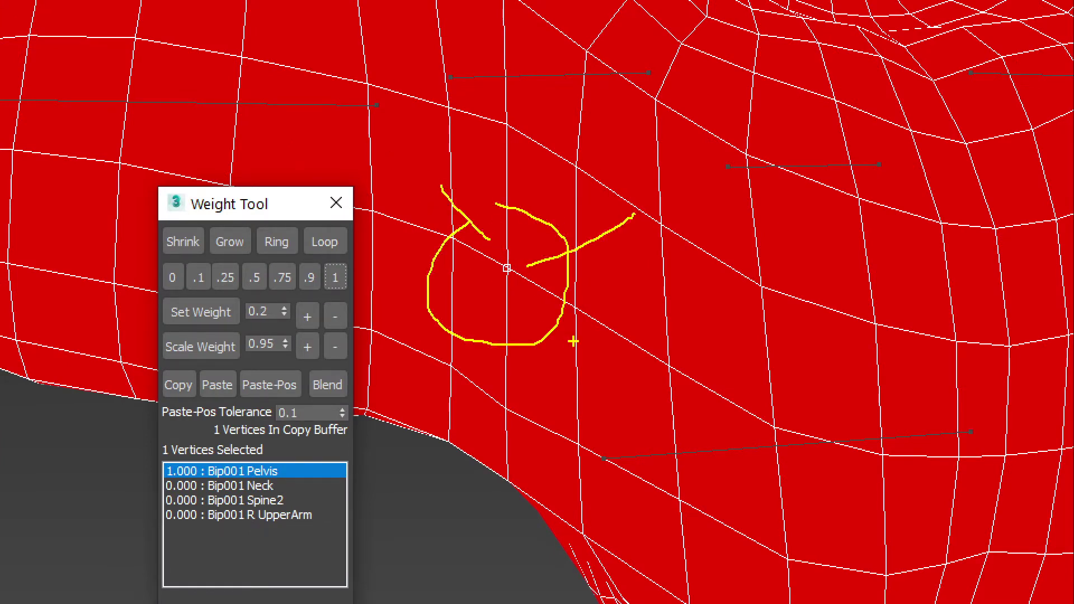
pyautogui.moveTo(633, 413); pyautogui.dragTo(527, 295)
pyautogui.press('Escape')
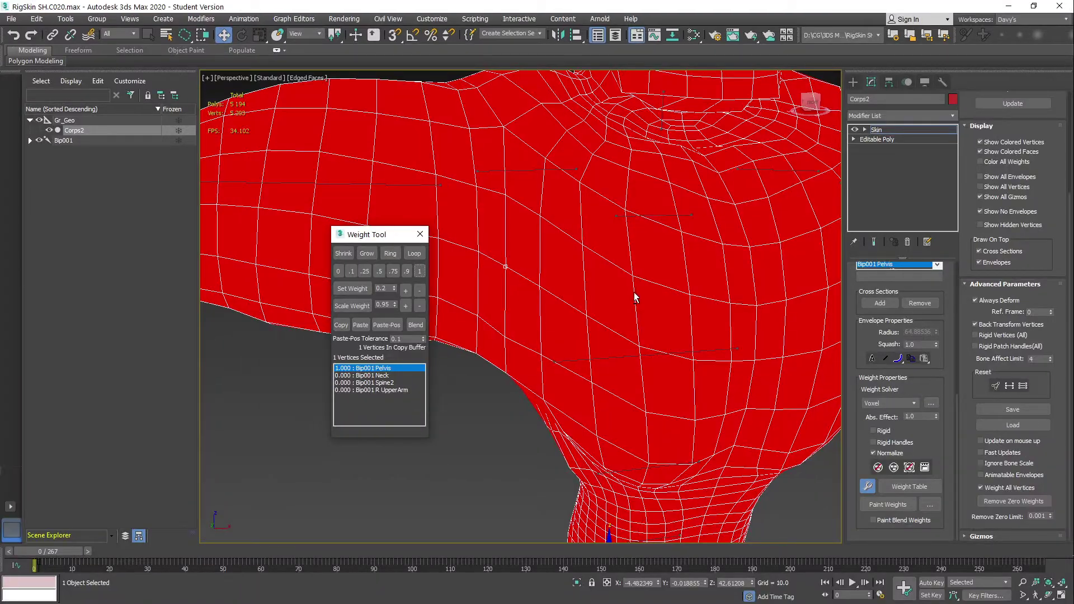
# Remove the zero weights from the whole skin, keeping the shoulder vertex's weight list in view
pyautogui.scroll(-5, 636, 297)
pyautogui.scroll(2, 626, 297)
pyautogui.moveTo(610, 295); pyautogui.dragTo(494, 233, button='middle')
pyautogui.scroll(-3, 573, 292)
pyautogui.scroll(-3, 505, 241)
pyautogui.keyDown('alt'); pyautogui.moveTo(596, 249); pyautogui.dragTo(628, 267, button='middle'); pyautogui.keyUp('alt')
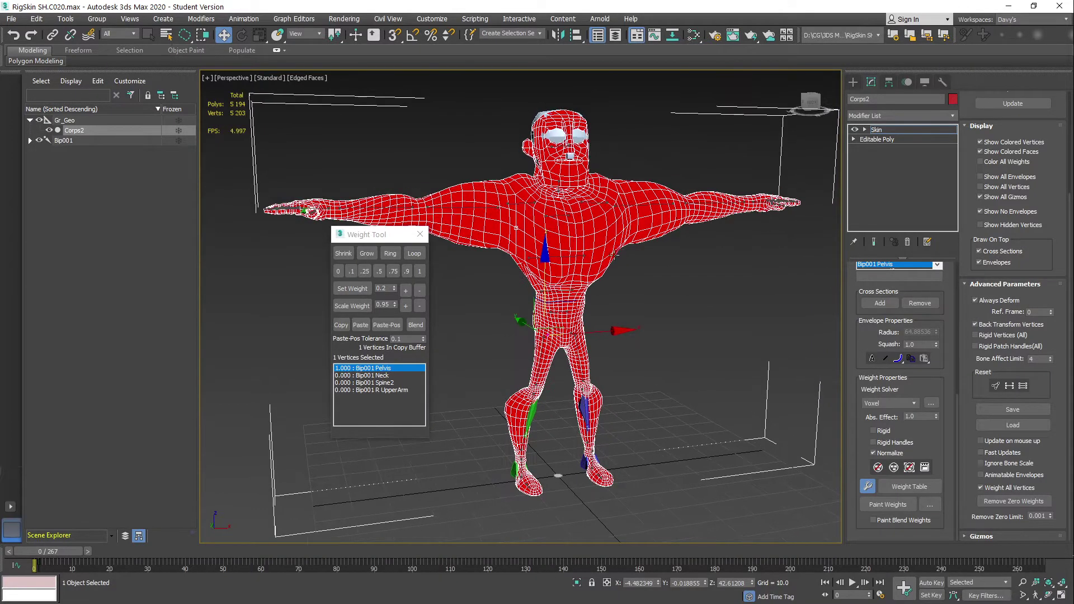
pyautogui.moveTo(391, 240); pyautogui.dragTo(386, 273)
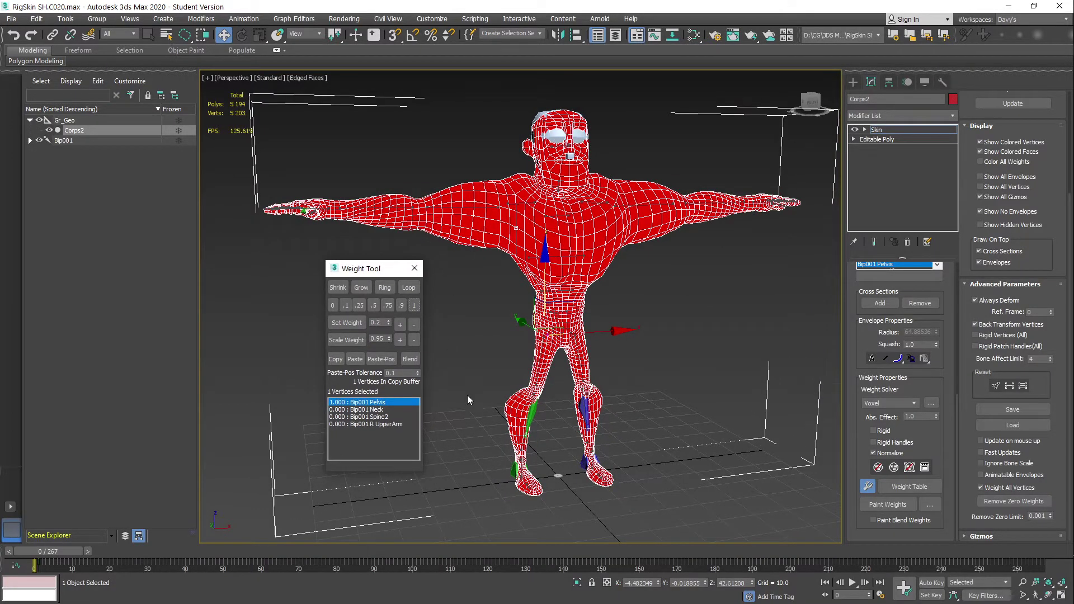
pyautogui.click(1006, 501)
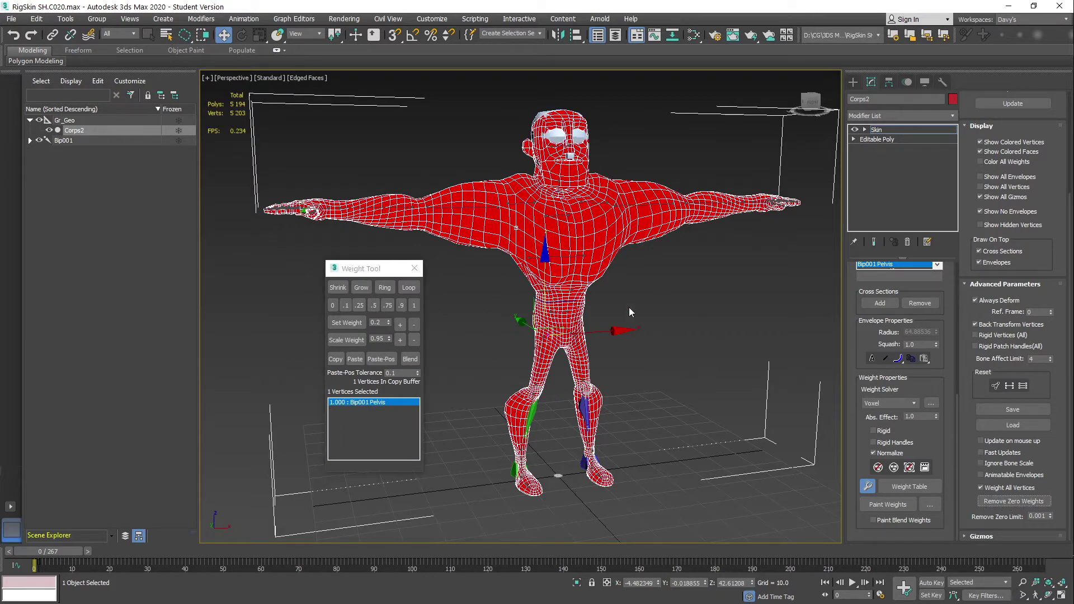
# Deselect the shoulder vertex and make the right thigh bone (Bip001 R Thigh) the active envelope
pyautogui.keyDown('alt'); pyautogui.moveTo(561, 306); pyautogui.dragTo(478, 286, button='middle'); pyautogui.keyUp('alt')
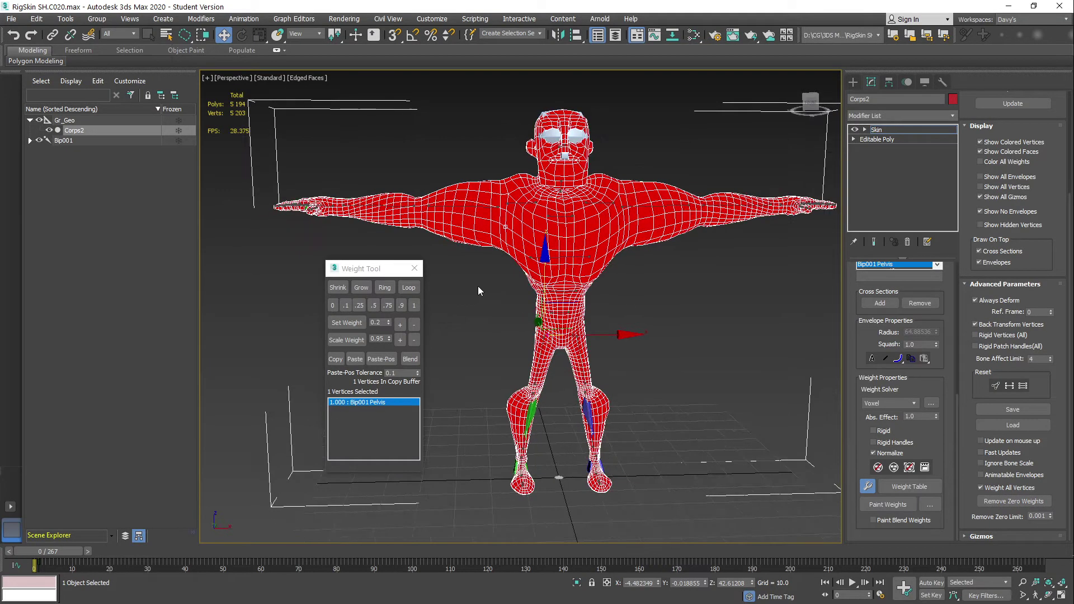
pyautogui.moveTo(365, 272); pyautogui.dragTo(317, 280)
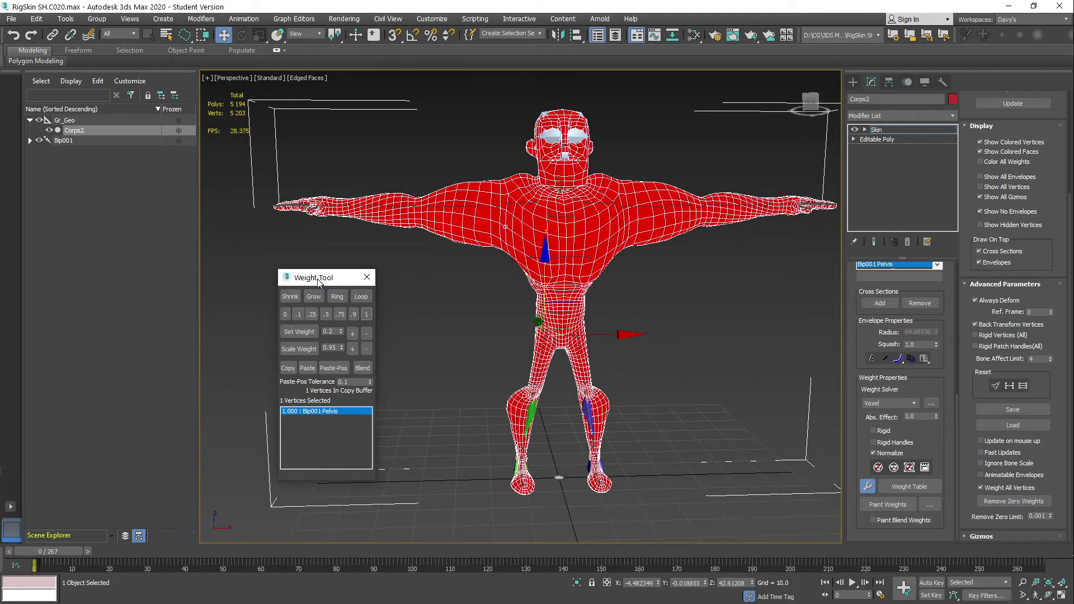
pyautogui.click(452, 307)
pyautogui.scroll(6, 552, 375)
pyautogui.moveTo(552, 358); pyautogui.dragTo(569, 269, button='middle')
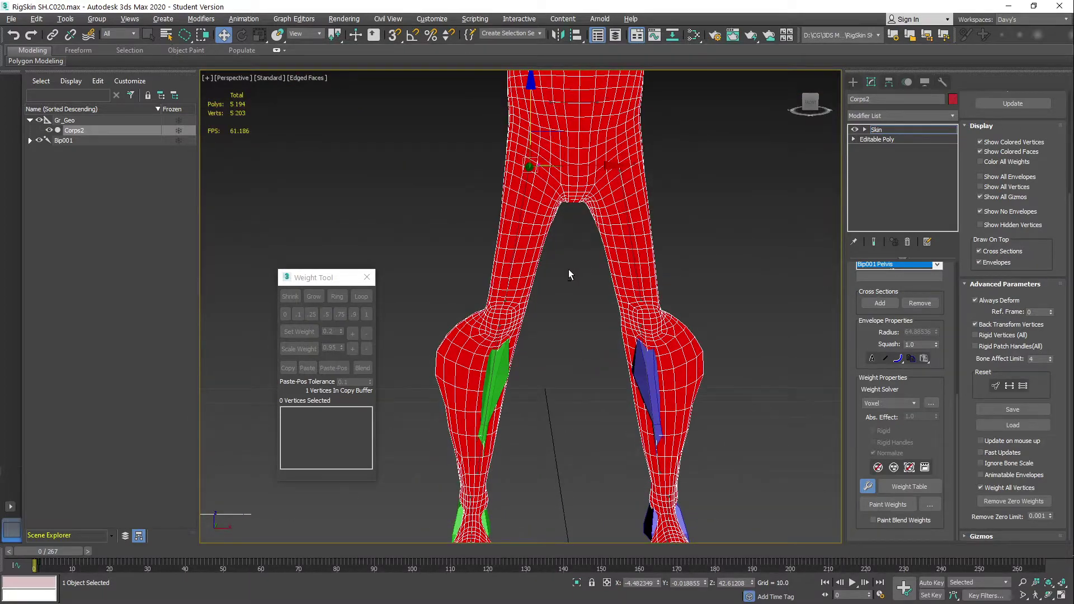
pyautogui.click(521, 202)
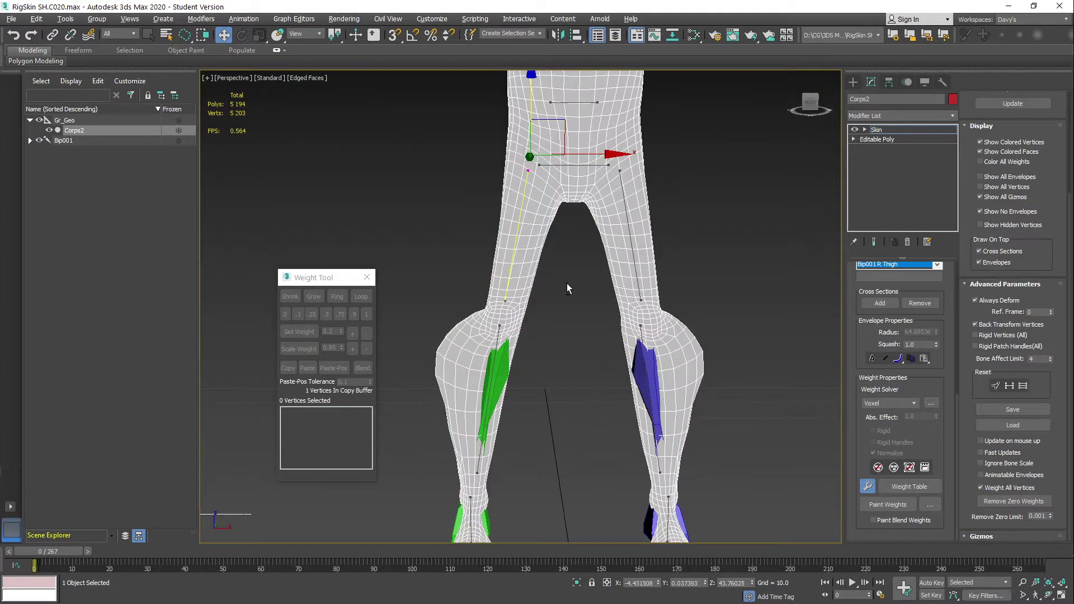
# Switch to the Front view and frame both legs from the hips to the feet
pyautogui.keyDown('alt'); pyautogui.moveTo(566, 284); pyautogui.dragTo(562, 238, button='middle'); pyautogui.keyUp('alt')
pyautogui.scroll(-2, 576, 276)
pyautogui.moveTo(499, 140)
pyautogui.mouseDown()
pyautogui.moveTo(531, 159)
pyautogui.moveTo(569, 294)
pyautogui.moveTo(517, 512)
pyautogui.moveTo(450, 216)
pyautogui.mouseUp()
pyautogui.scroll(3, 556, 233)
pyautogui.scroll(-3, 525, 209)
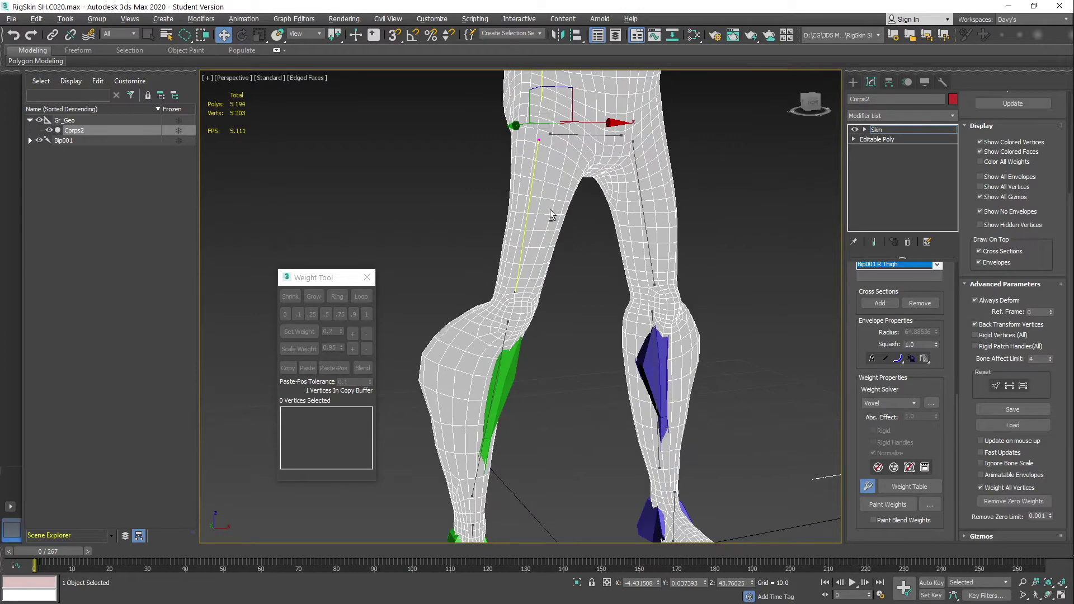
pyautogui.scroll(3, 535, 197)
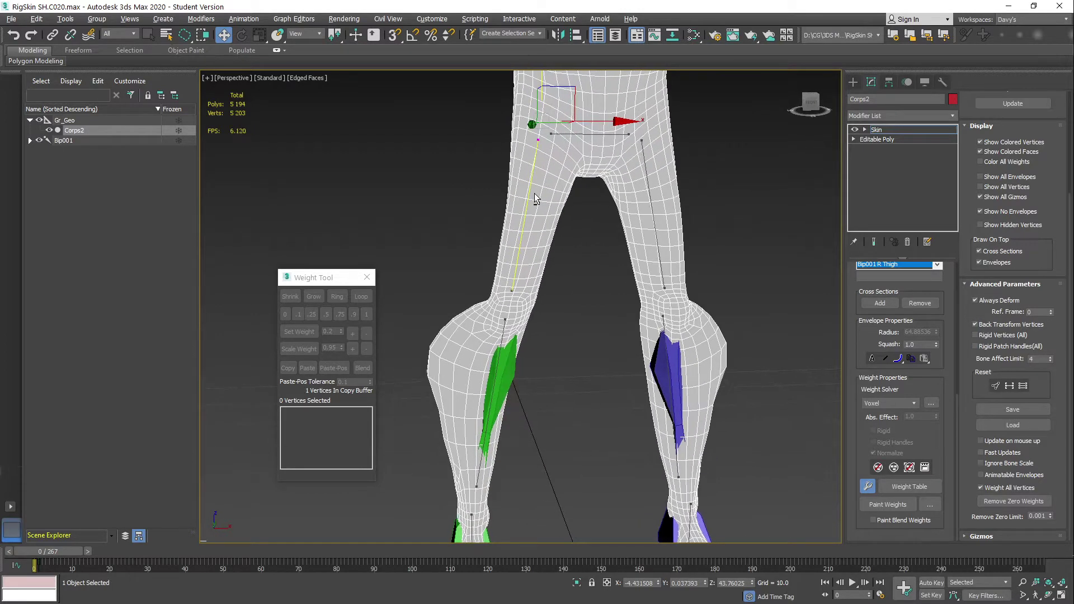
pyautogui.hotkey('alt', 'w')
pyautogui.hotkey('alt', 'w')
pyautogui.scroll(-4, 604, 151)
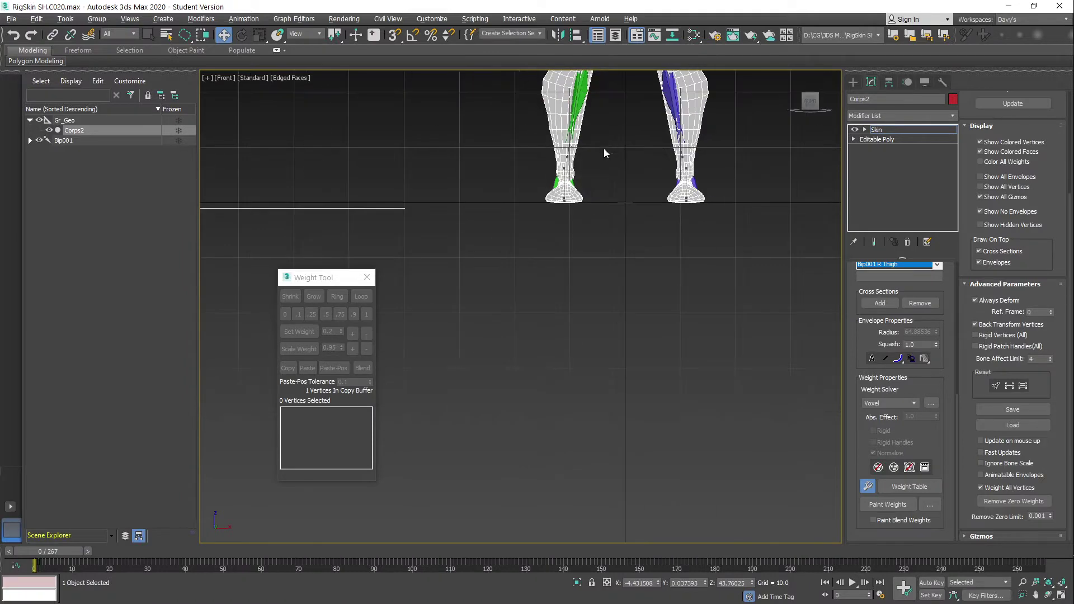
pyautogui.scroll(3, 579, 226)
pyautogui.moveTo(579, 225); pyautogui.dragTo(577, 235, button='middle')
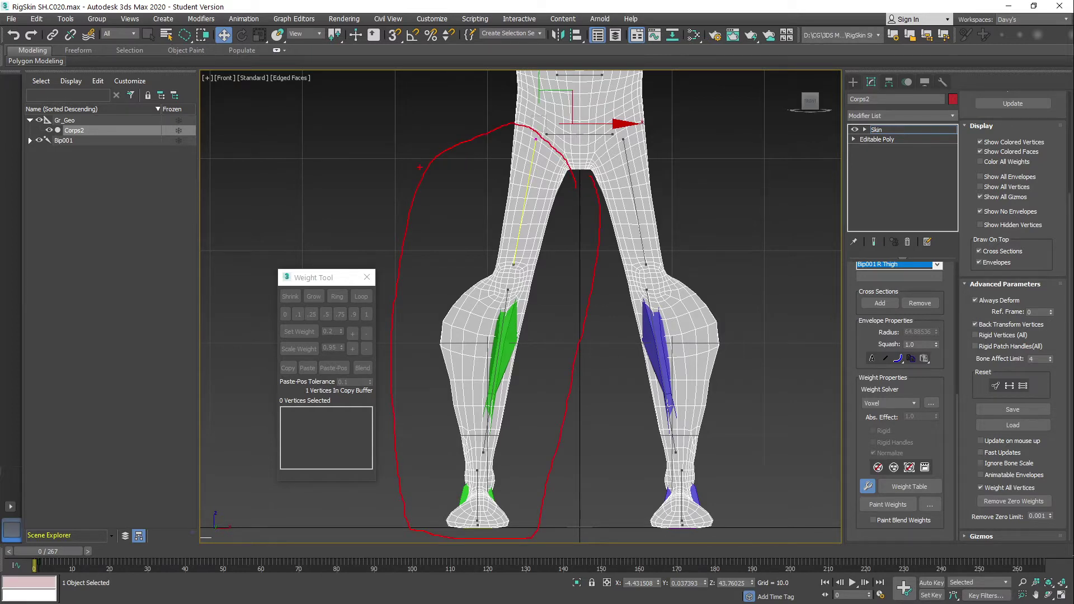
pyautogui.moveTo(324, 144); pyautogui.dragTo(485, 201)
pyautogui.press('Escape')
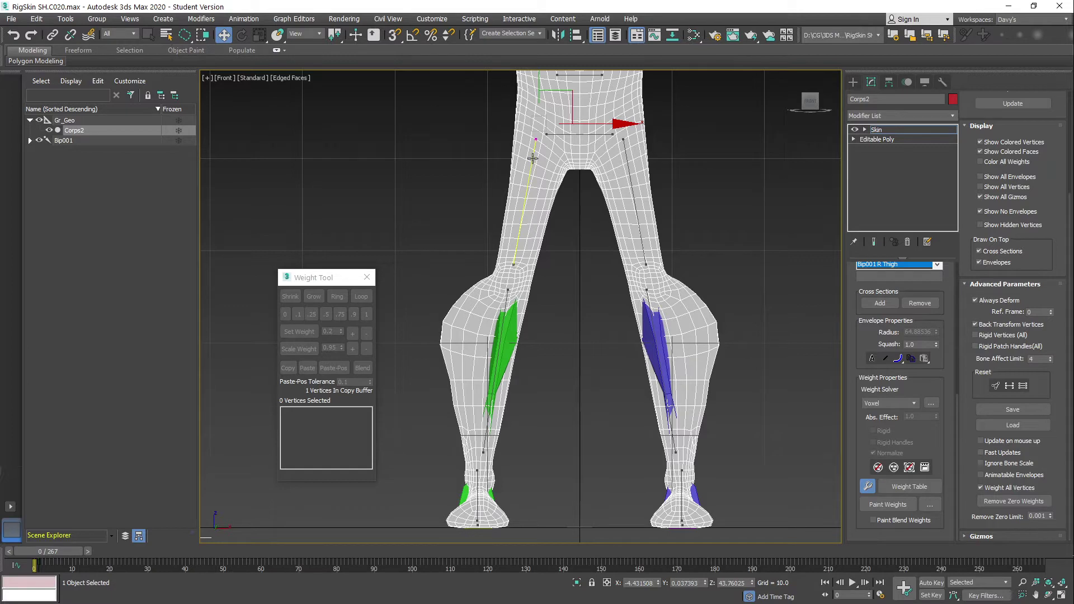
# Move the Weight Tool window away from the right leg and select all the leg's vertices with a freehand outline from hip to foot
pyautogui.click(328, 279)
pyautogui.moveTo(328, 280); pyautogui.dragTo(334, 227)
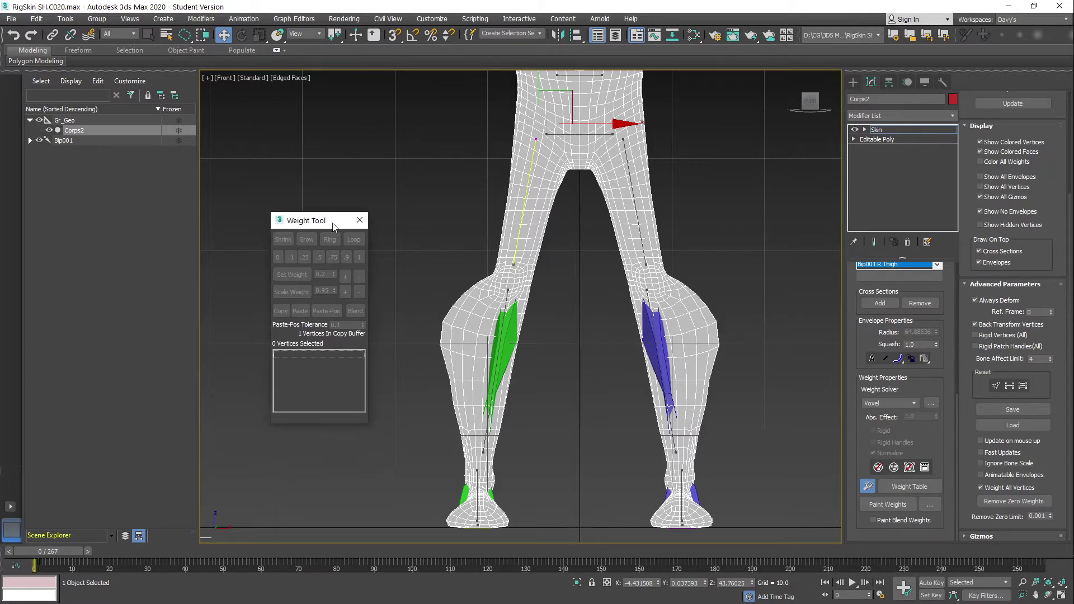
pyautogui.moveTo(185, 36); pyautogui.dragTo(188, 110)
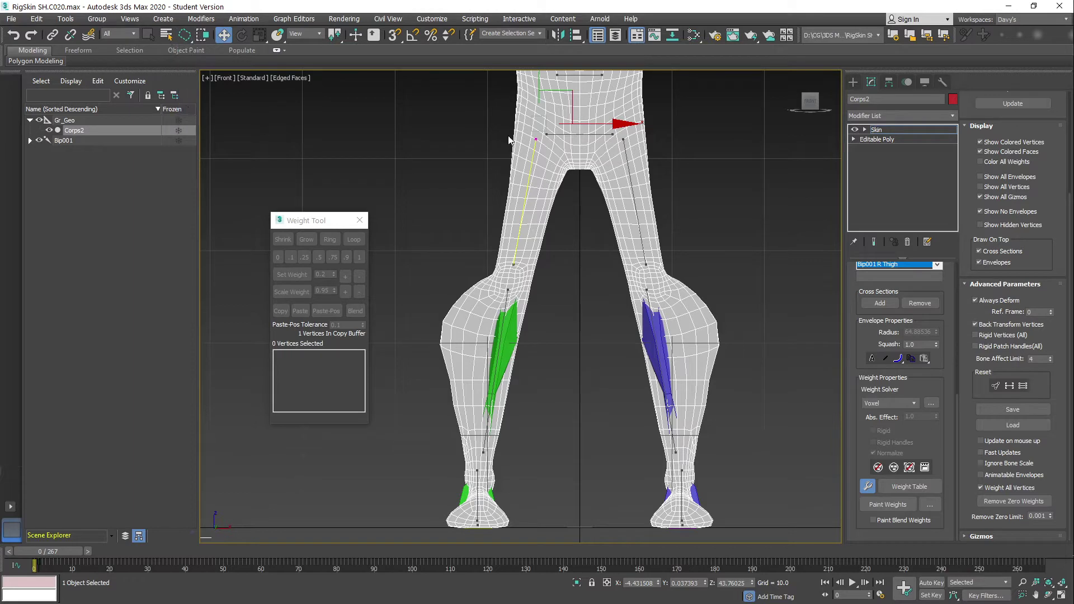
pyautogui.moveTo(496, 126)
pyautogui.mouseDown()
pyautogui.moveTo(480, 132)
pyautogui.moveTo(399, 409)
pyautogui.mouseUp()
pyautogui.moveTo(568, 178)
pyautogui.mouseDown()
pyautogui.moveTo(539, 137)
pyautogui.moveTo(501, 129)
pyautogui.mouseUp()
pyautogui.scroll(2, 537, 201)
pyautogui.scroll(-3, 535, 200)
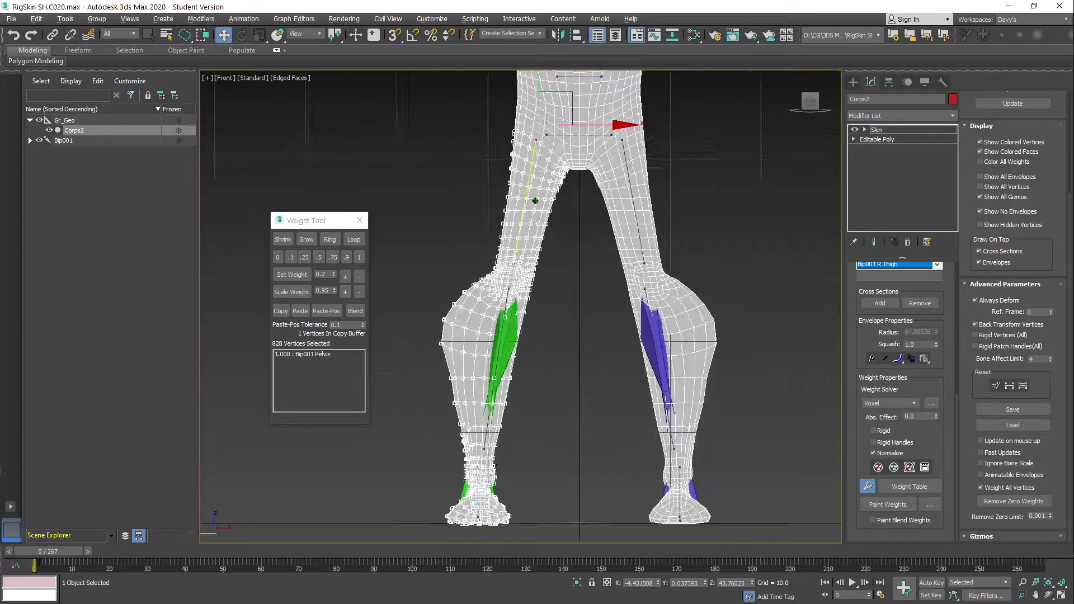
# Clear the vertex selection and reselect the right leg's vertices from the foot up to the upper thigh with freehand outlines
pyautogui.click(455, 290)
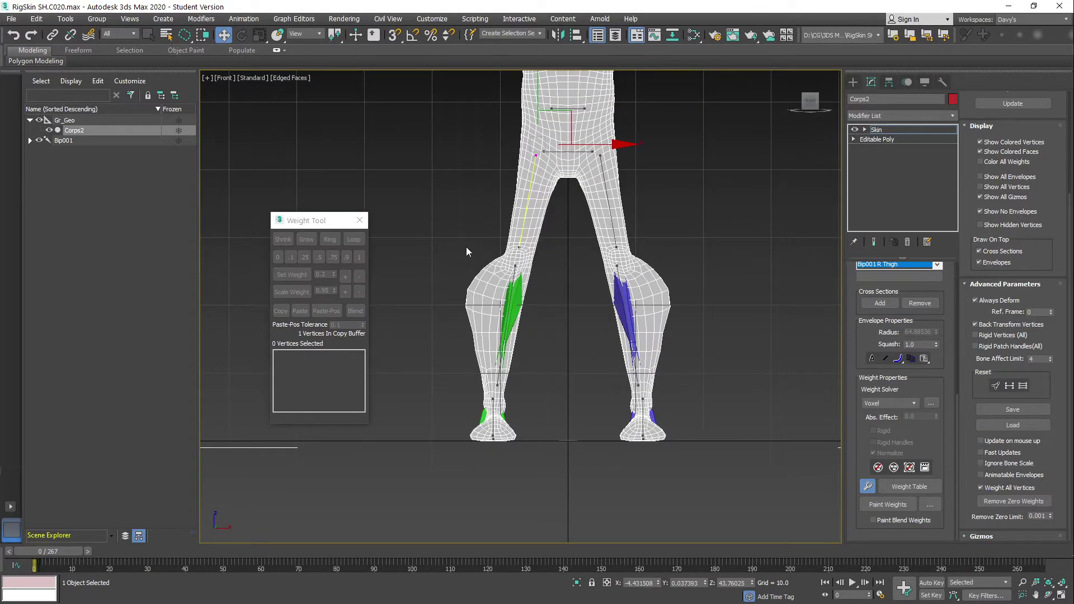
pyautogui.moveTo(546, 288); pyautogui.dragTo(537, 280)
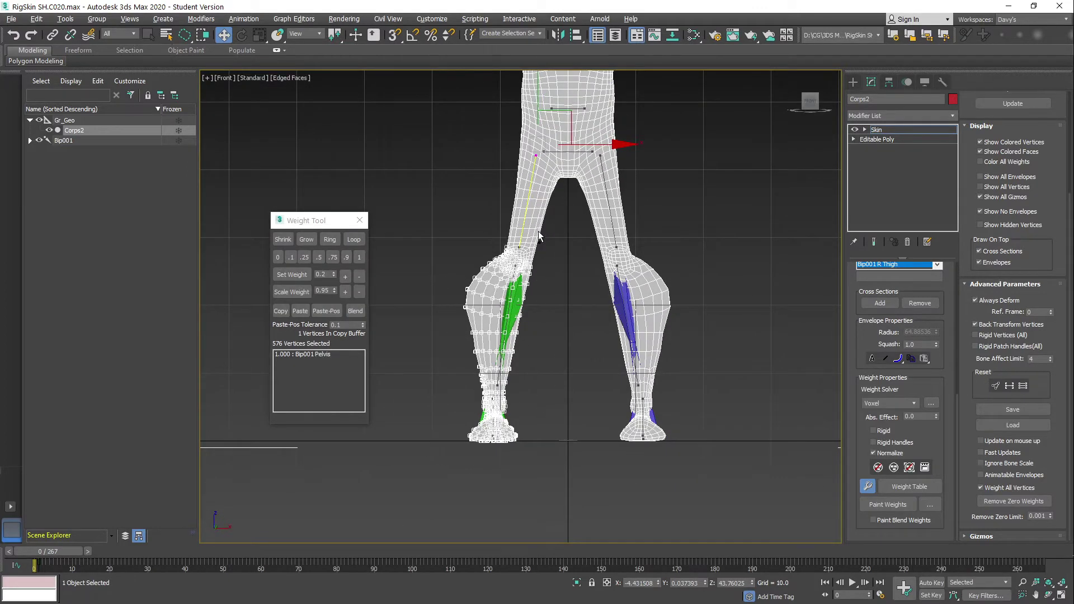
pyautogui.scroll(3, 551, 283)
pyautogui.scroll(1, 557, 283)
pyautogui.moveTo(557, 275); pyautogui.dragTo(550, 291, button='middle')
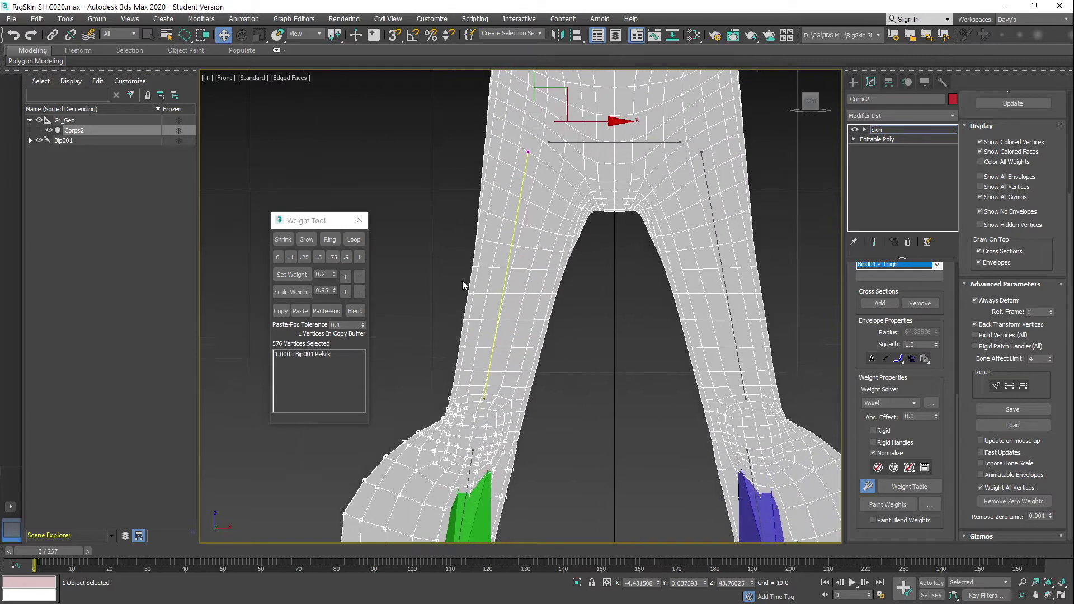
pyautogui.moveTo(542, 474)
pyautogui.keyDown('ctrl'); pyautogui.mouseDown()
pyautogui.moveTo(562, 264)
pyautogui.moveTo(542, 227)
pyautogui.mouseUp(); pyautogui.keyUp('ctrl')
# Add the right hip's vertices to the selection, following a slanted edge from the outer hip down to the crotch
pyautogui.scroll(2, 563, 207)
pyautogui.moveTo(564, 207); pyautogui.dragTo(570, 262, button='middle')
pyautogui.scroll(2, 545, 258)
pyautogui.scroll(-1, 545, 259)
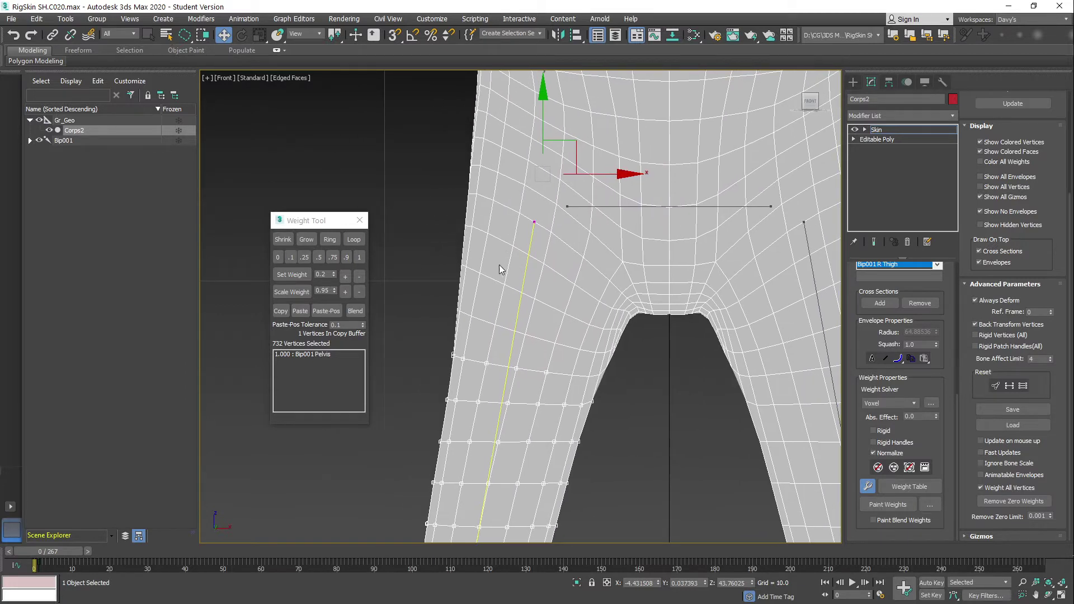
pyautogui.keyDown('ctrl'); pyautogui.moveTo(447, 184); pyautogui.dragTo(421, 364); pyautogui.keyUp('ctrl')
pyautogui.moveTo(645, 322)
pyautogui.keyDown('ctrl'); pyautogui.mouseDown()
pyautogui.moveTo(569, 226)
pyautogui.moveTo(446, 183)
pyautogui.mouseUp(); pyautogui.keyUp('ctrl')
pyautogui.scroll(-8, 613, 327)
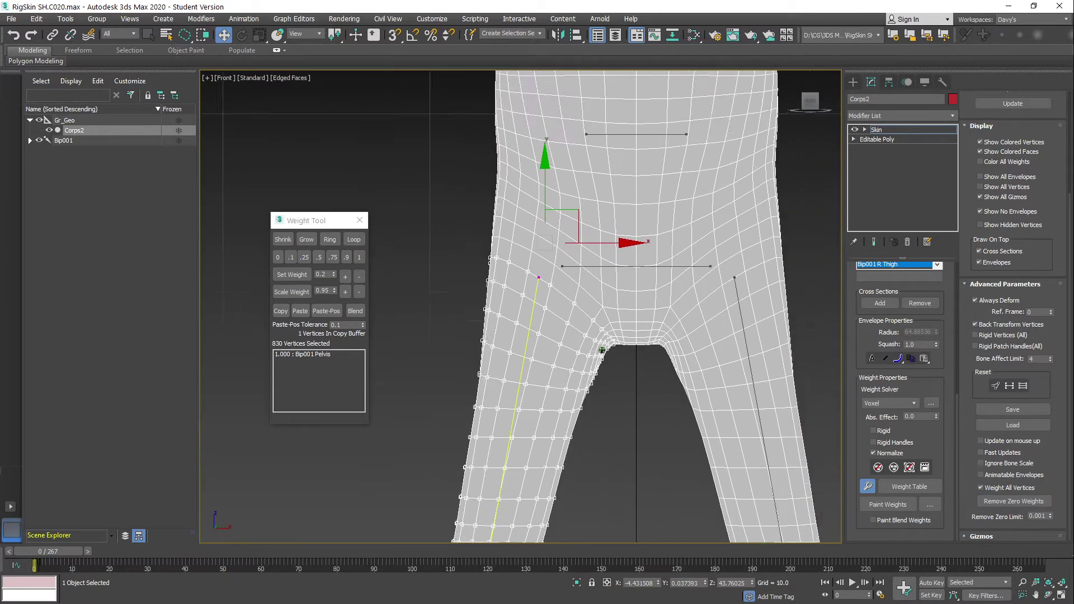
# In the Perspective view, remove the excess vertices on the back of the right hip, above the thigh, from the selection
pyautogui.moveTo(536, 264); pyautogui.dragTo(537, 288, button='middle')
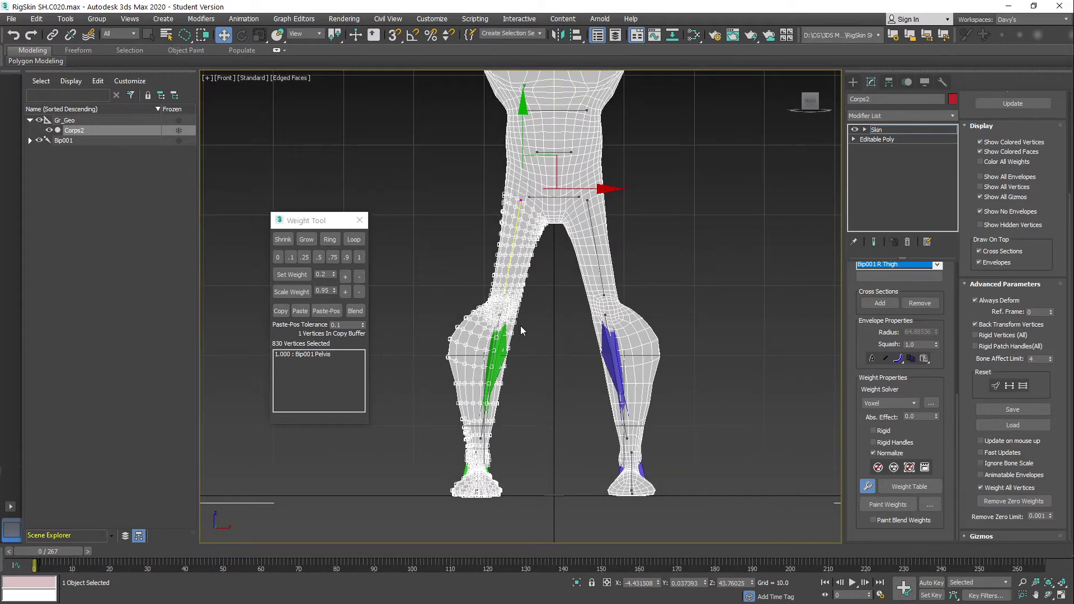
pyautogui.hotkey('alt', 'w')
pyautogui.middleClick(614, 364)
pyautogui.hotkey('alt', 'w')
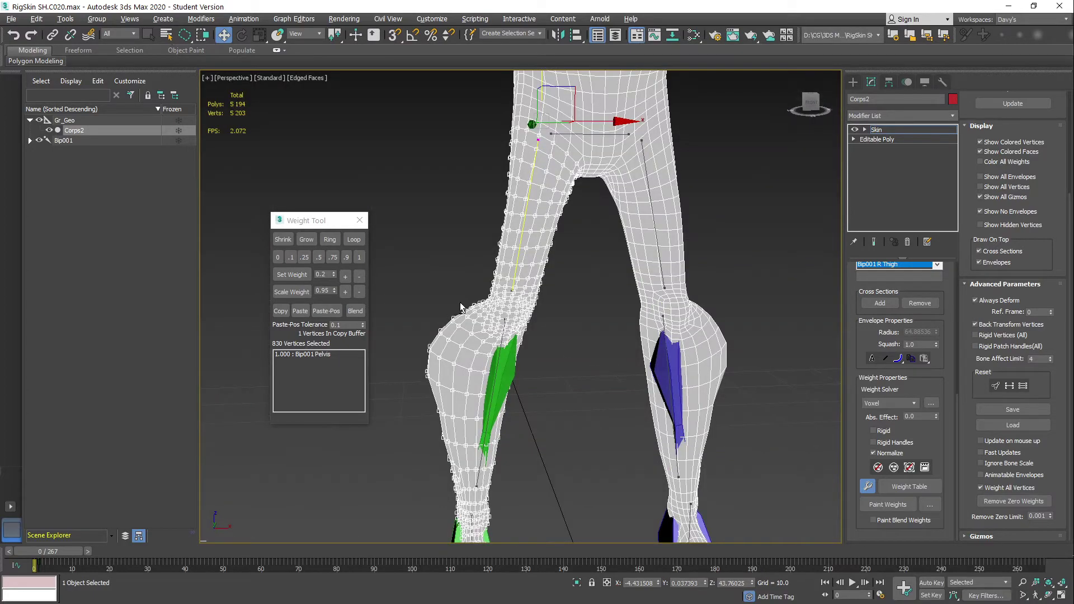
pyautogui.keyDown('alt'); pyautogui.moveTo(458, 303); pyautogui.dragTo(632, 304, button='middle'); pyautogui.keyUp('alt')
pyautogui.keyDown('alt'); pyautogui.moveTo(545, 234); pyautogui.dragTo(599, 269, button='middle'); pyautogui.keyUp('alt')
pyautogui.scroll(8, 590, 341)
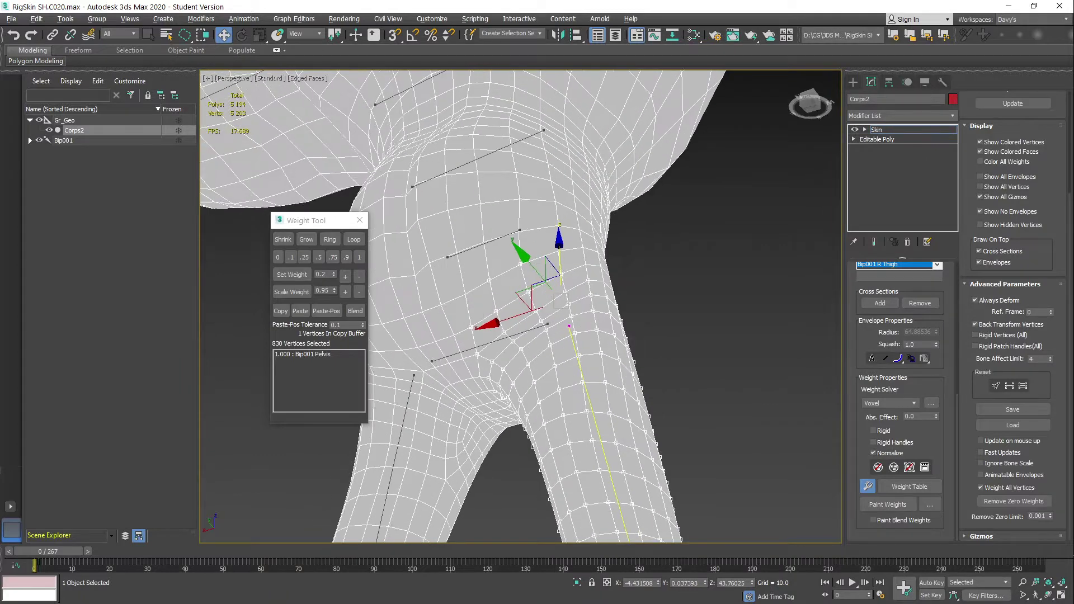
pyautogui.keyDown('alt'); pyautogui.moveTo(525, 248); pyautogui.dragTo(501, 237, button='middle'); pyautogui.keyUp('alt')
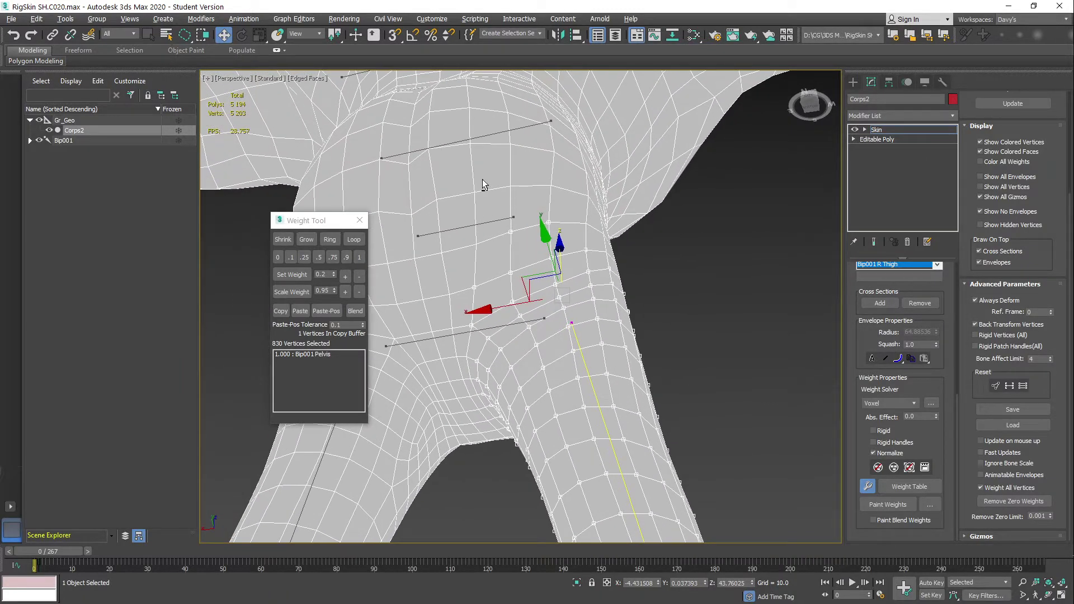
pyautogui.moveTo(484, 185)
pyautogui.mouseDown()
pyautogui.moveTo(470, 288)
pyautogui.moveTo(589, 258)
pyautogui.moveTo(614, 217)
pyautogui.moveTo(532, 194)
pyautogui.mouseUp()
pyautogui.keyDown('alt'); pyautogui.moveTo(531, 190); pyautogui.dragTo(445, 225, button='middle'); pyautogui.keyUp('alt')
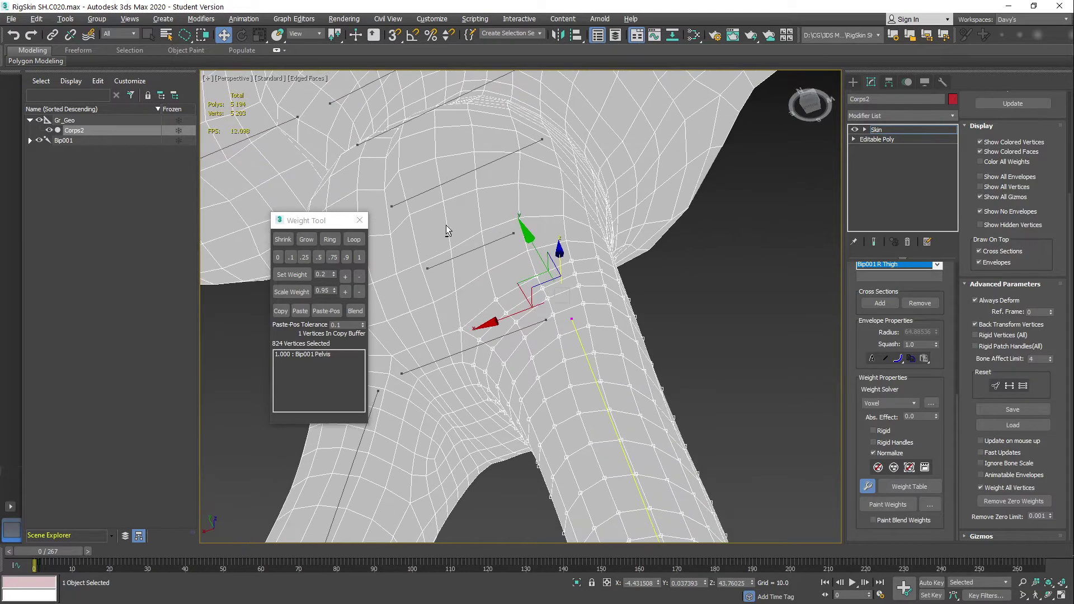
pyautogui.moveTo(437, 289); pyautogui.dragTo(448, 340)
pyautogui.moveTo(532, 294)
pyautogui.mouseDown()
pyautogui.moveTo(611, 258)
pyautogui.moveTo(493, 241)
pyautogui.mouseUp()
# Give the selected right leg vertices a weight of 1 on Bip001 R Thigh and deselect them
pyautogui.moveTo(762, 307)
pyautogui.keyDown('alt'); pyautogui.mouseDown(button='middle')
pyautogui.moveTo(643, 359)
pyautogui.moveTo(558, 367)
pyautogui.moveTo(614, 305)
pyautogui.moveTo(644, 361)
pyautogui.moveTo(618, 328)
pyautogui.moveTo(629, 364)
pyautogui.moveTo(613, 504)
pyautogui.moveTo(633, 358)
pyautogui.mouseUp(button='middle'); pyautogui.keyUp('alt')
pyautogui.click(360, 257)
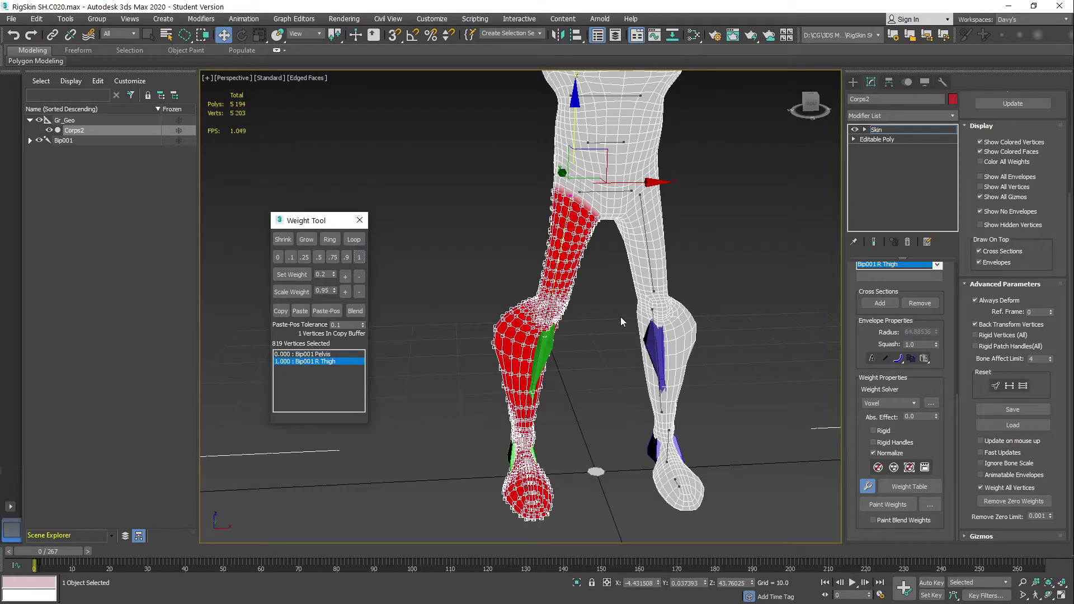
pyautogui.keyDown('alt'); pyautogui.moveTo(619, 317); pyautogui.dragTo(600, 290, button='middle'); pyautogui.keyUp('alt')
pyautogui.click(747, 244)
pyautogui.scroll(1, 618, 251)
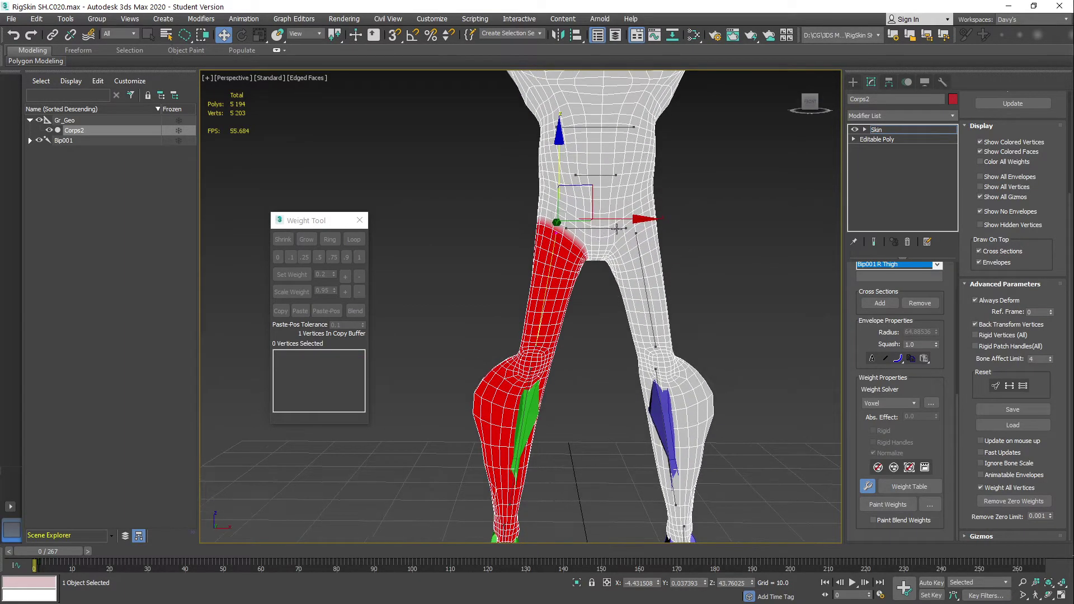
# Make the Pelvis bone the active envelope and examine its influence on the body from the front and the side
pyautogui.scroll(2, 616, 227)
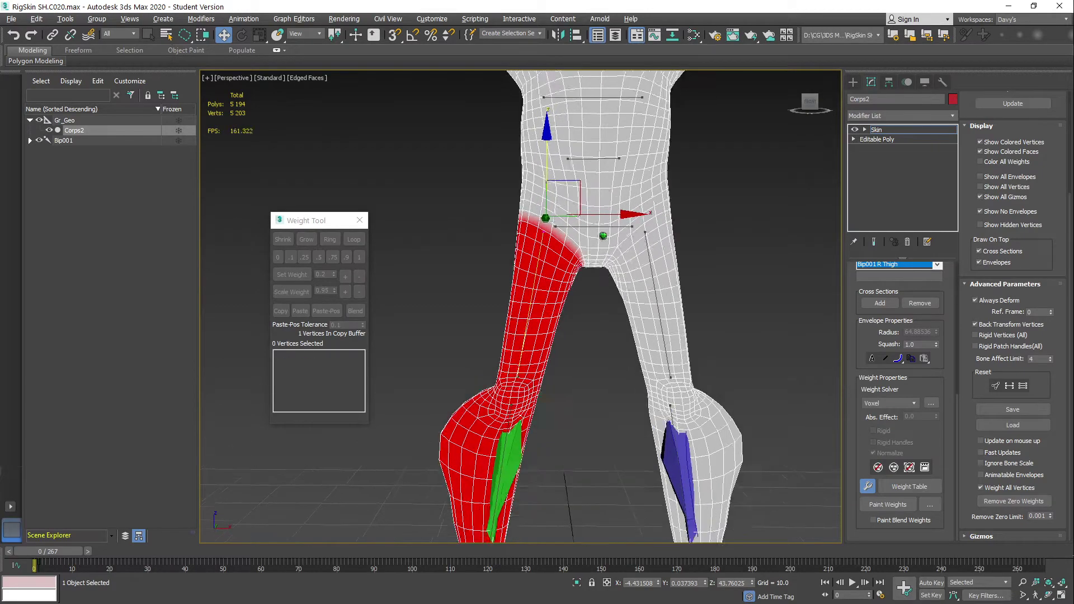
pyautogui.click(620, 227)
pyautogui.scroll(-4, 582, 304)
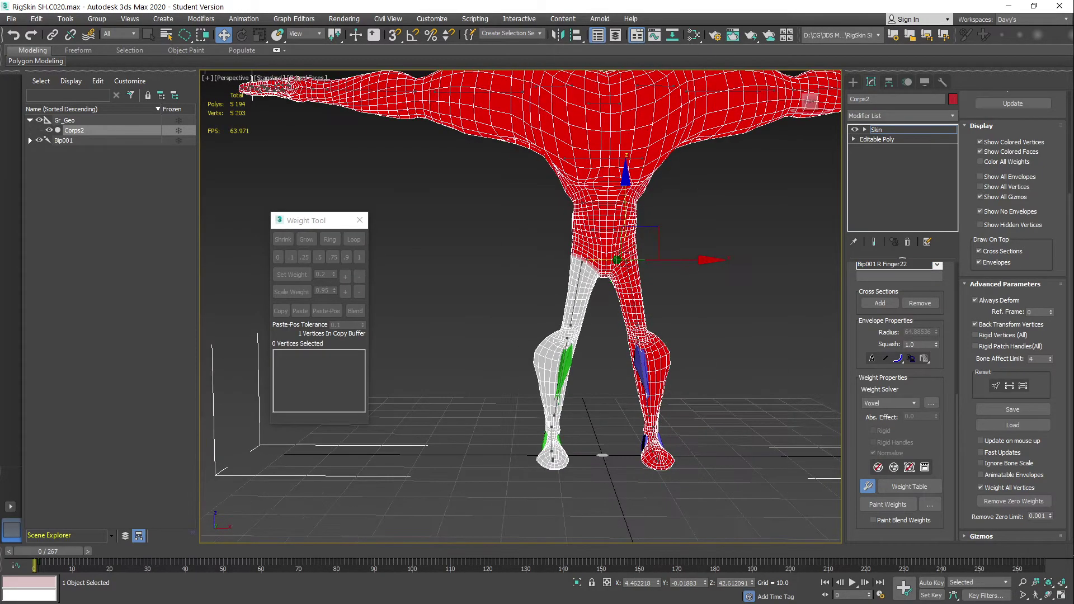
pyautogui.keyDown('alt'); pyautogui.moveTo(581, 347); pyautogui.dragTo(584, 362, button='middle'); pyautogui.keyUp('alt')
pyautogui.moveTo(584, 363); pyautogui.dragTo(571, 403, button='middle')
pyautogui.scroll(2, 562, 367)
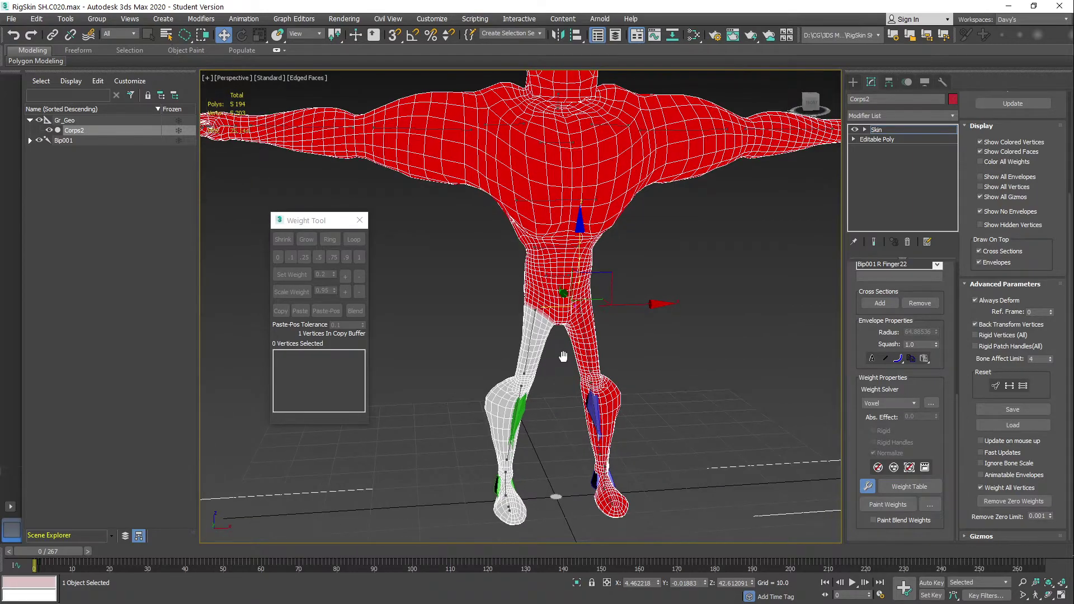
pyautogui.keyDown('alt'); pyautogui.moveTo(545, 357); pyautogui.dragTo(535, 297, button='middle'); pyautogui.keyUp('alt')
pyautogui.scroll(1, 525, 345)
pyautogui.scroll(-2, 556, 317)
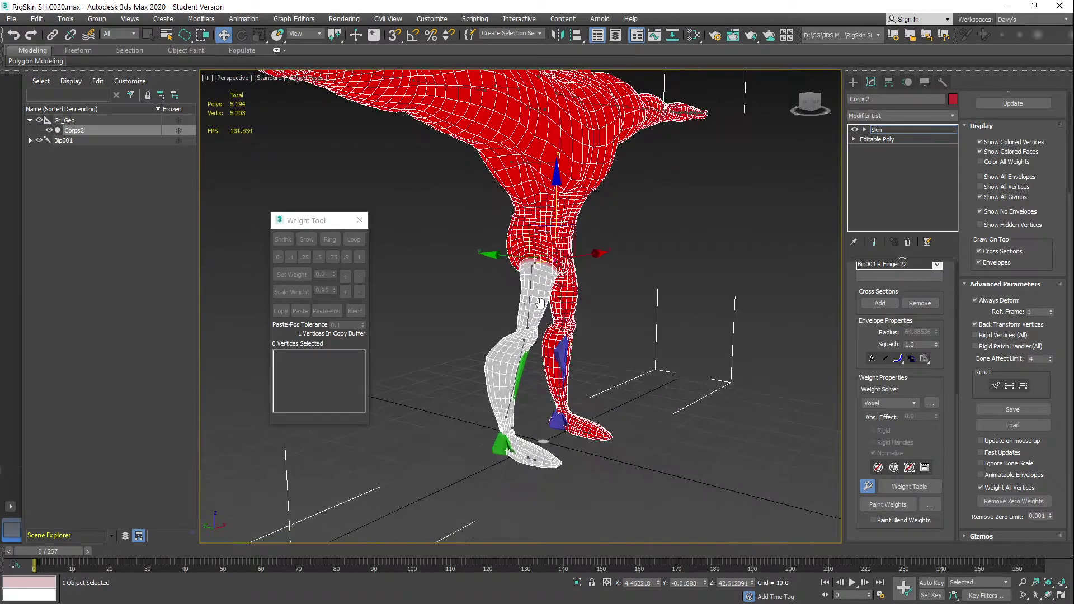
# Scrub the animation to frame 24 and back to frame 0 to check how the right leg follows the thigh bone
pyautogui.moveTo(45, 552); pyautogui.dragTo(137, 552)
pyautogui.press('w')
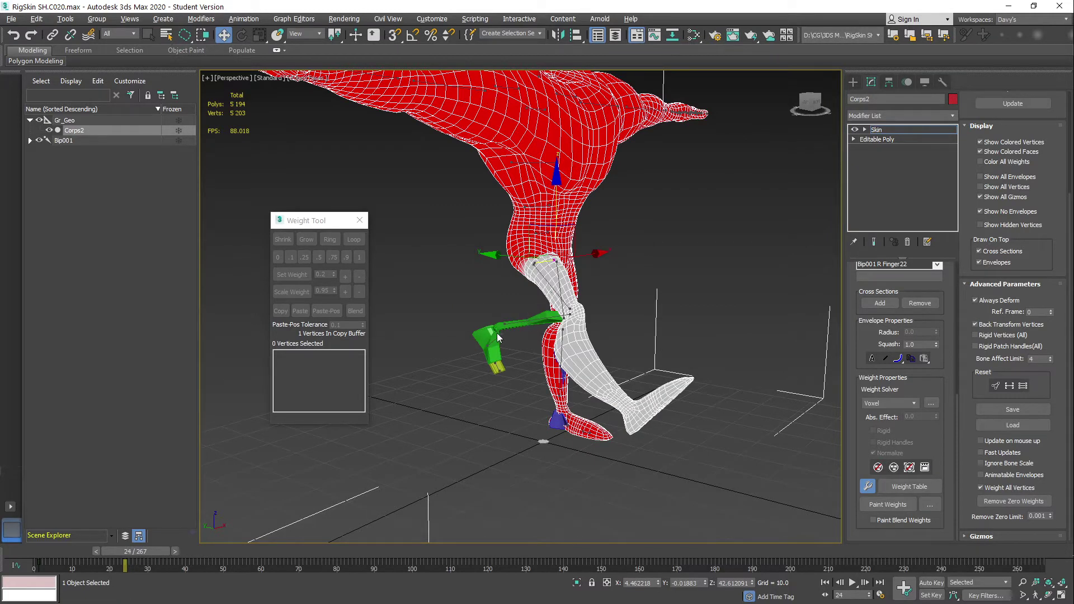
pyautogui.moveTo(150, 551); pyautogui.dragTo(32, 554)
pyautogui.press('w')
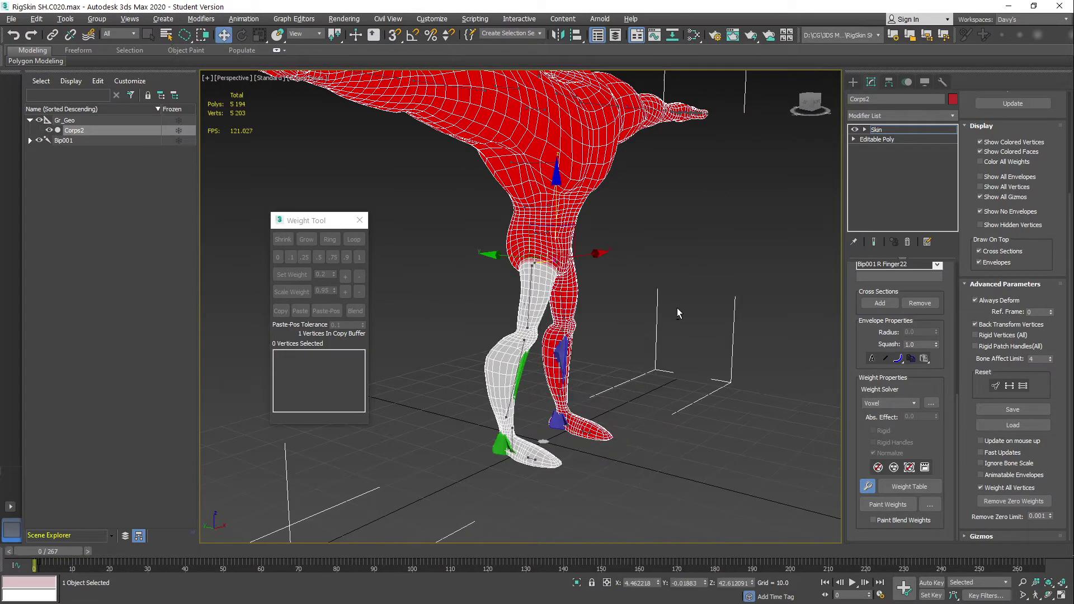
# Return to the Front view and make the right thigh bone (Bip001 R Thigh) the active envelope
pyautogui.keyDown('alt'); pyautogui.moveTo(678, 310); pyautogui.dragTo(566, 300, button='middle'); pyautogui.keyUp('alt')
pyautogui.scroll(3, 582, 291)
pyautogui.hotkey('alt', 'w')
pyautogui.hotkey('alt', 'w')
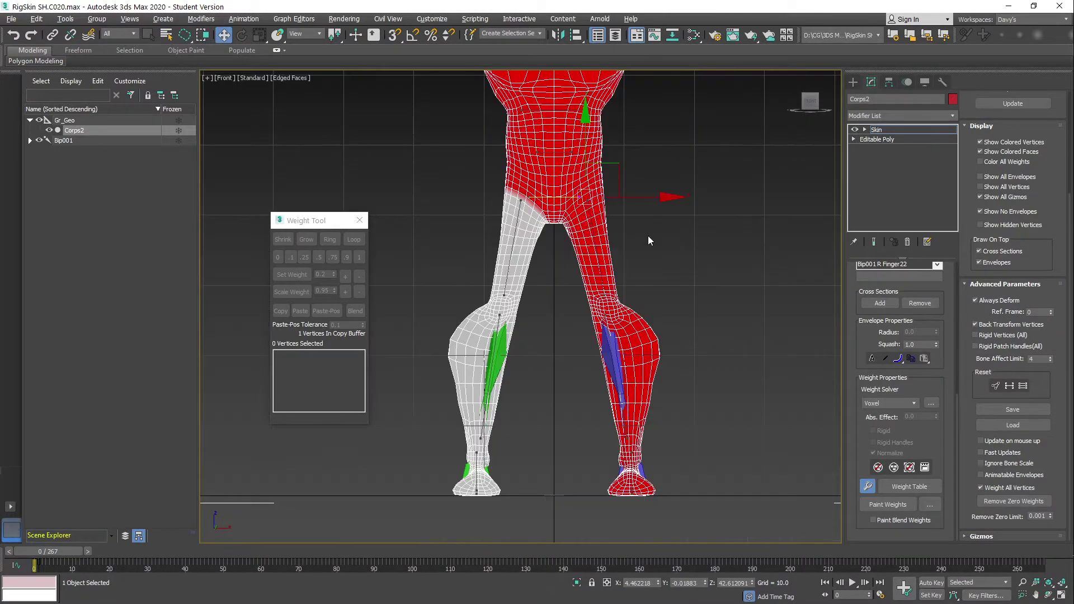
pyautogui.scroll(2, 543, 255)
pyautogui.click(495, 170)
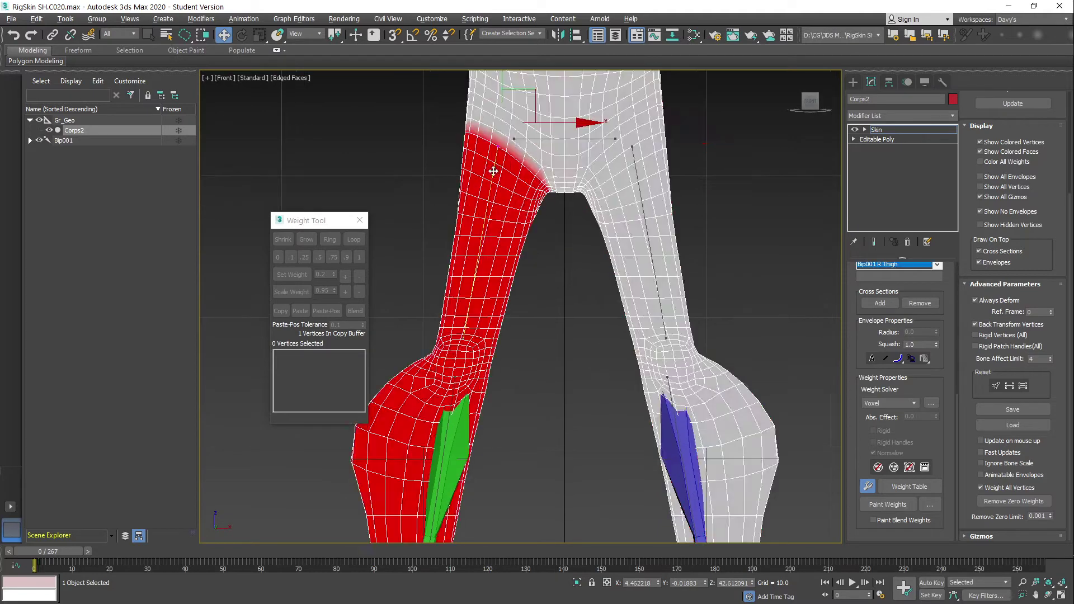
pyautogui.scroll(2, 540, 257)
pyautogui.scroll(-2, 540, 256)
pyautogui.moveTo(540, 272); pyautogui.dragTo(595, 239, button='middle')
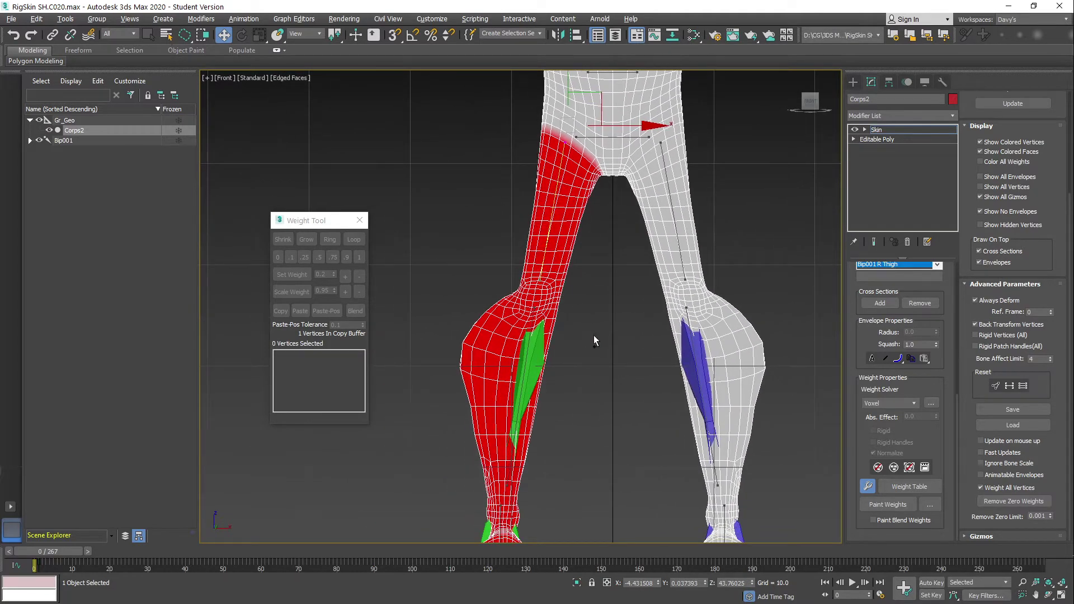
# Make the right calf bone the active envelope and select the lower leg's vertices from just below the knee to the foot
pyautogui.scroll(2, 593, 335)
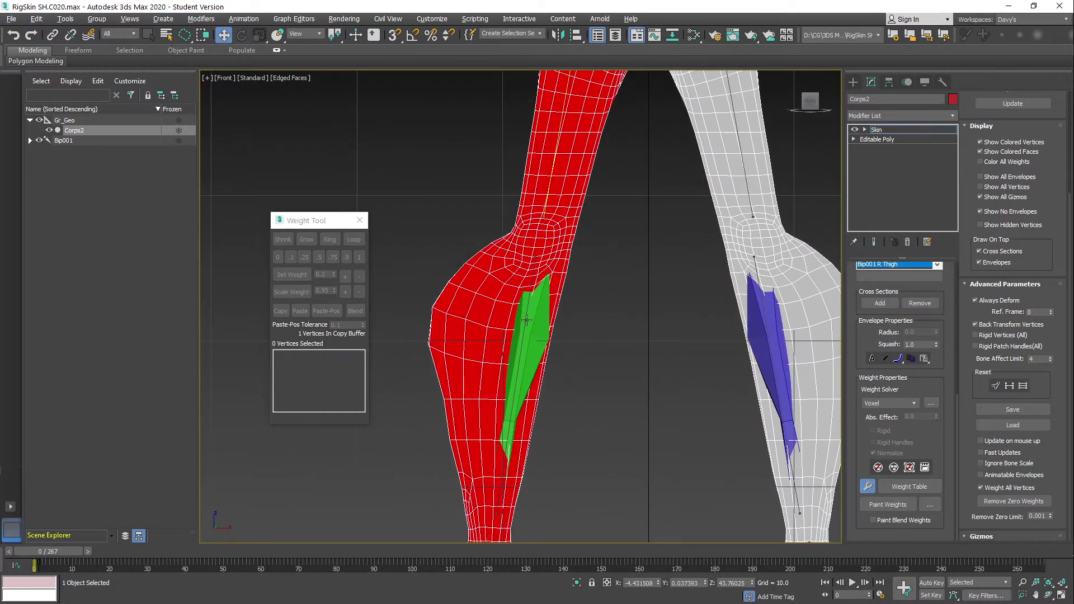
pyautogui.click(526, 320)
pyautogui.scroll(-4, 526, 320)
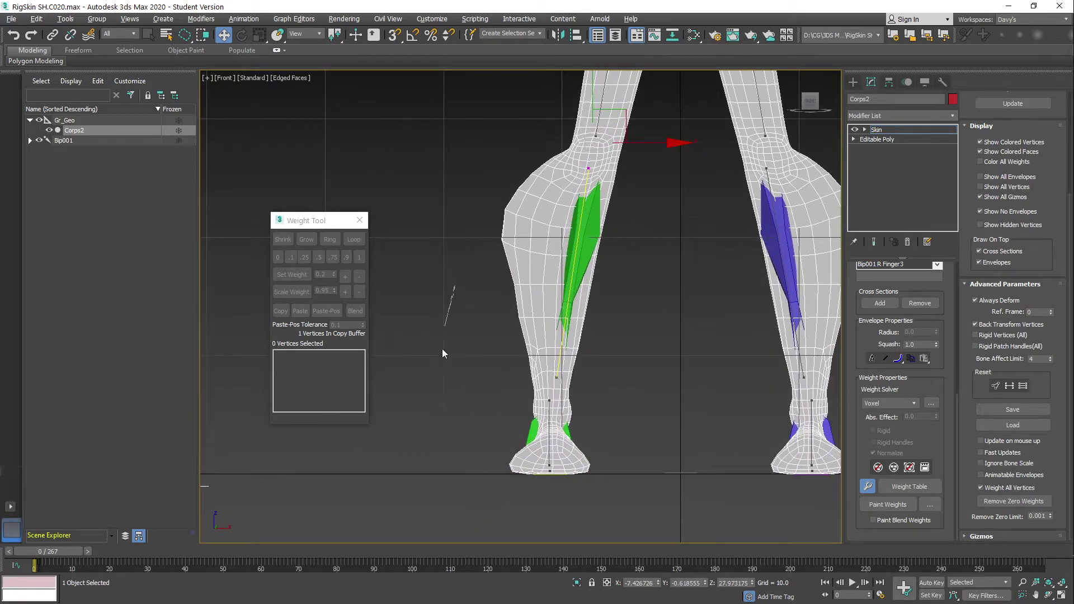
pyautogui.click(523, 228)
pyautogui.scroll(4, 452, 288)
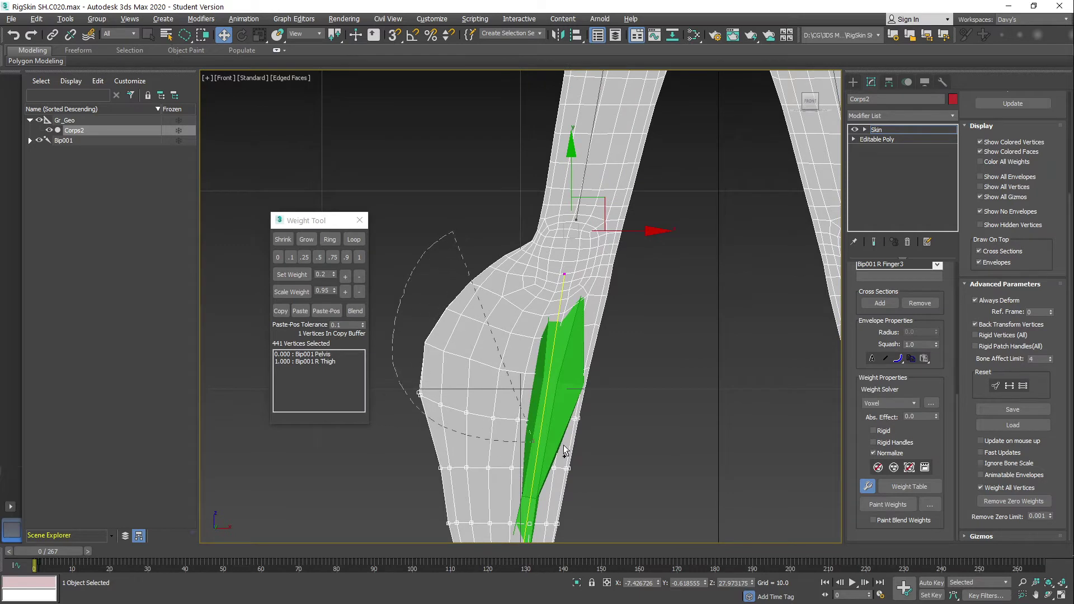
pyautogui.moveTo(565, 451)
pyautogui.mouseDown()
pyautogui.moveTo(677, 287)
pyautogui.moveTo(663, 263)
pyautogui.moveTo(445, 231)
pyautogui.moveTo(447, 241)
pyautogui.mouseUp()
pyautogui.scroll(-2, 613, 304)
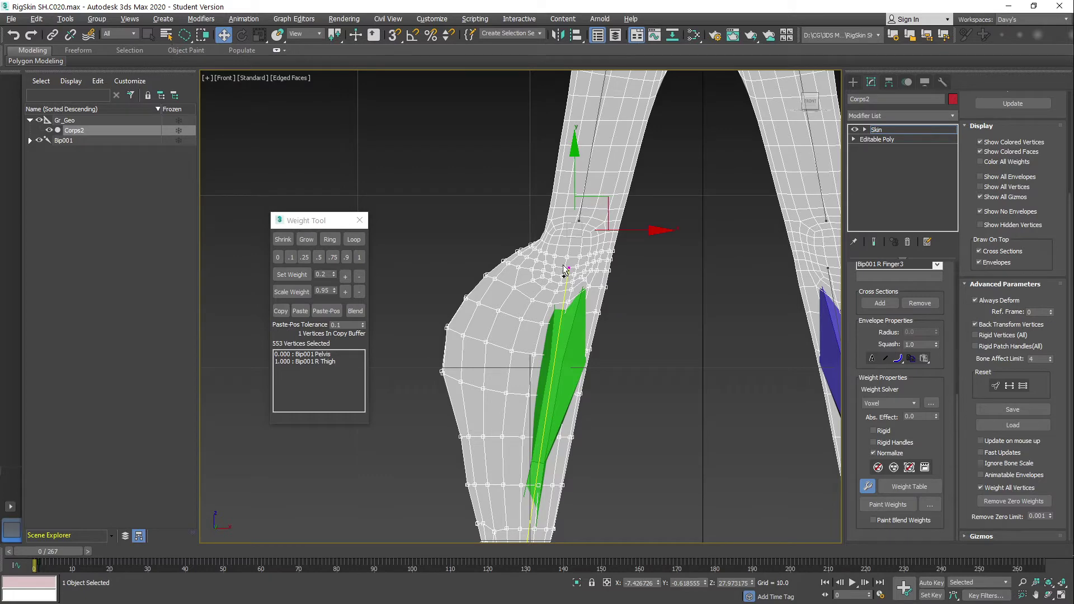
pyautogui.scroll(4, 572, 267)
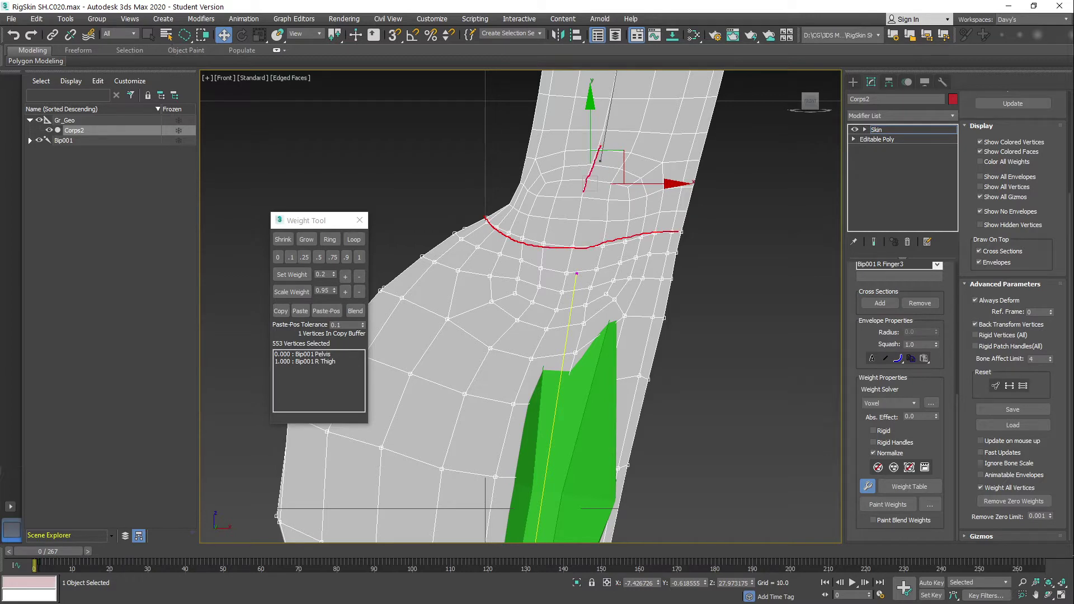
pyautogui.moveTo(571, 242); pyautogui.dragTo(556, 292)
pyautogui.press('Escape')
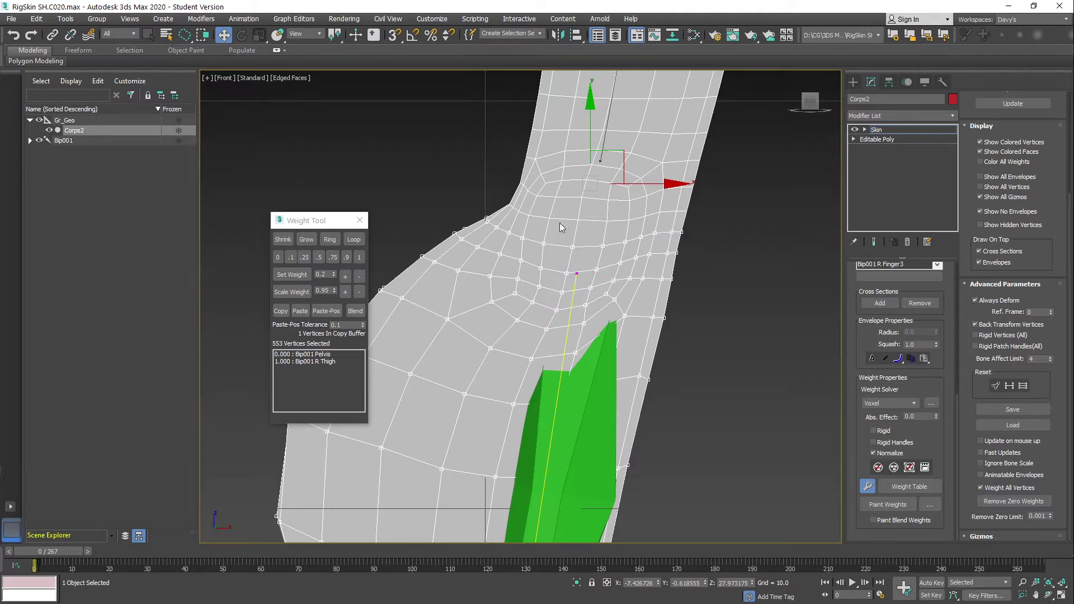
# Give the selected right lower leg vertices a weight of 1 on Bip001 R Calf
pyautogui.scroll(-6, 615, 265)
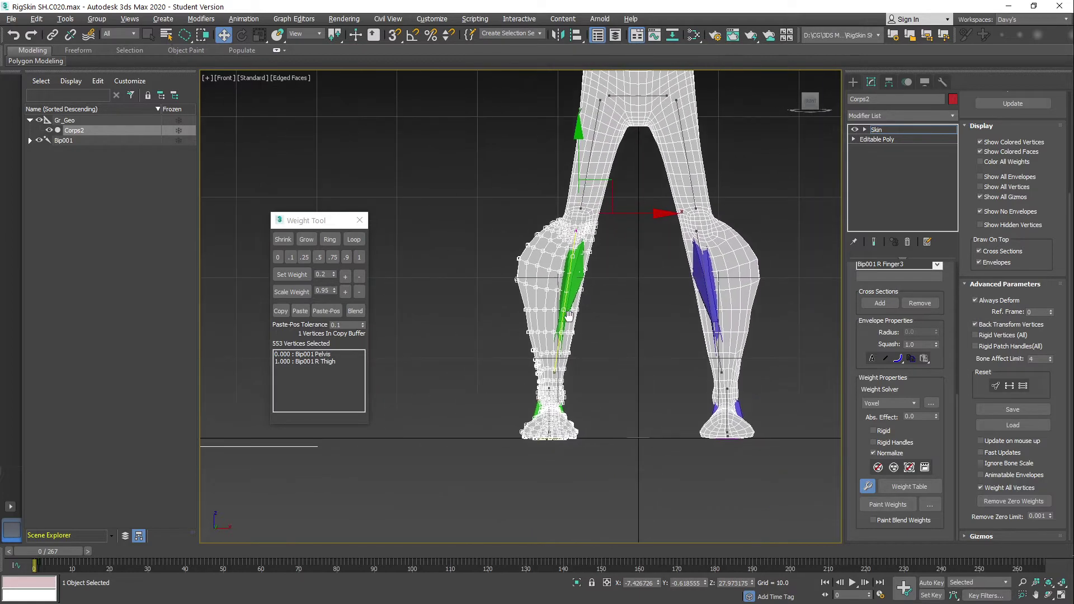
pyautogui.scroll(3, 586, 275)
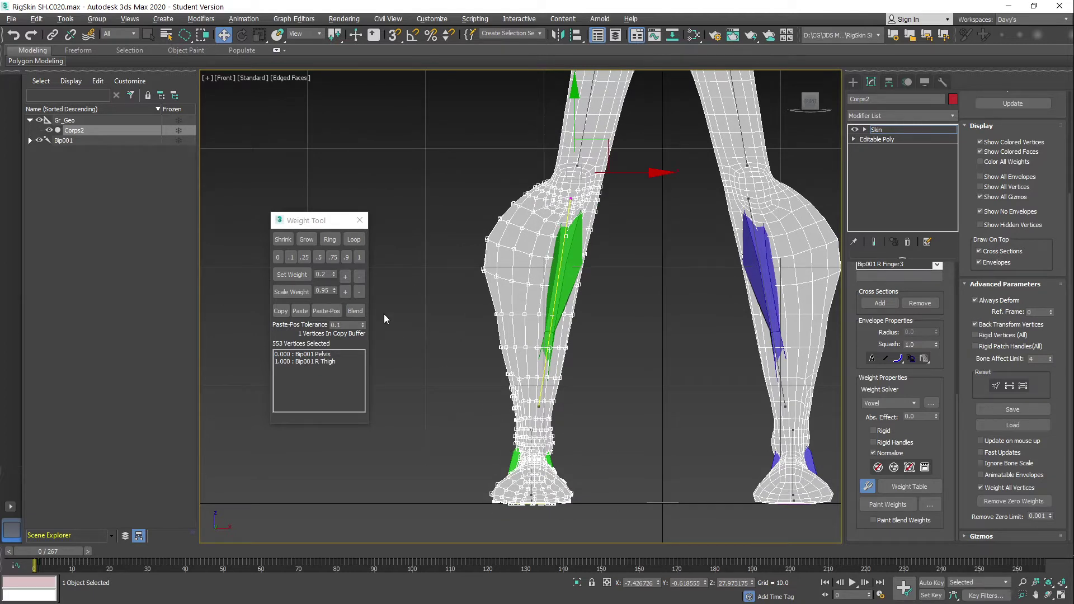
pyautogui.click(359, 257)
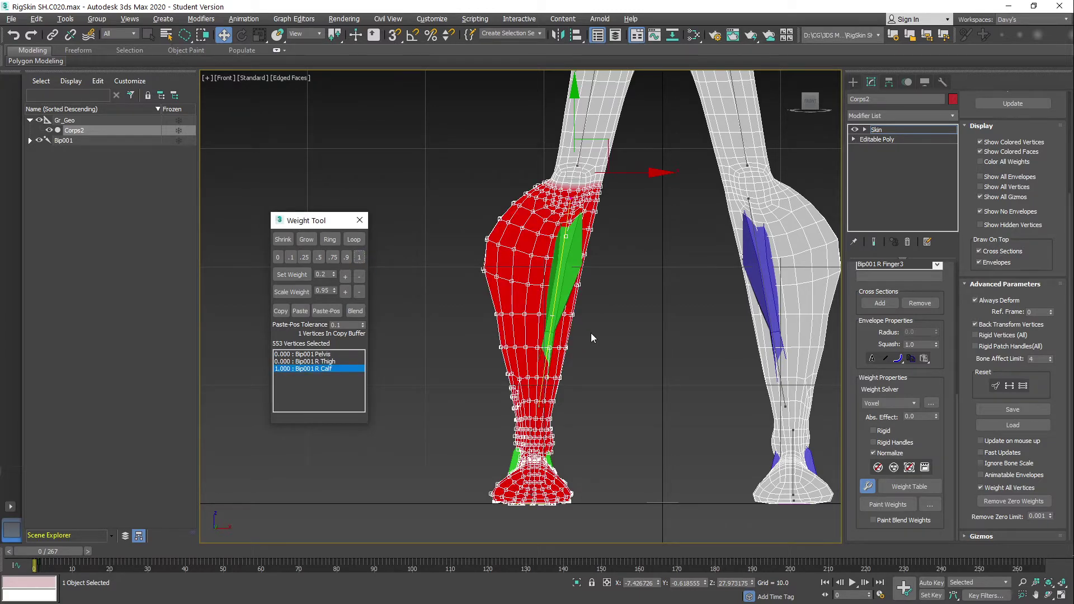
# Select the right thigh's vertices from hip to knee with a freehand outline, deselect them and frame the lower leg
pyautogui.moveTo(632, 239); pyautogui.dragTo(596, 401, button='middle')
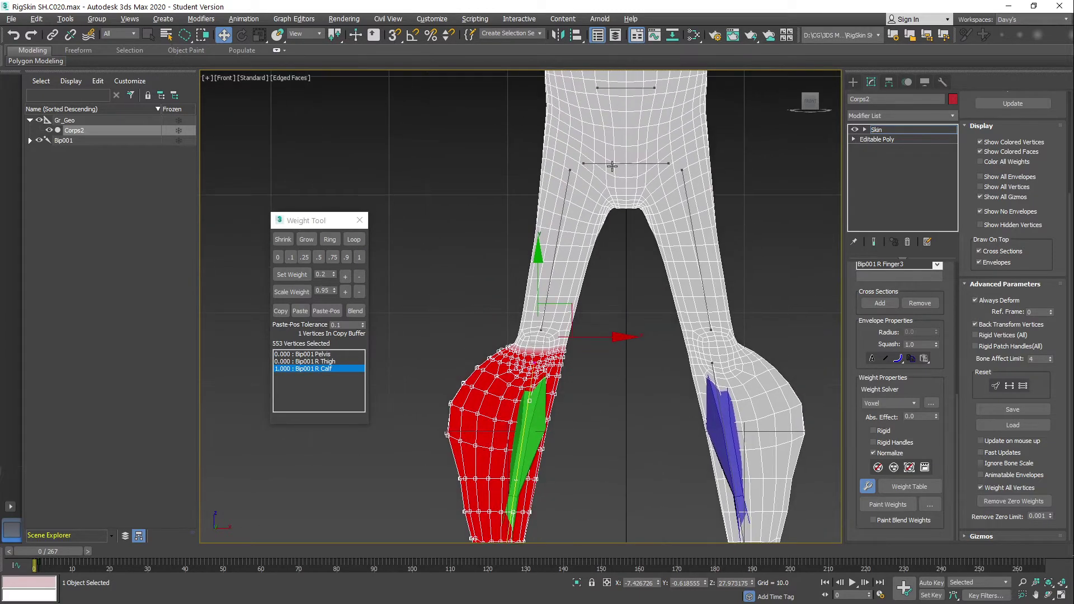
pyautogui.scroll(3, 612, 165)
pyautogui.moveTo(613, 238)
pyautogui.mouseDown()
pyautogui.moveTo(579, 186)
pyautogui.moveTo(468, 147)
pyautogui.mouseUp()
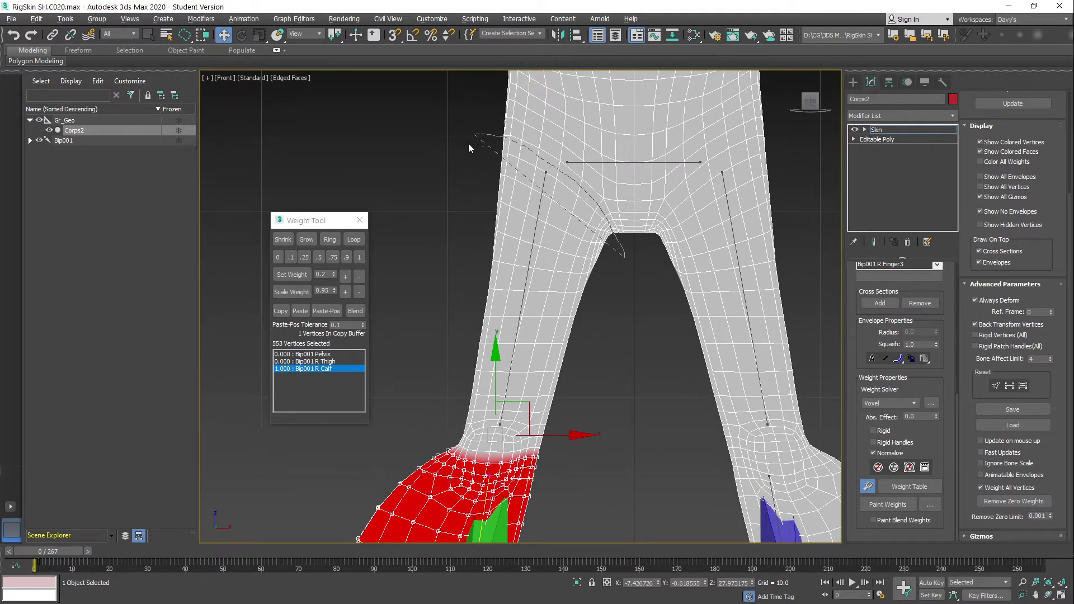
pyautogui.moveTo(459, 460); pyautogui.dragTo(513, 460)
pyautogui.moveTo(578, 427); pyautogui.dragTo(611, 393)
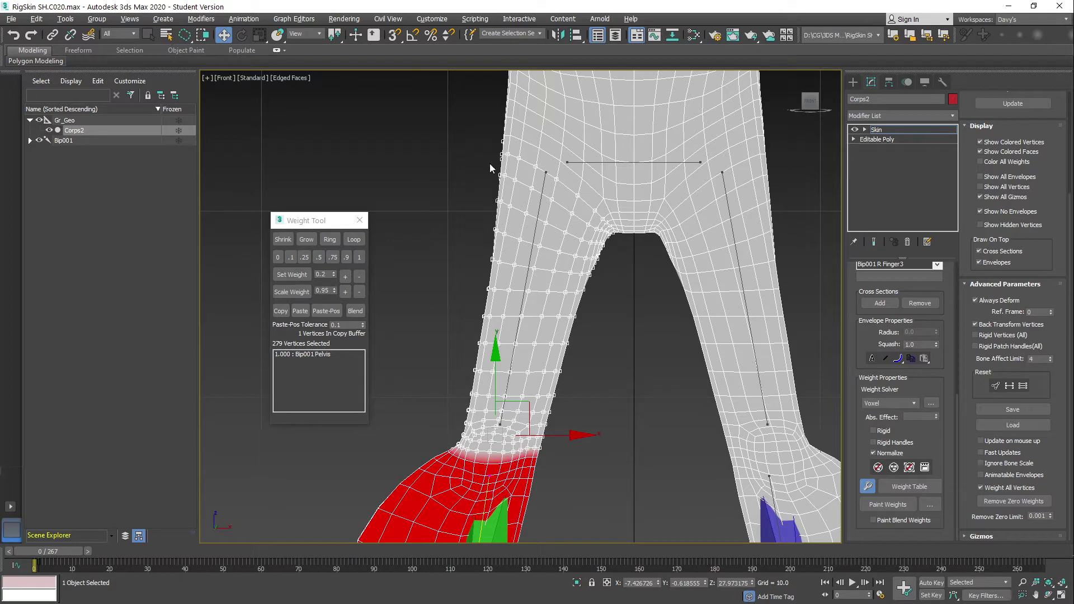
pyautogui.scroll(-5, 596, 373)
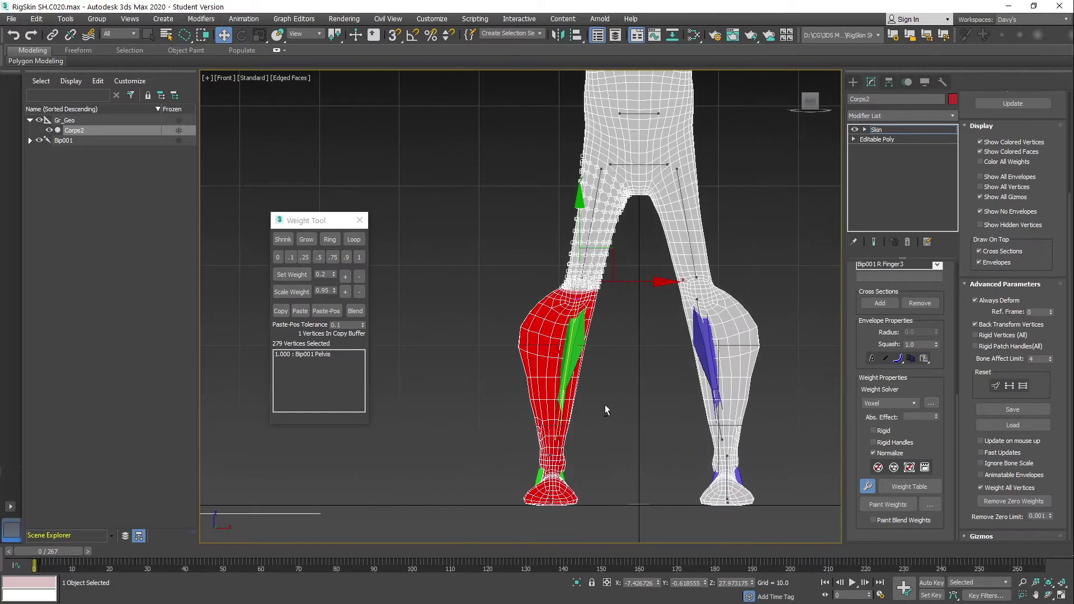
pyautogui.click(582, 399)
pyautogui.scroll(4, 566, 405)
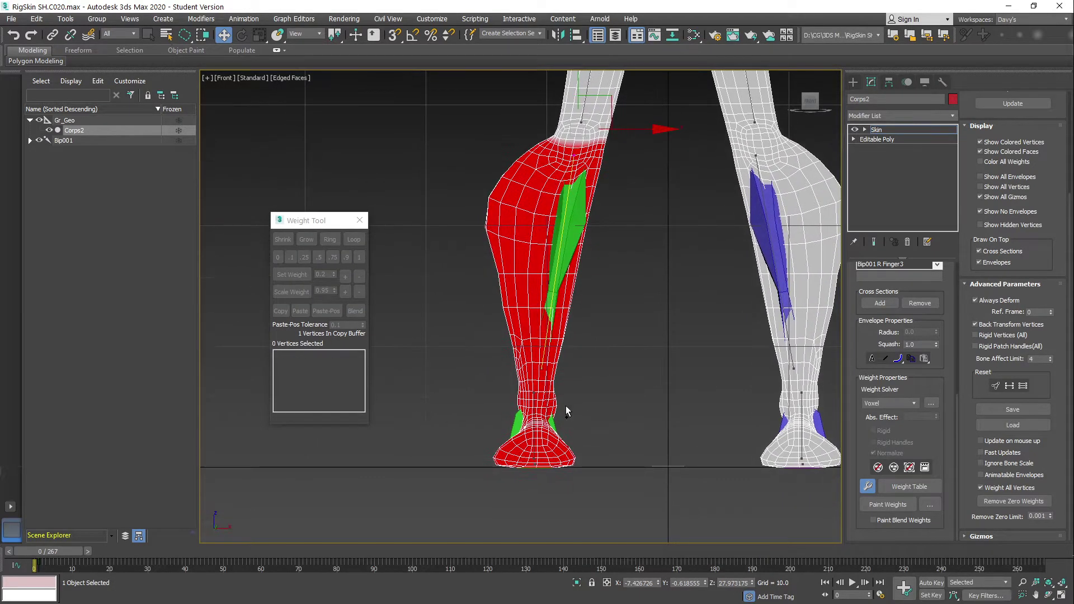
# Make the right foot bone (Bip001 R Foot) the active envelope
pyautogui.scroll(3, 566, 405)
pyautogui.scroll(-2, 579, 279)
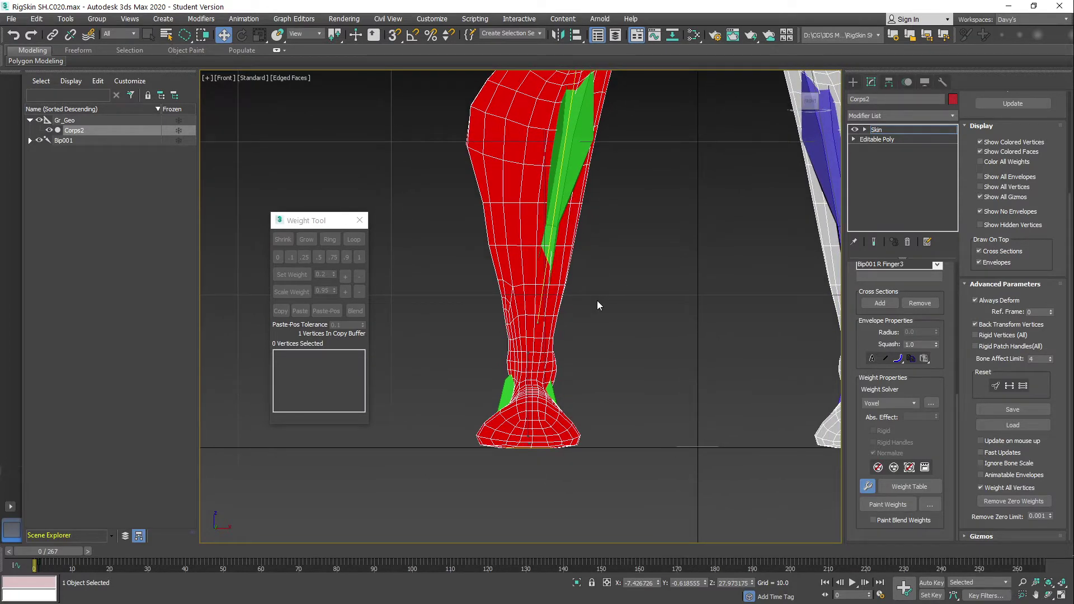
pyautogui.scroll(3, 552, 343)
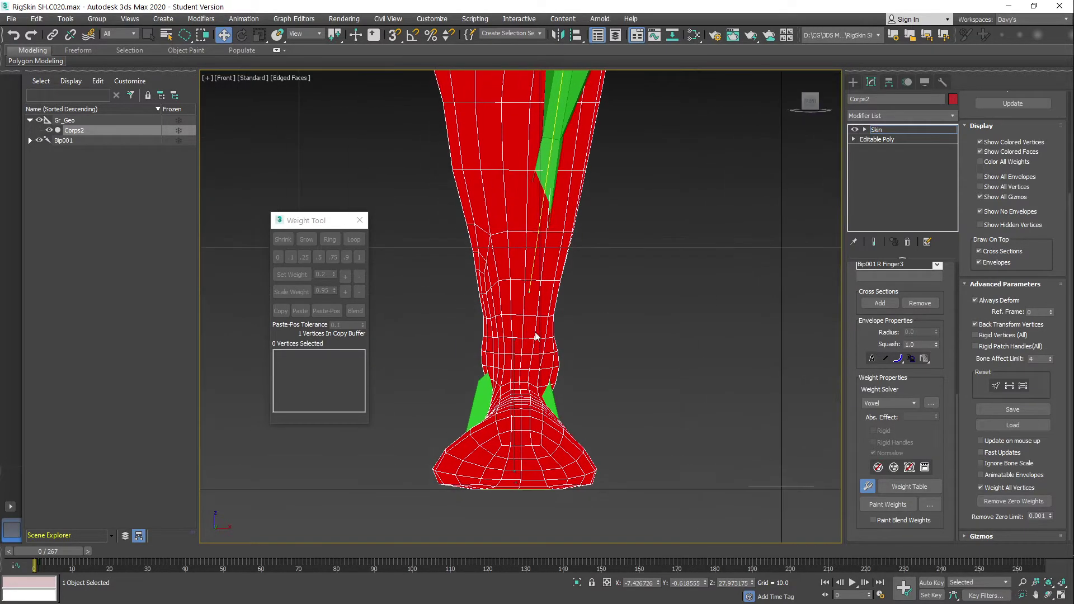
pyautogui.click(515, 344)
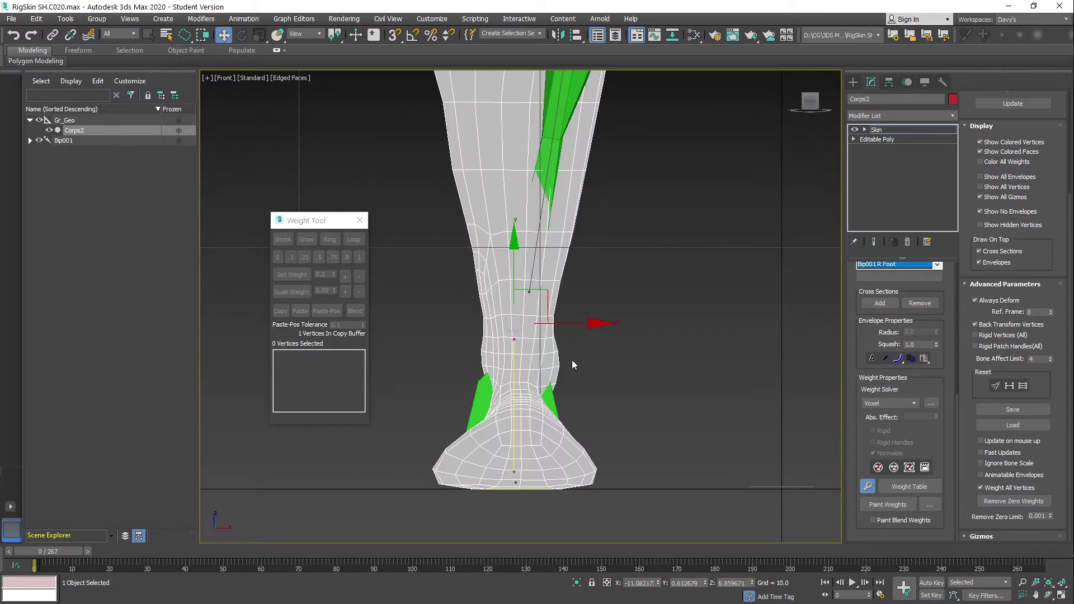
# Select the right foot's vertices from the ankle down with a freehand outline and give them a weight of 1 on Bip001 R Foot
pyautogui.scroll(1, 590, 358)
pyautogui.moveTo(590, 358); pyautogui.dragTo(616, 321, button='middle')
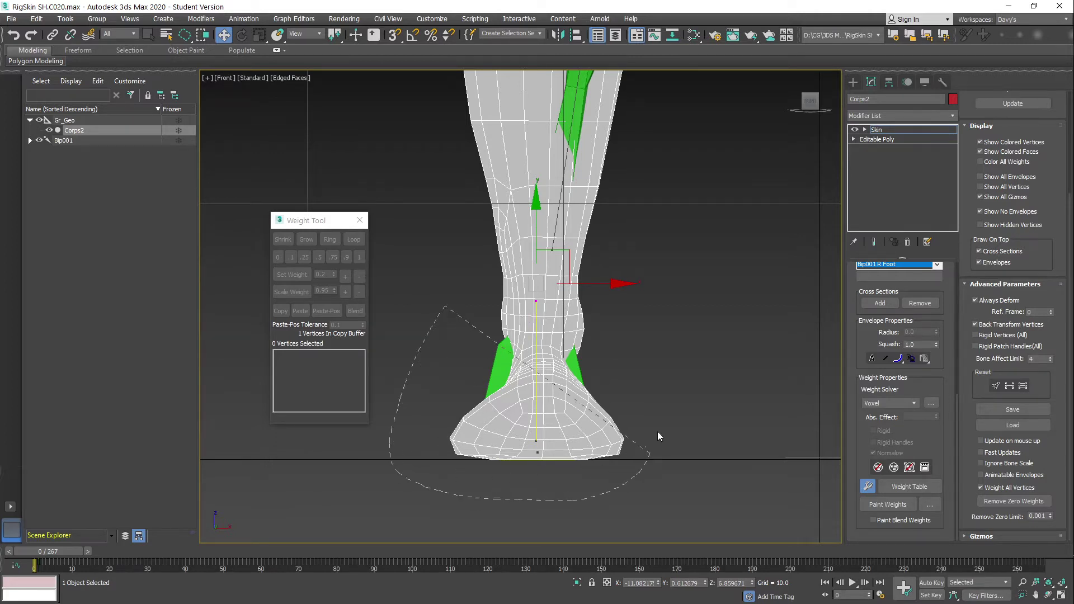
pyautogui.moveTo(545, 289); pyautogui.dragTo(544, 290)
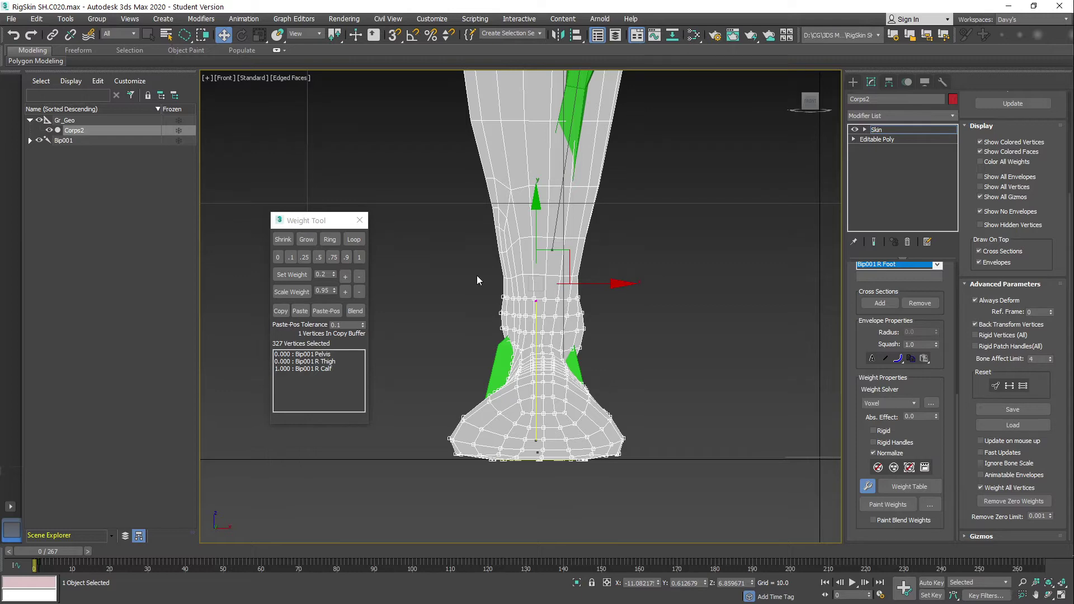
pyautogui.click(359, 258)
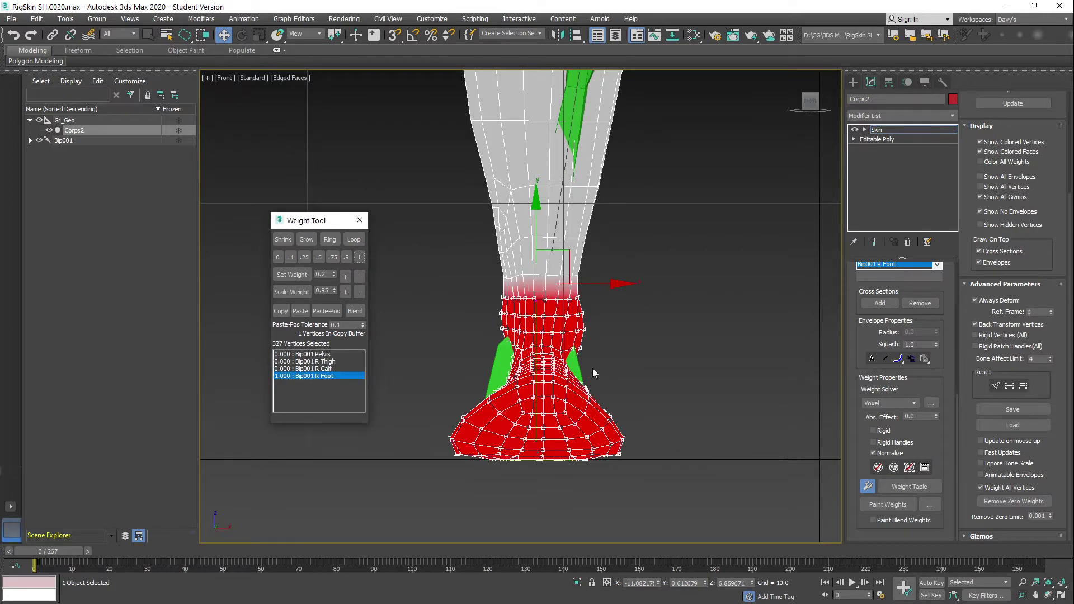
# Switch to the Perspective view, deselect the vertices and examine the right foot's weighting up close
pyautogui.hotkey('alt', 'w')
pyautogui.middleClick(681, 393)
pyautogui.hotkey('alt', 'w')
pyautogui.keyDown('alt'); pyautogui.moveTo(625, 391); pyautogui.dragTo(540, 377, button='middle'); pyautogui.keyUp('alt')
pyautogui.scroll(3, 536, 435)
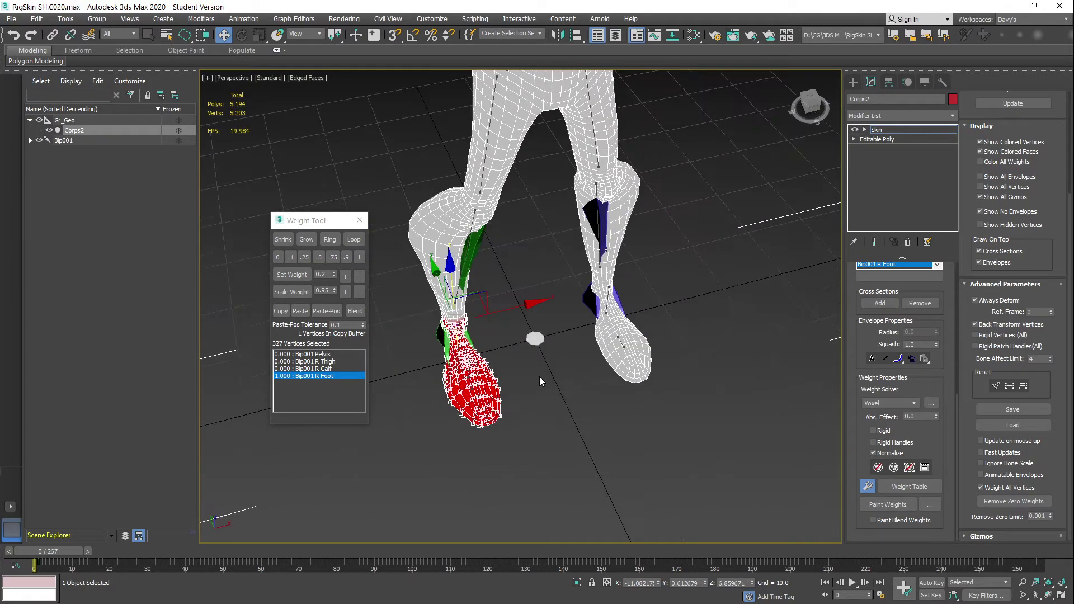
pyautogui.click(539, 377)
pyautogui.scroll(8, 497, 352)
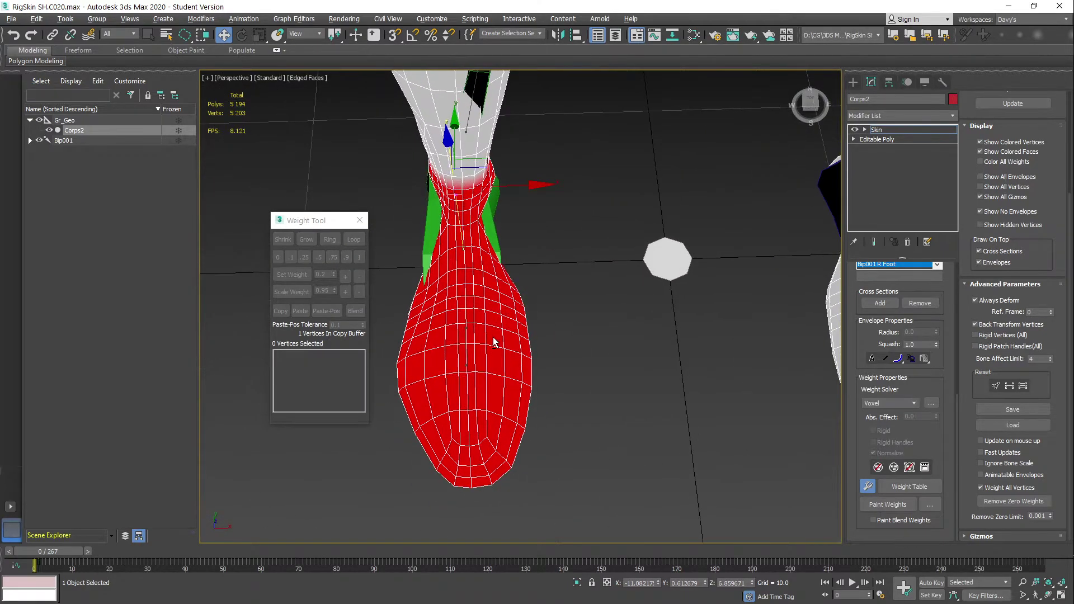
# In the Left view, pick the toe bone and select the vertices of the front half of the foot with a freehand outline
pyautogui.hotkey('alt', 'w')
pyautogui.middleClick(408, 471)
pyautogui.hotkey('alt', 'w')
pyautogui.scroll(5, 457, 456)
pyautogui.moveTo(616, 461); pyautogui.dragTo(633, 371, button='middle')
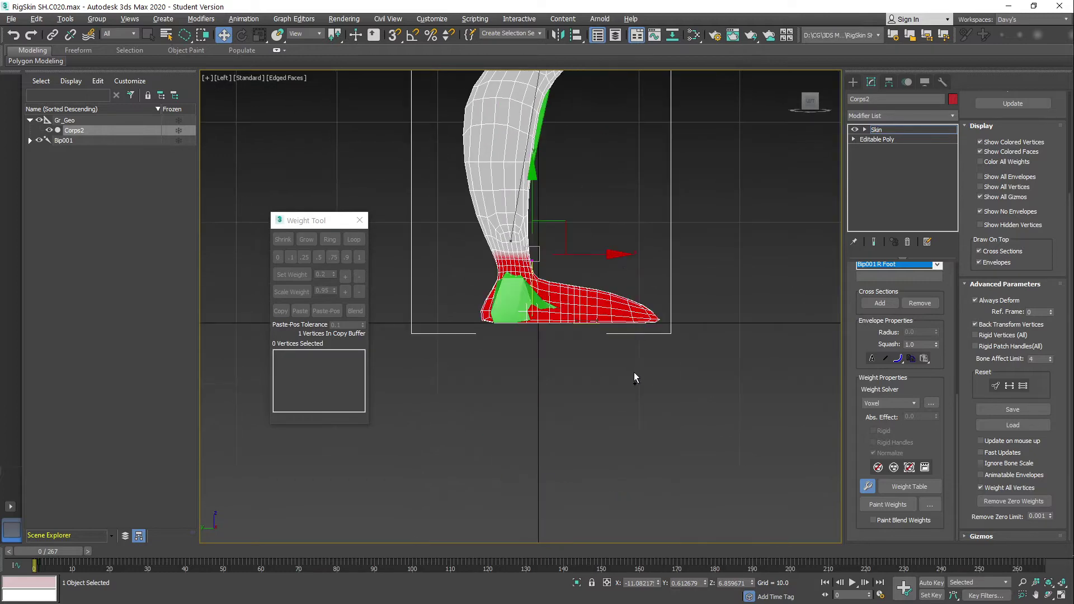
pyautogui.scroll(5, 633, 372)
pyautogui.scroll(-1, 522, 248)
pyautogui.moveTo(527, 271); pyautogui.dragTo(562, 380, button='middle')
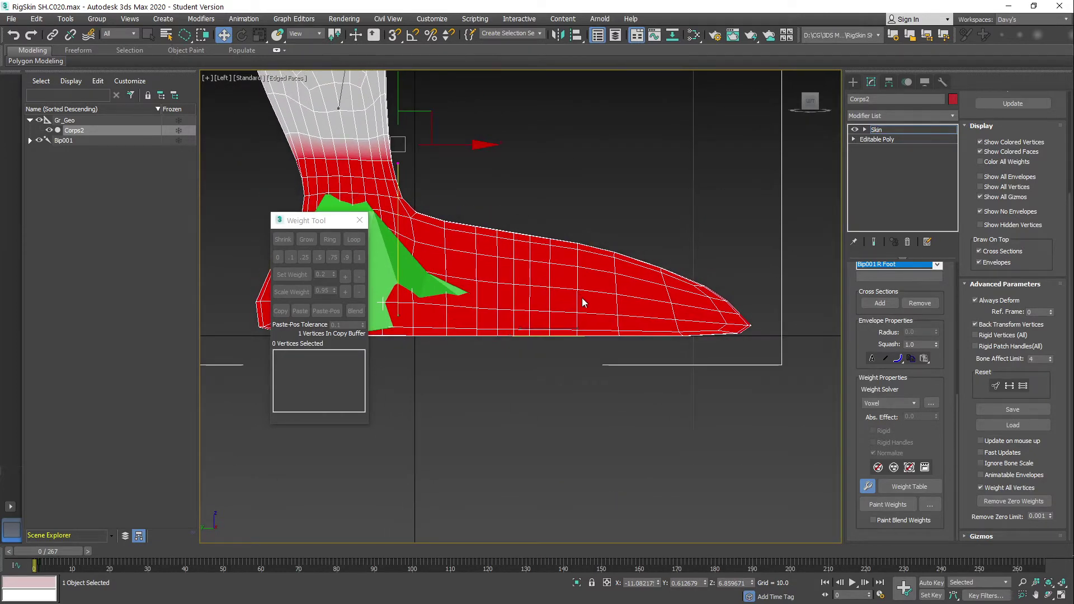
pyautogui.click(562, 328)
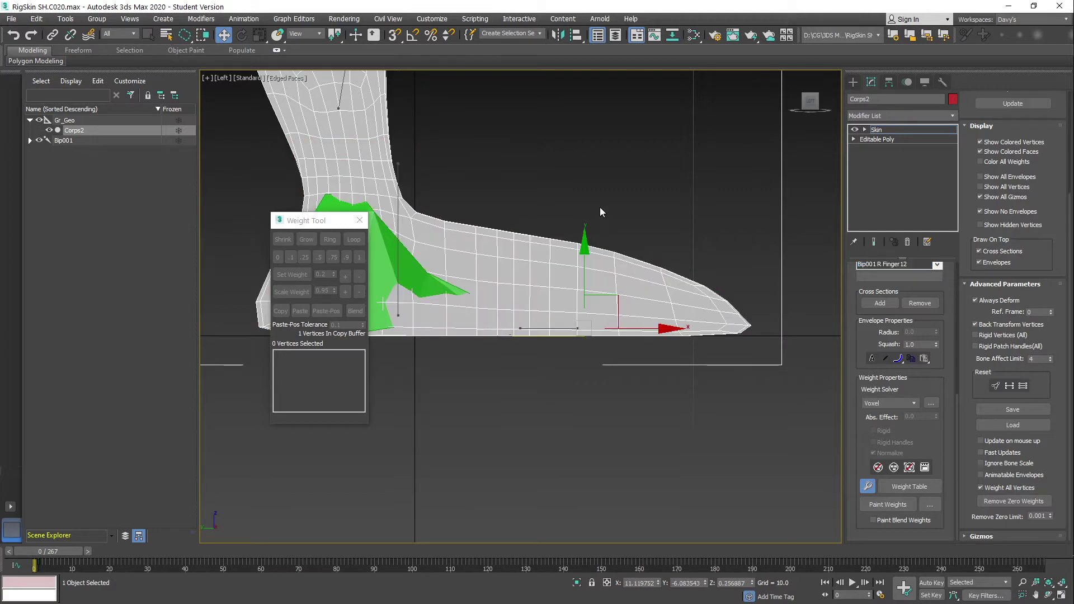
pyautogui.moveTo(513, 206); pyautogui.dragTo(501, 381)
pyautogui.moveTo(744, 347)
pyautogui.mouseDown()
pyautogui.moveTo(590, 195)
pyautogui.moveTo(568, 195)
pyautogui.mouseUp()
# In the Perspective view, remove the left foot's vertices from the selection so only the right toe area is kept
pyautogui.hotkey('alt', 'w')
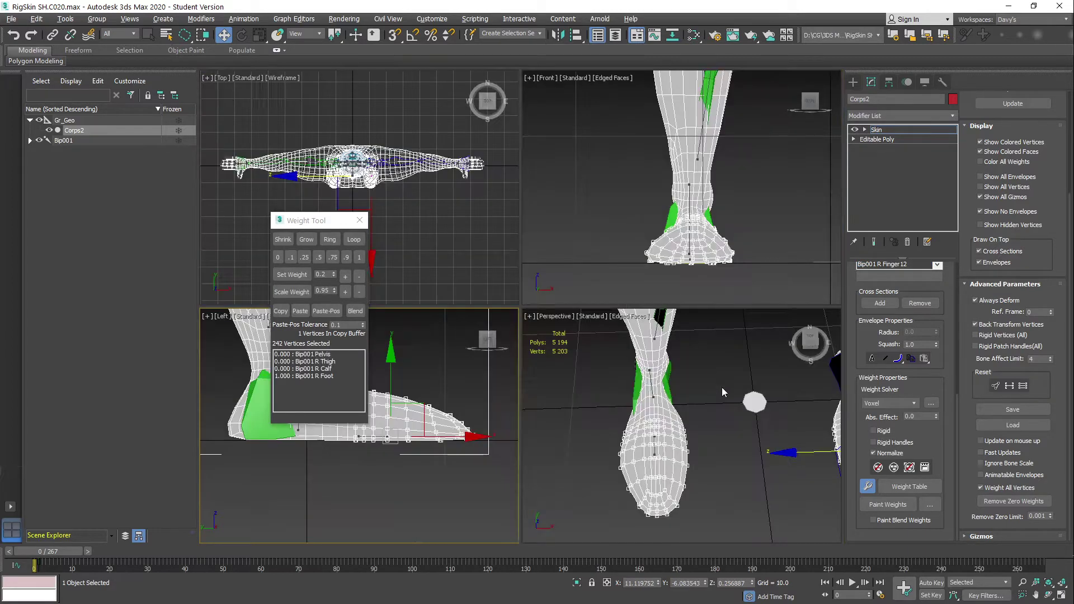
pyautogui.rightClick(721, 395)
pyautogui.hotkey('alt', 'w')
pyautogui.scroll(-2, 709, 374)
pyautogui.moveTo(707, 371); pyautogui.dragTo(591, 364, button='middle')
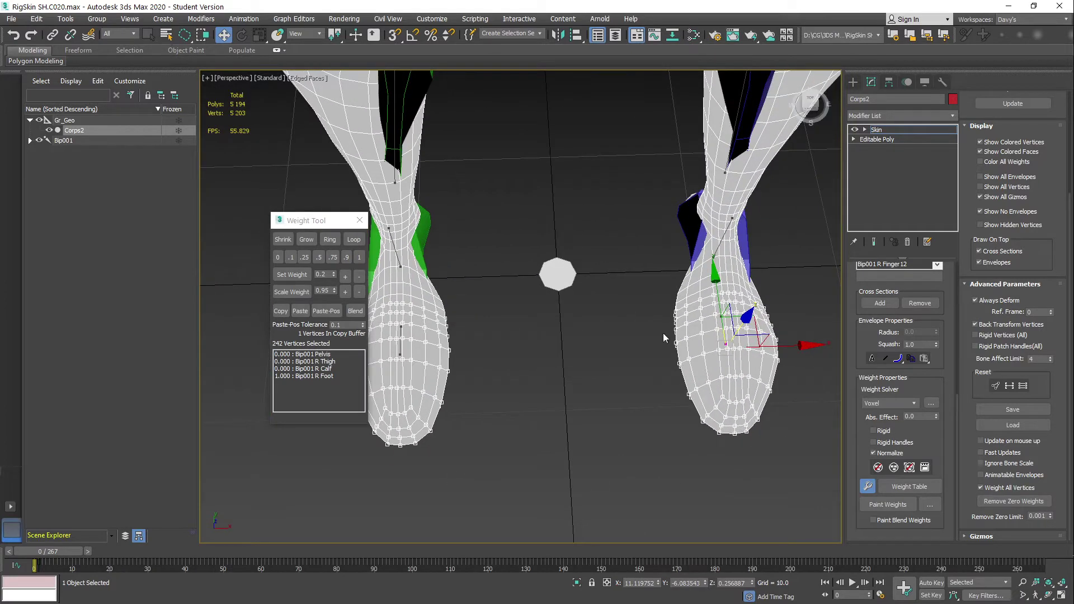
pyautogui.keyDown('alt'); pyautogui.moveTo(759, 337); pyautogui.dragTo(593, 276, button='middle'); pyautogui.keyUp('alt')
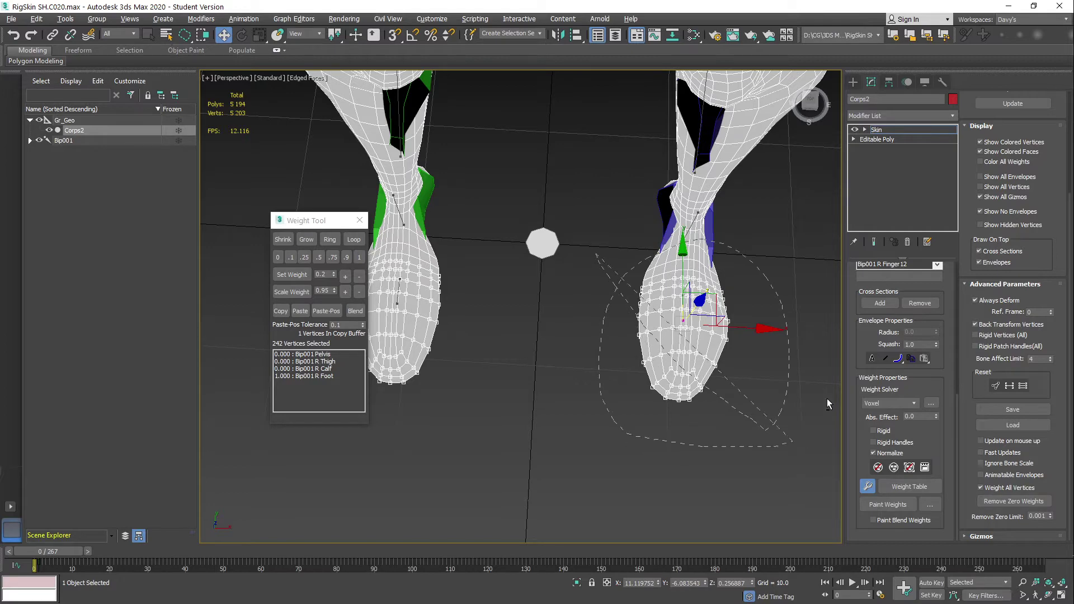
pyautogui.keyDown('alt'); pyautogui.moveTo(827, 398); pyautogui.dragTo(828, 392); pyautogui.keyUp('alt')
# Examine the right foot's toe selection from the side in Perspective and from above in the Top view
pyautogui.keyDown('alt'); pyautogui.moveTo(682, 373); pyautogui.dragTo(741, 280, button='middle'); pyautogui.keyUp('alt')
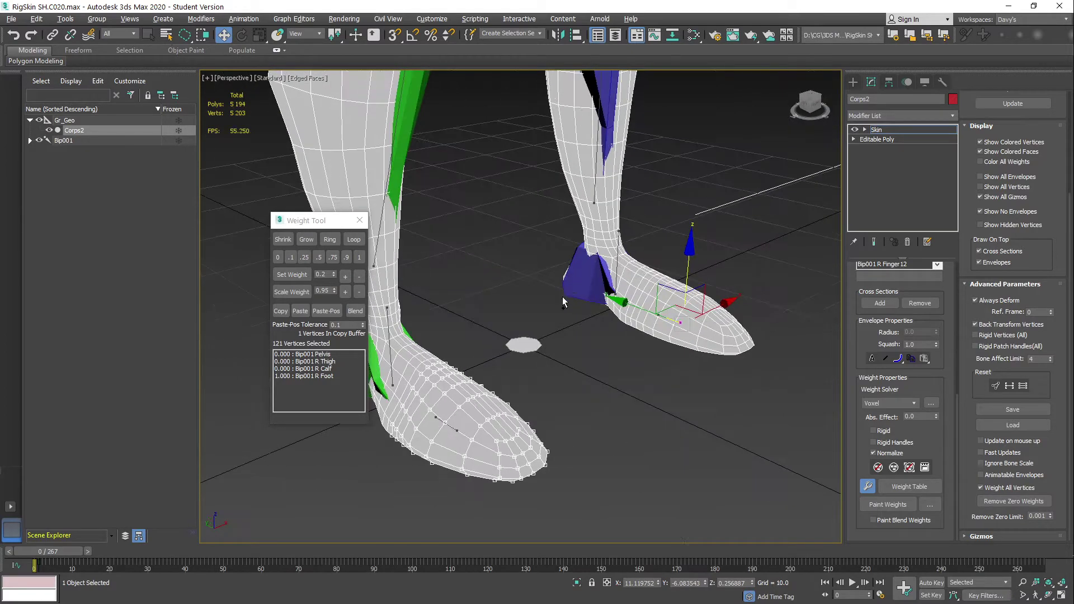
pyautogui.scroll(-1, 562, 297)
pyautogui.moveTo(563, 304); pyautogui.dragTo(594, 292, button='middle')
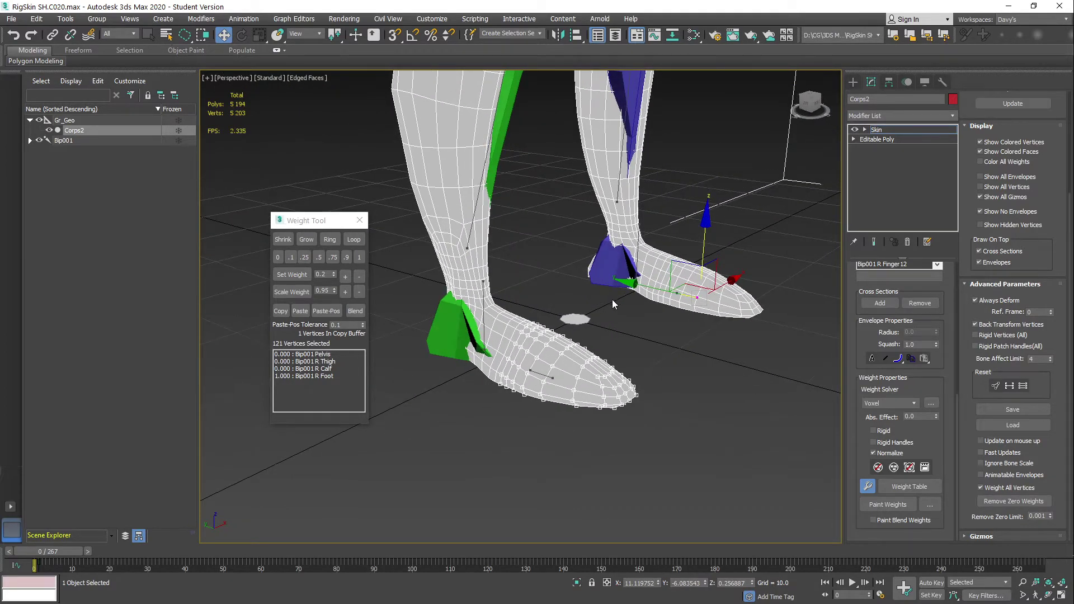
pyautogui.keyDown('alt'); pyautogui.moveTo(699, 305); pyautogui.dragTo(719, 328, button='middle'); pyautogui.keyUp('alt')
pyautogui.hotkey('alt', 'w')
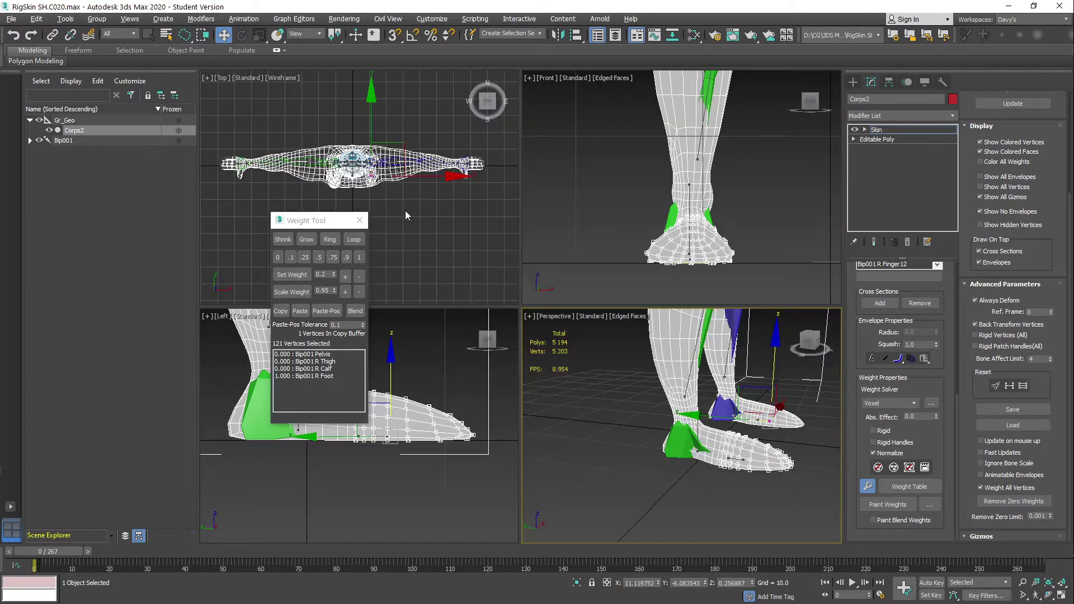
pyautogui.middleClick(405, 211)
pyautogui.hotkey('alt', 'w')
pyautogui.scroll(4, 460, 306)
pyautogui.scroll(5, 493, 217)
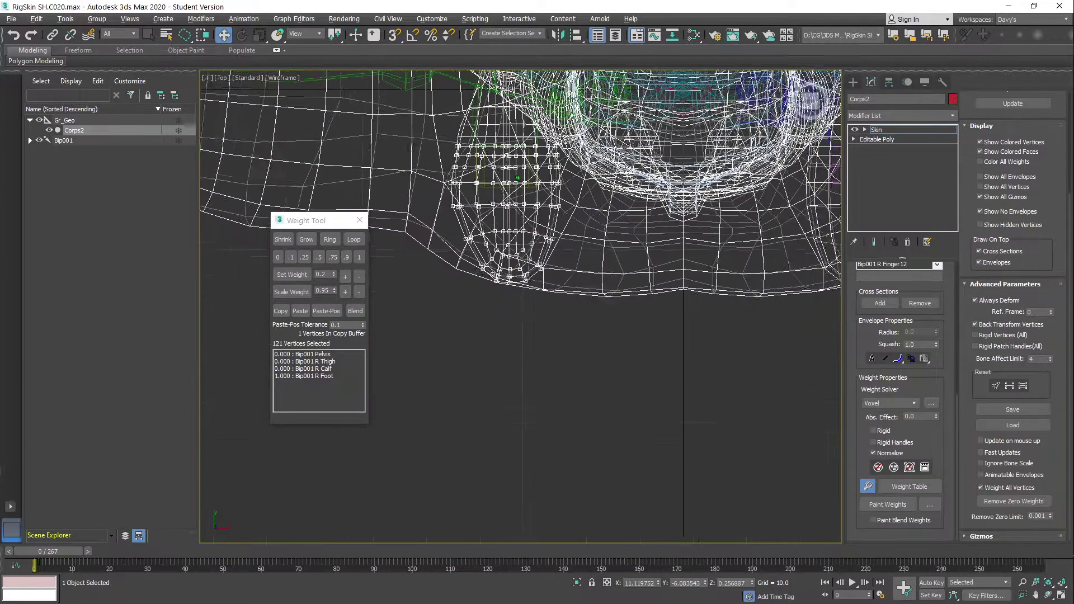
pyautogui.scroll(-1, 518, 218)
pyautogui.hotkey('alt', 'w')
pyautogui.middleClick(709, 375)
pyautogui.hotkey('alt', 'w')
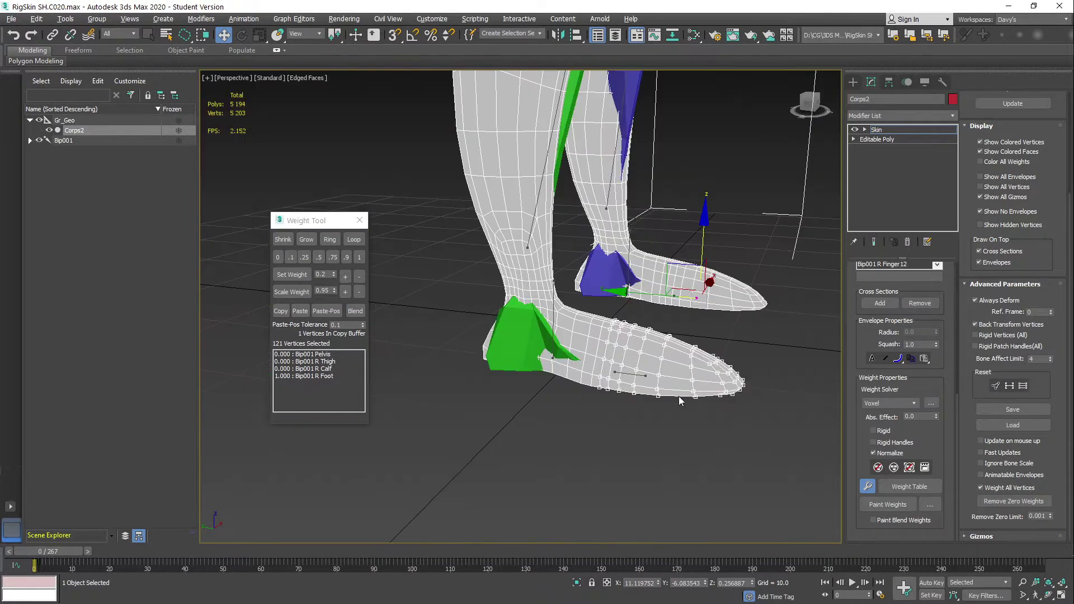
# Remove the rearmost row of vertices from the right foot's toe selection
pyautogui.keyDown('alt'); pyautogui.moveTo(618, 318); pyautogui.dragTo(583, 297, button='middle'); pyautogui.keyUp('alt')
pyautogui.scroll(2, 508, 301)
pyautogui.scroll(2, 547, 295)
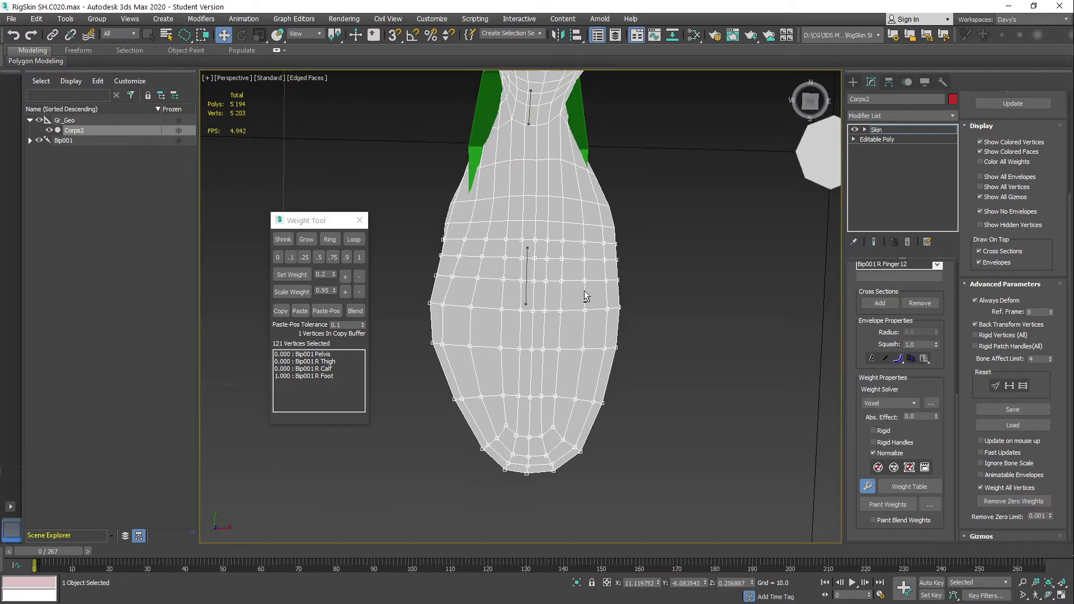
pyautogui.moveTo(432, 186)
pyautogui.mouseDown()
pyautogui.moveTo(420, 242)
pyautogui.moveTo(626, 250)
pyautogui.moveTo(631, 213)
pyautogui.mouseUp()
pyautogui.scroll(-4, 582, 302)
# Make Bip001 R Toe0 the active envelope, give the selected toe vertices a weight of 1 and deselect them
pyautogui.moveTo(587, 336)
pyautogui.keyDown('alt'); pyautogui.mouseDown(button='middle')
pyautogui.moveTo(660, 274)
pyautogui.moveTo(597, 321)
pyautogui.moveTo(629, 280)
pyautogui.mouseUp(button='middle'); pyautogui.keyUp('alt')
pyautogui.scroll(5, 665, 322)
pyautogui.keyDown('alt'); pyautogui.moveTo(664, 319); pyautogui.dragTo(633, 306, button='middle'); pyautogui.keyUp('alt')
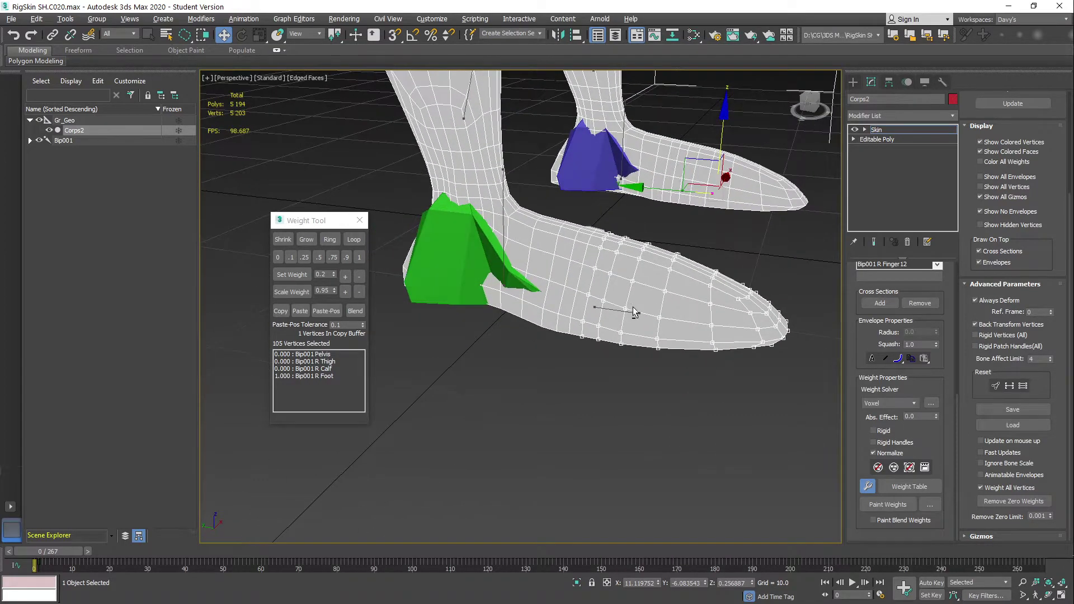
pyautogui.click(612, 311)
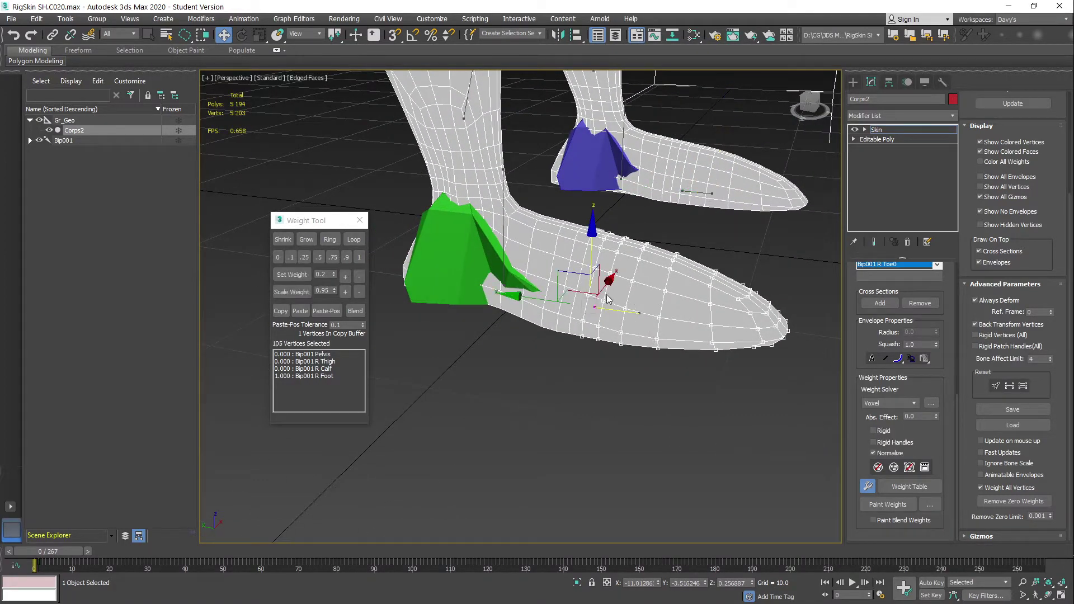
pyautogui.click(359, 257)
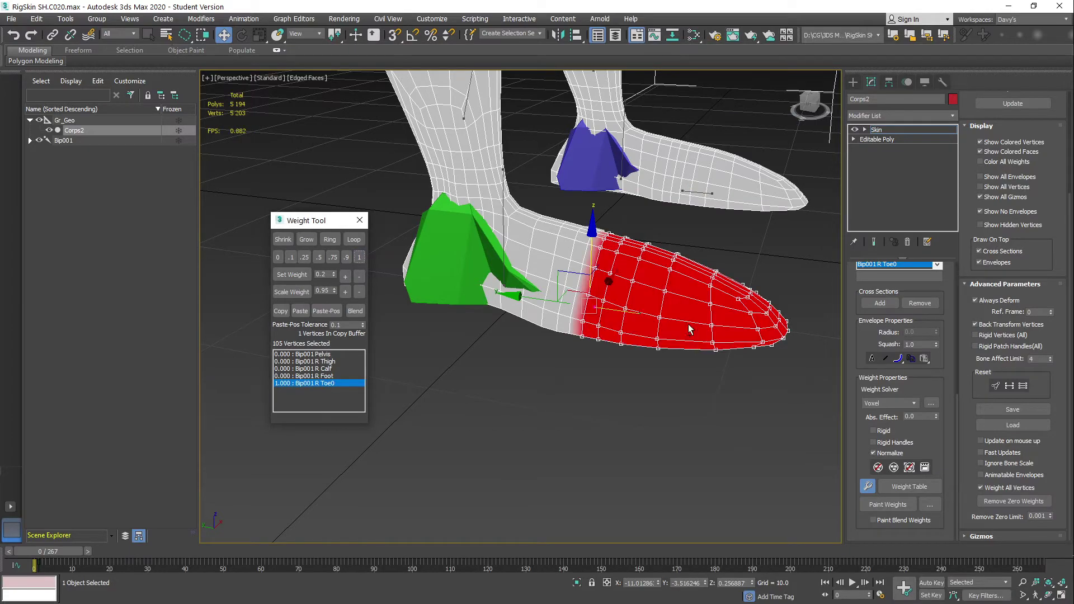
pyautogui.moveTo(700, 313)
pyautogui.keyDown('alt'); pyautogui.mouseDown(button='middle')
pyautogui.moveTo(521, 335)
pyautogui.moveTo(705, 327)
pyautogui.mouseUp(button='middle'); pyautogui.keyUp('alt')
pyautogui.click(717, 276)
pyautogui.keyDown('alt'); pyautogui.moveTo(717, 276); pyautogui.dragTo(570, 399, button='middle'); pyautogui.keyUp('alt')
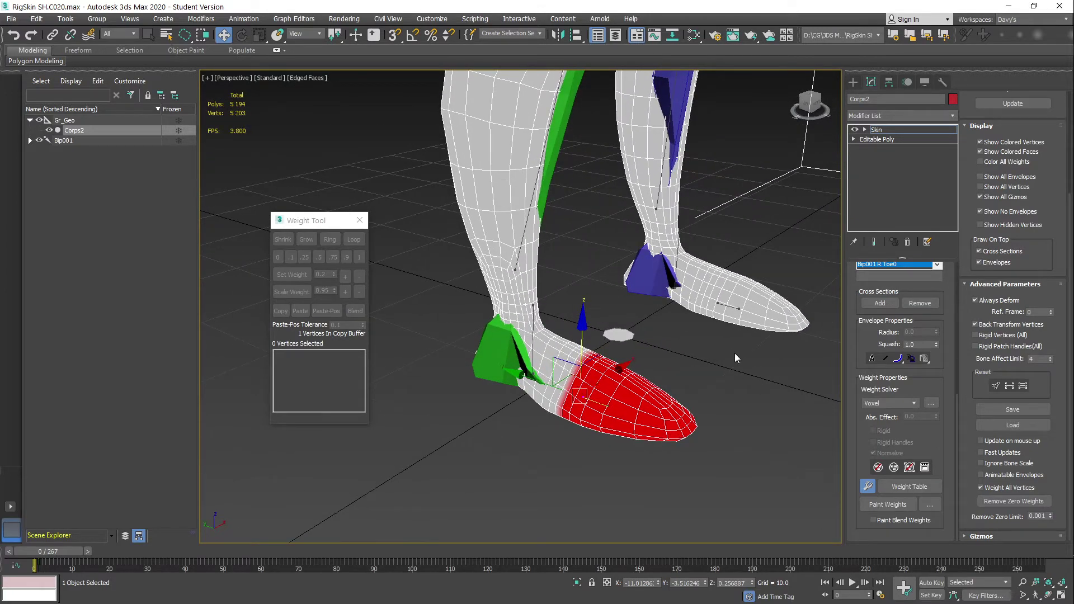
# Check the weighted areas of the right foot, calf and thigh by activating their envelopes in turn
pyautogui.click(532, 357)
pyautogui.click(522, 237)
pyautogui.scroll(-5, 605, 264)
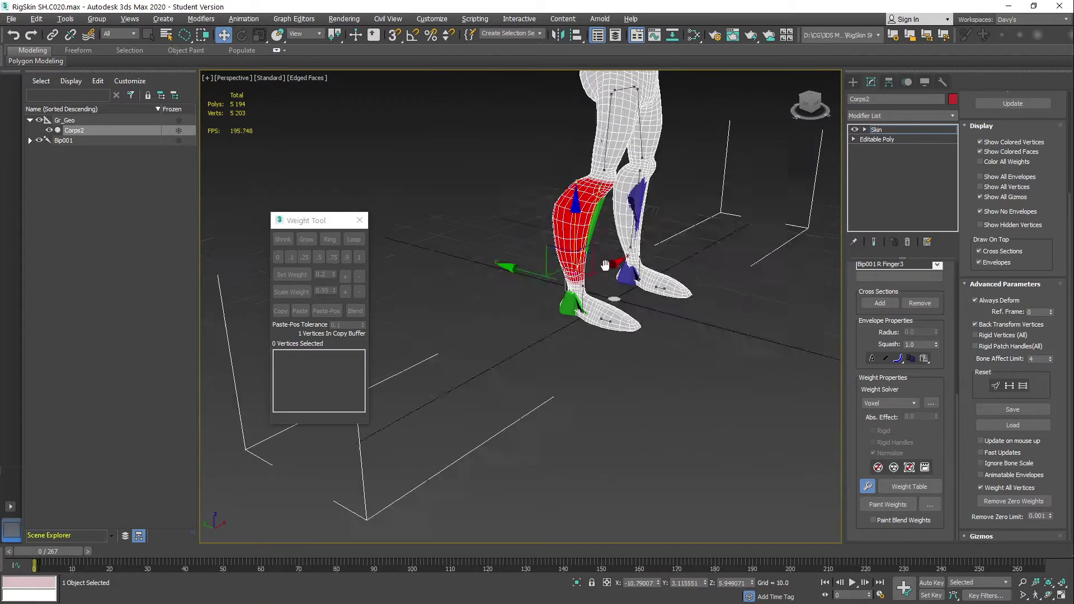
pyautogui.keyDown('alt'); pyautogui.moveTo(605, 265); pyautogui.dragTo(580, 228, button='middle'); pyautogui.keyUp('alt')
pyautogui.scroll(4, 609, 229)
pyautogui.scroll(1, 609, 228)
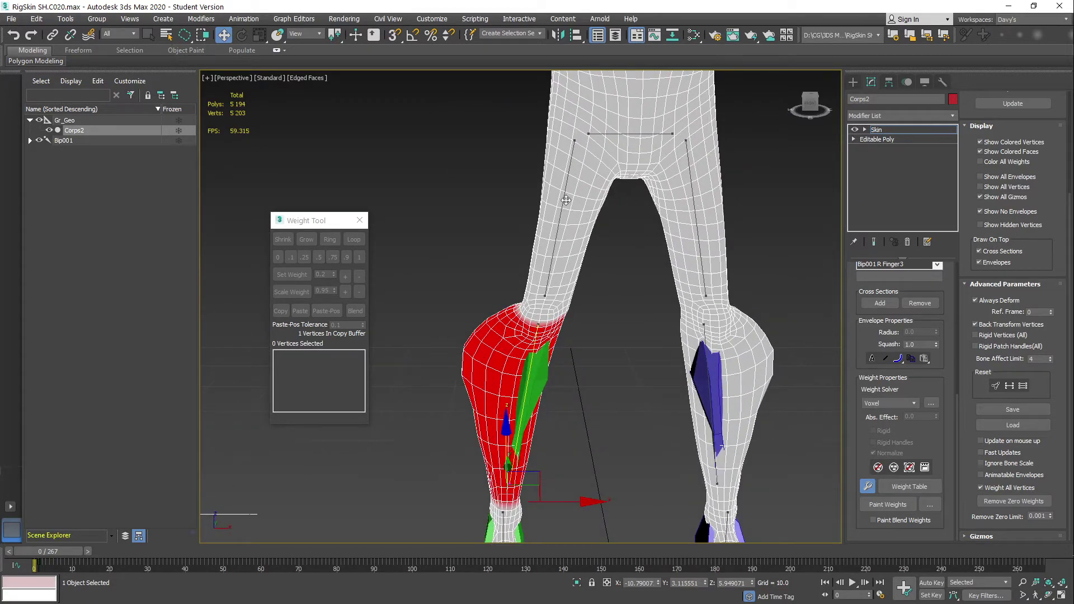
pyautogui.click(567, 200)
pyautogui.keyDown('alt'); pyautogui.moveTo(595, 294); pyautogui.dragTo(438, 418, button='middle'); pyautogui.keyUp('alt')
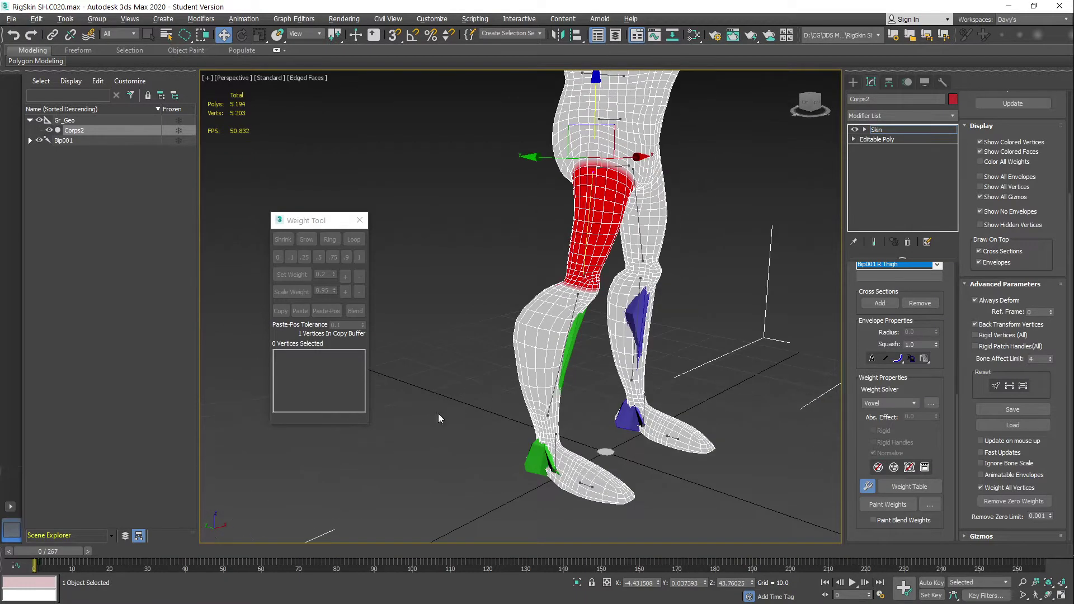
# Scrub the animation past frame 150 and back to frame 0 to examine how the right leg and foot deform
pyautogui.moveTo(86, 554); pyautogui.dragTo(429, 560)
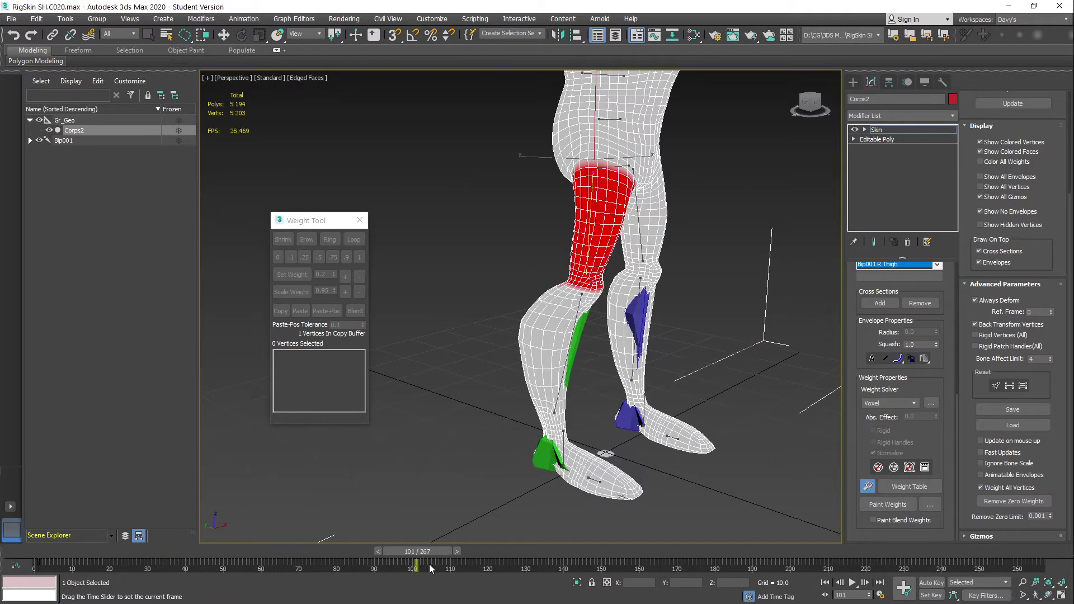
pyautogui.press('w')
pyautogui.keyDown('alt'); pyautogui.moveTo(556, 417); pyautogui.dragTo(642, 400, button='middle'); pyautogui.keyUp('alt')
pyautogui.scroll(4, 628, 337)
pyautogui.keyDown('alt'); pyautogui.moveTo(629, 338); pyautogui.dragTo(607, 313, button='middle'); pyautogui.keyUp('alt')
pyautogui.moveTo(430, 551); pyautogui.dragTo(628, 557)
pyautogui.keyDown('alt'); pyautogui.moveTo(626, 503); pyautogui.dragTo(572, 555, button='middle'); pyautogui.keyUp('alt')
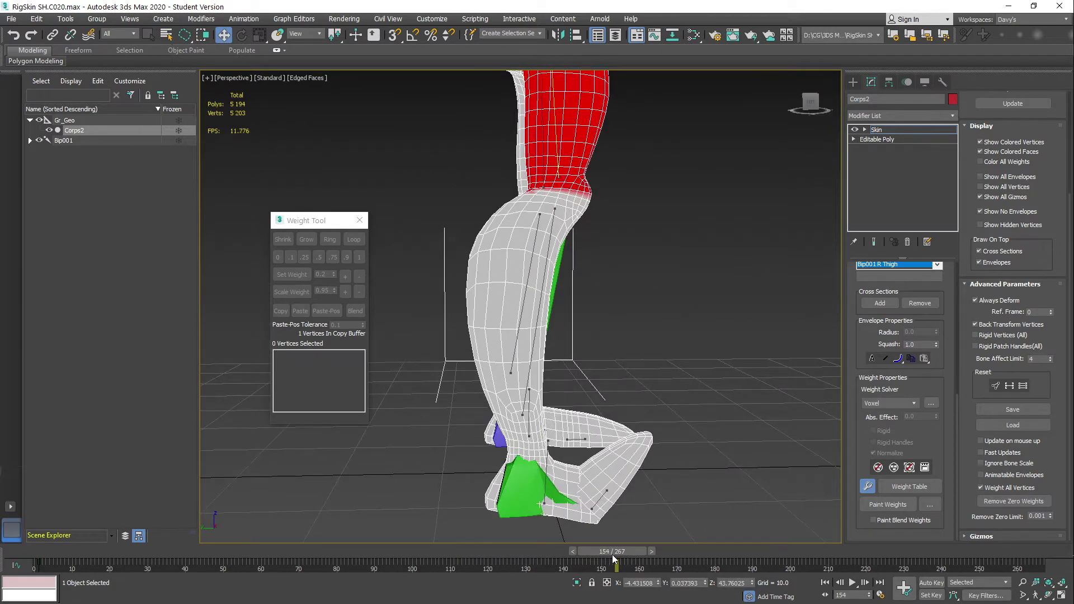
pyautogui.moveTo(612, 555); pyautogui.dragTo(13, 537)
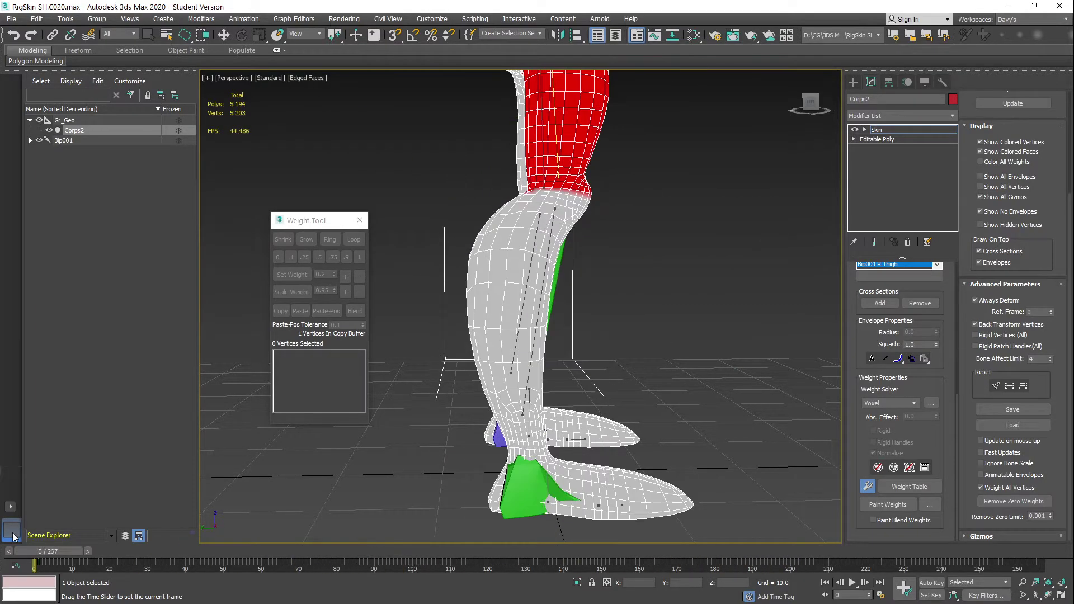
# Make the right calf bone the active envelope and frame the back of the right knee
pyautogui.keyDown('alt'); pyautogui.moveTo(582, 224); pyautogui.dragTo(651, 269, button='middle'); pyautogui.keyUp('alt')
pyautogui.moveTo(652, 268); pyautogui.dragTo(597, 292, button='middle')
pyautogui.scroll(7, 595, 326)
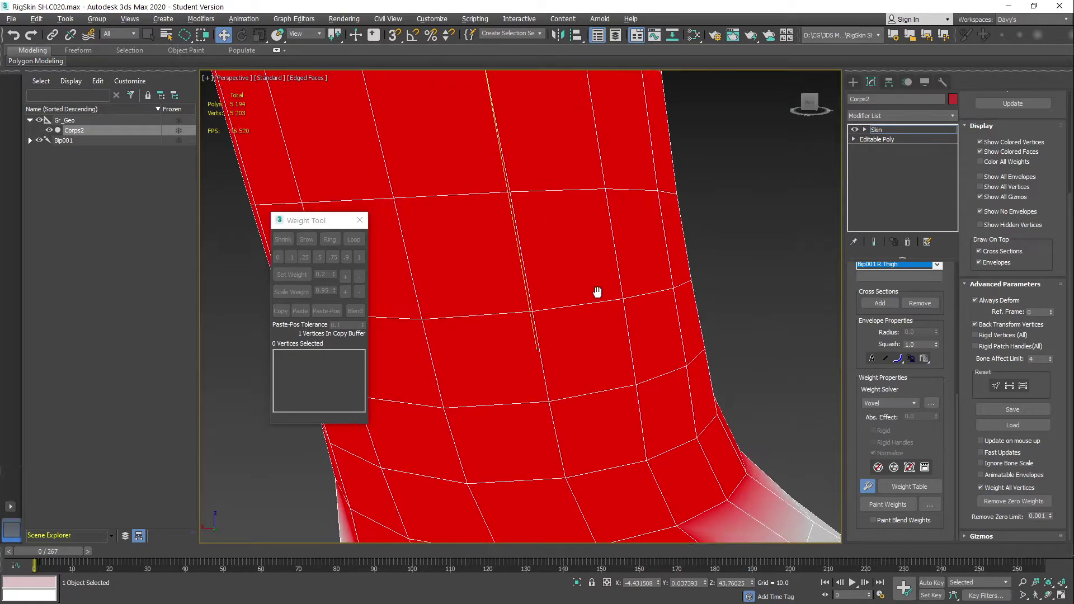
pyautogui.scroll(-7, 598, 292)
pyautogui.moveTo(593, 333); pyautogui.dragTo(609, 305, button='middle')
pyautogui.click(593, 340)
pyautogui.scroll(5, 591, 322)
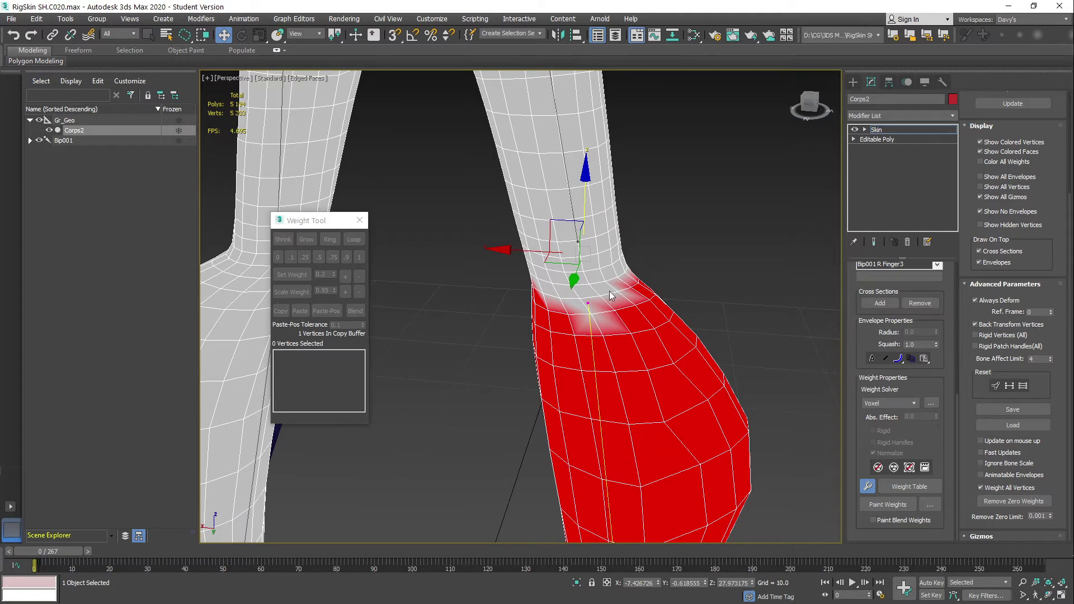
# Select the rows of vertices just below the right knee and give them a weight of 1 on Bip001 R Calf
pyautogui.moveTo(622, 297)
pyautogui.mouseDown()
pyautogui.moveTo(579, 296)
pyautogui.moveTo(505, 324)
pyautogui.moveTo(678, 307)
pyautogui.mouseUp()
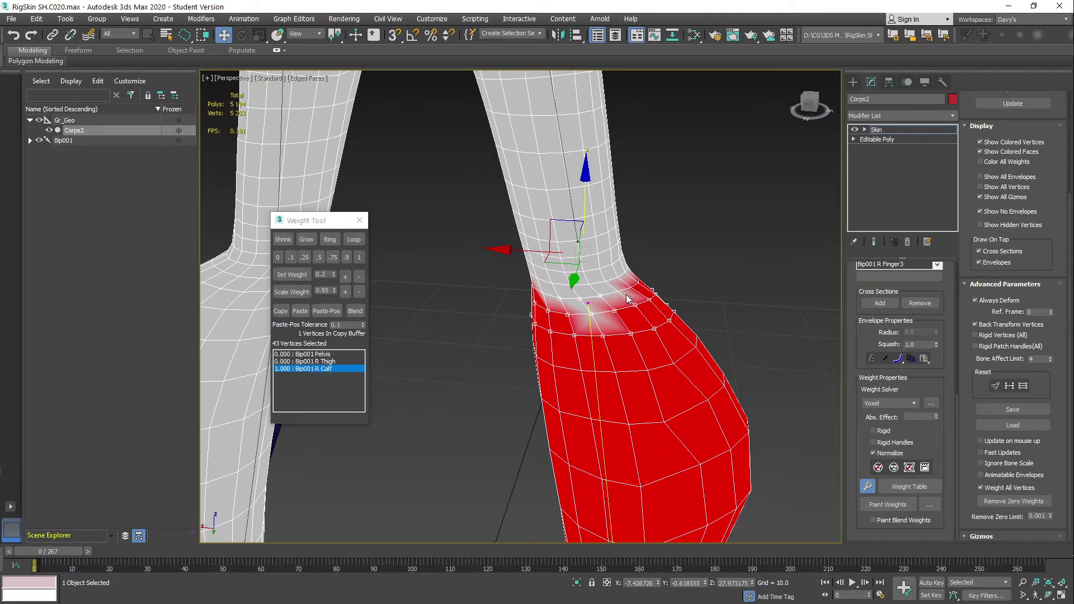
pyautogui.keyDown('alt'); pyautogui.moveTo(620, 293); pyautogui.dragTo(690, 297, button='middle'); pyautogui.keyUp('alt')
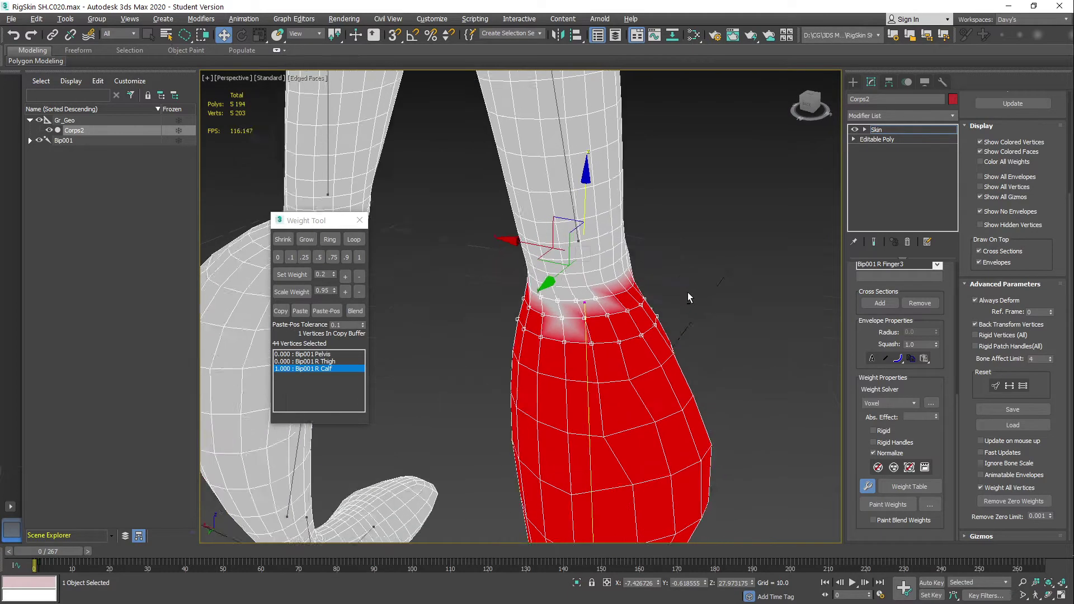
pyautogui.click(359, 258)
pyautogui.keyDown('alt'); pyautogui.moveTo(591, 320); pyautogui.dragTo(610, 309, button='middle'); pyautogui.keyUp('alt')
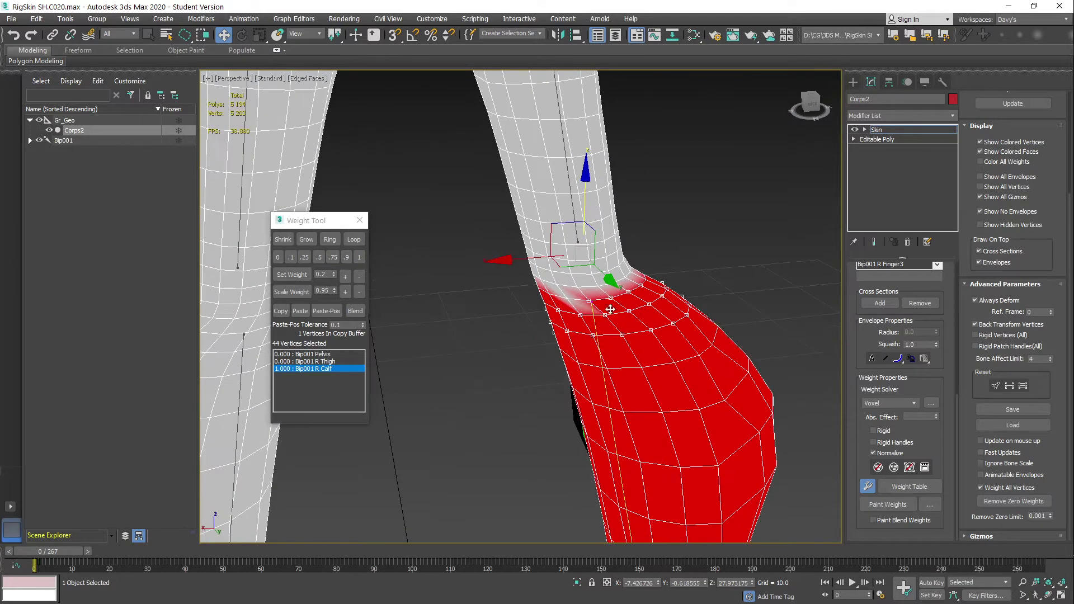
# Select the single vertex at the back of the right knee and give it a weight of 1 on Bip001 R Calf
pyautogui.click(567, 299)
pyautogui.click(359, 257)
pyautogui.keyDown('alt'); pyautogui.moveTo(515, 320); pyautogui.dragTo(592, 351, button='middle'); pyautogui.keyUp('alt')
pyautogui.scroll(-3, 539, 345)
pyautogui.scroll(-5, 584, 320)
pyautogui.keyDown('alt'); pyautogui.moveTo(592, 351); pyautogui.dragTo(577, 352, button='middle'); pyautogui.keyUp('alt')
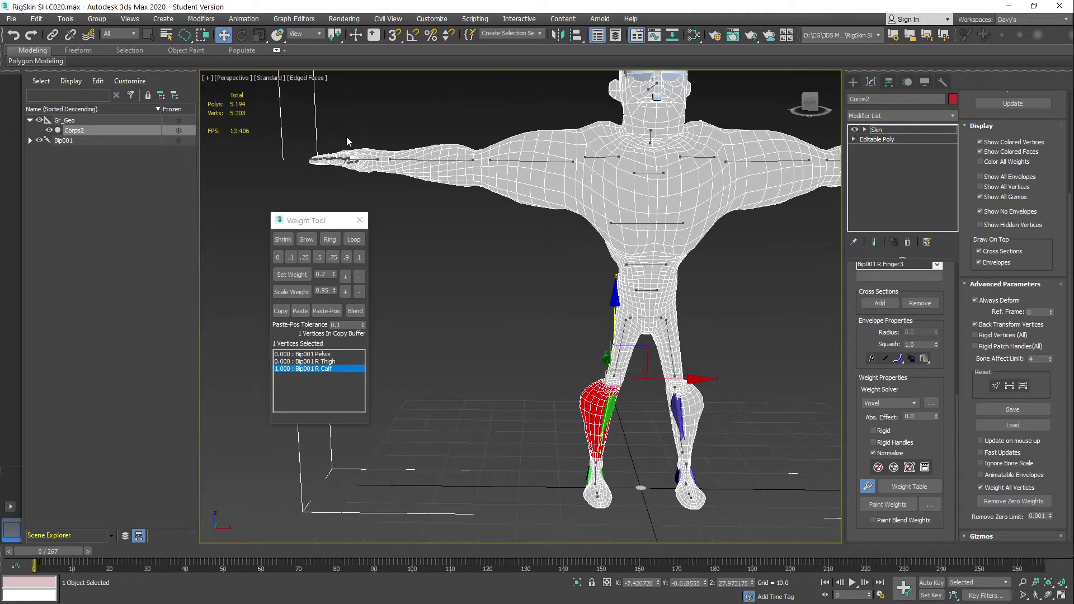
# Select a vertex at the tip of the right hand's index finger and grow the selection along the whole finger to its base
pyautogui.keyDown('alt'); pyautogui.moveTo(392, 154); pyautogui.dragTo(495, 207, button='middle'); pyautogui.keyUp('alt')
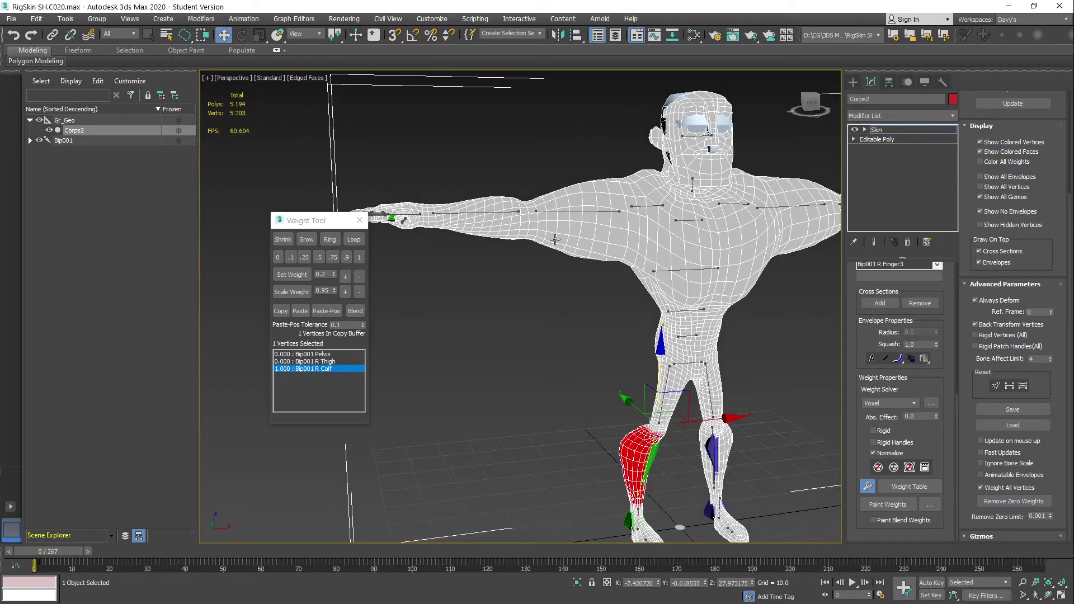
pyautogui.moveTo(558, 238); pyautogui.dragTo(593, 282, button='middle')
pyautogui.scroll(4, 516, 266)
pyautogui.scroll(4, 576, 238)
pyautogui.keyDown('alt'); pyautogui.moveTo(516, 266); pyautogui.dragTo(610, 256, button='middle'); pyautogui.keyUp('alt')
pyautogui.click(571, 249)
pyautogui.scroll(-4, 571, 250)
pyautogui.moveTo(614, 371); pyautogui.dragTo(567, 333, button='middle')
pyautogui.keyDown('alt'); pyautogui.moveTo(454, 352); pyautogui.dragTo(540, 398, button='middle'); pyautogui.keyUp('alt')
pyautogui.keyDown('alt'); pyautogui.moveTo(685, 400); pyautogui.dragTo(616, 309, button='middle'); pyautogui.keyUp('alt')
pyautogui.scroll(-4, 604, 358)
pyautogui.scroll(4, 593, 280)
pyautogui.moveTo(565, 233); pyautogui.dragTo(597, 339, button='middle')
pyautogui.scroll(4, 598, 345)
pyautogui.scroll(-3, 596, 336)
pyautogui.scroll(2, 583, 320)
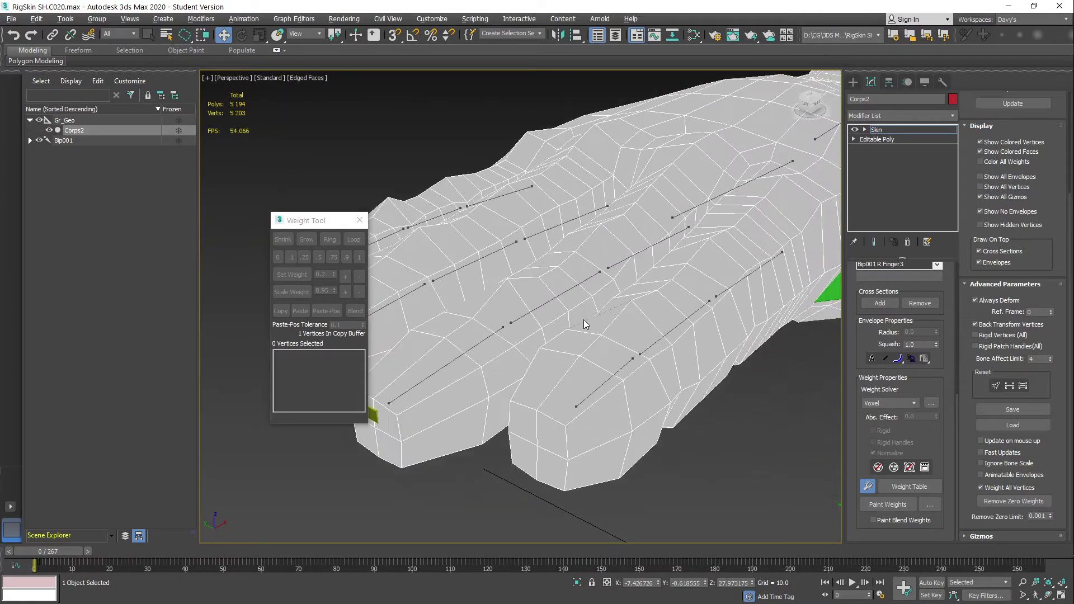
pyautogui.click(532, 439)
pyautogui.scroll(-3, 660, 402)
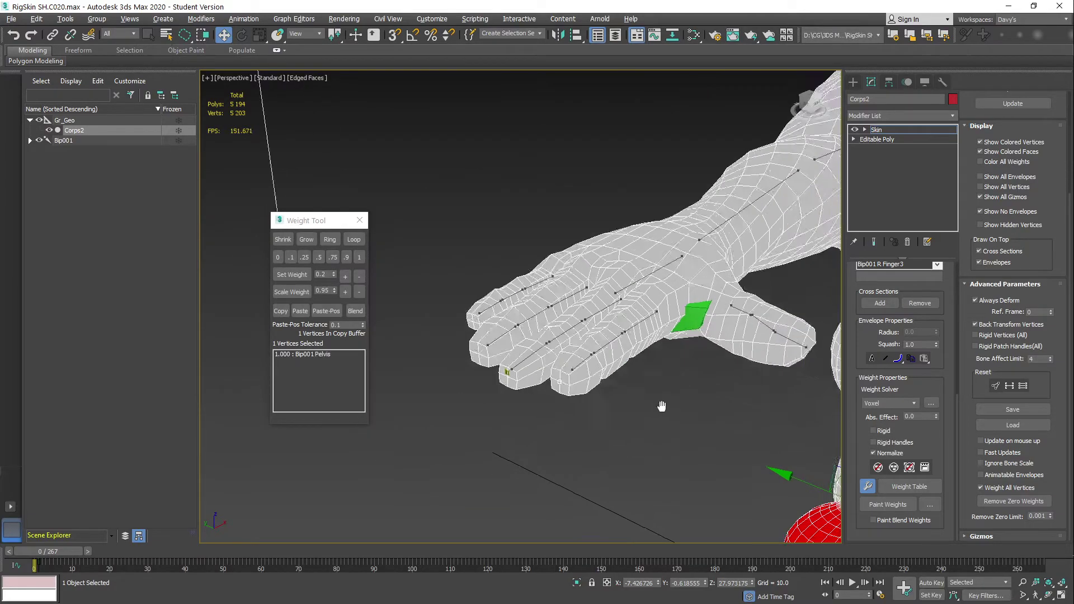
pyautogui.scroll(2, 642, 401)
pyautogui.keyDown('alt'); pyautogui.moveTo(642, 401); pyautogui.dragTo(577, 386, button='middle'); pyautogui.keyUp('alt')
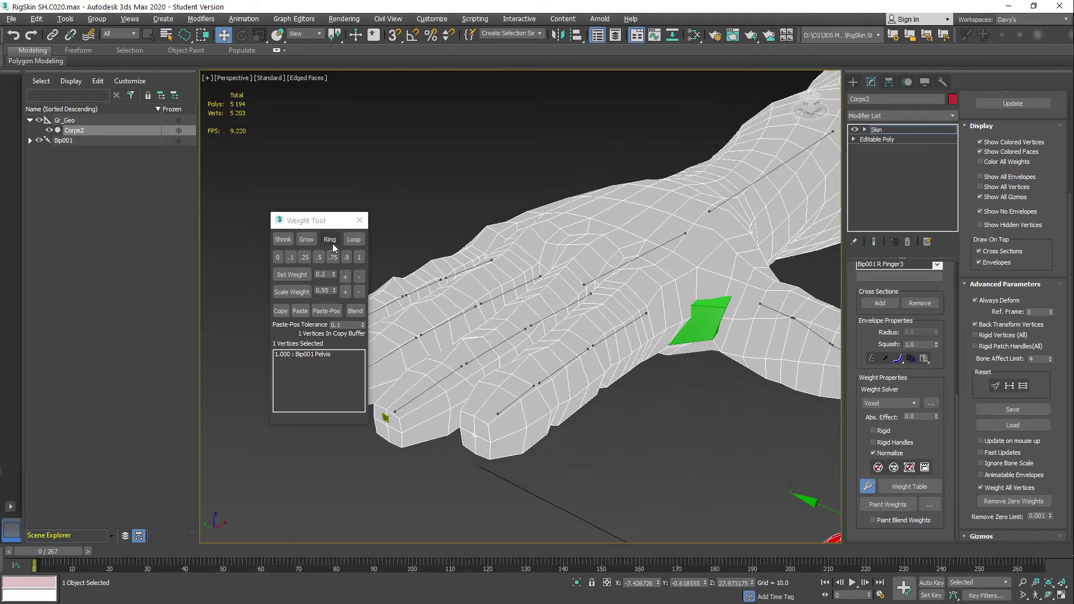
pyautogui.click(305, 240)
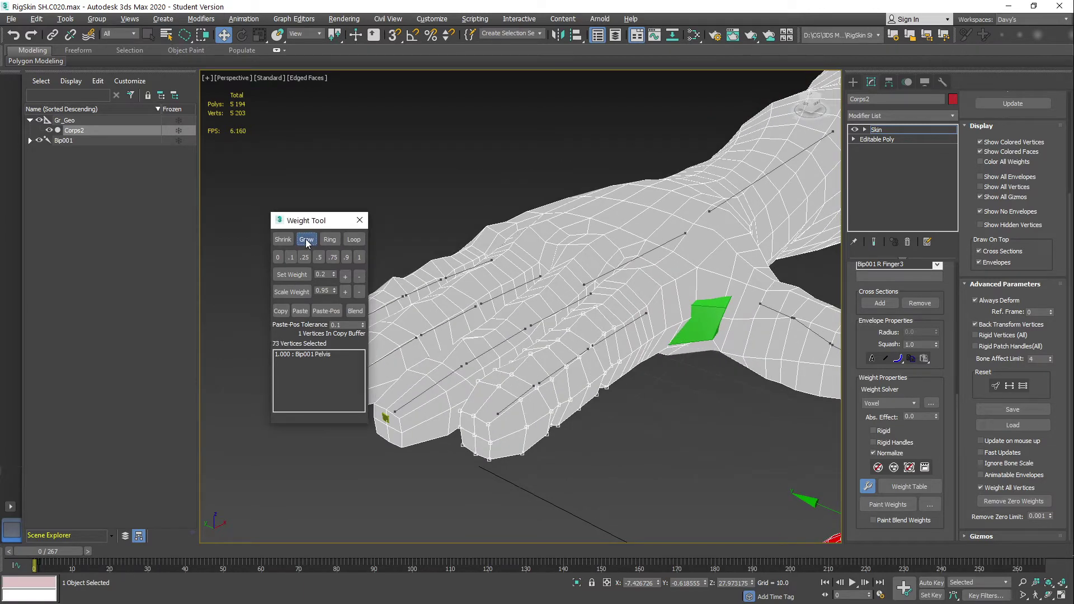
pyautogui.click(307, 243)
# Make the index finger's base bone the active envelope and give the selected finger vertices a weight of 1 on Bip001 R Finger1
pyautogui.keyDown('alt'); pyautogui.moveTo(617, 267); pyautogui.dragTo(675, 310, button='middle'); pyautogui.keyUp('alt')
pyautogui.scroll(4, 501, 364)
pyautogui.click(482, 392)
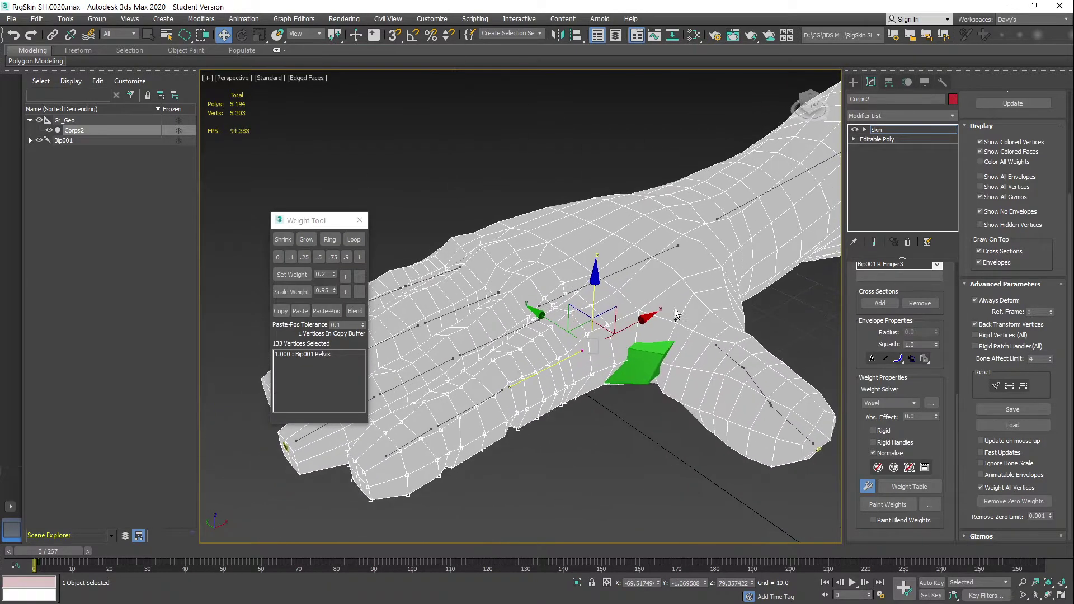
pyautogui.click(361, 257)
pyautogui.keyDown('alt'); pyautogui.moveTo(570, 361); pyautogui.dragTo(580, 356, button='middle'); pyautogui.keyUp('alt')
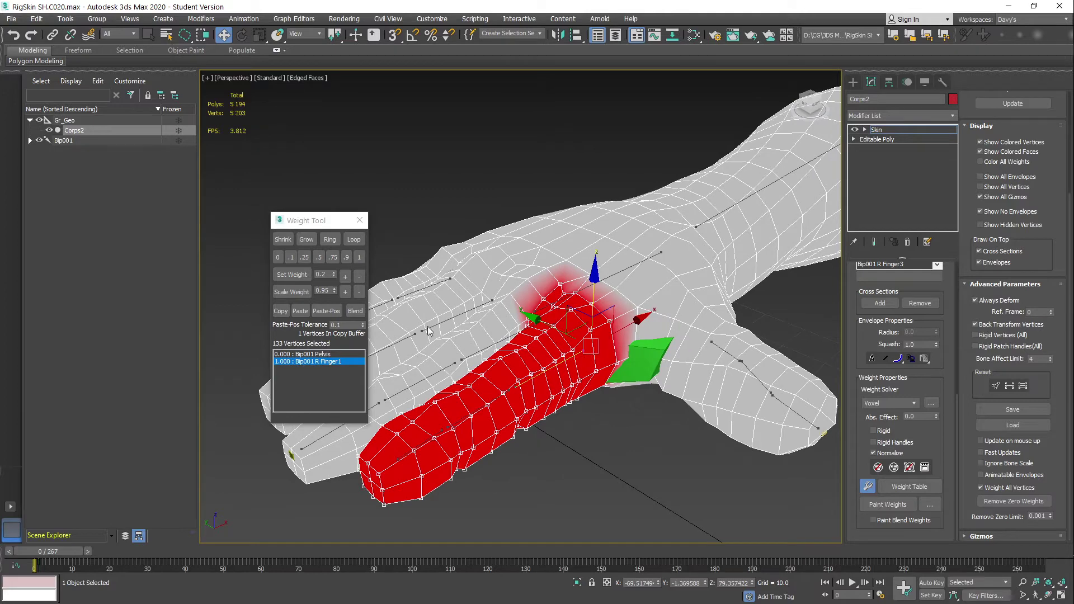
# Shrink the selection to the finger's two outer segments and give them a weight of 1 on Bip001 R Finger11
pyautogui.click(291, 239)
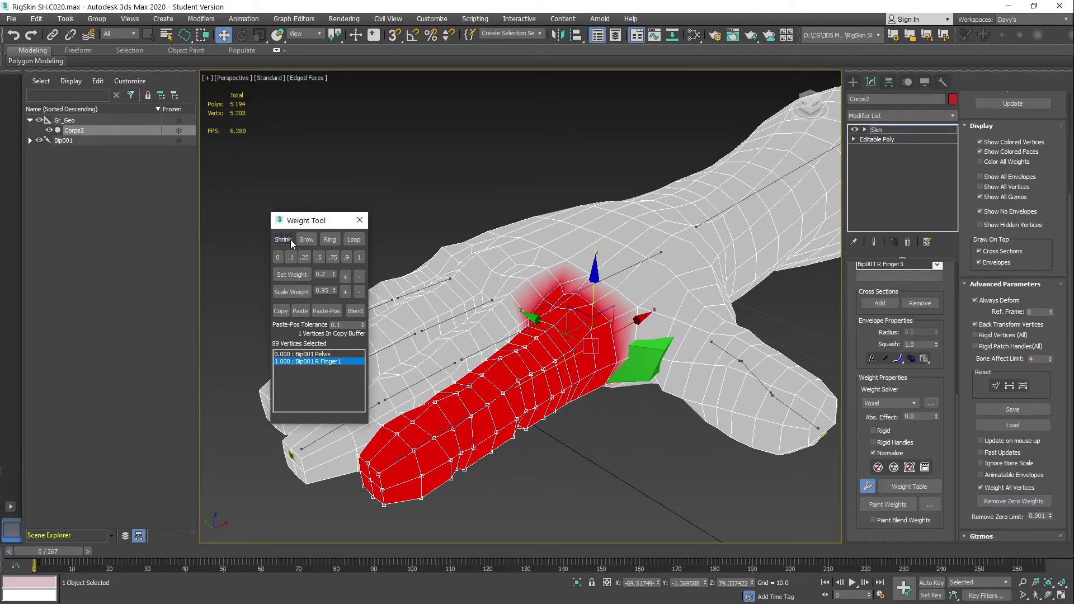
pyautogui.keyDown('alt'); pyautogui.moveTo(498, 313); pyautogui.dragTo(526, 306, button='middle'); pyautogui.keyUp('alt')
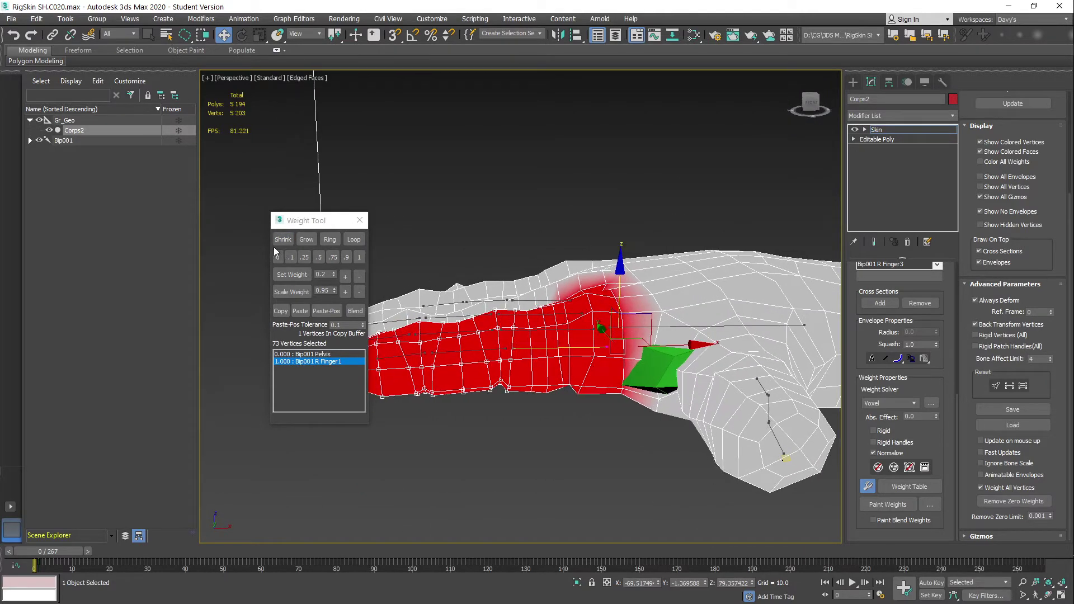
pyautogui.click(283, 239)
pyautogui.click(472, 351)
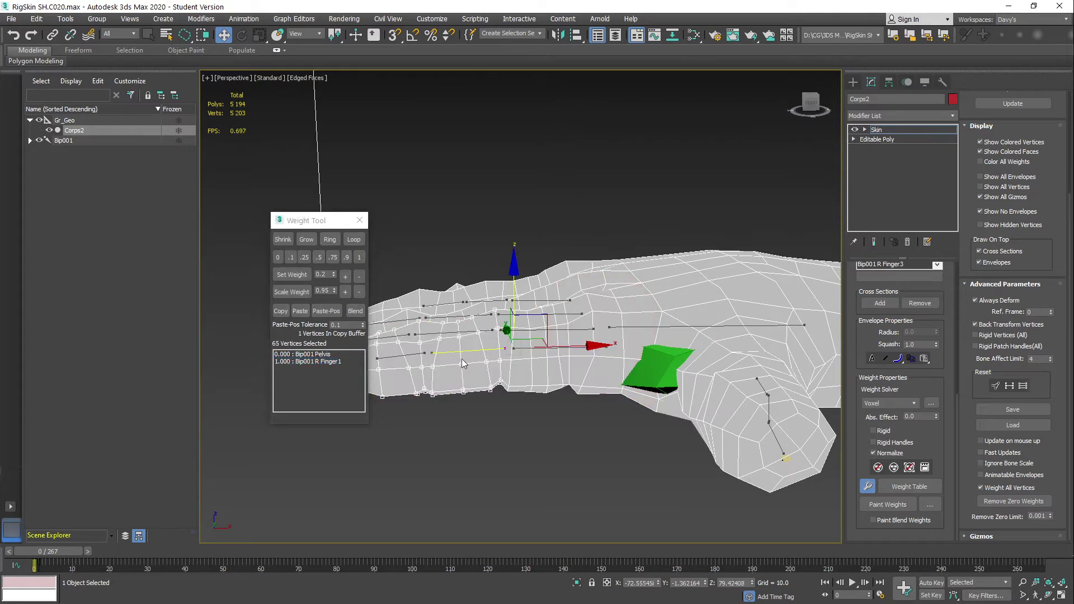
pyautogui.click(358, 257)
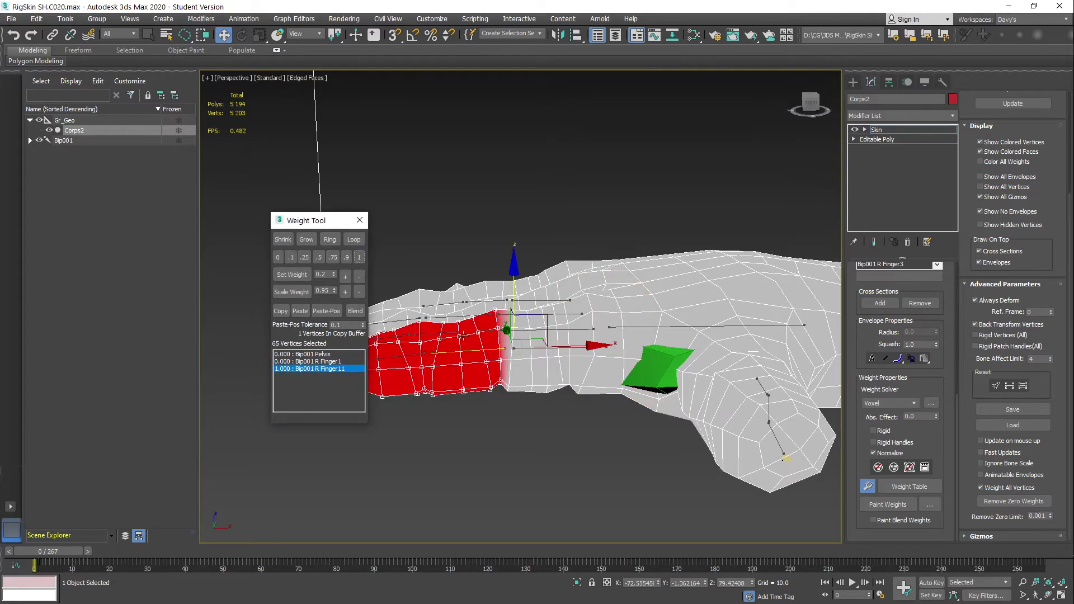
# Reduce the selection to the index finger's end segment and give it a weight of 1 on Bip001 R Finger12
pyautogui.keyDown('alt'); pyautogui.moveTo(414, 291); pyautogui.dragTo(468, 317, button='middle'); pyautogui.keyUp('alt')
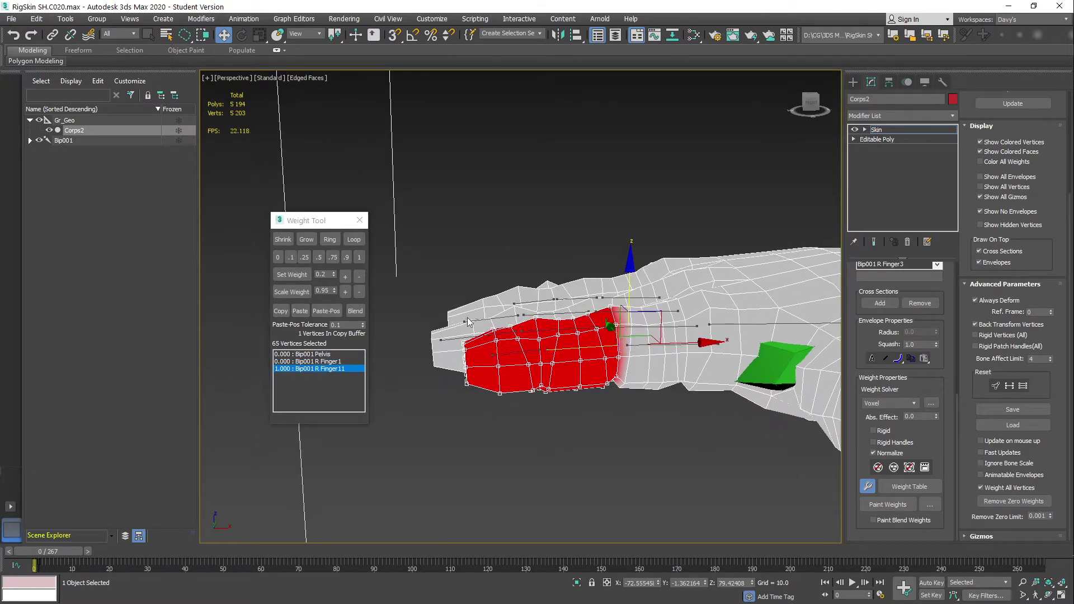
pyautogui.click(283, 240)
pyautogui.click(283, 239)
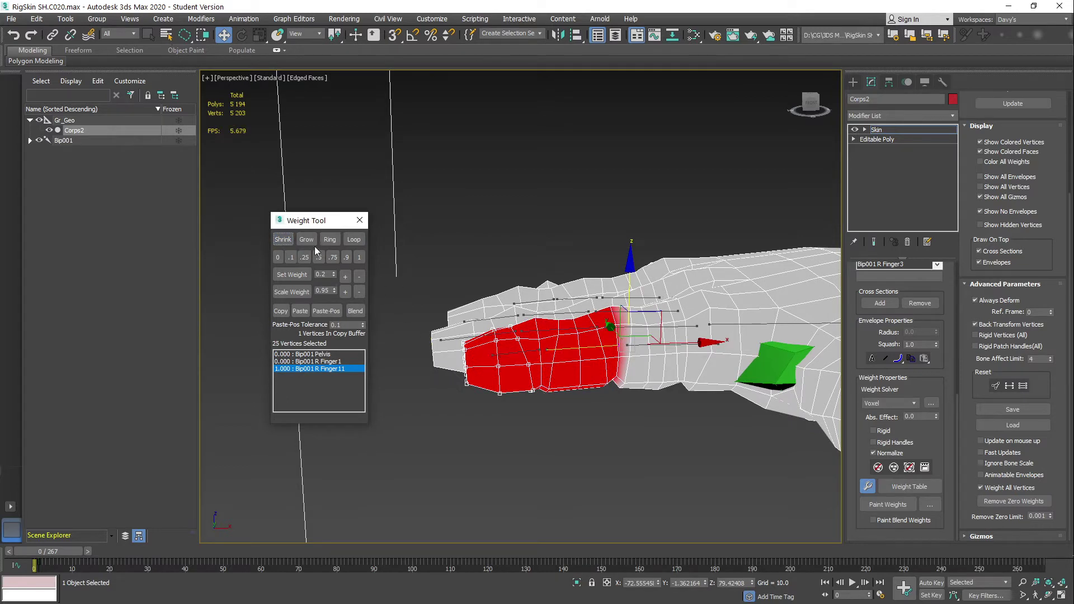
pyautogui.click(311, 241)
pyautogui.click(510, 353)
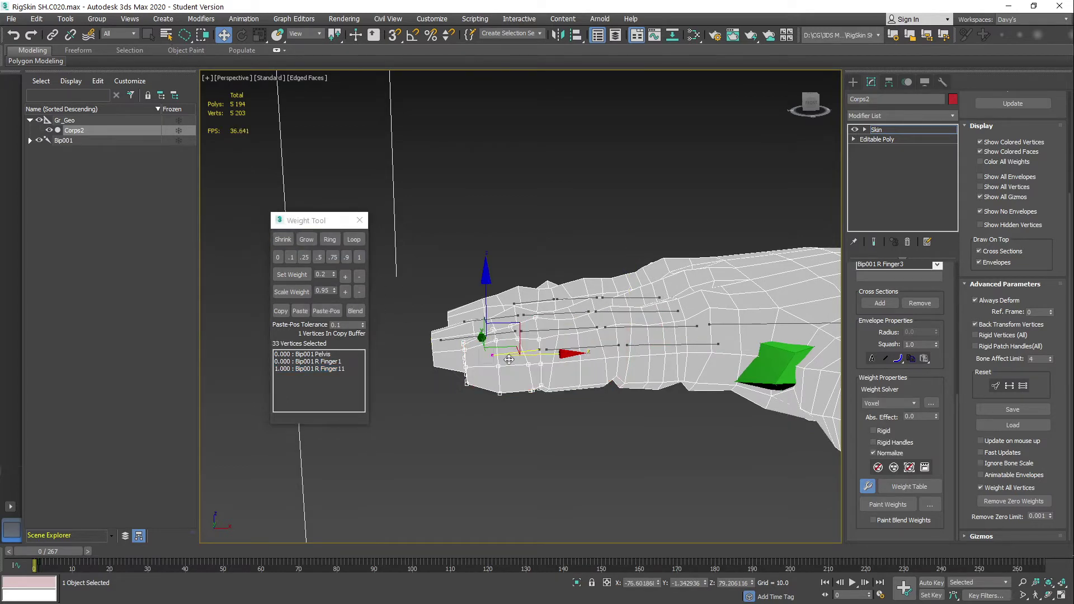
pyautogui.click(360, 256)
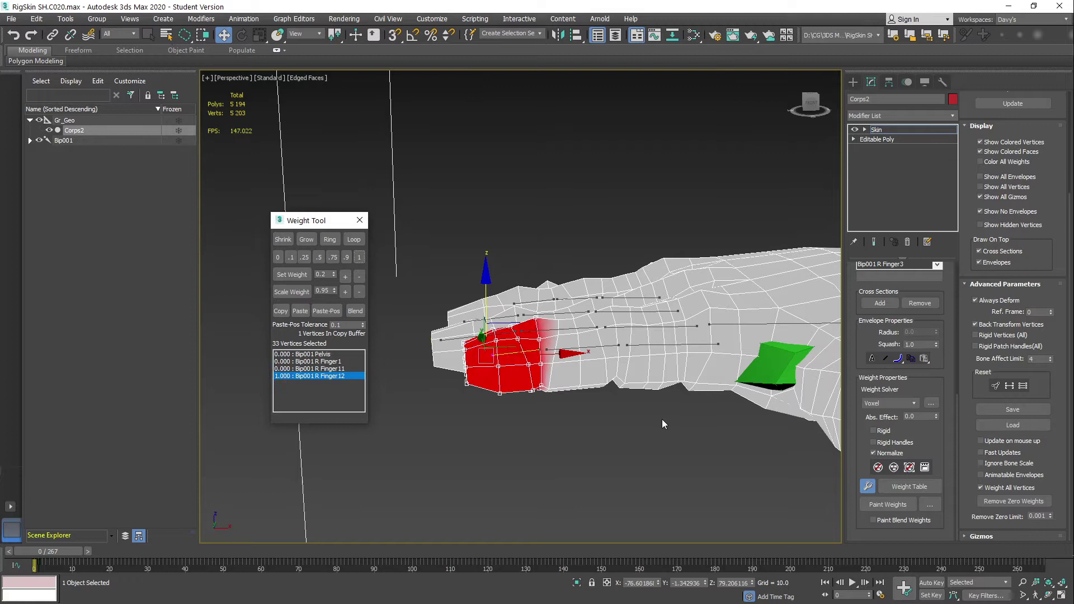
# Check the weighted areas of the index finger by activating its base and middle envelopes, and clear the selection
pyautogui.click(681, 352)
pyautogui.click(543, 350)
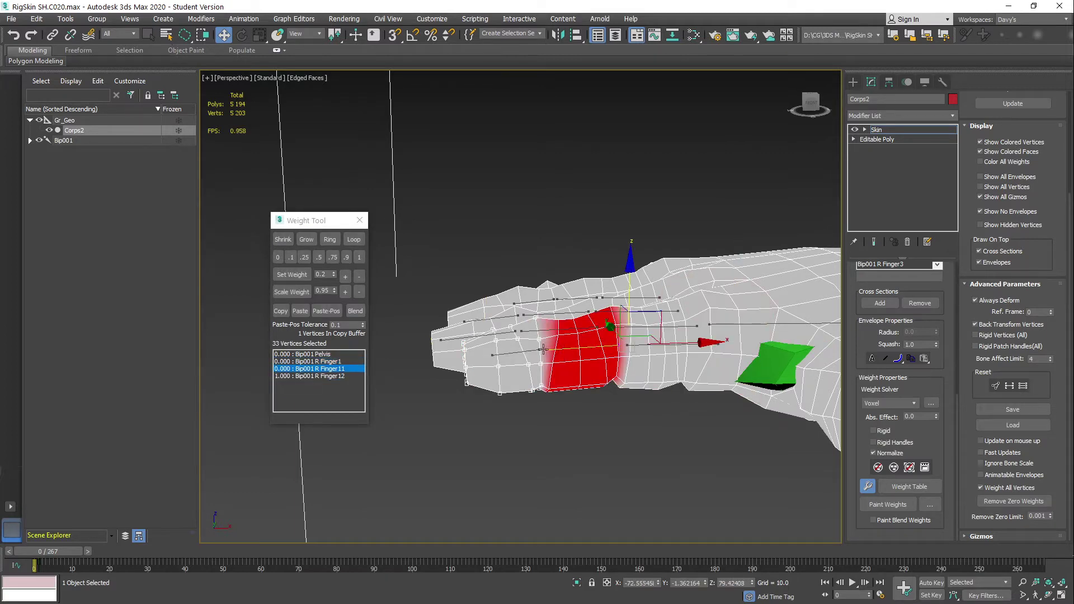
pyautogui.click(599, 422)
# Frame the whole right arm and move the Weight Tool window out of the viewport
pyautogui.scroll(-5, 570, 391)
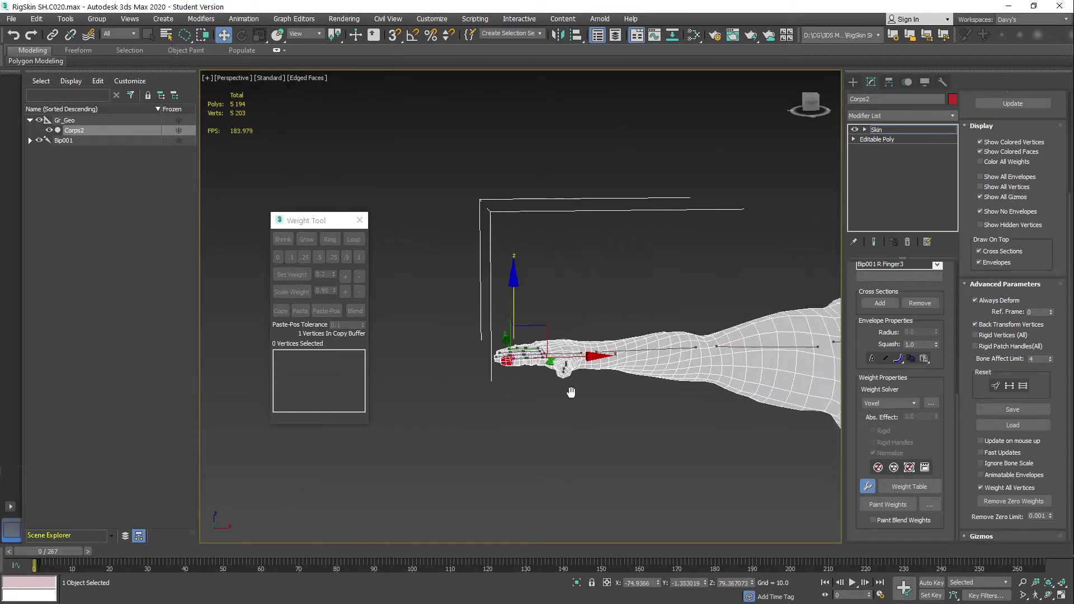
pyautogui.keyDown('alt'); pyautogui.moveTo(591, 388); pyautogui.dragTo(526, 347, button='middle'); pyautogui.keyUp('alt')
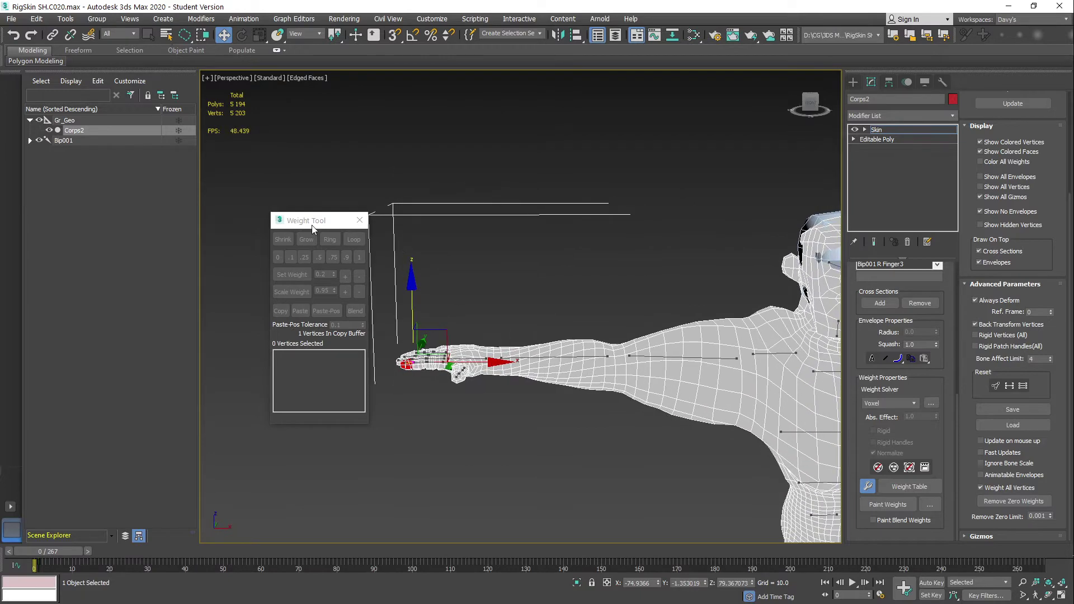
pyautogui.moveTo(313, 228); pyautogui.dragTo(144, 231)
pyautogui.moveTo(498, 337); pyautogui.dragTo(469, 305, button='middle')
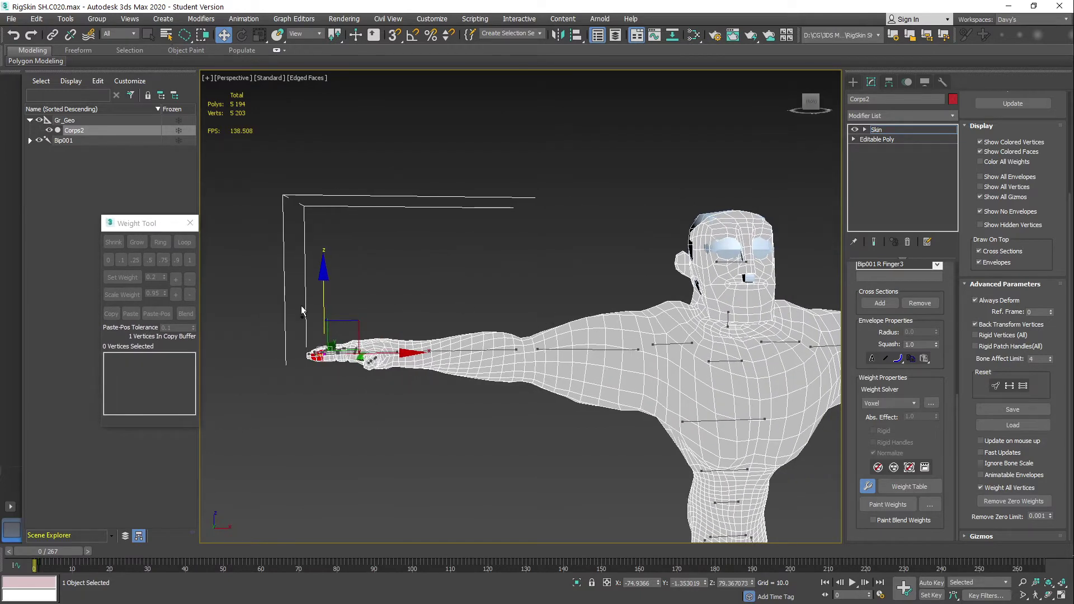
pyautogui.moveTo(576, 459); pyautogui.dragTo(678, 386)
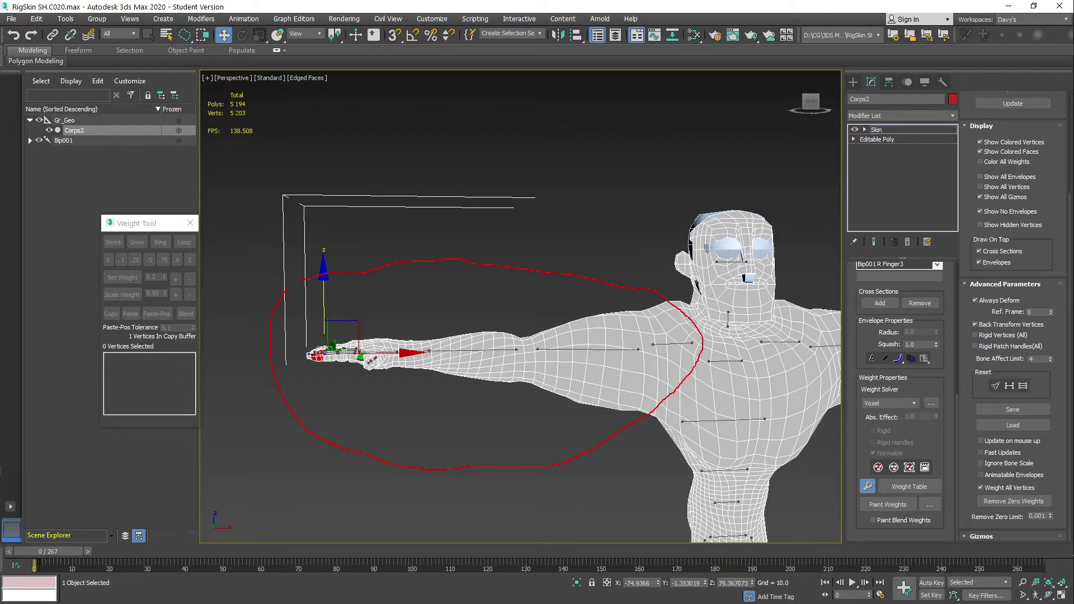
pyautogui.moveTo(291, 306)
pyautogui.mouseDown()
pyautogui.moveTo(338, 413)
pyautogui.moveTo(526, 440)
pyautogui.moveTo(638, 380)
pyautogui.moveTo(615, 312)
pyautogui.moveTo(414, 273)
pyautogui.moveTo(301, 290)
pyautogui.mouseUp()
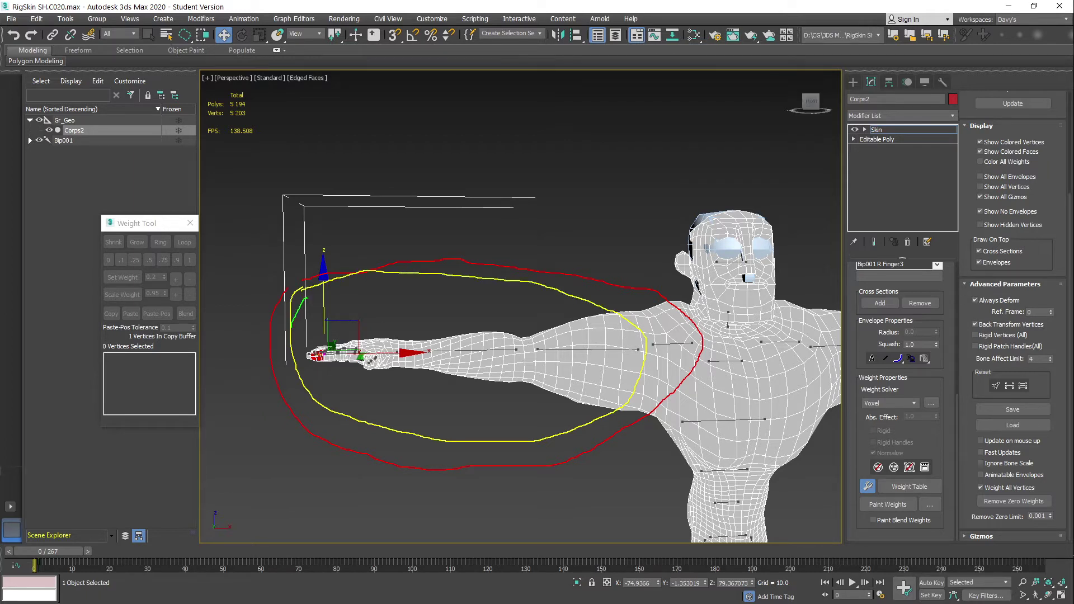
pyautogui.moveTo(310, 379)
pyautogui.mouseDown()
pyautogui.moveTo(431, 415)
pyautogui.moveTo(526, 379)
pyautogui.mouseUp()
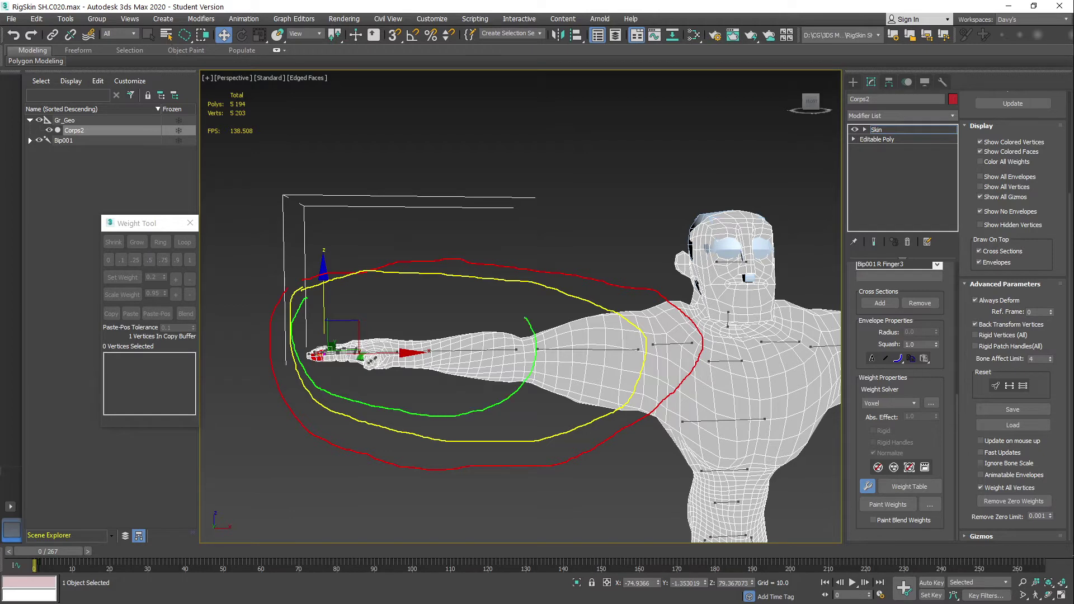
pyautogui.moveTo(526, 317); pyautogui.dragTo(398, 286)
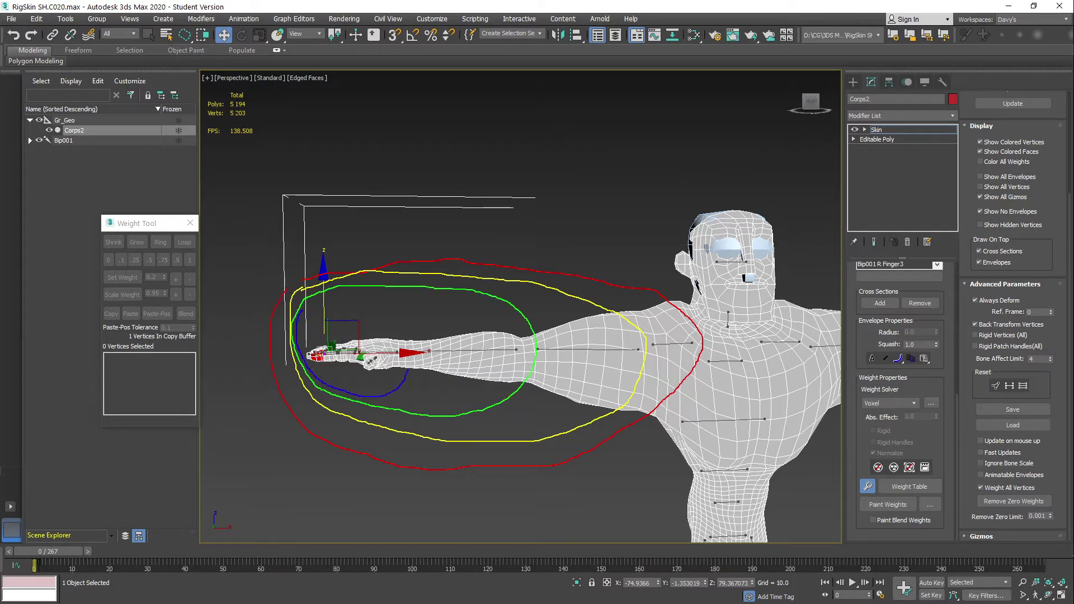
pyautogui.moveTo(408, 370); pyautogui.dragTo(367, 304)
pyautogui.press('Escape')
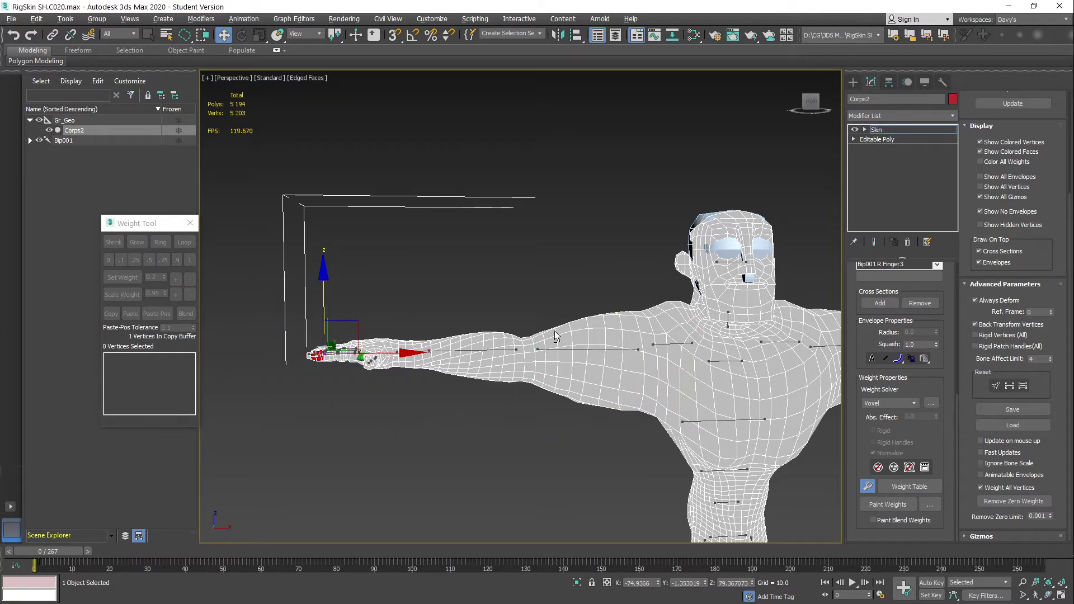
# Examine the character's hips, legs and feet from the front and the side in the rest pose
pyautogui.moveTo(504, 318)
pyautogui.keyDown('alt'); pyautogui.mouseDown(button='middle')
pyautogui.moveTo(543, 340)
pyautogui.moveTo(519, 317)
pyautogui.moveTo(518, 341)
pyautogui.moveTo(516, 311)
pyautogui.mouseUp(button='middle'); pyautogui.keyUp('alt')
pyautogui.scroll(-1, 515, 358)
pyautogui.moveTo(516, 369); pyautogui.dragTo(513, 342, button='middle')
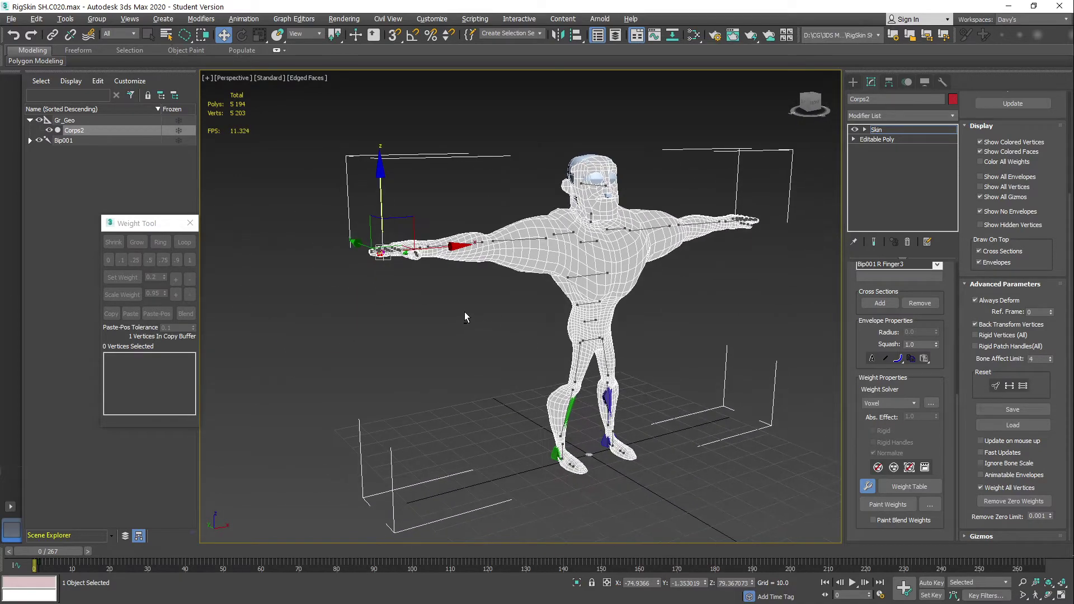
pyautogui.scroll(8, 573, 484)
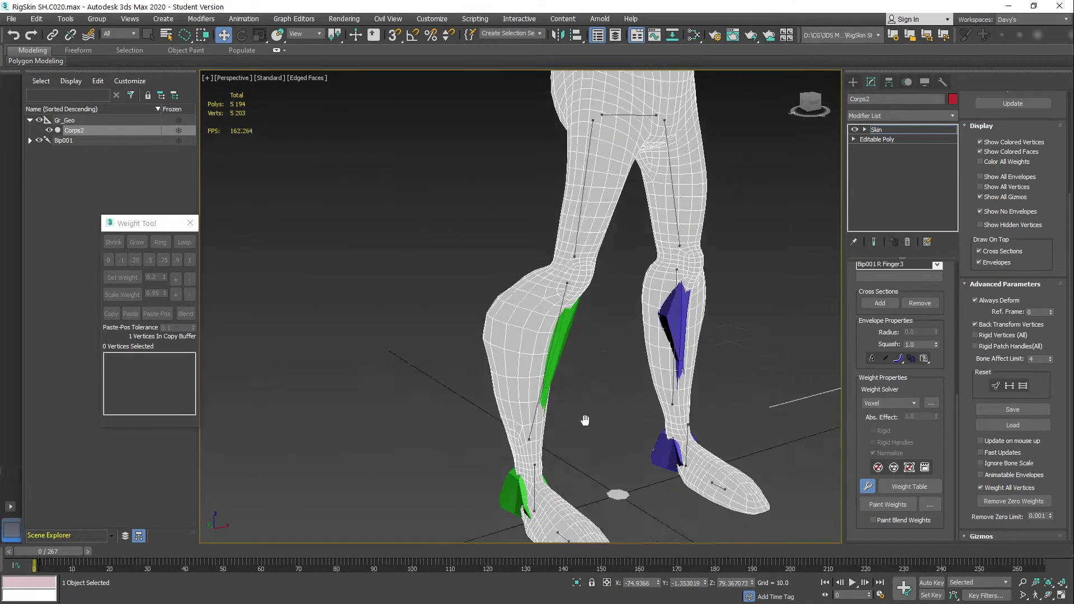
pyautogui.scroll(2, 562, 373)
pyautogui.scroll(-5, 546, 334)
pyautogui.moveTo(558, 340); pyautogui.dragTo(563, 413, button='middle')
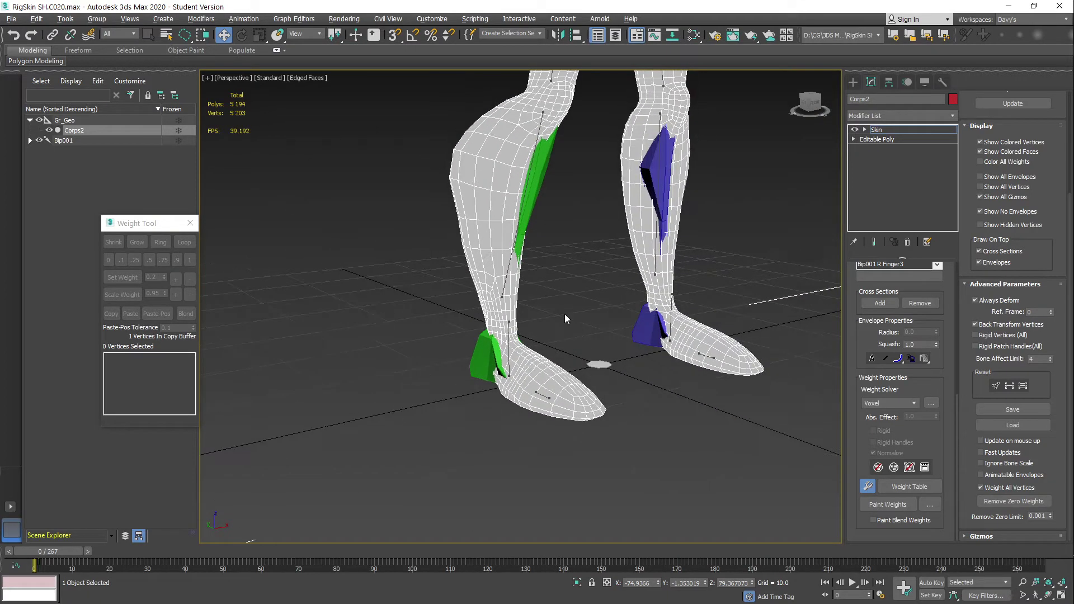
pyautogui.scroll(-2, 544, 252)
pyautogui.scroll(-1, 535, 302)
pyautogui.keyDown('alt'); pyautogui.moveTo(543, 252); pyautogui.dragTo(542, 369, button='middle'); pyautogui.keyUp('alt')
pyautogui.scroll(2, 527, 298)
pyautogui.moveTo(546, 257); pyautogui.dragTo(548, 336, button='middle')
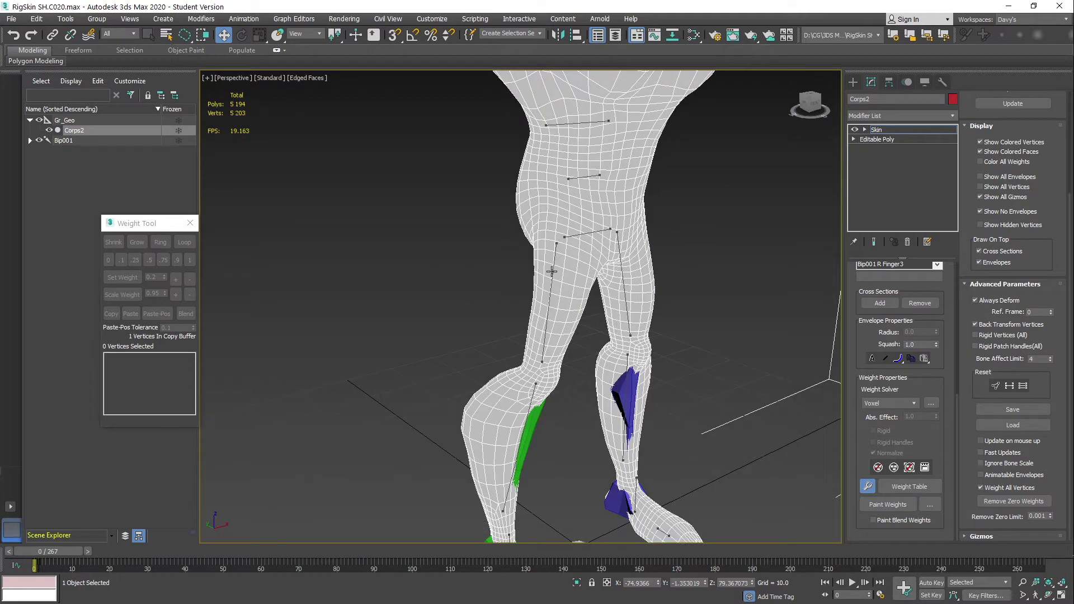
pyautogui.scroll(-2, 570, 380)
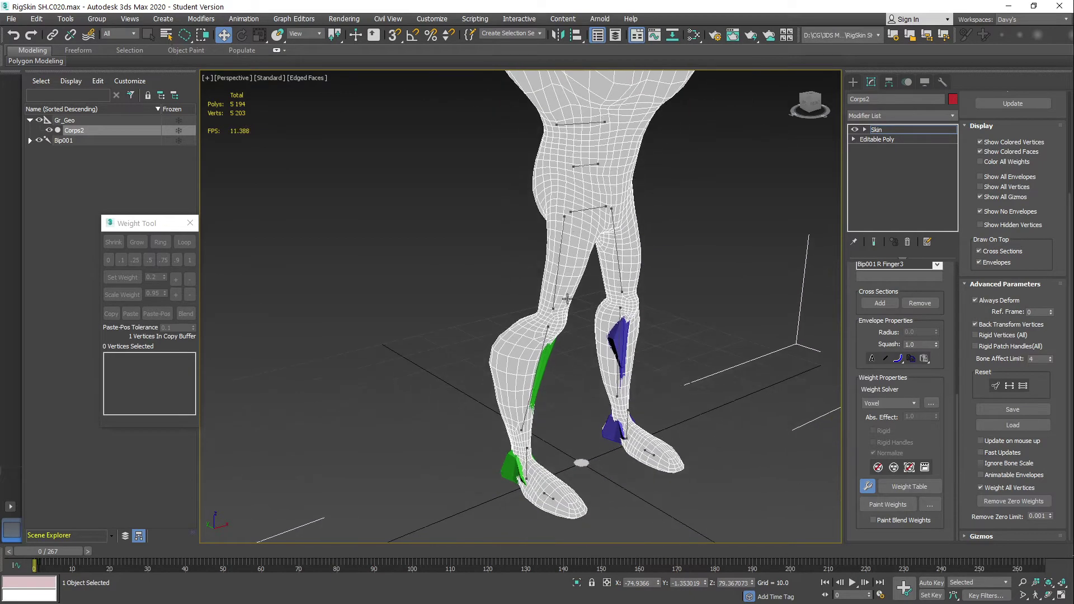
pyautogui.keyDown('alt'); pyautogui.moveTo(571, 412); pyautogui.dragTo(541, 437, button='middle'); pyautogui.keyUp('alt')
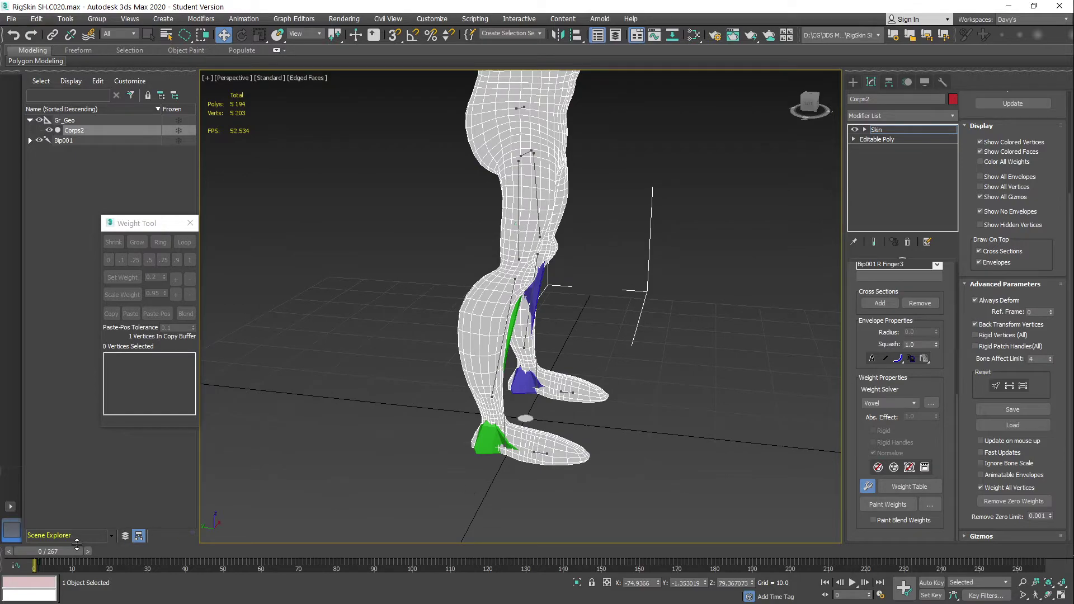
# Scrub the animation to frame 13 and examine how the bent right knee and hip deform
pyautogui.moveTo(76, 551); pyautogui.dragTo(99, 554)
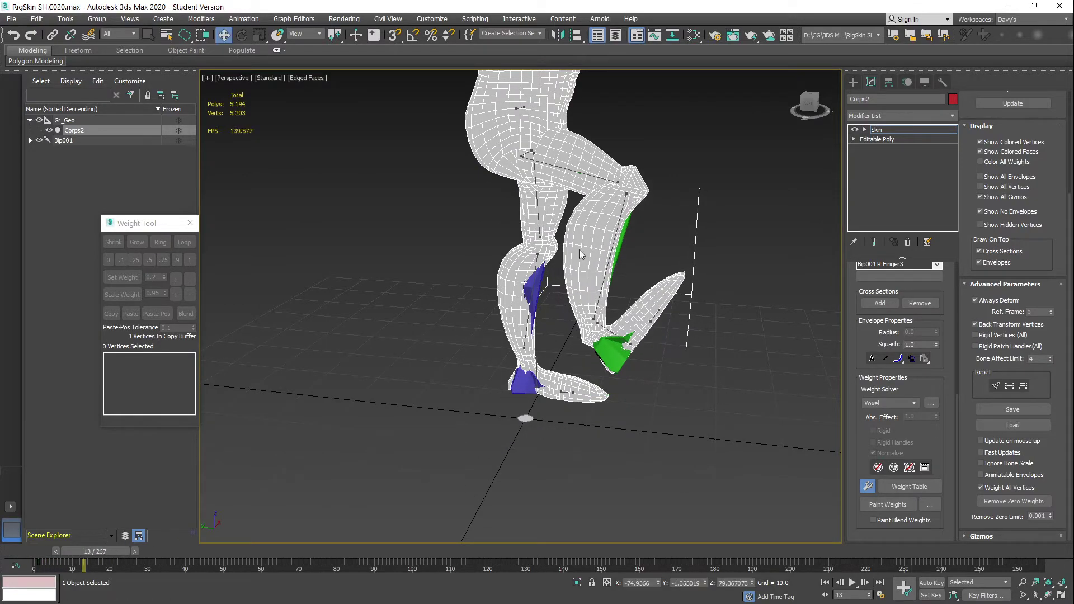
pyautogui.scroll(5, 587, 250)
pyautogui.moveTo(591, 249); pyautogui.dragTo(654, 386, button='middle')
pyautogui.scroll(-2, 679, 228)
pyautogui.moveTo(679, 241); pyautogui.dragTo(662, 277, button='middle')
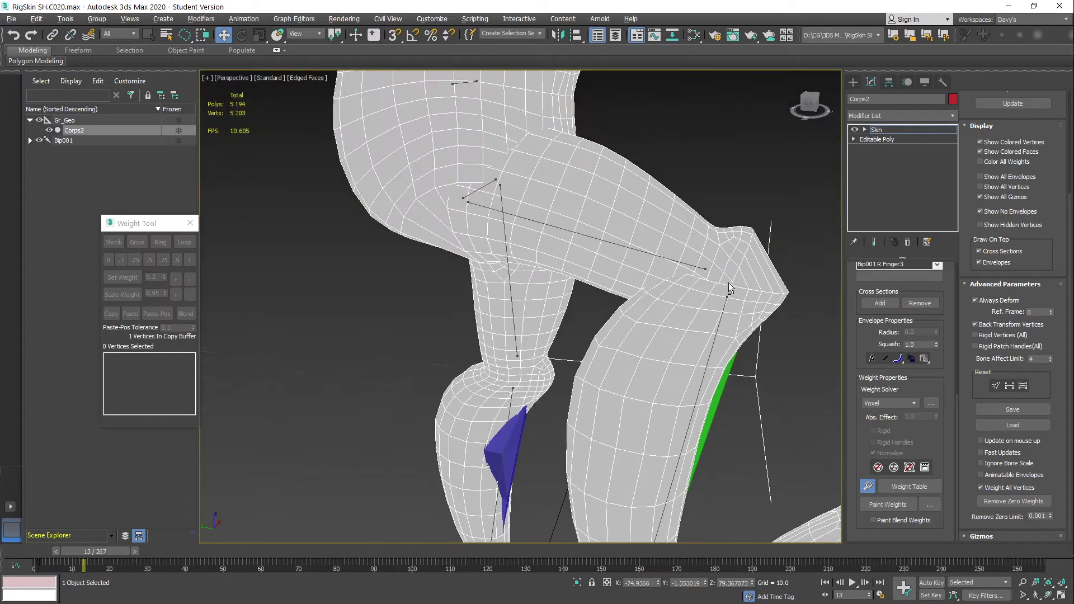
pyautogui.keyDown('alt'); pyautogui.moveTo(728, 289); pyautogui.dragTo(627, 342, button='middle'); pyautogui.keyUp('alt')
pyautogui.scroll(-4, 698, 290)
# Select single vertices on the right thigh and at the top of the right calf to check their bone weights
pyautogui.click(524, 255)
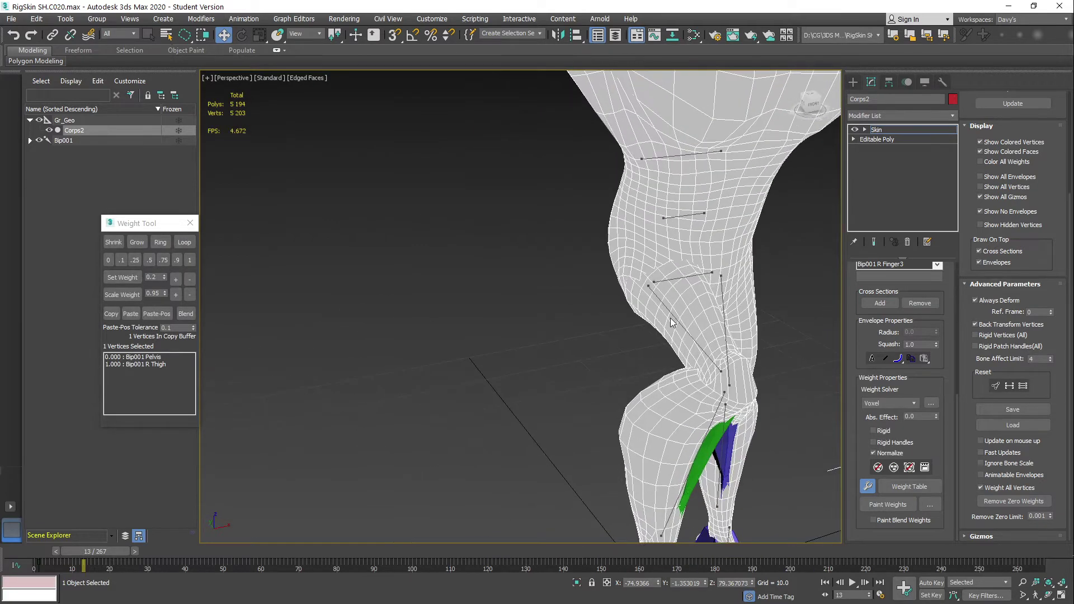
pyautogui.keyDown('alt'); pyautogui.moveTo(728, 366); pyautogui.dragTo(505, 265, button='middle'); pyautogui.keyUp('alt')
pyautogui.click(488, 240)
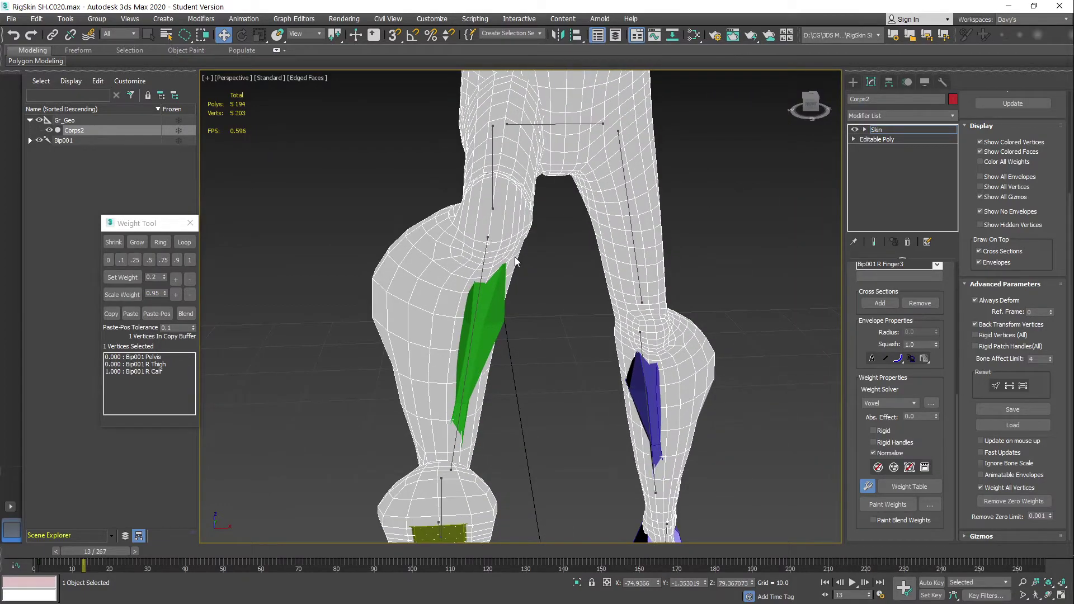
# Examine the bent right knee and both legs from several angles at frame 13
pyautogui.scroll(5, 520, 262)
pyautogui.scroll(-5, 540, 268)
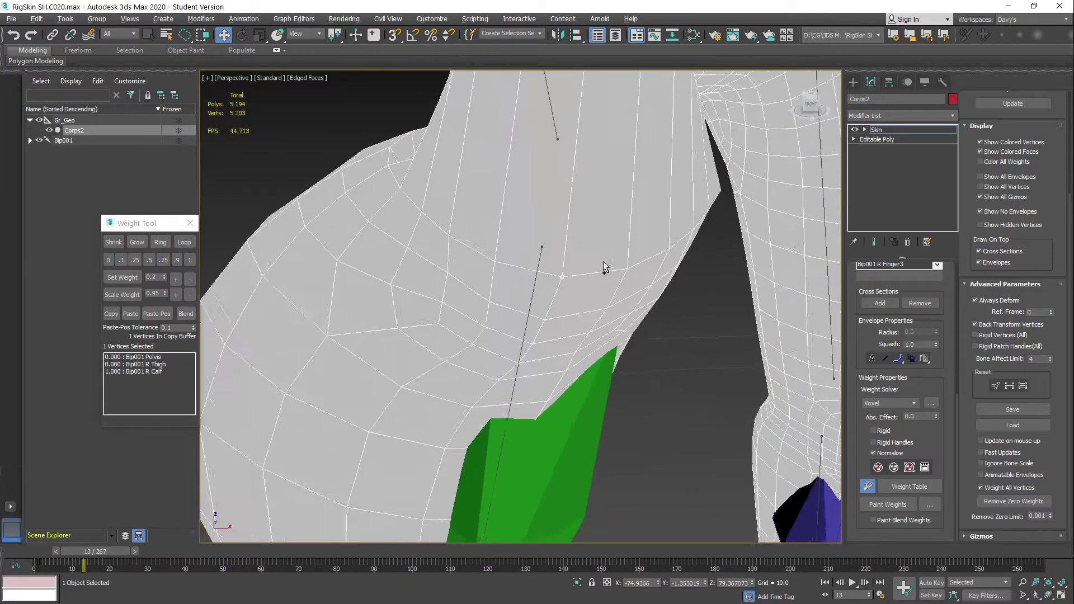
pyautogui.keyDown('alt'); pyautogui.moveTo(606, 259); pyautogui.dragTo(598, 162, button='middle'); pyautogui.keyUp('alt')
pyautogui.scroll(-3, 559, 341)
pyautogui.scroll(2, 520, 252)
pyautogui.keyDown('alt'); pyautogui.moveTo(517, 271); pyautogui.dragTo(502, 255, button='middle'); pyautogui.keyUp('alt')
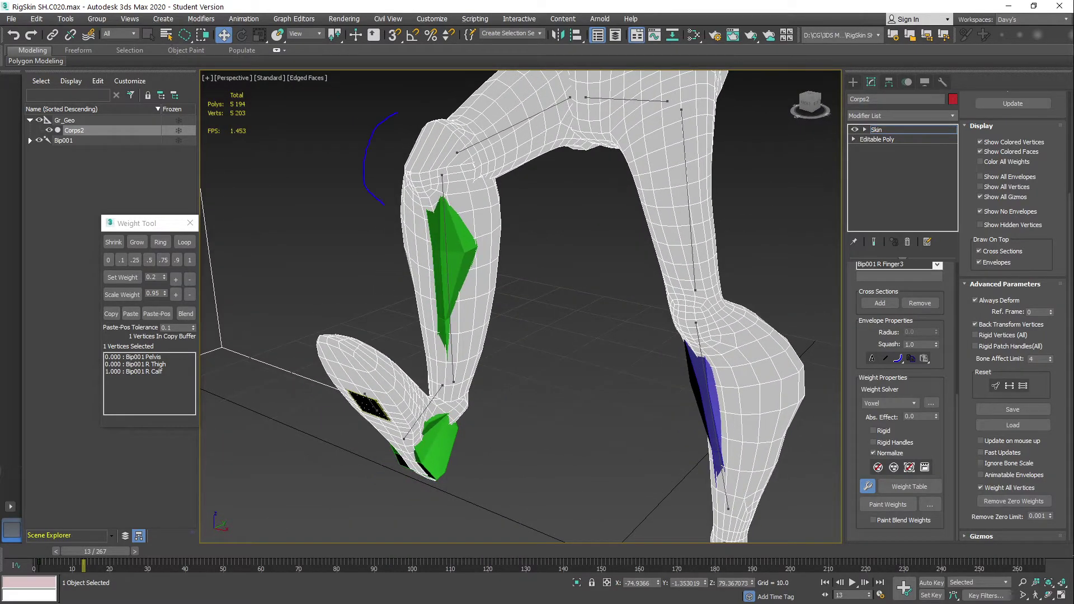
pyautogui.moveTo(384, 204); pyautogui.dragTo(452, 107)
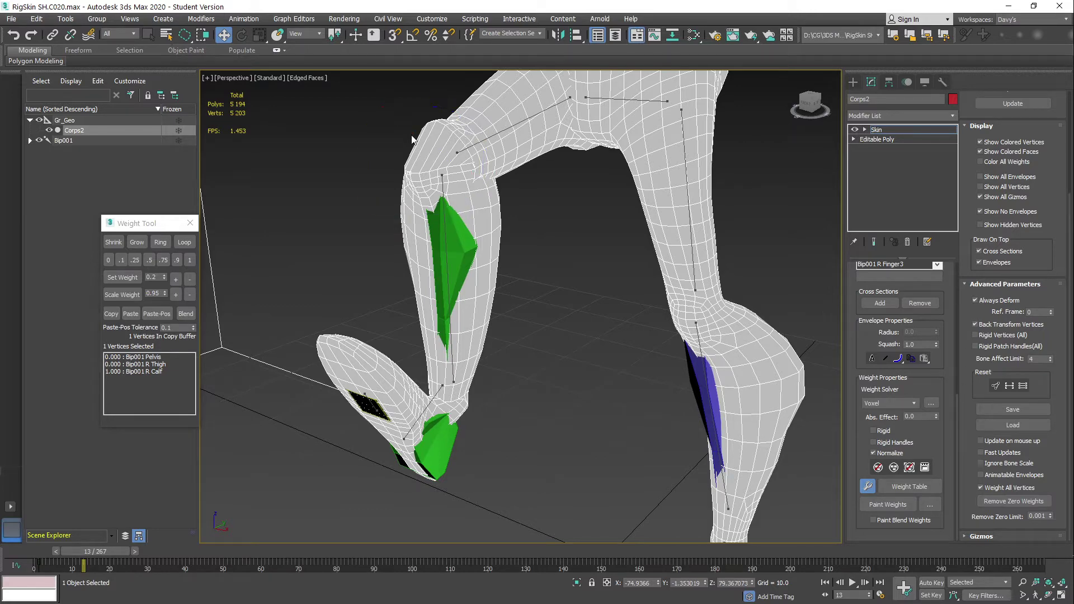
pyautogui.keyDown('alt'); pyautogui.moveTo(490, 223); pyautogui.dragTo(570, 270, button='middle'); pyautogui.keyUp('alt')
pyautogui.scroll(-3, 568, 228)
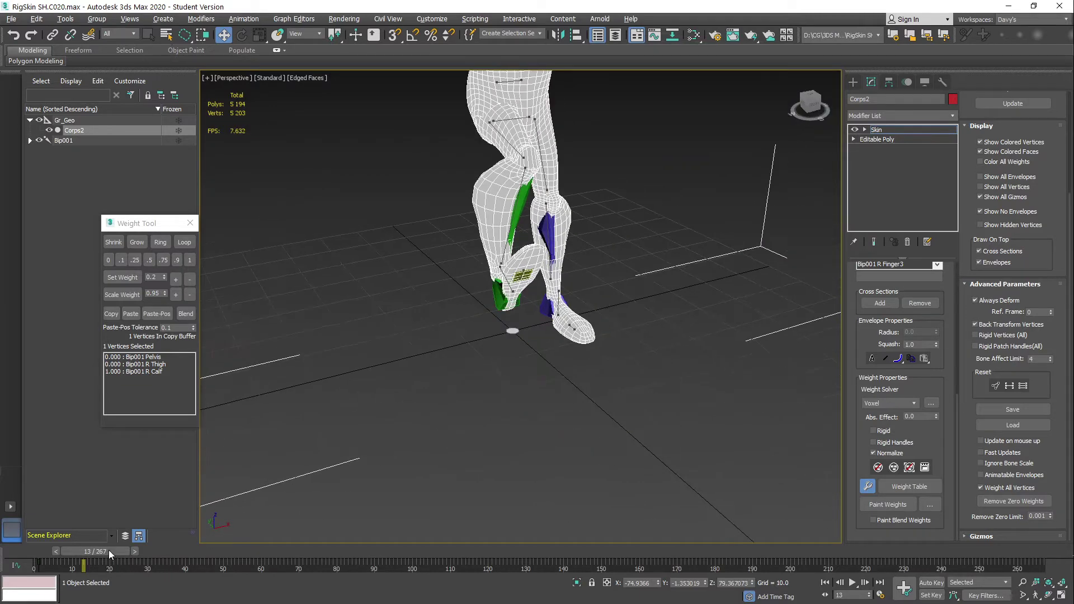
# Scrub the animation to frame 130 and examine the bent toes of the right foot from the side
pyautogui.moveTo(109, 549); pyautogui.dragTo(552, 575)
pyautogui.press('w')
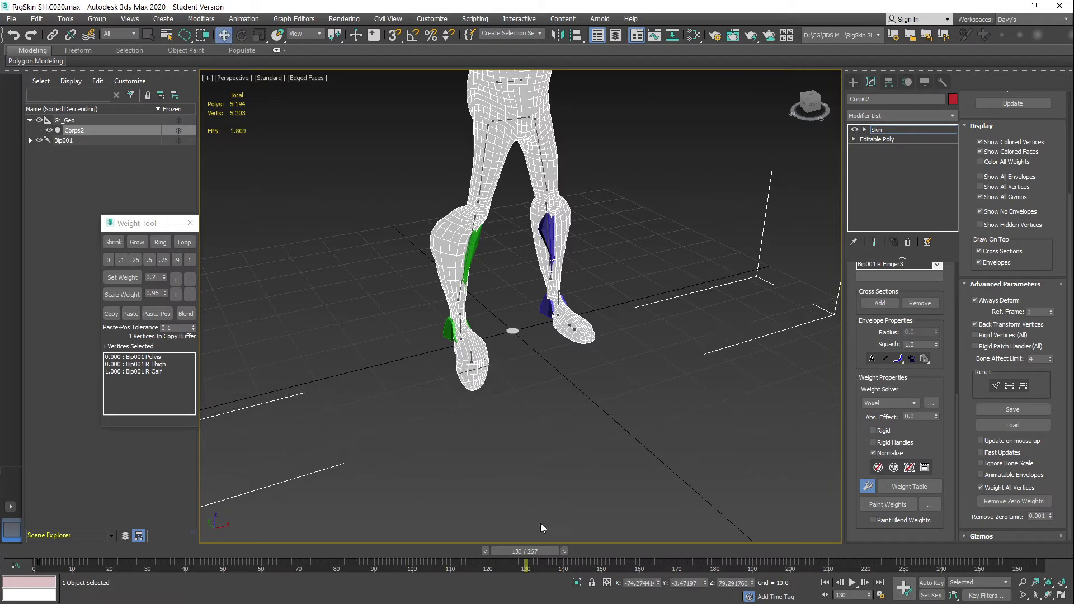
pyautogui.keyDown('alt'); pyautogui.moveTo(540, 522); pyautogui.dragTo(520, 372, button='middle'); pyautogui.keyUp('alt')
pyautogui.moveTo(404, 342); pyautogui.dragTo(604, 386, button='middle')
pyautogui.moveTo(604, 386)
pyautogui.keyDown('alt'); pyautogui.mouseDown(button='middle')
pyautogui.moveTo(632, 370)
pyautogui.moveTo(616, 408)
pyautogui.moveTo(593, 411)
pyautogui.moveTo(587, 375)
pyautogui.mouseUp(button='middle'); pyautogui.keyUp('alt')
pyautogui.scroll(2, 587, 375)
pyautogui.keyDown('alt'); pyautogui.moveTo(530, 442); pyautogui.dragTo(560, 330, button='middle'); pyautogui.keyUp('alt')
pyautogui.scroll(5, 563, 325)
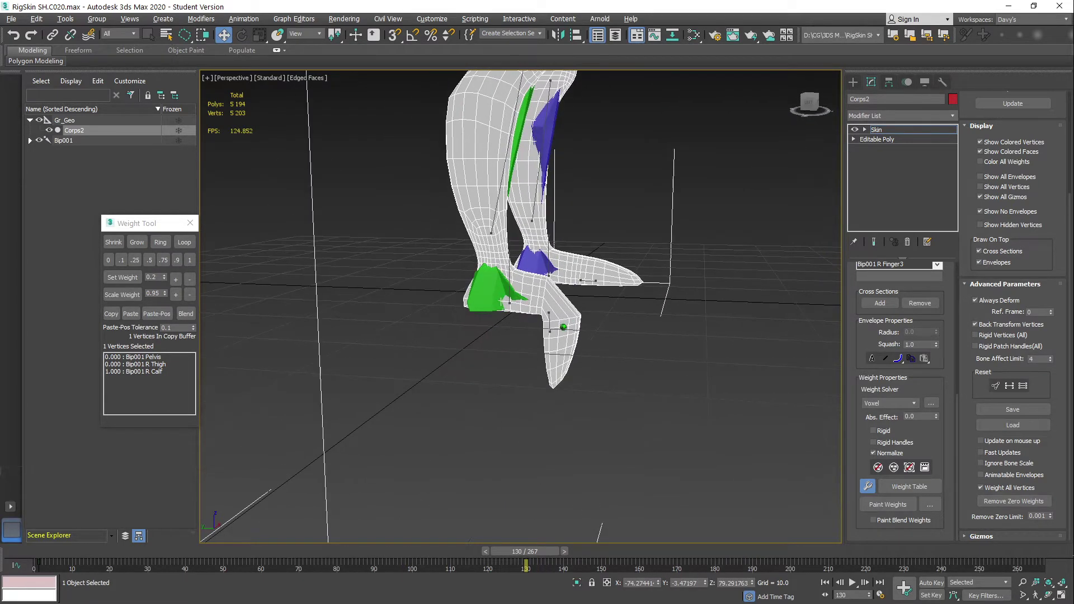
pyautogui.keyDown('alt'); pyautogui.moveTo(565, 282); pyautogui.dragTo(533, 320, button='middle'); pyautogui.keyUp('alt')
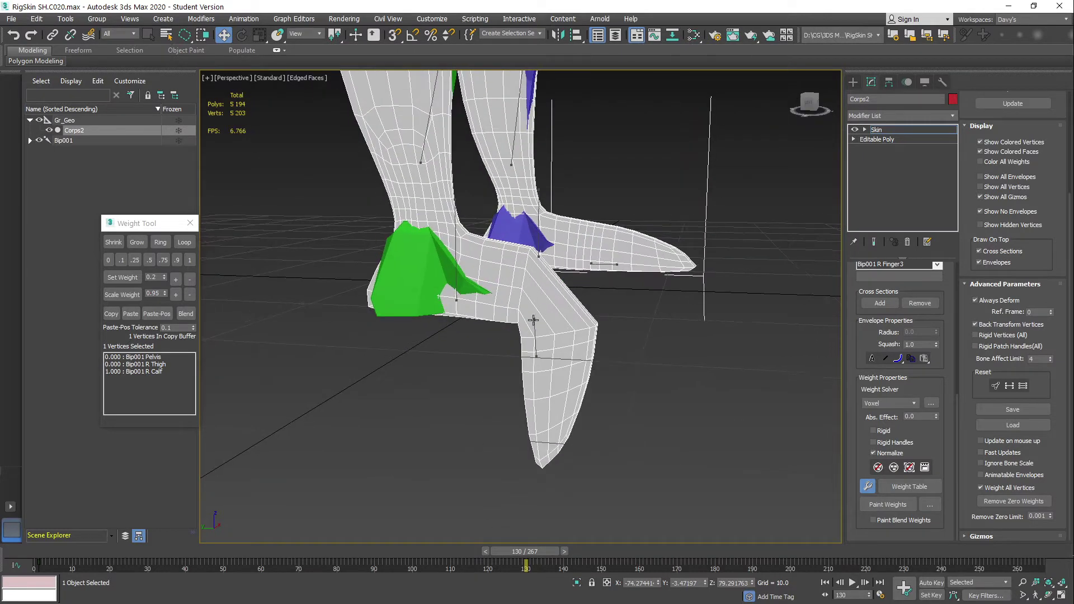
# Select the right toe bone to display its weights and scrub the animation back to frame 119
pyautogui.click(534, 326)
pyautogui.keyDown('alt'); pyautogui.moveTo(589, 299); pyautogui.dragTo(584, 334, button='middle'); pyautogui.keyUp('alt')
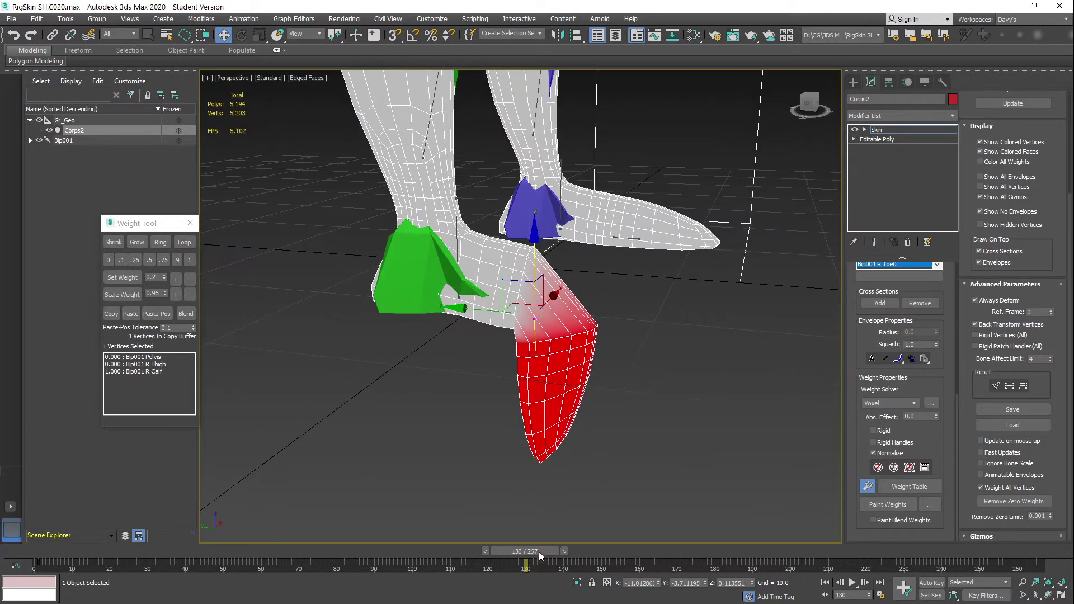
pyautogui.moveTo(539, 552); pyautogui.dragTo(495, 538)
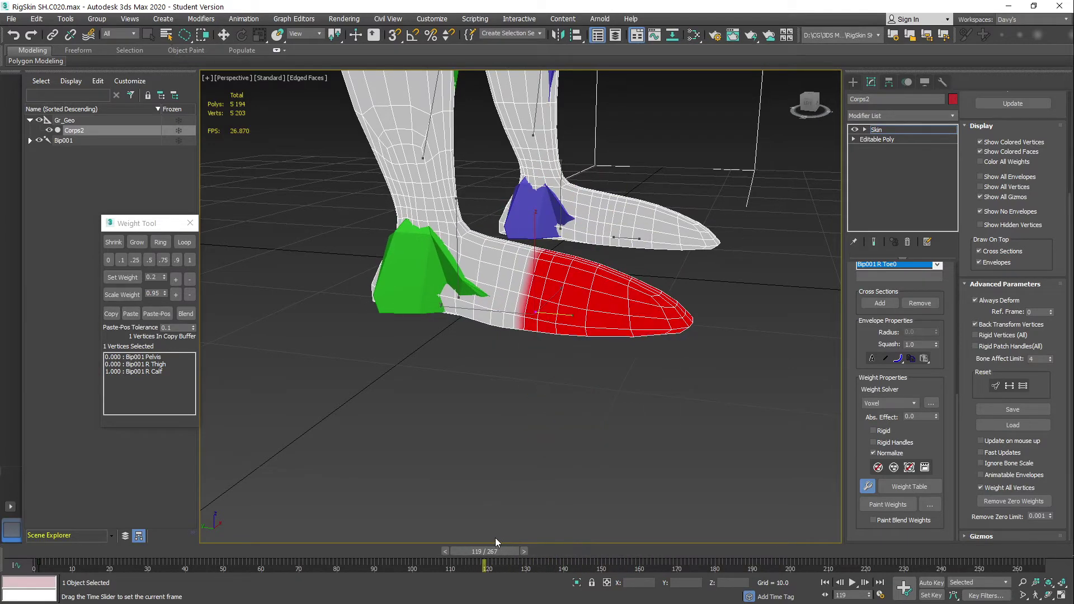
pyautogui.press('w')
pyautogui.scroll(-3, 551, 358)
pyautogui.moveTo(560, 314); pyautogui.dragTo(526, 427, button='middle')
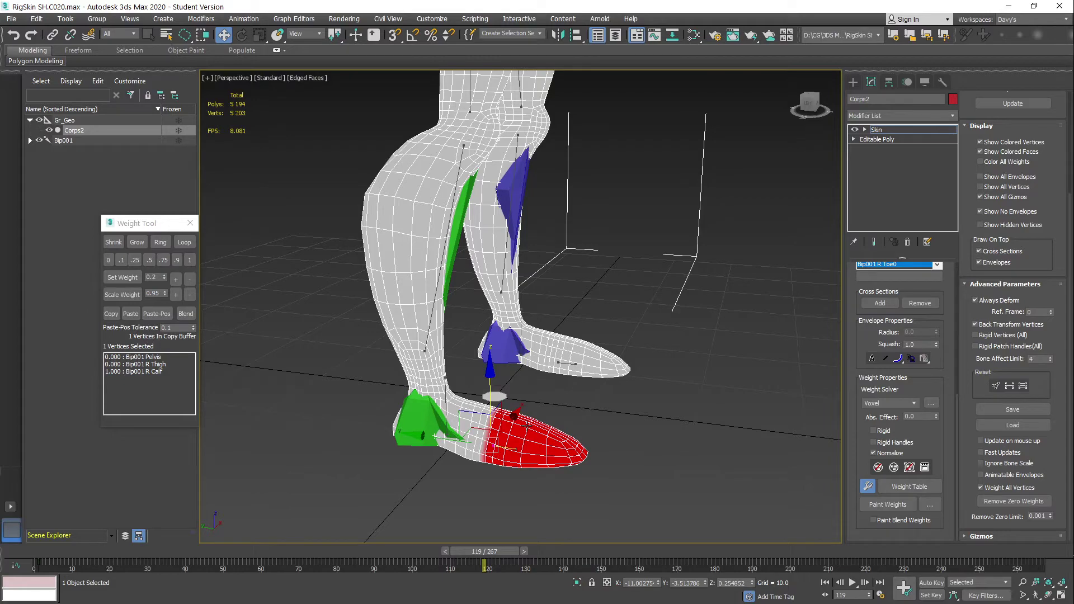
# Check the weights of a vertex at the base of the right toes and remove the zero weights from the skin
pyautogui.keyDown('alt'); pyautogui.moveTo(572, 275); pyautogui.dragTo(512, 261, button='middle'); pyautogui.keyUp('alt')
pyautogui.moveTo(512, 261); pyautogui.dragTo(526, 309, button='middle')
pyautogui.scroll(-1, 520, 302)
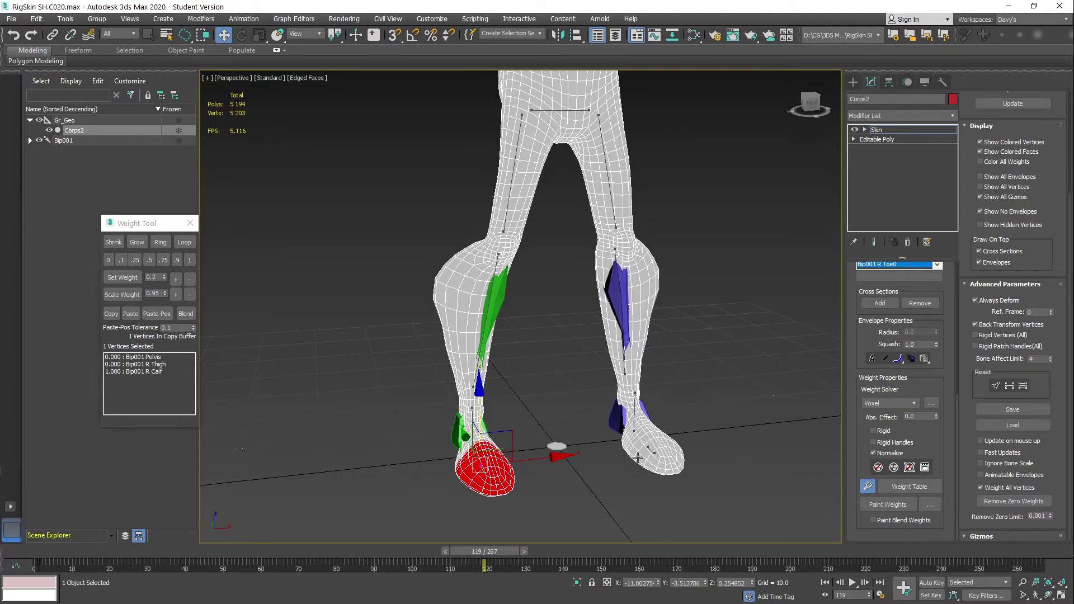
pyautogui.keyDown('alt'); pyautogui.moveTo(688, 468); pyautogui.dragTo(499, 444, button='middle'); pyautogui.keyUp('alt')
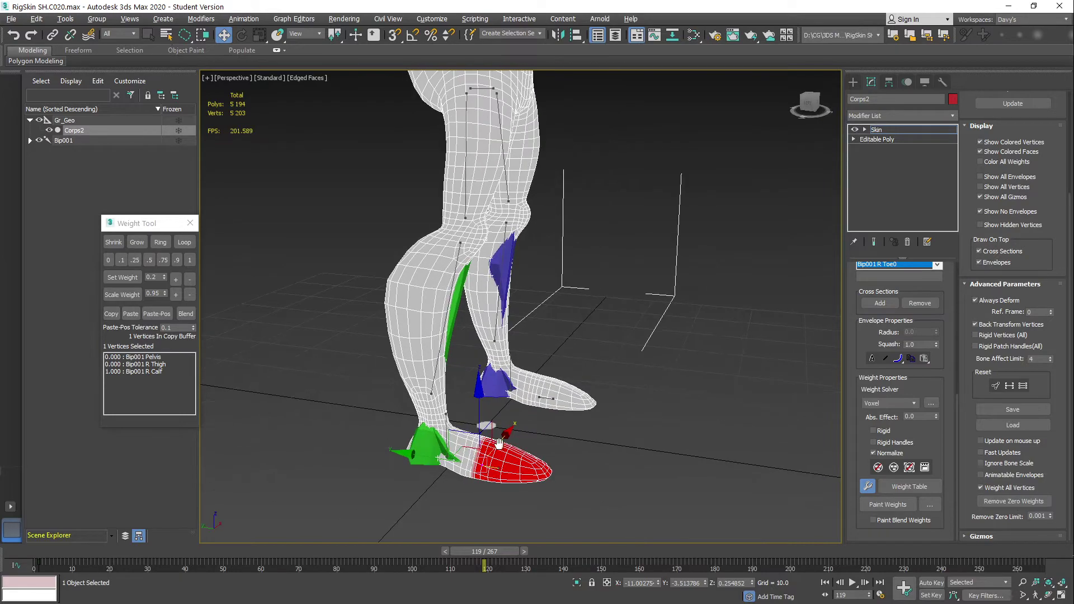
pyautogui.scroll(10, 499, 443)
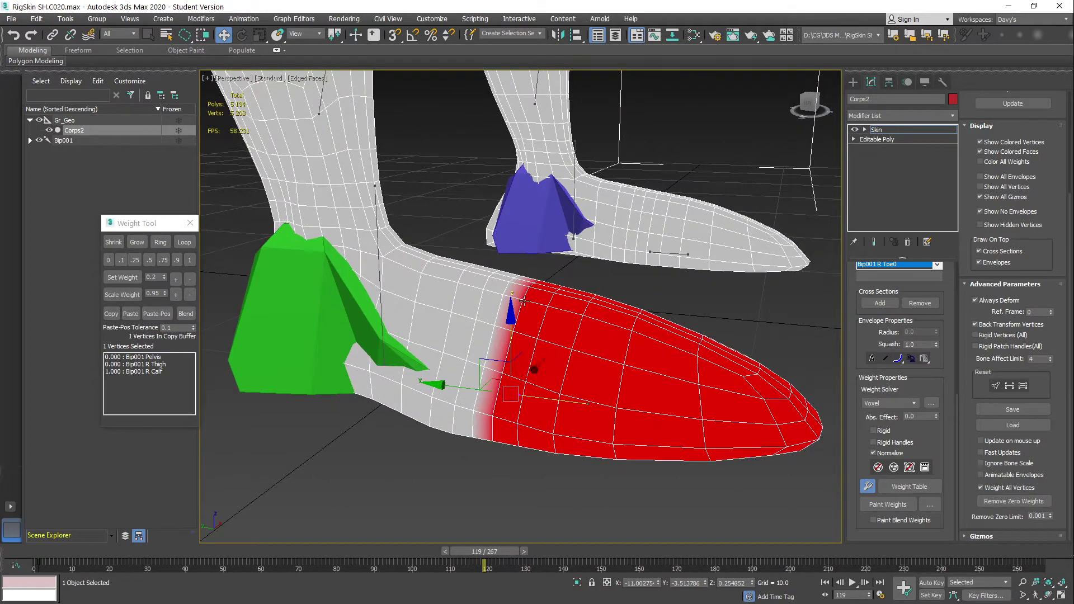
pyautogui.click(522, 300)
pyautogui.keyDown('alt'); pyautogui.moveTo(596, 312); pyautogui.dragTo(541, 323, button='middle'); pyautogui.keyUp('alt')
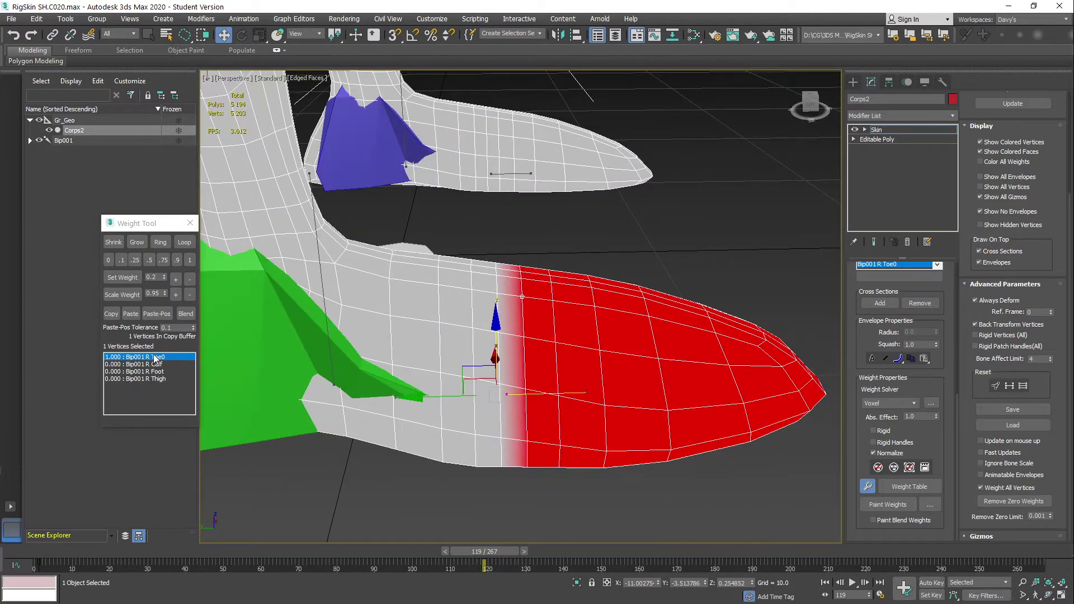
pyautogui.click(1005, 503)
# Frame the whole character, select the Spine2 bone and check the weights of single vertices on the torso and right thigh
pyautogui.press('z')
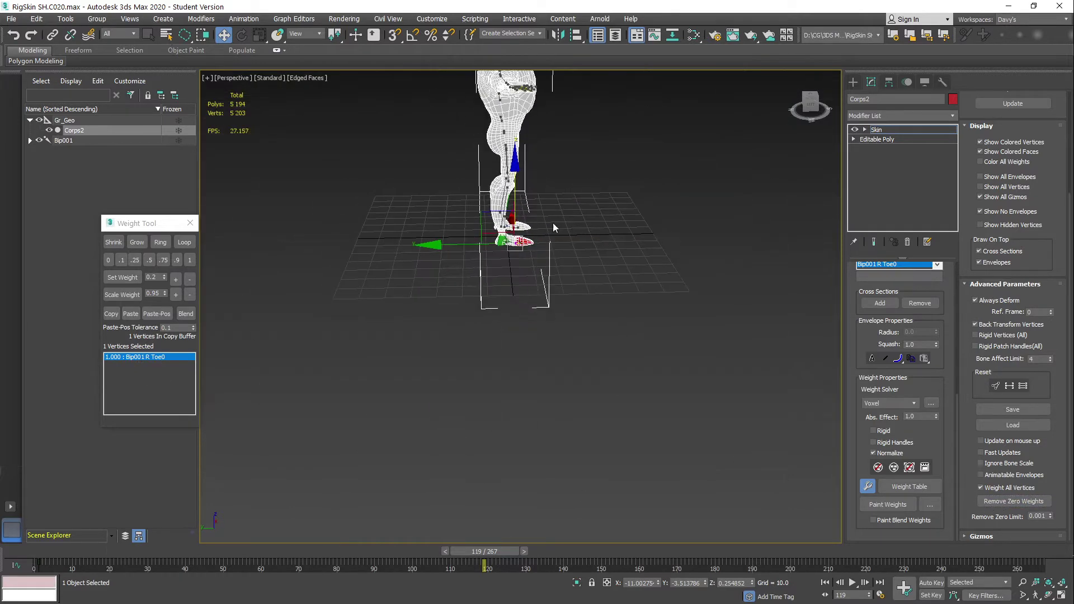
pyautogui.scroll(8, 551, 262)
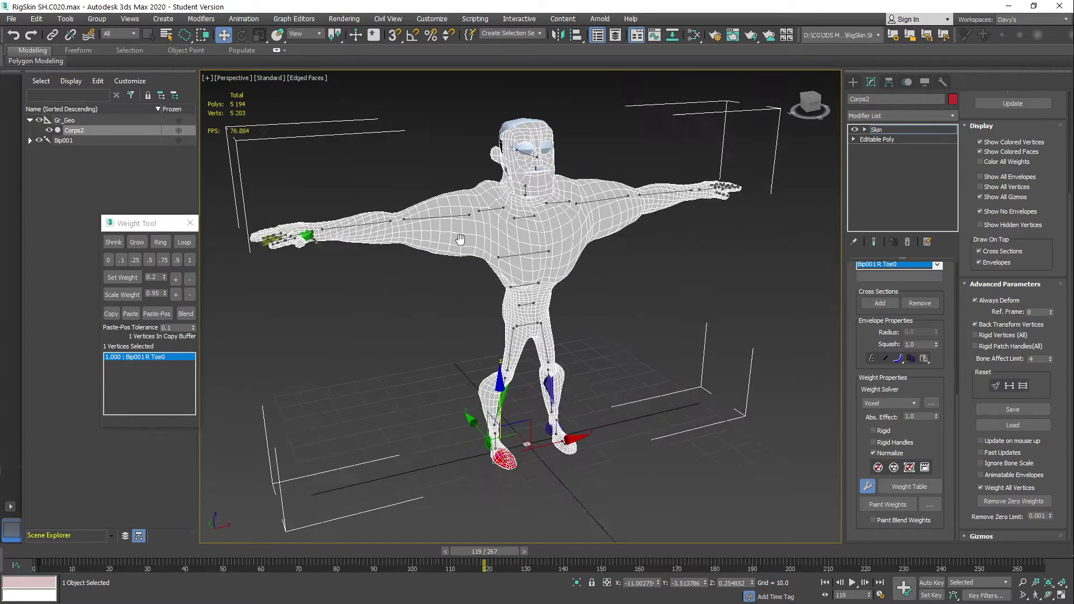
pyautogui.click(547, 260)
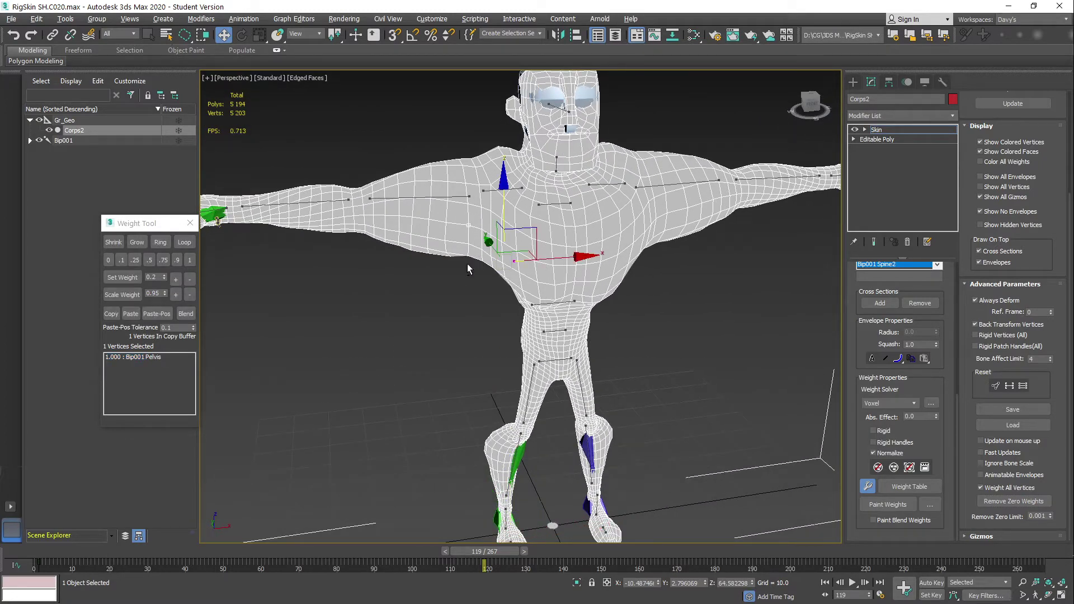
pyautogui.scroll(5, 459, 228)
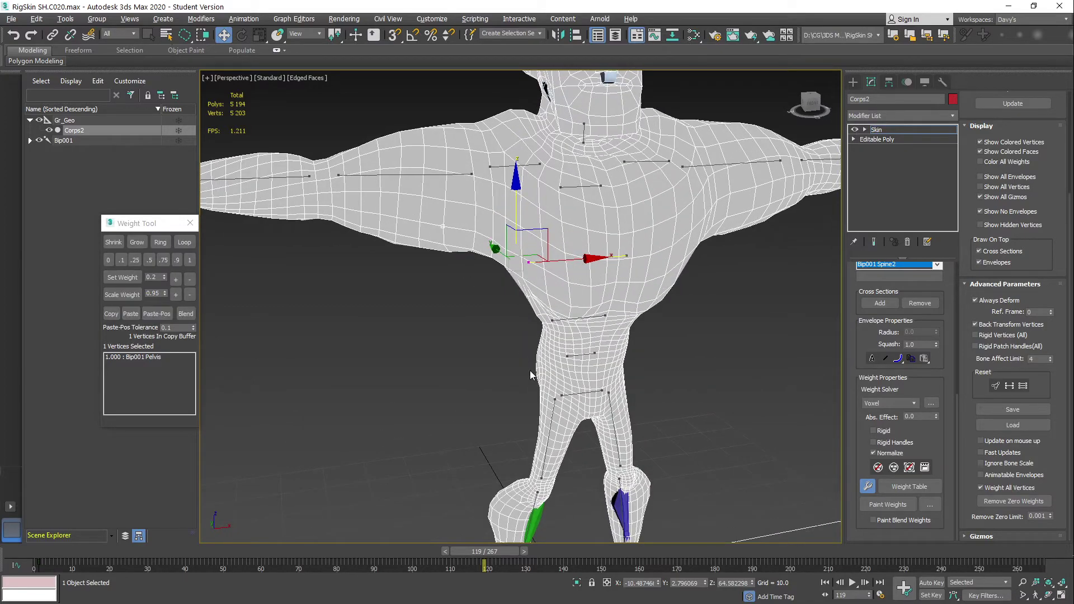
pyautogui.scroll(2, 531, 374)
pyautogui.moveTo(532, 376); pyautogui.dragTo(523, 316, button='middle')
pyautogui.scroll(4, 538, 321)
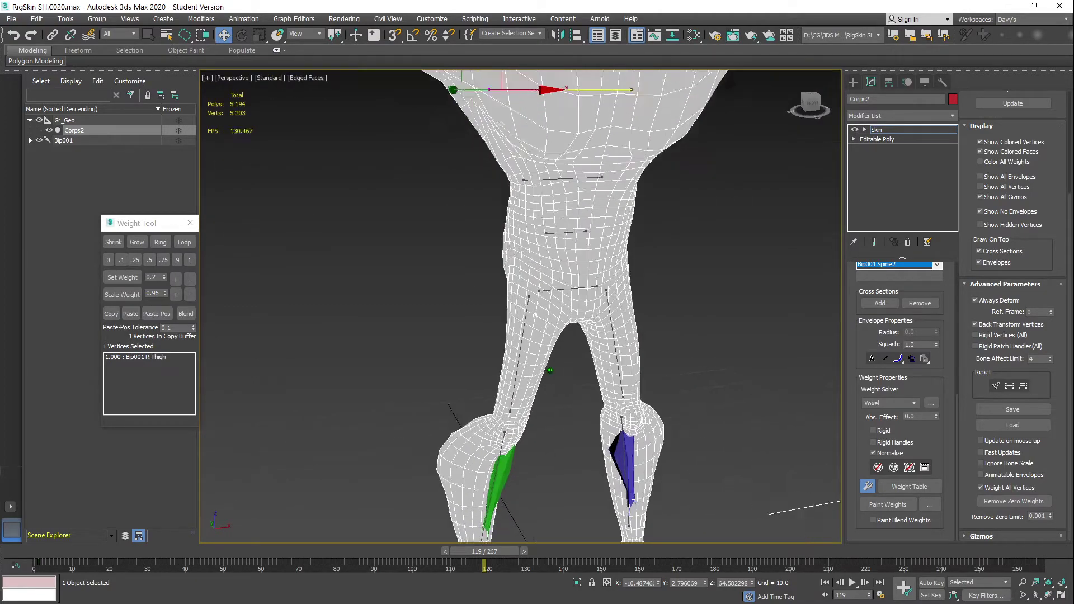
pyautogui.keyDown('alt'); pyautogui.moveTo(539, 285); pyautogui.dragTo(525, 275, button='middle'); pyautogui.keyUp('alt')
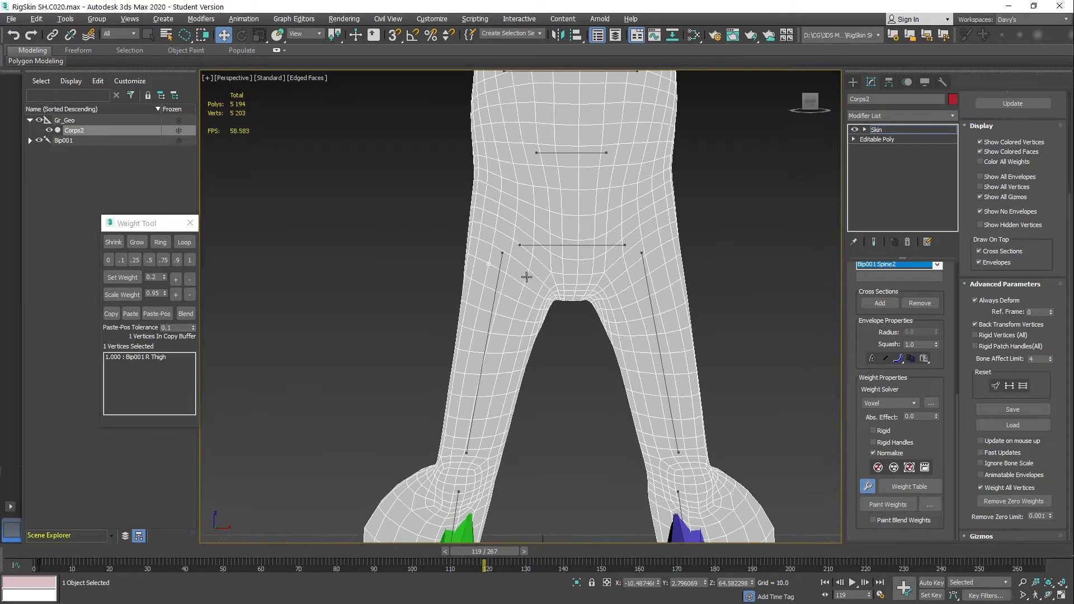
# Display the right thigh bone's weighted area and check a vertex at the top of the thigh near the hip
pyautogui.click(498, 278)
pyautogui.scroll(2, 505, 303)
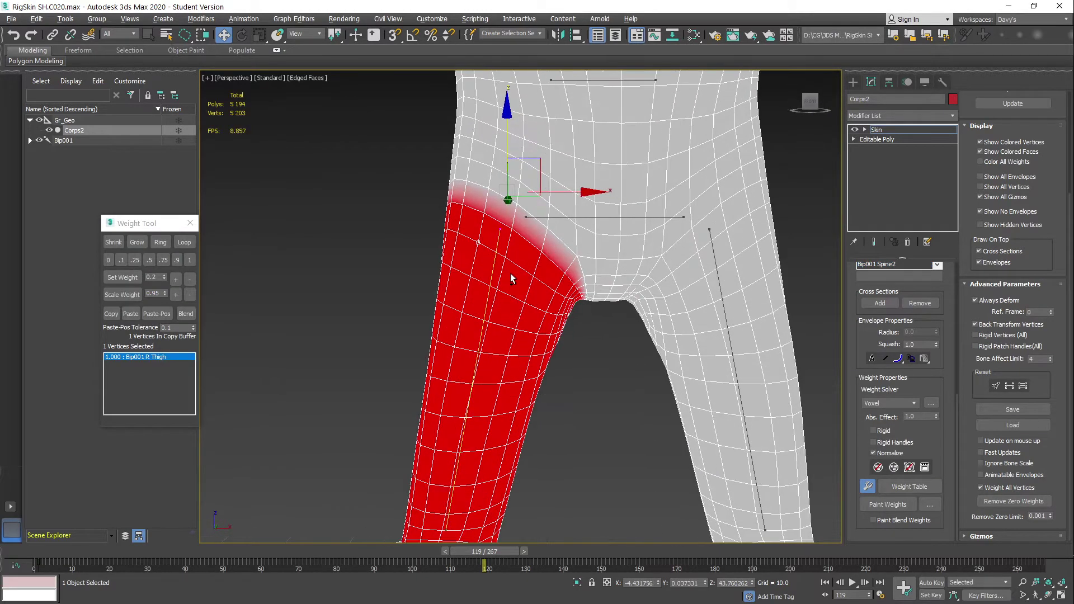
pyautogui.scroll(-1, 544, 336)
pyautogui.moveTo(544, 336); pyautogui.dragTo(556, 328, button='middle')
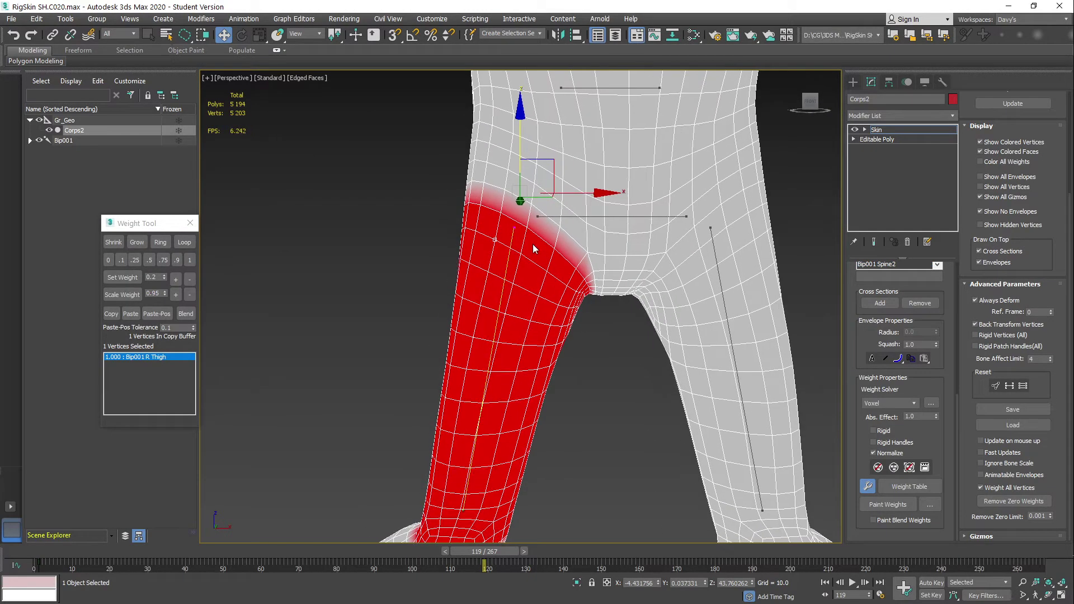
pyautogui.click(527, 228)
pyautogui.moveTo(480, 320); pyautogui.dragTo(498, 289, button='middle')
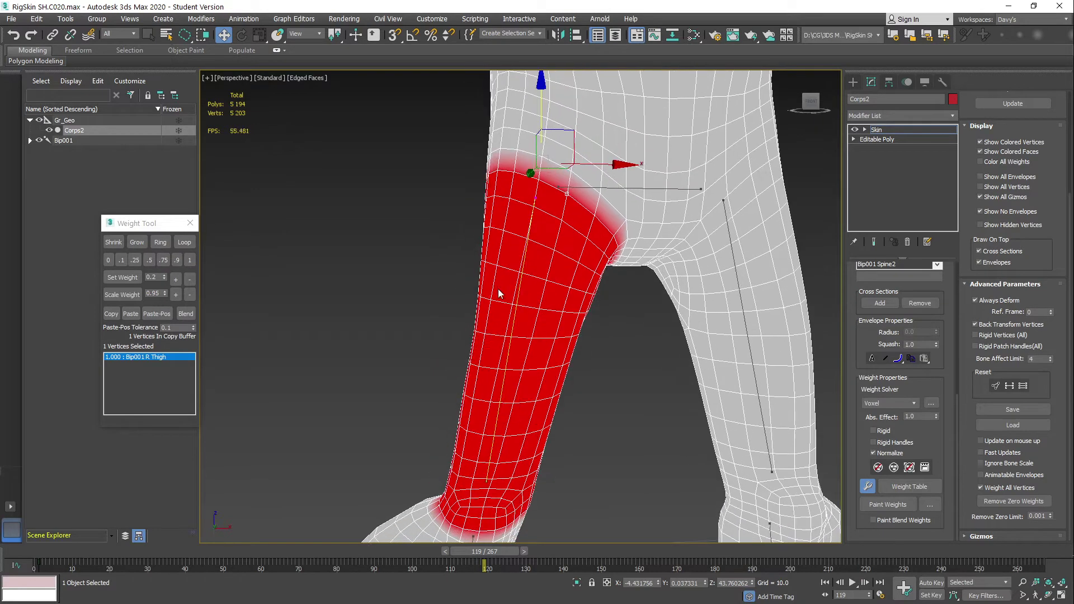
# Examine where the right thigh's weights end at the knee, including a vertex on that boundary
pyautogui.moveTo(522, 452); pyautogui.dragTo(531, 363, button='middle')
pyautogui.keyDown('alt'); pyautogui.moveTo(481, 400); pyautogui.dragTo(498, 408, button='middle'); pyautogui.keyUp('alt')
pyautogui.scroll(2, 503, 406)
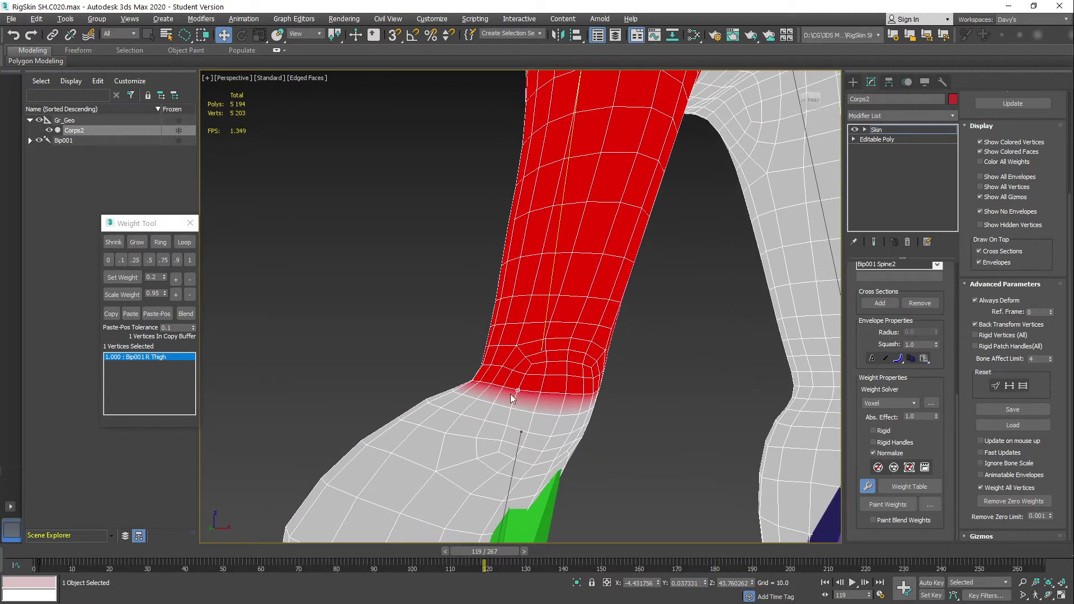
pyautogui.keyDown('alt'); pyautogui.moveTo(476, 398); pyautogui.dragTo(535, 429, button='middle'); pyautogui.keyUp('alt')
pyautogui.scroll(-1, 507, 404)
pyautogui.scroll(-1, 528, 377)
pyautogui.scroll(-3, 512, 414)
pyautogui.scroll(-1, 534, 431)
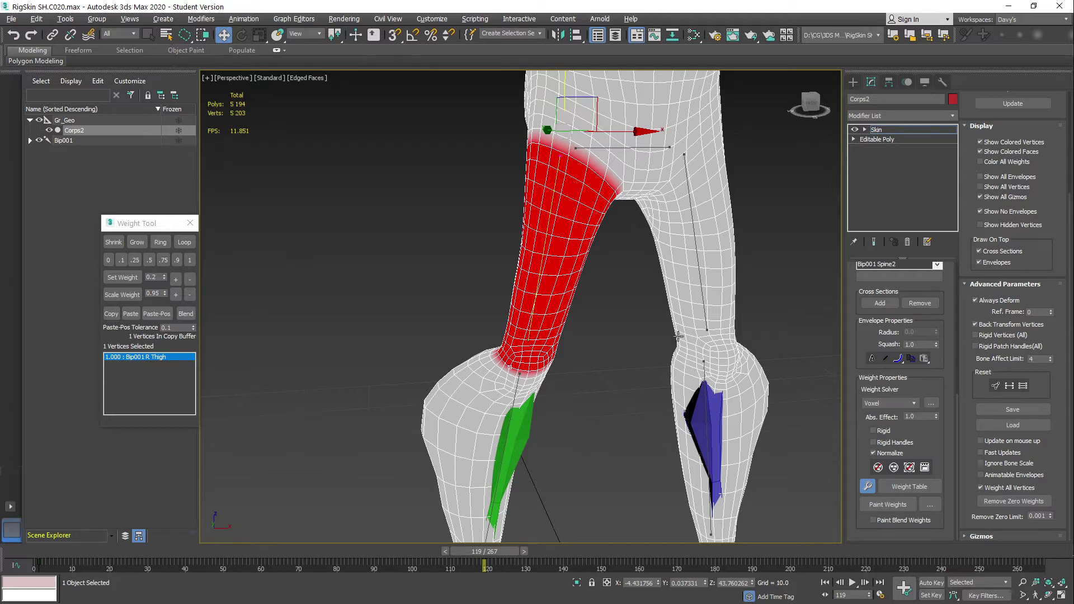
# Select the right toe bone, scrub to frame 126 to check the toe bend, and return to frame 121
pyautogui.keyDown('alt'); pyautogui.moveTo(534, 431); pyautogui.dragTo(583, 355, button='middle'); pyautogui.keyUp('alt')
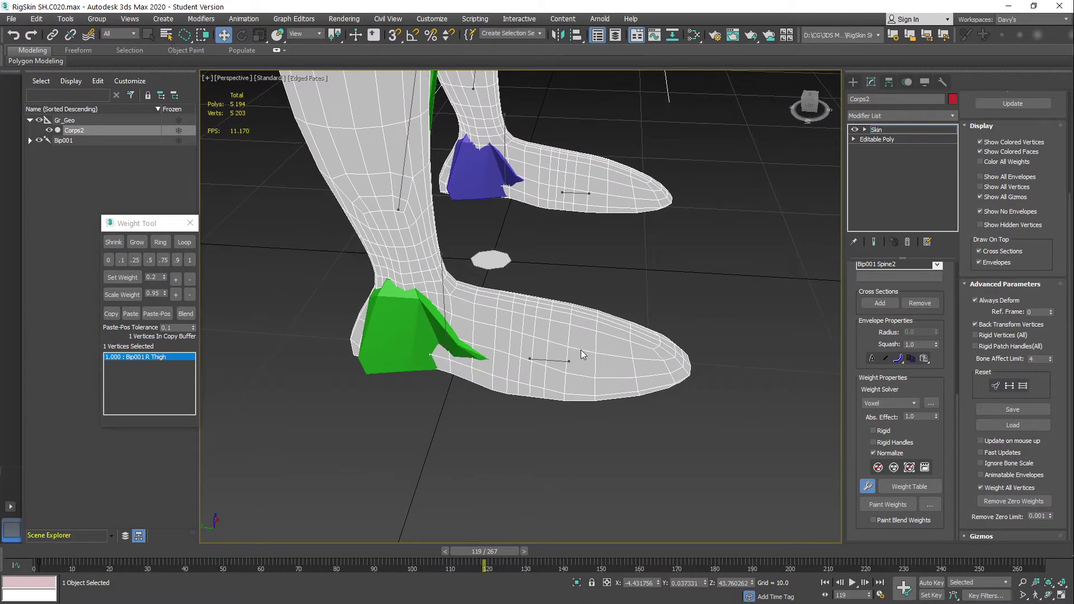
pyautogui.click(541, 361)
pyautogui.keyDown('alt'); pyautogui.moveTo(569, 359); pyautogui.dragTo(523, 381, button='middle'); pyautogui.keyUp('alt')
pyautogui.moveTo(486, 554); pyautogui.dragTo(511, 554)
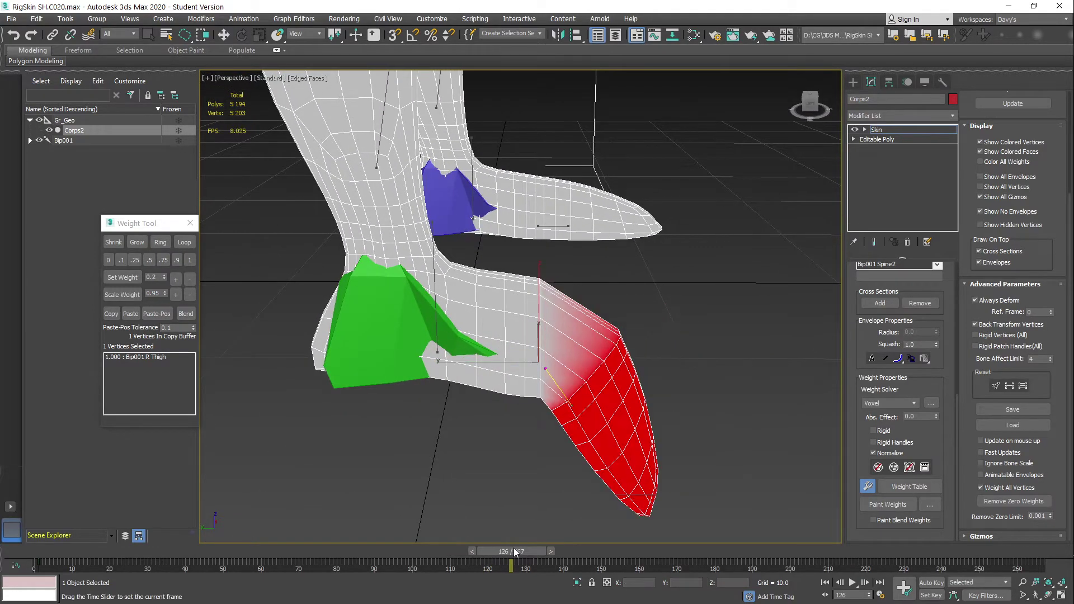
pyautogui.keyDown('alt'); pyautogui.moveTo(536, 521); pyautogui.dragTo(592, 405, button='middle'); pyautogui.keyUp('alt')
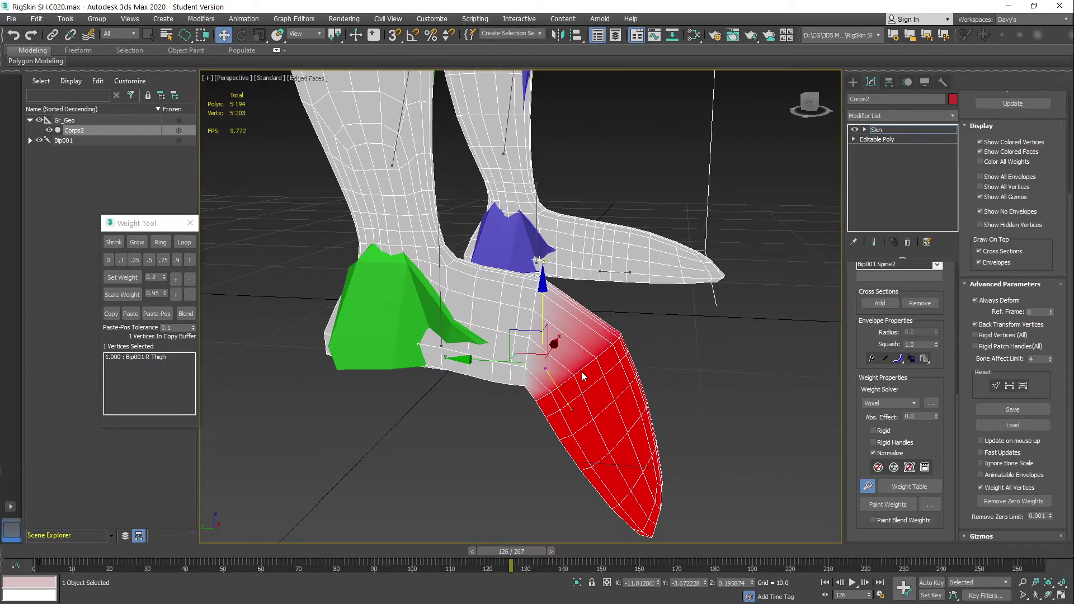
pyautogui.moveTo(505, 547); pyautogui.dragTo(491, 554)
pyautogui.press('w')
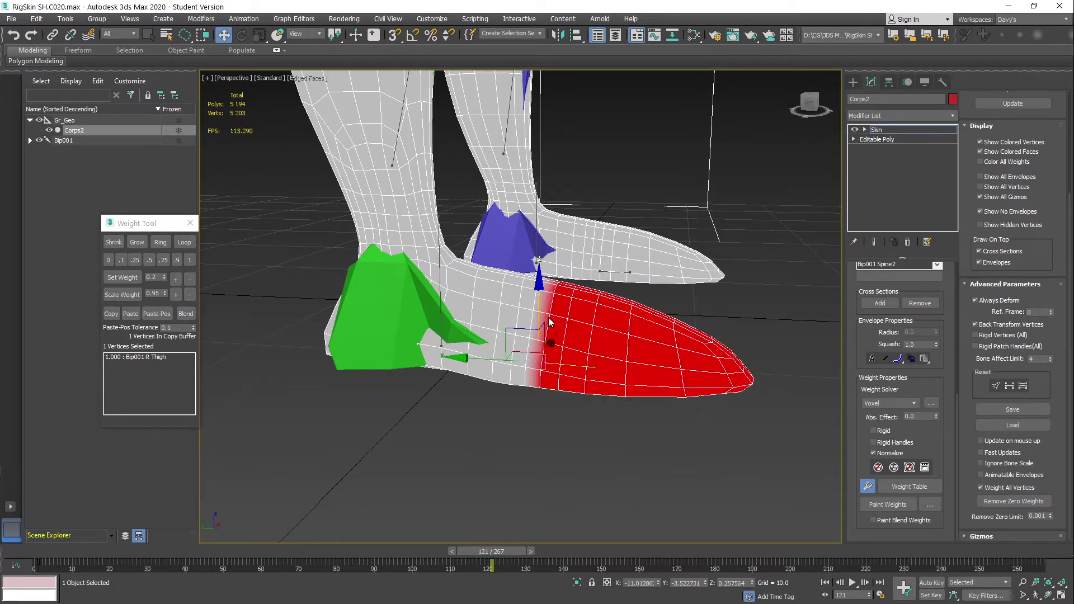
# Select two vertices at the right foot's toe boundary and extend them to the full edge loop around the foot
pyautogui.scroll(5, 549, 312)
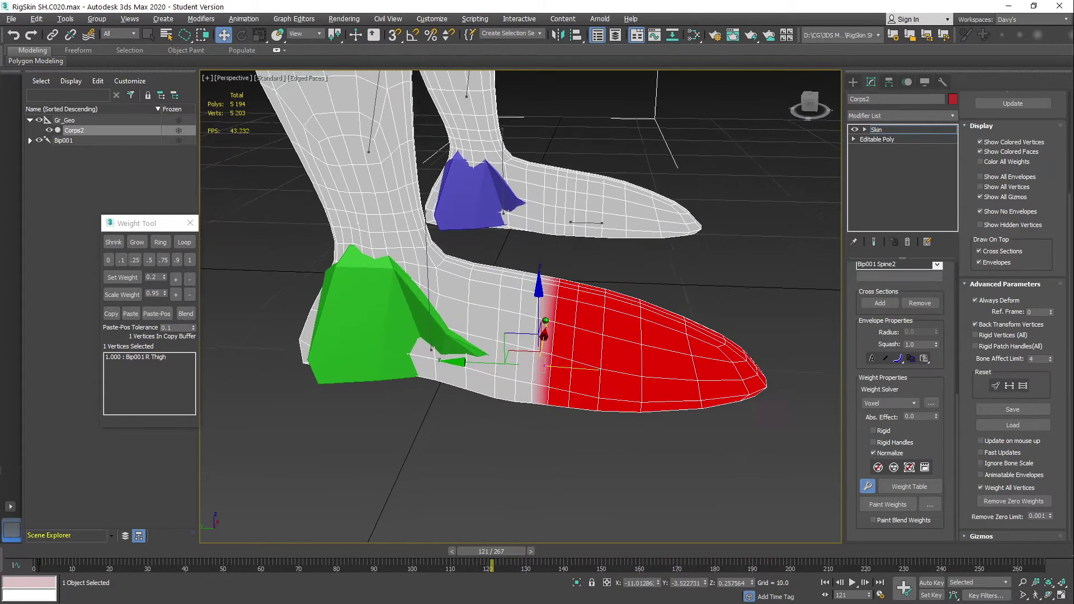
pyautogui.keyDown('alt'); pyautogui.moveTo(565, 294); pyautogui.dragTo(557, 317, button='middle'); pyautogui.keyUp('alt')
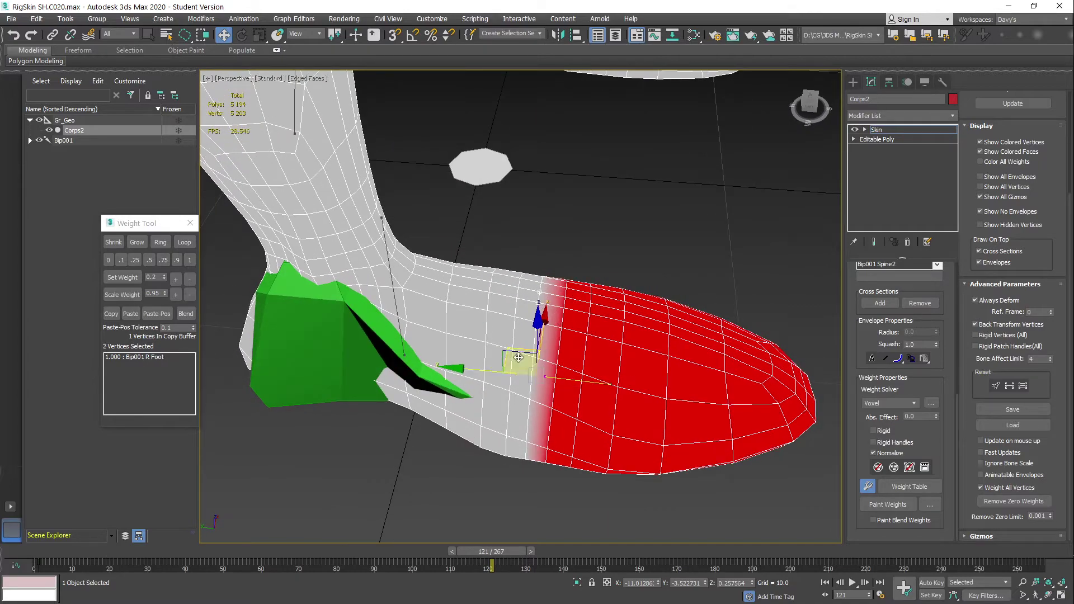
pyautogui.click(184, 242)
pyautogui.keyDown('alt'); pyautogui.moveTo(643, 340); pyautogui.dragTo(427, 274, button='middle'); pyautogui.keyUp('alt')
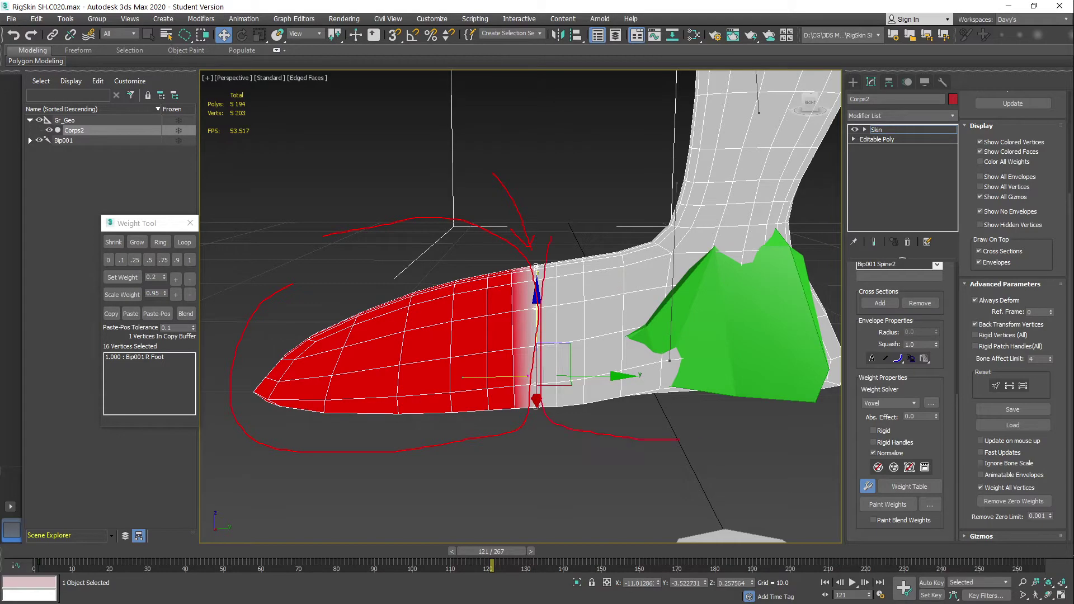
# Move the Weight Tool window into the viewport beside the right foot and frame the selected toe boundary loop
pyautogui.press('Escape')
pyautogui.moveTo(363, 206)
pyautogui.keyDown('alt'); pyautogui.mouseDown(button='middle')
pyautogui.moveTo(534, 251)
pyautogui.moveTo(561, 284)
pyautogui.moveTo(586, 267)
pyautogui.moveTo(558, 265)
pyautogui.moveTo(551, 276)
pyautogui.mouseUp(button='middle'); pyautogui.keyUp('alt')
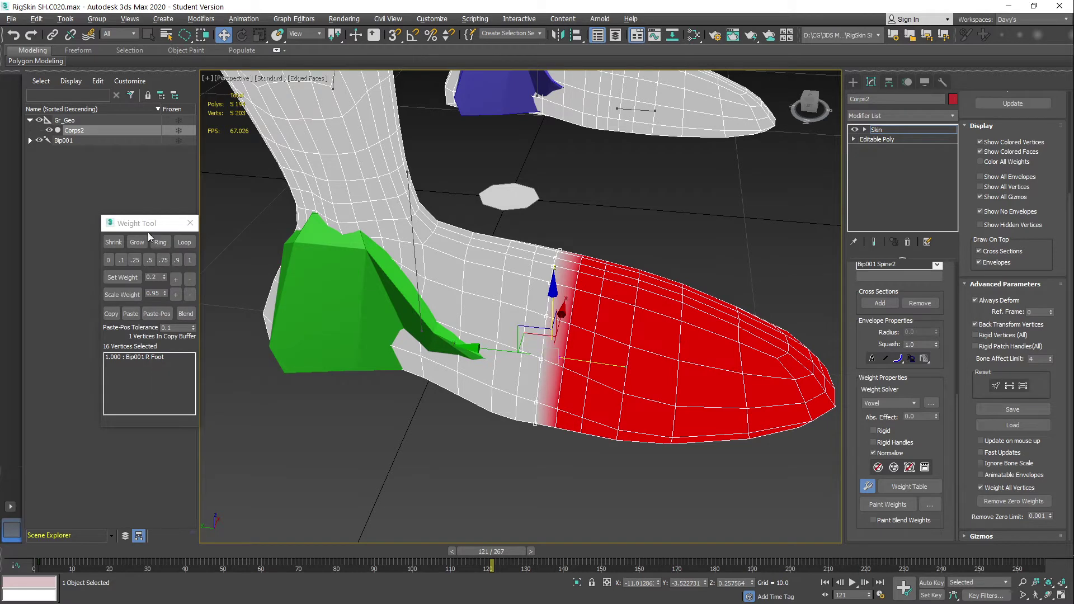
pyautogui.moveTo(148, 232); pyautogui.dragTo(336, 312)
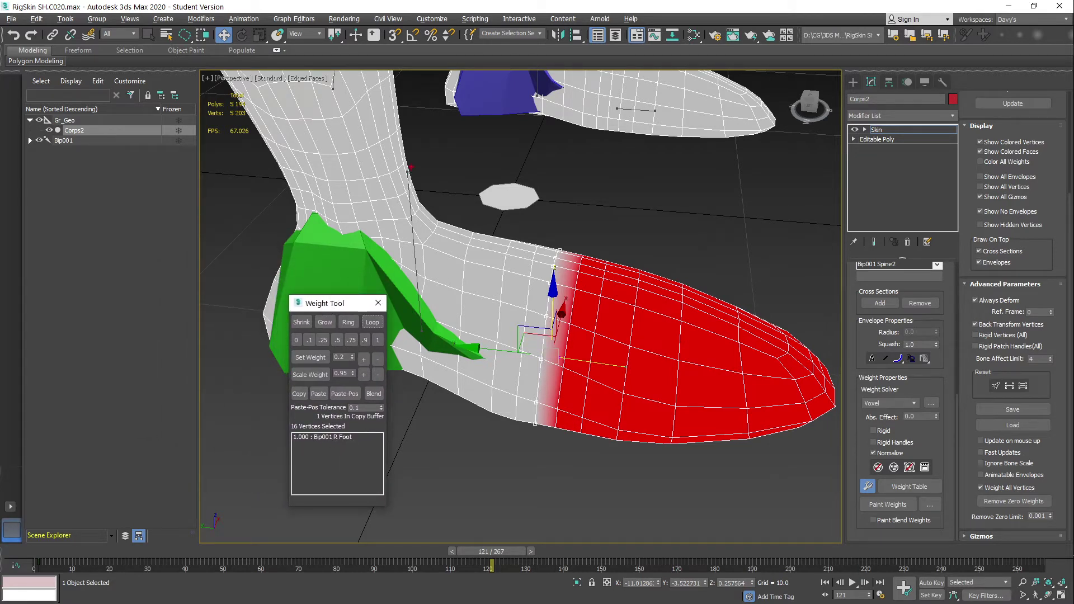
pyautogui.press('Escape')
pyautogui.keyDown('alt'); pyautogui.moveTo(522, 307); pyautogui.dragTo(526, 278, button='middle'); pyautogui.keyUp('alt')
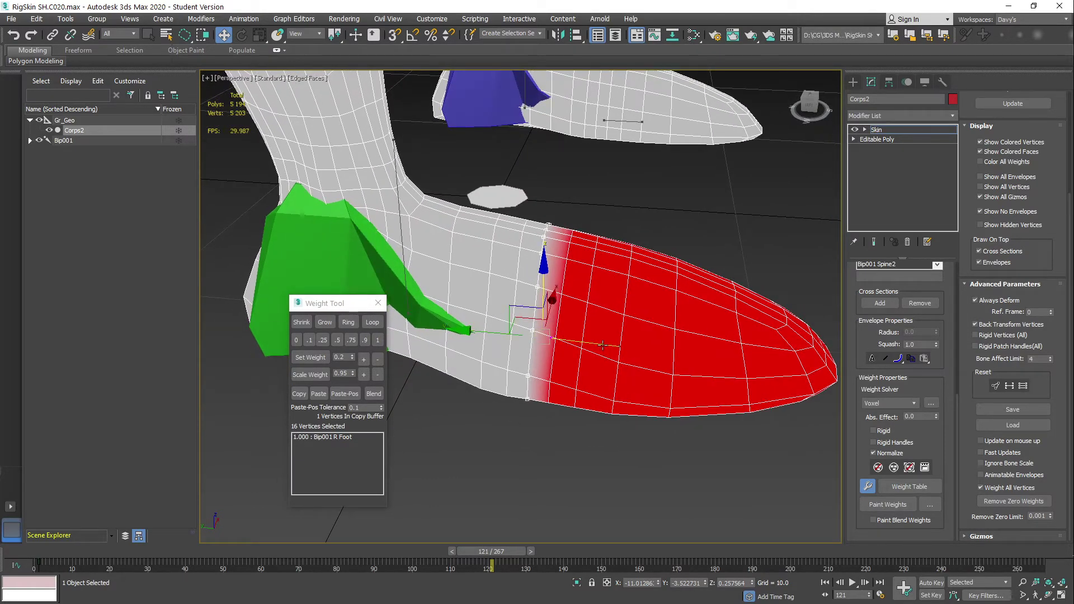
# Try blending the weights of the selected loop at the right toe boundary, and undo the blend
pyautogui.click(372, 393)
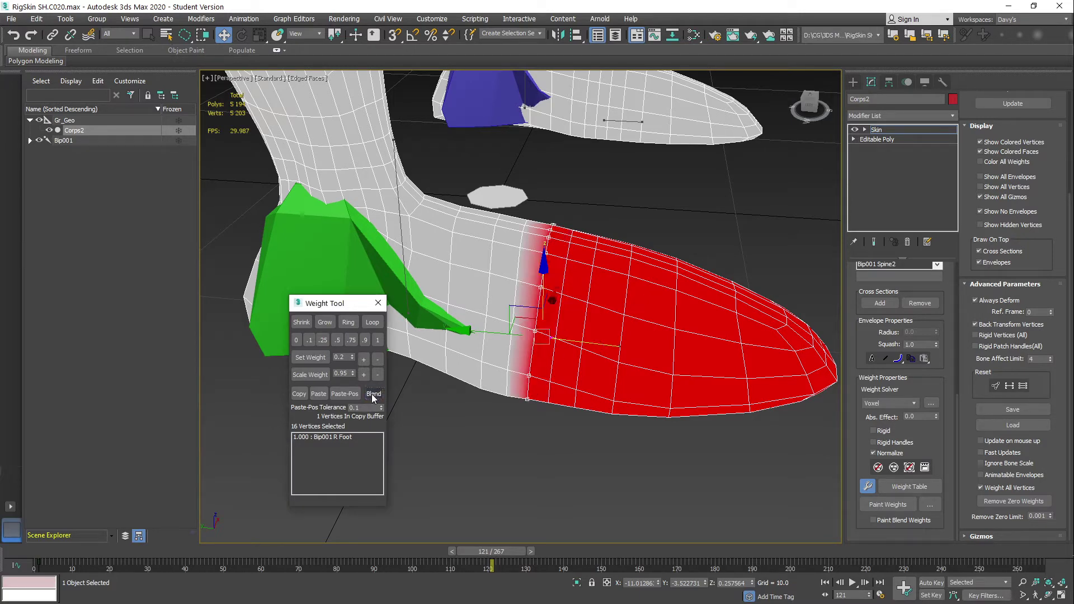
pyautogui.keyDown('alt'); pyautogui.moveTo(582, 279); pyautogui.dragTo(599, 300, button='middle'); pyautogui.keyUp('alt')
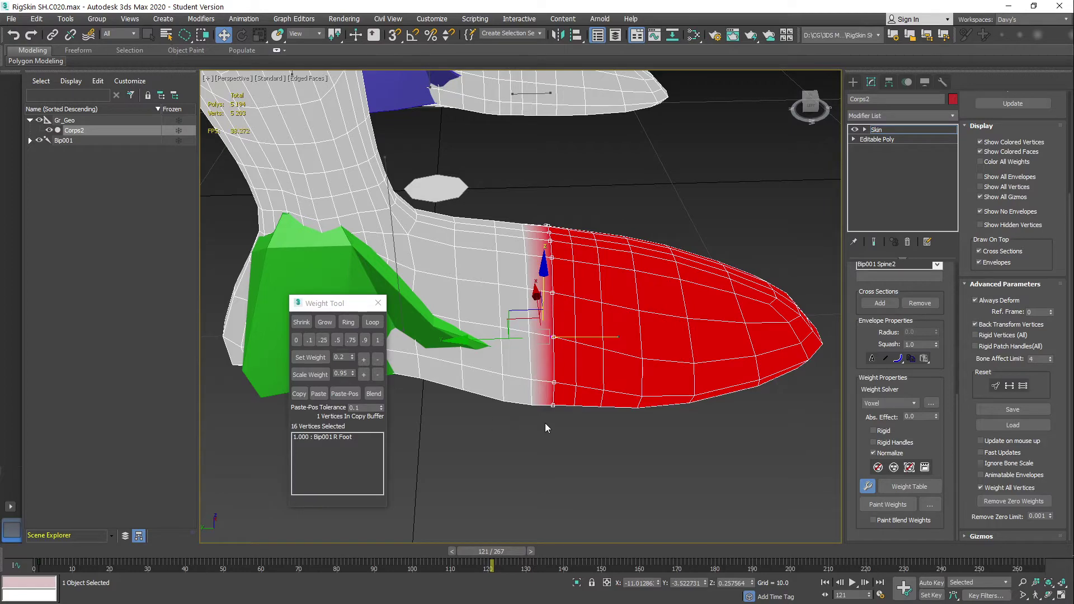
pyautogui.moveTo(573, 336)
pyautogui.keyDown('alt'); pyautogui.mouseDown(button='middle')
pyautogui.moveTo(570, 280)
pyautogui.moveTo(556, 318)
pyautogui.moveTo(584, 336)
pyautogui.mouseUp(button='middle'); pyautogui.keyUp('alt')
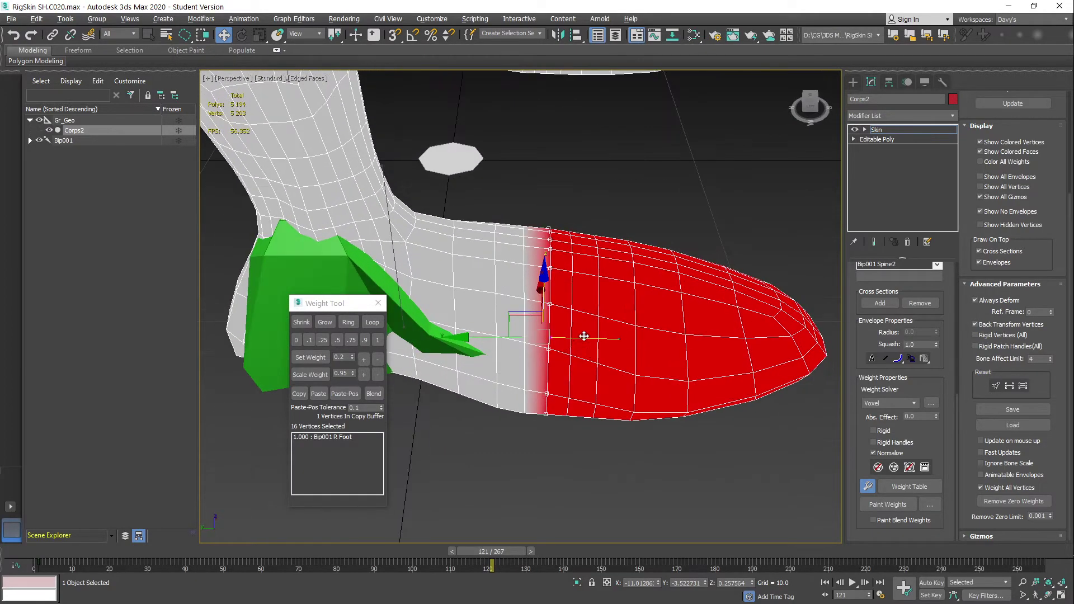
pyautogui.hotkey('ctrl', 'z')
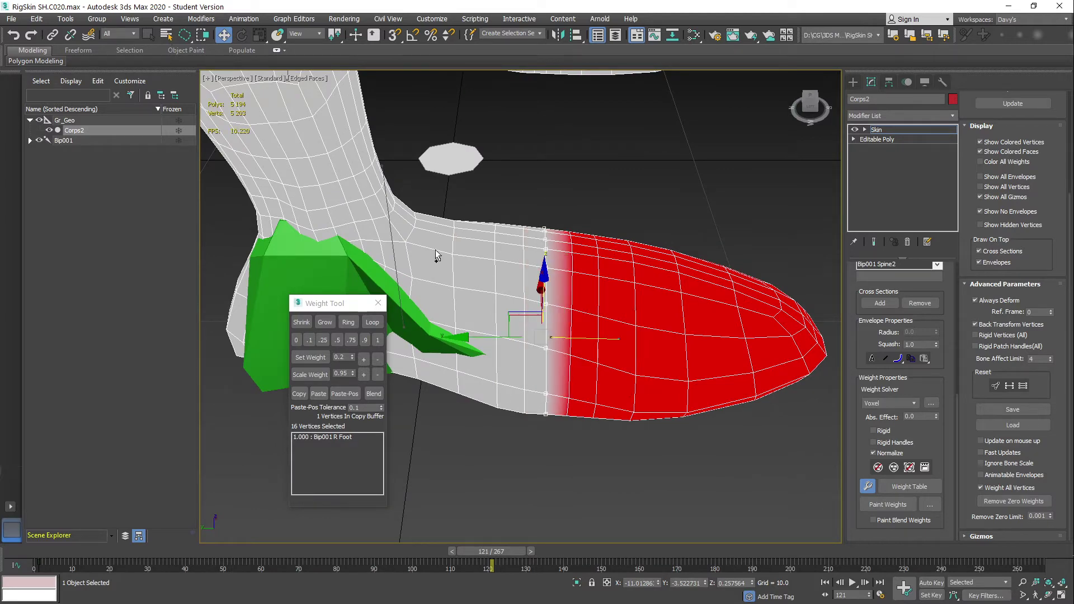
# Check the right foot bone's weights, reselect the right toe bone, and set the boundary loop's toe weight to 0.5
pyautogui.keyDown('alt'); pyautogui.moveTo(514, 335); pyautogui.dragTo(400, 244, button='middle'); pyautogui.keyUp('alt')
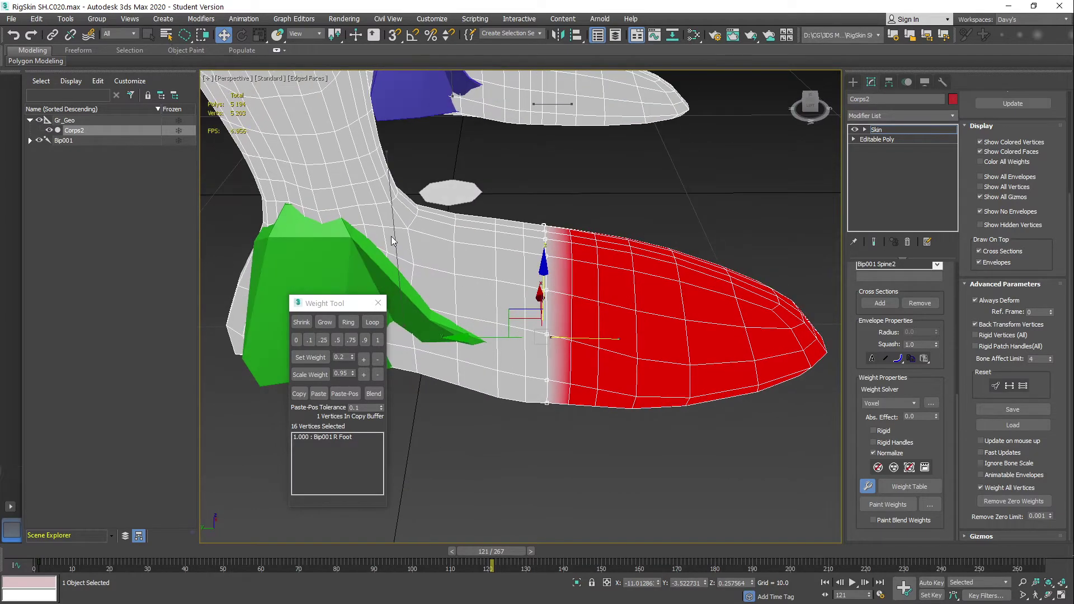
pyautogui.click(397, 239)
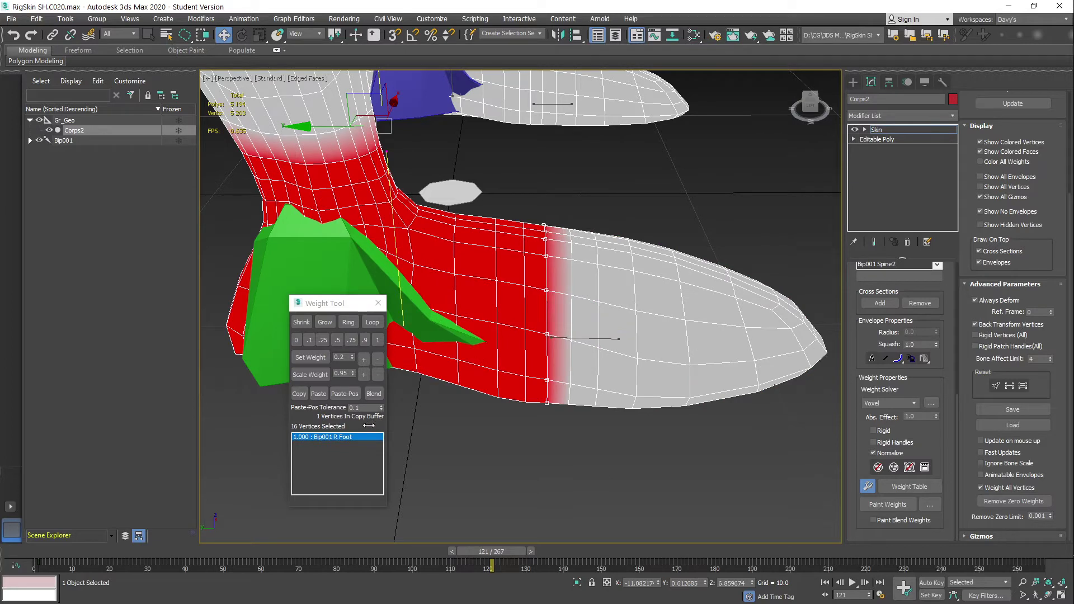
pyautogui.click(375, 395)
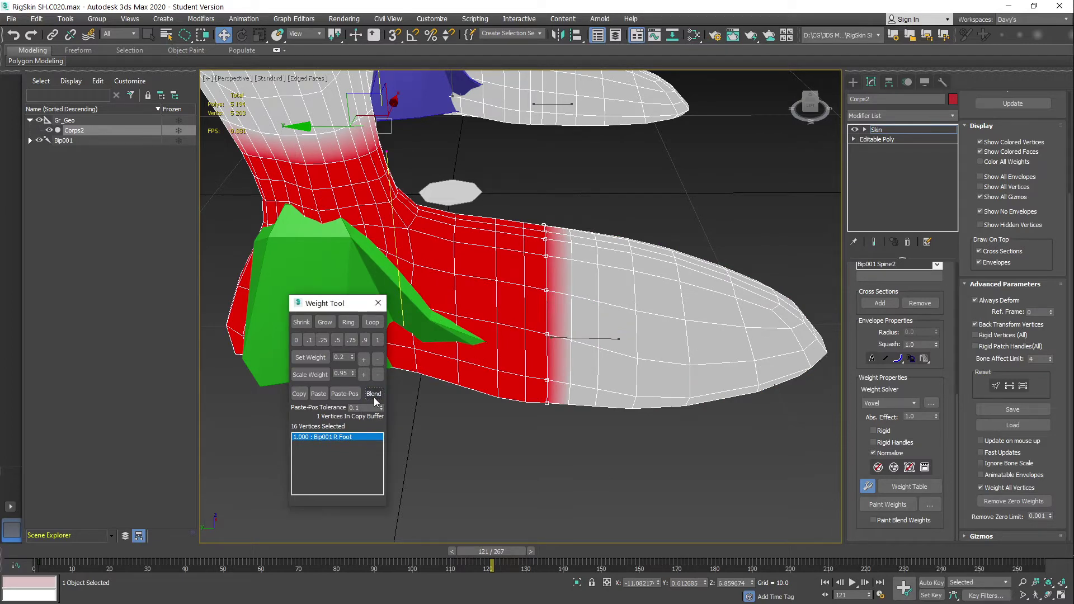
pyautogui.click(590, 339)
pyautogui.keyDown('alt'); pyautogui.moveTo(554, 317); pyautogui.dragTo(561, 312, button='middle'); pyautogui.keyUp('alt')
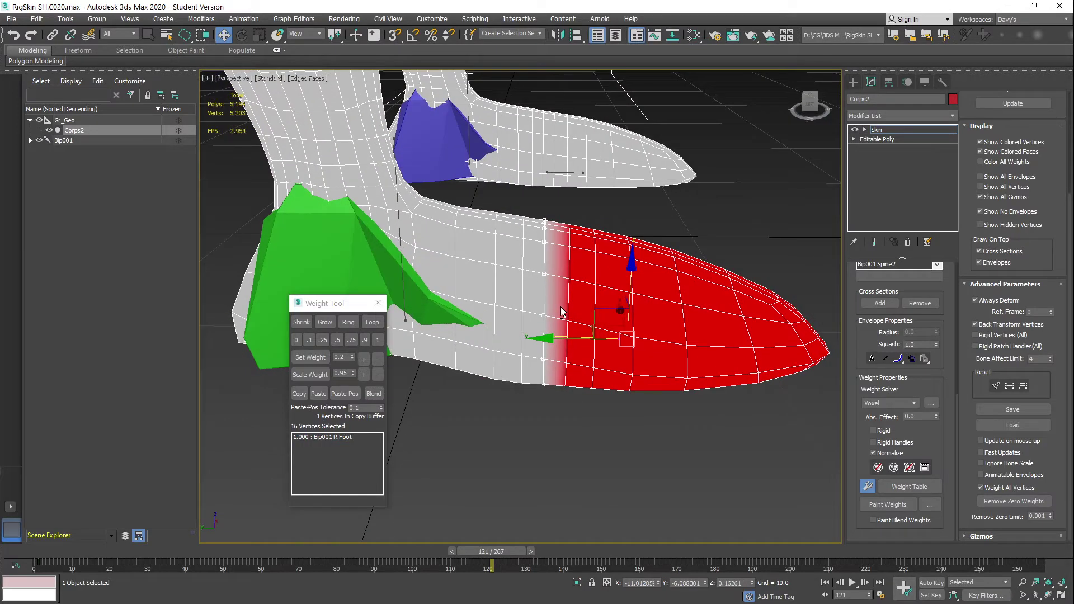
pyautogui.click(337, 340)
# Scrub to frame 136, compare the toe bend with and without the 0.5 weight, and return to frame 121
pyautogui.keyDown('alt'); pyautogui.moveTo(660, 408); pyautogui.dragTo(577, 414, button='middle'); pyautogui.keyUp('alt')
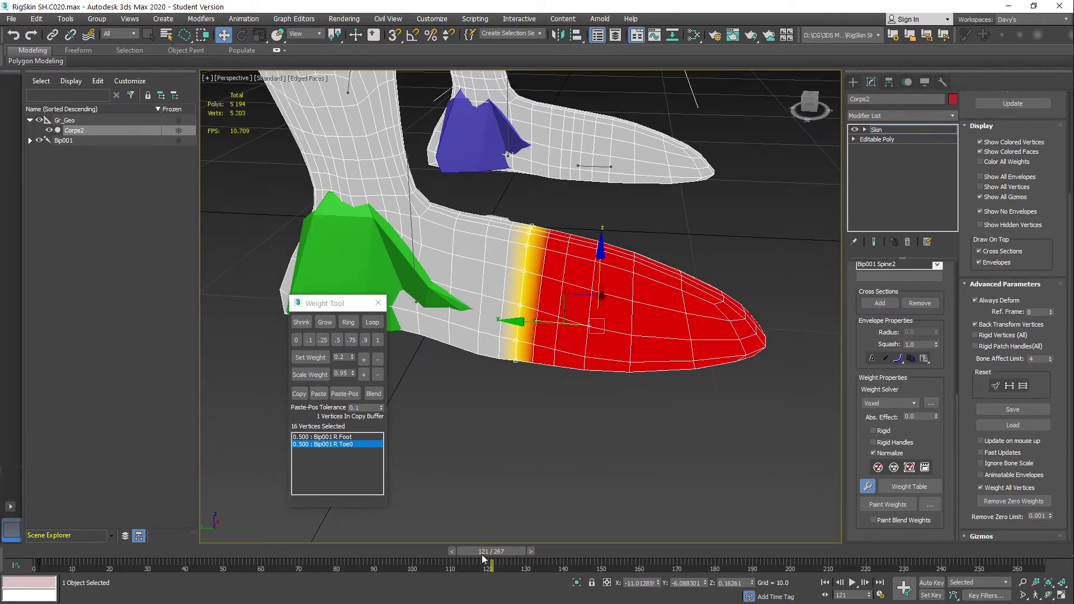
pyautogui.moveTo(482, 554); pyautogui.dragTo(539, 543)
pyautogui.hotkey('ctrl', 'z')
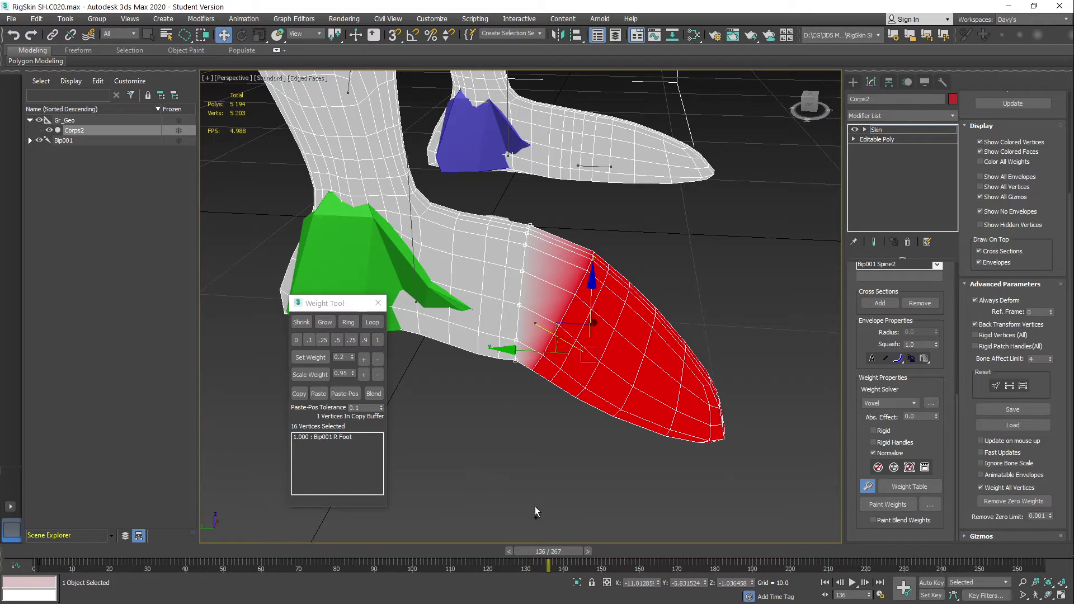
pyautogui.hotkey('ctrl', 'y')
pyautogui.moveTo(518, 549); pyautogui.dragTo(481, 551)
# Grow the boundary loop selection by one row on each side, try blending its weights, and undo the blending
pyautogui.click(325, 323)
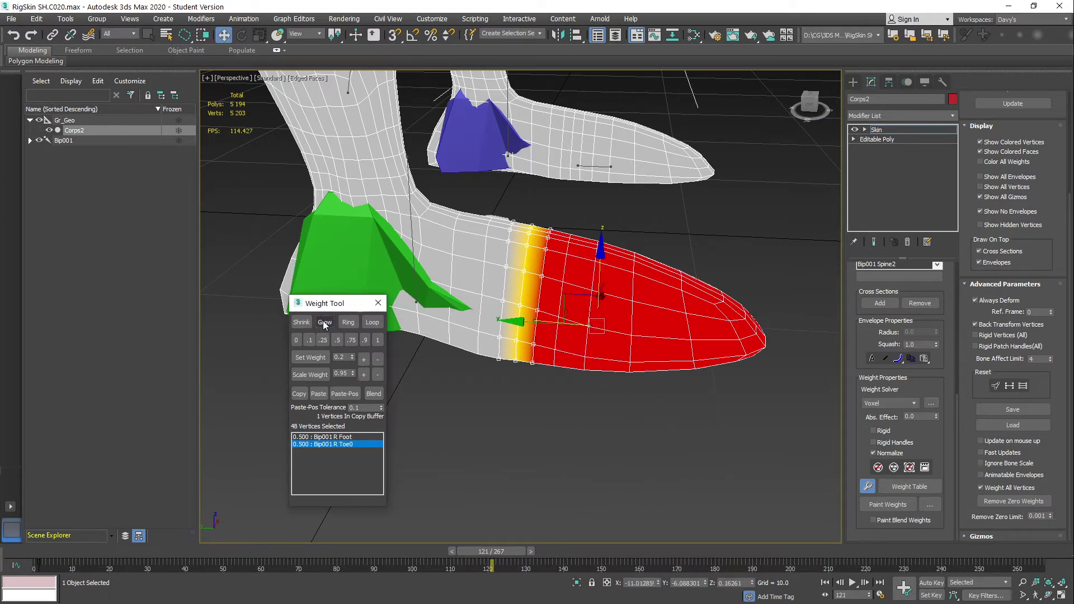
pyautogui.keyDown('alt'); pyautogui.moveTo(505, 329); pyautogui.dragTo(499, 318, button='middle'); pyautogui.keyUp('alt')
pyautogui.click(377, 394)
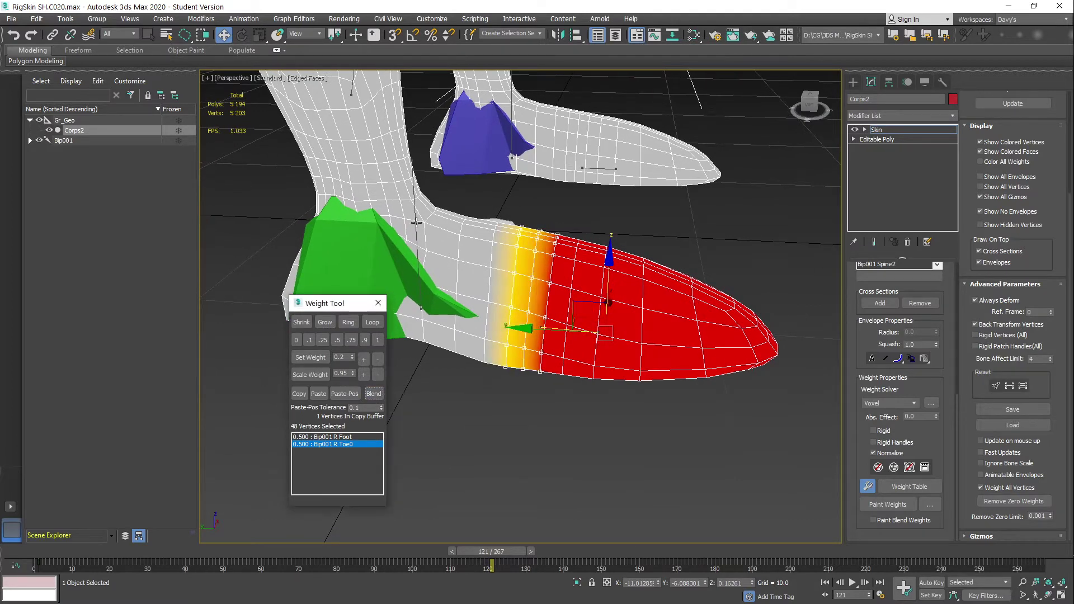
pyautogui.click(372, 437)
pyautogui.click(373, 395)
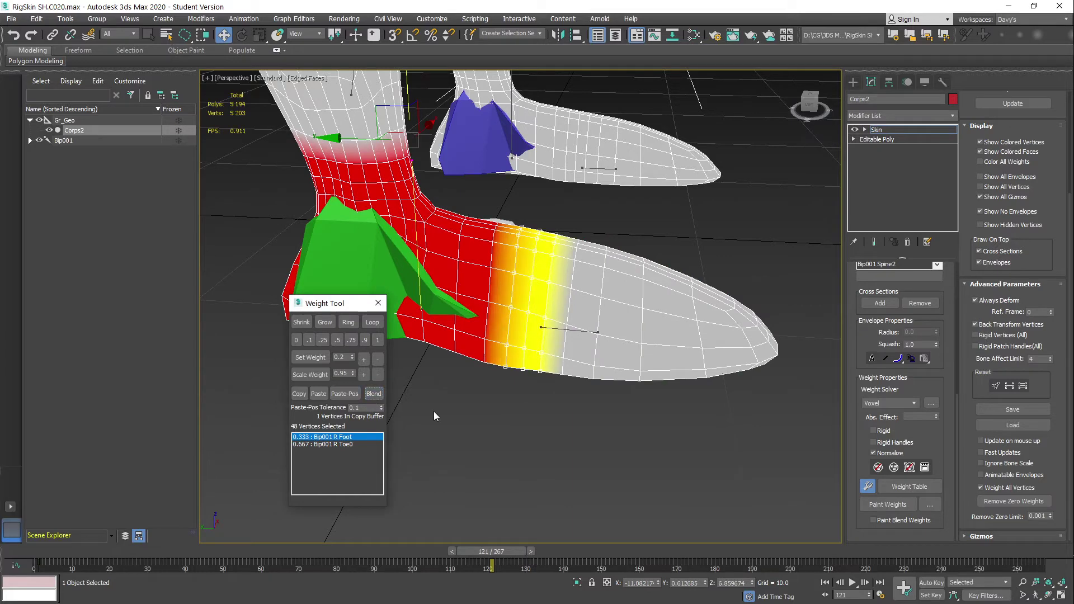
pyautogui.hotkey('ctrl', 'z')
pyautogui.hotkey('ctrl', 'z')
pyautogui.hotkey('ctrl', 'z')
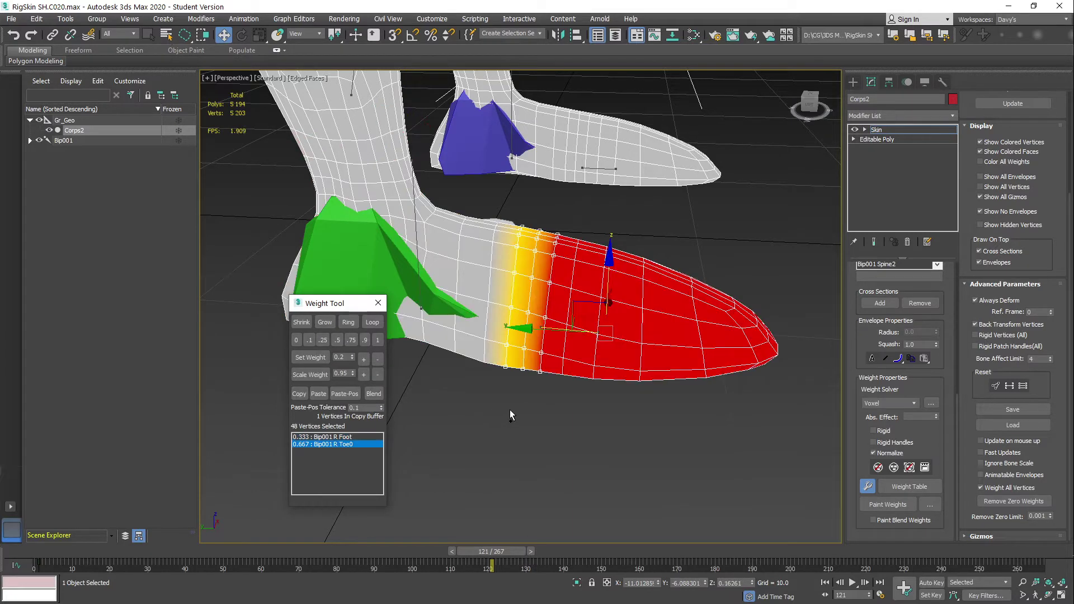
# Scrub to frame 139, clear the vertex selection, and activate Paint Weights for the right toe bone
pyautogui.moveTo(495, 552); pyautogui.dragTo(566, 553)
pyautogui.click(636, 436)
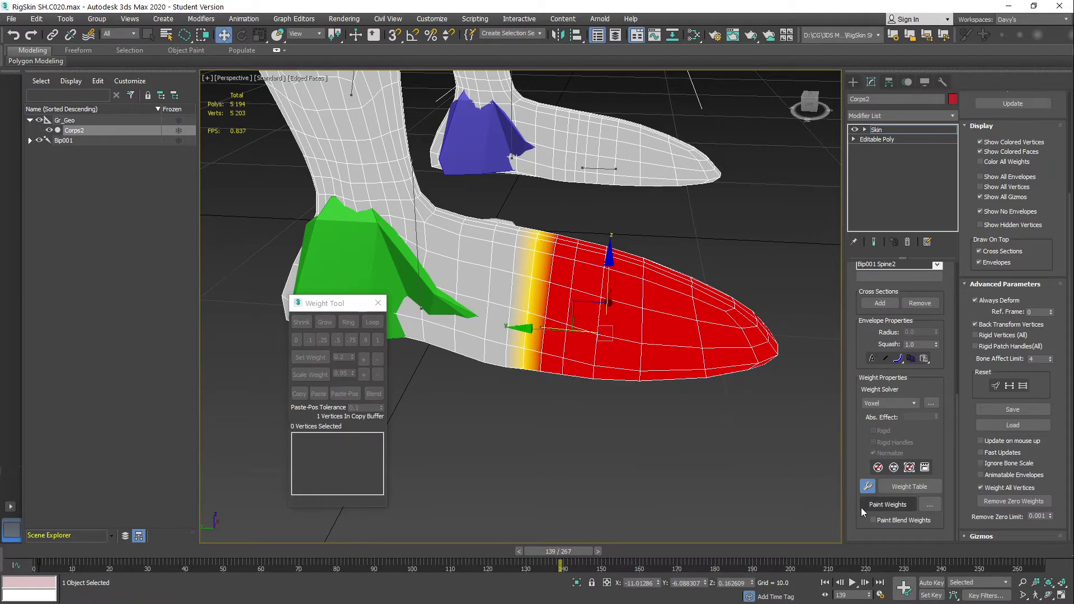
pyautogui.click(886, 505)
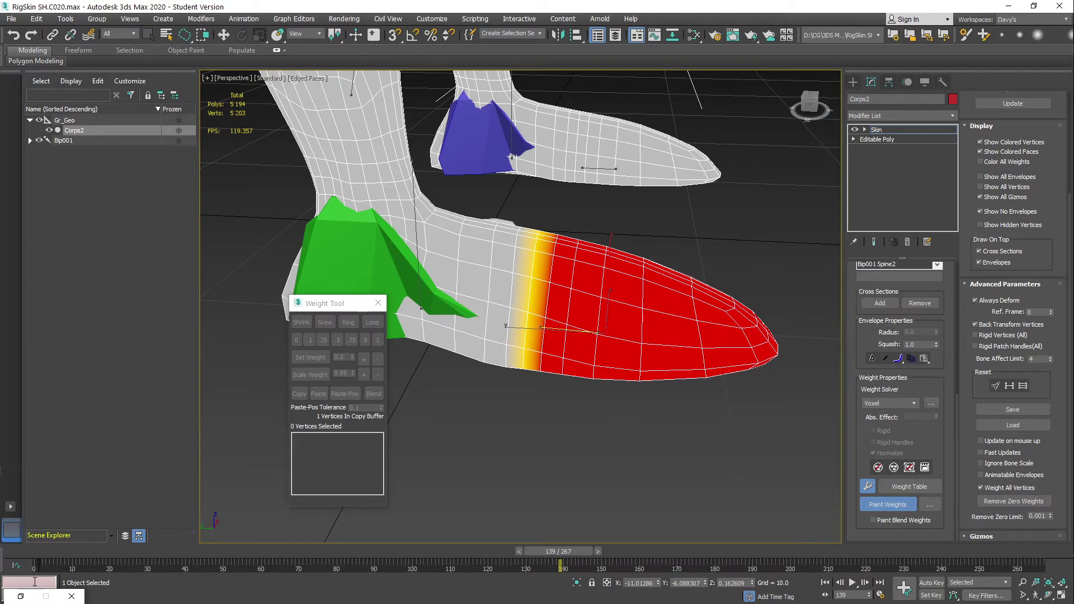
# Restore the Painter Options window, examine the brush strength, size and falloff settings, and minimize it
pyautogui.click(20, 597)
pyautogui.moveTo(195, 307)
pyautogui.mouseDown()
pyautogui.moveTo(233, 309)
pyautogui.moveTo(791, 121)
pyautogui.moveTo(815, 102)
pyautogui.mouseUp()
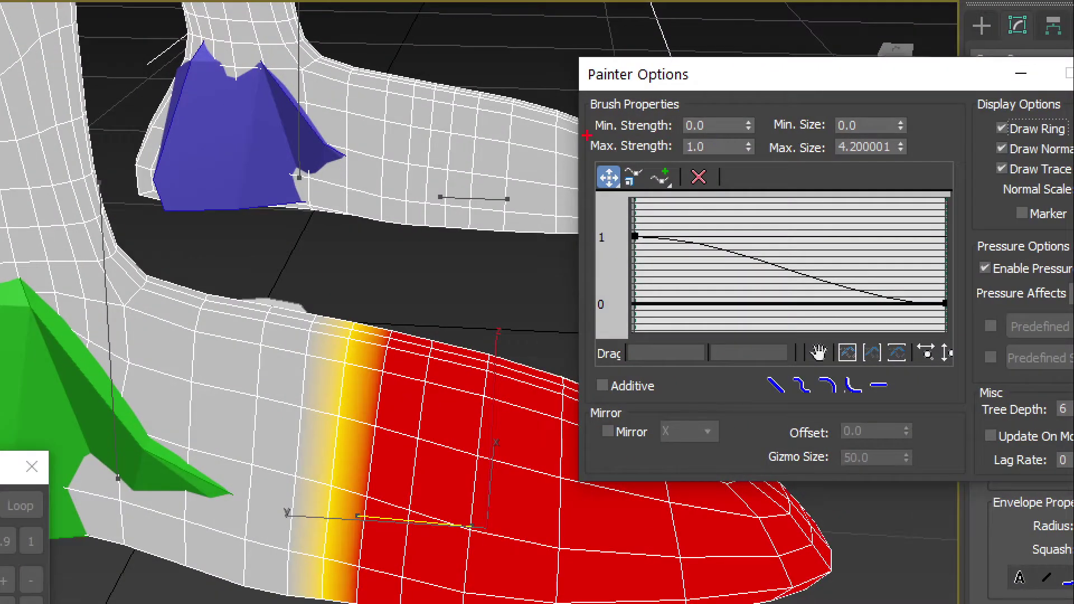
pyautogui.moveTo(587, 135); pyautogui.dragTo(772, 172)
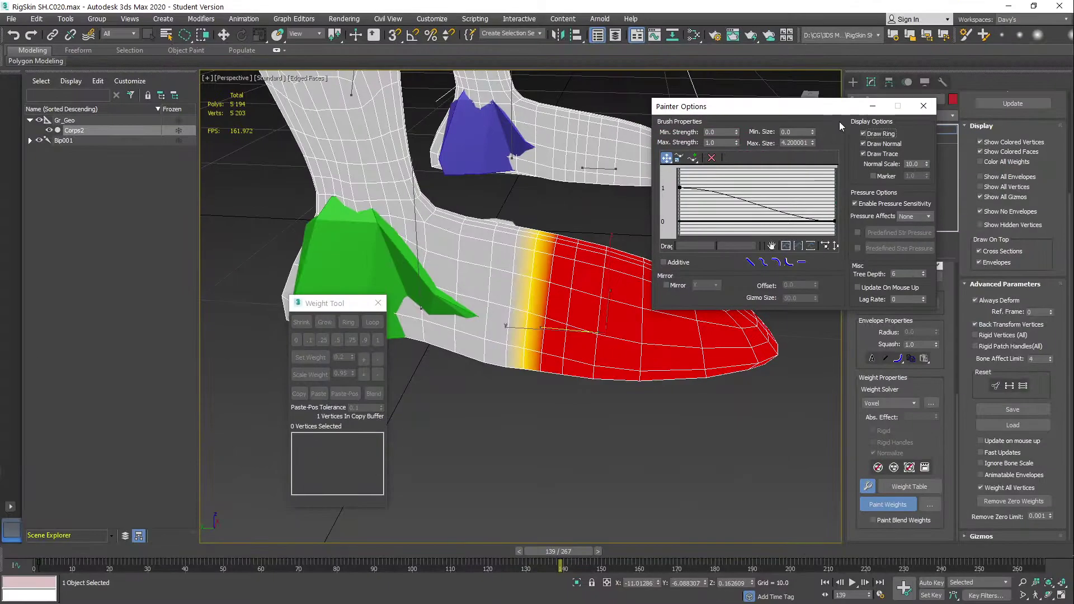
pyautogui.click(872, 107)
# Scrub to frame 144, try painting toe weight over the bent toe crease, and undo the stroke
pyautogui.scroll(3, 551, 276)
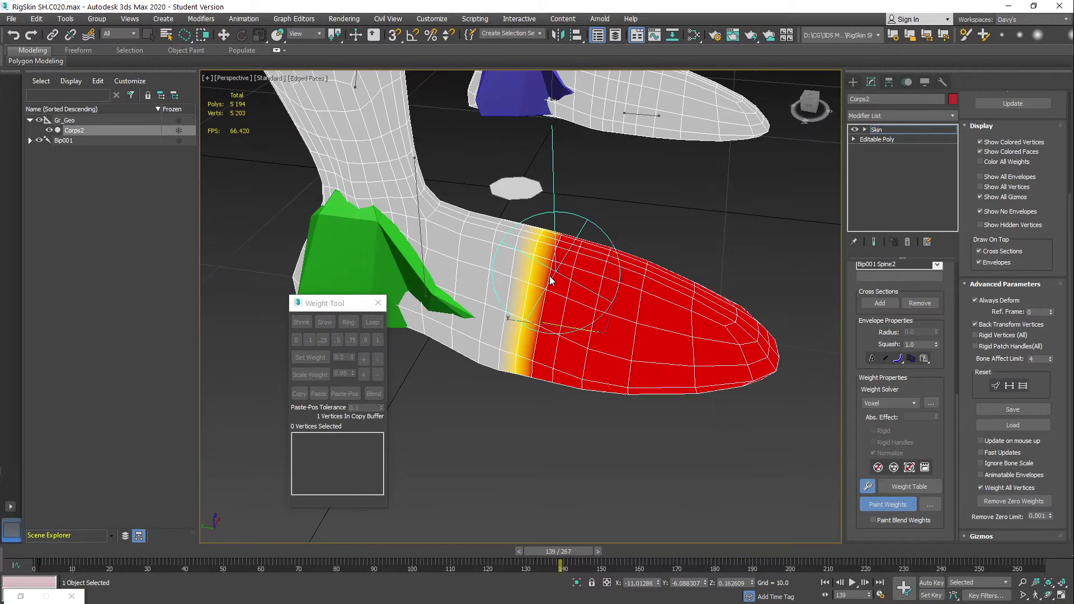
pyautogui.moveTo(543, 282)
pyautogui.mouseDown(button='middle')
pyautogui.moveTo(593, 267)
pyautogui.moveTo(572, 268)
pyautogui.mouseUp(button='middle')
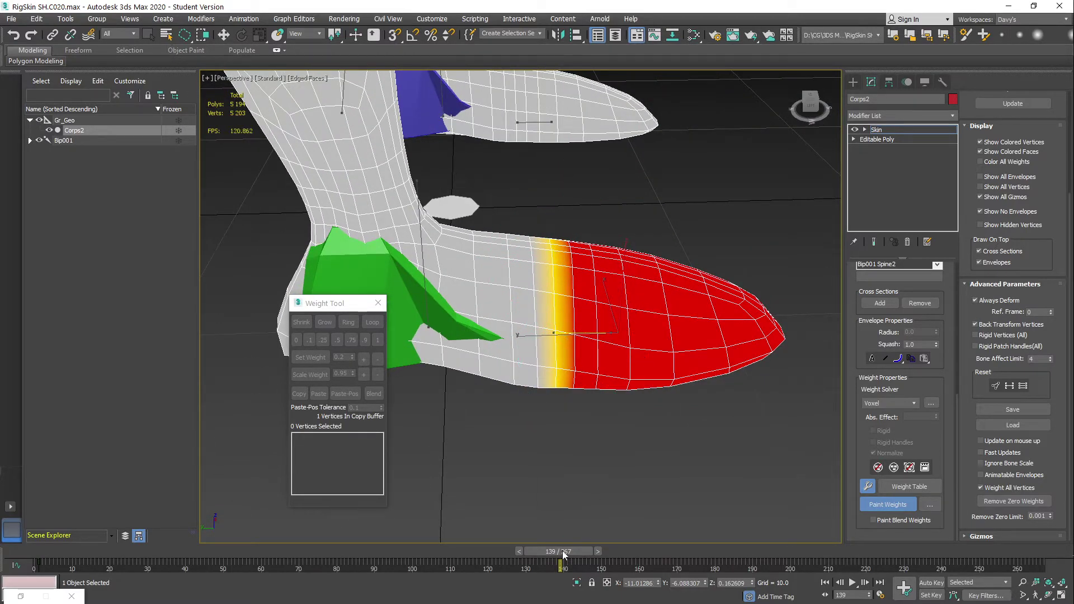
pyautogui.moveTo(562, 551)
pyautogui.mouseDown()
pyautogui.moveTo(576, 549)
pyautogui.moveTo(537, 550)
pyautogui.moveTo(592, 546)
pyautogui.moveTo(580, 543)
pyautogui.mouseUp()
pyautogui.press('p')
pyautogui.keyDown('alt'); pyautogui.moveTo(588, 298); pyautogui.dragTo(584, 319, button='middle'); pyautogui.keyUp('alt')
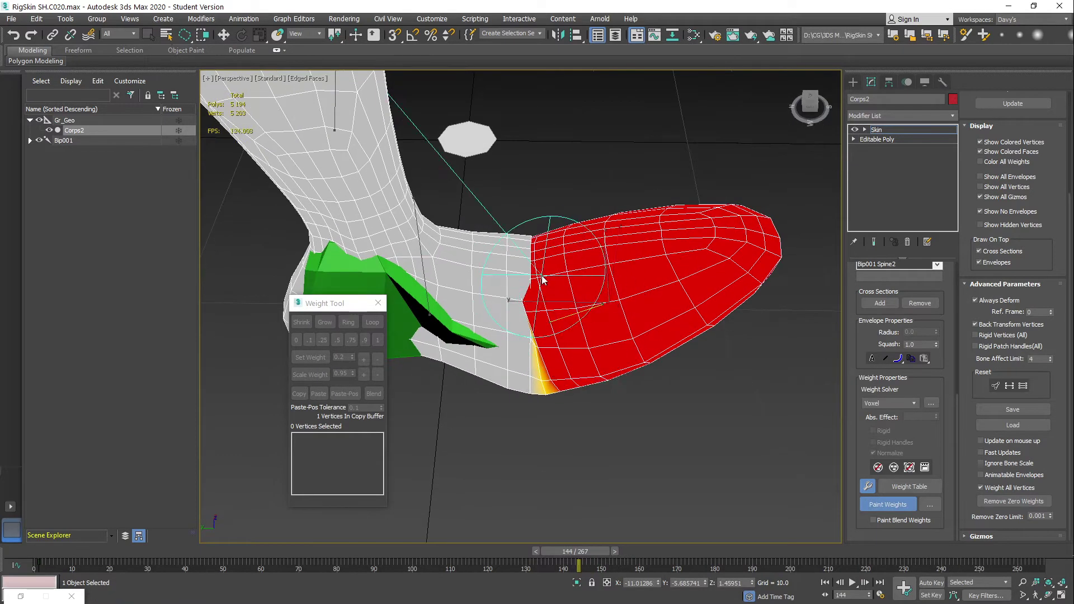
pyautogui.moveTo(539, 274); pyautogui.dragTo(542, 281)
pyautogui.keyDown('alt'); pyautogui.moveTo(569, 319); pyautogui.dragTo(613, 317, button='middle'); pyautogui.keyUp('alt')
pyautogui.hotkey('ctrl', 'z')
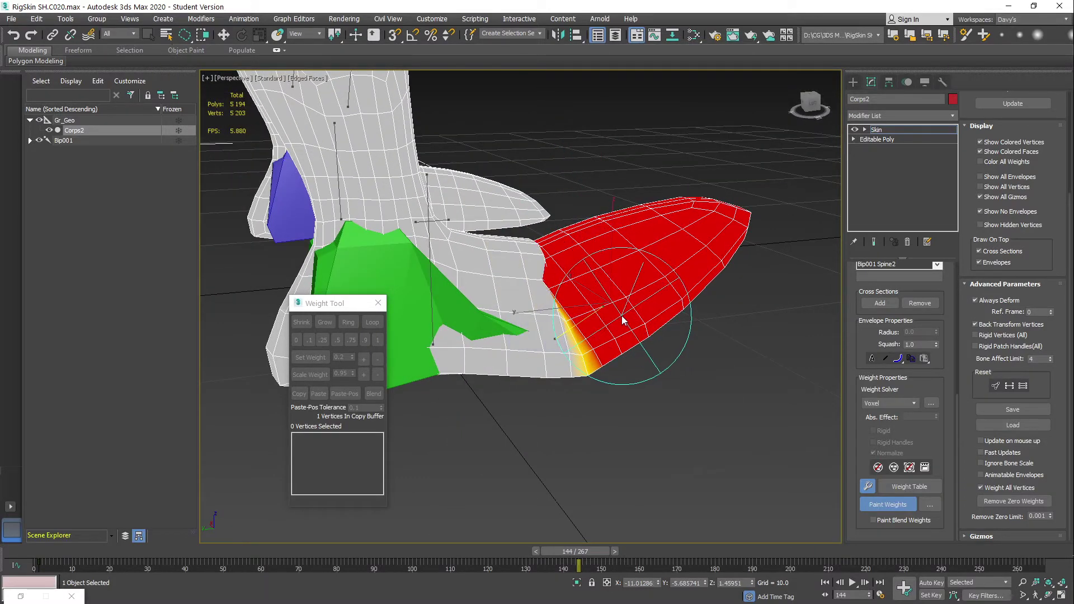
pyautogui.hotkey('ctrl', 'z')
pyautogui.hotkey('ctrl', 'z')
pyautogui.keyDown('alt'); pyautogui.moveTo(622, 370); pyautogui.dragTo(646, 399, button='middle'); pyautogui.keyUp('alt')
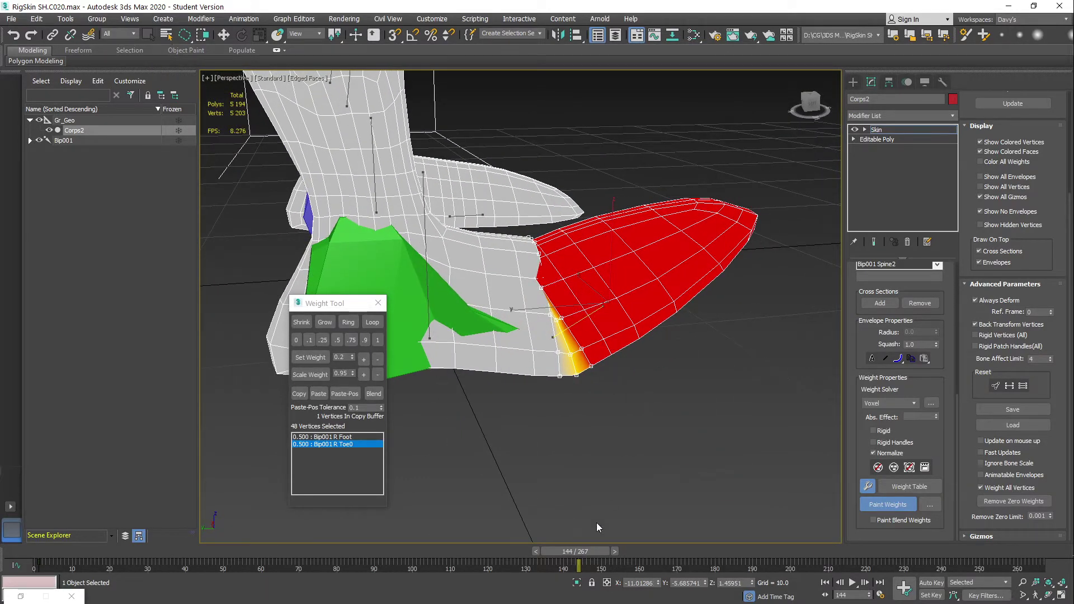
# At frame 143, paint right toe bone weight onto the foot vertices just behind the toe boundary on both sides
pyautogui.moveTo(575, 553); pyautogui.dragTo(572, 553)
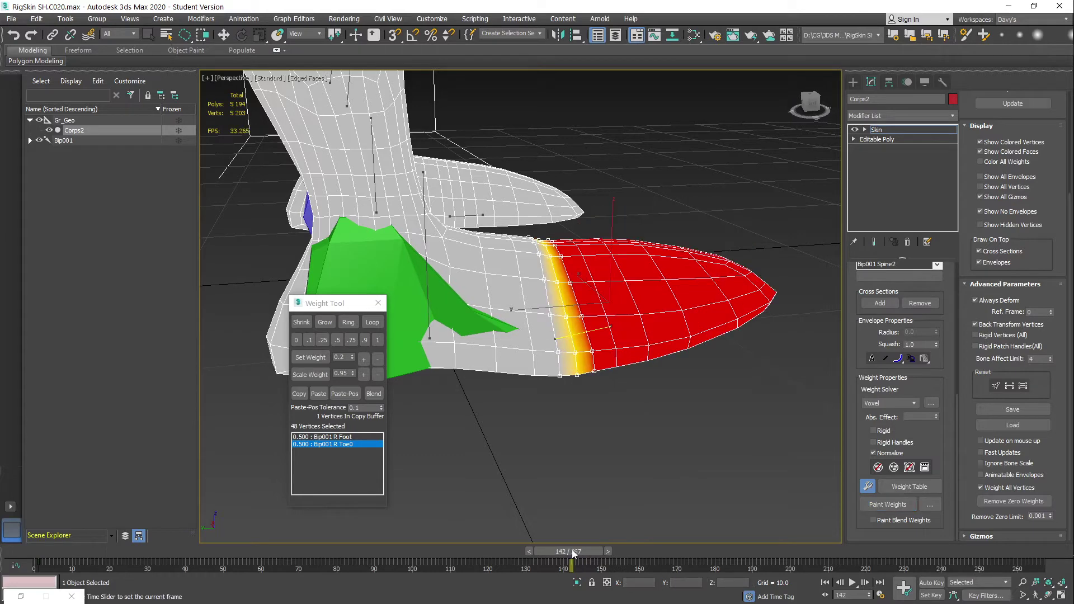
pyautogui.keyDown('alt'); pyautogui.moveTo(611, 309); pyautogui.dragTo(581, 338, button='middle'); pyautogui.keyUp('alt')
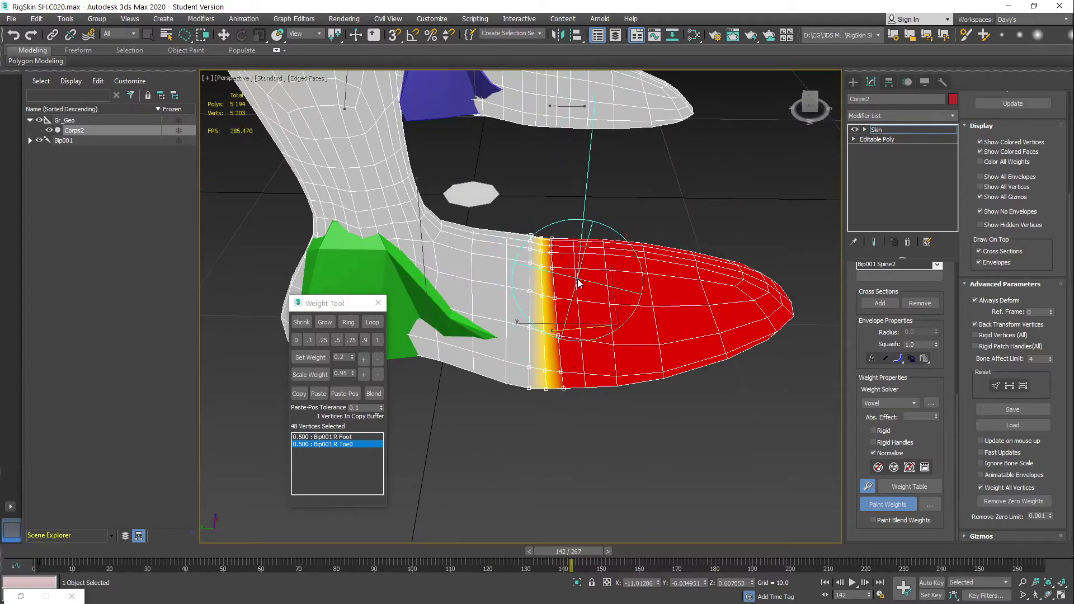
pyautogui.moveTo(576, 283)
pyautogui.keyDown('alt'); pyautogui.mouseDown(button='middle')
pyautogui.moveTo(585, 268)
pyautogui.moveTo(599, 310)
pyautogui.mouseUp(button='middle'); pyautogui.keyUp('alt')
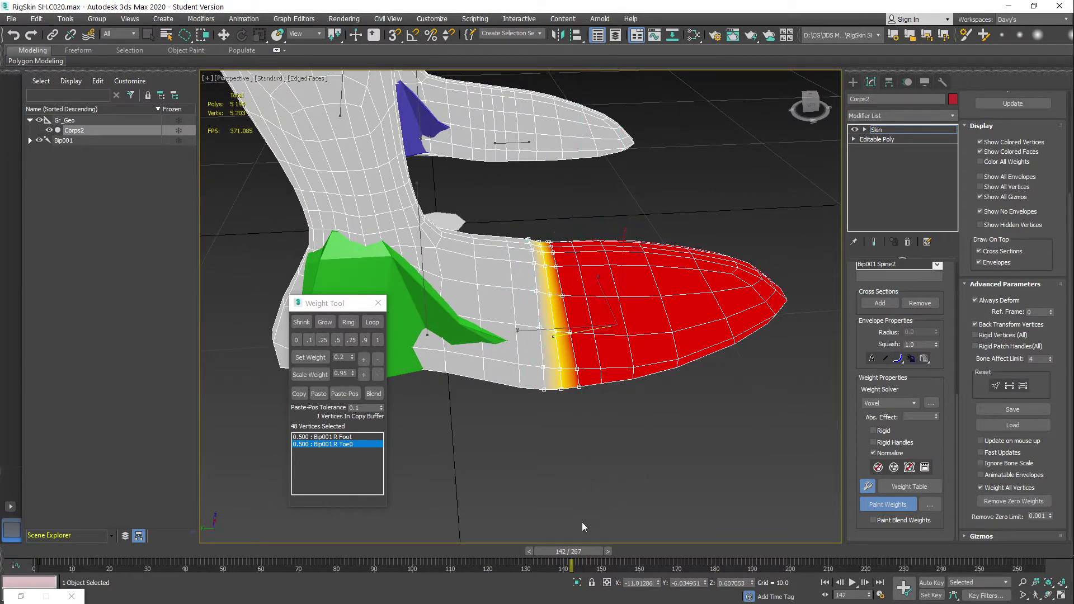
pyautogui.click(607, 552)
pyautogui.moveTo(576, 280)
pyautogui.keyDown('alt'); pyautogui.mouseDown(button='middle')
pyautogui.moveTo(551, 268)
pyautogui.moveTo(570, 262)
pyautogui.mouseUp(button='middle'); pyautogui.keyUp('alt')
pyautogui.moveTo(569, 263)
pyautogui.mouseDown()
pyautogui.moveTo(565, 246)
pyautogui.moveTo(568, 278)
pyautogui.moveTo(560, 255)
pyautogui.moveTo(581, 253)
pyautogui.mouseUp()
pyautogui.keyDown('alt'); pyautogui.moveTo(581, 253); pyautogui.dragTo(637, 294, button='middle'); pyautogui.keyUp('alt')
pyautogui.moveTo(636, 294)
pyautogui.mouseDown()
pyautogui.moveTo(648, 294)
pyautogui.moveTo(640, 313)
pyautogui.moveTo(631, 309)
pyautogui.mouseUp()
pyautogui.keyDown('alt'); pyautogui.moveTo(631, 309); pyautogui.dragTo(631, 271, button='middle'); pyautogui.keyUp('alt')
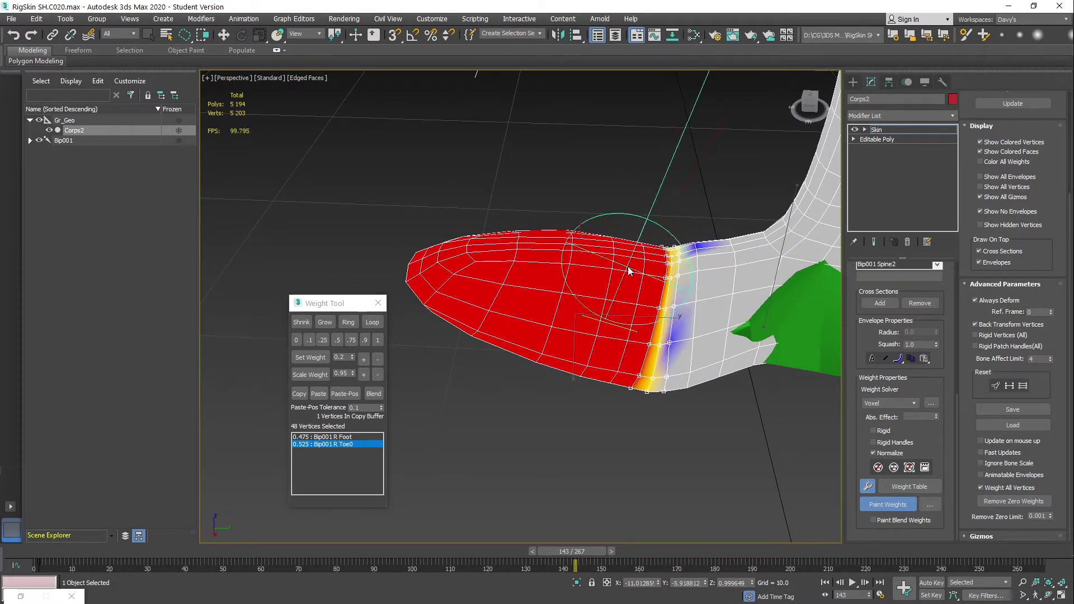
pyautogui.moveTo(621, 304); pyautogui.dragTo(634, 298)
pyautogui.moveTo(676, 273); pyautogui.dragTo(629, 290, button='middle')
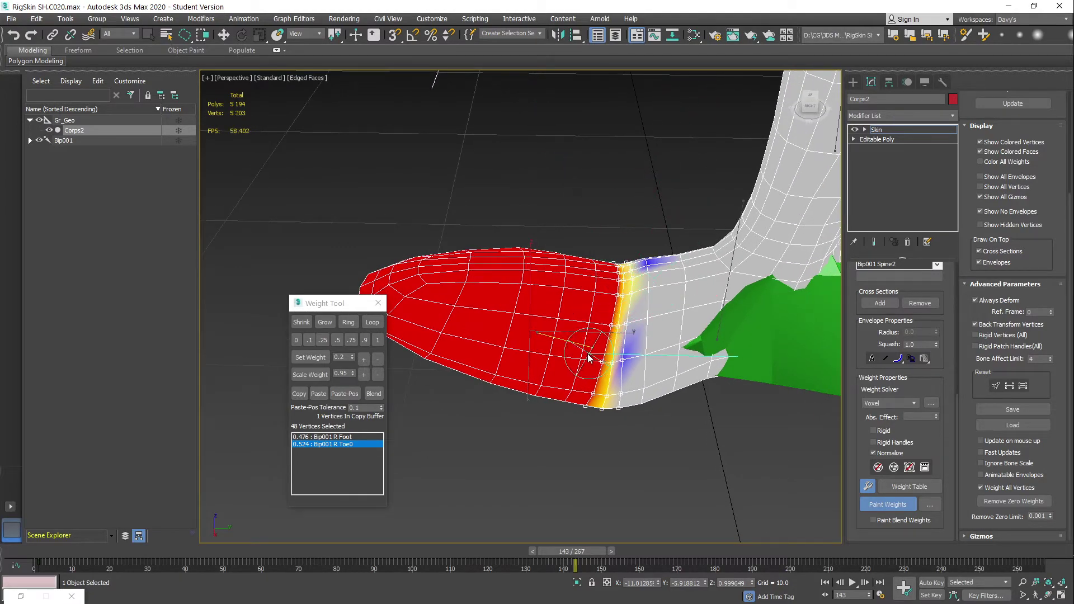
pyautogui.moveTo(583, 354)
pyautogui.keyDown('alt'); pyautogui.mouseDown(button='middle')
pyautogui.moveTo(682, 344)
pyautogui.moveTo(643, 305)
pyautogui.moveTo(559, 295)
pyautogui.moveTo(638, 304)
pyautogui.mouseUp(button='middle'); pyautogui.keyUp('alt')
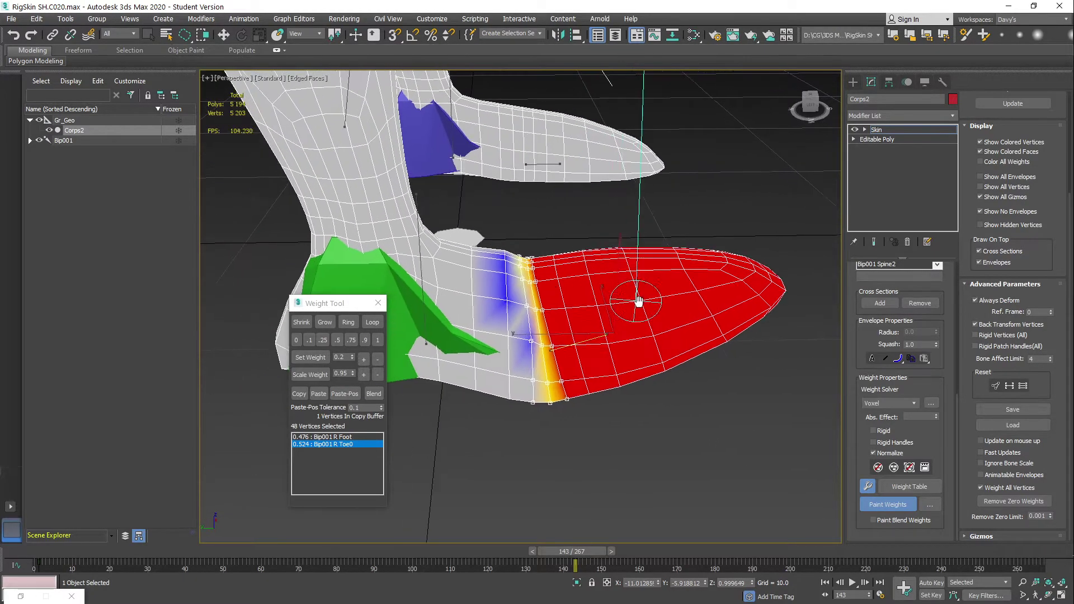
# Select the right foot bone and paint its weight across the boundary onto the adjacent toe vertices
pyautogui.press('w')
pyautogui.click(420, 268)
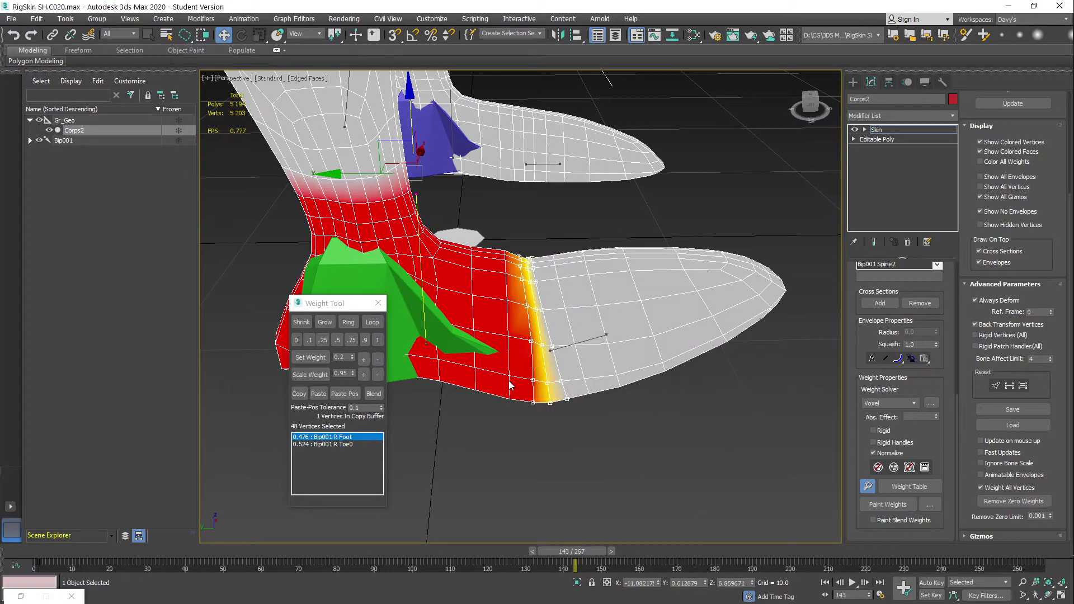
pyautogui.press('p')
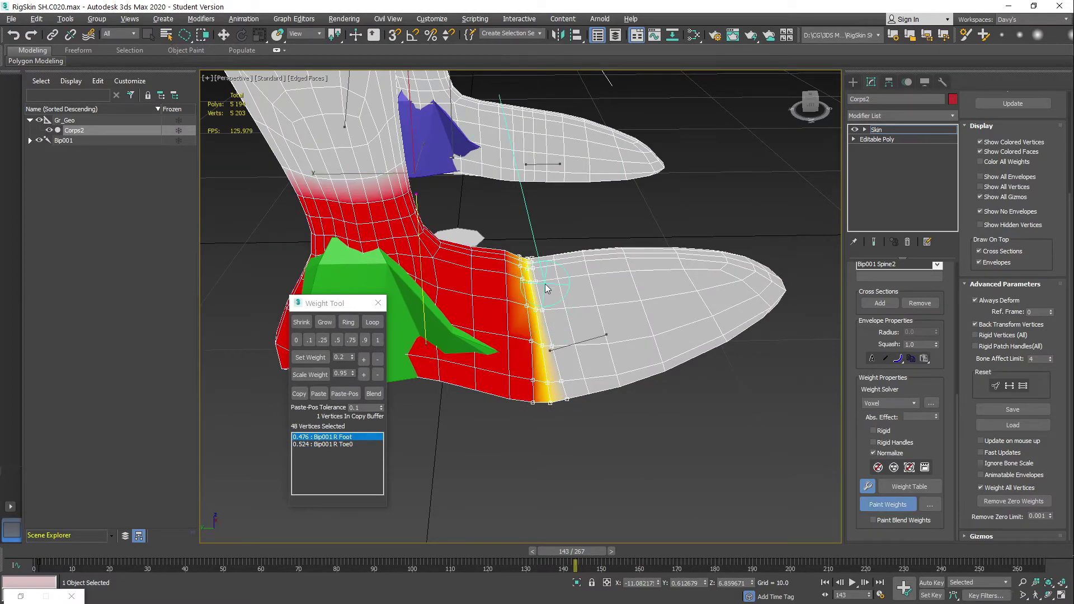
pyautogui.keyDown('alt'); pyautogui.moveTo(546, 288); pyautogui.dragTo(559, 305, button='middle'); pyautogui.keyUp('alt')
pyautogui.moveTo(525, 245)
pyautogui.mouseDown()
pyautogui.moveTo(541, 249)
pyautogui.moveTo(539, 272)
pyautogui.moveTo(518, 248)
pyautogui.moveTo(494, 274)
pyautogui.mouseUp()
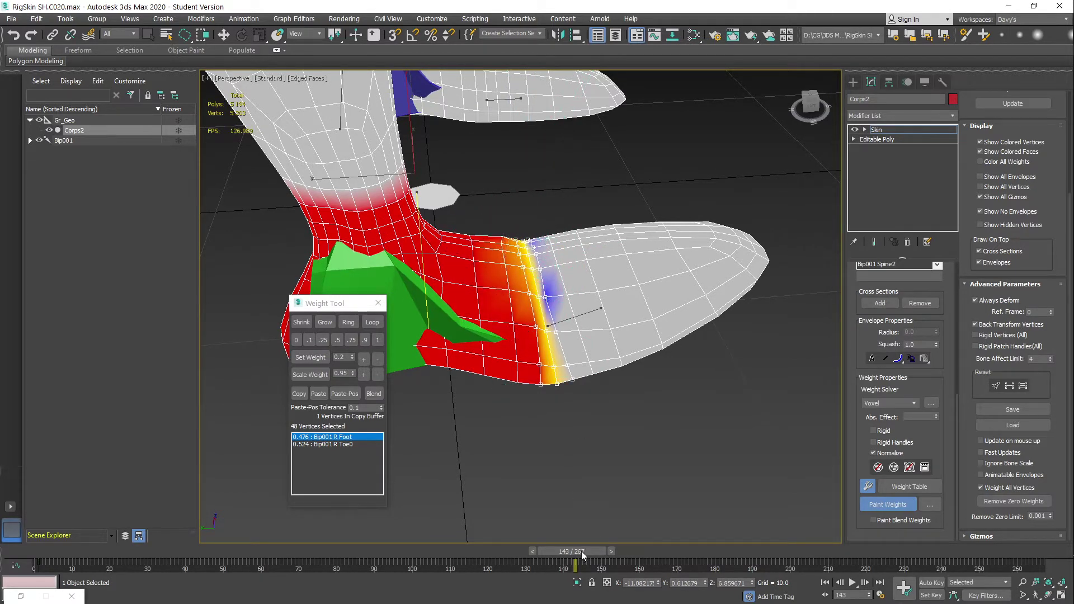
# At frame 145, paint more right foot bone weight around the toe crease from the opposite side of the foot
pyautogui.moveTo(581, 552); pyautogui.dragTo(591, 551)
pyautogui.moveTo(535, 247)
pyautogui.keyDown('alt'); pyautogui.mouseDown(button='middle')
pyautogui.moveTo(471, 261)
pyautogui.moveTo(450, 242)
pyautogui.moveTo(539, 210)
pyautogui.moveTo(492, 218)
pyautogui.moveTo(545, 230)
pyautogui.moveTo(545, 241)
pyautogui.mouseUp(button='middle'); pyautogui.keyUp('alt')
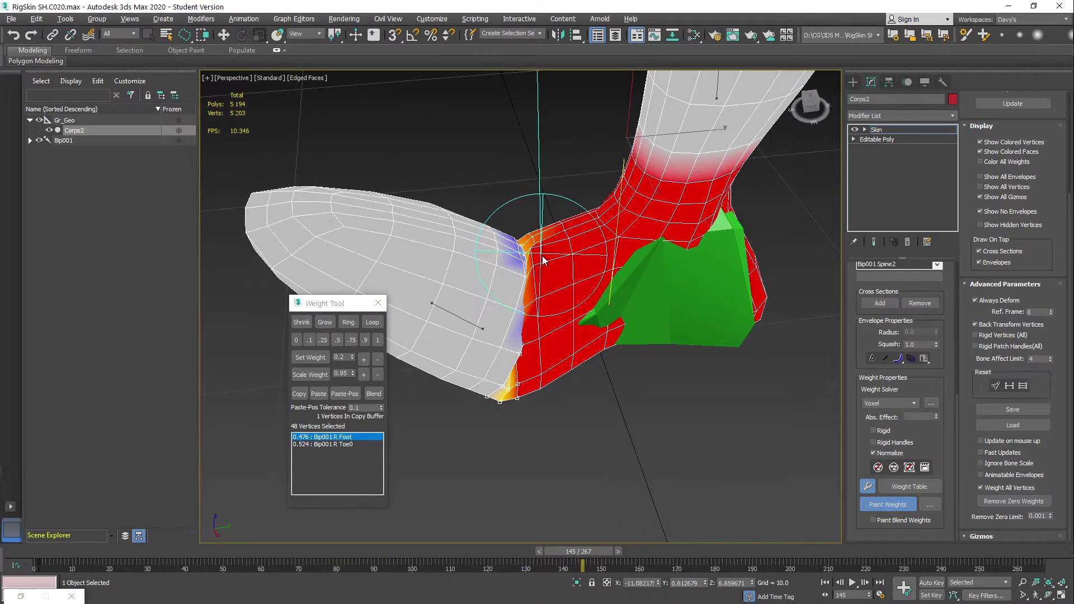
pyautogui.moveTo(543, 258)
pyautogui.mouseDown()
pyautogui.moveTo(549, 318)
pyautogui.moveTo(551, 277)
pyautogui.mouseUp()
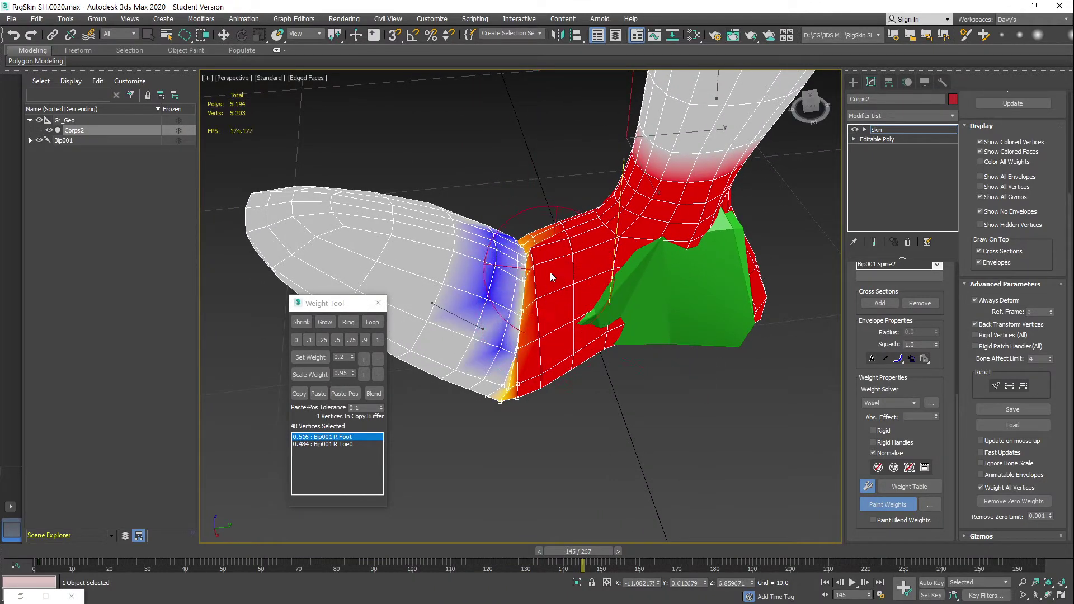
pyautogui.moveTo(545, 269)
pyautogui.keyDown('alt'); pyautogui.mouseDown(button='middle')
pyautogui.moveTo(695, 256)
pyautogui.moveTo(617, 291)
pyautogui.moveTo(622, 202)
pyautogui.mouseUp(button='middle'); pyautogui.keyUp('alt')
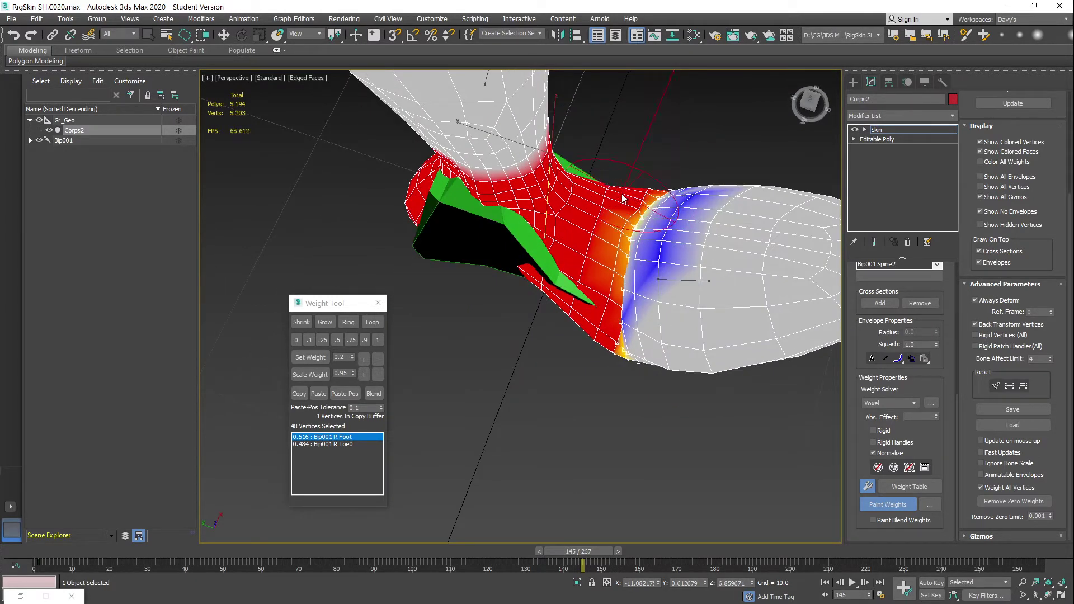
# At frame 144, select the right toe bone and paint its weight onto the foot vertices just behind the toe crease
pyautogui.keyDown('ctrl'); pyautogui.keyDown('shift'); pyautogui.moveTo(622, 199); pyautogui.dragTo(623, 206); pyautogui.keyUp('shift'); pyautogui.keyUp('ctrl')
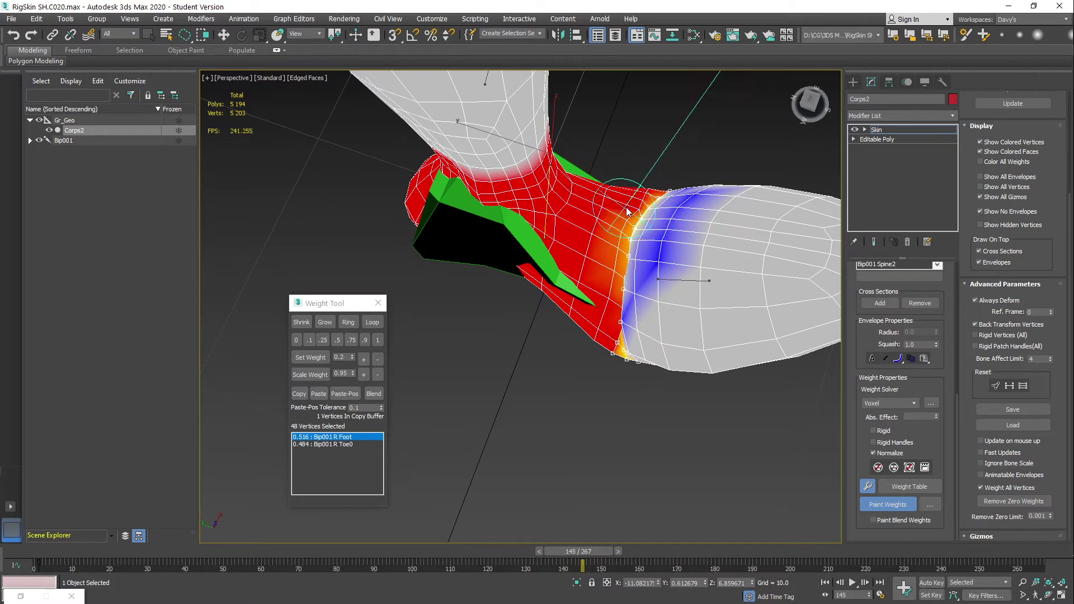
pyautogui.keyDown('alt'); pyautogui.moveTo(630, 246); pyautogui.dragTo(628, 227, button='middle'); pyautogui.keyUp('alt')
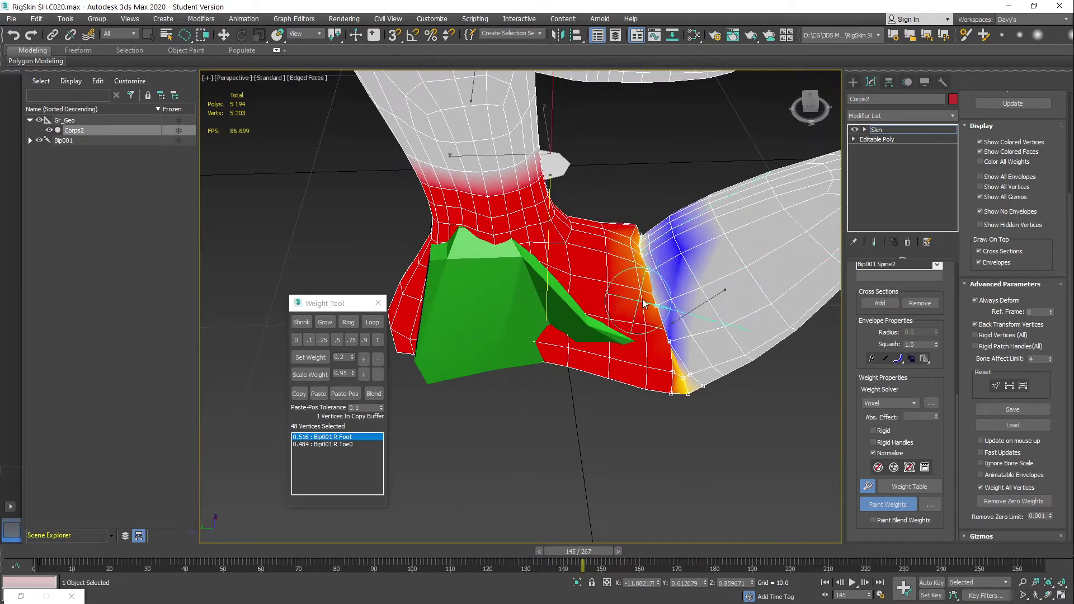
pyautogui.keyDown('alt'); pyautogui.moveTo(642, 300); pyautogui.dragTo(597, 231, button='middle'); pyautogui.keyUp('alt')
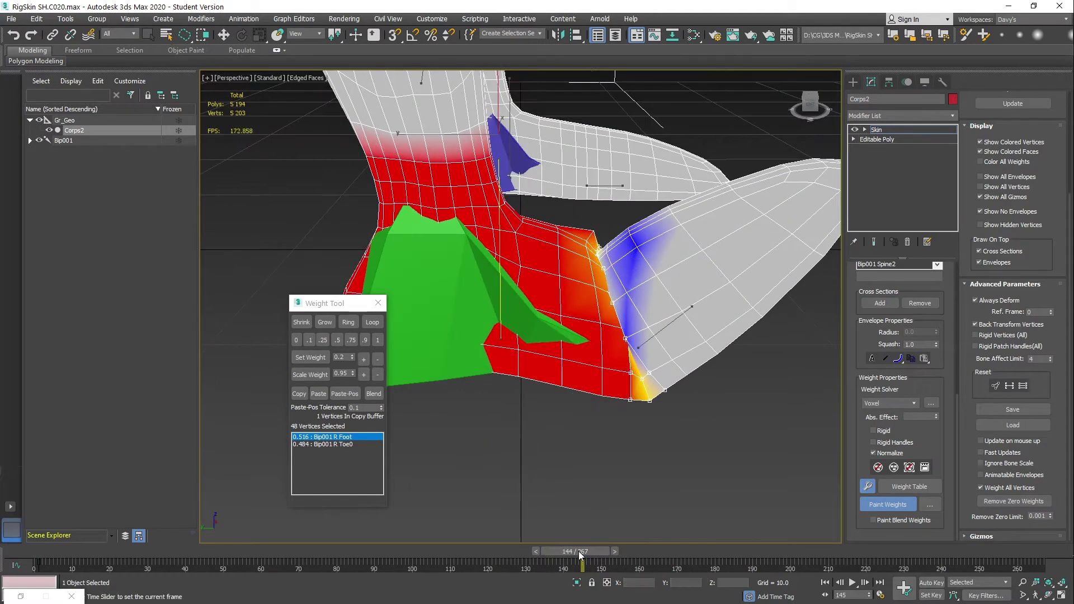
pyautogui.moveTo(580, 552); pyautogui.dragTo(576, 551)
pyautogui.keyDown('alt'); pyautogui.moveTo(661, 209); pyautogui.dragTo(474, 297, button='middle'); pyautogui.keyUp('alt')
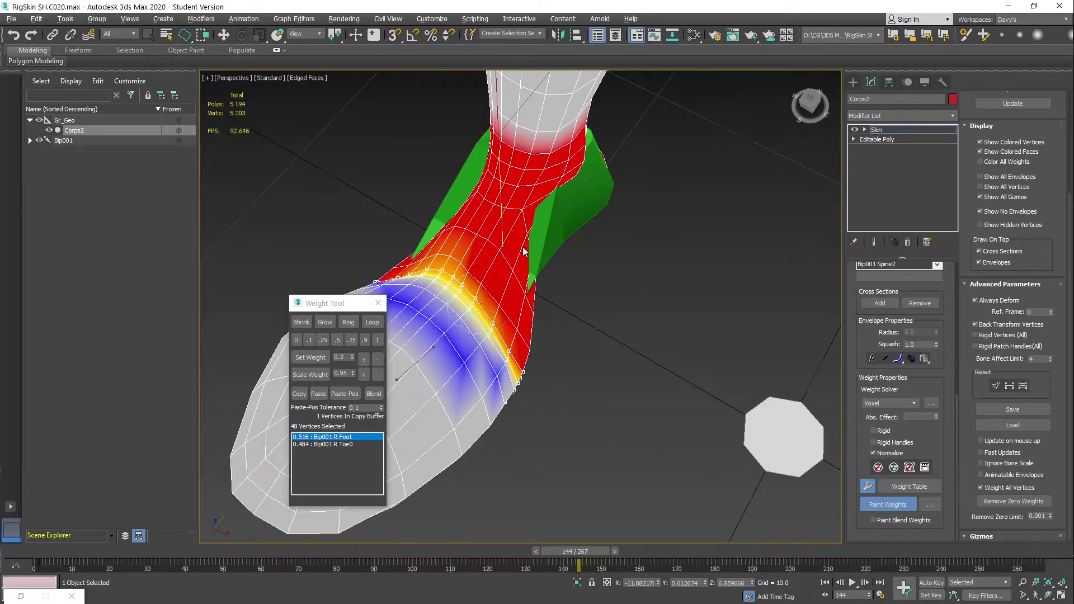
pyautogui.press('w')
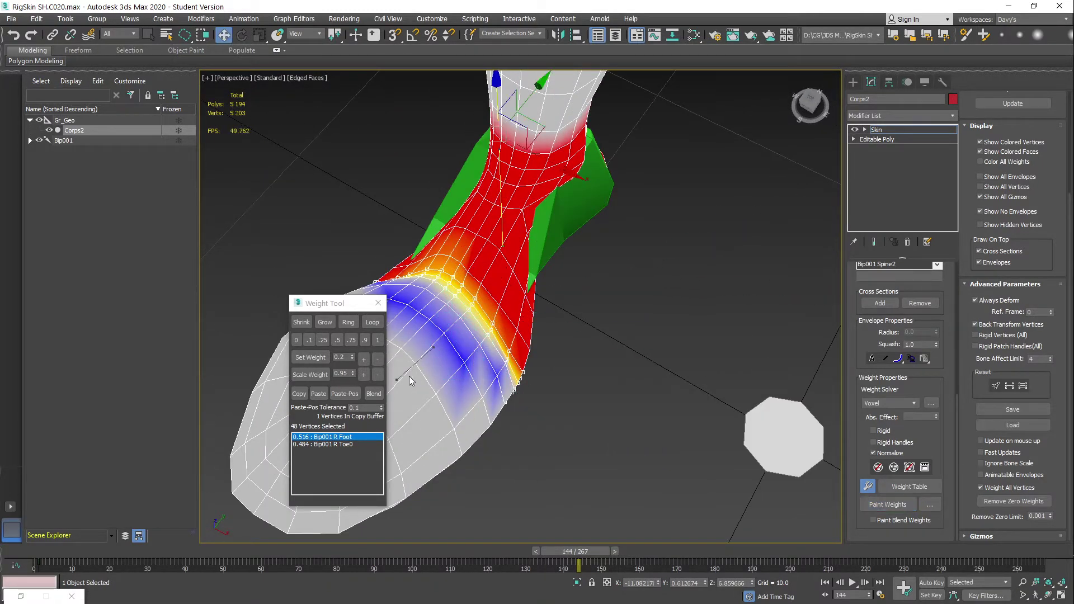
pyautogui.click(400, 374)
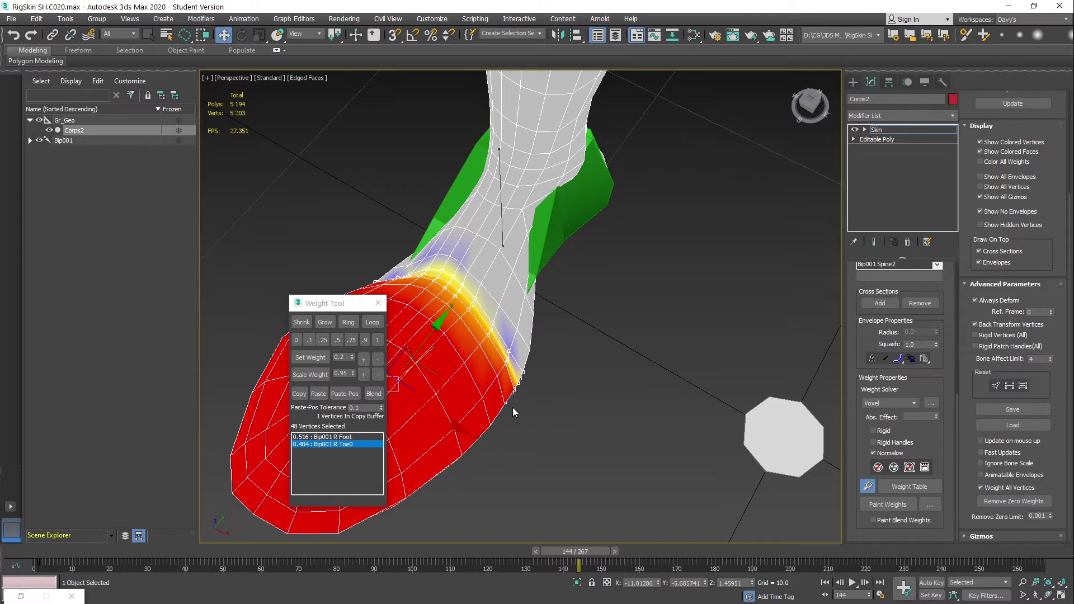
pyautogui.press('p')
pyautogui.moveTo(465, 300)
pyautogui.mouseDown()
pyautogui.moveTo(444, 296)
pyautogui.moveTo(472, 316)
pyautogui.mouseUp()
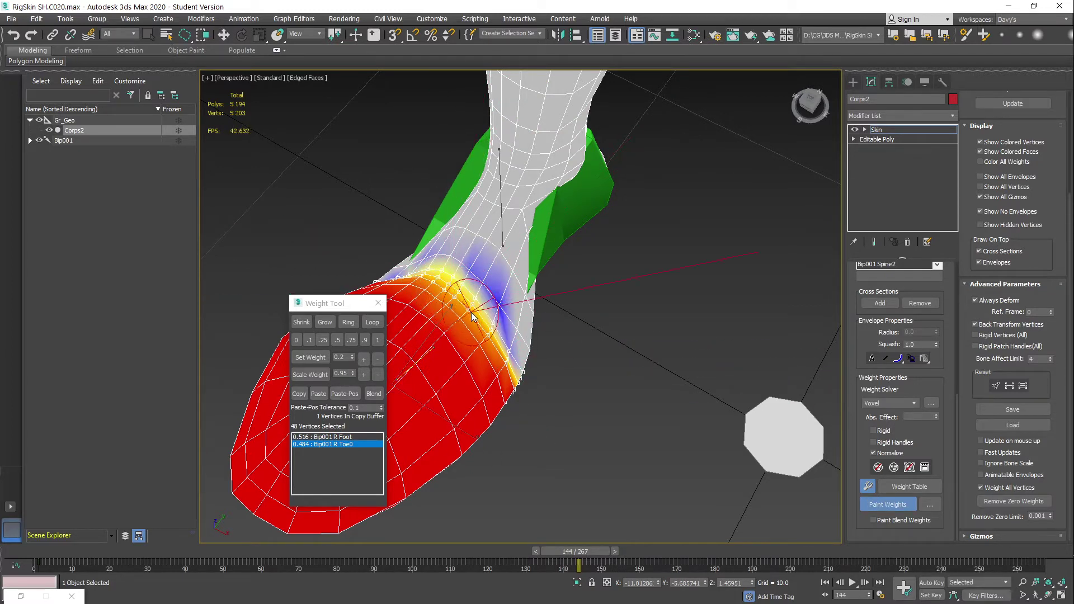
# Select the right foot bone and, at frame 145, paint its weight down the bent toe crease on the side of the foot
pyautogui.press('w')
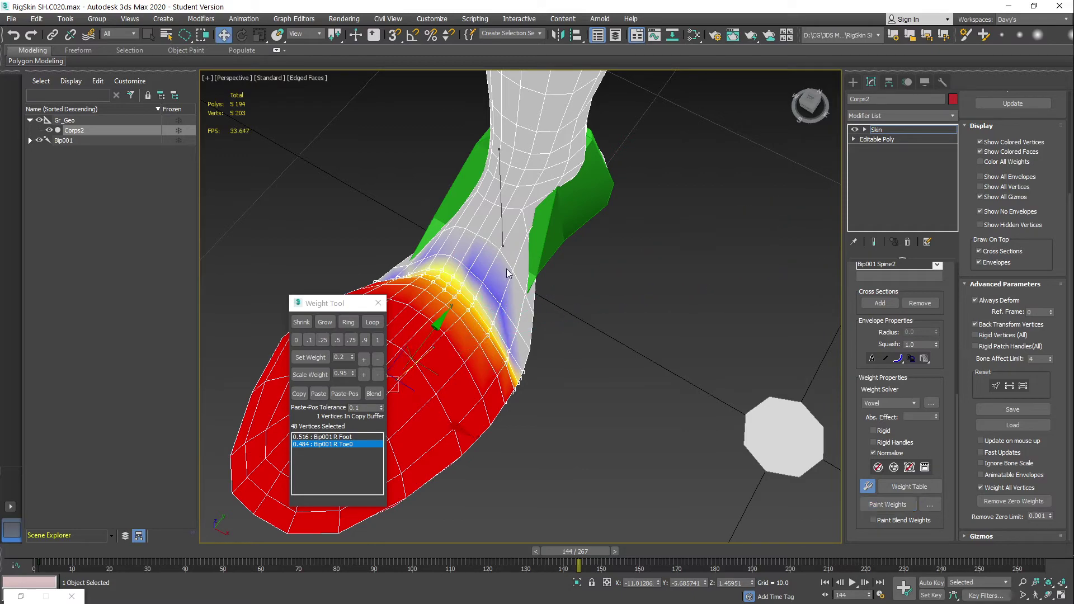
pyautogui.click(502, 228)
pyautogui.moveTo(504, 235)
pyautogui.keyDown('alt'); pyautogui.mouseDown(button='middle')
pyautogui.moveTo(612, 242)
pyautogui.moveTo(578, 334)
pyautogui.moveTo(576, 305)
pyautogui.moveTo(572, 319)
pyautogui.moveTo(558, 296)
pyautogui.moveTo(594, 331)
pyautogui.mouseUp(button='middle'); pyautogui.keyUp('alt')
pyautogui.press('p')
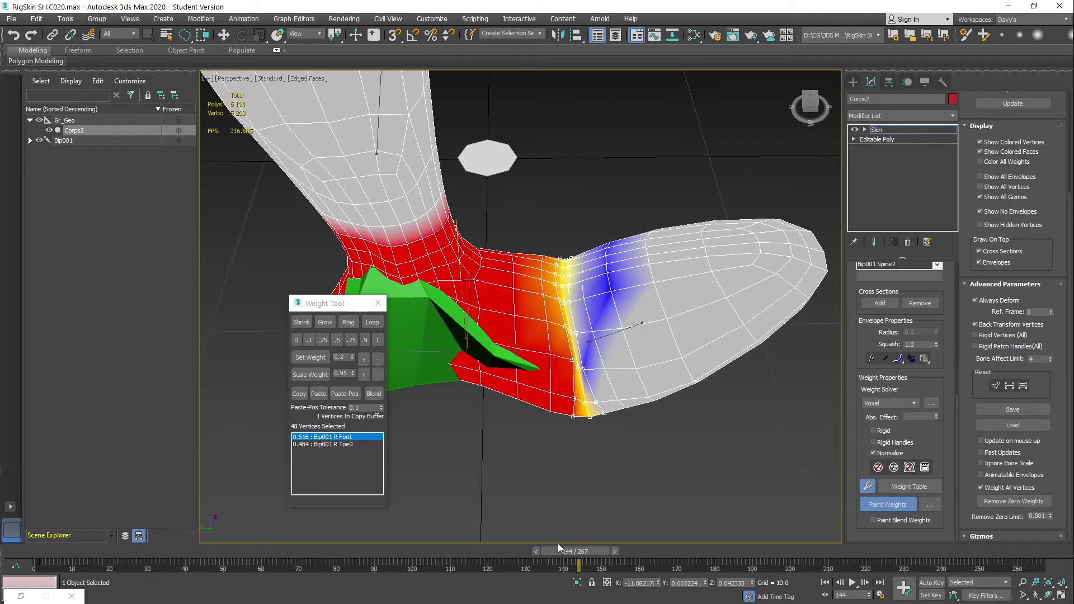
pyautogui.moveTo(576, 553); pyautogui.dragTo(579, 553)
pyautogui.press('p')
pyautogui.keyDown('alt'); pyautogui.moveTo(604, 351); pyautogui.dragTo(597, 331, button='middle'); pyautogui.keyUp('alt')
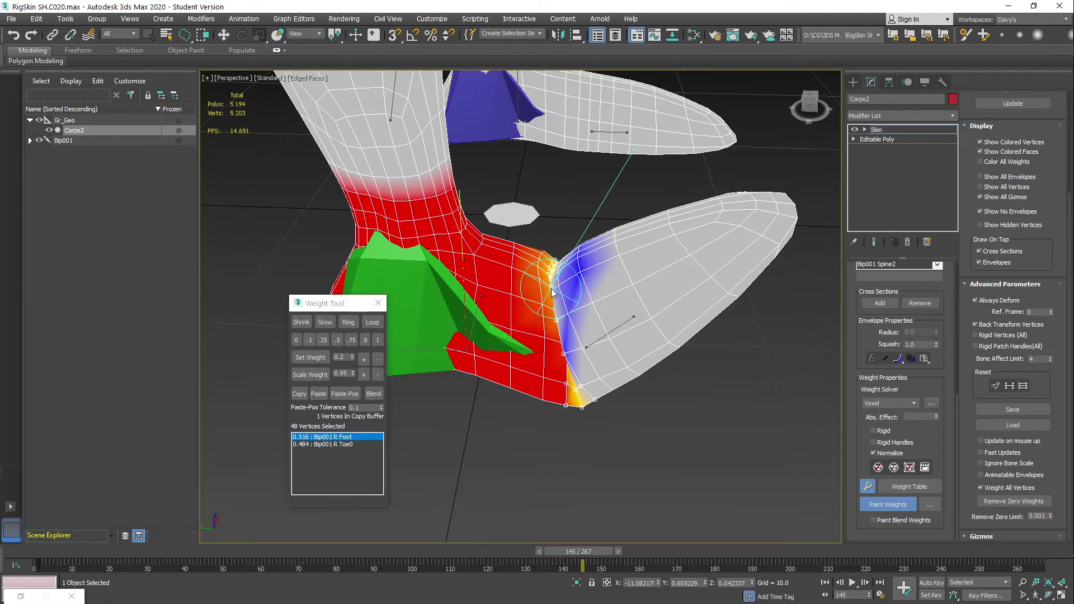
pyautogui.moveTo(552, 313); pyautogui.dragTo(552, 353)
pyautogui.moveTo(576, 284)
pyautogui.keyDown('alt'); pyautogui.mouseDown(button='middle')
pyautogui.moveTo(484, 304)
pyautogui.moveTo(463, 325)
pyautogui.moveTo(498, 284)
pyautogui.mouseUp(button='middle'); pyautogui.keyUp('alt')
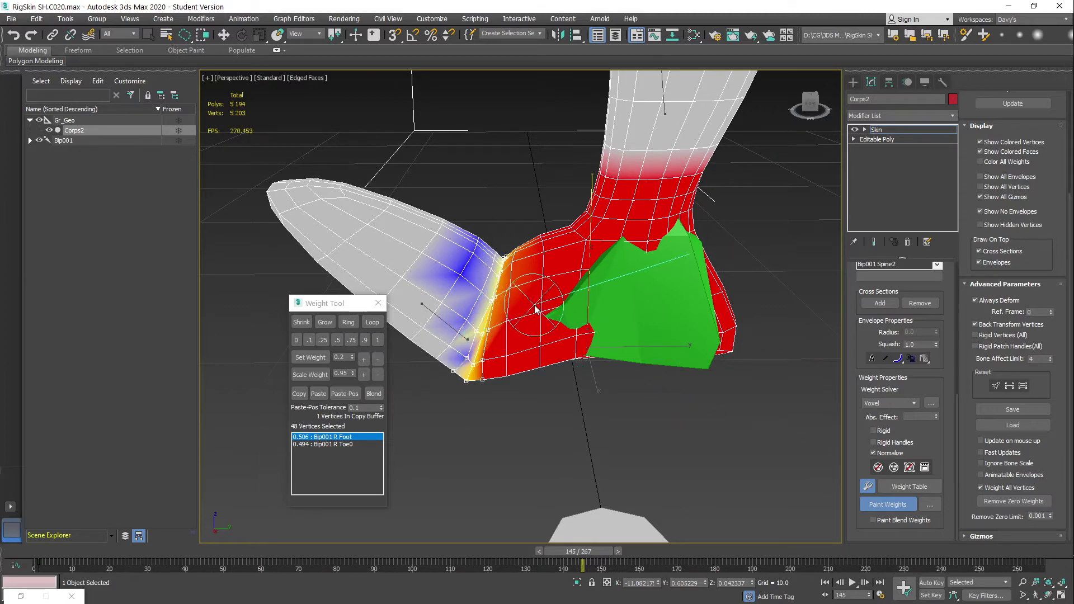
pyautogui.keyDown('alt'); pyautogui.moveTo(525, 322); pyautogui.dragTo(614, 321, button='middle'); pyautogui.keyUp('alt')
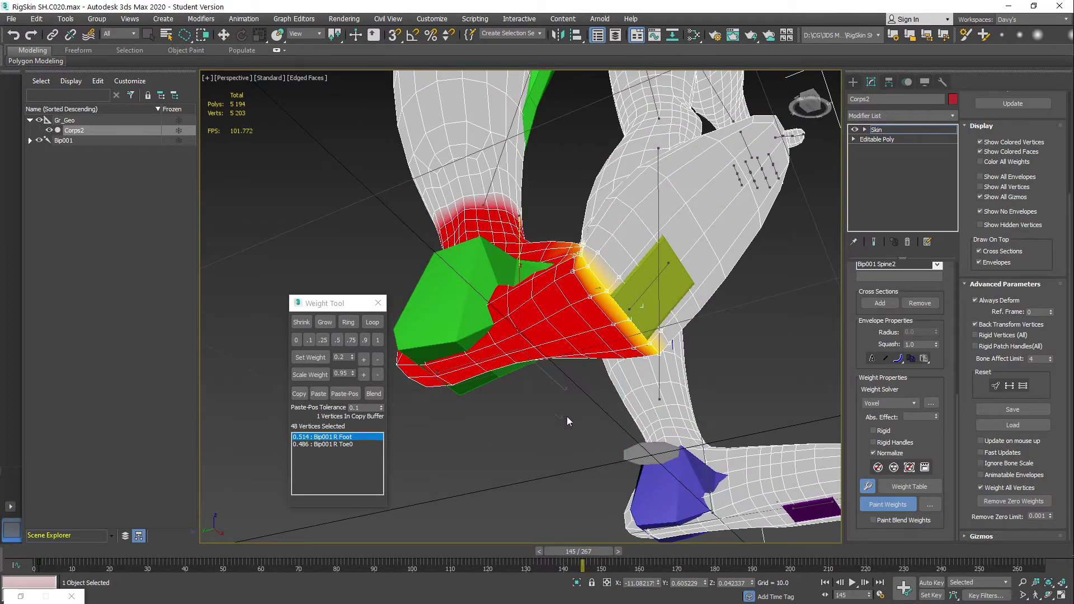
# Scrub through frames 153, 133 and 131 and examine how the right toe joint deforms when bent up and down
pyautogui.moveTo(582, 549)
pyautogui.mouseDown()
pyautogui.moveTo(557, 547)
pyautogui.moveTo(663, 561)
pyautogui.moveTo(617, 557)
pyautogui.mouseUp()
pyautogui.press('p')
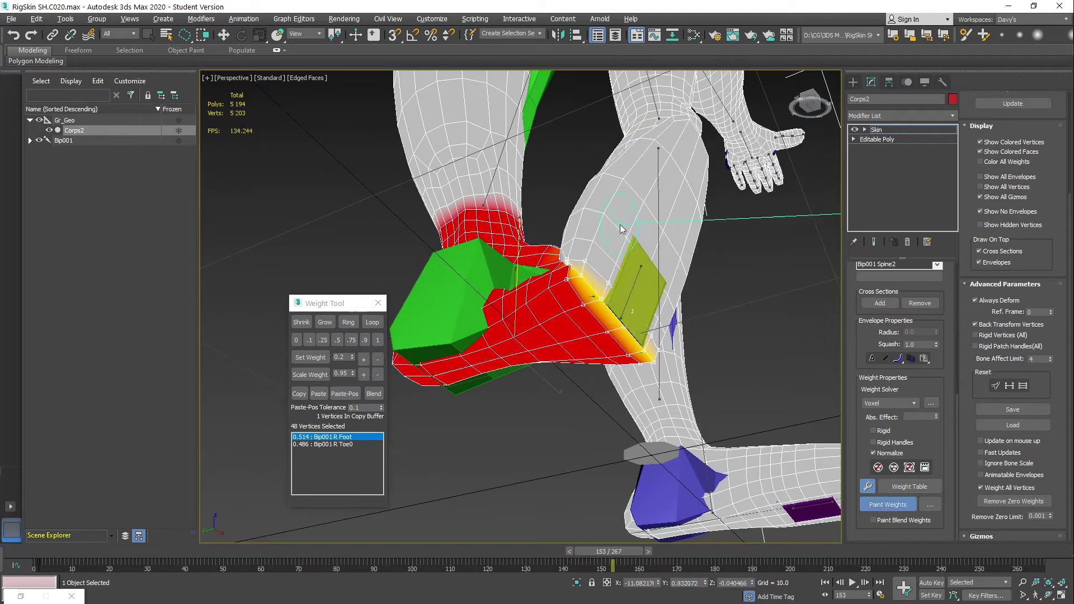
pyautogui.keyDown('alt'); pyautogui.moveTo(628, 228); pyautogui.dragTo(643, 304, button='middle'); pyautogui.keyUp('alt')
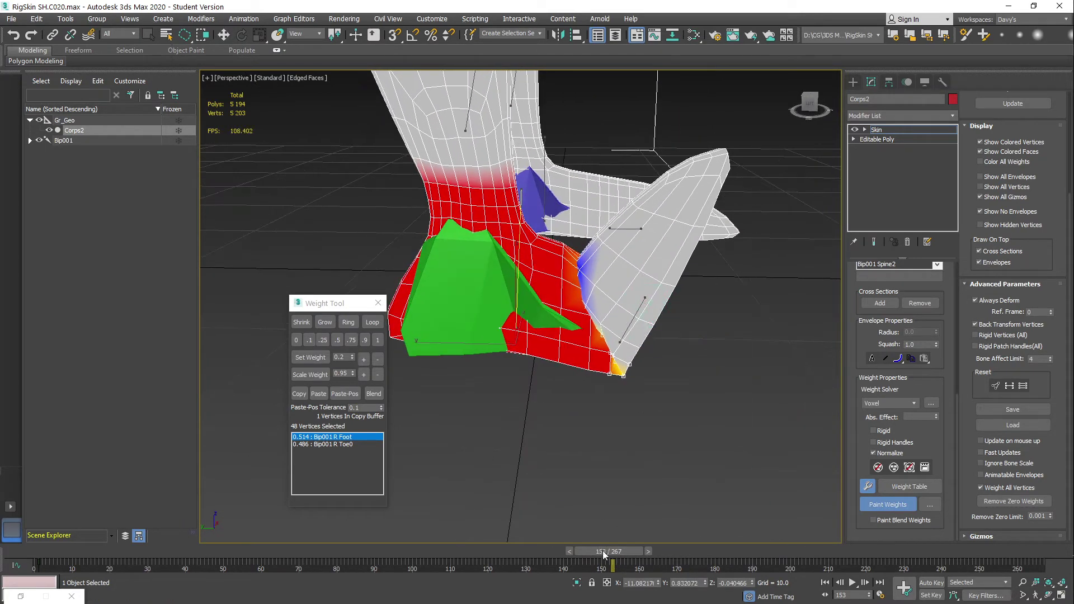
pyautogui.moveTo(603, 554)
pyautogui.mouseDown()
pyautogui.moveTo(636, 561)
pyautogui.moveTo(531, 565)
pyautogui.mouseUp()
pyautogui.moveTo(660, 431)
pyautogui.keyDown('alt'); pyautogui.mouseDown(button='middle')
pyautogui.moveTo(643, 395)
pyautogui.moveTo(688, 345)
pyautogui.mouseUp(button='middle'); pyautogui.keyUp('alt')
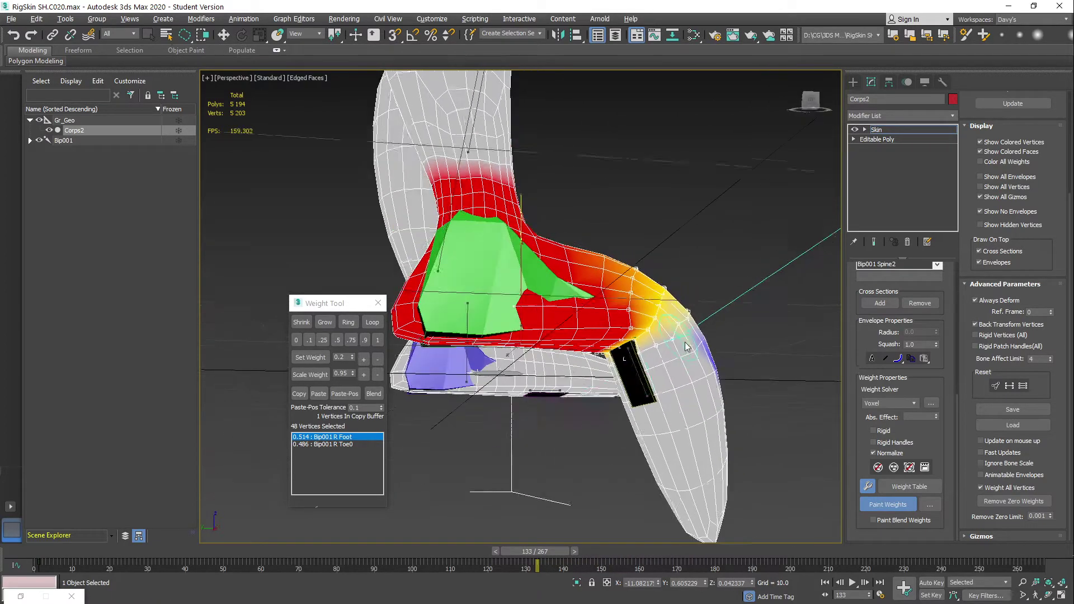
pyautogui.moveTo(536, 553); pyautogui.dragTo(536, 554)
pyautogui.keyDown('alt'); pyautogui.moveTo(644, 364); pyautogui.dragTo(611, 387, button='middle'); pyautogui.keyUp('alt')
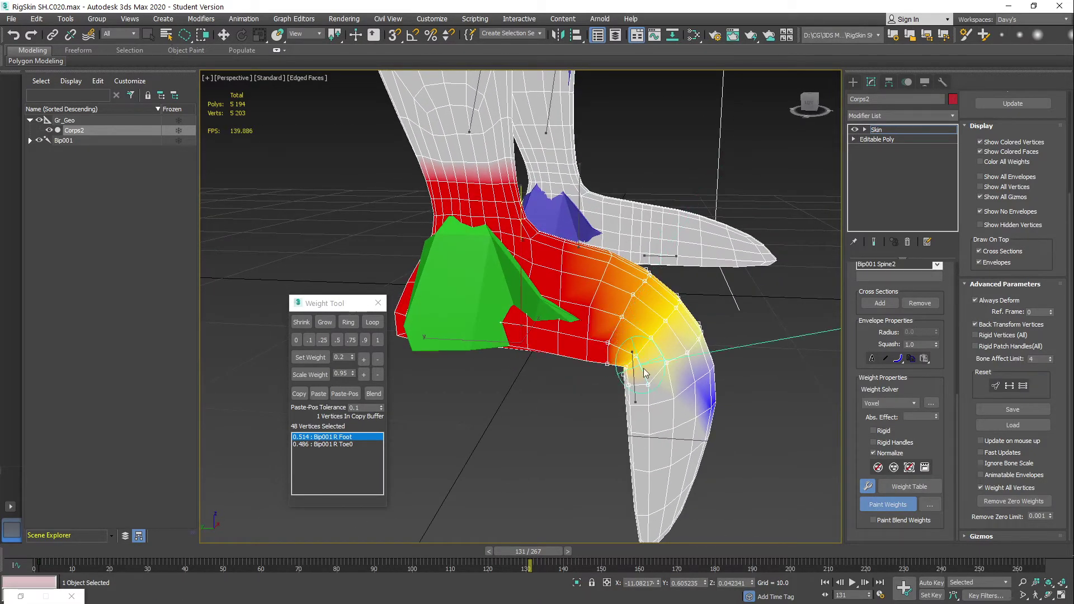
pyautogui.moveTo(656, 395)
pyautogui.keyDown('alt'); pyautogui.mouseDown(button='middle')
pyautogui.moveTo(650, 363)
pyautogui.moveTo(619, 380)
pyautogui.moveTo(657, 393)
pyautogui.mouseUp(button='middle'); pyautogui.keyUp('alt')
# Select the right toe bone and paint its weight across the outer bend of the downturned toe at frame 131
pyautogui.press('w')
pyautogui.click(619, 379)
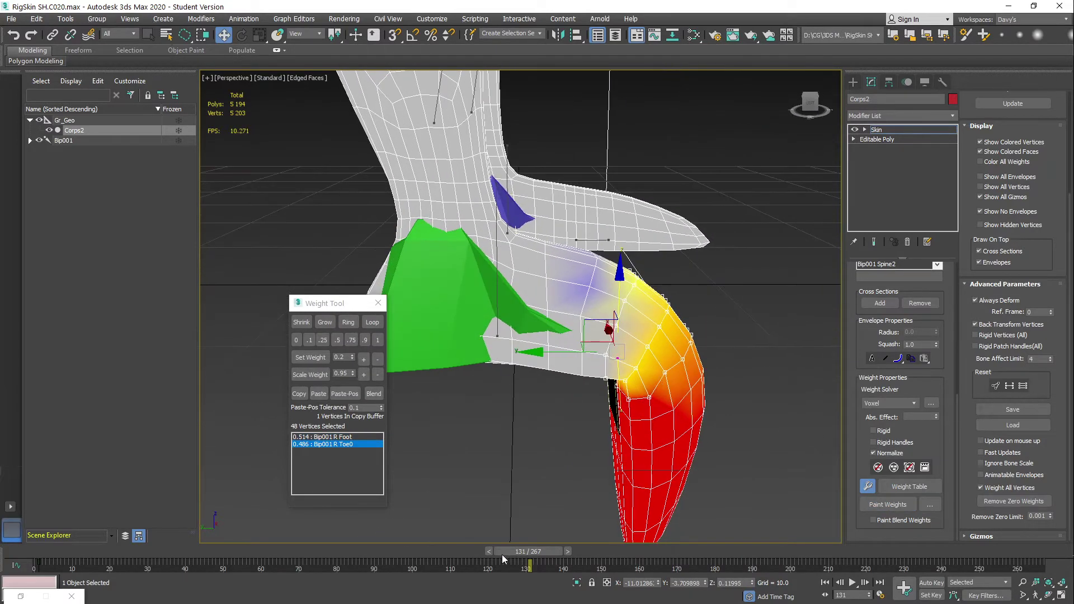
pyautogui.press('p')
pyautogui.moveTo(606, 365)
pyautogui.mouseDown()
pyautogui.moveTo(610, 351)
pyautogui.moveTo(661, 375)
pyautogui.moveTo(679, 363)
pyautogui.mouseUp()
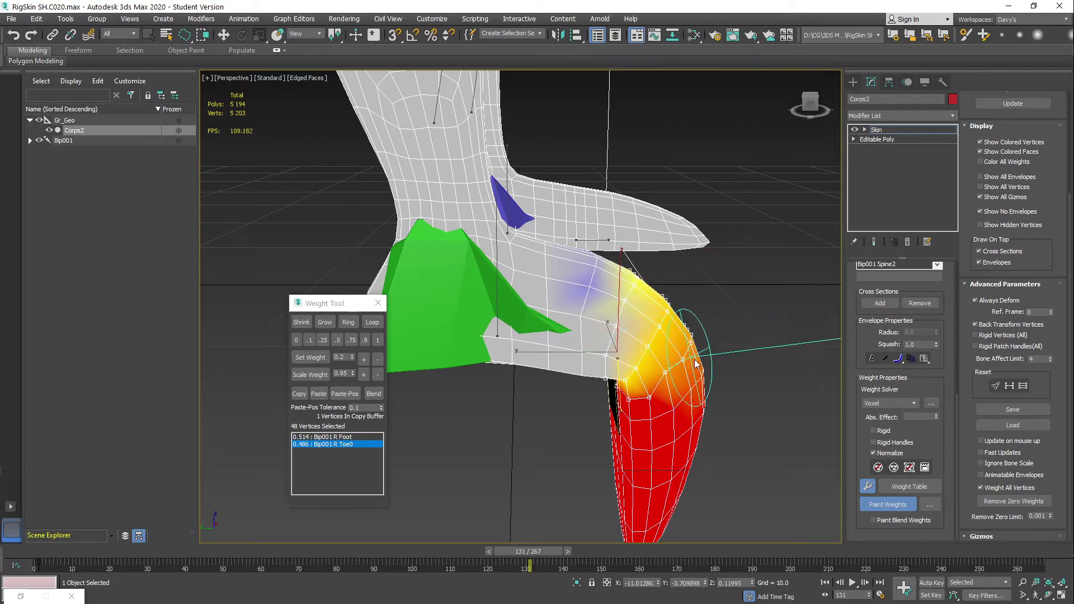
pyautogui.moveTo(696, 361)
pyautogui.keyDown('alt'); pyautogui.mouseDown(button='middle')
pyautogui.moveTo(675, 366)
pyautogui.moveTo(628, 339)
pyautogui.mouseUp(button='middle'); pyautogui.keyUp('alt')
pyautogui.scroll(-1, 641, 350)
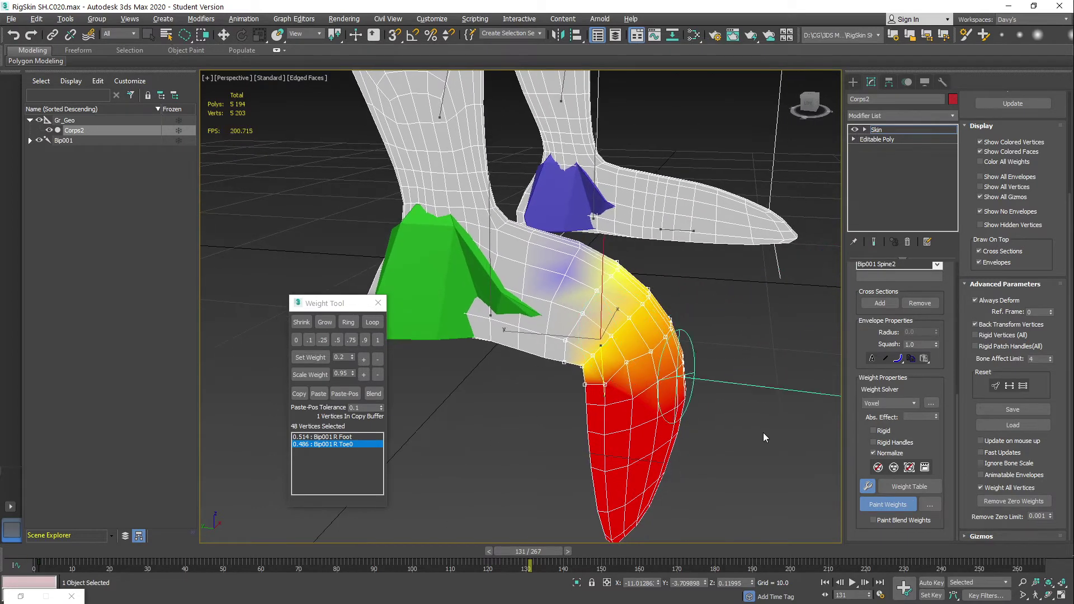
# Open the painter options and, with a maximum strength of 0.1, paint right toe weight onto both sides of the foot behind the bend
pyautogui.click(928, 506)
pyautogui.click(21, 597)
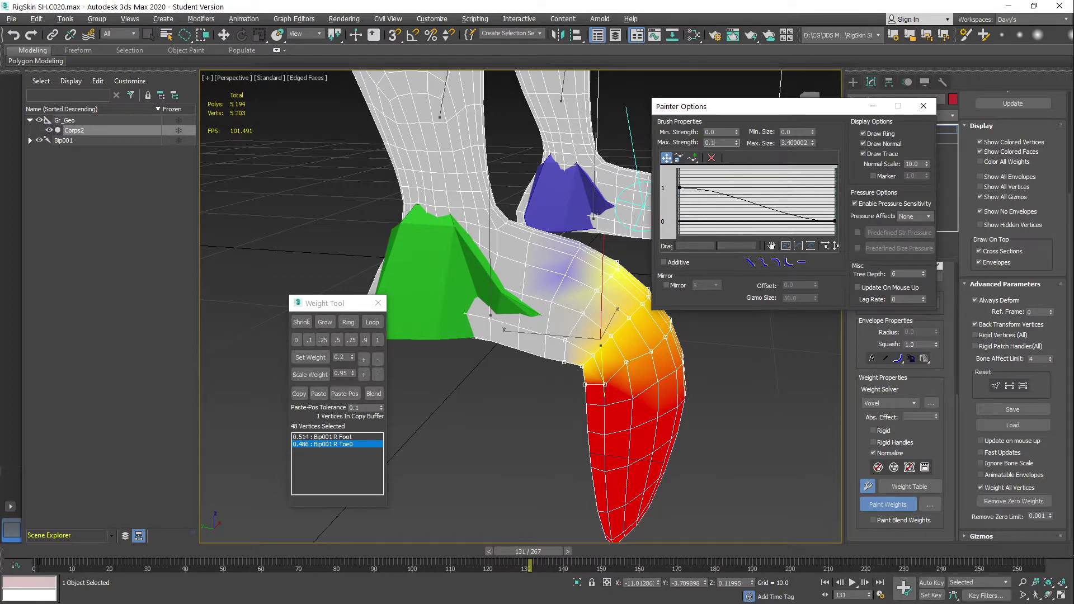
pyautogui.moveTo(567, 346)
pyautogui.mouseDown()
pyautogui.moveTo(559, 324)
pyautogui.moveTo(598, 317)
pyautogui.mouseUp()
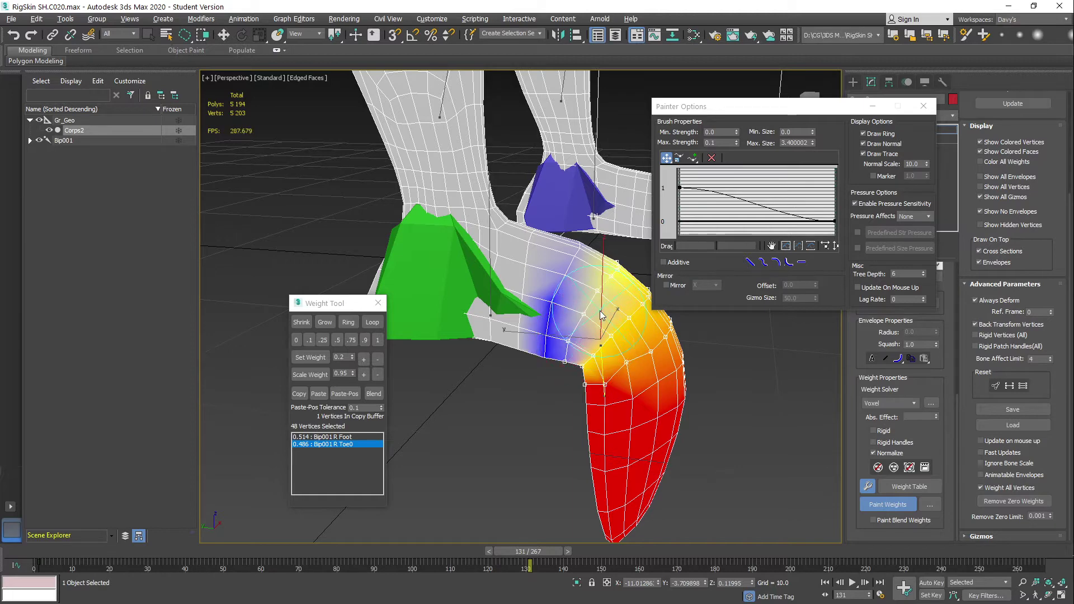
pyautogui.moveTo(611, 320)
pyautogui.keyDown('alt'); pyautogui.mouseDown(button='middle')
pyautogui.moveTo(584, 336)
pyautogui.moveTo(556, 312)
pyautogui.moveTo(499, 319)
pyautogui.mouseUp(button='middle'); pyautogui.keyUp('alt')
pyautogui.moveTo(523, 314)
pyautogui.mouseDown()
pyautogui.moveTo(564, 324)
pyautogui.moveTo(622, 382)
pyautogui.mouseUp()
pyautogui.keyDown('alt'); pyautogui.moveTo(639, 287); pyautogui.dragTo(721, 222, button='middle'); pyautogui.keyUp('alt')
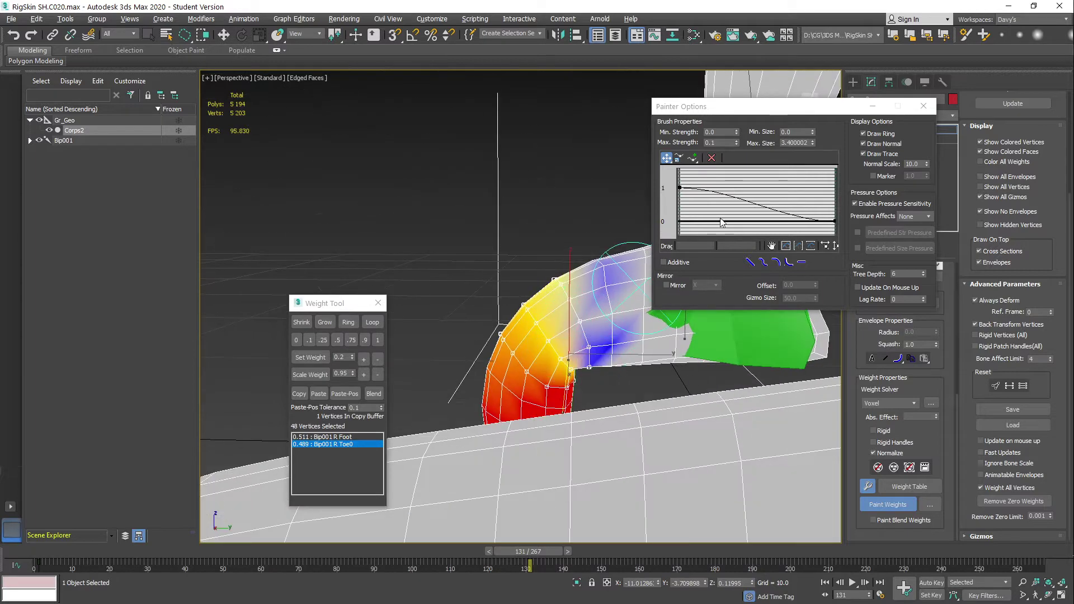
# Raise the maximum brush strength to 0.3 and paint more right toe weight onto the inner side of the foot behind the toe joint
pyautogui.click(736, 140)
pyautogui.click(736, 140)
pyautogui.keyDown('alt'); pyautogui.moveTo(480, 292); pyautogui.dragTo(546, 348, button='middle'); pyautogui.keyUp('alt')
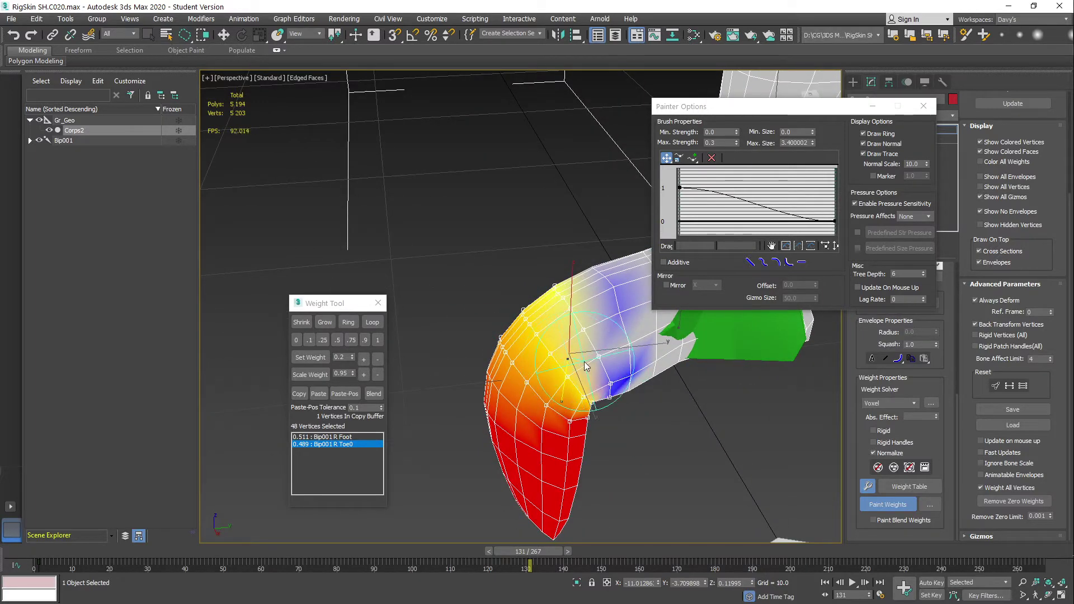
pyautogui.moveTo(590, 359); pyautogui.dragTo(586, 385)
pyautogui.moveTo(512, 330)
pyautogui.keyDown('alt'); pyautogui.mouseDown(button='middle')
pyautogui.moveTo(579, 358)
pyautogui.moveTo(584, 336)
pyautogui.moveTo(660, 350)
pyautogui.moveTo(570, 352)
pyautogui.moveTo(579, 327)
pyautogui.moveTo(569, 302)
pyautogui.moveTo(542, 323)
pyautogui.moveTo(554, 351)
pyautogui.mouseUp(button='middle'); pyautogui.keyUp('alt')
pyautogui.moveTo(552, 346); pyautogui.dragTo(562, 344)
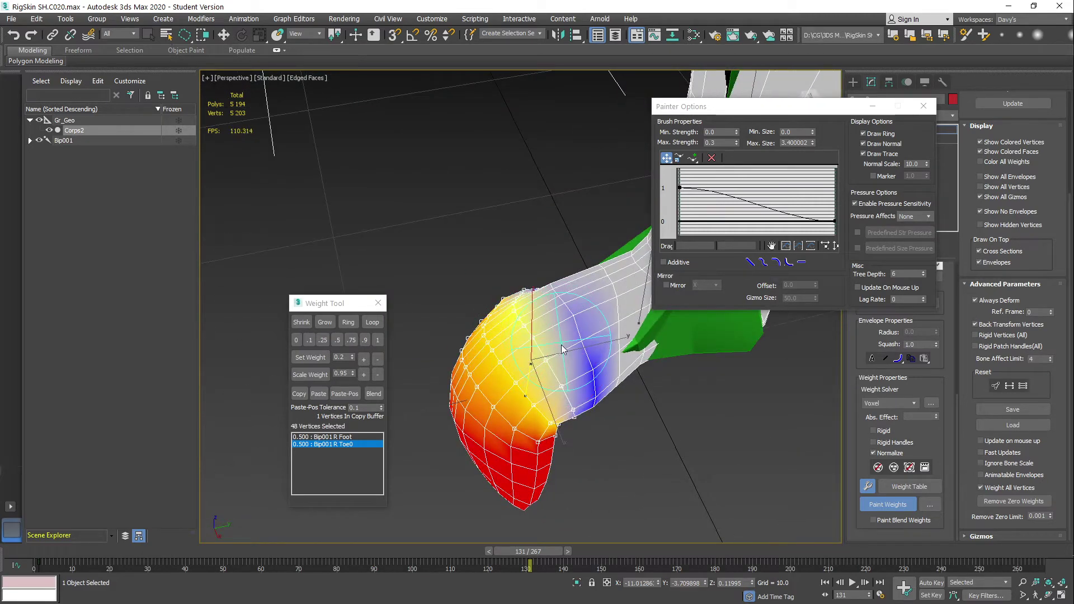
# Extend the right toe weight farther back over the outer side and top of the foot
pyautogui.moveTo(565, 358)
pyautogui.keyDown('alt'); pyautogui.mouseDown(button='middle')
pyautogui.moveTo(539, 334)
pyautogui.moveTo(545, 327)
pyautogui.mouseUp(button='middle'); pyautogui.keyUp('alt')
pyautogui.moveTo(537, 277)
pyautogui.mouseDown()
pyautogui.moveTo(522, 327)
pyautogui.moveTo(510, 330)
pyautogui.mouseUp()
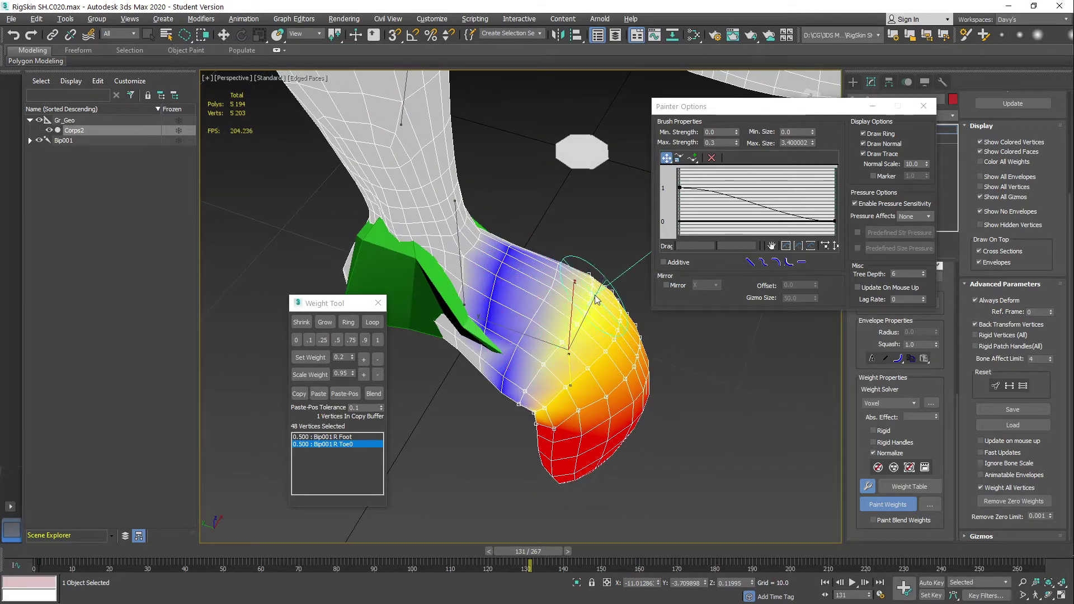
pyautogui.moveTo(600, 295)
pyautogui.keyDown('alt'); pyautogui.mouseDown(button='middle')
pyautogui.moveTo(583, 315)
pyautogui.moveTo(502, 285)
pyautogui.mouseUp(button='middle'); pyautogui.keyUp('alt')
pyautogui.moveTo(577, 295); pyautogui.dragTo(579, 305)
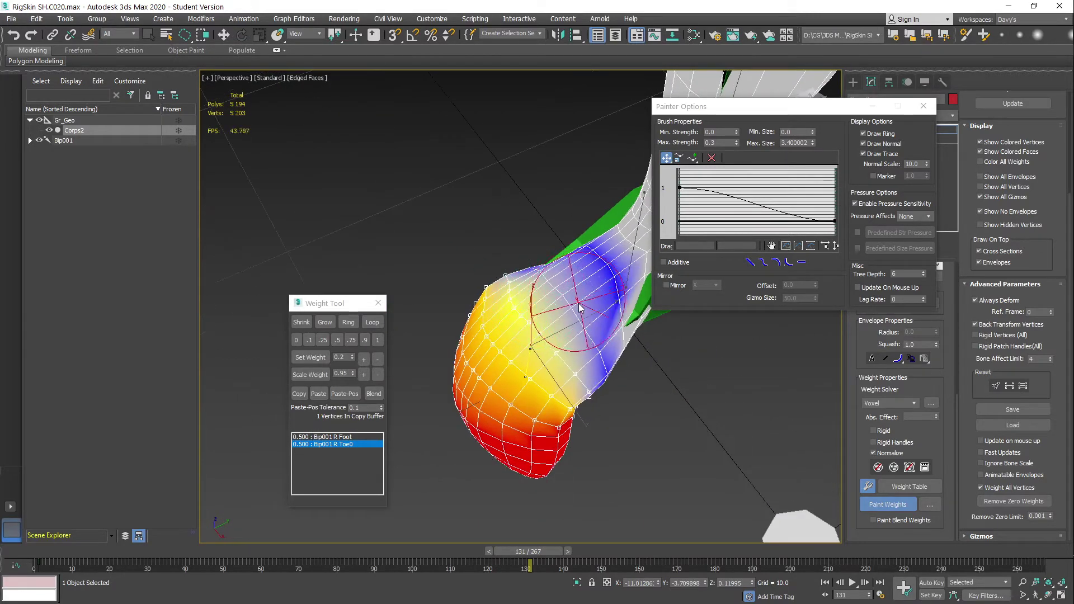
pyautogui.keyDown('alt'); pyautogui.moveTo(556, 305); pyautogui.dragTo(559, 358, button='middle'); pyautogui.keyUp('alt')
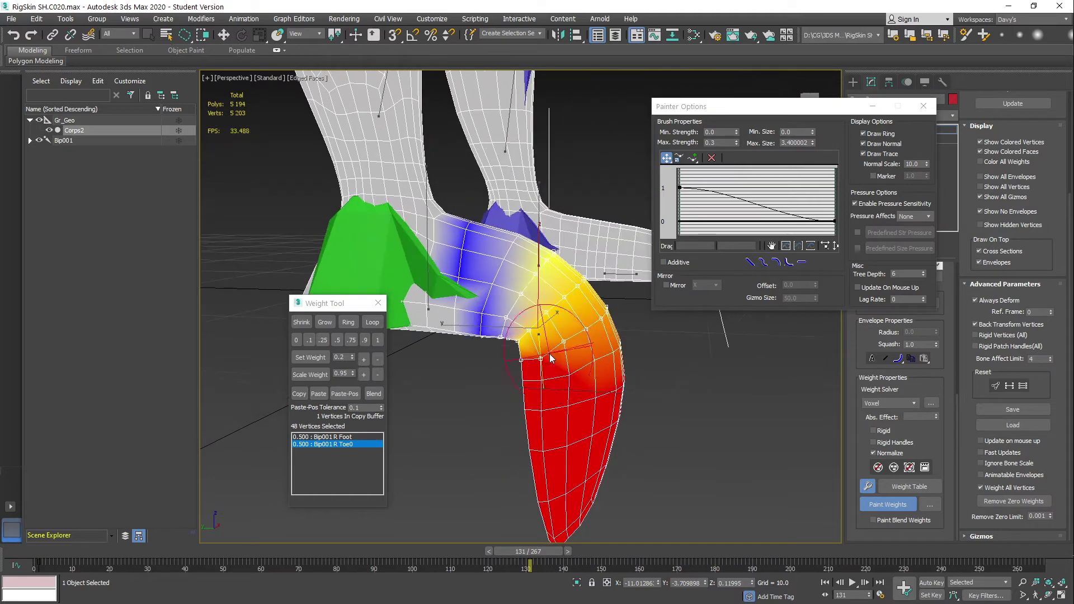
# Select the right foot bone and, at frame 142, paint its weight forward onto the side vertices of the toe section
pyautogui.press('w')
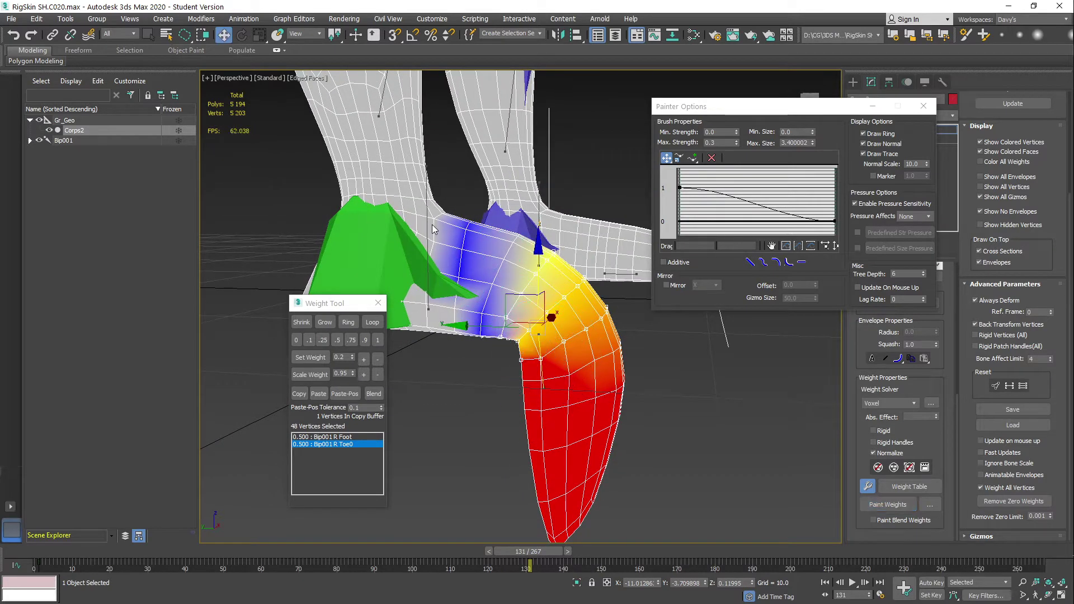
pyautogui.click(427, 225)
pyautogui.moveTo(515, 552); pyautogui.dragTo(559, 553)
pyautogui.moveTo(563, 353)
pyautogui.keyDown('alt'); pyautogui.mouseDown(button='middle')
pyautogui.moveTo(527, 385)
pyautogui.moveTo(542, 344)
pyautogui.mouseUp(button='middle'); pyautogui.keyUp('alt')
pyautogui.press('p')
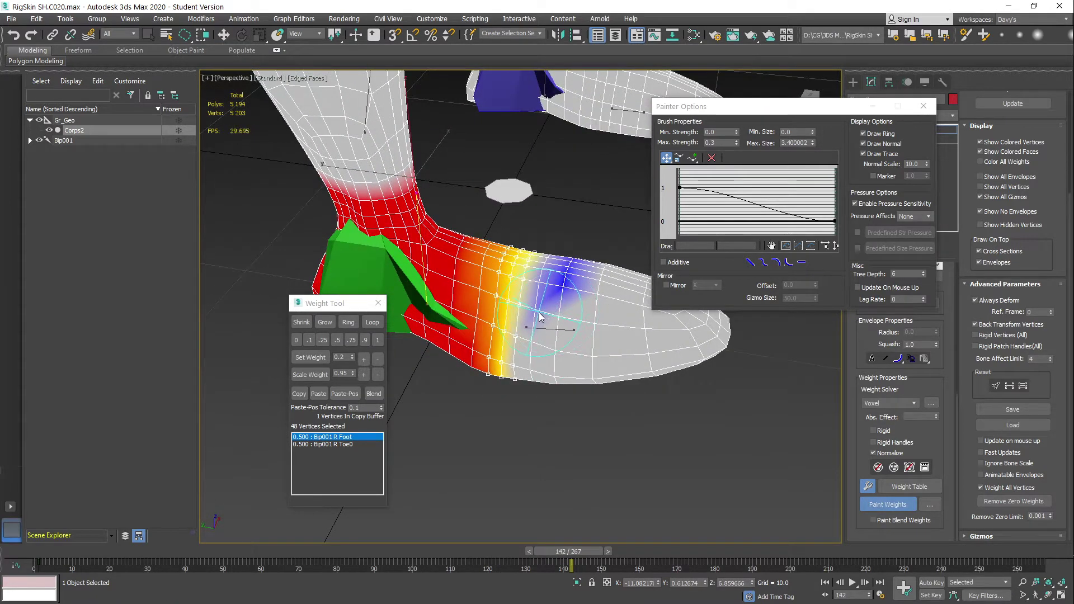
pyautogui.moveTo(540, 316)
pyautogui.mouseDown()
pyautogui.moveTo(556, 288)
pyautogui.moveTo(559, 352)
pyautogui.moveTo(554, 314)
pyautogui.mouseUp()
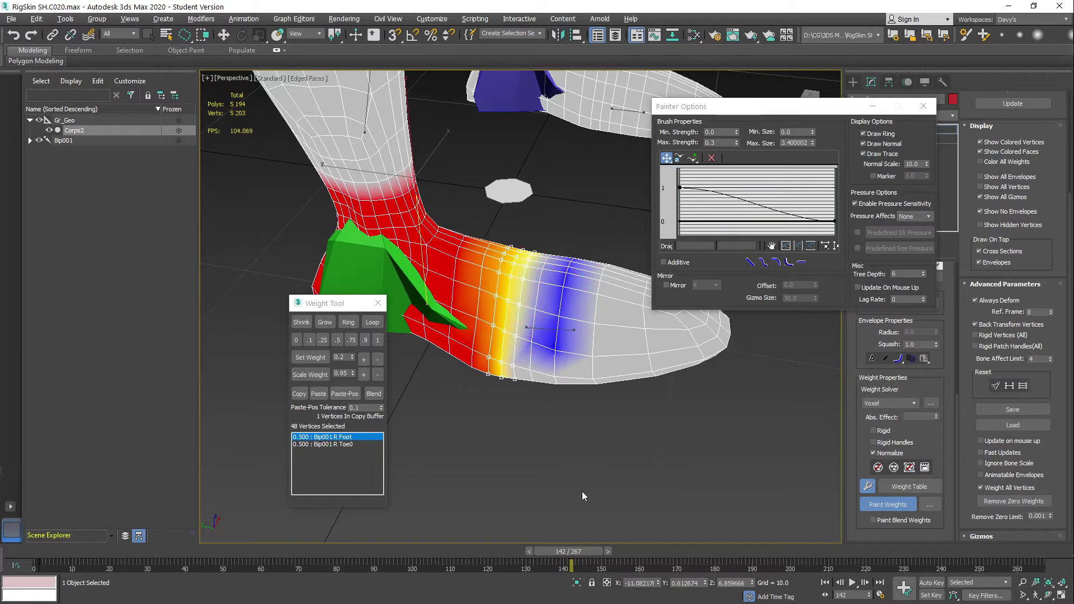
# At frame 145, paint right foot bone weight along the toe crease from another side of the foot
pyautogui.moveTo(565, 551); pyautogui.dragTo(579, 552)
pyautogui.moveTo(531, 335)
pyautogui.keyDown('alt'); pyautogui.mouseDown(button='middle')
pyautogui.moveTo(497, 287)
pyautogui.moveTo(520, 267)
pyautogui.moveTo(567, 270)
pyautogui.mouseUp(button='middle'); pyautogui.keyUp('alt')
pyautogui.moveTo(499, 288)
pyautogui.mouseDown()
pyautogui.moveTo(485, 322)
pyautogui.moveTo(493, 340)
pyautogui.mouseUp()
pyautogui.moveTo(493, 340)
pyautogui.keyDown('alt'); pyautogui.mouseDown(button='middle')
pyautogui.moveTo(502, 328)
pyautogui.moveTo(520, 353)
pyautogui.moveTo(575, 376)
pyautogui.moveTo(598, 359)
pyautogui.moveTo(578, 370)
pyautogui.moveTo(541, 353)
pyautogui.moveTo(567, 353)
pyautogui.mouseUp(button='middle'); pyautogui.keyUp('alt')
# Leave weight painting, move the Weight Tool window clear of the foot, and close the painter options
pyautogui.press('w')
pyautogui.moveTo(828, 108); pyautogui.dragTo(900, 111)
pyautogui.keyDown('alt'); pyautogui.moveTo(559, 327); pyautogui.dragTo(506, 305, button='middle'); pyautogui.keyUp('alt')
pyautogui.moveTo(341, 305); pyautogui.dragTo(313, 237)
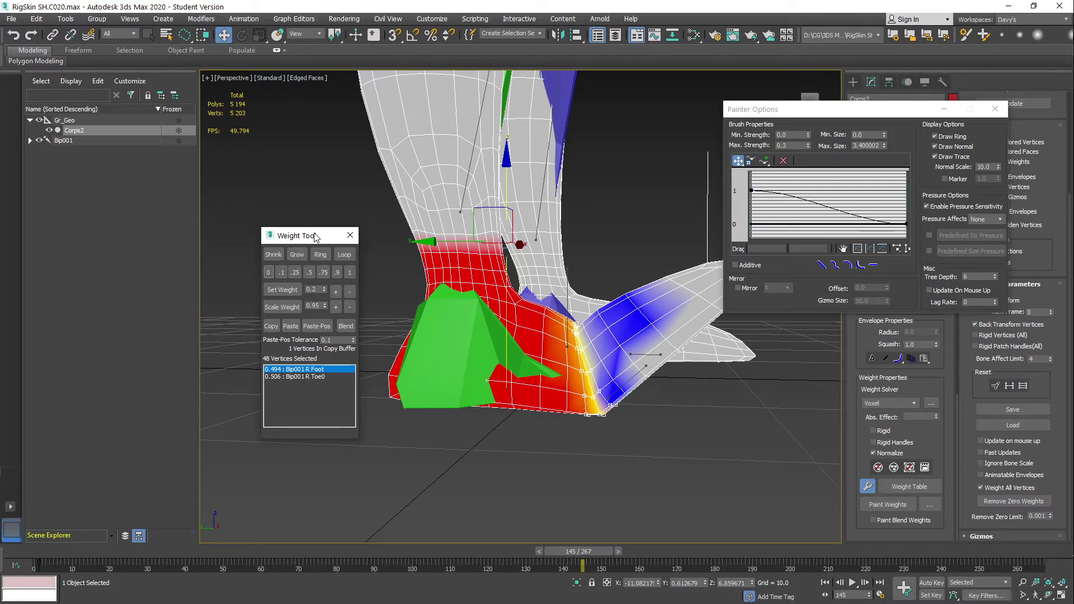
pyautogui.click(994, 110)
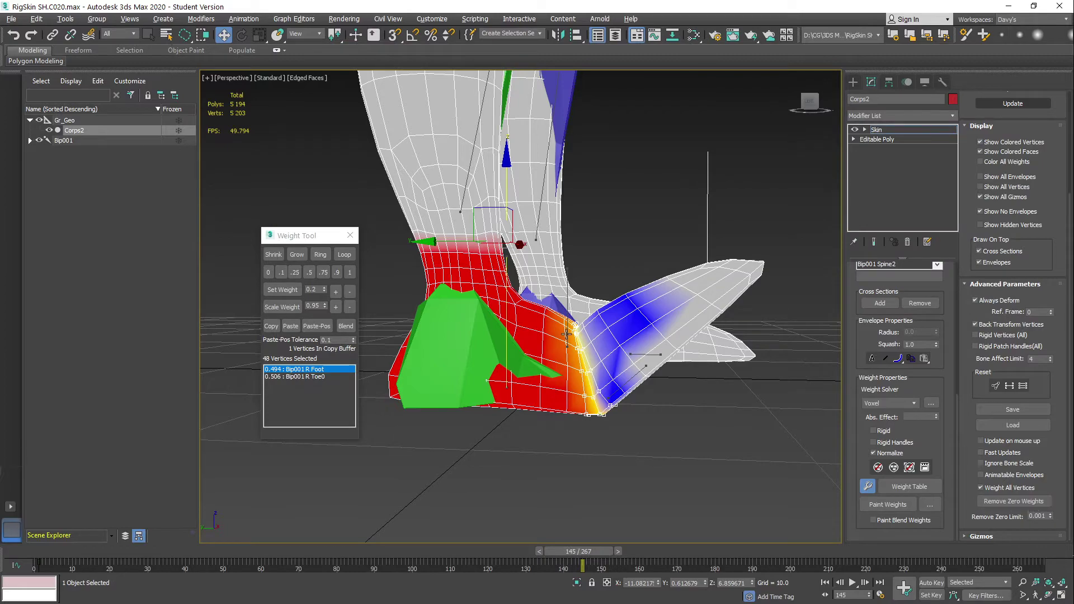
# Scrub through the toe animation, including frames 126 and 130, and examine the right foot-to-toe deformation from several angles
pyautogui.keyDown('alt'); pyautogui.moveTo(526, 301); pyautogui.dragTo(528, 327, button='middle'); pyautogui.keyUp('alt')
pyautogui.moveTo(529, 327); pyautogui.dragTo(576, 333, button='middle')
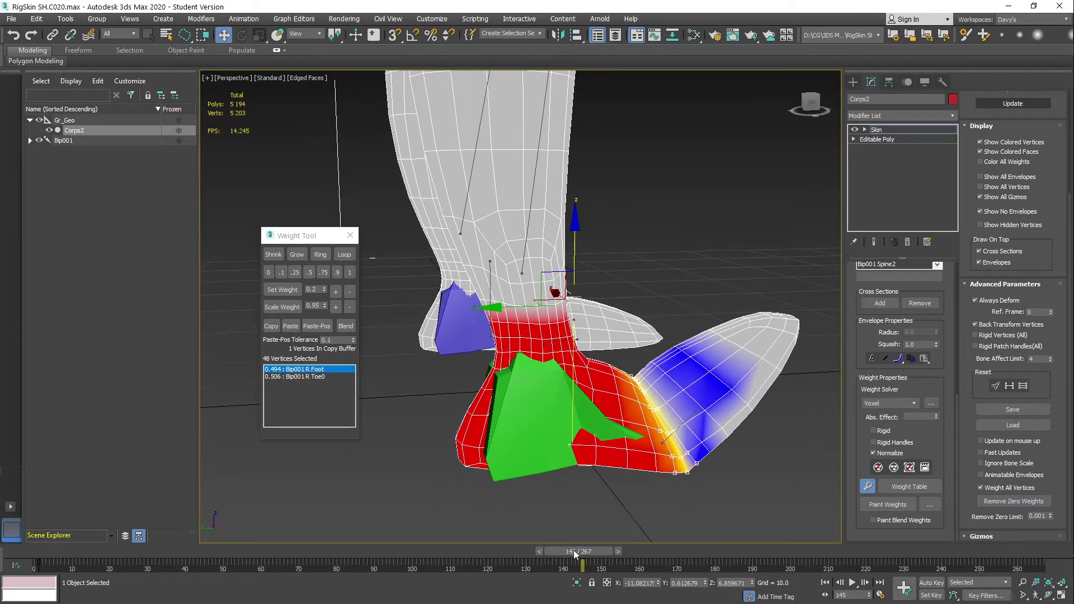
pyautogui.moveTo(573, 549); pyautogui.dragTo(620, 552)
pyautogui.moveTo(598, 557); pyautogui.dragTo(508, 555)
pyautogui.press('w')
pyautogui.keyDown('alt'); pyautogui.moveTo(520, 511); pyautogui.dragTo(507, 443, button='middle'); pyautogui.keyUp('alt')
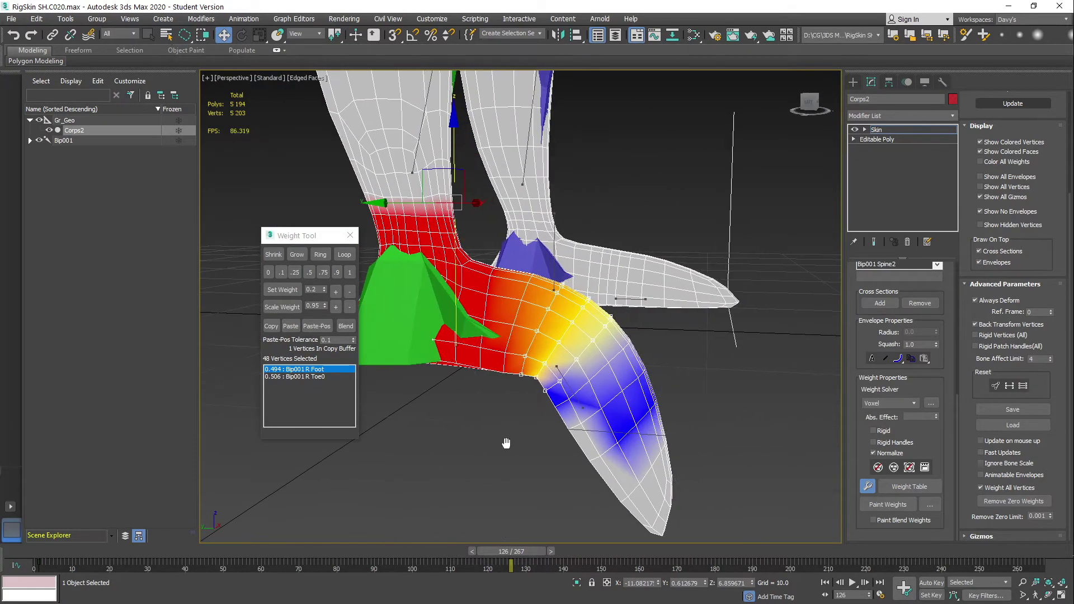
pyautogui.moveTo(506, 551); pyautogui.dragTo(535, 550)
pyautogui.keyDown('alt'); pyautogui.moveTo(488, 374); pyautogui.dragTo(603, 322, button='middle'); pyautogui.keyUp('alt')
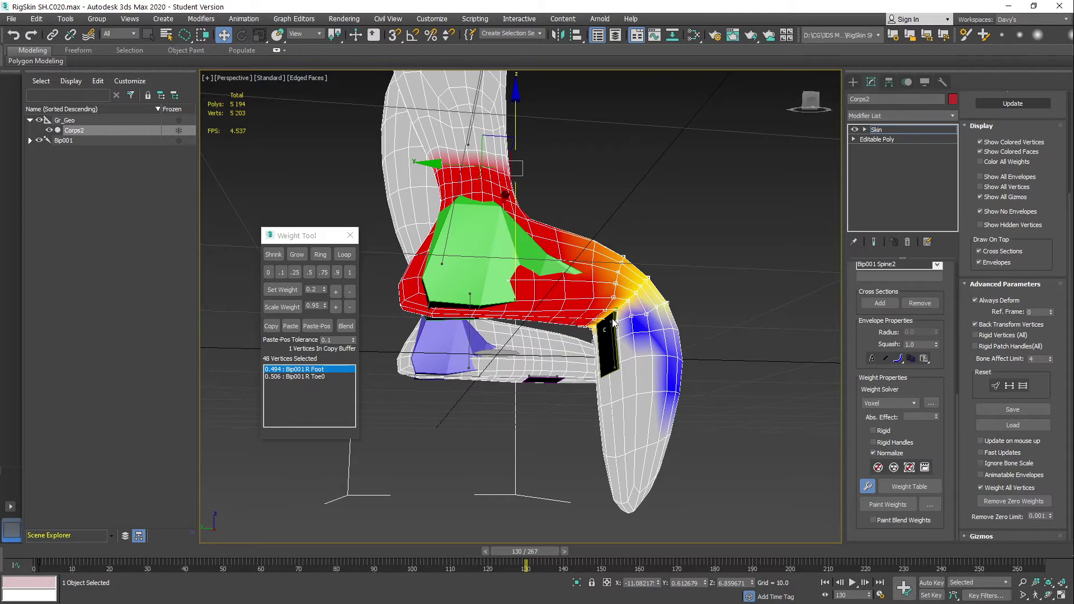
# Scrub through the foot animation, including frames 164, 166 and 178, and examine the right ankle and toe deformation from several angles
pyautogui.keyDown('alt'); pyautogui.moveTo(656, 326); pyautogui.dragTo(603, 360, button='middle'); pyautogui.keyUp('alt')
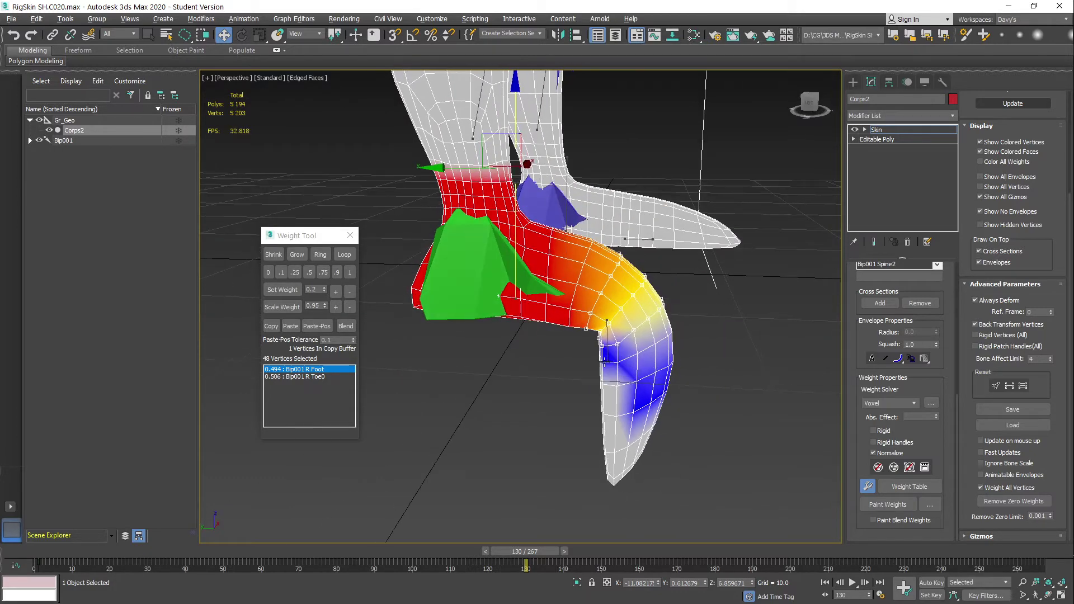
pyautogui.moveTo(541, 553); pyautogui.dragTo(667, 538)
pyautogui.keyDown('alt'); pyautogui.moveTo(433, 358); pyautogui.dragTo(498, 292, button='middle'); pyautogui.keyUp('alt')
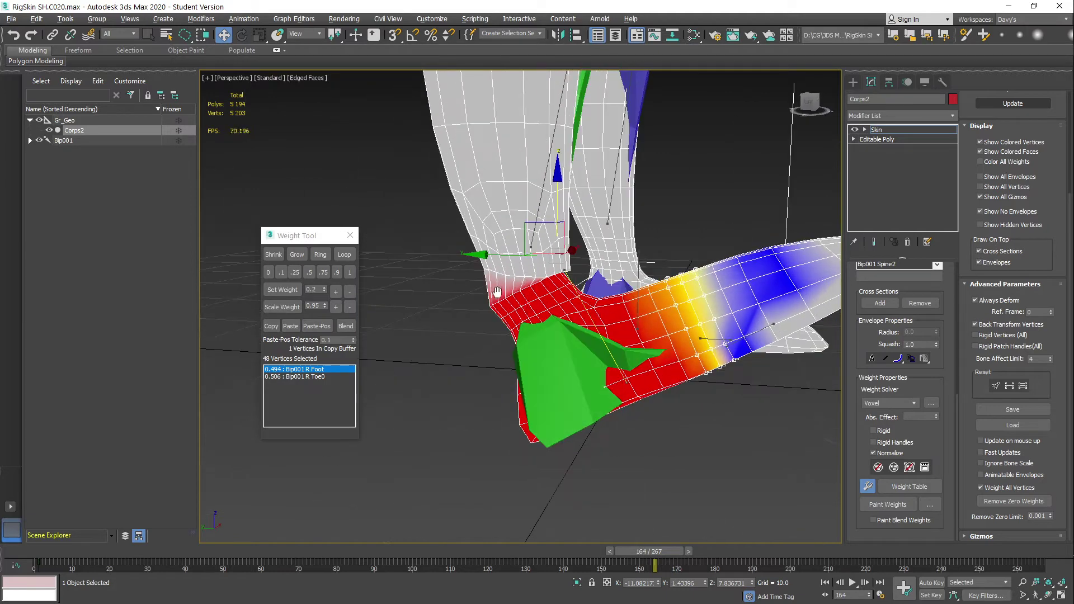
pyautogui.keyDown('alt'); pyautogui.moveTo(571, 301); pyautogui.dragTo(561, 283, button='middle'); pyautogui.keyUp('alt')
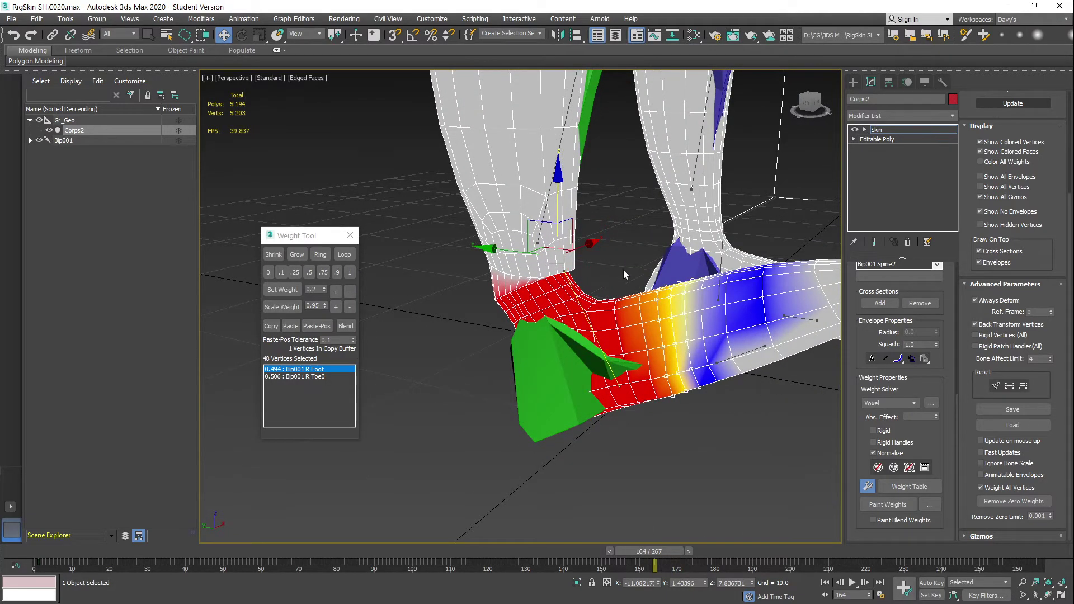
pyautogui.keyDown('alt'); pyautogui.moveTo(623, 270); pyautogui.dragTo(642, 259, button='middle'); pyautogui.keyUp('alt')
pyautogui.moveTo(662, 548); pyautogui.dragTo(667, 548)
pyautogui.keyDown('alt'); pyautogui.moveTo(582, 359); pyautogui.dragTo(667, 442, button='middle'); pyautogui.keyUp('alt')
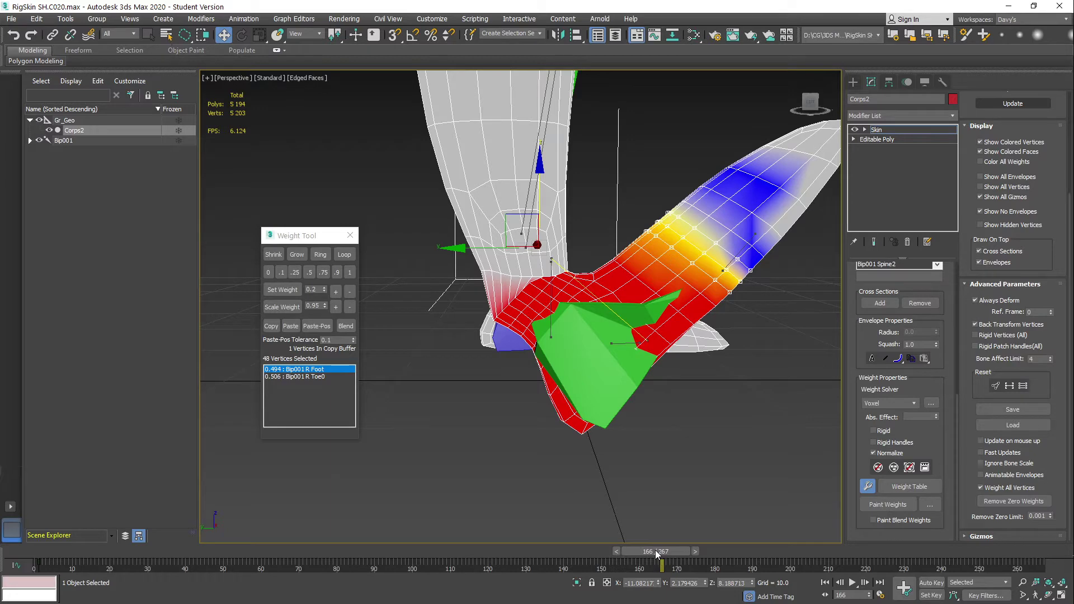
pyautogui.keyDown('alt'); pyautogui.moveTo(612, 371); pyautogui.dragTo(556, 317, button='middle'); pyautogui.keyUp('alt')
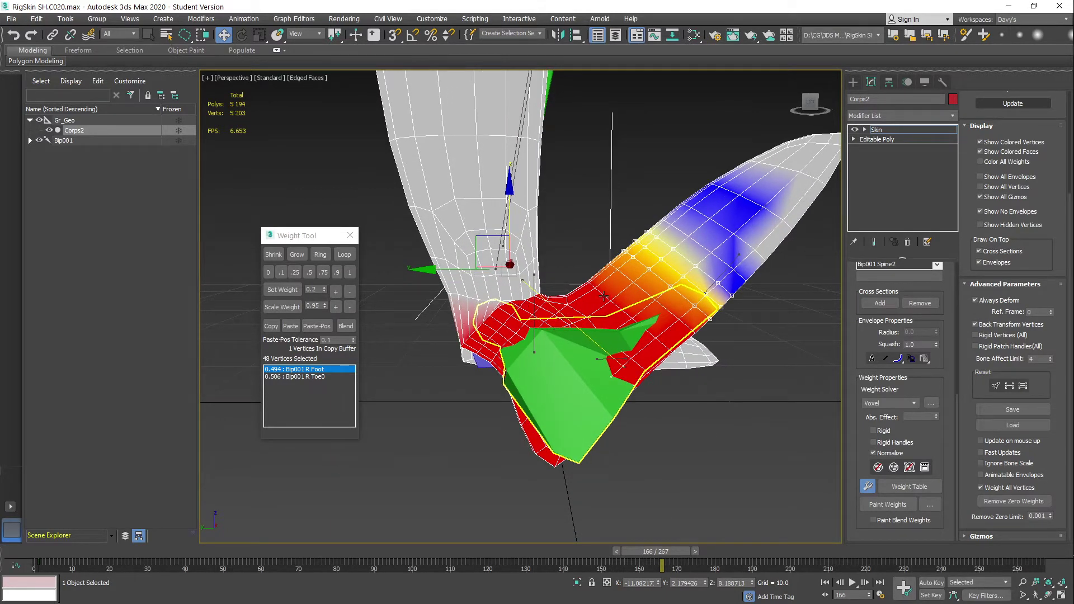
pyautogui.moveTo(656, 548); pyautogui.dragTo(700, 552)
pyautogui.moveTo(555, 334)
pyautogui.keyDown('alt'); pyautogui.mouseDown(button='middle')
pyautogui.moveTo(536, 337)
pyautogui.moveTo(563, 335)
pyautogui.mouseUp(button='middle'); pyautogui.keyUp('alt')
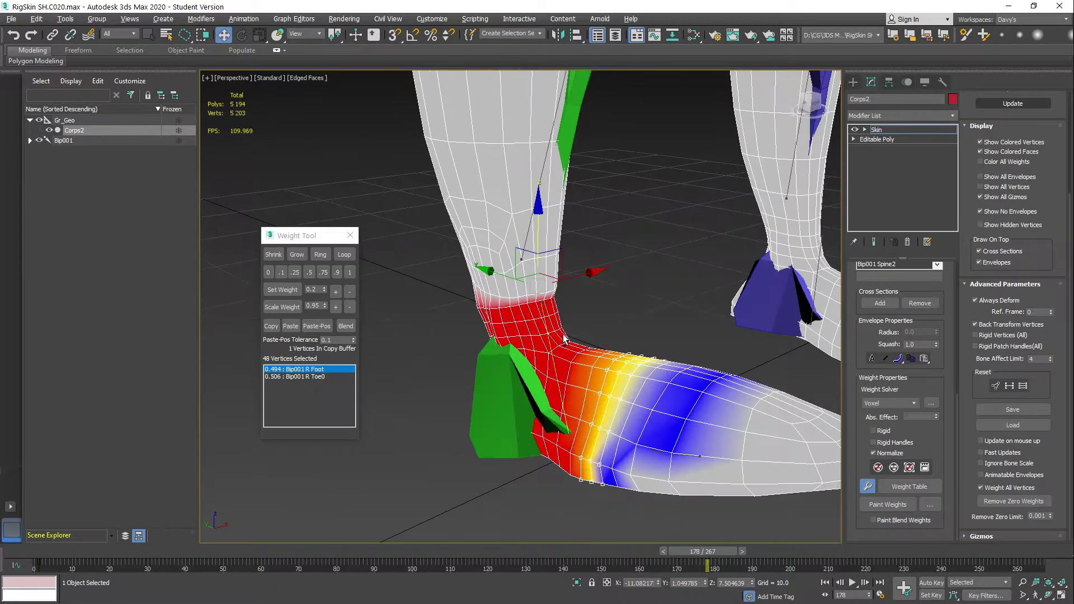
# Move the Weight Tool window clear of the leg and, at frame 178, paint right foot bone weight onto the front of the lower shin
pyautogui.moveTo(315, 242); pyautogui.dragTo(269, 242)
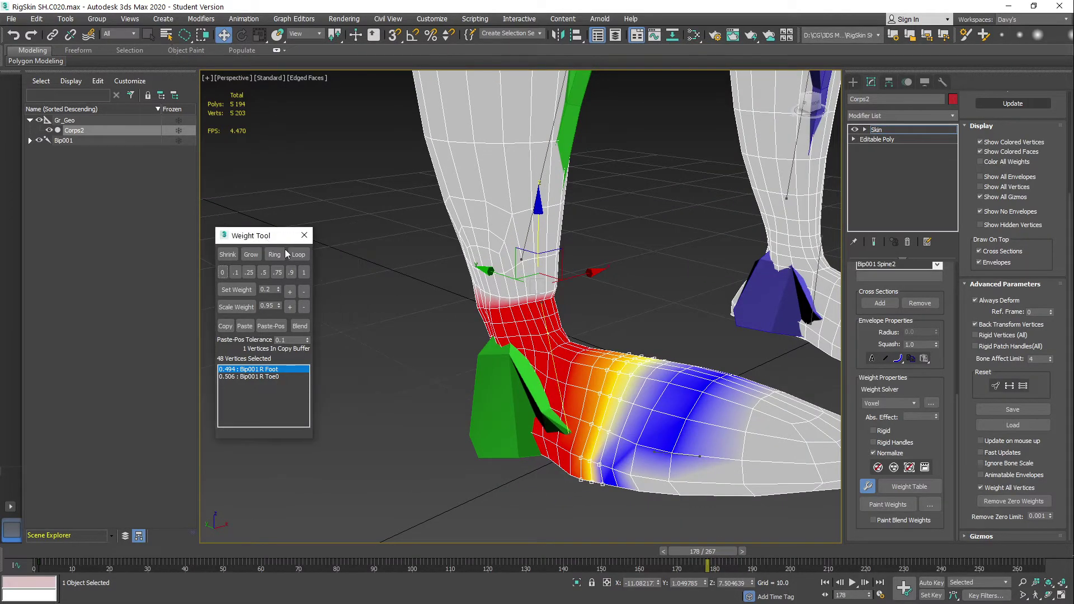
pyautogui.click(886, 504)
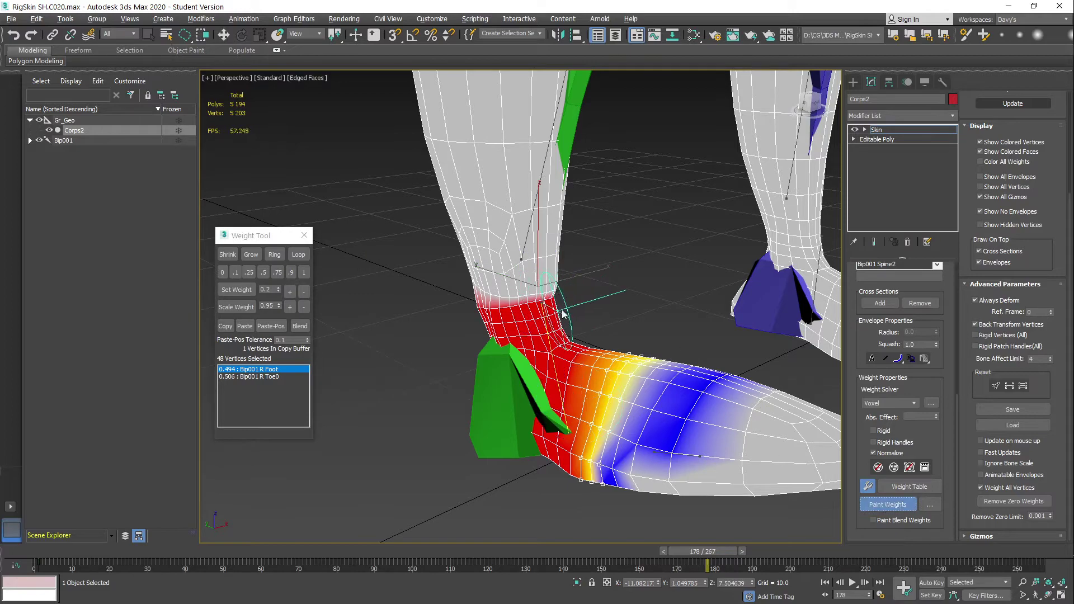
pyautogui.moveTo(562, 313)
pyautogui.keyDown('alt'); pyautogui.mouseDown(button='middle')
pyautogui.moveTo(562, 292)
pyautogui.moveTo(506, 336)
pyautogui.moveTo(565, 338)
pyautogui.moveTo(558, 343)
pyautogui.mouseUp(button='middle'); pyautogui.keyUp('alt')
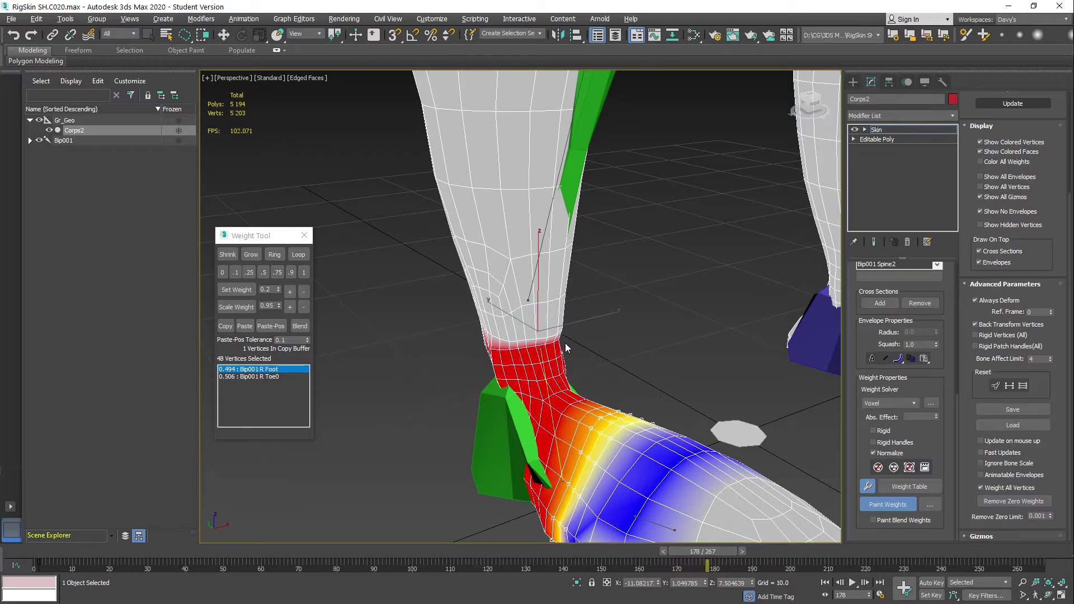
pyautogui.moveTo(565, 348)
pyautogui.keyDown('alt'); pyautogui.mouseDown(button='middle')
pyautogui.moveTo(564, 328)
pyautogui.moveTo(538, 334)
pyautogui.moveTo(541, 358)
pyautogui.mouseUp(button='middle'); pyautogui.keyUp('alt')
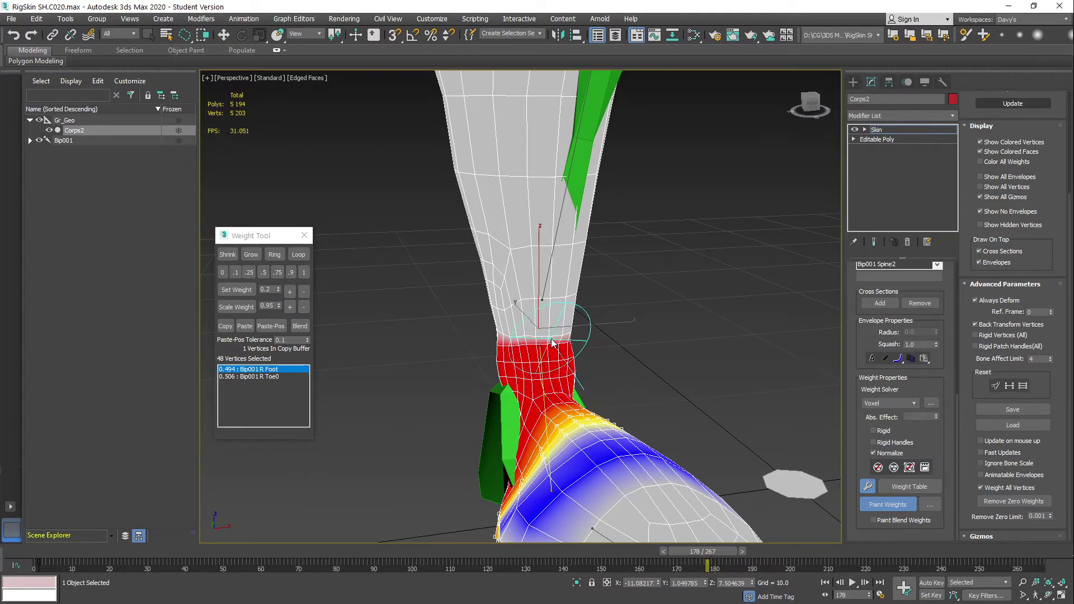
pyautogui.moveTo(553, 342)
pyautogui.mouseDown()
pyautogui.moveTo(530, 348)
pyautogui.moveTo(568, 340)
pyautogui.mouseUp()
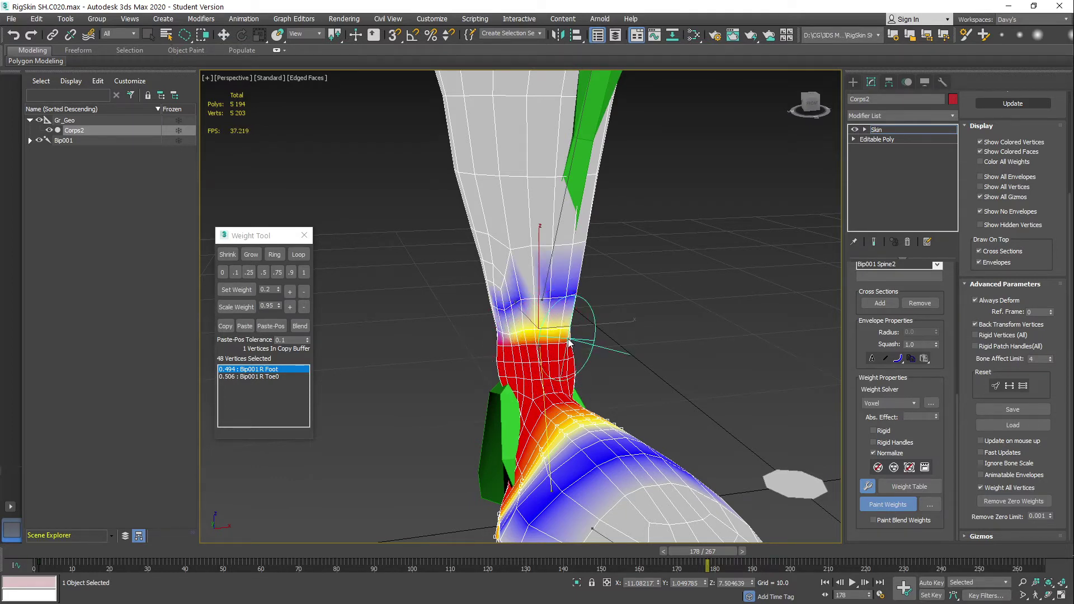
# At frame 175, rework the right foot bone's weight on the front of the shin above the ankle, check the other side, and leave weight painting
pyautogui.keyDown('alt'); pyautogui.moveTo(552, 344); pyautogui.dragTo(583, 493, button='middle'); pyautogui.keyUp('alt')
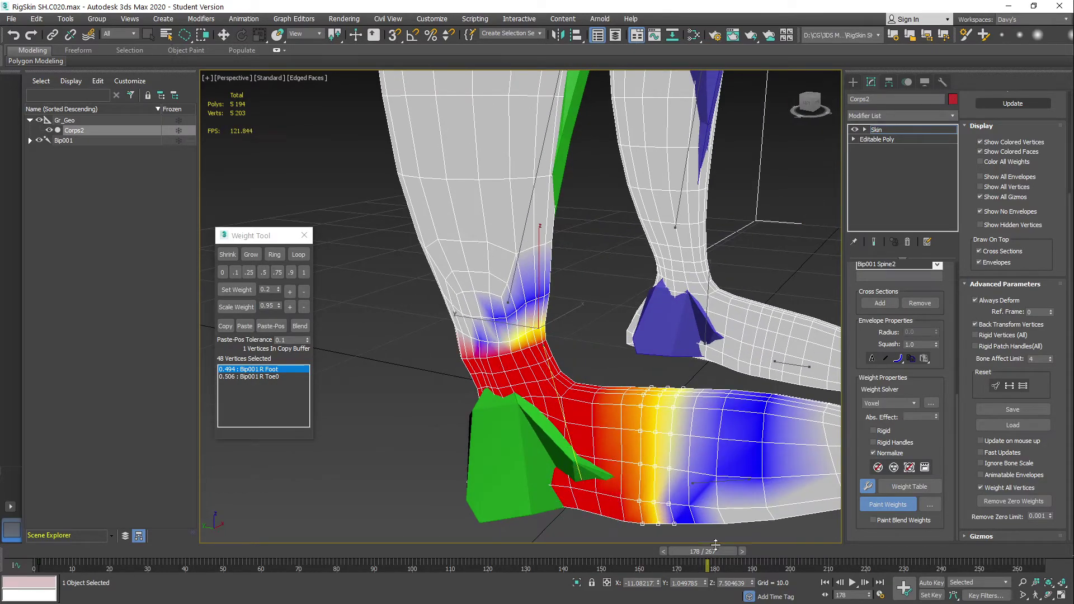
pyautogui.moveTo(716, 545)
pyautogui.mouseDown()
pyautogui.moveTo(708, 551)
pyautogui.moveTo(730, 548)
pyautogui.moveTo(696, 555)
pyautogui.mouseUp()
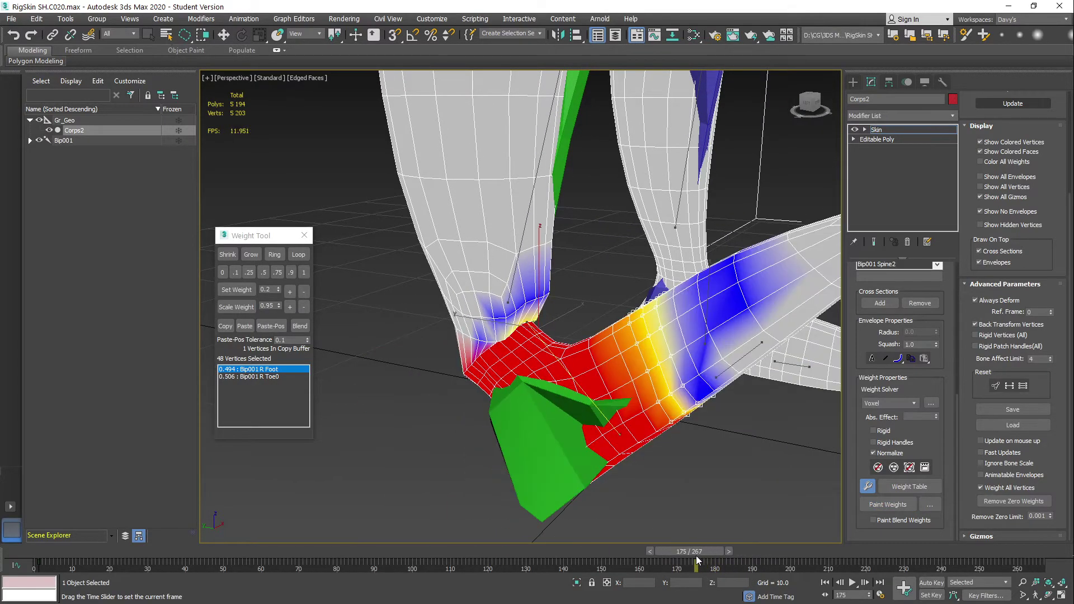
pyautogui.moveTo(624, 322)
pyautogui.keyDown('alt'); pyautogui.mouseDown(button='middle')
pyautogui.moveTo(587, 307)
pyautogui.moveTo(540, 324)
pyautogui.moveTo(553, 295)
pyautogui.mouseUp(button='middle'); pyautogui.keyUp('alt')
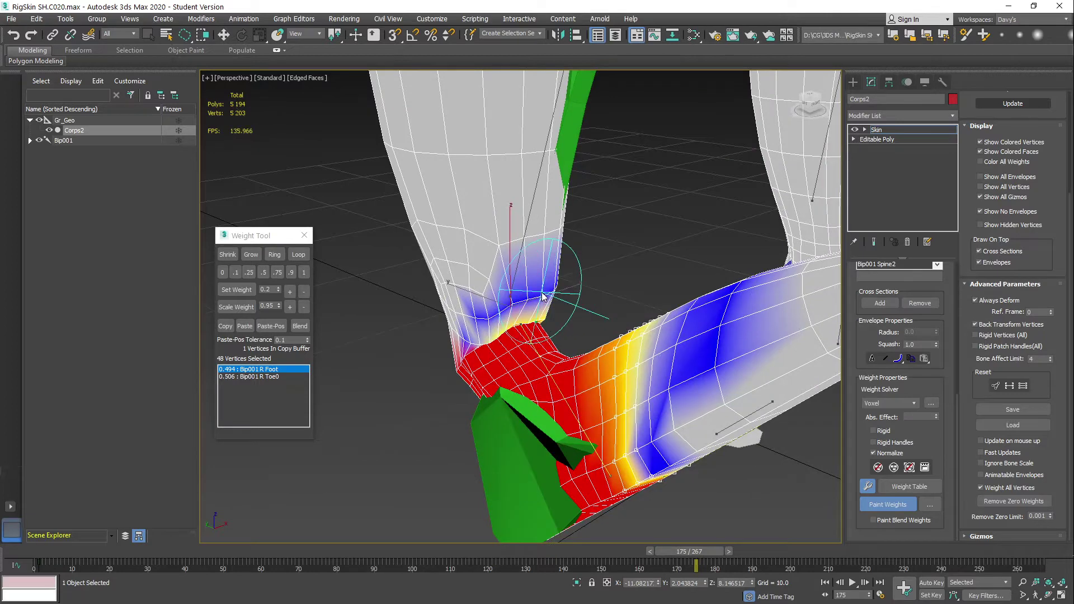
pyautogui.moveTo(541, 294)
pyautogui.mouseDown()
pyautogui.moveTo(492, 321)
pyautogui.moveTo(475, 319)
pyautogui.moveTo(548, 305)
pyautogui.mouseUp()
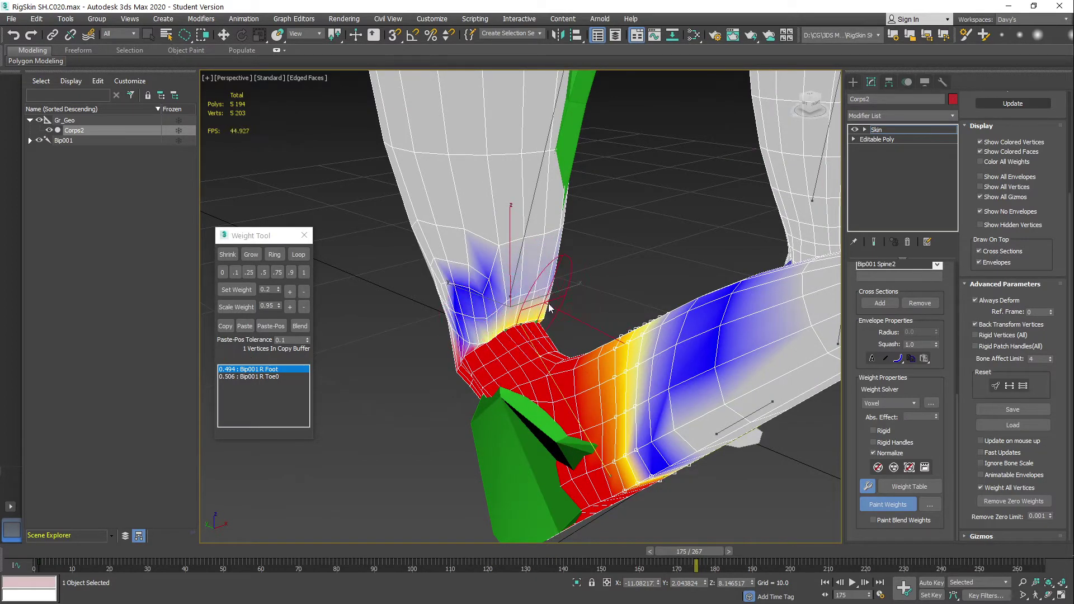
pyautogui.keyDown('alt'); pyautogui.moveTo(561, 319); pyautogui.dragTo(417, 332, button='middle'); pyautogui.keyUp('alt')
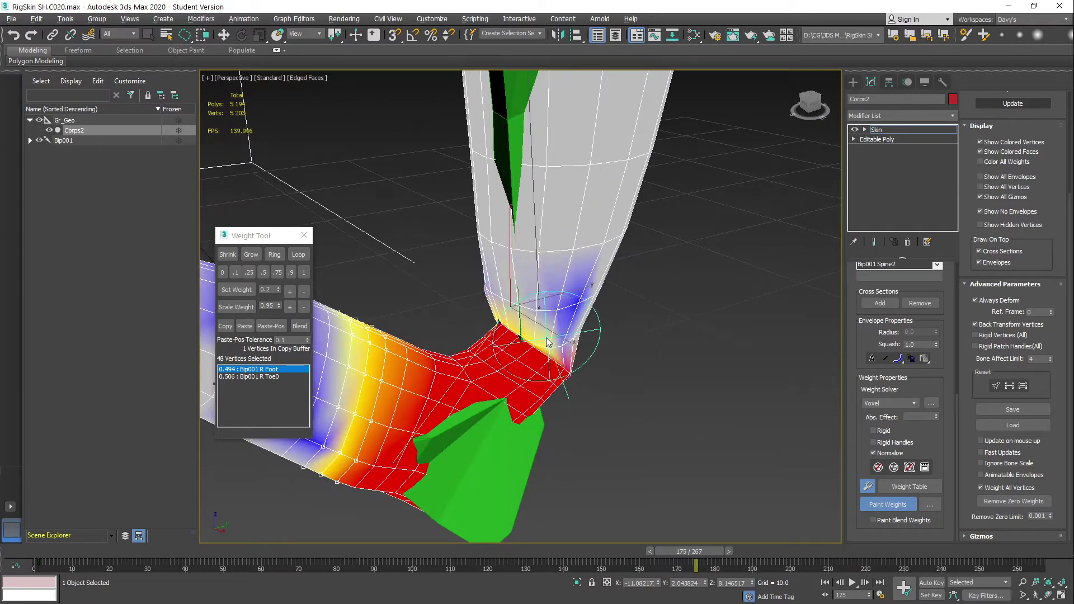
pyautogui.keyDown('alt'); pyautogui.moveTo(526, 329); pyautogui.dragTo(508, 341, button='middle'); pyautogui.keyUp('alt')
pyautogui.press('w')
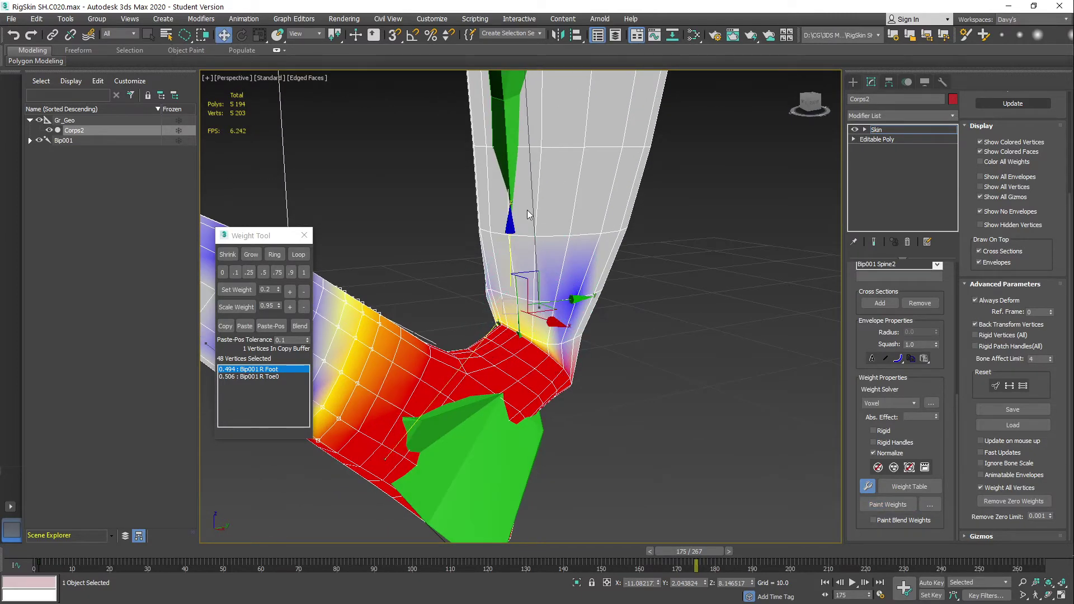
# Select the right calf bone and paint its weight down over the front and sides of the ankle
pyautogui.click(536, 330)
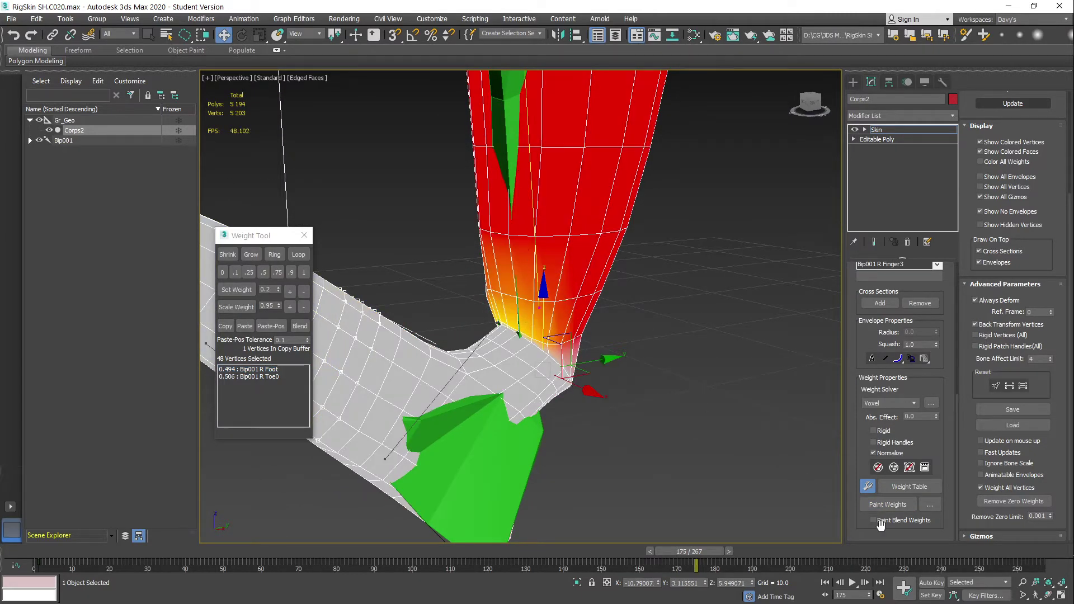
pyautogui.click(898, 505)
pyautogui.keyDown('alt'); pyautogui.moveTo(534, 346); pyautogui.dragTo(553, 347, button='middle'); pyautogui.keyUp('alt')
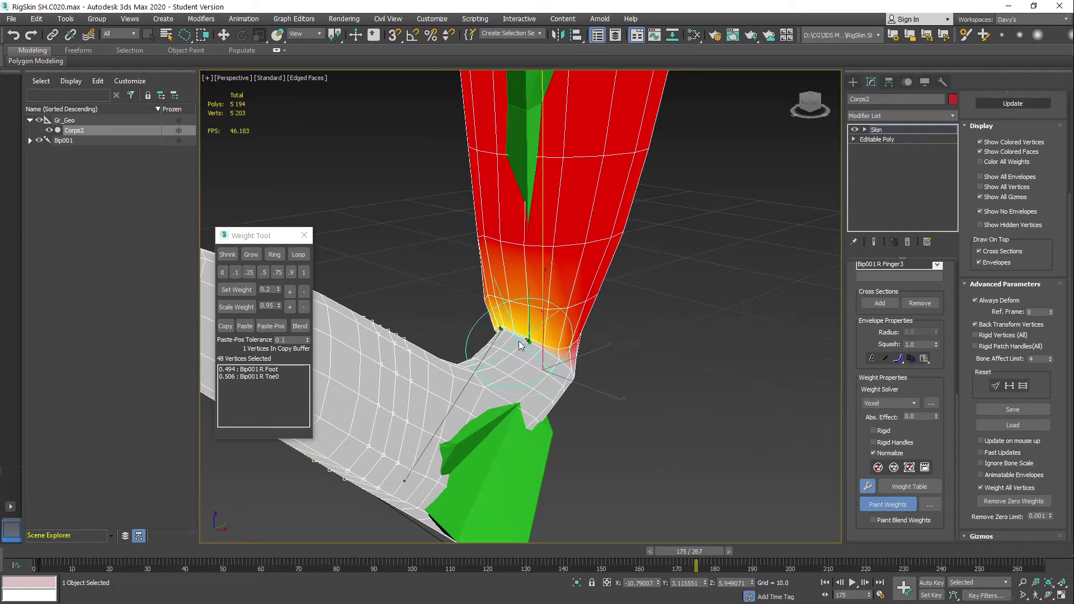
pyautogui.moveTo(517, 342); pyautogui.dragTo(538, 336)
pyautogui.keyDown('alt'); pyautogui.moveTo(456, 324); pyautogui.dragTo(629, 325, button='middle'); pyautogui.keyUp('alt')
pyautogui.moveTo(561, 329); pyautogui.dragTo(587, 352)
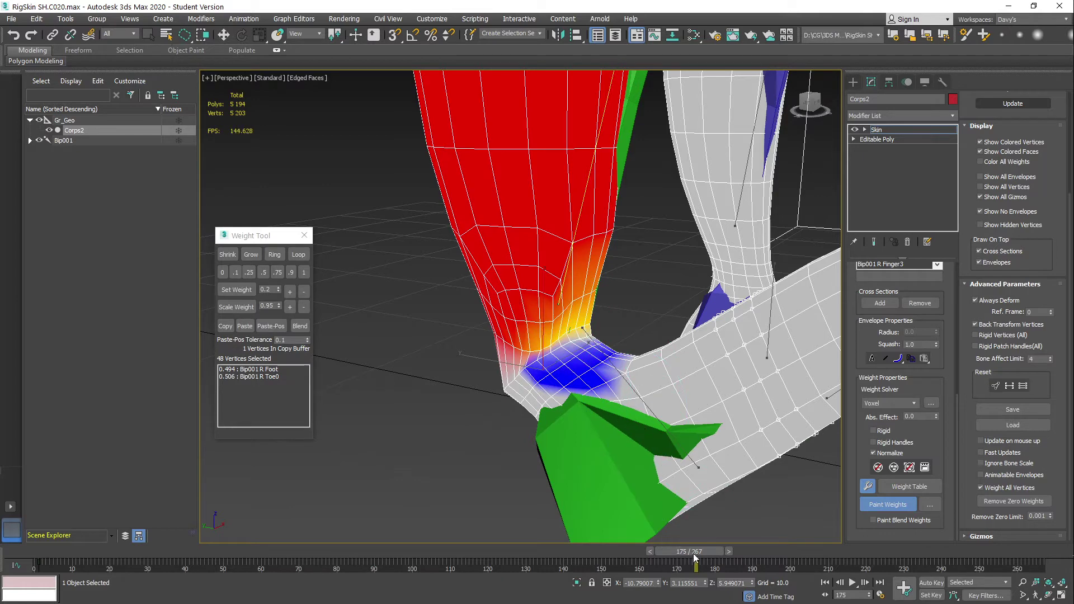
# At frame 173, touch up the right calf bone's weight in the front ankle crease and leave weight painting
pyautogui.moveTo(693, 553); pyautogui.dragTo(690, 551)
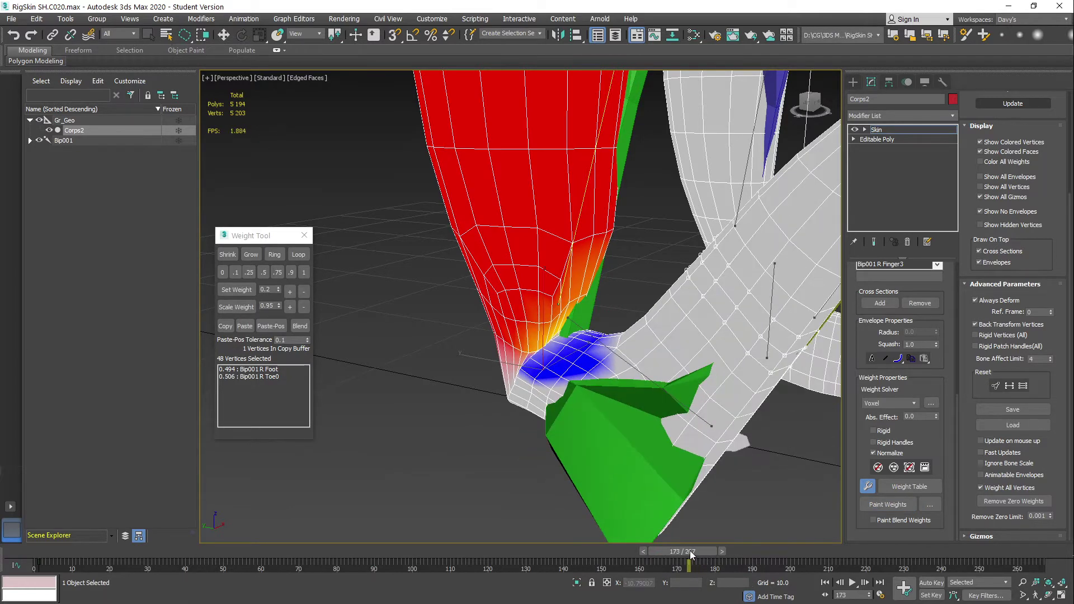
pyautogui.moveTo(663, 370)
pyautogui.keyDown('alt'); pyautogui.mouseDown(button='middle')
pyautogui.moveTo(626, 352)
pyautogui.moveTo(595, 360)
pyautogui.moveTo(643, 291)
pyautogui.moveTo(718, 254)
pyautogui.moveTo(643, 281)
pyautogui.mouseUp(button='middle'); pyautogui.keyUp('alt')
pyautogui.keyDown('alt'); pyautogui.moveTo(551, 320); pyautogui.dragTo(565, 354, button='middle'); pyautogui.keyUp('alt')
pyautogui.moveTo(552, 352); pyautogui.dragTo(549, 354)
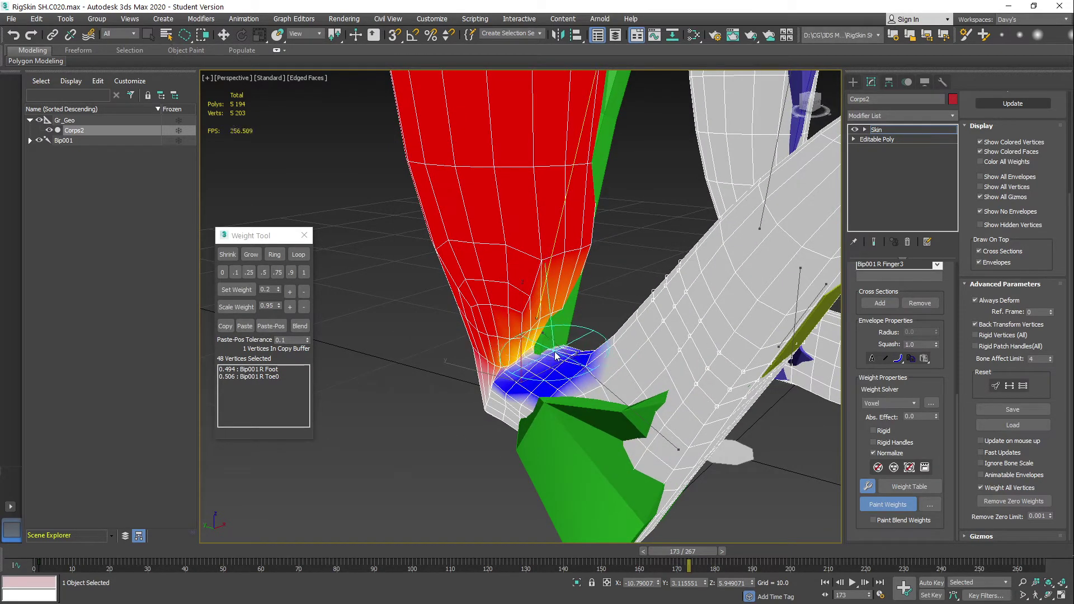
pyautogui.press('w')
# Select the right foot bone and resume weight painting at the front ankle crease
pyautogui.click(667, 441)
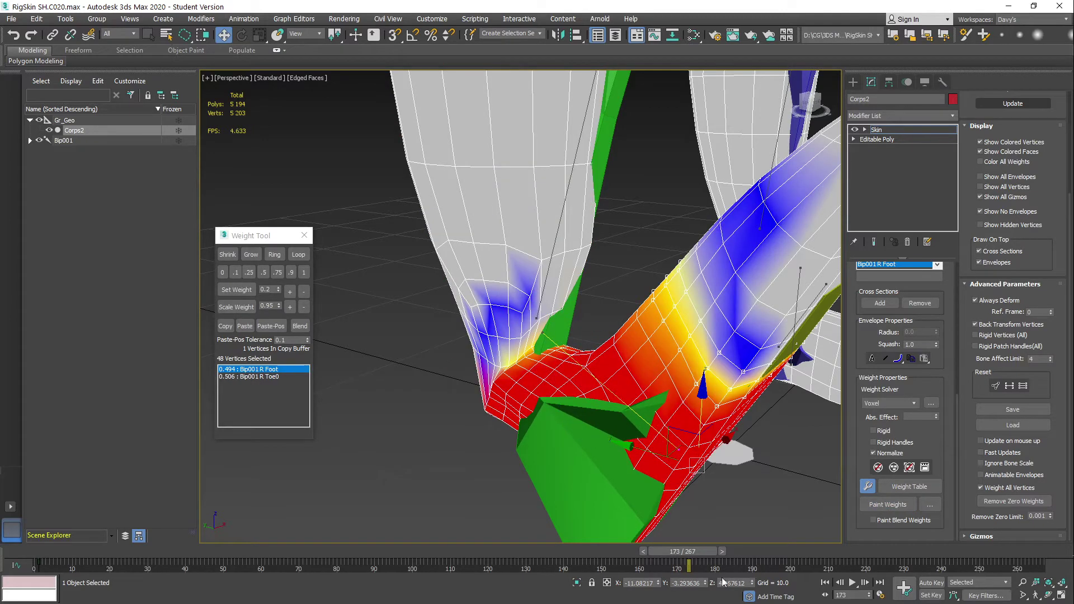
pyautogui.press('p')
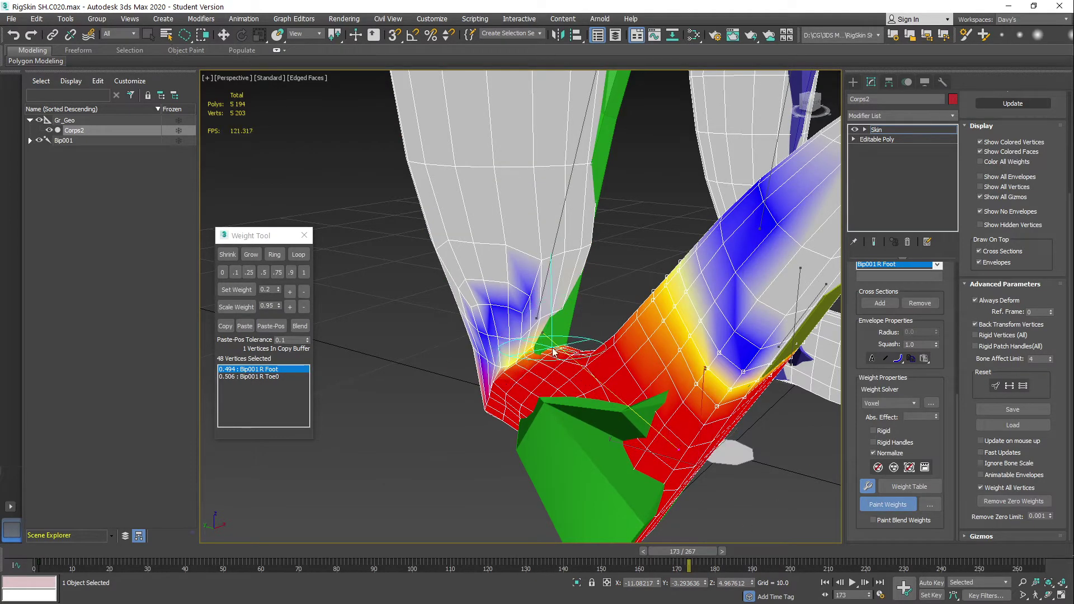
# Paint Bip001 R Foot weights over the front of the right ankle where it meets the shin
pyautogui.moveTo(523, 373)
pyautogui.keyDown('alt'); pyautogui.mouseDown(button='middle')
pyautogui.moveTo(559, 359)
pyautogui.moveTo(546, 355)
pyautogui.mouseUp(button='middle'); pyautogui.keyUp('alt')
pyautogui.moveTo(492, 398)
pyautogui.mouseDown()
pyautogui.moveTo(472, 419)
pyautogui.moveTo(476, 386)
pyautogui.moveTo(505, 400)
pyautogui.mouseUp()
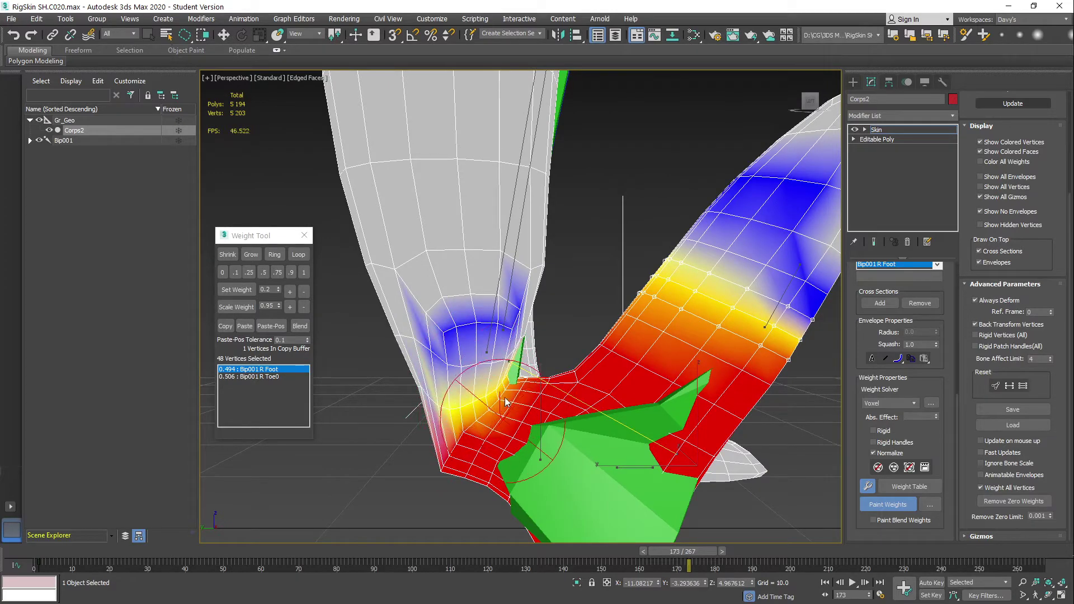
pyautogui.moveTo(558, 400)
pyautogui.keyDown('alt'); pyautogui.mouseDown(button='middle')
pyautogui.moveTo(503, 362)
pyautogui.moveTo(674, 385)
pyautogui.moveTo(765, 367)
pyautogui.moveTo(719, 394)
pyautogui.moveTo(649, 389)
pyautogui.mouseUp(button='middle'); pyautogui.keyUp('alt')
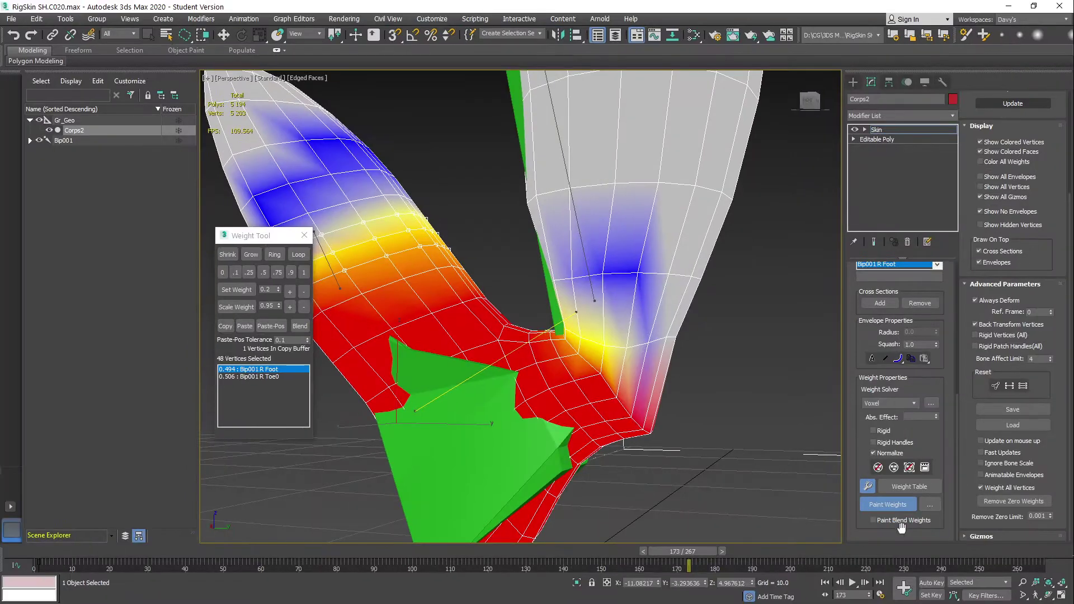
pyautogui.moveTo(599, 369)
pyautogui.keyDown('alt'); pyautogui.mouseDown(button='middle')
pyautogui.moveTo(640, 385)
pyautogui.moveTo(625, 367)
pyautogui.moveTo(633, 350)
pyautogui.moveTo(614, 342)
pyautogui.moveTo(639, 385)
pyautogui.moveTo(628, 381)
pyautogui.mouseUp(button='middle'); pyautogui.keyUp('alt')
pyautogui.keyDown('alt'); pyautogui.moveTo(679, 411); pyautogui.dragTo(621, 377, button='middle'); pyautogui.keyUp('alt')
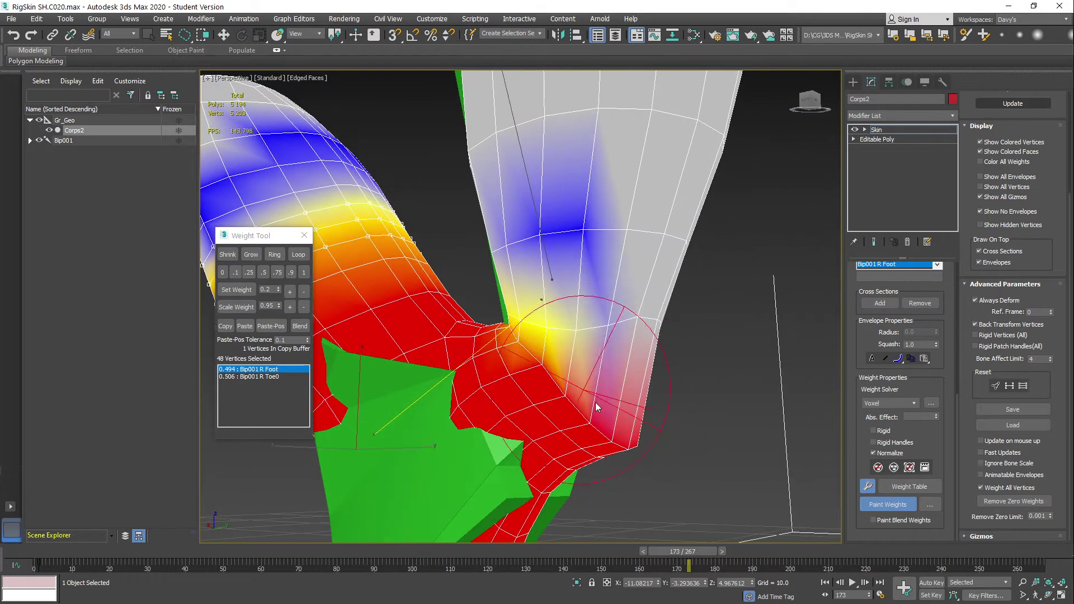
# Paint Bip001 R Foot weights across the back and side of the right ankle, above the heel
pyautogui.moveTo(616, 420)
pyautogui.keyDown('alt'); pyautogui.mouseDown(button='middle')
pyautogui.moveTo(608, 401)
pyautogui.moveTo(638, 291)
pyautogui.mouseUp(button='middle'); pyautogui.keyUp('alt')
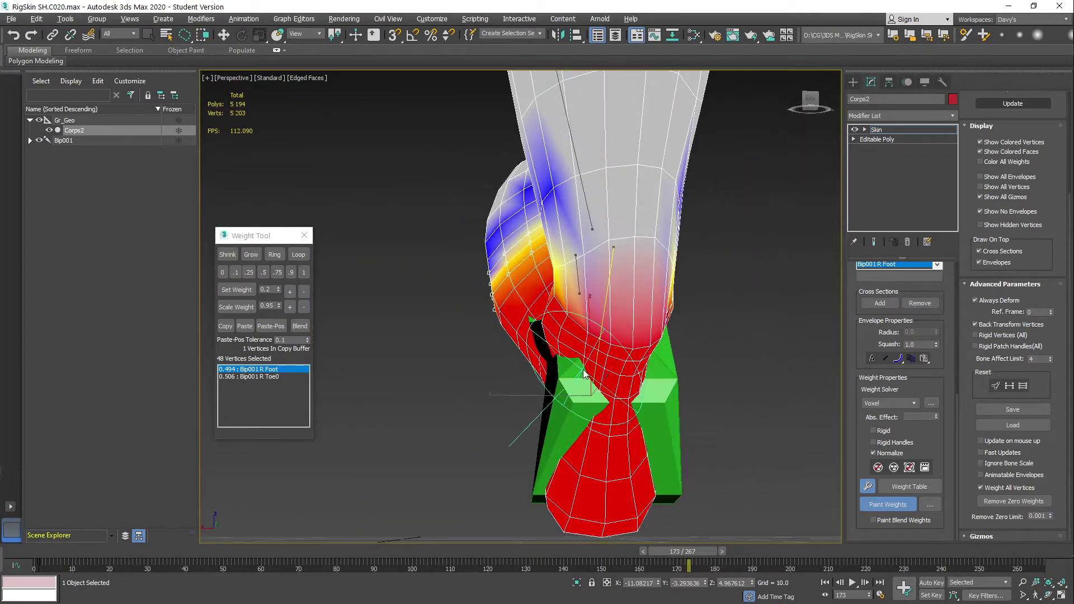
pyautogui.moveTo(649, 305)
pyautogui.mouseDown()
pyautogui.moveTo(628, 312)
pyautogui.moveTo(609, 299)
pyautogui.mouseUp()
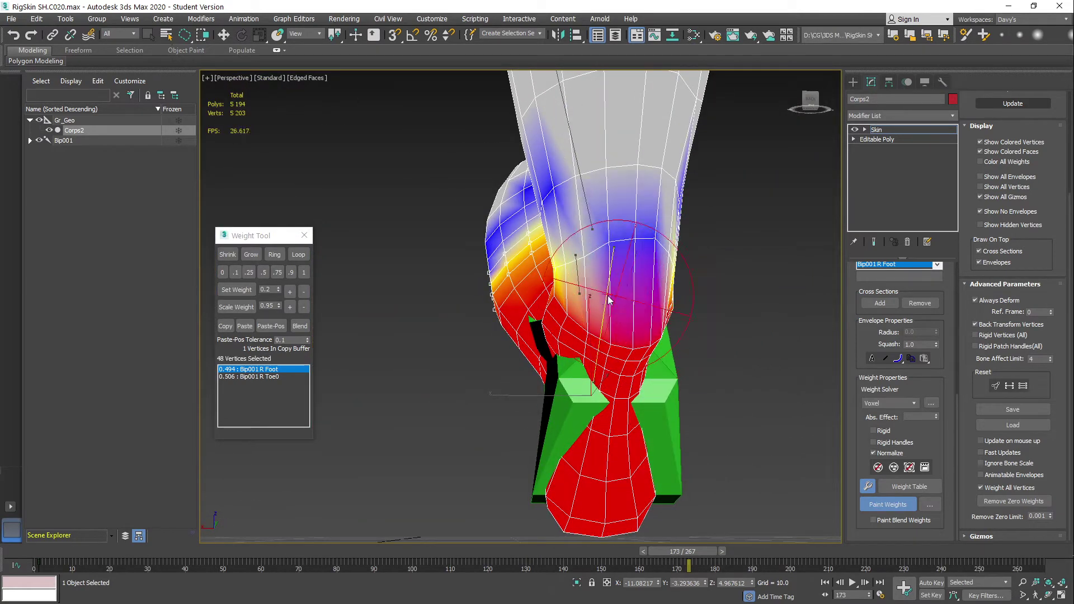
pyautogui.keyDown('alt'); pyautogui.moveTo(666, 302); pyautogui.dragTo(596, 307, button='middle'); pyautogui.keyUp('alt')
pyautogui.scroll(-1, 482, 318)
pyautogui.keyDown('alt'); pyautogui.moveTo(469, 313); pyautogui.dragTo(511, 341, button='middle'); pyautogui.keyUp('alt')
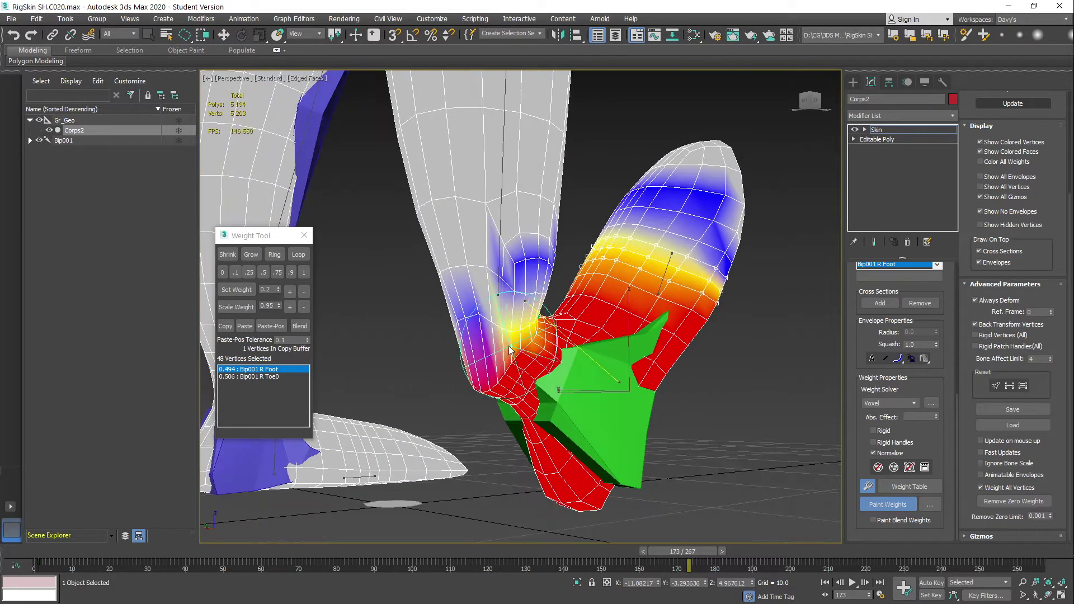
pyautogui.moveTo(508, 342)
pyautogui.mouseDown()
pyautogui.moveTo(490, 347)
pyautogui.moveTo(504, 289)
pyautogui.mouseUp()
# Select the Bip001 R Finger3 bone and paint its weights down the side of the ankle
pyautogui.press('w')
pyautogui.click(502, 178)
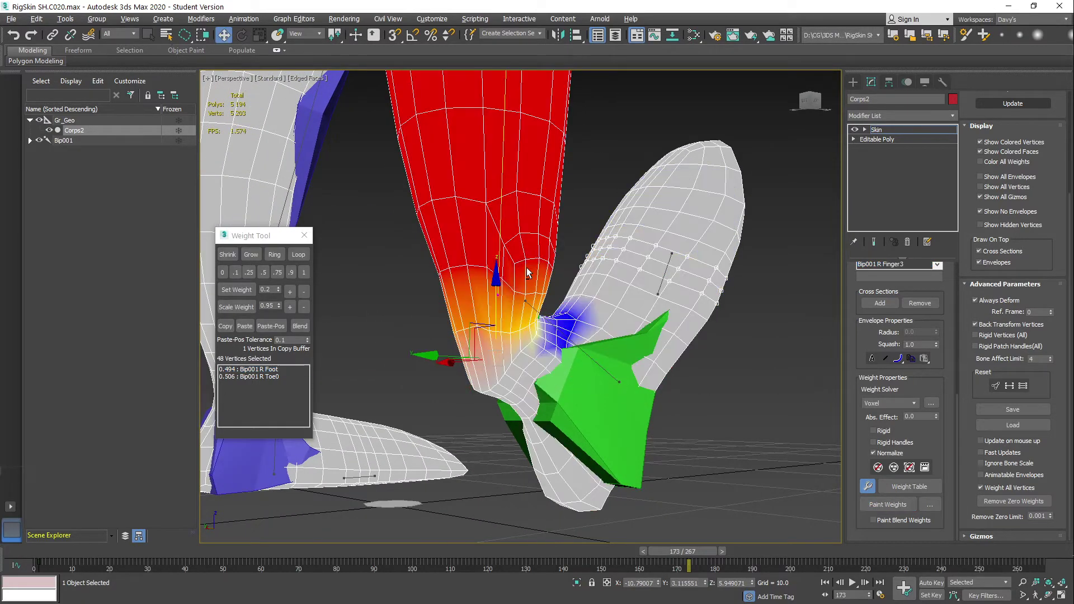
pyautogui.keyDown('alt'); pyautogui.moveTo(528, 272); pyautogui.dragTo(562, 270, button='middle'); pyautogui.keyUp('alt')
pyautogui.press('p')
pyautogui.keyDown('alt'); pyautogui.moveTo(471, 334); pyautogui.dragTo(482, 369, button='middle'); pyautogui.keyUp('alt')
pyautogui.moveTo(482, 369)
pyautogui.mouseDown()
pyautogui.moveTo(508, 363)
pyautogui.moveTo(480, 353)
pyautogui.mouseUp()
pyautogui.keyDown('alt'); pyautogui.moveTo(480, 354); pyautogui.dragTo(492, 346, button='middle'); pyautogui.keyUp('alt')
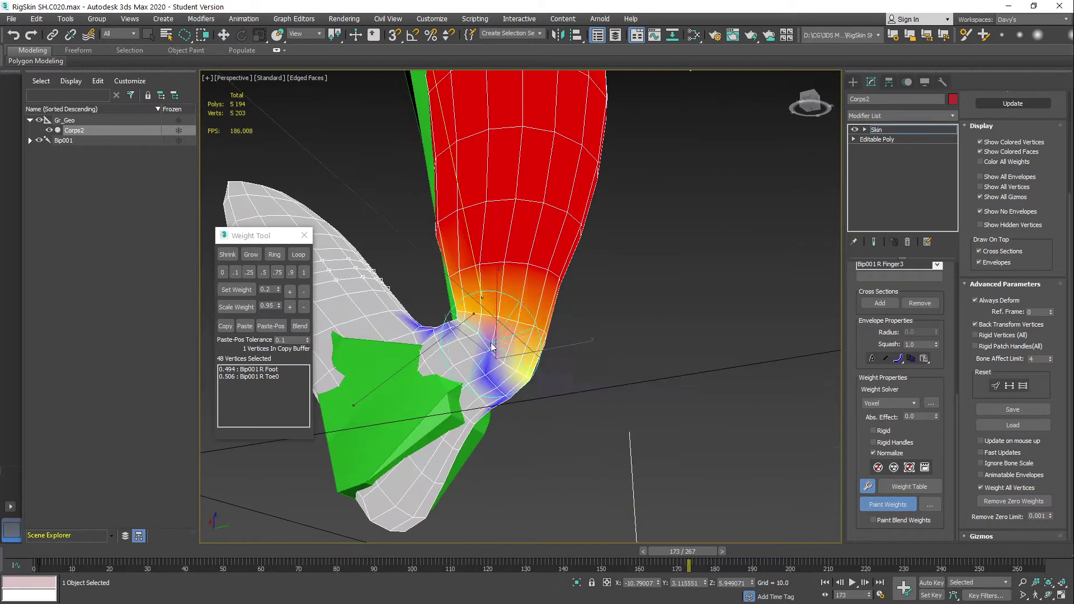
pyautogui.moveTo(491, 346)
pyautogui.mouseDown()
pyautogui.moveTo(492, 337)
pyautogui.moveTo(522, 351)
pyautogui.mouseUp()
# Extend the Bip001 R Finger3 weight painting around the other side and front of the ankle
pyautogui.moveTo(529, 348)
pyautogui.keyDown('alt'); pyautogui.mouseDown(button='middle')
pyautogui.moveTo(493, 342)
pyautogui.moveTo(526, 342)
pyautogui.mouseUp(button='middle'); pyautogui.keyUp('alt')
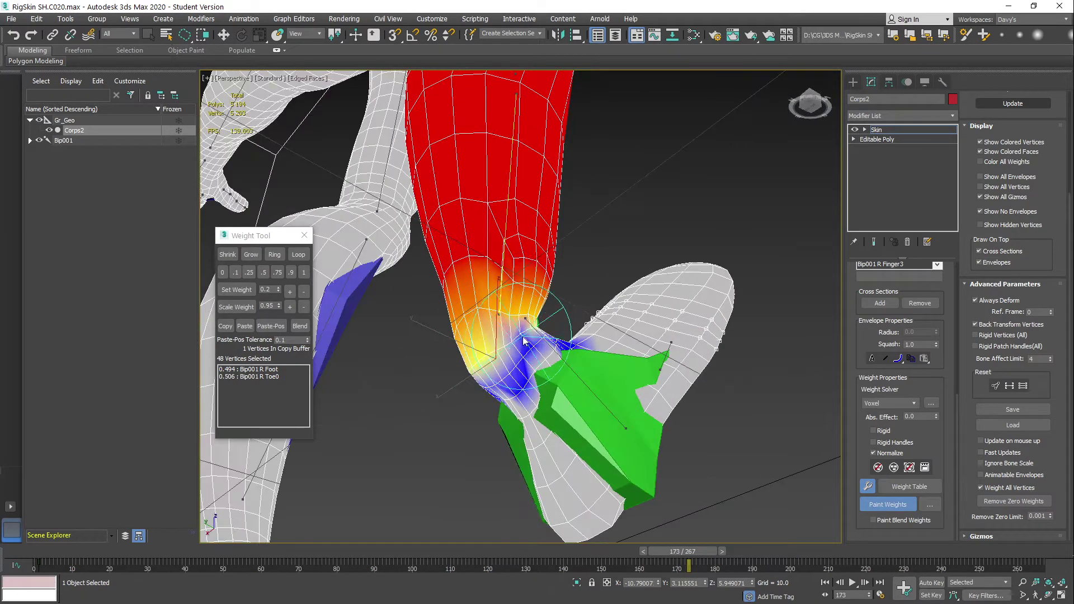
pyautogui.moveTo(526, 342); pyautogui.dragTo(524, 357)
pyautogui.moveTo(523, 357)
pyautogui.keyDown('alt'); pyautogui.mouseDown(button='middle')
pyautogui.moveTo(538, 346)
pyautogui.moveTo(525, 350)
pyautogui.moveTo(562, 352)
pyautogui.mouseUp(button='middle'); pyautogui.keyUp('alt')
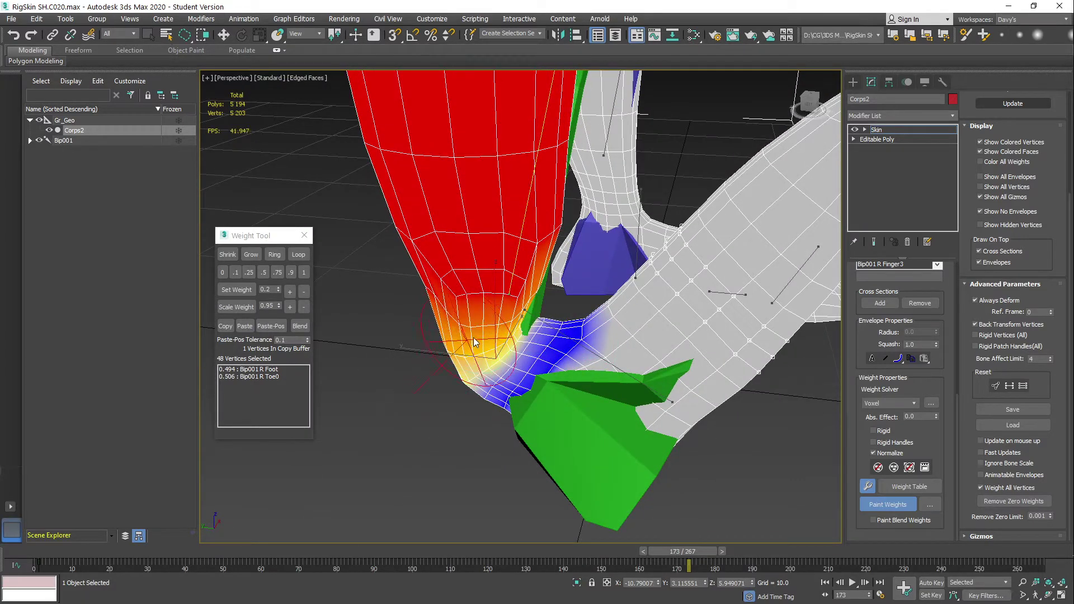
pyautogui.moveTo(507, 320); pyautogui.dragTo(520, 303)
pyautogui.keyDown('alt'); pyautogui.moveTo(531, 318); pyautogui.dragTo(508, 314, button='middle'); pyautogui.keyUp('alt')
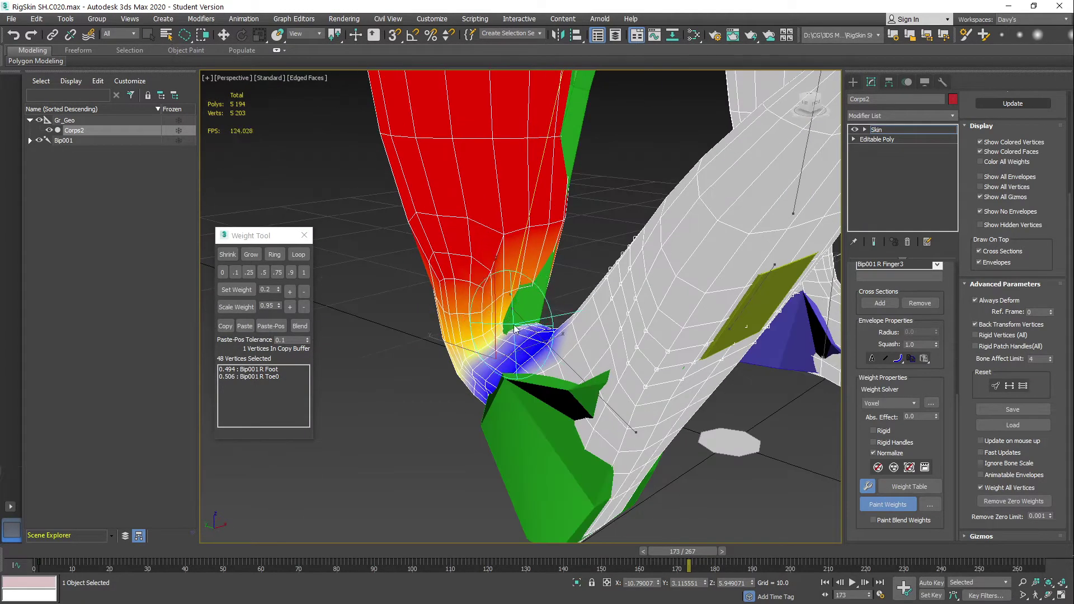
# Move the animation to frame 186 and examine how the bent right ankle deforms
pyautogui.keyDown('alt'); pyautogui.moveTo(540, 373); pyautogui.dragTo(662, 508, button='middle'); pyautogui.keyUp('alt')
pyautogui.moveTo(690, 552)
pyautogui.mouseDown()
pyautogui.moveTo(644, 555)
pyautogui.moveTo(739, 569)
pyautogui.mouseUp()
pyautogui.press('p')
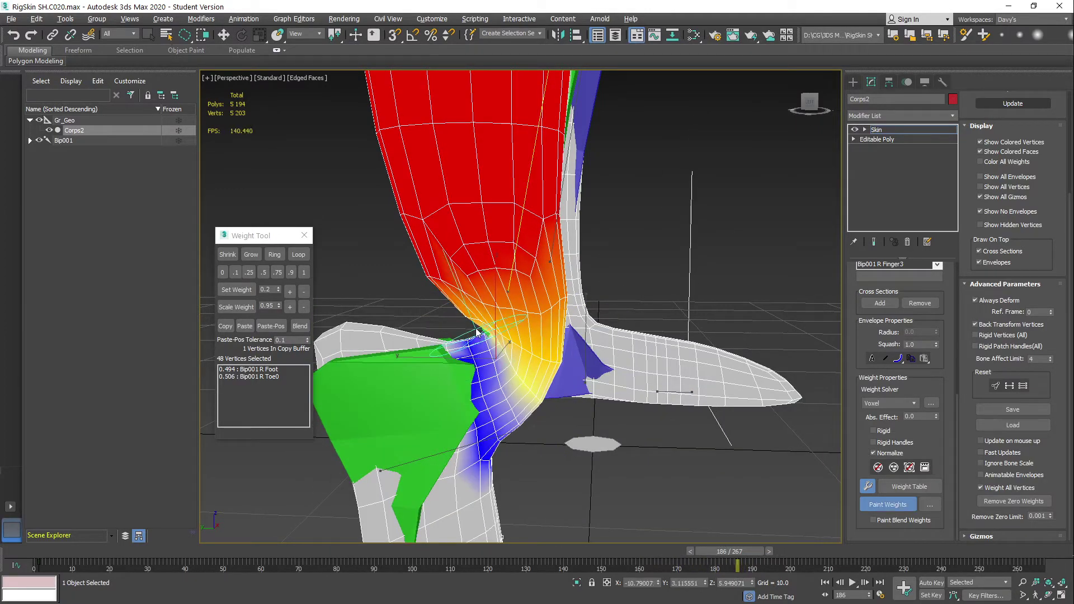
pyautogui.moveTo(480, 330)
pyautogui.keyDown('alt'); pyautogui.mouseDown(button='middle')
pyautogui.moveTo(557, 351)
pyautogui.moveTo(534, 329)
pyautogui.moveTo(481, 336)
pyautogui.mouseUp(button='middle'); pyautogui.keyUp('alt')
pyautogui.scroll(3, 517, 339)
pyautogui.press('w')
pyautogui.keyDown('alt'); pyautogui.moveTo(543, 349); pyautogui.dragTo(516, 346, button='middle'); pyautogui.keyUp('alt')
pyautogui.keyDown('alt'); pyautogui.moveTo(452, 297); pyautogui.dragTo(448, 290, button='middle'); pyautogui.keyUp('alt')
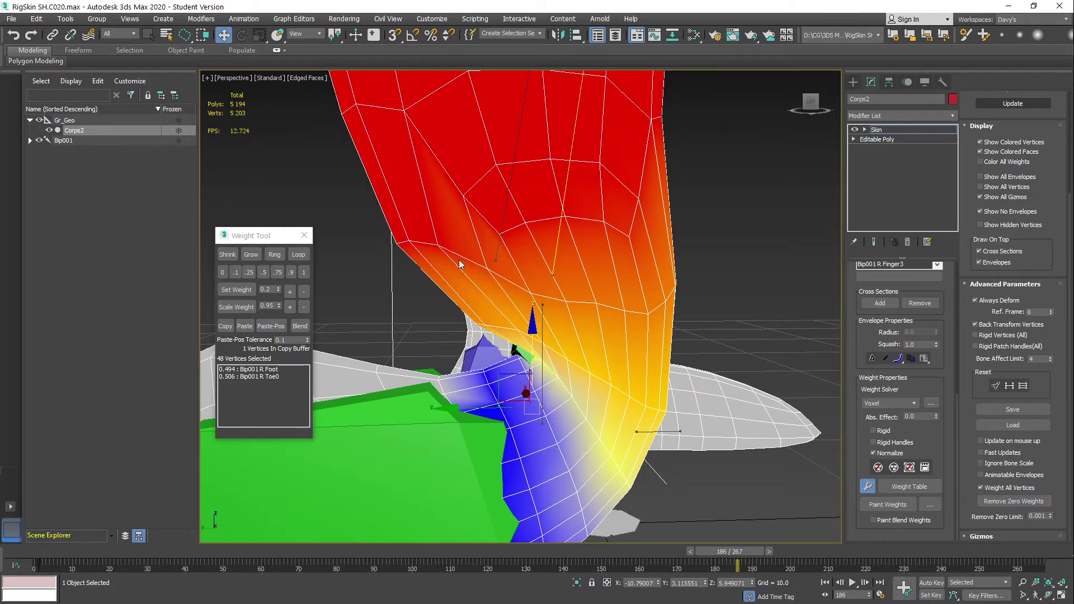
pyautogui.keyDown('alt'); pyautogui.moveTo(458, 264); pyautogui.dragTo(521, 327, button='middle'); pyautogui.keyUp('alt')
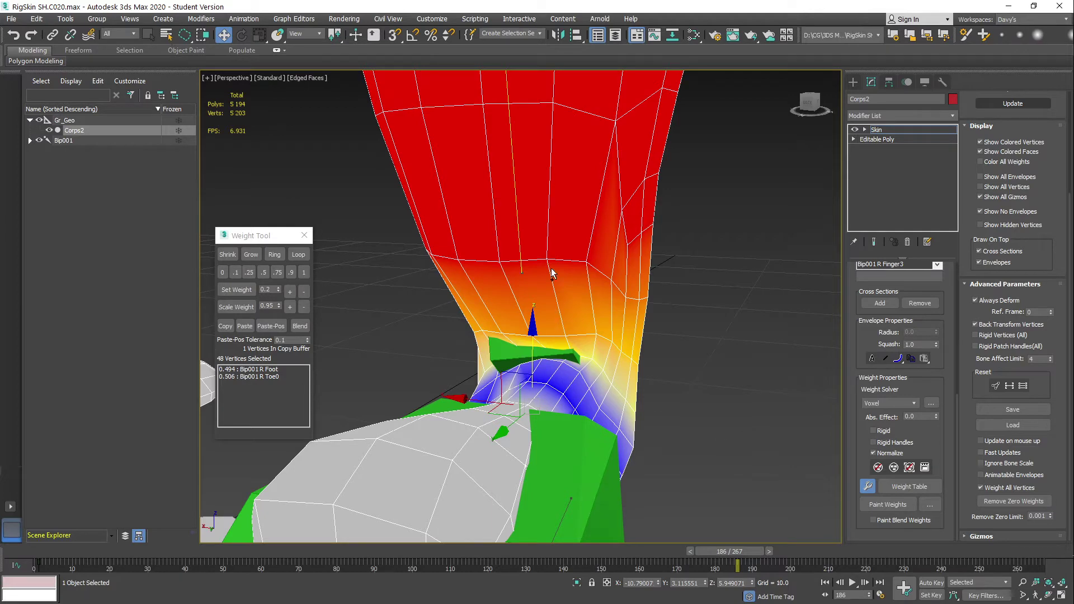
# Paint Bip001 R Finger3 weights across the lower front of the shin, above the ankle crease
pyautogui.press('p')
pyautogui.moveTo(533, 241); pyautogui.dragTo(546, 252)
pyautogui.keyDown('alt'); pyautogui.moveTo(515, 242); pyautogui.dragTo(534, 225, button='middle'); pyautogui.keyUp('alt')
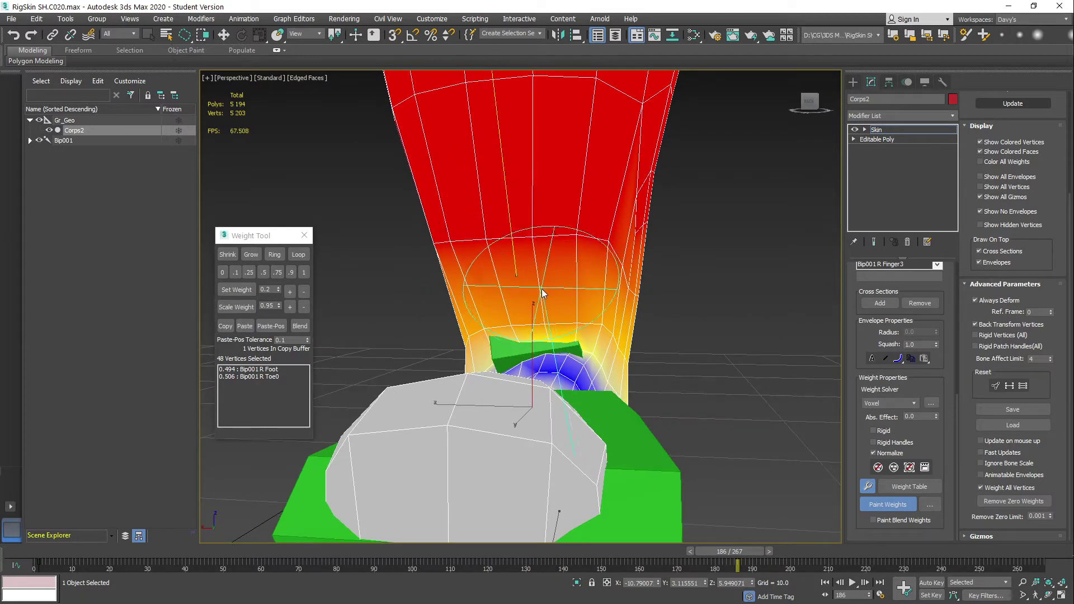
pyautogui.moveTo(543, 291)
pyautogui.mouseDown()
pyautogui.moveTo(582, 307)
pyautogui.moveTo(572, 296)
pyautogui.moveTo(492, 297)
pyautogui.mouseUp()
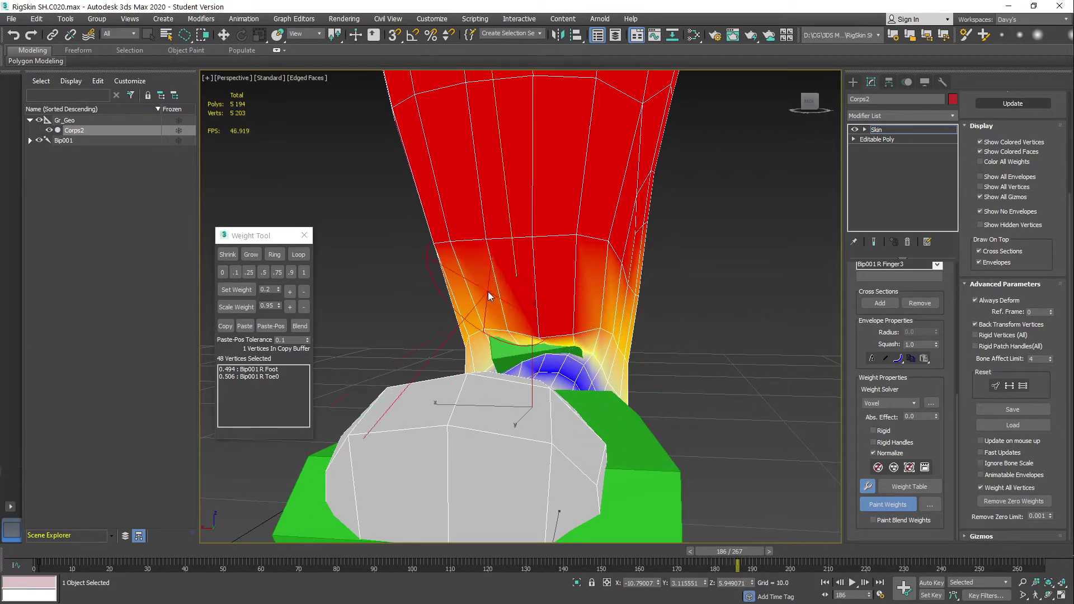
pyautogui.keyDown('alt'); pyautogui.moveTo(492, 297); pyautogui.dragTo(547, 293, button='middle'); pyautogui.keyUp('alt')
pyautogui.moveTo(547, 292)
pyautogui.mouseDown()
pyautogui.moveTo(522, 297)
pyautogui.moveTo(545, 311)
pyautogui.moveTo(490, 250)
pyautogui.moveTo(465, 280)
pyautogui.mouseUp()
pyautogui.moveTo(560, 272); pyautogui.dragTo(587, 305)
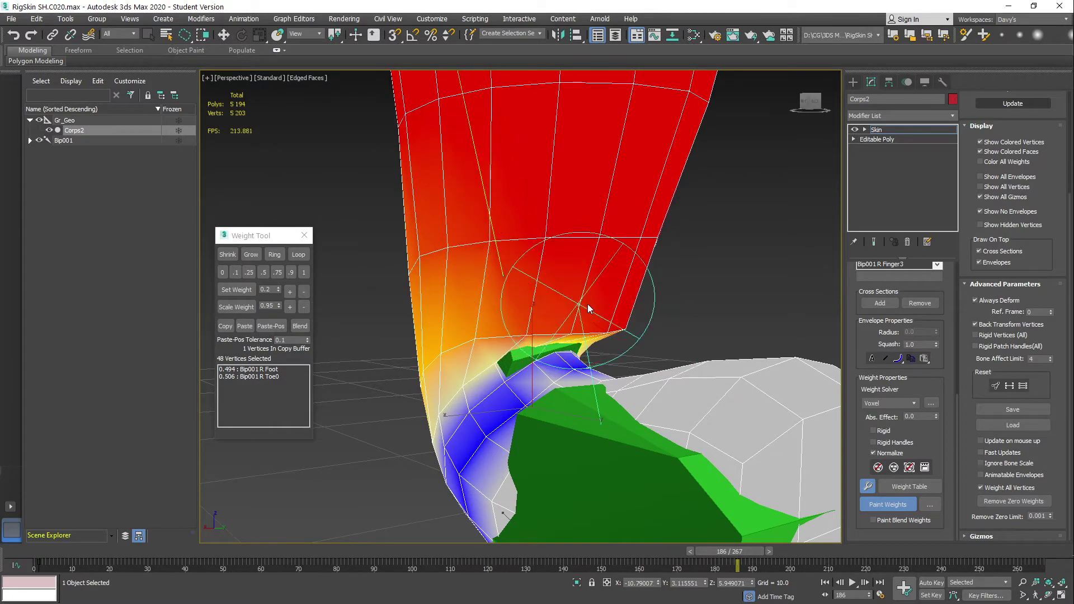
# Even out the Bip001 R Finger3 weights between the lower shin's front and side with further brush strokes
pyautogui.keyDown('alt'); pyautogui.moveTo(632, 303); pyautogui.dragTo(590, 292, button='middle'); pyautogui.keyUp('alt')
pyautogui.moveTo(590, 293); pyautogui.dragTo(548, 314)
pyautogui.keyDown('alt'); pyautogui.moveTo(548, 315); pyautogui.dragTo(572, 335, button='middle'); pyautogui.keyUp('alt')
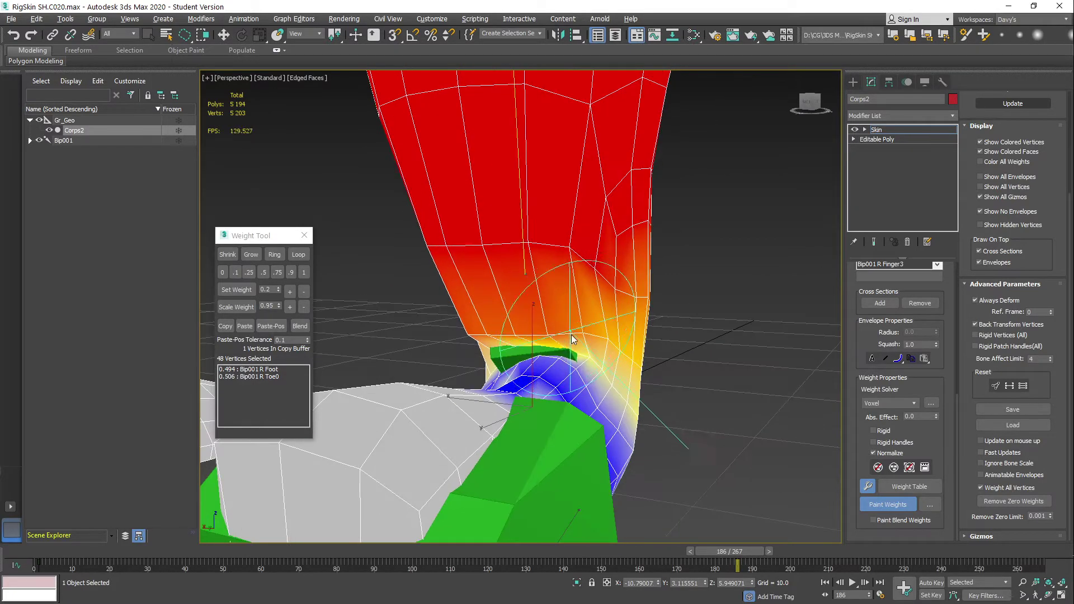
pyautogui.moveTo(606, 349)
pyautogui.mouseDown()
pyautogui.moveTo(538, 331)
pyautogui.moveTo(591, 331)
pyautogui.moveTo(567, 332)
pyautogui.mouseUp()
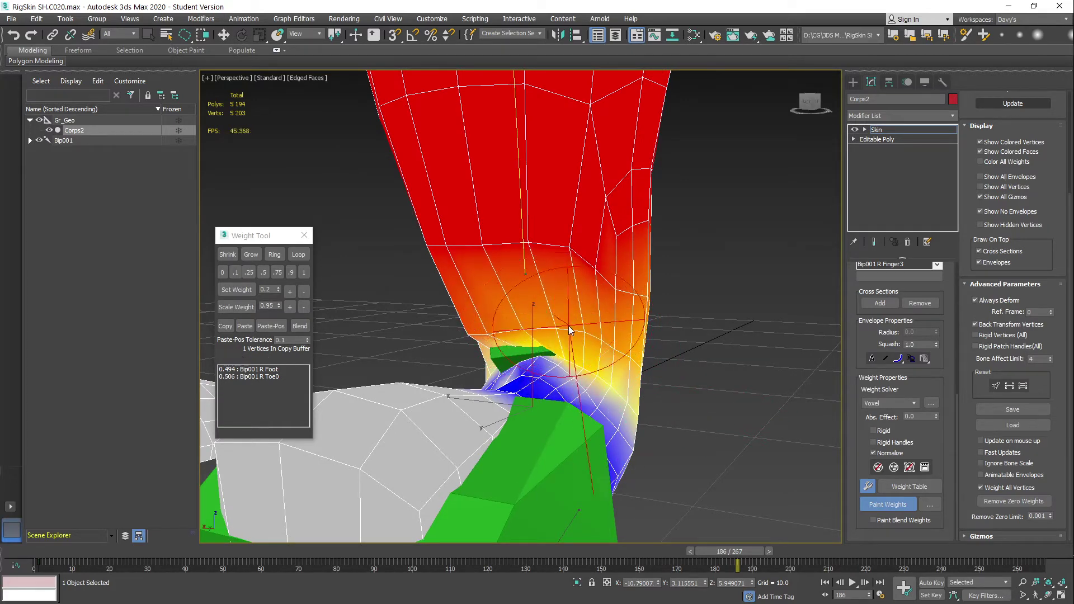
pyautogui.keyDown('alt'); pyautogui.moveTo(559, 326); pyautogui.dragTo(585, 351, button='middle'); pyautogui.keyUp('alt')
# Select the Bip001 R Foot bone and paint its weights along the front crease of the ankle
pyautogui.press('w')
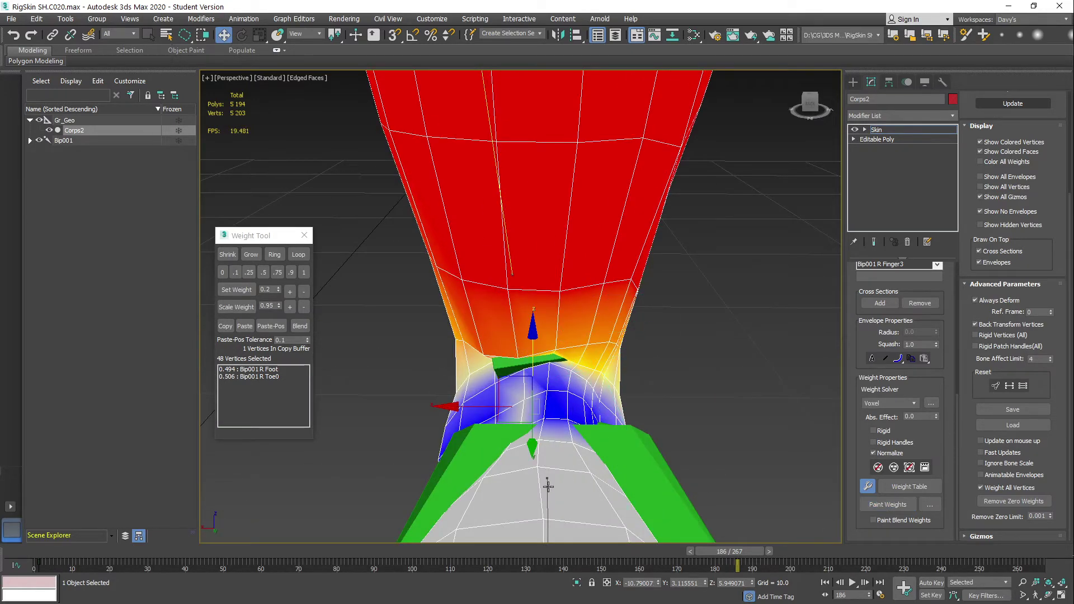
pyautogui.keyDown('alt'); pyautogui.moveTo(548, 486); pyautogui.dragTo(570, 398, button='middle'); pyautogui.keyUp('alt')
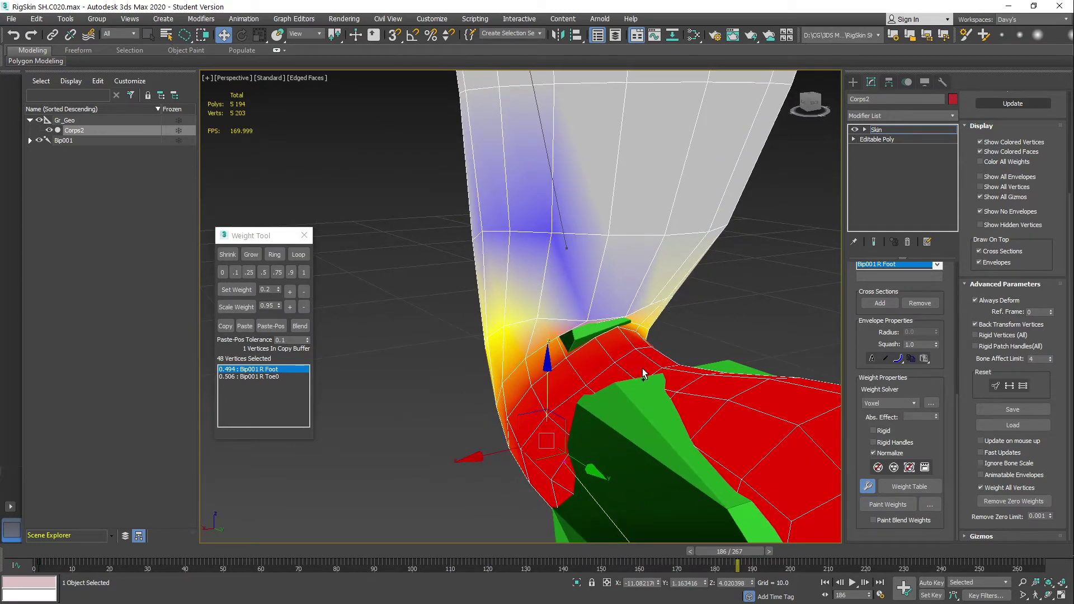
pyautogui.press('p')
pyautogui.moveTo(579, 347); pyautogui.dragTo(569, 344)
pyautogui.keyDown('alt'); pyautogui.moveTo(677, 376); pyautogui.dragTo(659, 388, button='middle'); pyautogui.keyUp('alt')
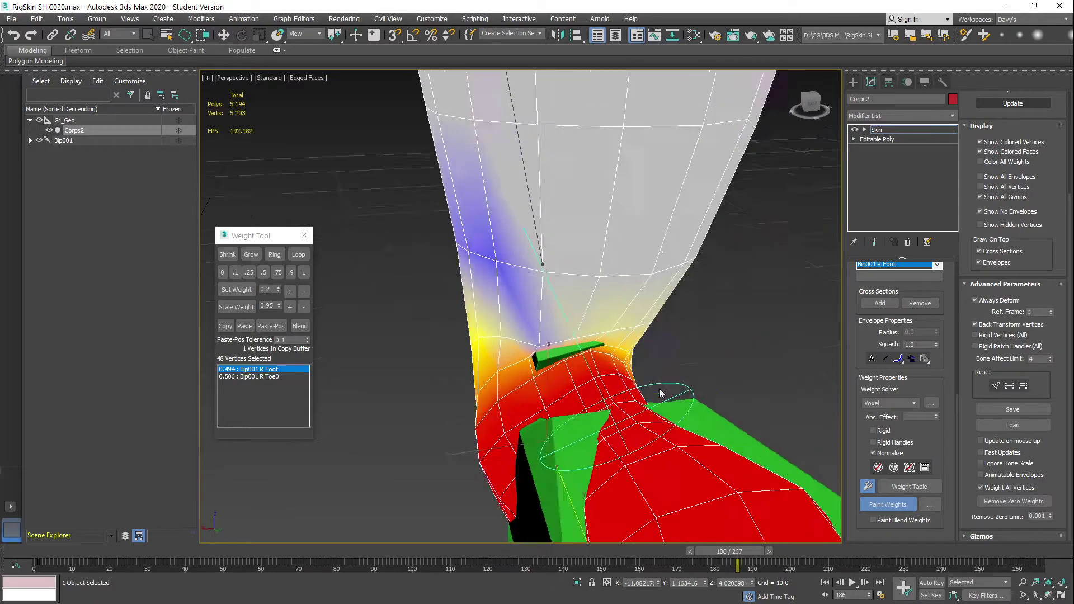
pyautogui.moveTo(609, 414)
pyautogui.keyDown('alt'); pyautogui.mouseDown(button='middle')
pyautogui.moveTo(582, 425)
pyautogui.moveTo(515, 400)
pyautogui.moveTo(497, 312)
pyautogui.moveTo(547, 319)
pyautogui.moveTo(550, 362)
pyautogui.moveTo(528, 350)
pyautogui.moveTo(543, 330)
pyautogui.moveTo(583, 354)
pyautogui.moveTo(593, 377)
pyautogui.moveTo(588, 364)
pyautogui.moveTo(618, 367)
pyautogui.moveTo(638, 352)
pyautogui.moveTo(579, 347)
pyautogui.mouseUp(button='middle'); pyautogui.keyUp('alt')
pyautogui.press('w')
pyautogui.press('p')
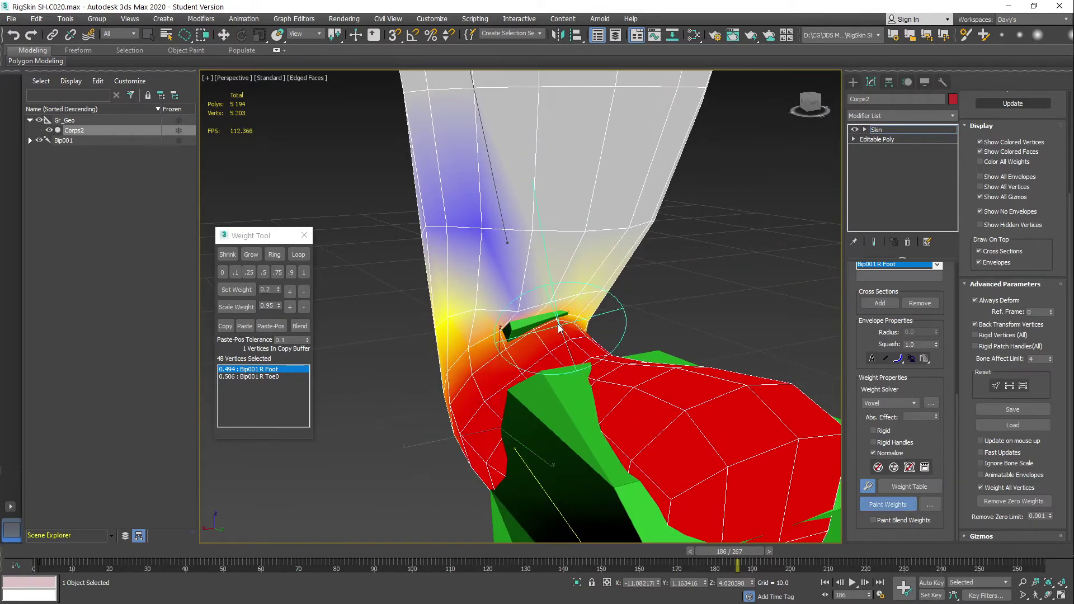
# Reselect the Bip001 R Finger3 bone and paint its weights over the ankle's front crease and adjoining side
pyautogui.press('p')
pyautogui.click(502, 205)
pyautogui.press('p')
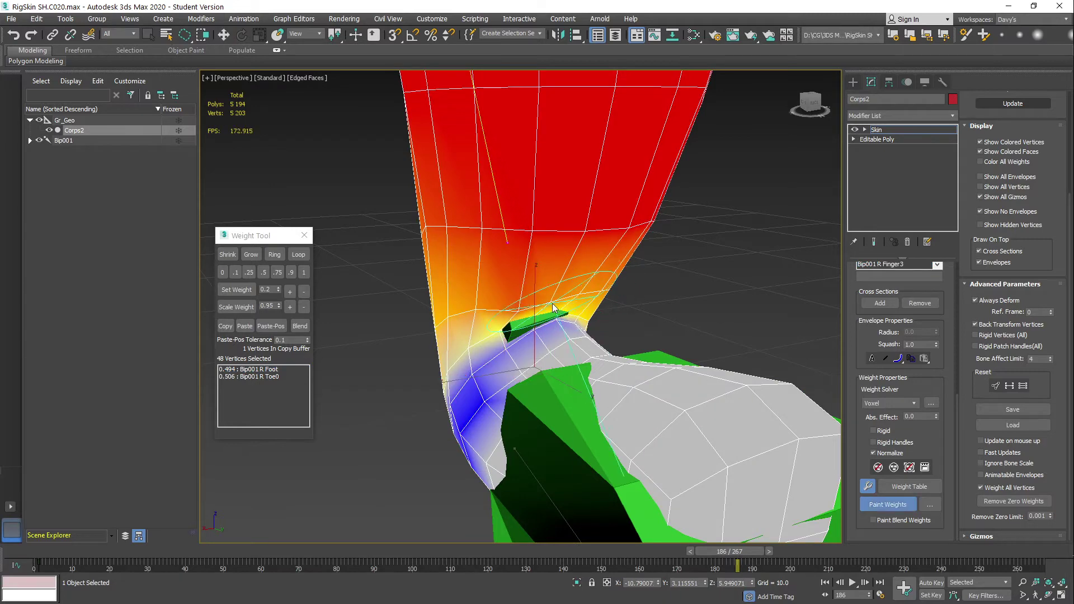
pyautogui.moveTo(558, 314)
pyautogui.mouseDown()
pyautogui.moveTo(475, 291)
pyautogui.moveTo(467, 299)
pyautogui.mouseUp()
pyautogui.keyDown('alt'); pyautogui.moveTo(468, 299); pyautogui.dragTo(513, 302, button='middle'); pyautogui.keyUp('alt')
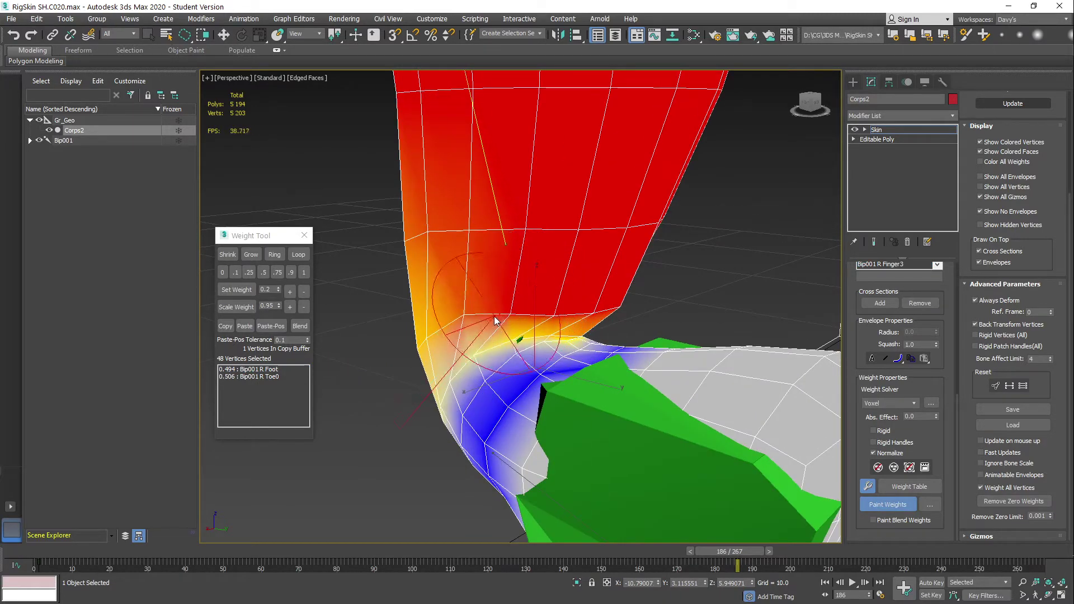
pyautogui.moveTo(486, 338)
pyautogui.mouseDown()
pyautogui.moveTo(488, 348)
pyautogui.moveTo(491, 333)
pyautogui.mouseUp()
pyautogui.moveTo(491, 330); pyautogui.dragTo(528, 330, button='middle')
pyautogui.moveTo(553, 356)
pyautogui.mouseDown()
pyautogui.moveTo(480, 284)
pyautogui.moveTo(598, 307)
pyautogui.mouseUp()
# Paint Bip001 R Finger3 weights on the opposite side of the ankle and refine the crease with a smaller brush
pyautogui.keyDown('alt'); pyautogui.moveTo(680, 311); pyautogui.dragTo(568, 317, button='middle'); pyautogui.keyUp('alt')
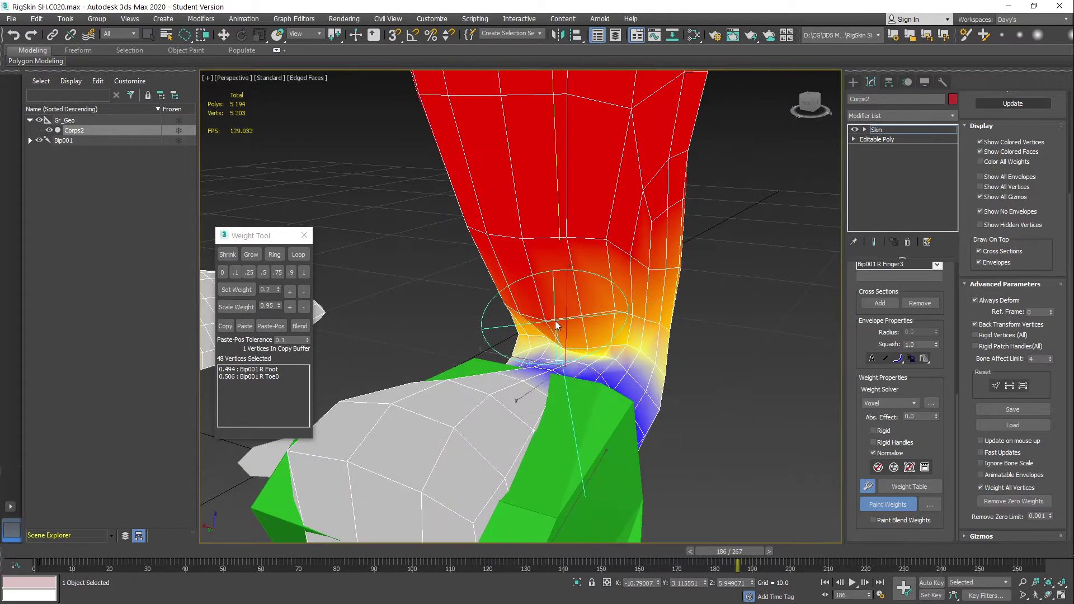
pyautogui.moveTo(555, 322); pyautogui.dragTo(629, 347)
pyautogui.keyDown('alt'); pyautogui.moveTo(635, 342); pyautogui.dragTo(593, 334, button='middle'); pyautogui.keyUp('alt')
pyautogui.moveTo(604, 335)
pyautogui.mouseDown()
pyautogui.moveTo(628, 338)
pyautogui.moveTo(618, 334)
pyautogui.mouseUp()
pyautogui.keyDown('alt'); pyautogui.moveTo(551, 313); pyautogui.dragTo(666, 313, button='middle'); pyautogui.keyUp('alt')
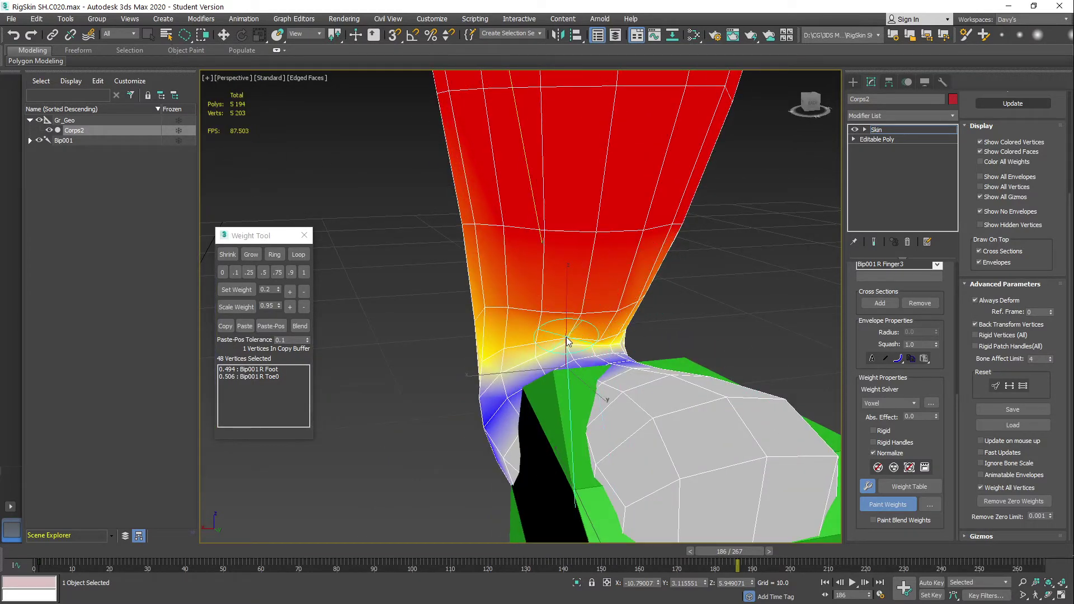
pyautogui.moveTo(568, 342); pyautogui.dragTo(574, 341)
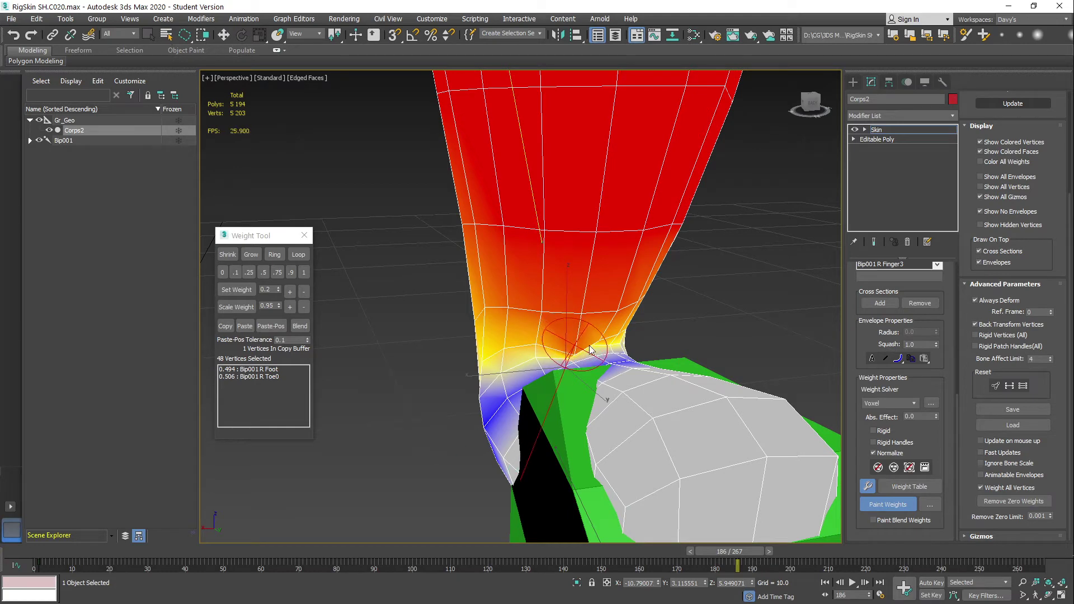
pyautogui.keyDown('alt'); pyautogui.moveTo(619, 332); pyautogui.dragTo(609, 356, button='middle'); pyautogui.keyUp('alt')
pyautogui.moveTo(610, 356); pyautogui.dragTo(646, 363)
pyautogui.hotkey('ctrl', 'z')
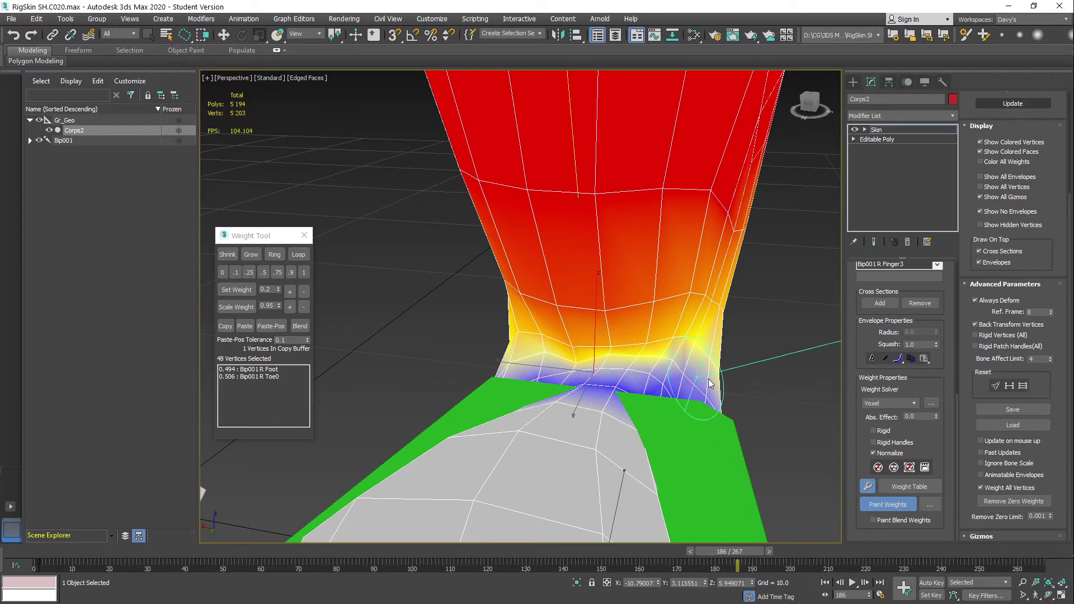
# Set the brush's maximum strength to 0.1 and paint softer Bip001 R Finger3 weights along the ankle crease
pyautogui.click(931, 505)
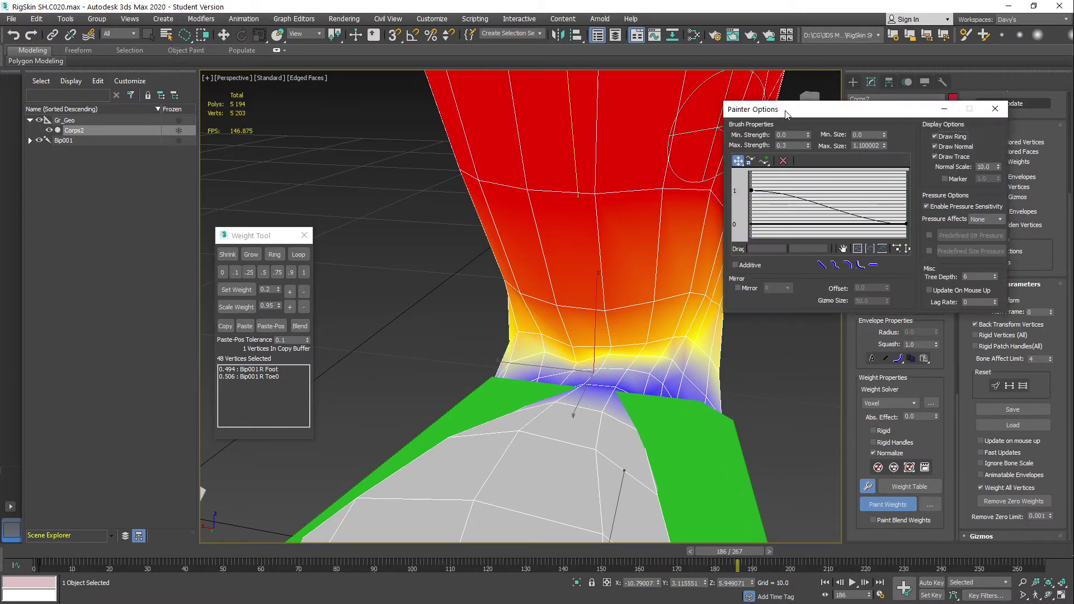
pyautogui.moveTo(792, 109); pyautogui.dragTo(208, 127)
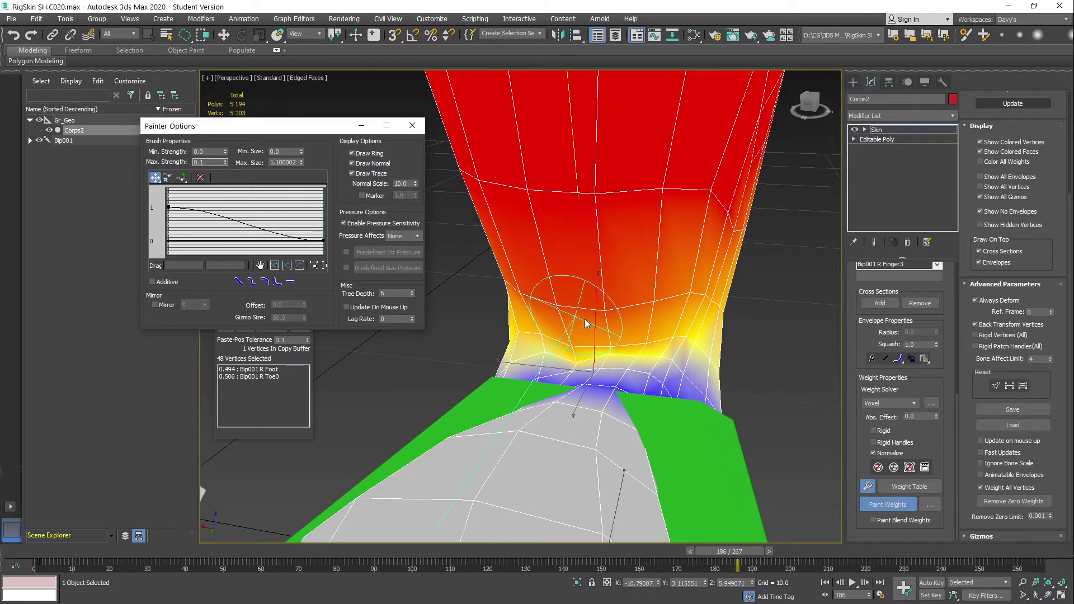
pyautogui.moveTo(679, 355); pyautogui.dragTo(626, 357)
pyautogui.keyDown('alt'); pyautogui.moveTo(565, 356); pyautogui.dragTo(624, 342, button='middle'); pyautogui.keyUp('alt')
pyautogui.moveTo(627, 341); pyautogui.dragTo(579, 353)
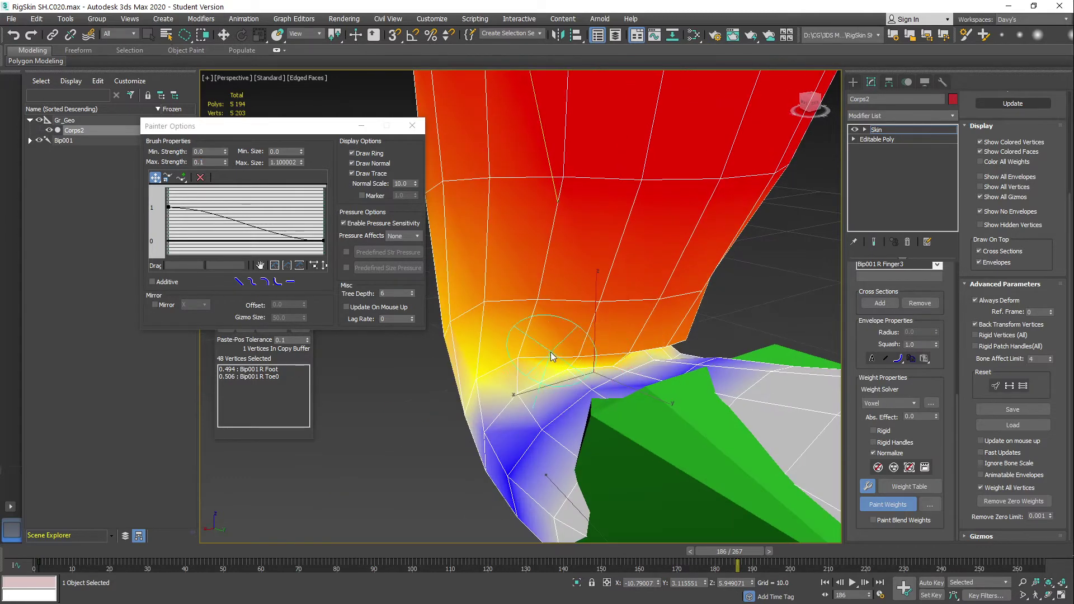
pyautogui.keyDown('alt'); pyautogui.moveTo(585, 374); pyautogui.dragTo(622, 368, button='middle'); pyautogui.keyUp('alt')
pyautogui.keyDown('alt'); pyautogui.moveTo(661, 339); pyautogui.dragTo(599, 346, button='middle'); pyautogui.keyUp('alt')
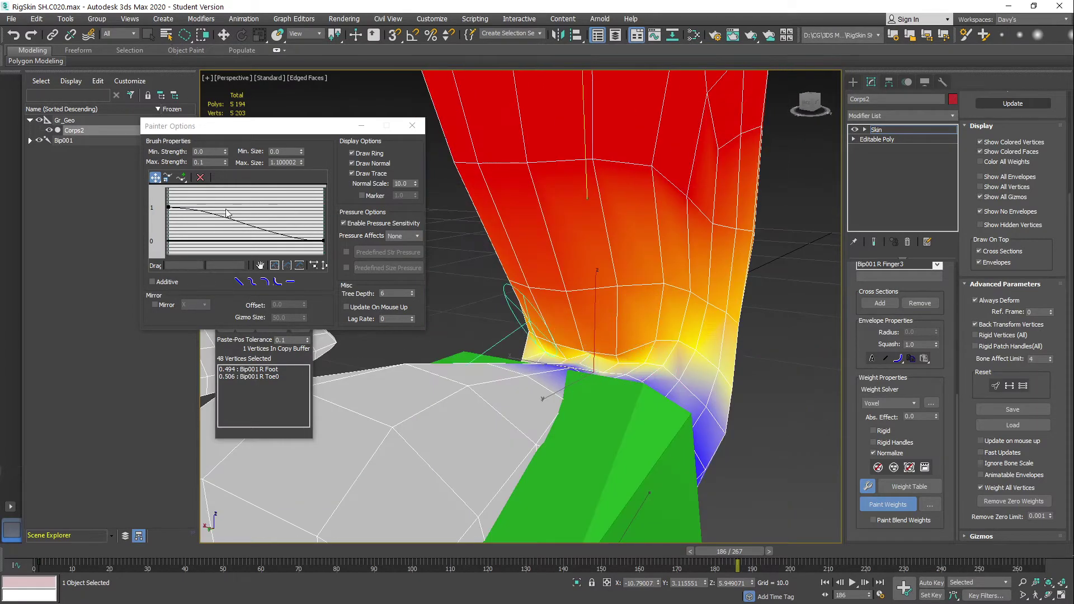
# Set the brush's maximum strength to 0.5 and paint Bip001 R Finger3 weights along the ankle's front crease
pyautogui.doubleClick(202, 163)
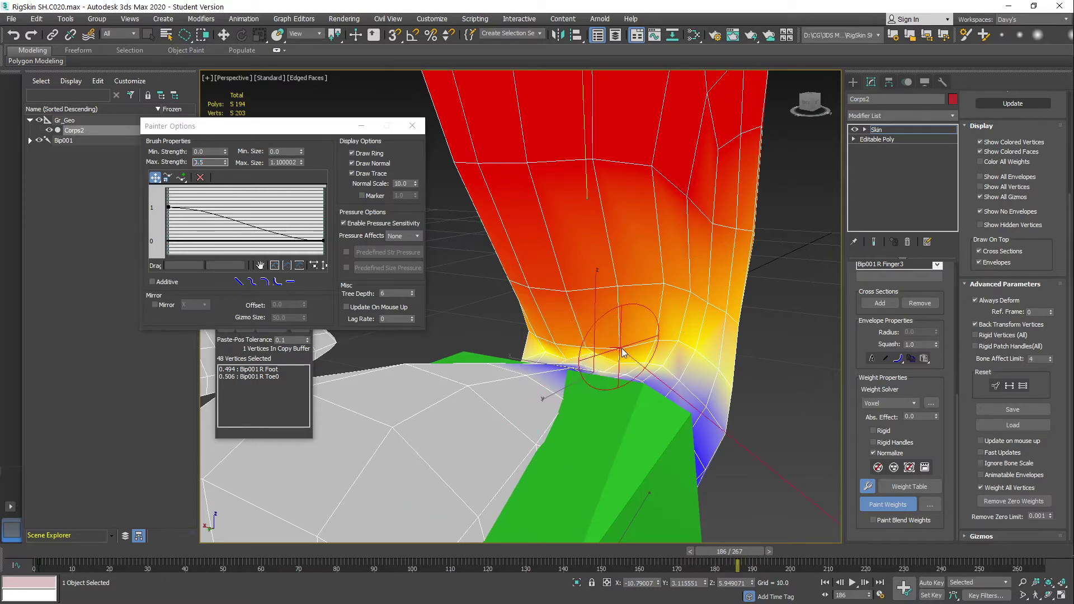
pyautogui.keyDown('alt'); pyautogui.moveTo(649, 341); pyautogui.dragTo(656, 353, button='middle'); pyautogui.keyUp('alt')
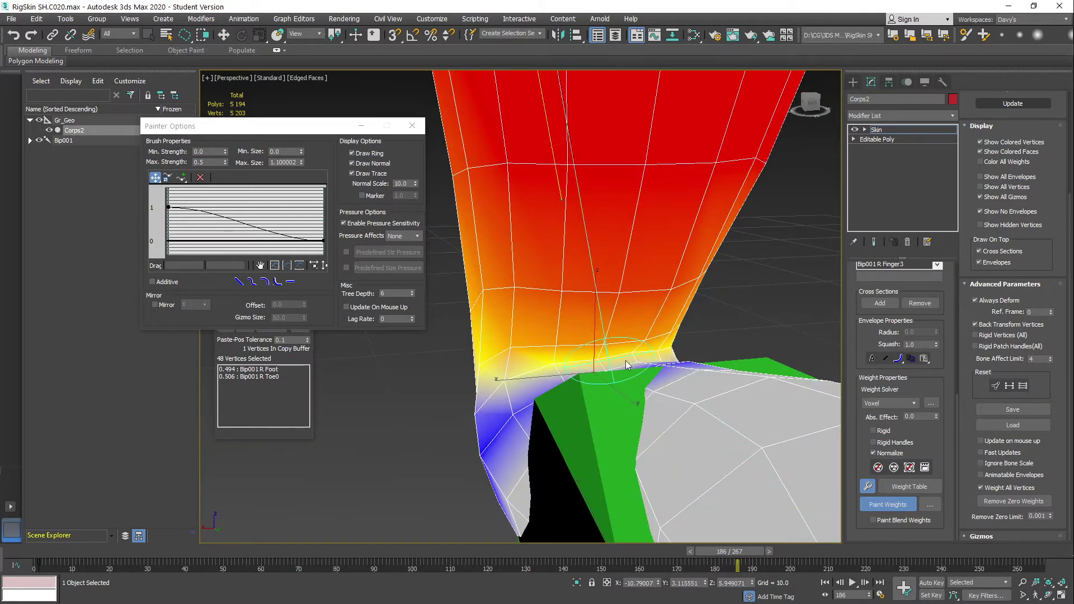
pyautogui.keyDown('alt'); pyautogui.moveTo(504, 358); pyautogui.dragTo(635, 313, button='middle'); pyautogui.keyUp('alt')
pyautogui.scroll(-3, 470, 317)
pyautogui.moveTo(470, 317); pyautogui.dragTo(555, 327, button='middle')
pyautogui.moveTo(744, 565)
pyautogui.mouseDown()
pyautogui.moveTo(711, 556)
pyautogui.moveTo(739, 556)
pyautogui.moveTo(711, 556)
pyautogui.moveTo(737, 545)
pyautogui.mouseUp()
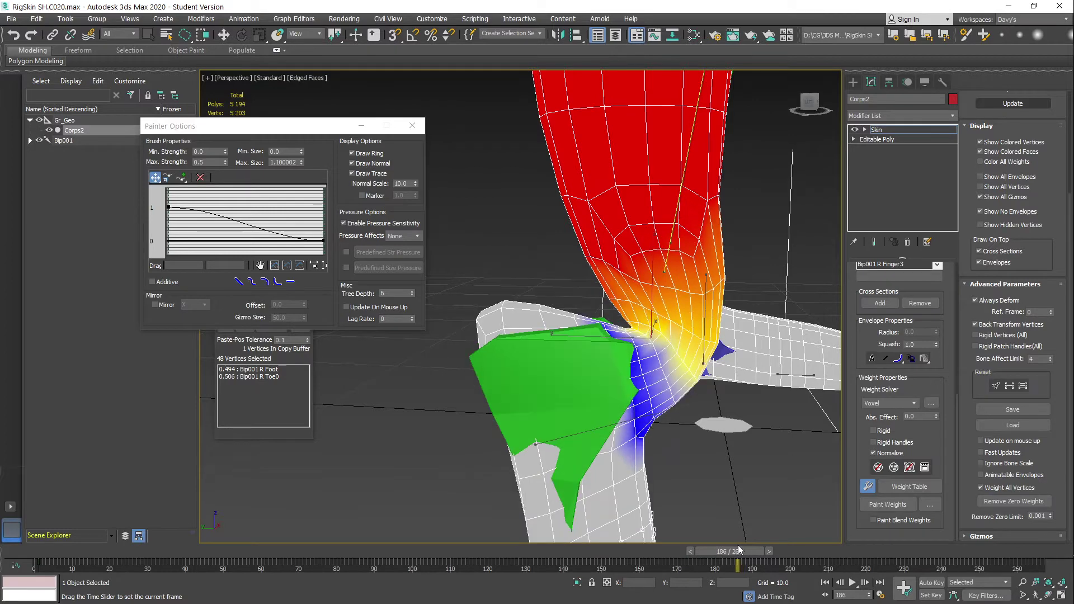
pyautogui.press('p')
pyautogui.moveTo(583, 283)
pyautogui.keyDown('alt'); pyautogui.mouseDown(button='middle')
pyautogui.moveTo(635, 307)
pyautogui.moveTo(611, 257)
pyautogui.moveTo(670, 301)
pyautogui.moveTo(698, 455)
pyautogui.mouseUp(button='middle'); pyautogui.keyUp('alt')
pyautogui.scroll(2, 632, 311)
pyautogui.scroll(-2, 611, 256)
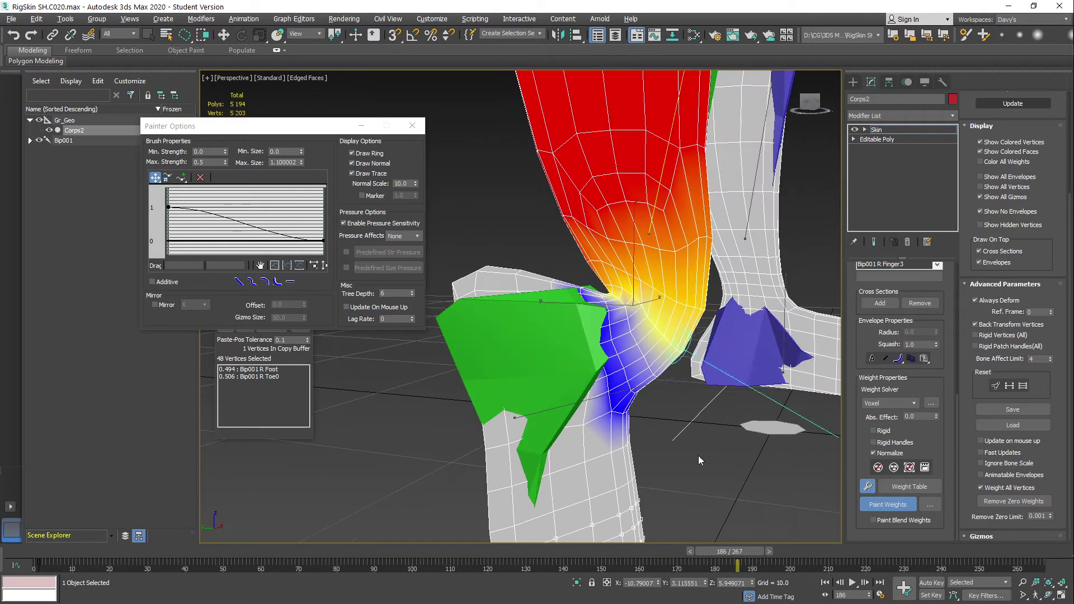
# Move the animation to frame 175 and paint Bip001 R Finger3 weights around the front of the lower shin
pyautogui.moveTo(728, 551); pyautogui.dragTo(693, 555)
pyautogui.press('p')
pyautogui.keyDown('alt'); pyautogui.moveTo(699, 291); pyautogui.dragTo(601, 360, button='middle'); pyautogui.keyUp('alt')
pyautogui.moveTo(601, 359); pyautogui.dragTo(611, 352, button='middle')
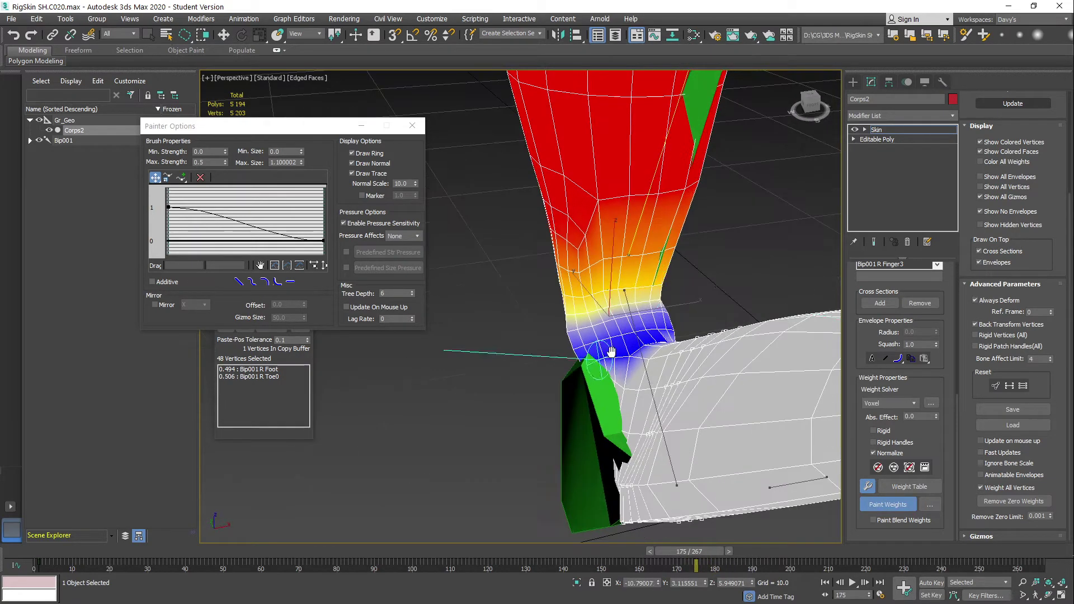
pyautogui.keyDown('alt'); pyautogui.moveTo(680, 273); pyautogui.dragTo(629, 288, button='middle'); pyautogui.keyUp('alt')
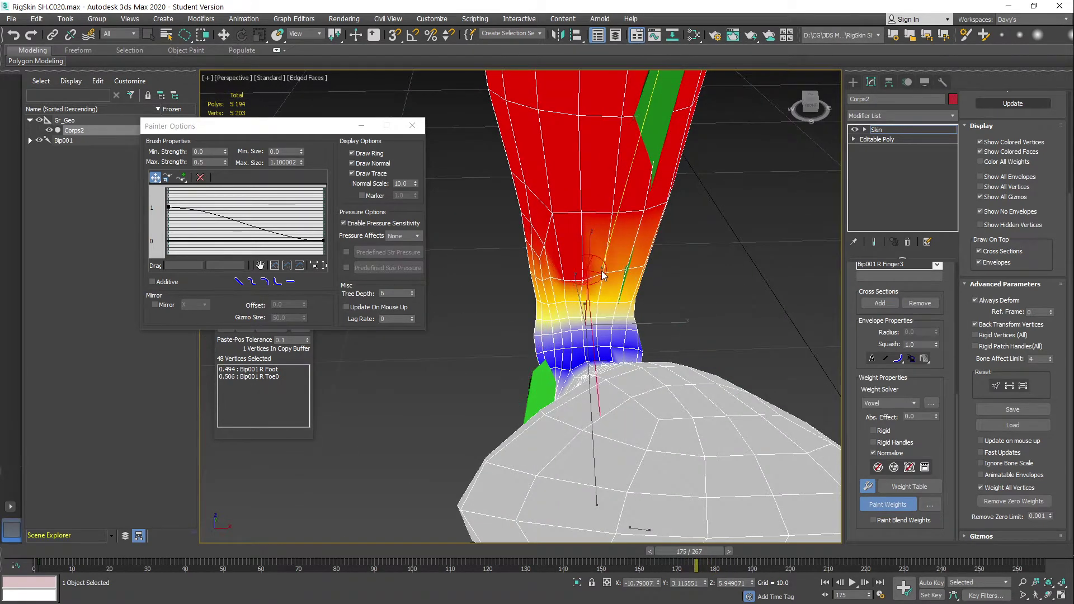
pyautogui.moveTo(567, 273)
pyautogui.keyDown('alt'); pyautogui.mouseDown(button='middle')
pyautogui.moveTo(579, 254)
pyautogui.moveTo(630, 246)
pyautogui.mouseUp(button='middle'); pyautogui.keyUp('alt')
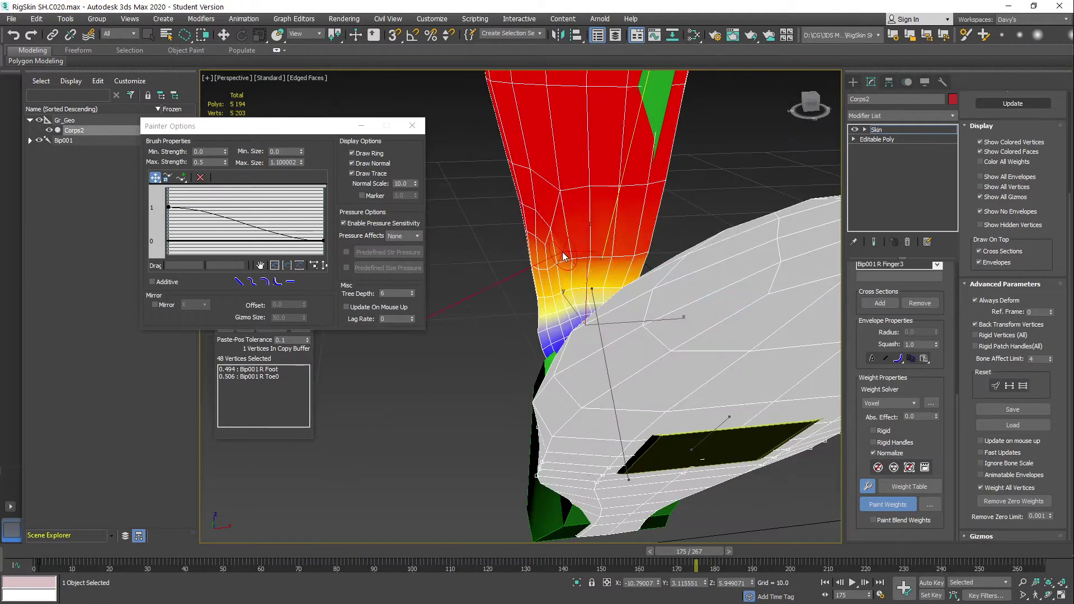
# Set the brush's maximum strength to 0.1, enlarge its maximum size to about 1.7, and paint softer Bip001 R Finger3 weights around the ankle
pyautogui.keyDown('alt'); pyautogui.moveTo(584, 276); pyautogui.dragTo(567, 306, button='middle'); pyautogui.keyUp('alt')
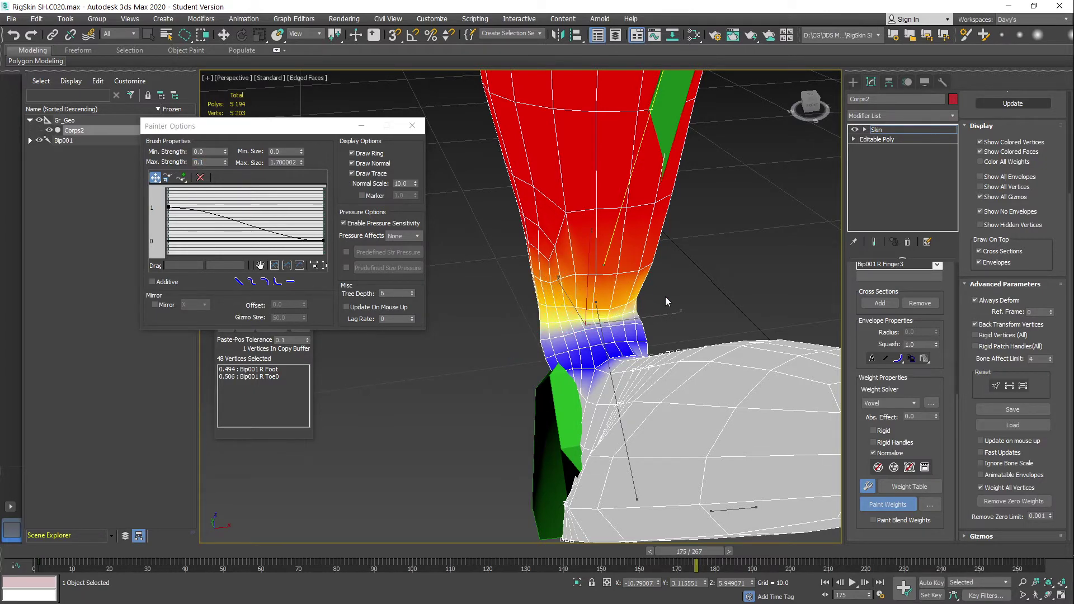
pyautogui.keyDown('alt'); pyautogui.moveTo(666, 296); pyautogui.dragTo(582, 292, button='middle'); pyautogui.keyUp('alt')
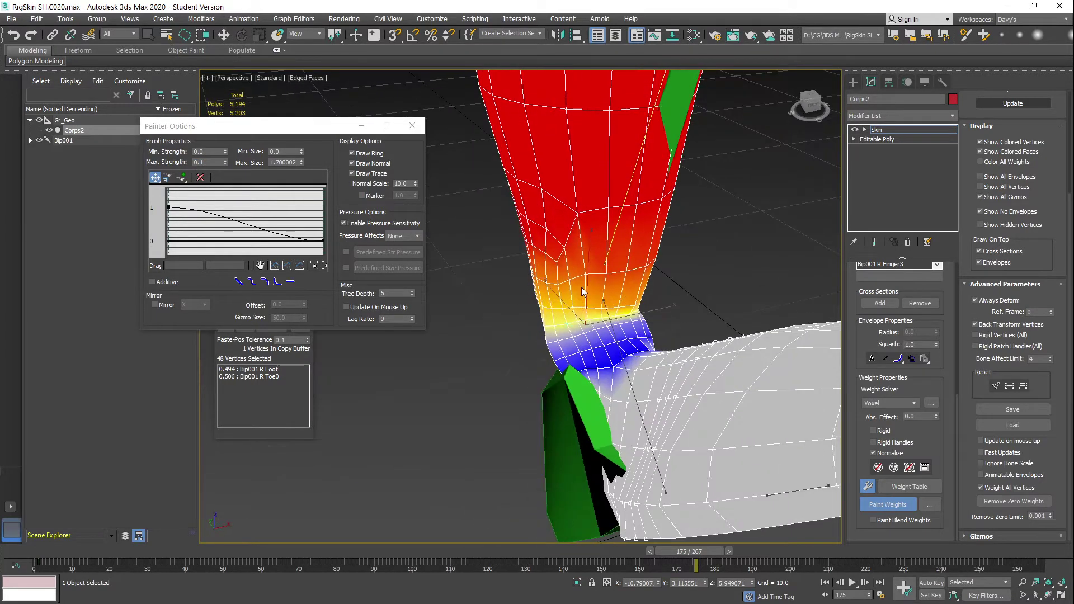
pyautogui.keyDown('alt'); pyautogui.moveTo(615, 324); pyautogui.dragTo(620, 290, button='middle'); pyautogui.keyUp('alt')
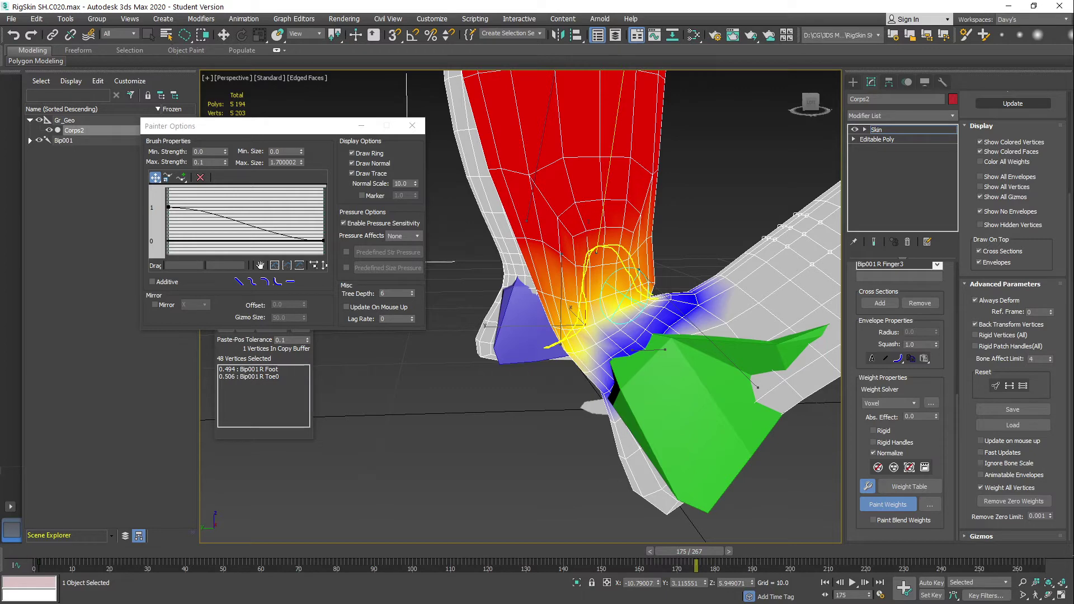
pyautogui.keyDown('alt'); pyautogui.moveTo(642, 270); pyautogui.dragTo(637, 343, button='middle'); pyautogui.keyUp('alt')
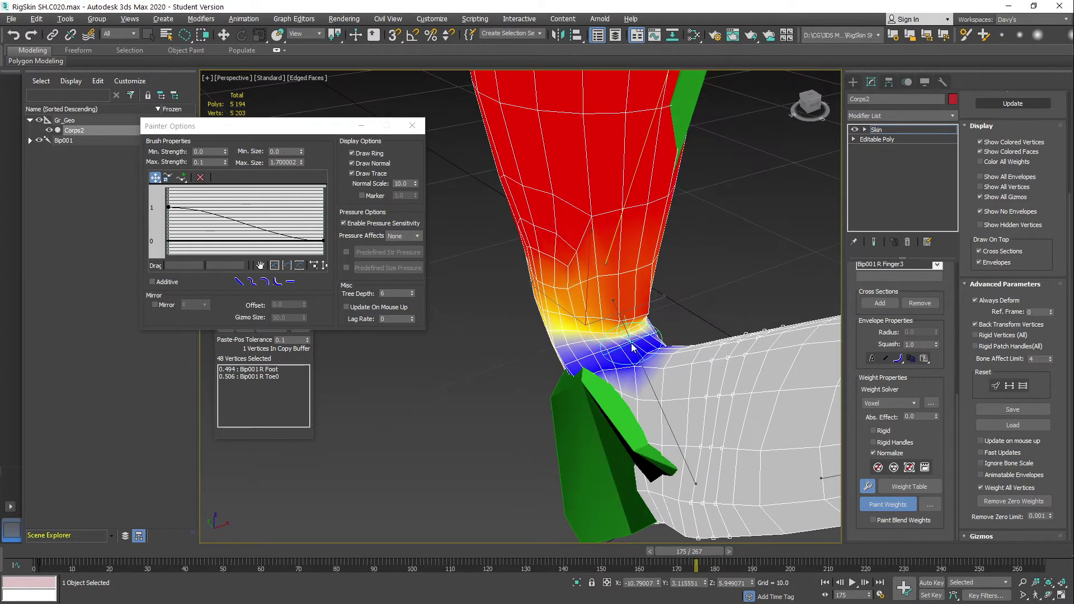
pyautogui.scroll(4, 629, 339)
pyautogui.moveTo(597, 329)
pyautogui.mouseDown()
pyautogui.moveTo(621, 329)
pyautogui.moveTo(592, 311)
pyautogui.mouseUp()
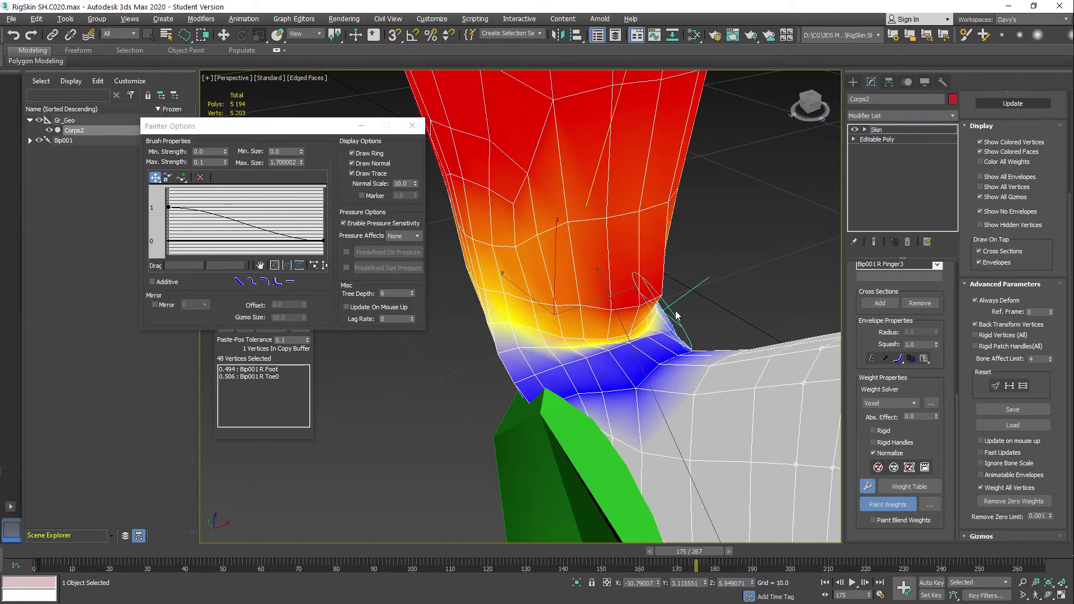
# Strengthen the Bip001 R Finger3 weights on the front and sides of the lower shin just above the ankle
pyautogui.keyDown('alt'); pyautogui.moveTo(606, 307); pyautogui.dragTo(656, 306, button='middle'); pyautogui.keyUp('alt')
pyautogui.keyDown('alt'); pyautogui.moveTo(556, 325); pyautogui.dragTo(607, 276, button='middle'); pyautogui.keyUp('alt')
pyautogui.moveTo(608, 234); pyautogui.dragTo(632, 235)
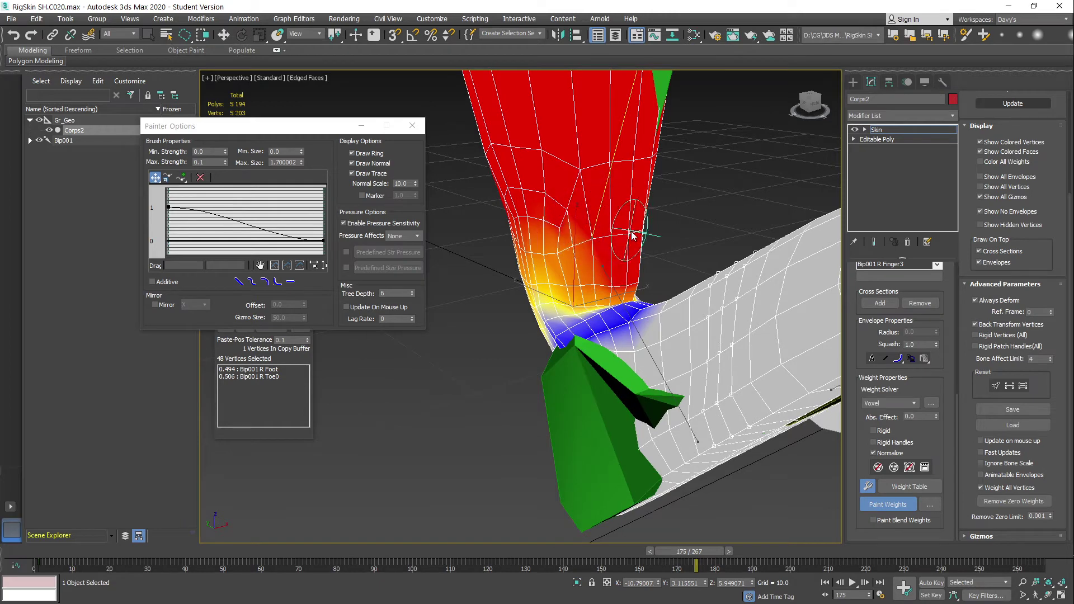
pyautogui.keyDown('alt'); pyautogui.moveTo(670, 245); pyautogui.dragTo(566, 240, button='middle'); pyautogui.keyUp('alt')
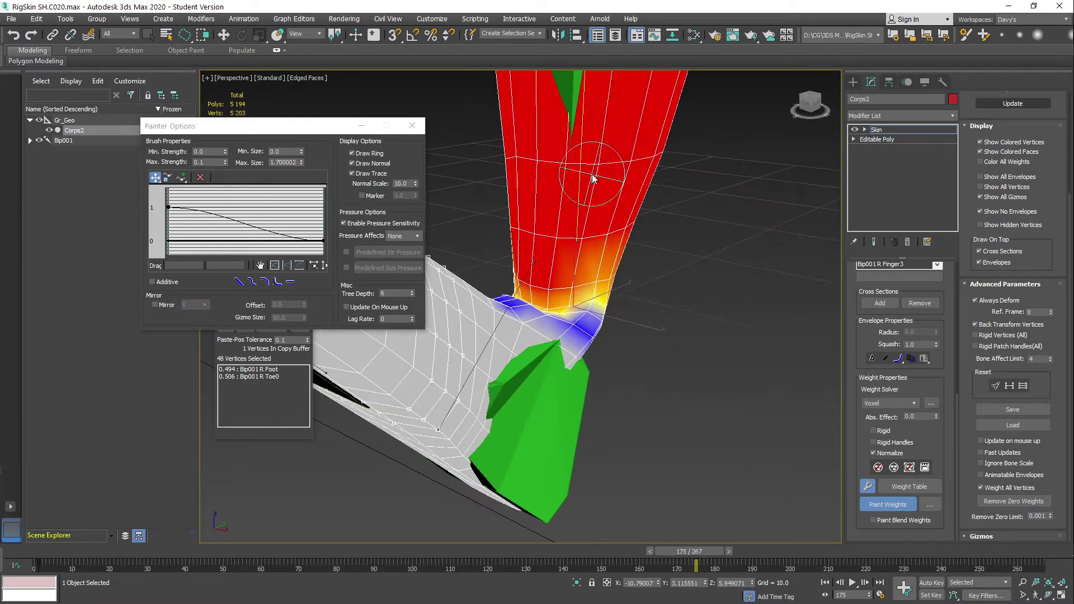
pyautogui.keyDown('alt'); pyautogui.moveTo(580, 189); pyautogui.dragTo(632, 302, button='middle'); pyautogui.keyUp('alt')
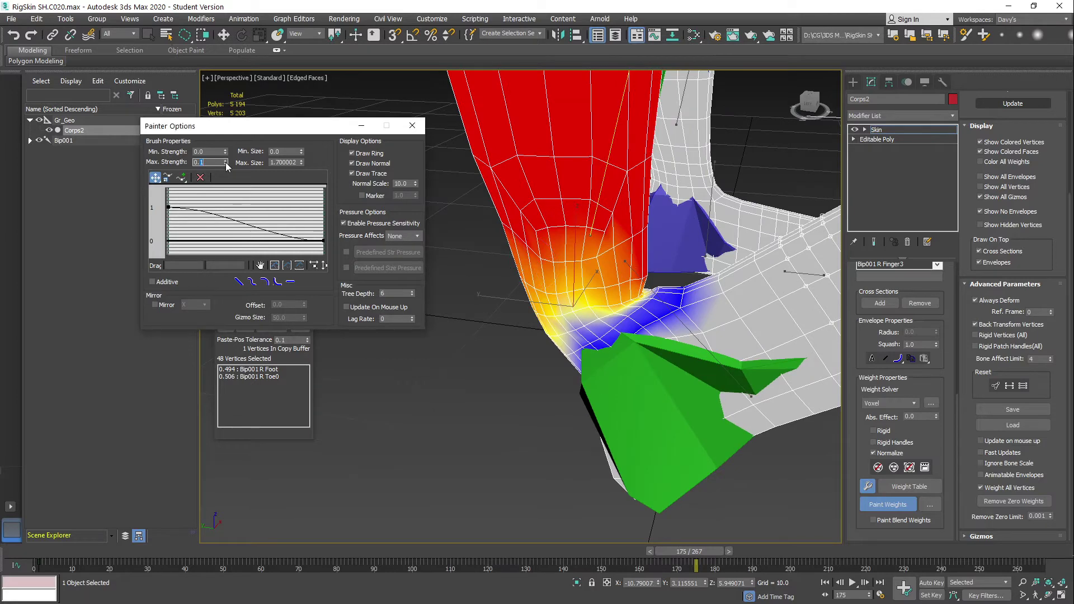
# Set the brush's maximum strength to 0.5 and paint Bip001 R Finger3 weights around both sides and the back of the ankle
pyautogui.moveTo(619, 309); pyautogui.dragTo(612, 309)
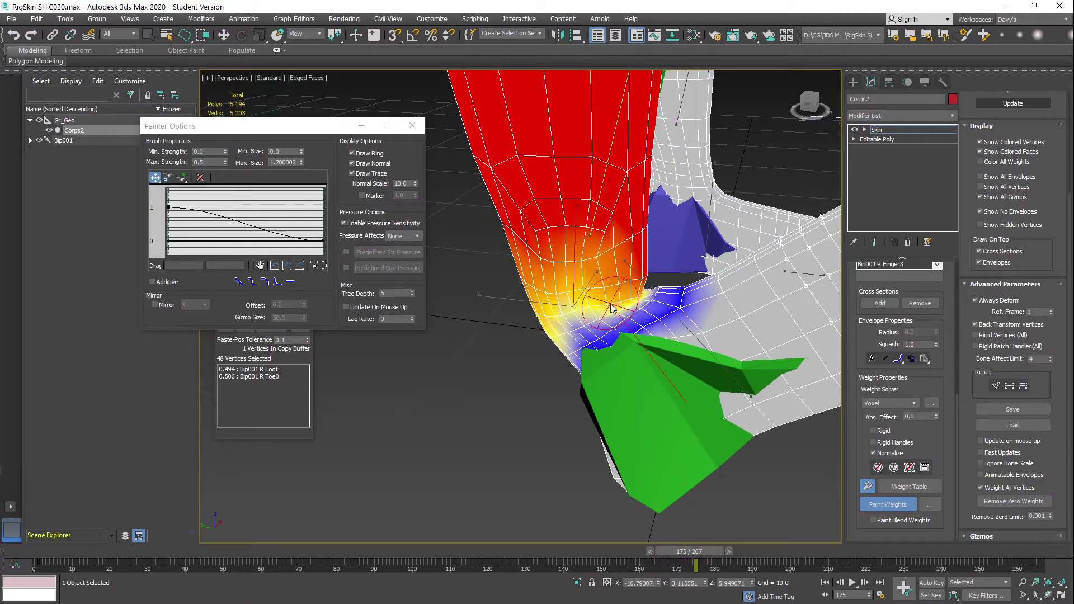
pyautogui.keyDown('alt'); pyautogui.moveTo(633, 302); pyautogui.dragTo(550, 304, button='middle'); pyautogui.keyUp('alt')
pyautogui.moveTo(550, 304); pyautogui.dragTo(579, 307)
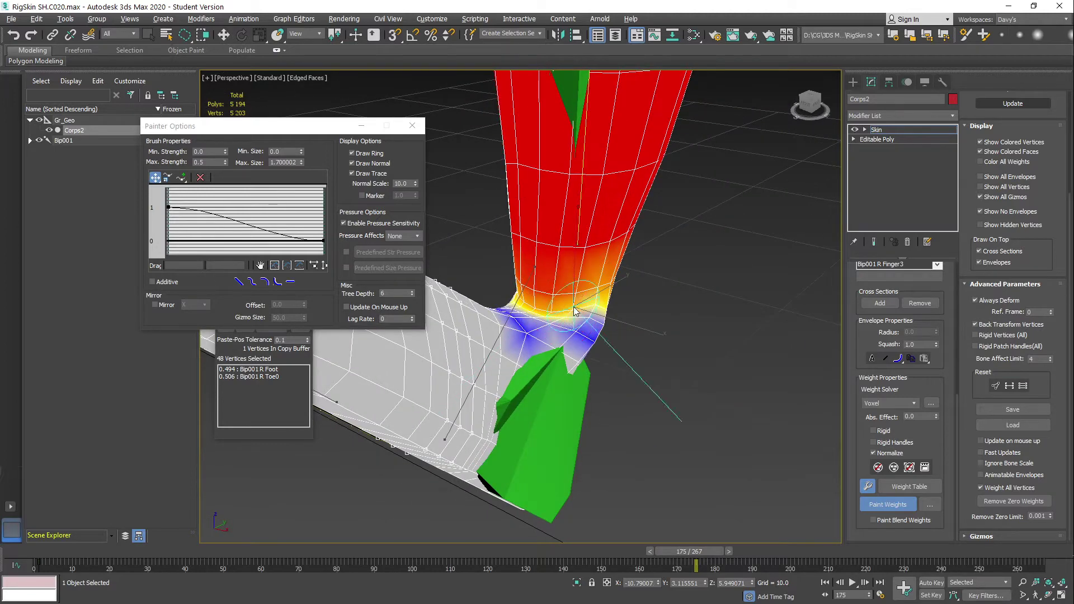
pyautogui.keyDown('alt'); pyautogui.moveTo(559, 311); pyautogui.dragTo(530, 320, button='middle'); pyautogui.keyUp('alt')
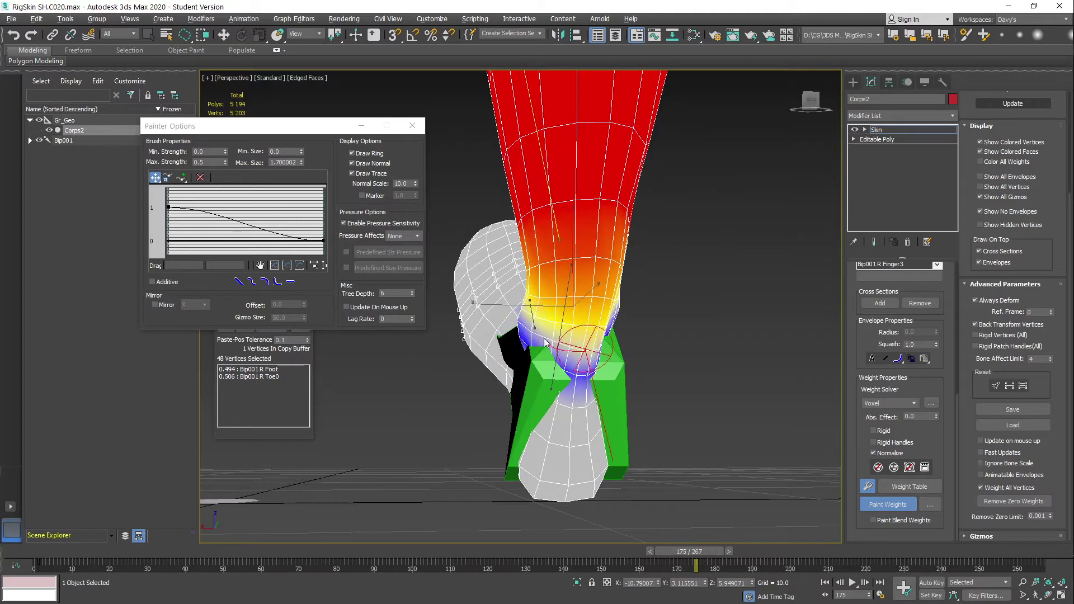
pyautogui.keyDown('alt'); pyautogui.moveTo(649, 329); pyautogui.dragTo(601, 301, button='middle'); pyautogui.keyUp('alt')
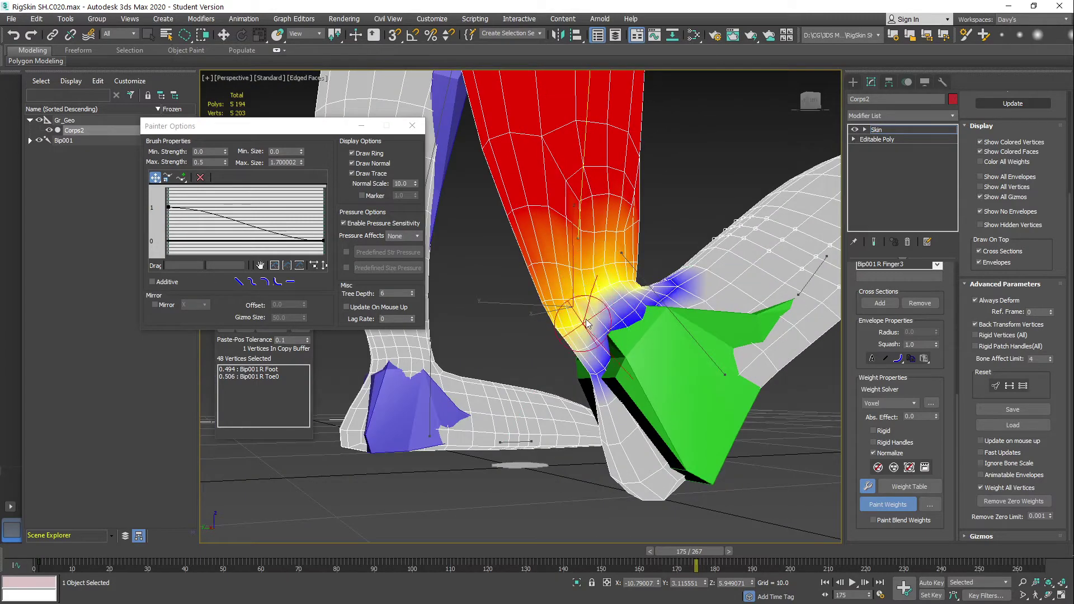
pyautogui.keyDown('alt'); pyautogui.moveTo(582, 249); pyautogui.dragTo(605, 242, button='middle'); pyautogui.keyUp('alt')
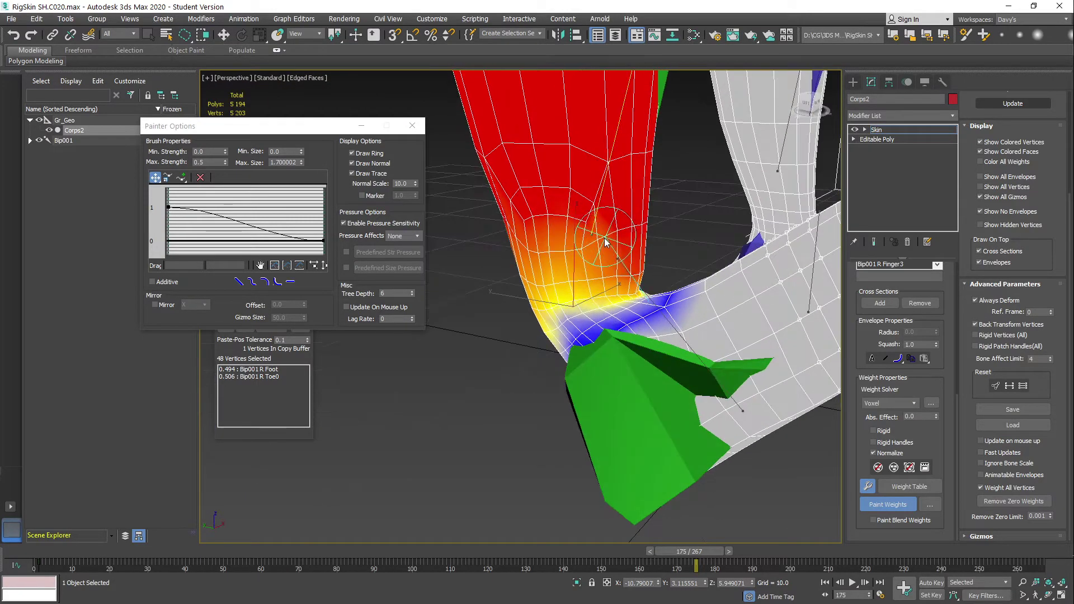
pyautogui.keyDown('alt'); pyautogui.moveTo(706, 247); pyautogui.dragTo(553, 291, button='middle'); pyautogui.keyUp('alt')
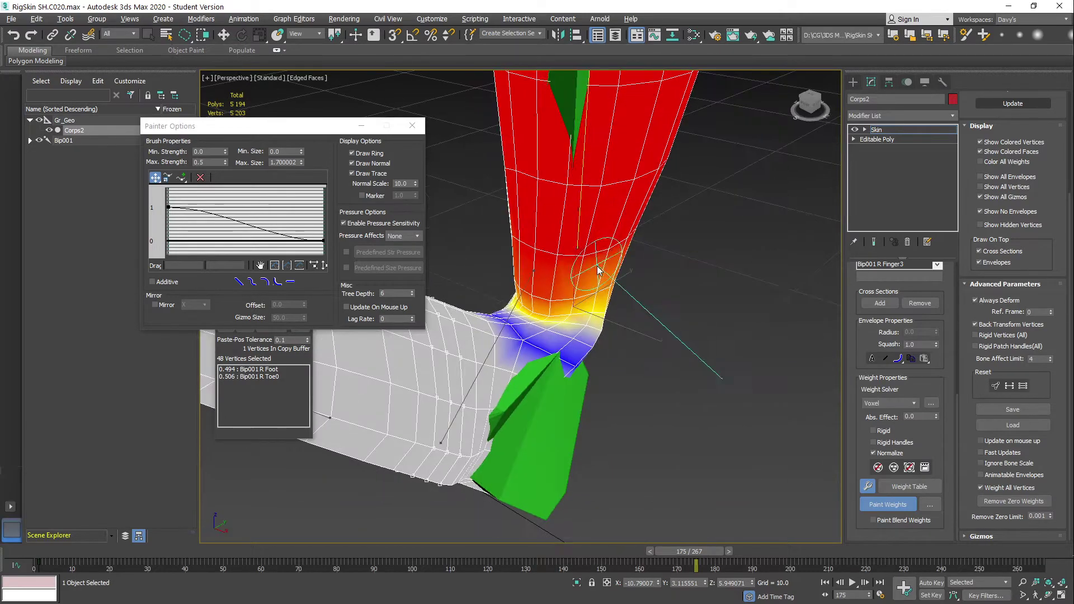
# Move to frame 167, set the brush's maximum strength to 0.01, and gently refine the Bip001 R Finger3 weights along the ankle's front crease
pyautogui.moveTo(690, 551); pyautogui.dragTo(666, 551)
pyautogui.keyDown('alt'); pyautogui.moveTo(616, 438); pyautogui.dragTo(630, 338, button='middle'); pyautogui.keyUp('alt')
pyautogui.scroll(5, 631, 286)
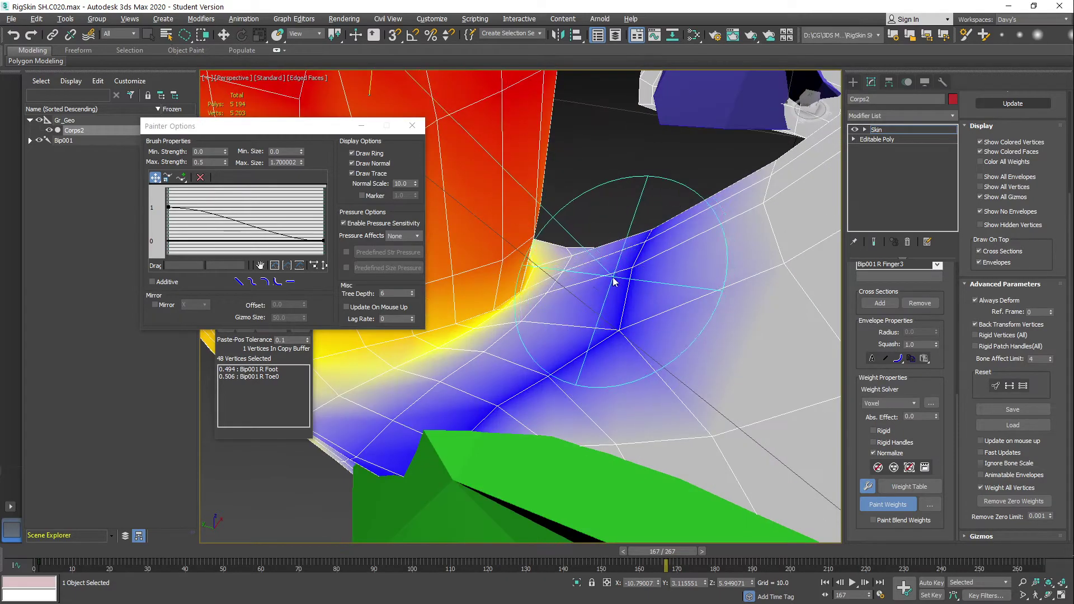
pyautogui.moveTo(613, 277)
pyautogui.keyDown('alt'); pyautogui.mouseDown(button='middle')
pyautogui.moveTo(565, 279)
pyautogui.moveTo(587, 297)
pyautogui.moveTo(556, 288)
pyautogui.mouseUp(button='middle'); pyautogui.keyUp('alt')
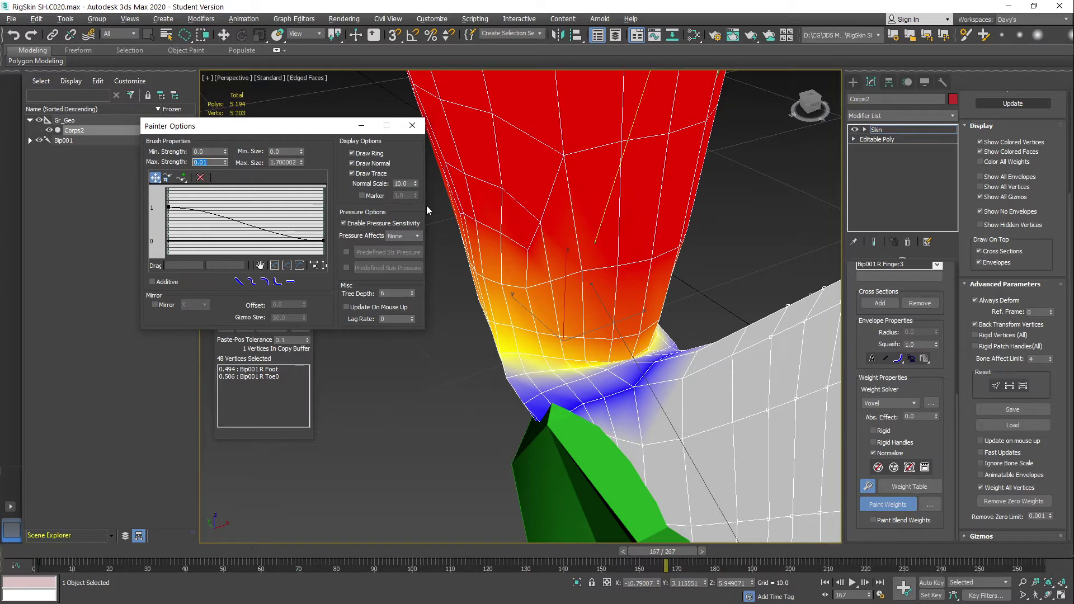
pyautogui.moveTo(637, 364)
pyautogui.mouseDown()
pyautogui.moveTo(643, 288)
pyautogui.moveTo(646, 321)
pyautogui.mouseUp()
pyautogui.keyDown('alt'); pyautogui.moveTo(646, 321); pyautogui.dragTo(611, 348, button='middle'); pyautogui.keyUp('alt')
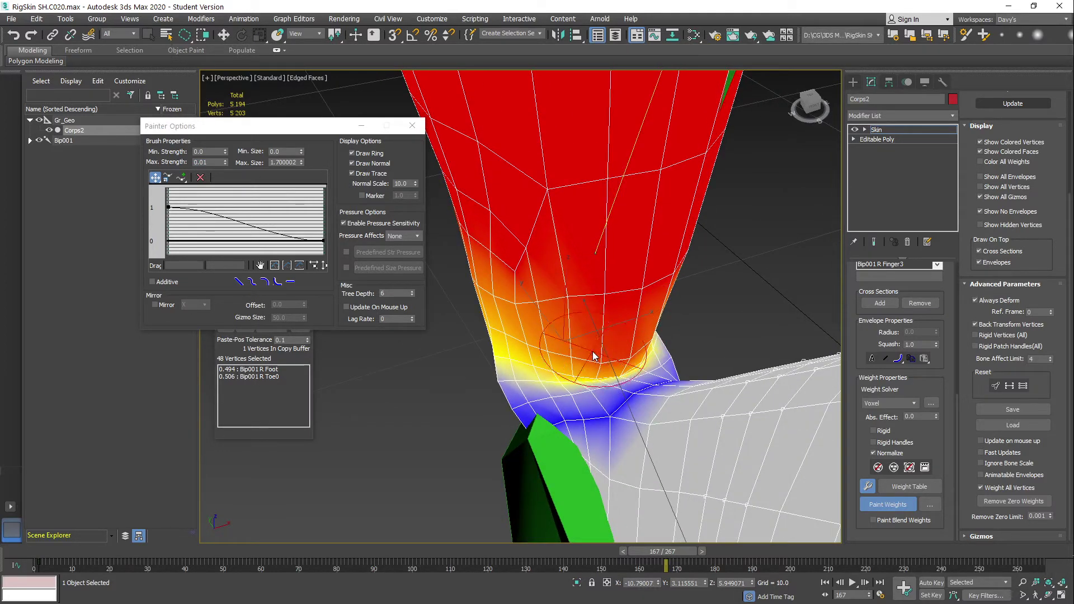
pyautogui.keyDown('alt'); pyautogui.moveTo(660, 311); pyautogui.dragTo(606, 315, button='middle'); pyautogui.keyUp('alt')
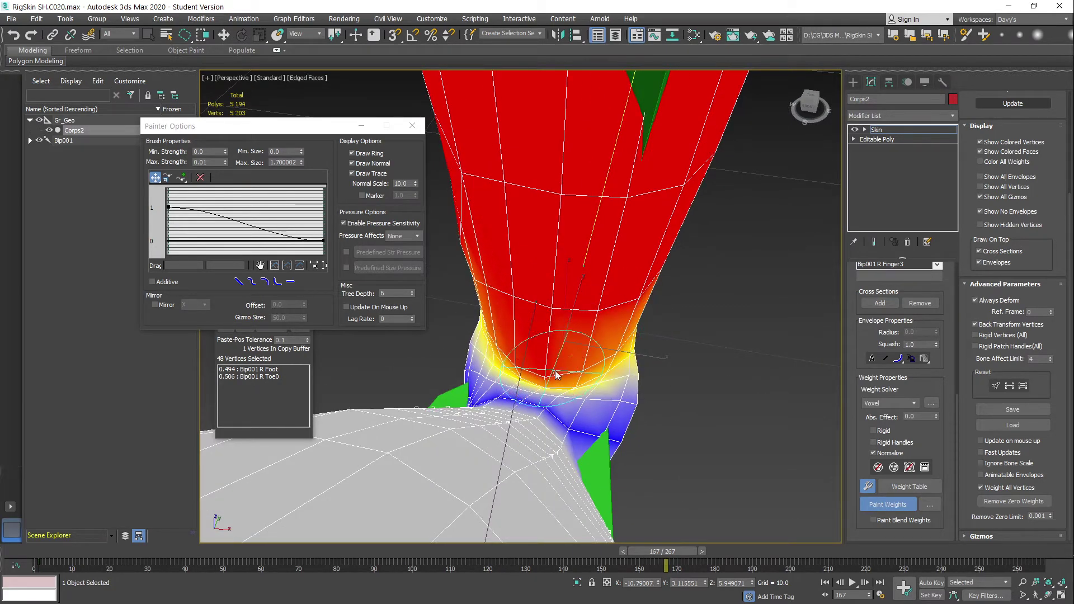
pyautogui.moveTo(555, 375)
pyautogui.keyDown('alt'); pyautogui.mouseDown(button='middle')
pyautogui.moveTo(555, 320)
pyautogui.moveTo(582, 341)
pyautogui.mouseUp(button='middle'); pyautogui.keyUp('alt')
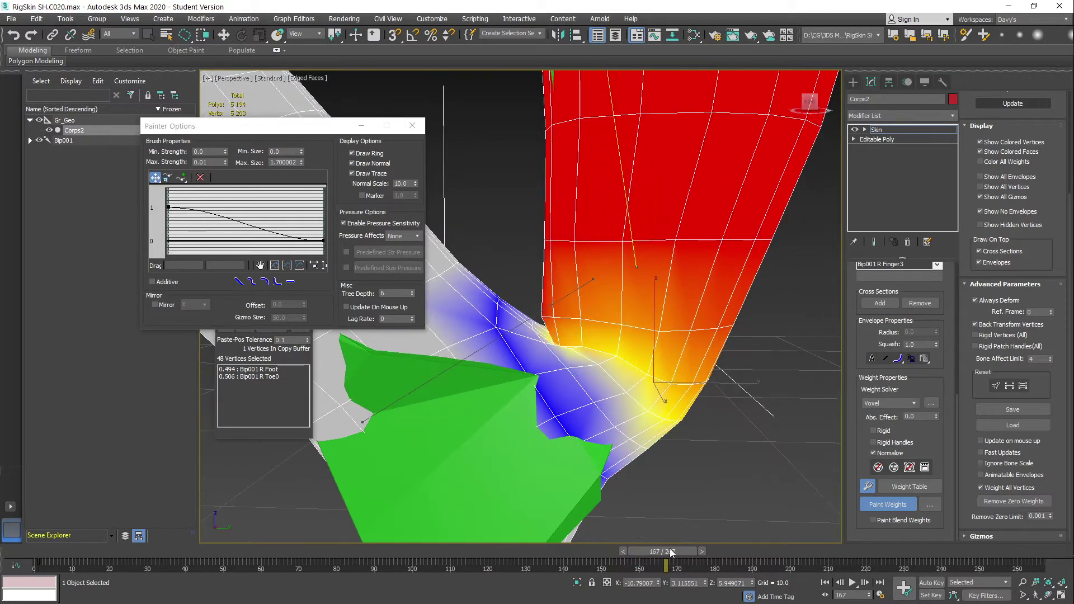
# Move the animation to frame 168 and touch up the Bip001 R Finger3 weights where the shin meets the foot
pyautogui.moveTo(670, 551)
pyautogui.mouseDown()
pyautogui.moveTo(642, 552)
pyautogui.moveTo(670, 552)
pyautogui.mouseUp()
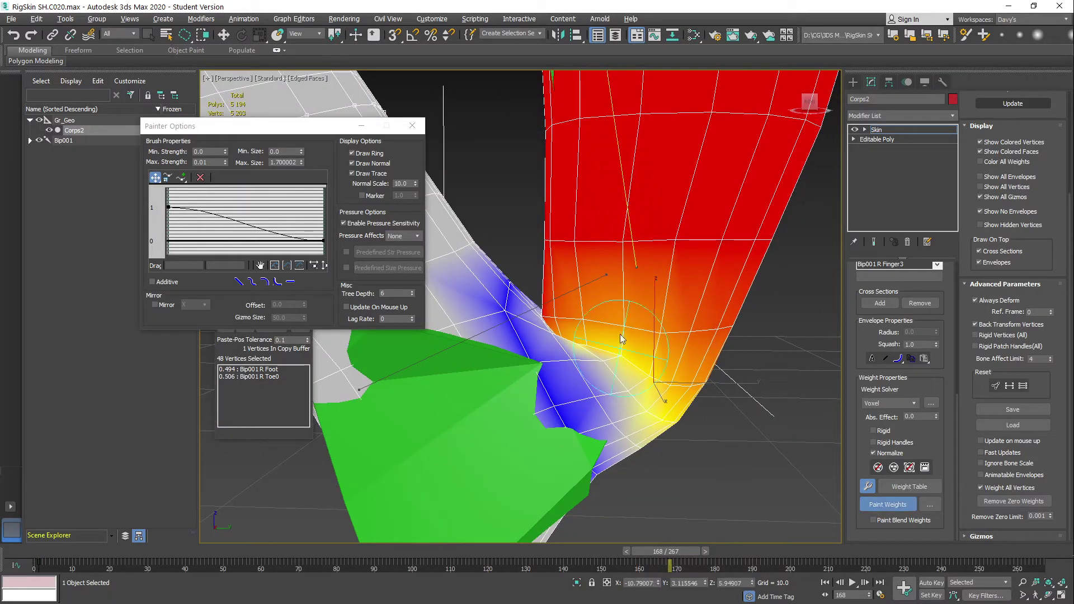
pyautogui.keyDown('alt'); pyautogui.moveTo(621, 338); pyautogui.dragTo(547, 319, button='middle'); pyautogui.keyUp('alt')
pyautogui.moveTo(521, 278); pyautogui.dragTo(517, 283)
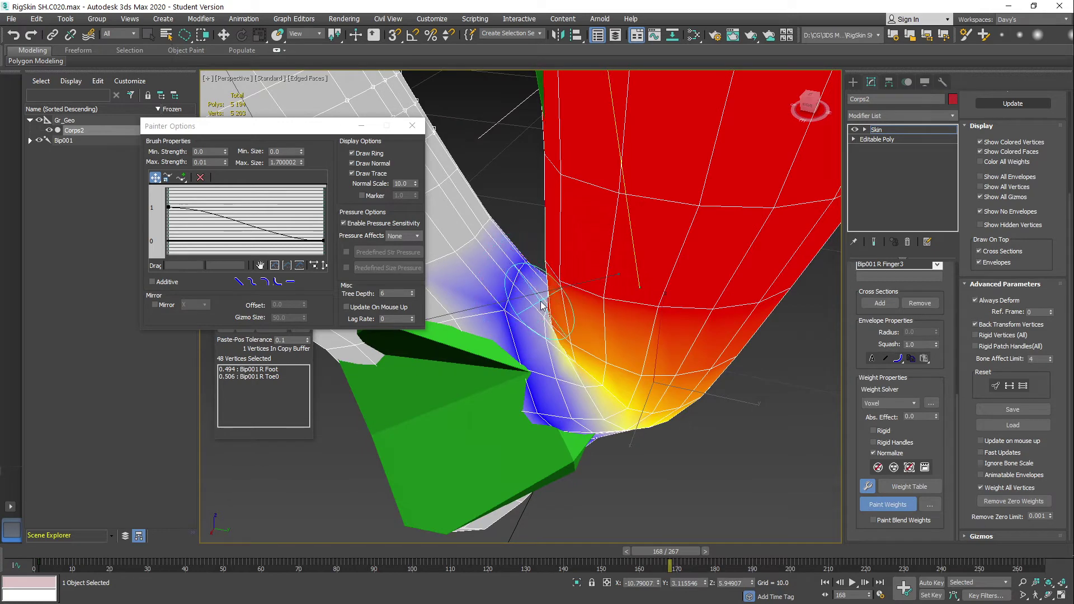
# Select the Bip001 R Foot bone and reactivate weight painting at the front of the ankle
pyautogui.press('w')
pyautogui.click(472, 307)
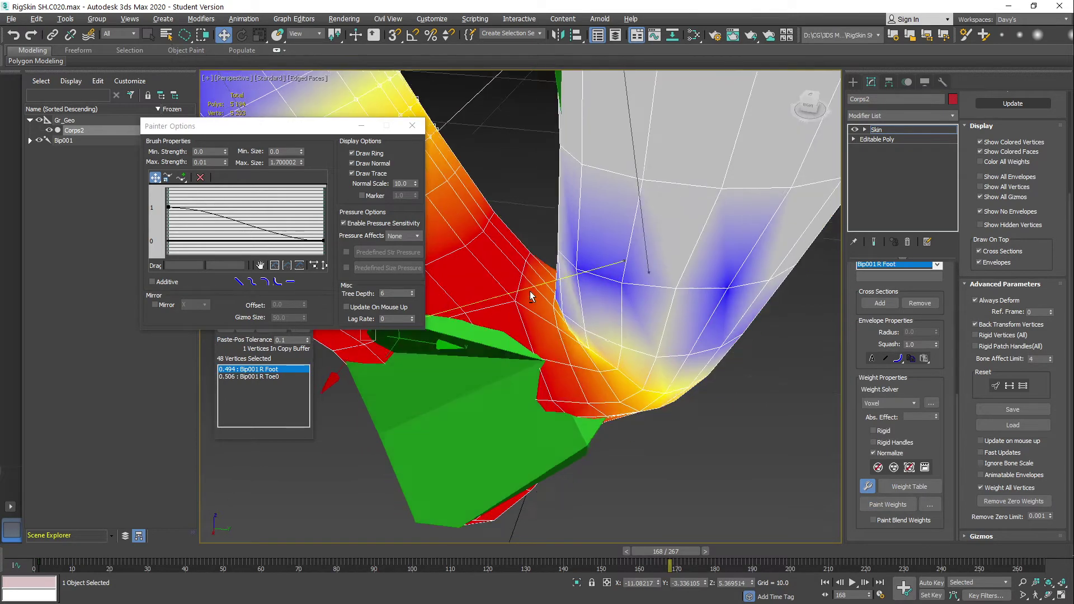
pyautogui.keyDown('alt'); pyautogui.moveTo(529, 292); pyautogui.dragTo(553, 289, button='middle'); pyautogui.keyUp('alt')
pyautogui.press('p')
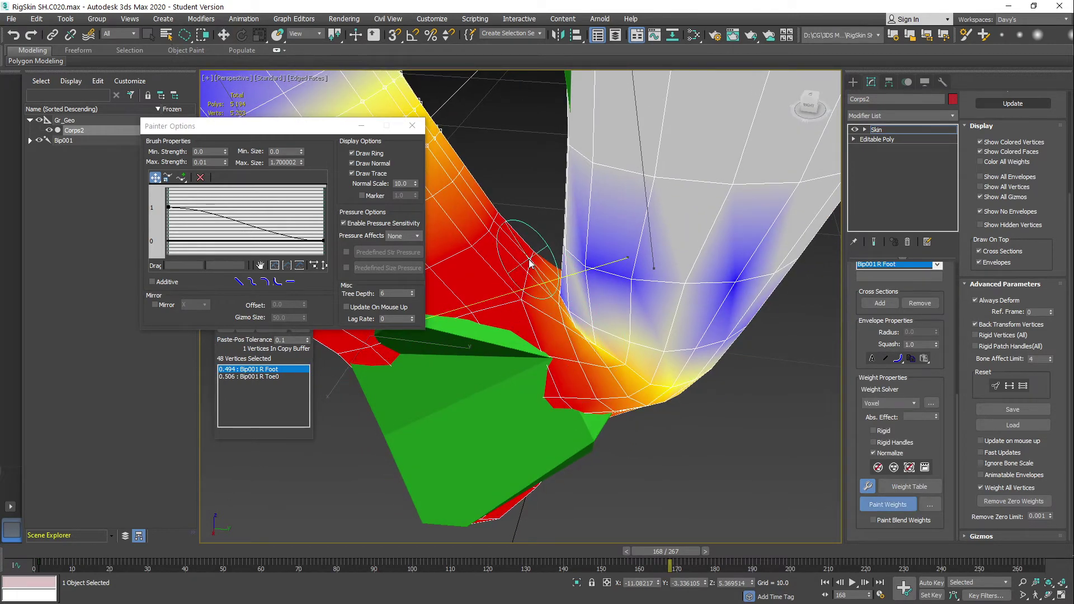
pyautogui.moveTo(519, 290)
pyautogui.keyDown('alt'); pyautogui.mouseDown(button='middle')
pyautogui.moveTo(486, 305)
pyautogui.moveTo(501, 334)
pyautogui.moveTo(676, 389)
pyautogui.moveTo(615, 391)
pyautogui.moveTo(527, 328)
pyautogui.moveTo(541, 335)
pyautogui.mouseUp(button='middle'); pyautogui.keyUp('alt')
pyautogui.scroll(4, 547, 339)
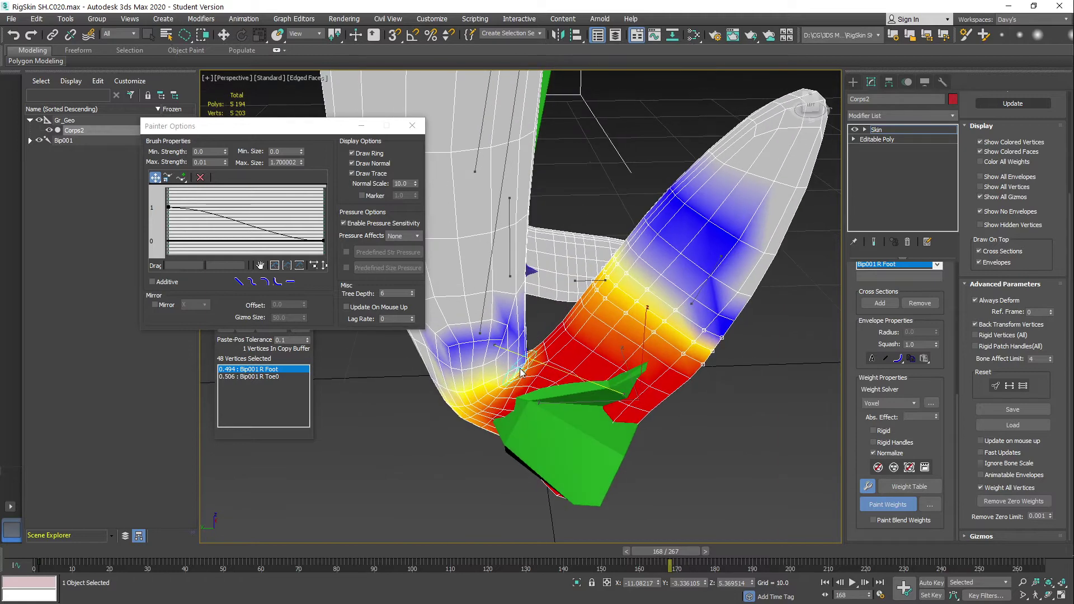
# Set the brush's maximum strength to 0.2, resize it to a maximum of about 1.3, and paint Bip001 R Foot weights at the ankle's front crease
pyautogui.doubleClick(199, 163)
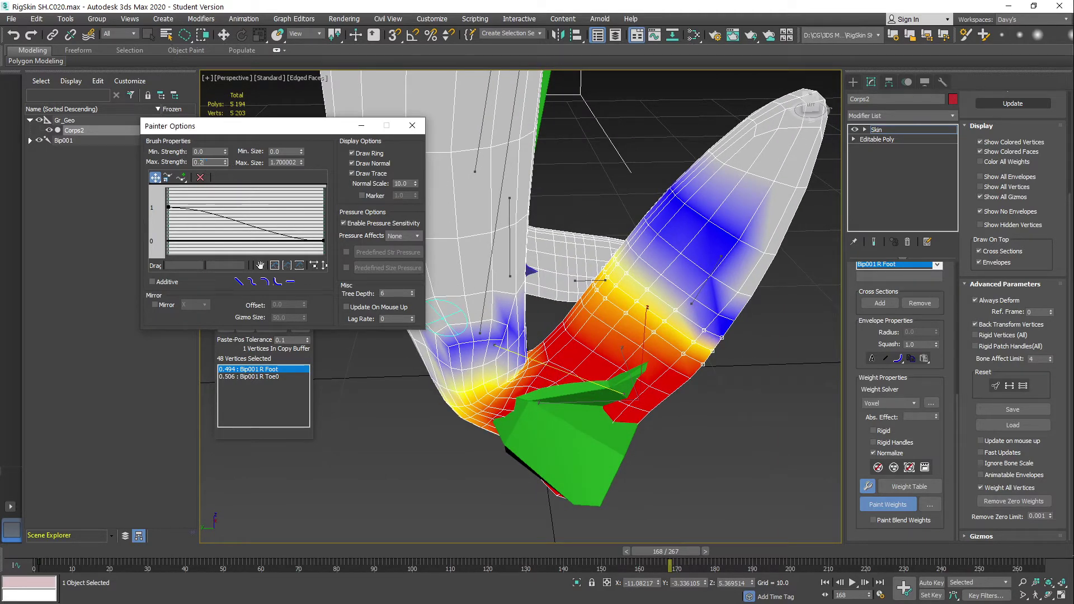
pyautogui.keyDown('alt'); pyautogui.moveTo(621, 394); pyautogui.dragTo(554, 358, button='middle'); pyautogui.keyUp('alt')
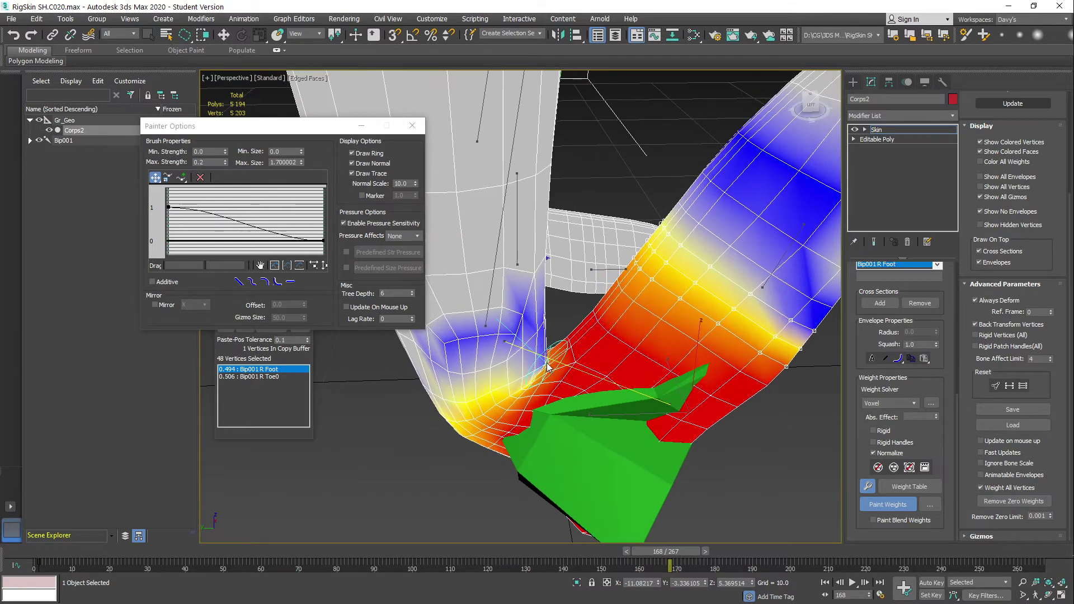
pyautogui.keyDown('ctrl'); pyautogui.keyDown('shift'); pyautogui.moveTo(551, 358); pyautogui.dragTo(557, 372); pyautogui.keyUp('shift'); pyautogui.keyUp('ctrl')
pyautogui.keyDown('alt'); pyautogui.moveTo(557, 371); pyautogui.dragTo(549, 366, button='middle'); pyautogui.keyUp('alt')
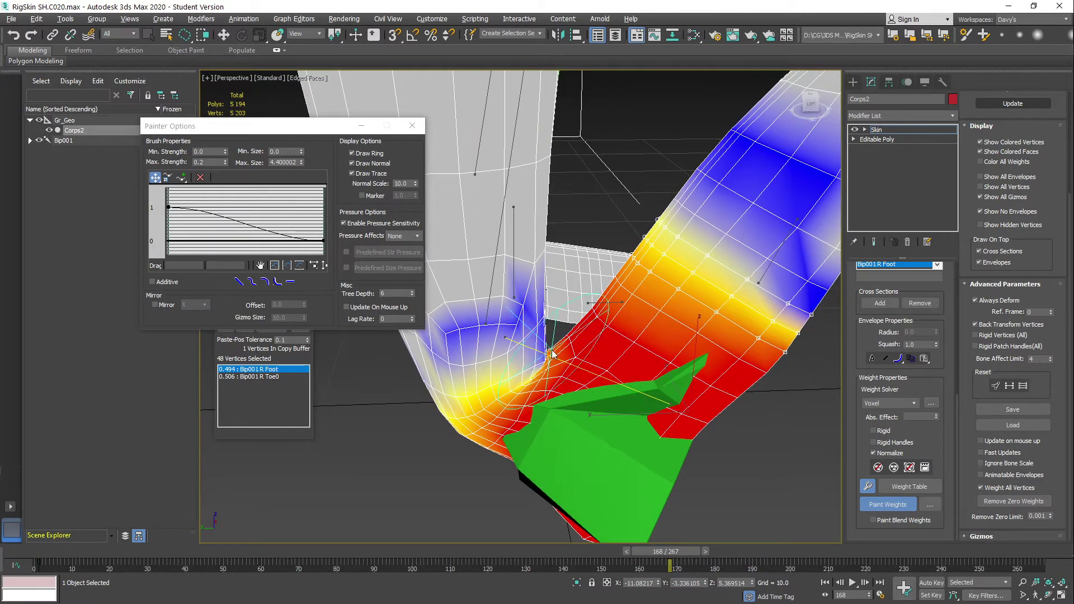
pyautogui.keyDown('alt'); pyautogui.moveTo(553, 356); pyautogui.dragTo(559, 342); pyautogui.keyUp('alt')
pyautogui.keyDown('alt'); pyautogui.moveTo(558, 357); pyautogui.dragTo(541, 376, button='middle'); pyautogui.keyUp('alt')
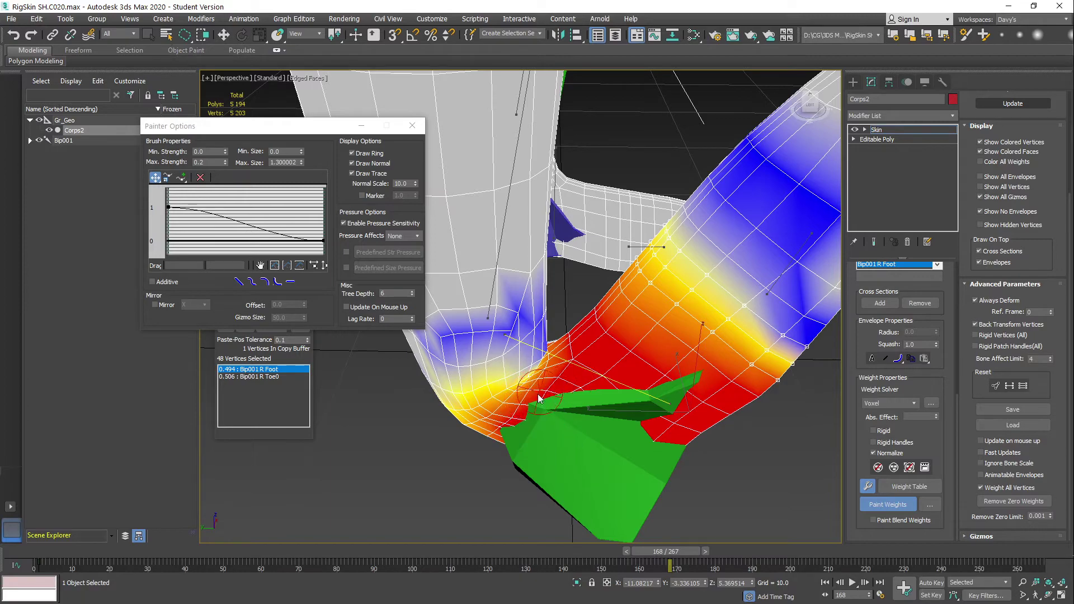
# Resize the brush to a maximum of about 3.6 and paint Bip001 R Foot weights up the back of the ankle
pyautogui.keyDown('alt'); pyautogui.moveTo(617, 374); pyautogui.dragTo(631, 315, button='middle'); pyautogui.keyUp('alt')
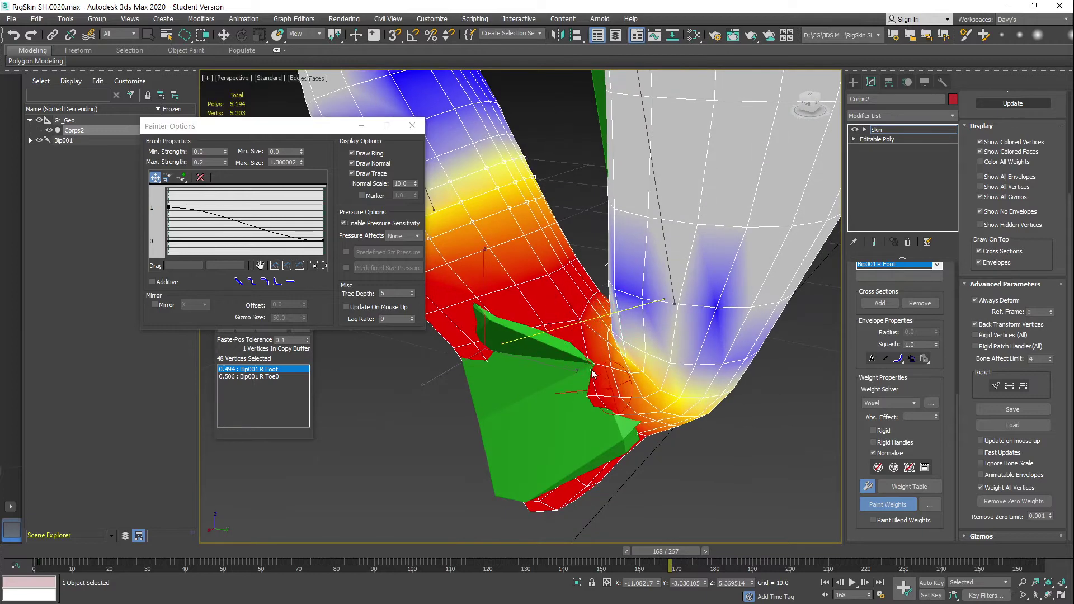
pyautogui.keyDown('ctrl'); pyautogui.keyDown('shift'); pyautogui.moveTo(662, 373); pyautogui.dragTo(664, 354); pyautogui.keyUp('shift'); pyautogui.keyUp('ctrl')
pyautogui.keyDown('alt'); pyautogui.moveTo(666, 356); pyautogui.dragTo(693, 313, button='middle'); pyautogui.keyUp('alt')
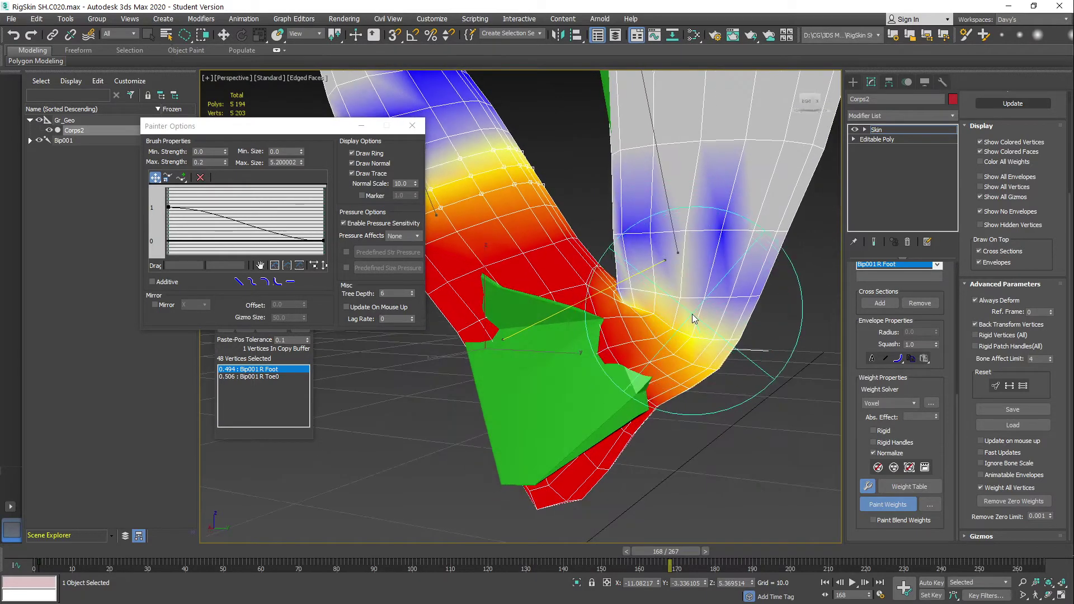
pyautogui.keyDown('ctrl'); pyautogui.keyDown('shift'); pyautogui.moveTo(694, 317); pyautogui.dragTo(693, 335); pyautogui.keyUp('shift'); pyautogui.keyUp('ctrl')
pyautogui.moveTo(692, 239); pyautogui.dragTo(694, 367)
pyautogui.moveTo(694, 369)
pyautogui.keyDown('alt'); pyautogui.mouseDown(button='middle')
pyautogui.moveTo(626, 302)
pyautogui.moveTo(517, 231)
pyautogui.moveTo(642, 276)
pyautogui.moveTo(671, 302)
pyautogui.mouseUp(button='middle'); pyautogui.keyUp('alt')
pyautogui.scroll(-4, 518, 231)
pyautogui.moveTo(561, 304); pyautogui.dragTo(562, 268)
pyautogui.press('w')
# Move the animation to frame 167 and rearrange the Painter Options and Weight Tool windows so they no longer overlap
pyautogui.moveTo(626, 284)
pyautogui.keyDown('alt'); pyautogui.mouseDown(button='middle')
pyautogui.moveTo(585, 304)
pyautogui.moveTo(588, 294)
pyautogui.moveTo(589, 304)
pyautogui.mouseUp(button='middle'); pyautogui.keyUp('alt')
pyautogui.scroll(-3, 588, 296)
pyautogui.scroll(4, 587, 290)
pyautogui.moveTo(649, 548)
pyautogui.mouseDown()
pyautogui.moveTo(386, 562)
pyautogui.moveTo(656, 565)
pyautogui.moveTo(489, 547)
pyautogui.moveTo(652, 543)
pyautogui.moveTo(631, 542)
pyautogui.moveTo(648, 532)
pyautogui.mouseUp()
pyautogui.press('w')
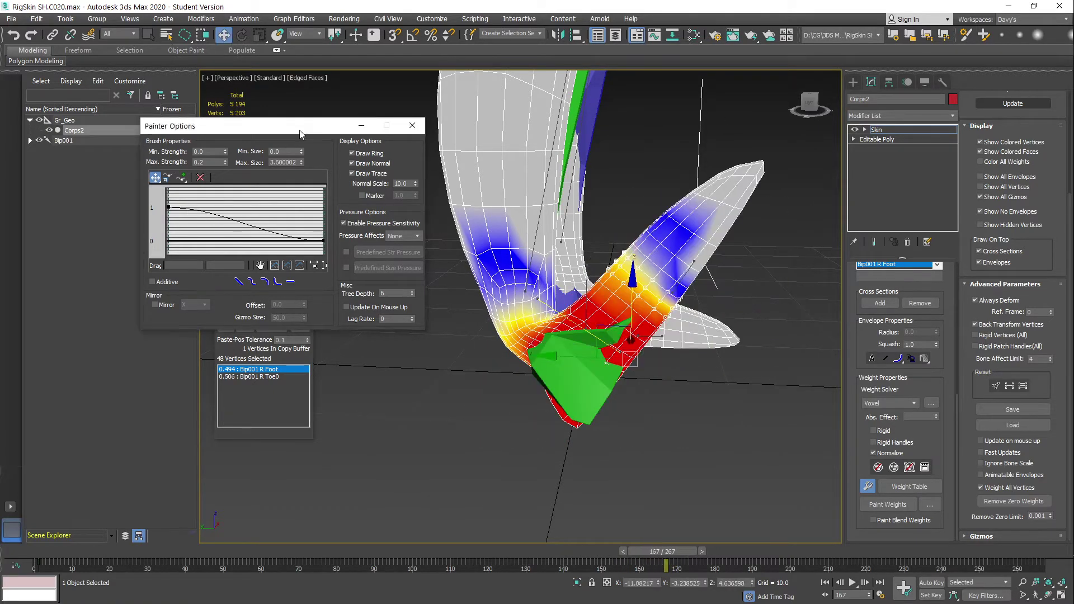
pyautogui.moveTo(300, 133); pyautogui.dragTo(276, 404)
pyautogui.moveTo(256, 239); pyautogui.dragTo(280, 157)
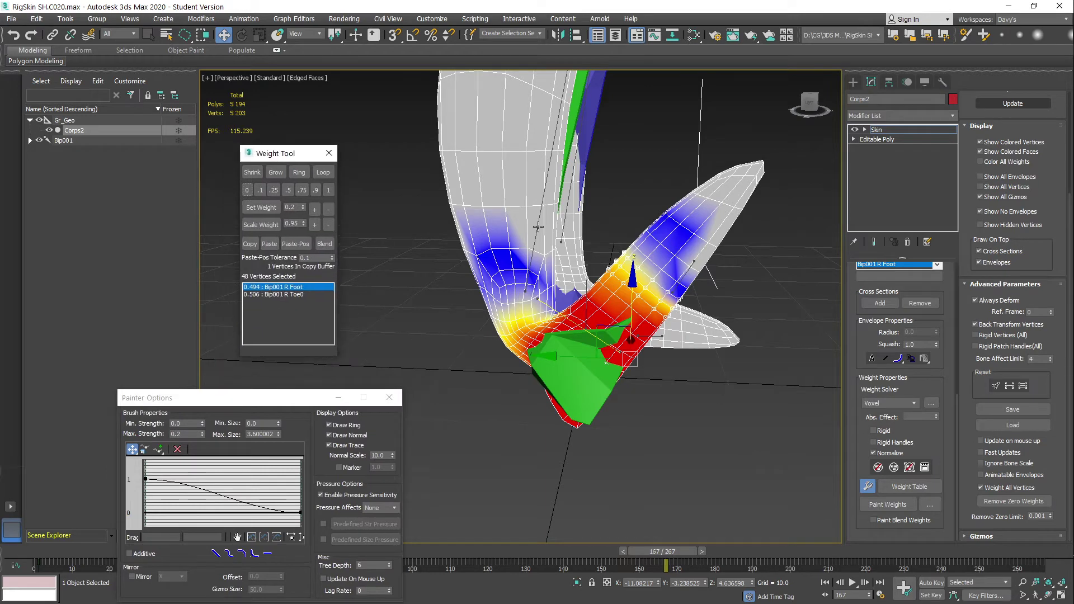
# Move the animation to frame 164 and select the row of vertices across the front of the right ankle
pyautogui.scroll(8, 556, 276)
pyautogui.scroll(-3, 599, 293)
pyautogui.keyDown('alt'); pyautogui.moveTo(600, 305); pyautogui.dragTo(580, 312, button='middle'); pyautogui.keyUp('alt')
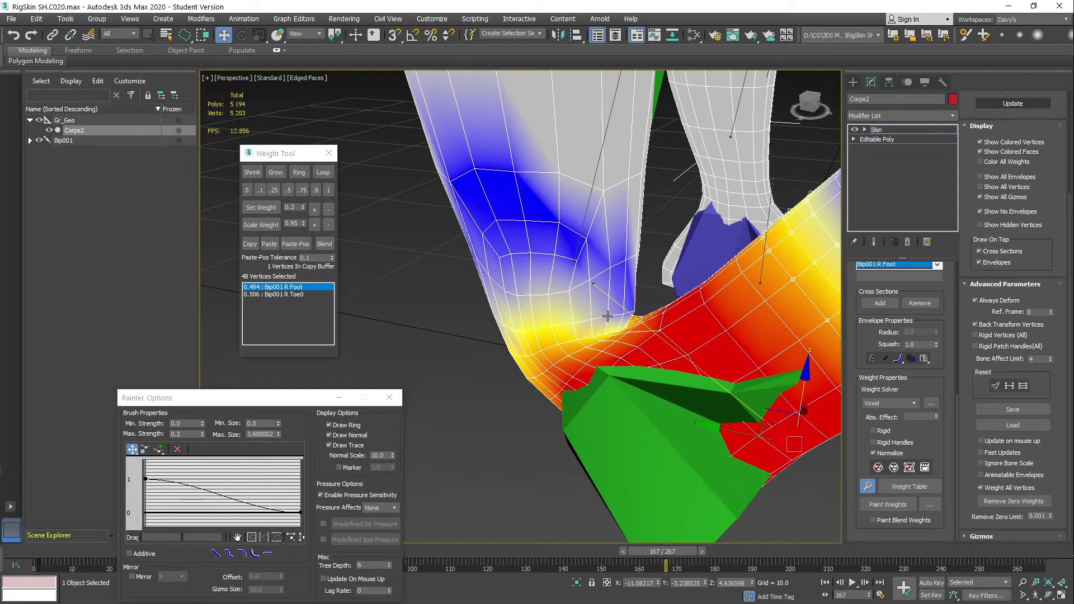
pyautogui.click(626, 313)
pyautogui.keyDown('alt'); pyautogui.moveTo(625, 313); pyautogui.dragTo(490, 308, button='middle'); pyautogui.keyUp('alt')
pyautogui.scroll(2, 490, 308)
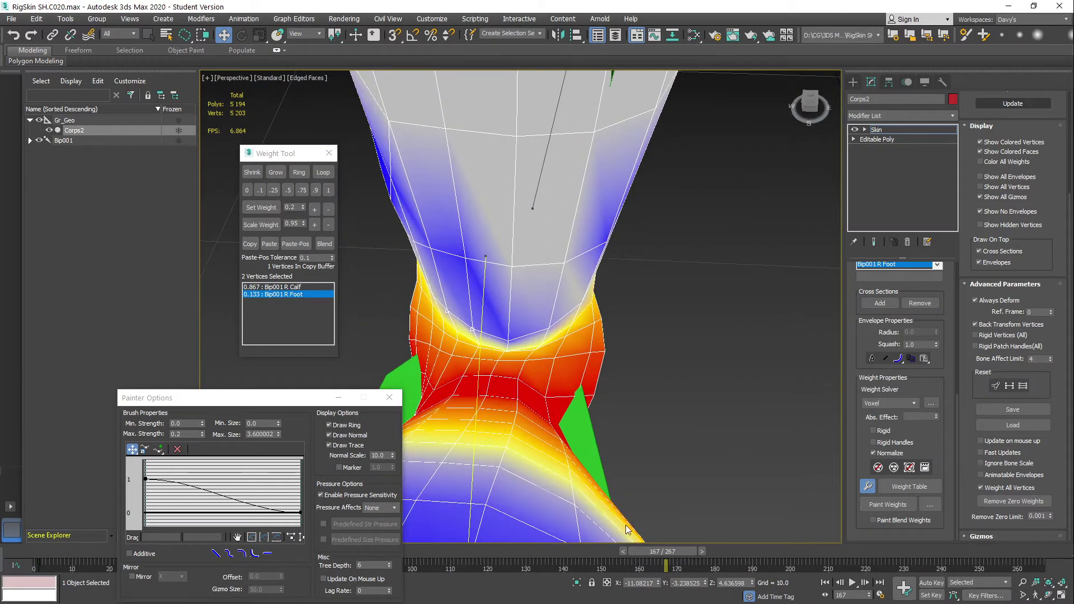
pyautogui.moveTo(649, 551); pyautogui.dragTo(637, 551)
pyautogui.keyDown('alt'); pyautogui.moveTo(526, 396); pyautogui.dragTo(496, 334, button='middle'); pyautogui.keyUp('alt')
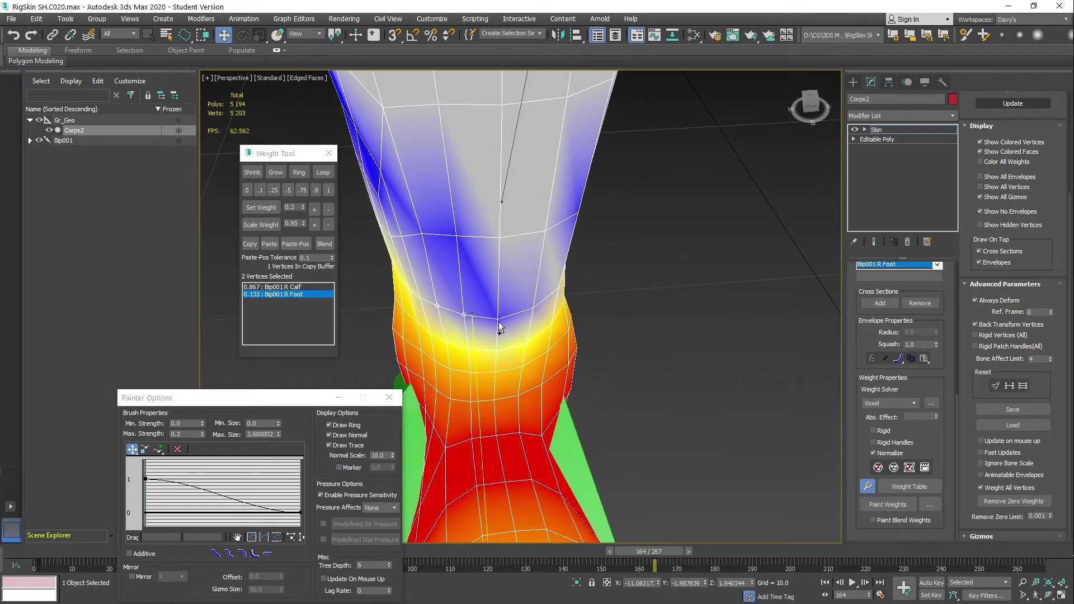
pyautogui.click(447, 341)
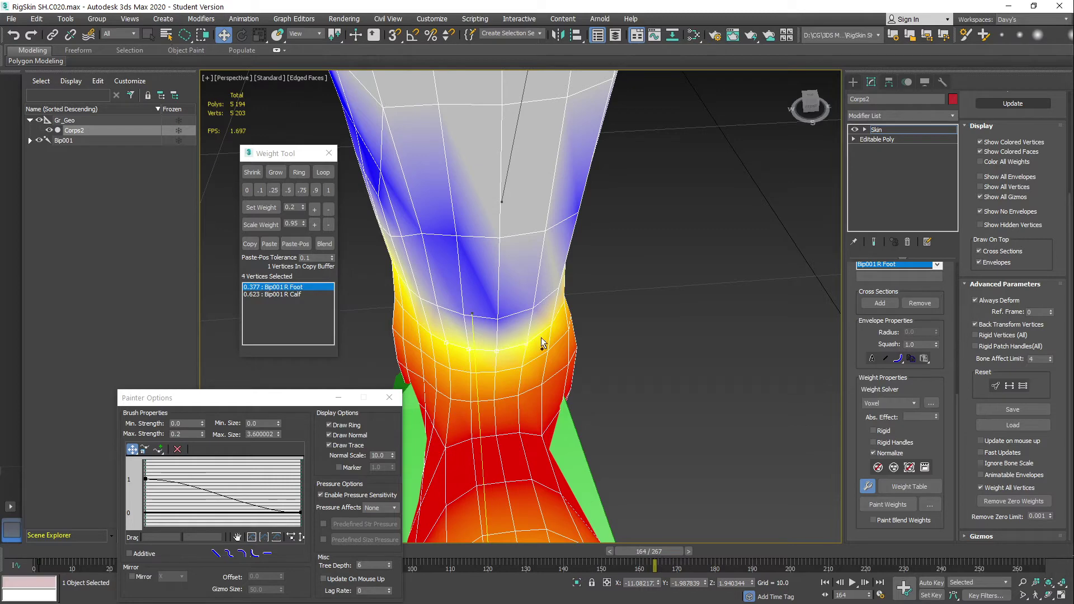
pyautogui.keyDown('ctrl'); pyautogui.click(550, 325); pyautogui.keyUp('ctrl')
# Return to frame 167 and scale the Bip001 R Foot weight of a vertex in the ankle's front crease by 0.95
pyautogui.moveTo(645, 545); pyautogui.dragTo(654, 548)
pyautogui.keyDown('alt'); pyautogui.moveTo(604, 446); pyautogui.dragTo(573, 361, button='middle'); pyautogui.keyUp('alt')
pyautogui.scroll(-4, 565, 322)
pyautogui.scroll(4, 522, 355)
pyautogui.scroll(-4, 523, 355)
pyautogui.scroll(3, 541, 347)
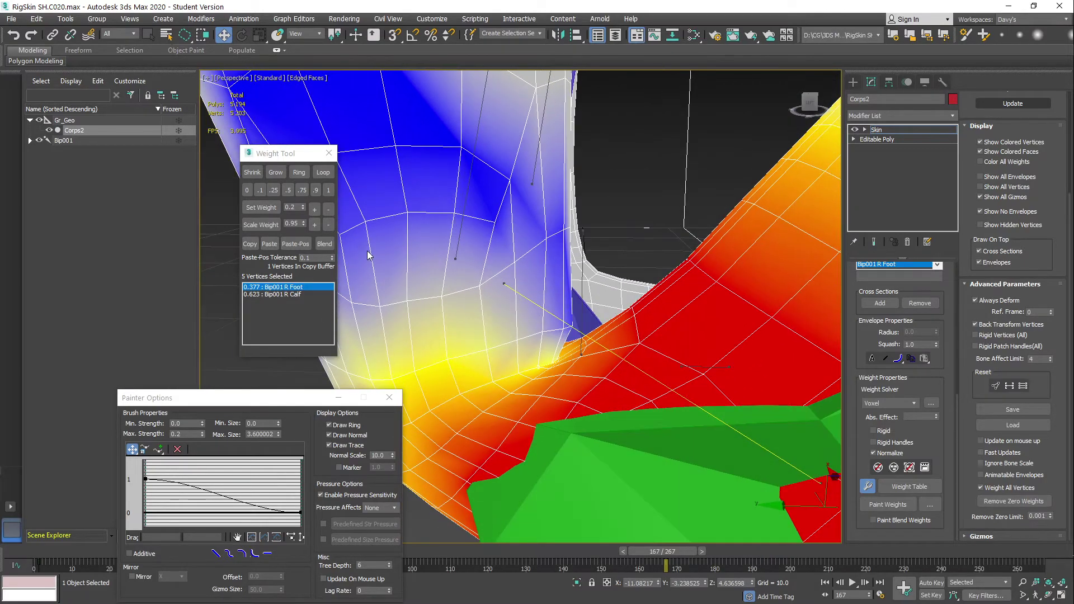
pyautogui.click(318, 223)
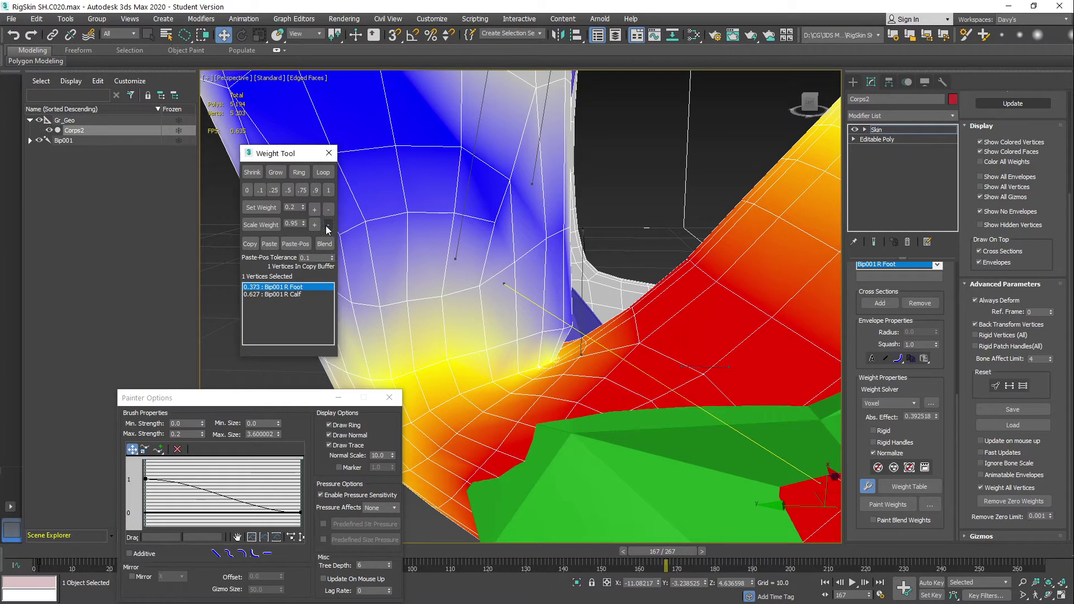
pyautogui.keyDown('alt'); pyautogui.moveTo(744, 306); pyautogui.dragTo(574, 412, button='middle'); pyautogui.keyUp('alt')
pyautogui.scroll(3, 625, 230)
pyautogui.scroll(-5, 625, 230)
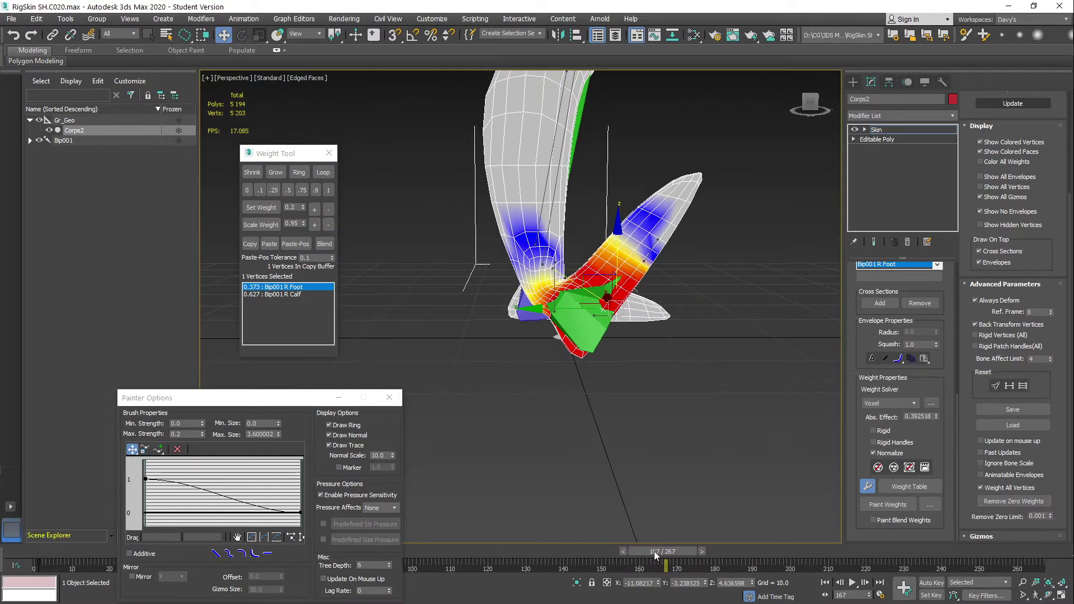
# Move the animation to frame 205 and select the Bip001 R Finger3 bone in the right lower leg
pyautogui.moveTo(655, 552); pyautogui.dragTo(728, 551)
pyautogui.moveTo(590, 340)
pyautogui.keyDown('alt'); pyautogui.mouseDown(button='middle')
pyautogui.moveTo(650, 302)
pyautogui.moveTo(688, 310)
pyautogui.moveTo(578, 334)
pyautogui.mouseUp(button='middle'); pyautogui.keyUp('alt')
pyautogui.moveTo(753, 553); pyautogui.dragTo(817, 552)
pyautogui.moveTo(645, 154); pyautogui.dragTo(637, 325, button='middle')
pyautogui.scroll(2, 602, 374)
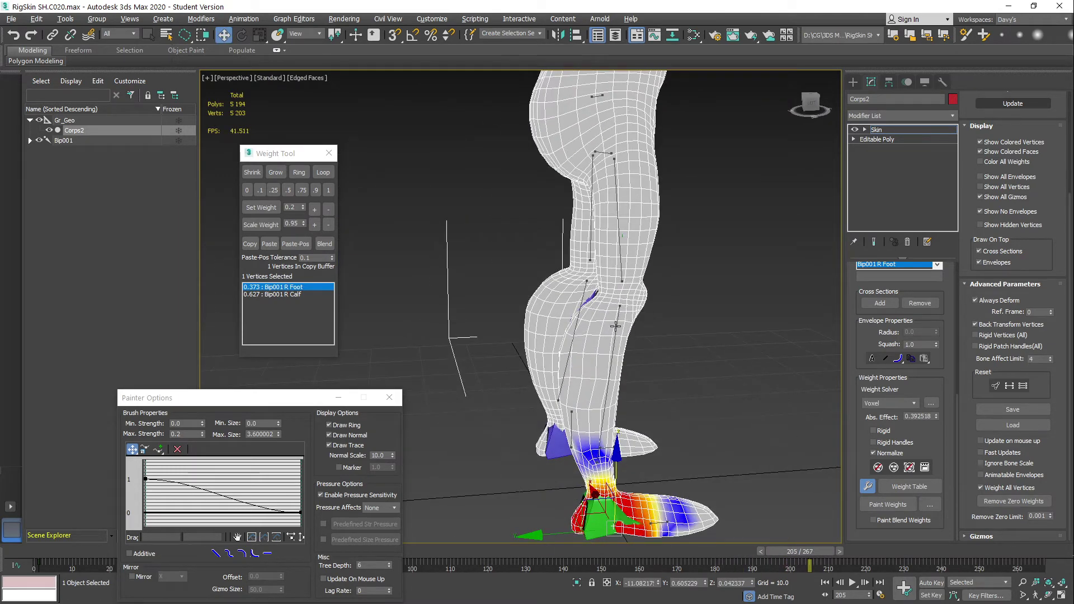
pyautogui.click(618, 352)
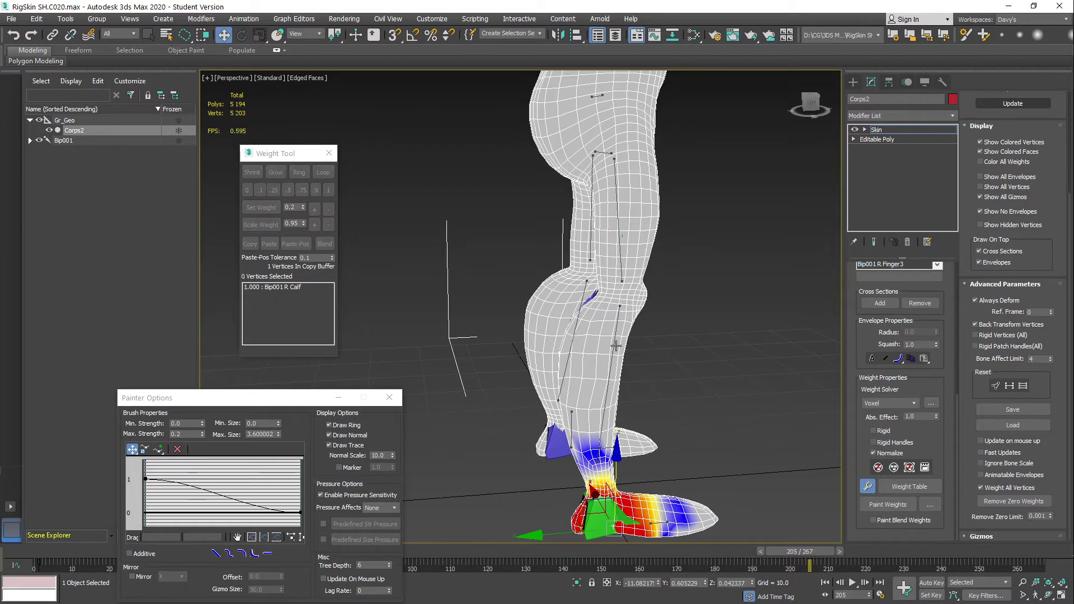
pyautogui.scroll(4, 630, 316)
pyautogui.moveTo(630, 317)
pyautogui.keyDown('alt'); pyautogui.mouseDown(button='middle')
pyautogui.moveTo(600, 314)
pyautogui.moveTo(607, 301)
pyautogui.moveTo(571, 300)
pyautogui.moveTo(653, 332)
pyautogui.mouseUp(button='middle'); pyautogui.keyUp('alt')
pyautogui.scroll(3, 609, 311)
pyautogui.scroll(-4, 572, 300)
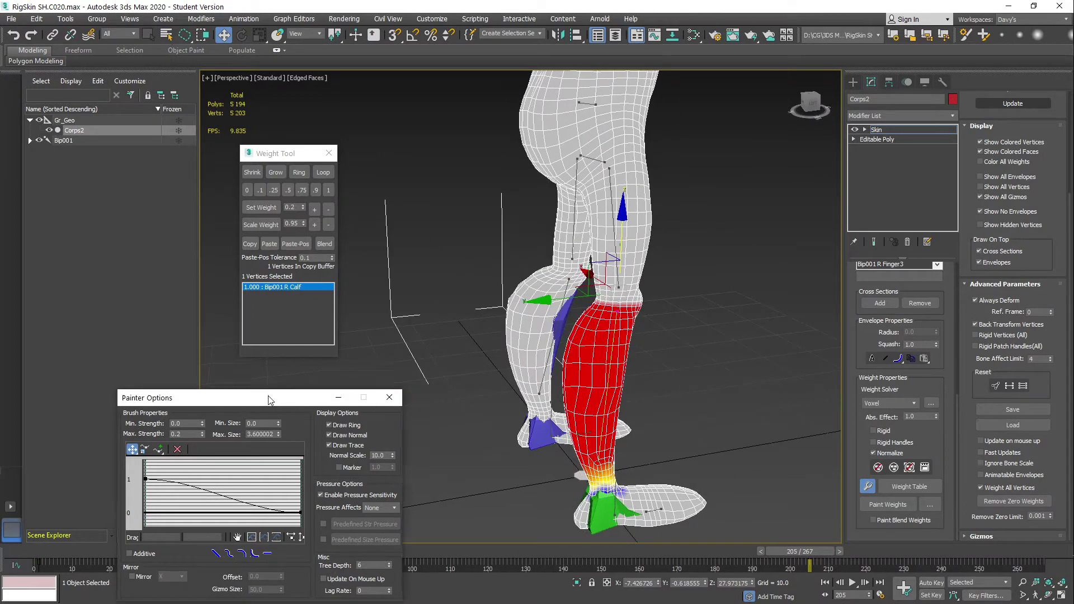
# Reposition the Painter Options window and move the animation to frame 13, where the right knee bends
pyautogui.moveTo(269, 400); pyautogui.dragTo(242, 271)
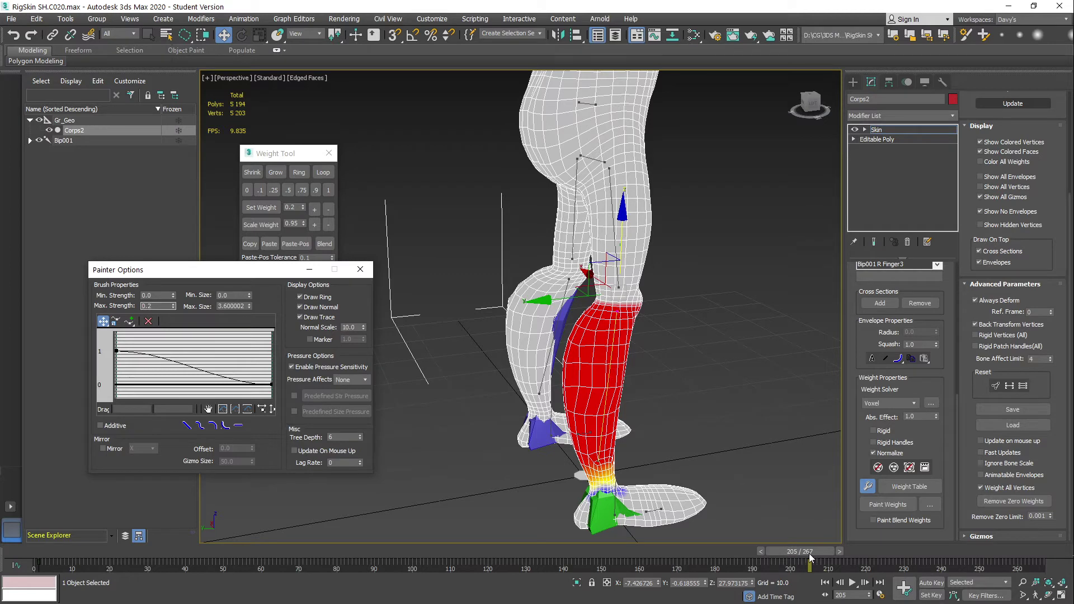
pyautogui.moveTo(809, 553); pyautogui.dragTo(128, 549)
pyautogui.press('w')
pyautogui.moveTo(710, 221)
pyautogui.keyDown('alt'); pyautogui.mouseDown(button='middle')
pyautogui.moveTo(608, 312)
pyautogui.moveTo(472, 286)
pyautogui.mouseUp(button='middle'); pyautogui.keyUp('alt')
pyautogui.scroll(3, 643, 317)
pyautogui.keyDown('alt'); pyautogui.moveTo(662, 311); pyautogui.dragTo(562, 302, button='middle'); pyautogui.keyUp('alt')
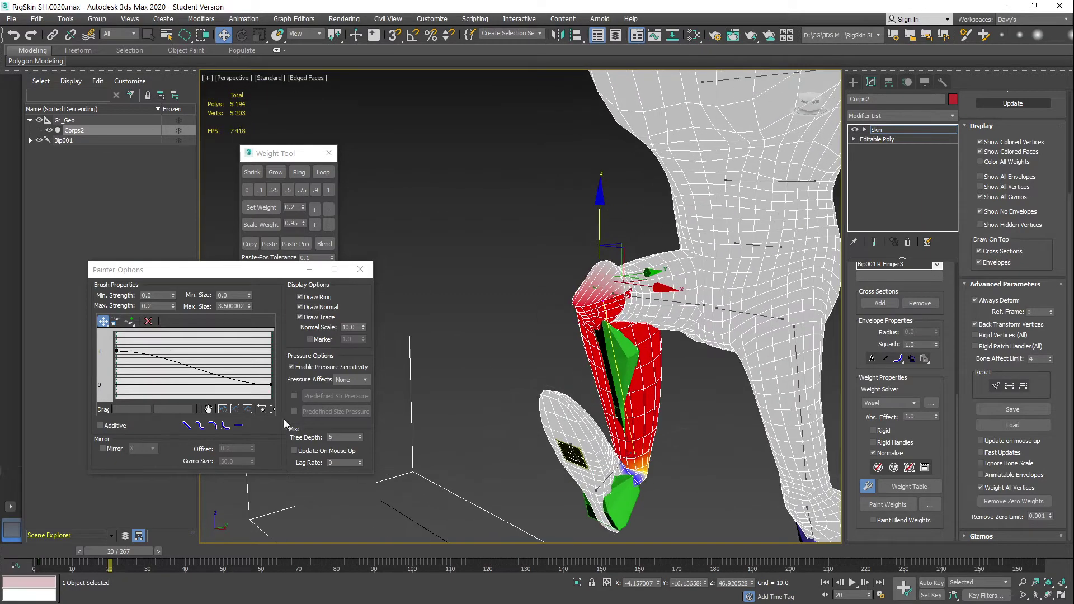
pyautogui.moveTo(116, 555); pyautogui.dragTo(92, 553)
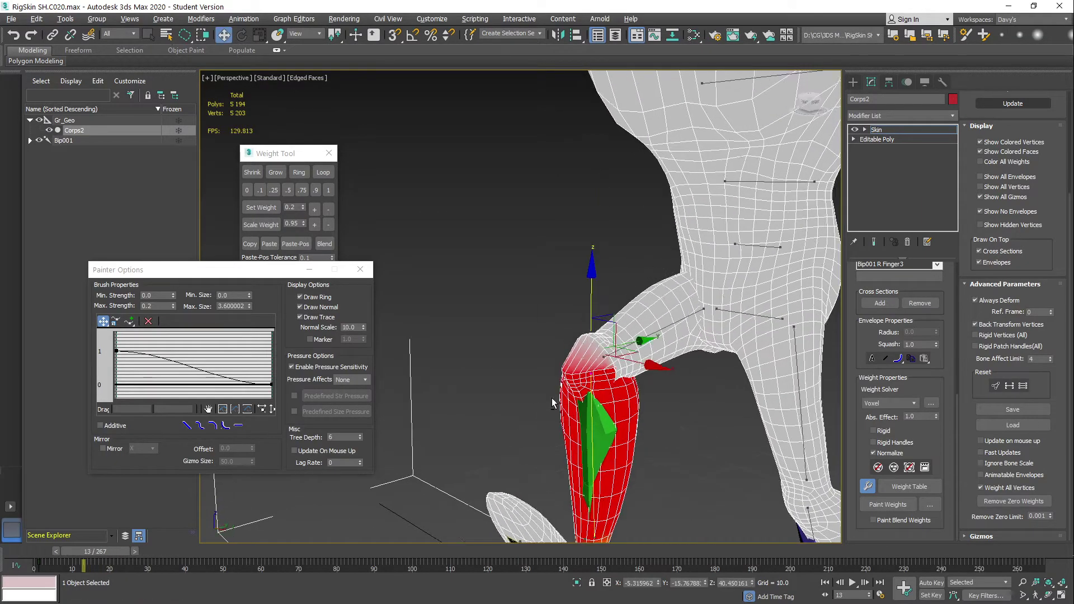
# Resize the brush to a maximum of about 5.7 and paint Bip001 R Finger3 weights around the right knee
pyautogui.keyDown('alt'); pyautogui.moveTo(551, 400); pyautogui.dragTo(521, 373, button='middle'); pyautogui.keyUp('alt')
pyautogui.scroll(4, 525, 358)
pyautogui.keyDown('alt'); pyautogui.moveTo(491, 332); pyautogui.dragTo(562, 317, button='middle'); pyautogui.keyUp('alt')
pyautogui.scroll(-4, 562, 317)
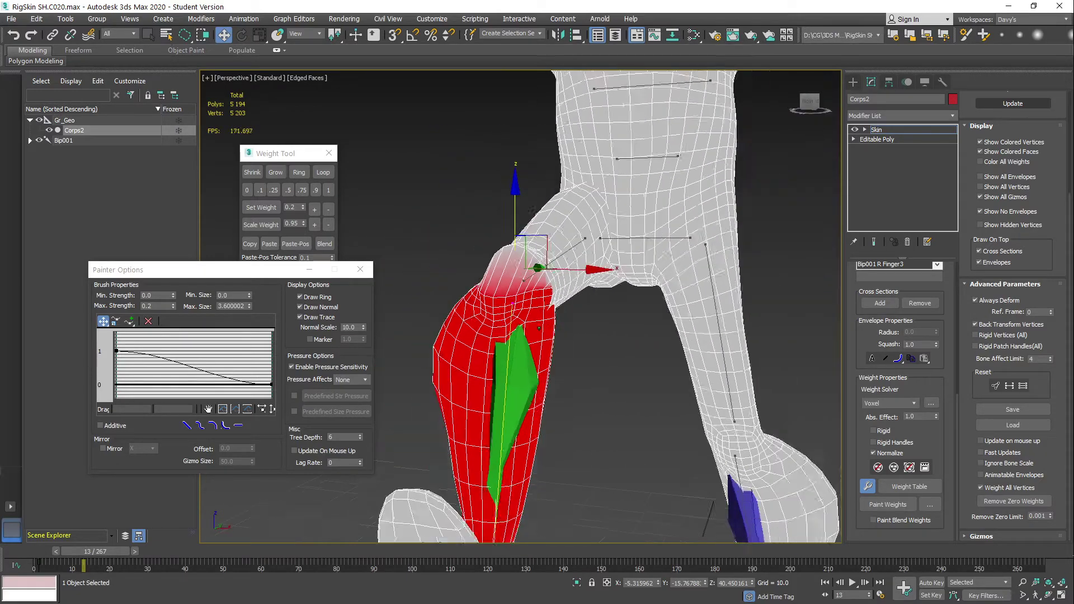
pyautogui.moveTo(507, 292)
pyautogui.keyDown('alt'); pyautogui.mouseDown(button='middle')
pyautogui.moveTo(517, 306)
pyautogui.moveTo(481, 293)
pyautogui.moveTo(496, 299)
pyautogui.mouseUp(button='middle'); pyautogui.keyUp('alt')
pyautogui.scroll(3, 495, 292)
pyautogui.moveTo(484, 299)
pyautogui.mouseDown(button='middle')
pyautogui.moveTo(606, 294)
pyautogui.moveTo(628, 314)
pyautogui.moveTo(592, 309)
pyautogui.mouseUp(button='middle')
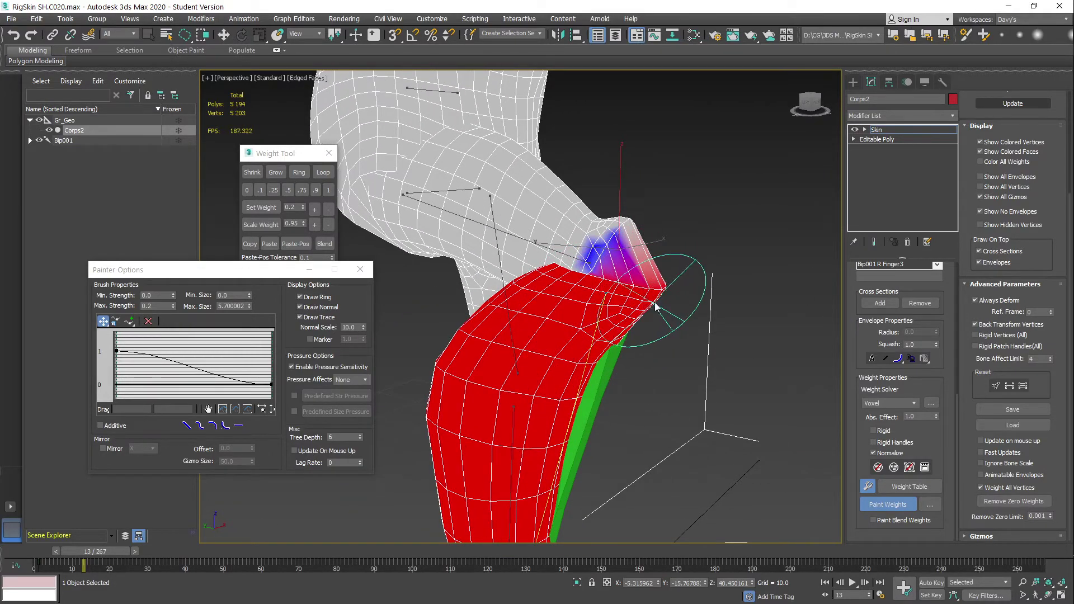
pyautogui.moveTo(655, 306)
pyautogui.keyDown('alt'); pyautogui.mouseDown(button='middle')
pyautogui.moveTo(594, 295)
pyautogui.moveTo(565, 257)
pyautogui.moveTo(629, 278)
pyautogui.moveTo(554, 255)
pyautogui.mouseUp(button='middle'); pyautogui.keyUp('alt')
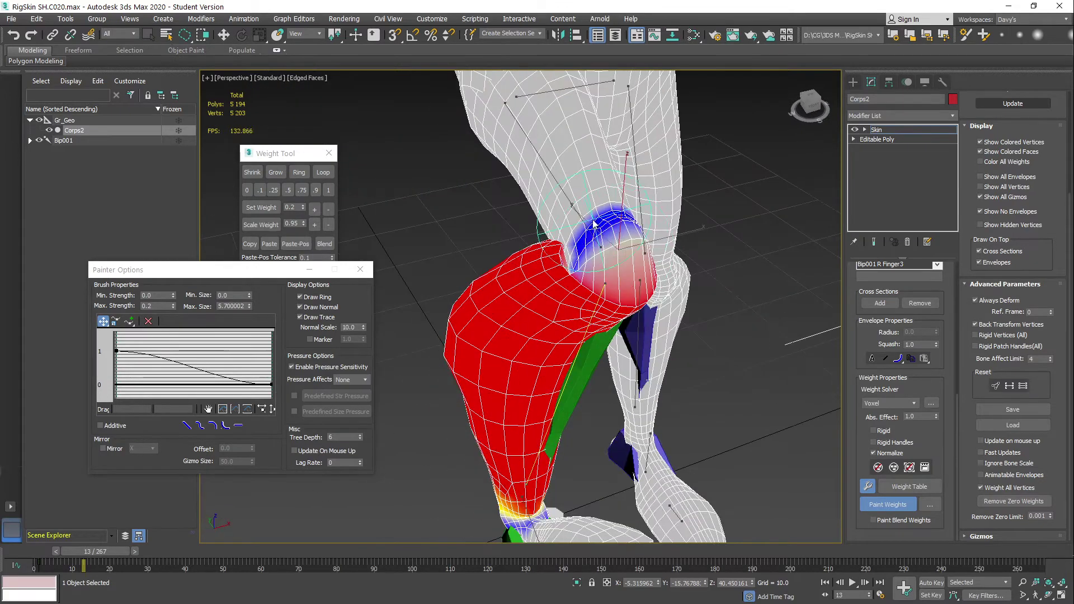
pyautogui.press('w')
# Select the Bip001 R Thigh bone and paint its weights over the kneecap
pyautogui.moveTo(391, 181)
pyautogui.keyDown('alt'); pyautogui.mouseDown(button='middle')
pyautogui.moveTo(490, 207)
pyautogui.moveTo(576, 285)
pyautogui.moveTo(503, 274)
pyautogui.mouseUp(button='middle'); pyautogui.keyUp('alt')
pyautogui.click(491, 207)
pyautogui.press('p')
pyautogui.moveTo(579, 283)
pyautogui.mouseDown()
pyautogui.moveTo(620, 278)
pyautogui.moveTo(593, 278)
pyautogui.mouseUp()
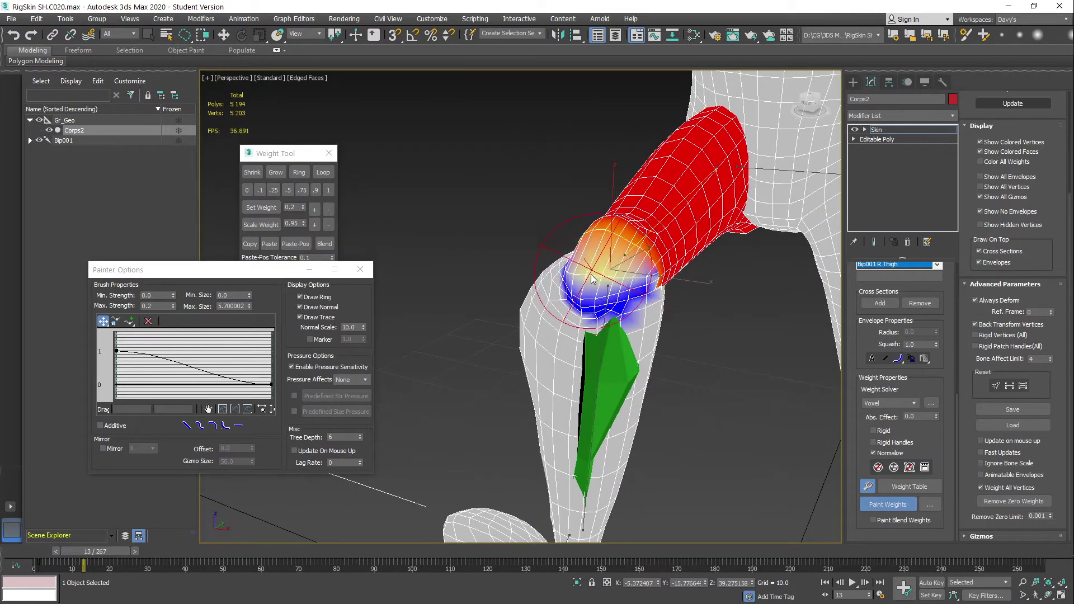
pyautogui.moveTo(590, 275)
pyautogui.keyDown('alt'); pyautogui.mouseDown(button='middle')
pyautogui.moveTo(638, 270)
pyautogui.moveTo(509, 251)
pyautogui.mouseUp(button='middle'); pyautogui.keyUp('alt')
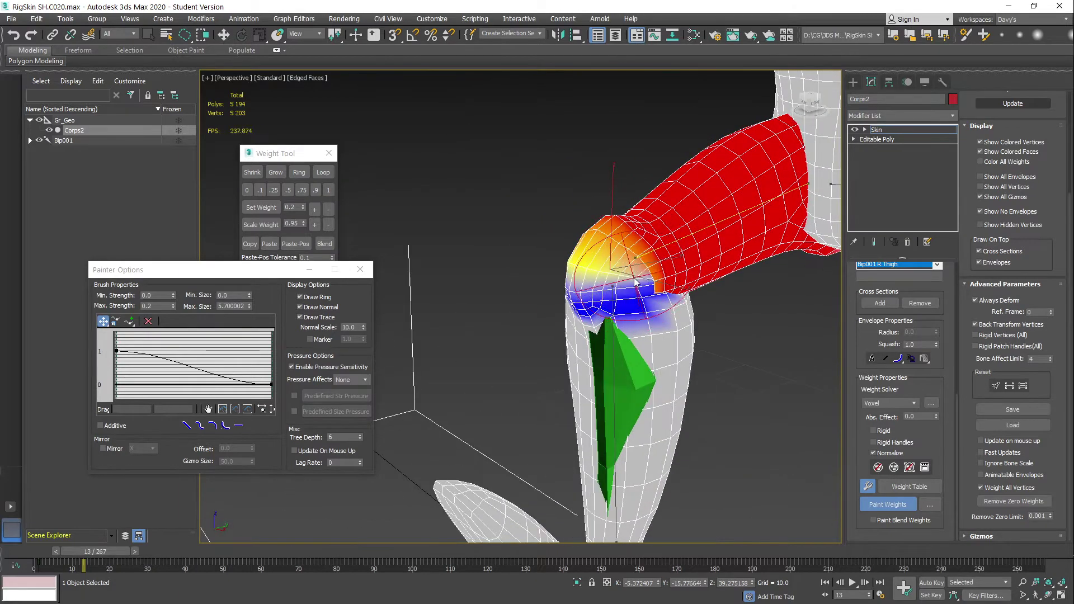
pyautogui.moveTo(601, 288)
pyautogui.keyDown('alt'); pyautogui.mouseDown(button='middle')
pyautogui.moveTo(627, 291)
pyautogui.moveTo(616, 249)
pyautogui.moveTo(554, 253)
pyautogui.moveTo(617, 280)
pyautogui.moveTo(595, 294)
pyautogui.moveTo(646, 312)
pyautogui.moveTo(653, 273)
pyautogui.moveTo(614, 297)
pyautogui.moveTo(610, 317)
pyautogui.moveTo(652, 330)
pyautogui.mouseUp(button='middle'); pyautogui.keyUp('alt')
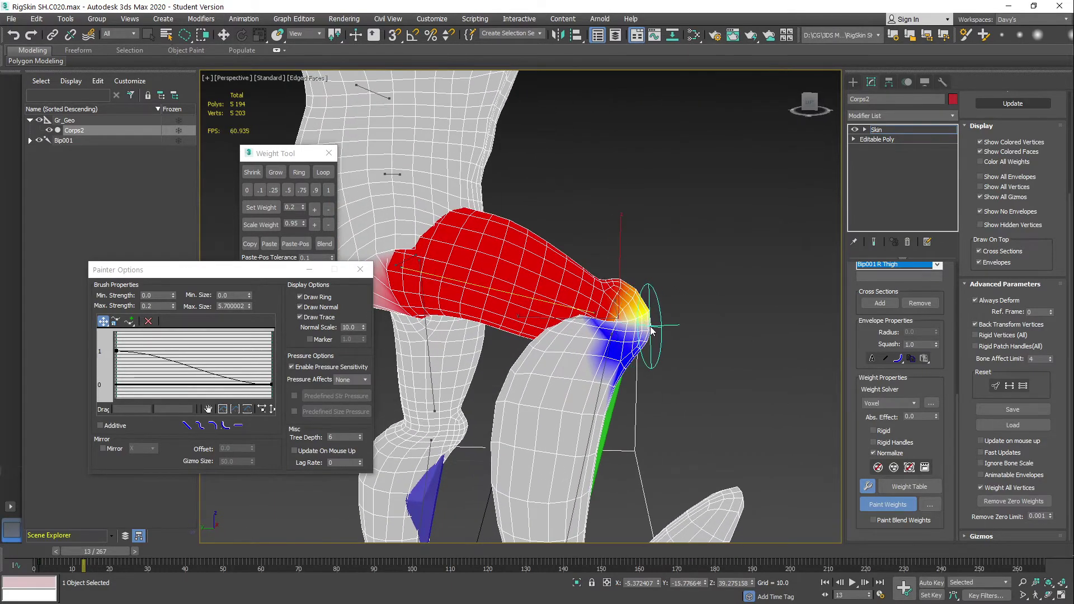
# Move the animation to frame 17 and reactivate weight painting for the Bip001 R Thigh bone at the bent knee
pyautogui.moveTo(100, 555); pyautogui.dragTo(116, 555)
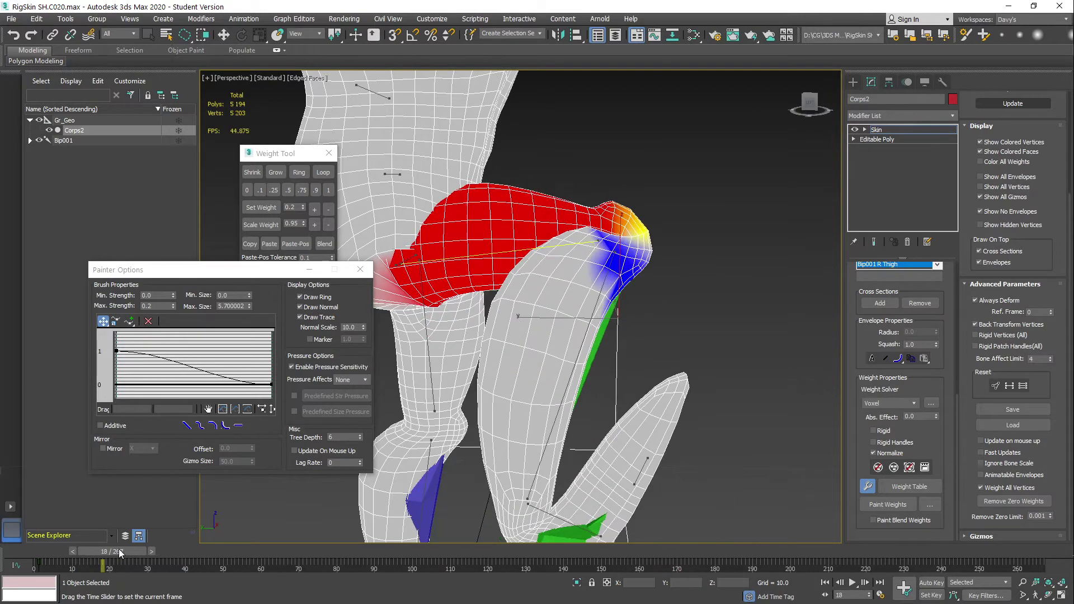
pyautogui.click(888, 504)
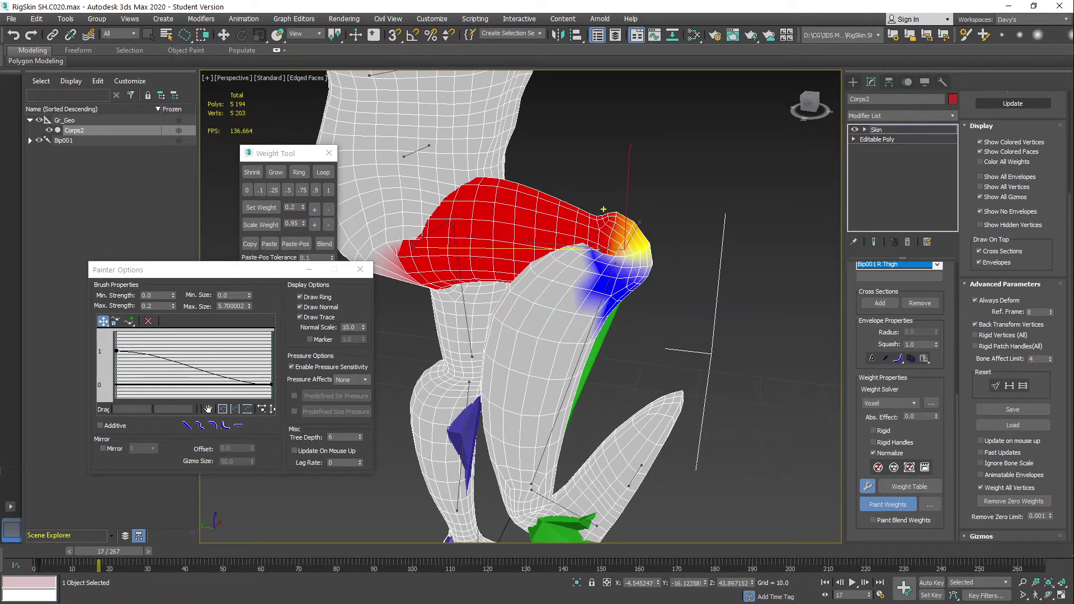
pyautogui.moveTo(672, 284)
pyautogui.keyDown('alt'); pyautogui.mouseDown(button='middle')
pyautogui.moveTo(653, 239)
pyautogui.moveTo(512, 241)
pyautogui.moveTo(604, 232)
pyautogui.mouseUp(button='middle'); pyautogui.keyUp('alt')
pyautogui.scroll(5, 665, 246)
pyautogui.moveTo(668, 245); pyautogui.dragTo(655, 217, button='middle')
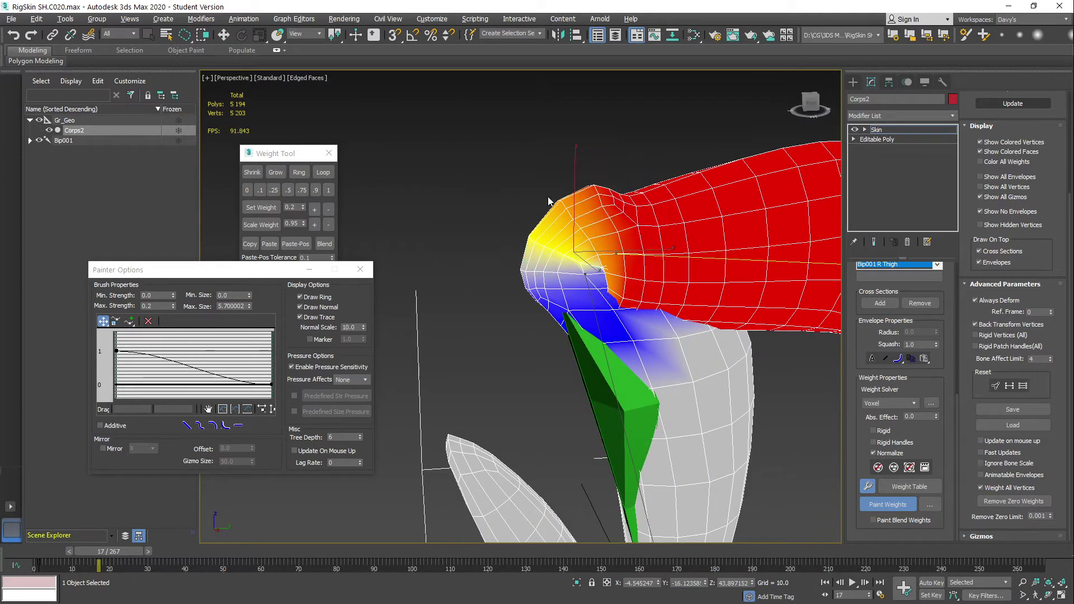
# Select the Bip001 R Finger3 bone and paint its weights from the kneecap toward the lower thigh
pyautogui.press('p')
pyautogui.click(592, 299)
pyautogui.press('p')
pyautogui.scroll(-2, 631, 228)
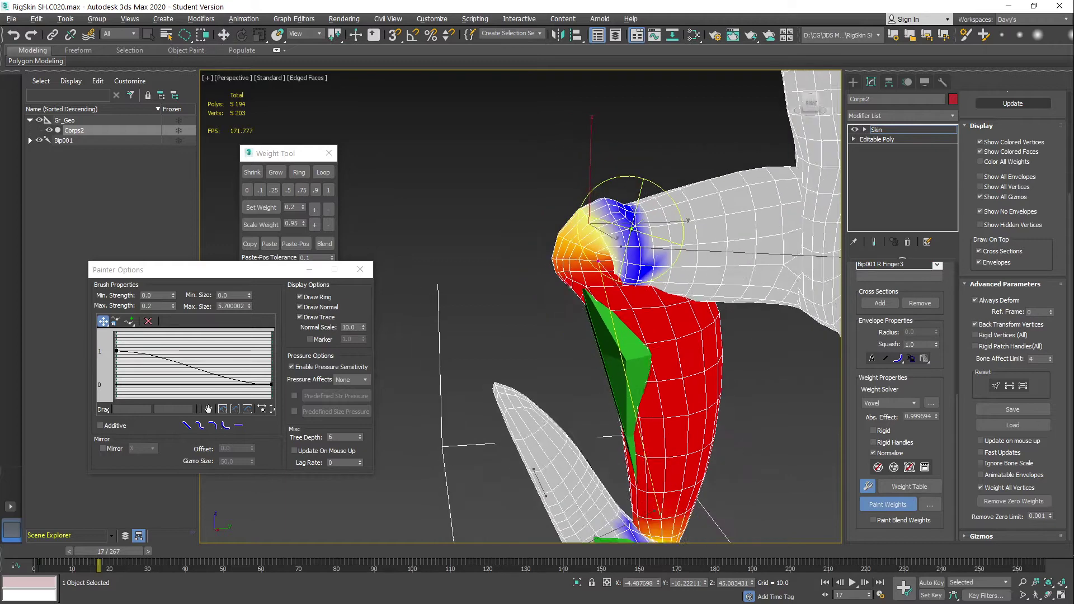
pyautogui.keyDown('alt'); pyautogui.moveTo(631, 228); pyautogui.dragTo(615, 276, button='middle'); pyautogui.keyUp('alt')
pyautogui.moveTo(603, 247); pyautogui.dragTo(596, 233)
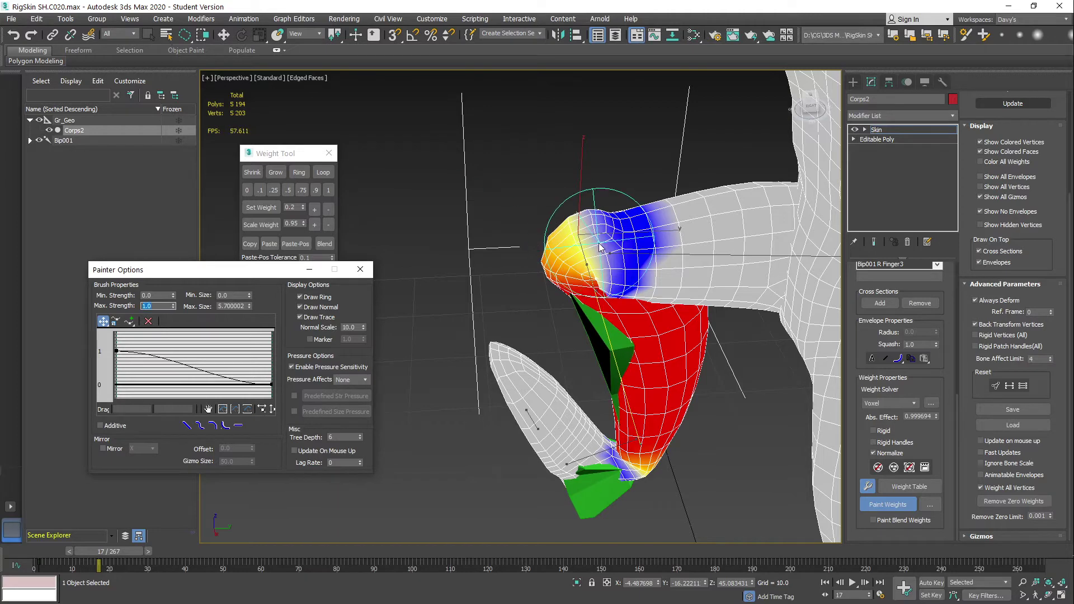
# Set the brush's maximum strength to 1.0 and paint Bip001 R Finger3 weights over both sides of the kneecap
pyautogui.moveTo(586, 242)
pyautogui.mouseDown()
pyautogui.moveTo(596, 235)
pyautogui.moveTo(573, 248)
pyautogui.mouseUp()
pyautogui.keyDown('alt'); pyautogui.moveTo(564, 248); pyautogui.dragTo(745, 235, button='middle'); pyautogui.keyUp('alt')
pyautogui.moveTo(603, 231); pyautogui.dragTo(582, 251)
pyautogui.moveTo(582, 252)
pyautogui.keyDown('alt'); pyautogui.mouseDown(button='middle')
pyautogui.moveTo(576, 238)
pyautogui.moveTo(604, 226)
pyautogui.mouseUp(button='middle'); pyautogui.keyUp('alt')
pyautogui.moveTo(597, 258)
pyautogui.mouseDown()
pyautogui.moveTo(622, 236)
pyautogui.moveTo(607, 272)
pyautogui.mouseUp()
pyautogui.moveTo(607, 274)
pyautogui.keyDown('alt'); pyautogui.mouseDown(button='middle')
pyautogui.moveTo(678, 237)
pyautogui.moveTo(747, 241)
pyautogui.moveTo(596, 275)
pyautogui.mouseUp(button='middle'); pyautogui.keyUp('alt')
pyautogui.moveTo(594, 273); pyautogui.dragTo(595, 274)
pyautogui.keyDown('alt'); pyautogui.moveTo(596, 274); pyautogui.dragTo(623, 282, button='middle'); pyautogui.keyUp('alt')
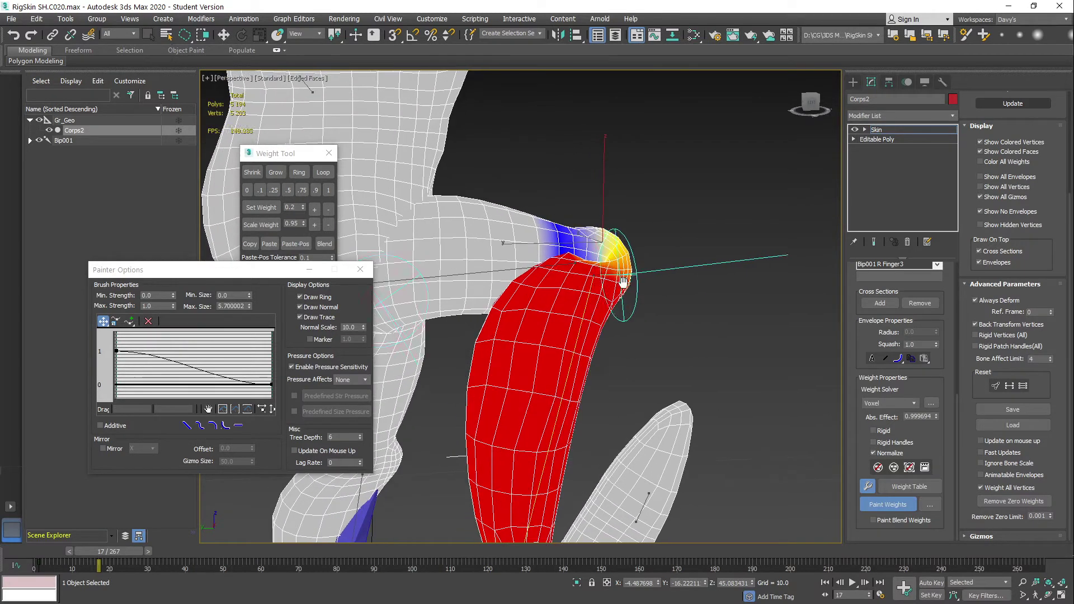
# Set the brush's maximum strength to 0.2 and move the animation back to frame 0
pyautogui.click(154, 306)
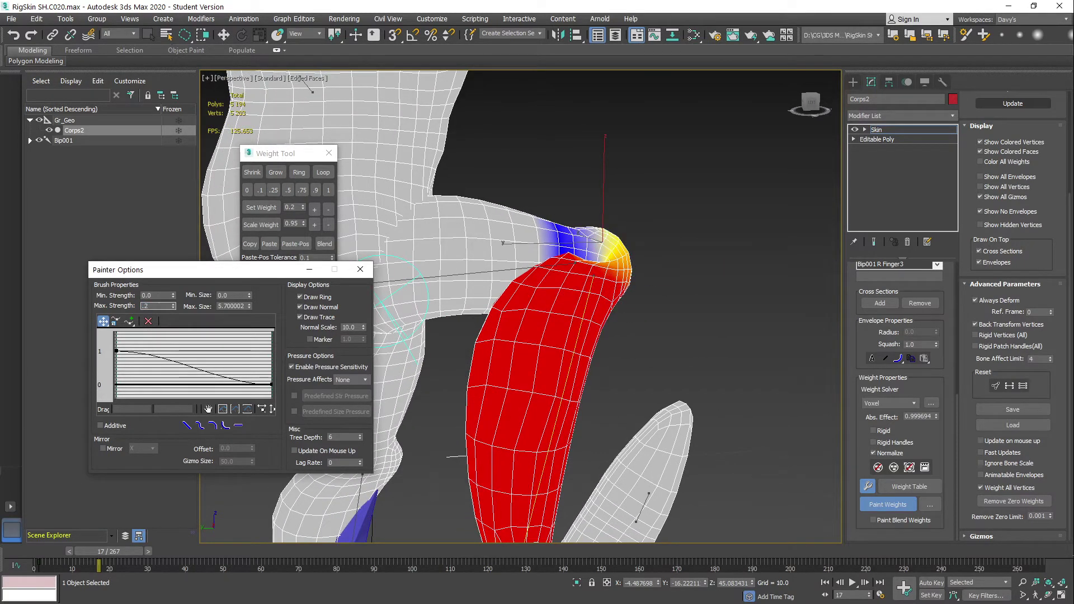
pyautogui.scroll(-2, 624, 296)
pyautogui.moveTo(604, 299); pyautogui.dragTo(636, 274, button='middle')
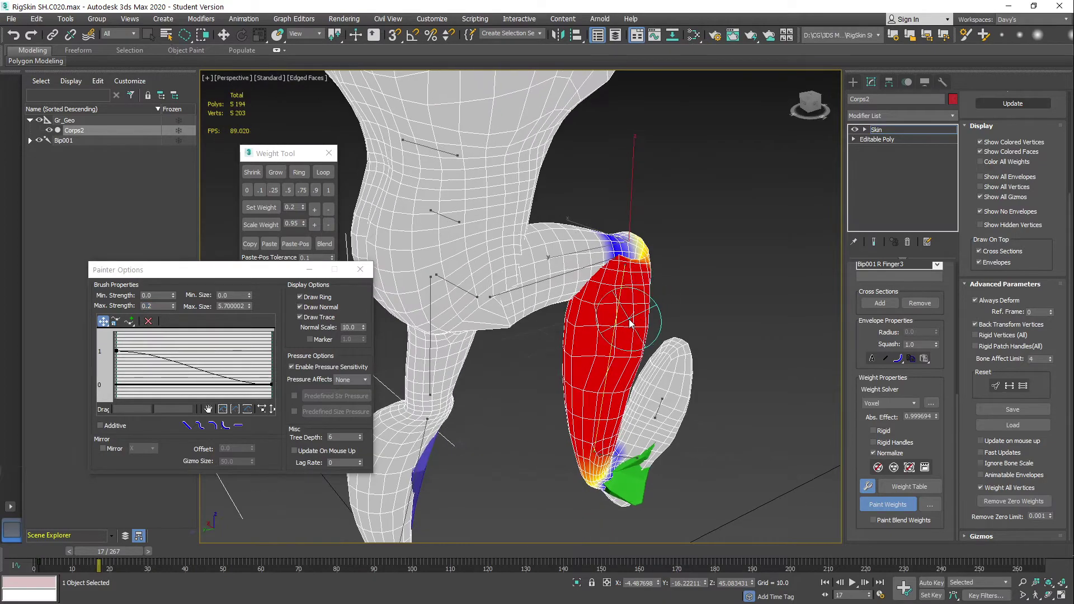
pyautogui.scroll(2, 604, 324)
pyautogui.moveTo(134, 545); pyautogui.dragTo(100, 551)
pyautogui.scroll(-3, 568, 320)
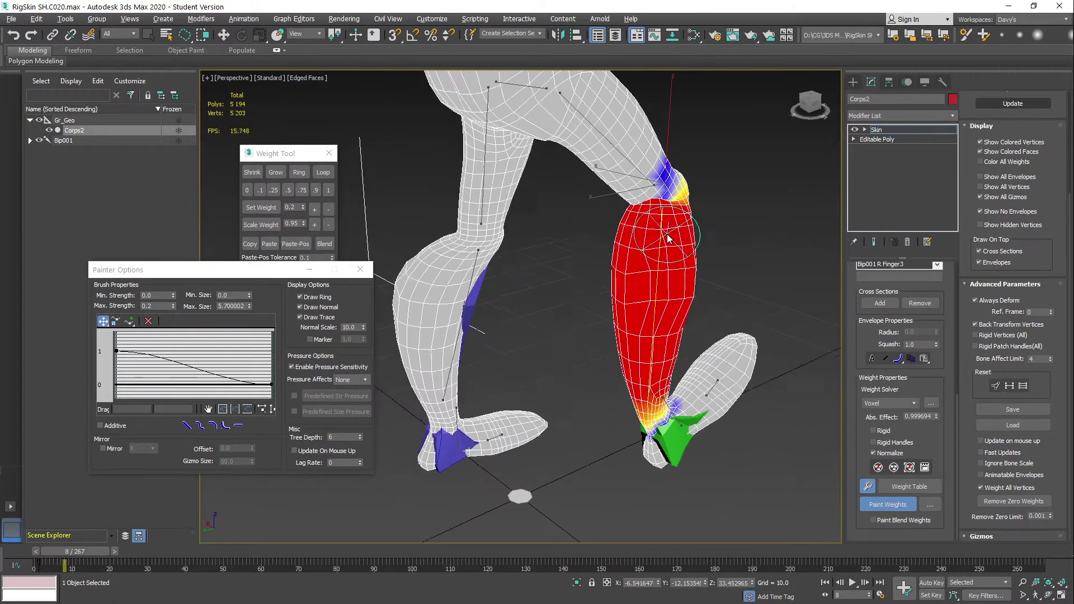
pyautogui.scroll(1, 651, 233)
pyautogui.moveTo(90, 548)
pyautogui.mouseDown()
pyautogui.moveTo(51, 552)
pyautogui.moveTo(85, 547)
pyautogui.moveTo(63, 551)
pyautogui.mouseUp()
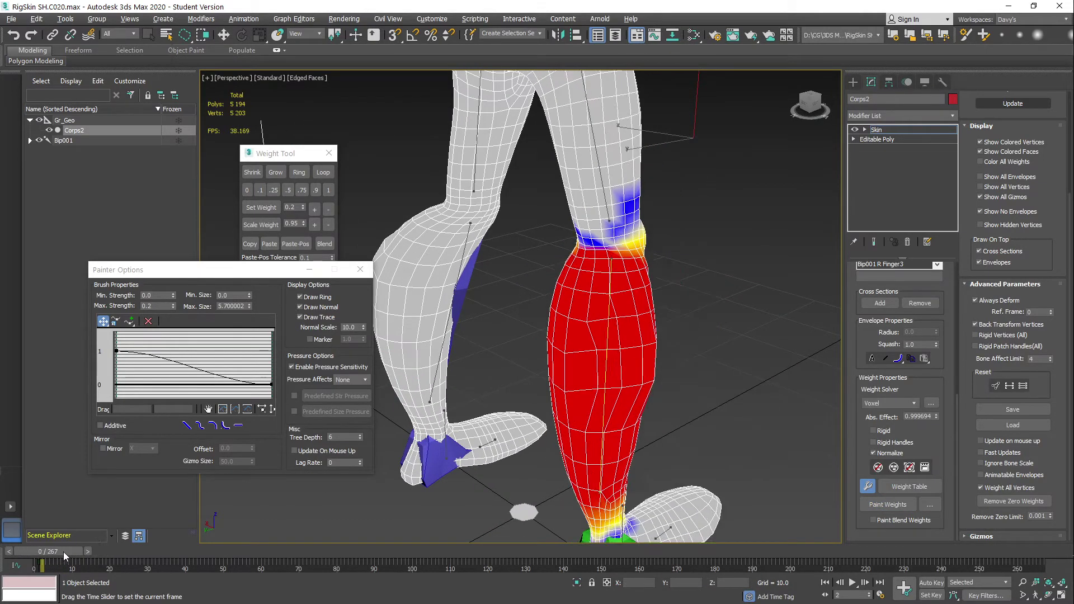
# Reactivate weight painting and blend the Bip001 R Finger3 weights around the right knee just above the calf
pyautogui.click(888, 504)
pyautogui.scroll(1, 596, 296)
pyautogui.scroll(1, 618, 262)
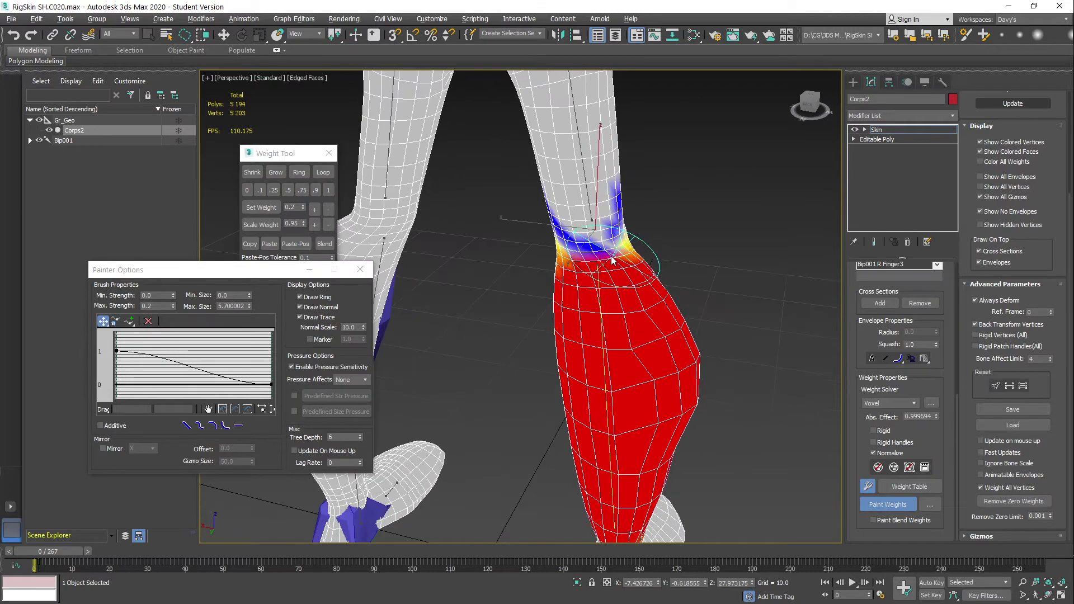
pyautogui.scroll(-1, 618, 253)
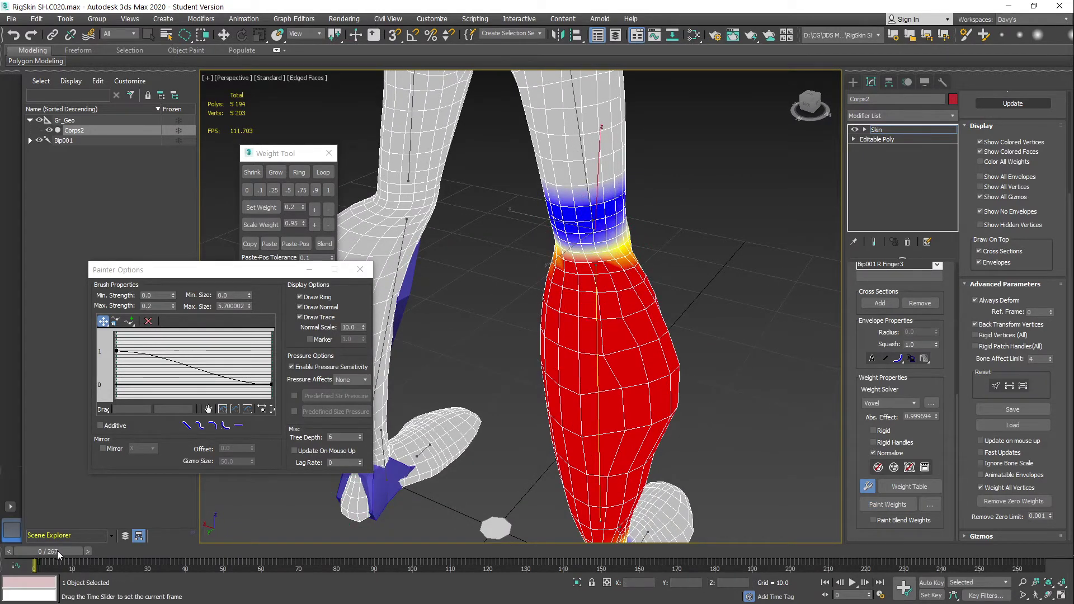
# Move the animation to frame 3, select the Bip001 R Thigh bone and paint its weights over the back of the right knee
pyautogui.moveTo(57, 551); pyautogui.dragTo(68, 548)
pyautogui.moveTo(588, 268)
pyautogui.keyDown('alt'); pyautogui.mouseDown(button='middle')
pyautogui.moveTo(580, 274)
pyautogui.moveTo(602, 236)
pyautogui.moveTo(575, 306)
pyautogui.moveTo(611, 285)
pyautogui.mouseUp(button='middle'); pyautogui.keyUp('alt')
pyautogui.scroll(3, 598, 246)
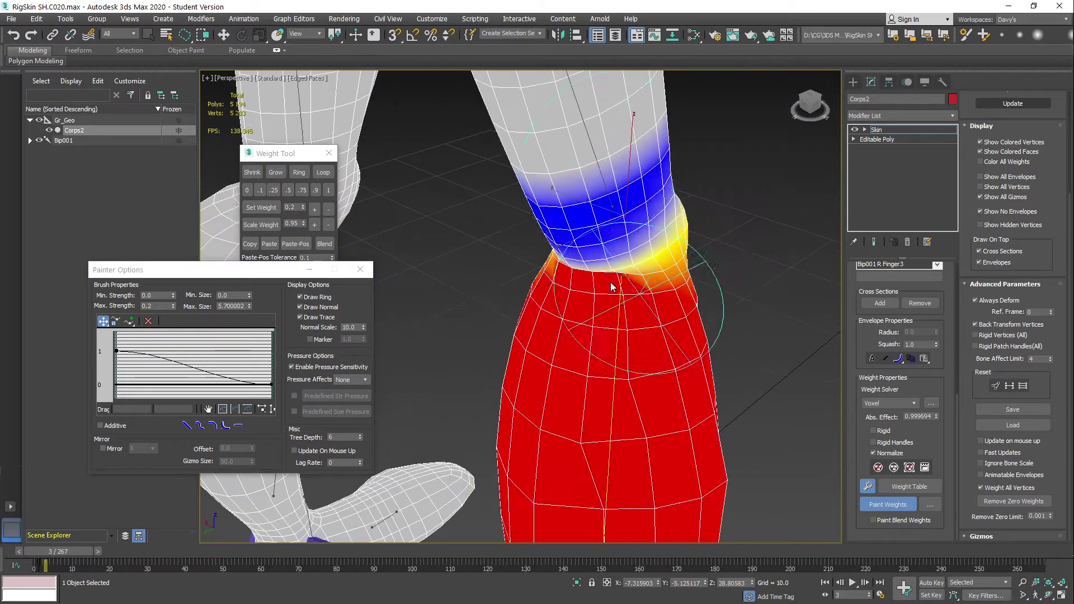
pyautogui.press('w')
pyautogui.click(592, 143)
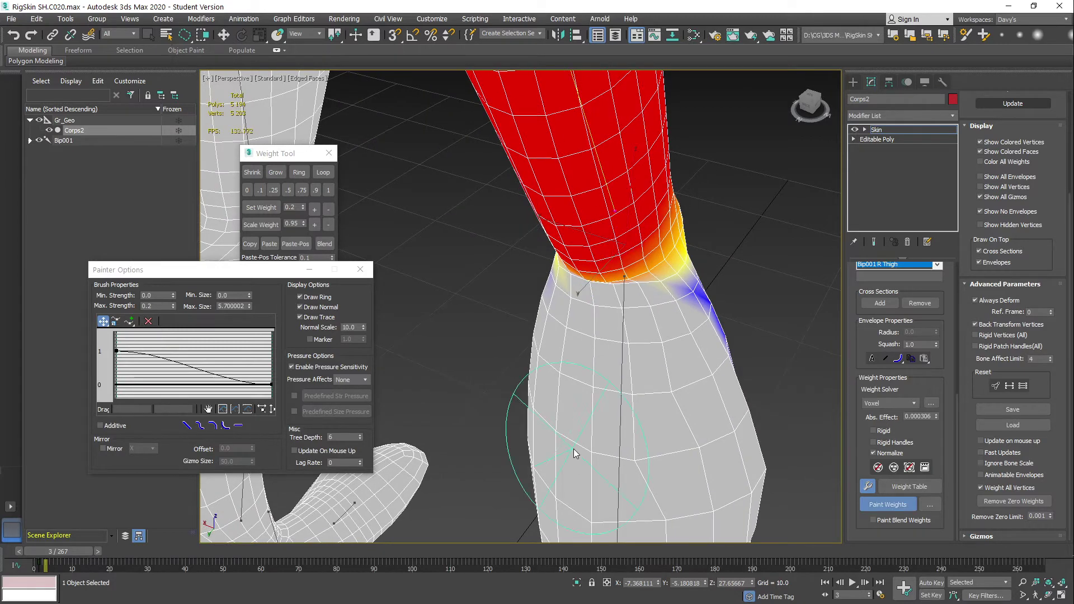
pyautogui.keyDown('alt'); pyautogui.moveTo(574, 449); pyautogui.dragTo(603, 404, button='middle'); pyautogui.keyUp('alt')
pyautogui.moveTo(648, 304)
pyautogui.mouseDown()
pyautogui.moveTo(621, 305)
pyautogui.moveTo(629, 291)
pyautogui.mouseUp()
pyautogui.keyDown('alt'); pyautogui.moveTo(603, 288); pyautogui.dragTo(608, 248, button='middle'); pyautogui.keyUp('alt')
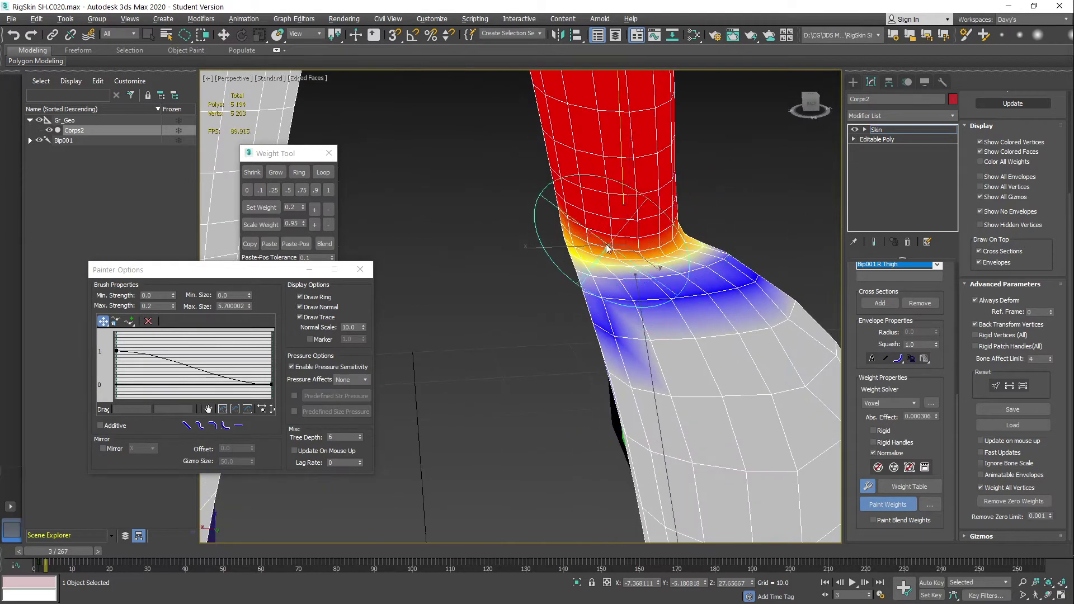
# Extend the Bip001 R Thigh weights around the other side of the knee crease at frame 3
pyautogui.keyDown('alt'); pyautogui.moveTo(702, 256); pyautogui.dragTo(554, 261, button='middle'); pyautogui.keyUp('alt')
pyautogui.moveTo(560, 264); pyautogui.dragTo(624, 282)
pyautogui.keyDown('alt'); pyautogui.moveTo(624, 281); pyautogui.dragTo(597, 273, button='middle'); pyautogui.keyUp('alt')
pyautogui.scroll(-3, 597, 273)
pyautogui.scroll(-1, 597, 273)
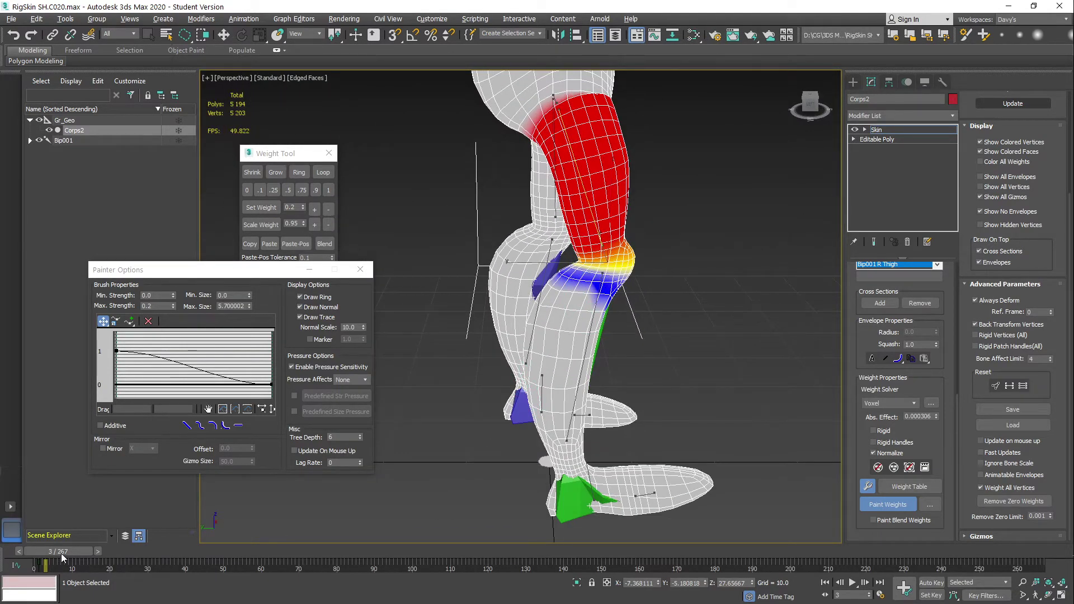
# Move the animation to frame 10 and paint Bip001 R Thigh weights onto the upper calf behind the bent knee
pyautogui.moveTo(61, 554); pyautogui.dragTo(92, 549)
pyautogui.moveTo(643, 215)
pyautogui.mouseDown(button='middle')
pyautogui.moveTo(638, 277)
pyautogui.moveTo(654, 330)
pyautogui.moveTo(657, 297)
pyautogui.moveTo(679, 291)
pyautogui.mouseUp(button='middle')
pyautogui.scroll(5, 656, 333)
pyautogui.moveTo(677, 292)
pyautogui.mouseDown()
pyautogui.moveTo(674, 274)
pyautogui.moveTo(638, 282)
pyautogui.mouseUp()
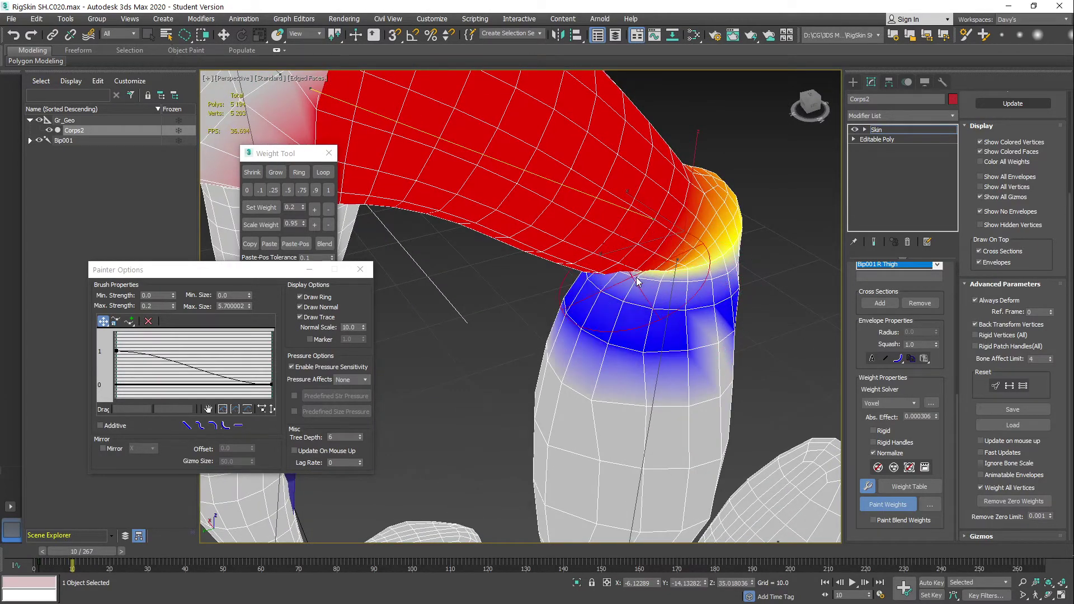
# Paint Bip001 R Thigh weights along the side of the knee and further down the back of the calf
pyautogui.keyDown('alt'); pyautogui.moveTo(638, 282); pyautogui.dragTo(579, 268, button='middle'); pyautogui.keyUp('alt')
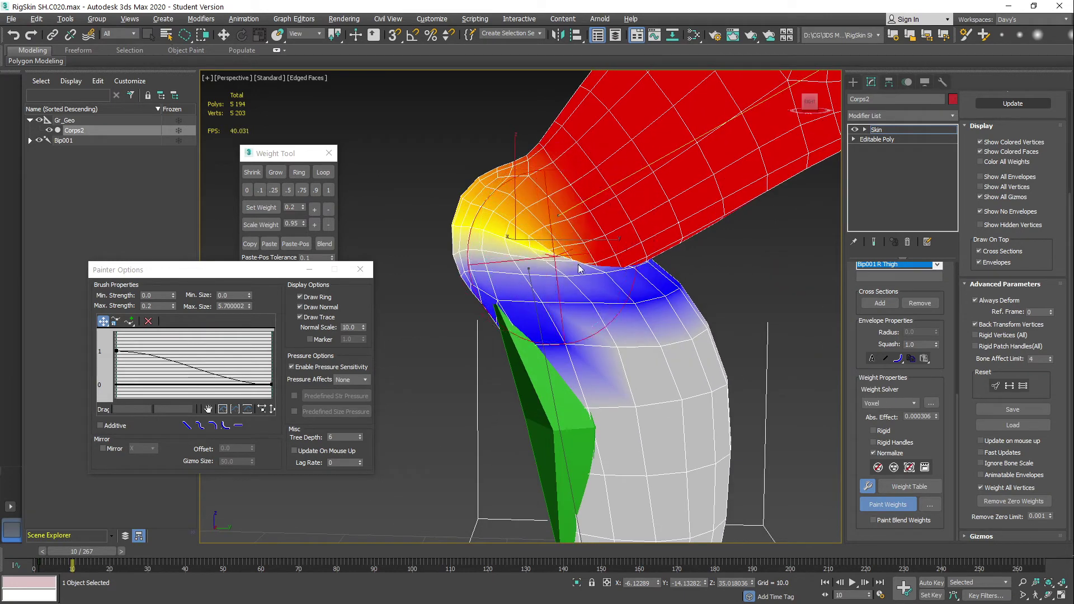
pyautogui.moveTo(579, 268); pyautogui.dragTo(688, 288)
pyautogui.moveTo(688, 287)
pyautogui.keyDown('alt'); pyautogui.mouseDown(button='middle')
pyautogui.moveTo(577, 265)
pyautogui.moveTo(496, 283)
pyautogui.moveTo(515, 299)
pyautogui.mouseUp(button='middle'); pyautogui.keyUp('alt')
pyautogui.moveTo(515, 300)
pyautogui.mouseDown()
pyautogui.moveTo(532, 340)
pyautogui.moveTo(625, 330)
pyautogui.mouseUp()
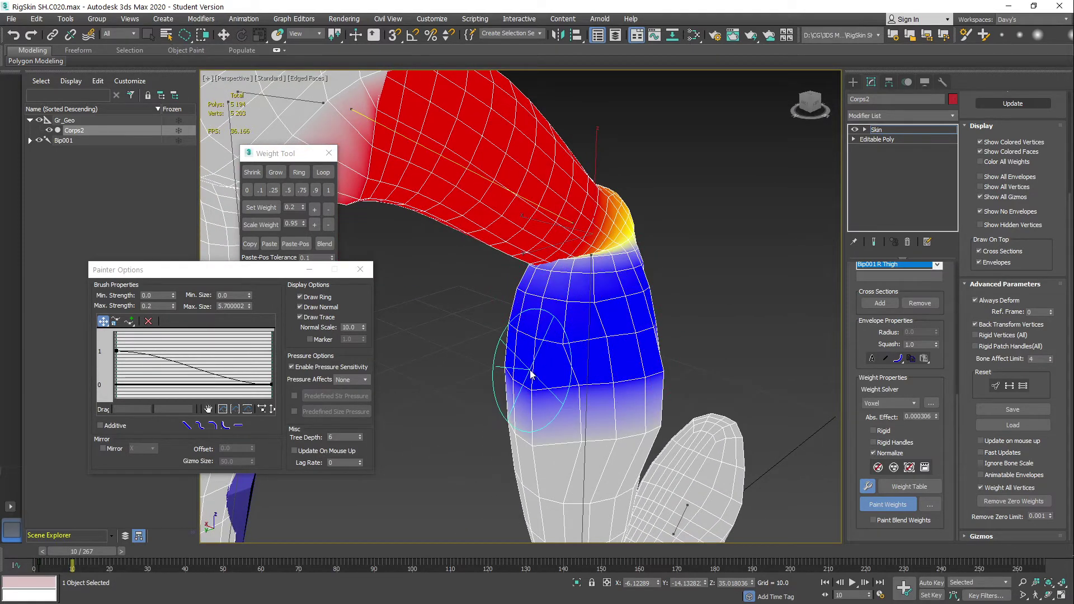
# Move the animation to frame 6 and strengthen the Bip001 R Thigh weights just below the back-of-knee crease
pyautogui.moveTo(92, 551); pyautogui.dragTo(80, 553)
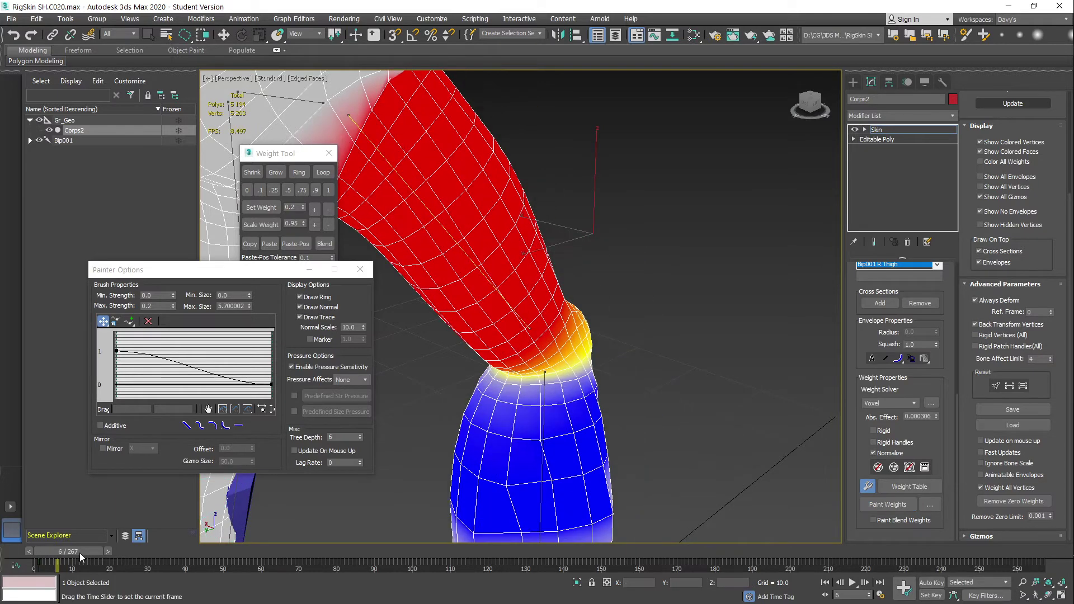
pyautogui.keyDown('alt'); pyautogui.moveTo(584, 369); pyautogui.dragTo(611, 343, button='middle'); pyautogui.keyUp('alt')
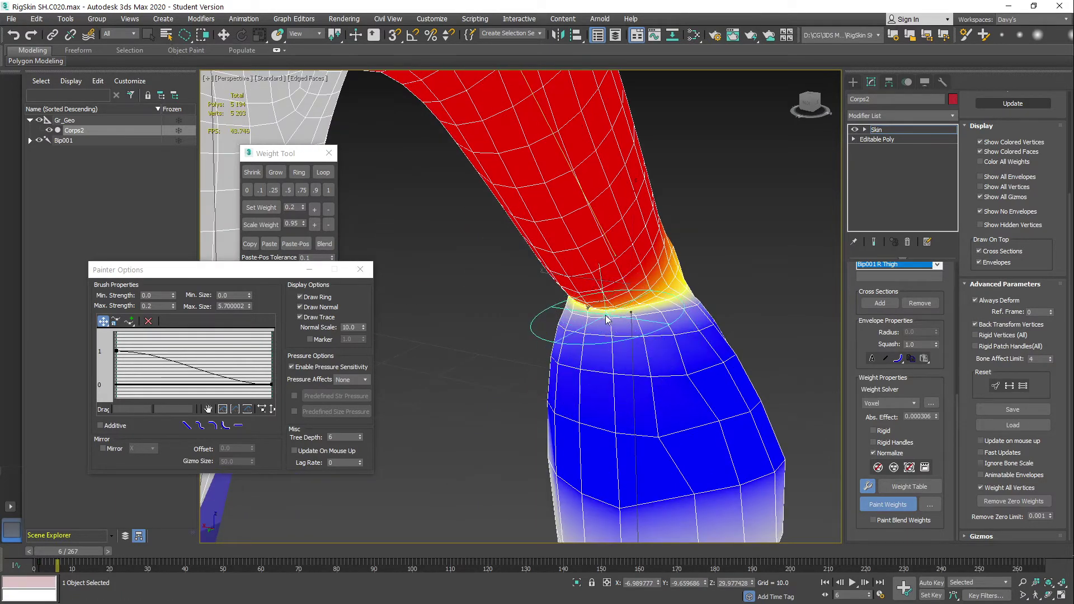
pyautogui.moveTo(601, 320); pyautogui.dragTo(591, 328)
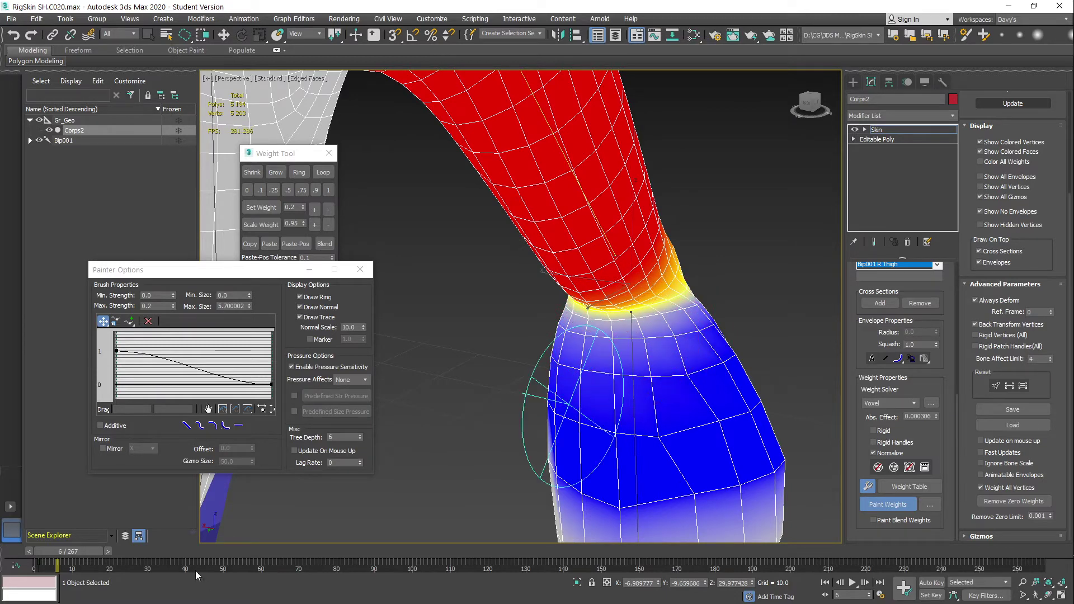
pyautogui.moveTo(77, 552)
pyautogui.mouseDown()
pyautogui.moveTo(90, 547)
pyautogui.moveTo(78, 552)
pyautogui.mouseUp()
pyautogui.moveTo(613, 329); pyautogui.dragTo(615, 342)
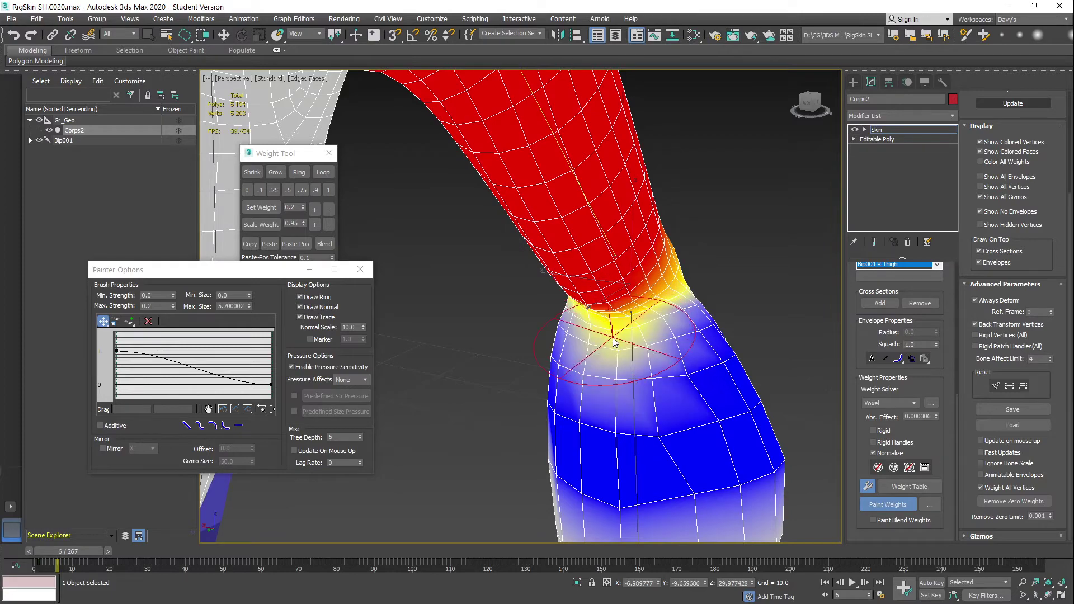
# Check the knee bend at frame 12, return to frame 8 and paint Bip001 R Thigh weights behind the knee
pyautogui.moveTo(71, 550); pyautogui.dragTo(96, 549)
pyautogui.moveTo(666, 246)
pyautogui.keyDown('alt'); pyautogui.mouseDown(button='middle')
pyautogui.moveTo(604, 284)
pyautogui.moveTo(580, 284)
pyautogui.moveTo(580, 331)
pyautogui.moveTo(639, 311)
pyautogui.moveTo(628, 298)
pyautogui.mouseUp(button='middle'); pyautogui.keyUp('alt')
pyautogui.scroll(-2, 580, 285)
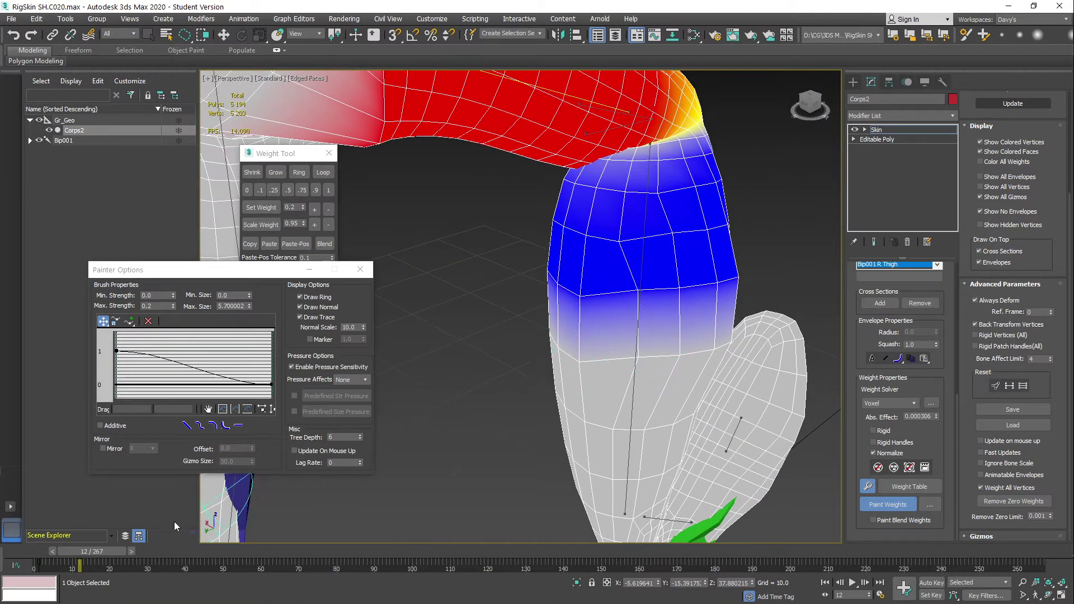
pyautogui.moveTo(98, 549); pyautogui.dragTo(81, 551)
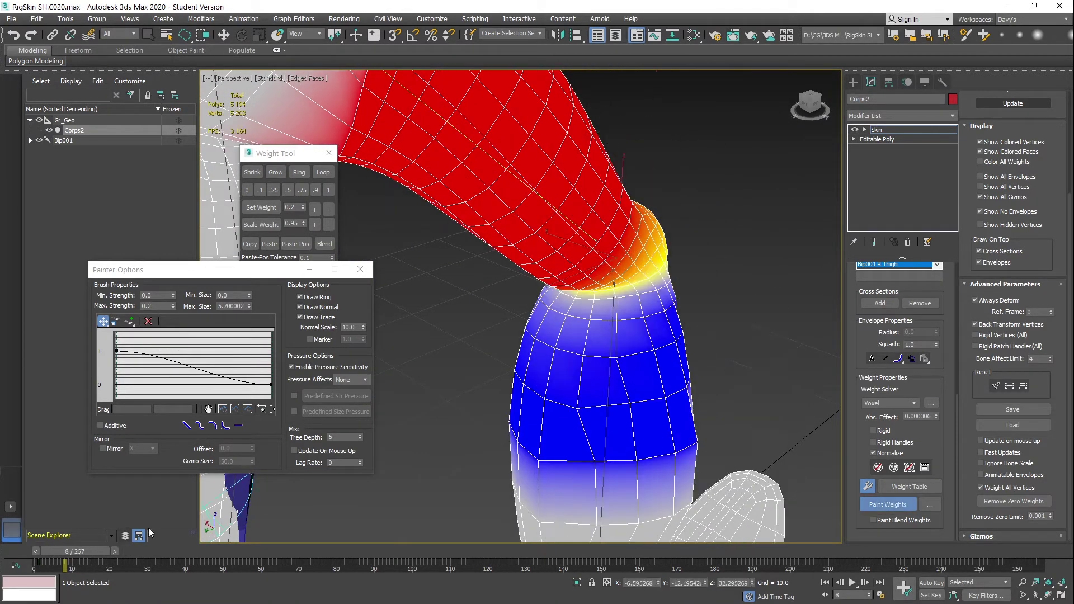
pyautogui.moveTo(584, 327)
pyautogui.mouseDown()
pyautogui.moveTo(601, 317)
pyautogui.moveTo(594, 357)
pyautogui.mouseUp()
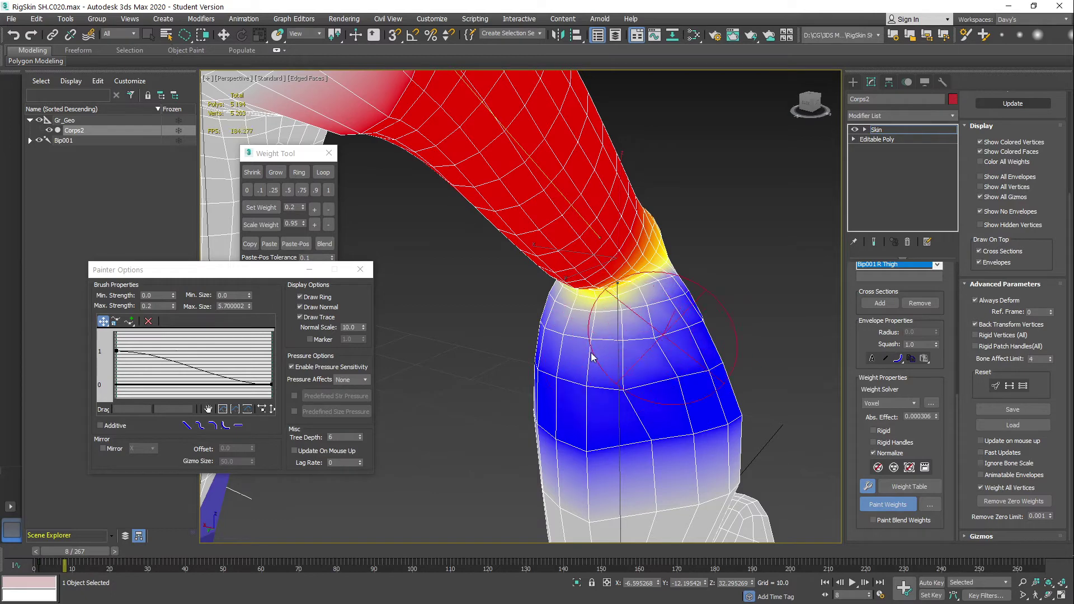
# Paint Bip001 R Thigh weights over both sides of the upper calf just below the knee at frame 8
pyautogui.keyDown('alt'); pyautogui.moveTo(495, 326); pyautogui.dragTo(607, 332, button='middle'); pyautogui.keyUp('alt')
pyautogui.moveTo(522, 318)
pyautogui.mouseDown()
pyautogui.moveTo(579, 316)
pyautogui.moveTo(613, 332)
pyautogui.mouseUp()
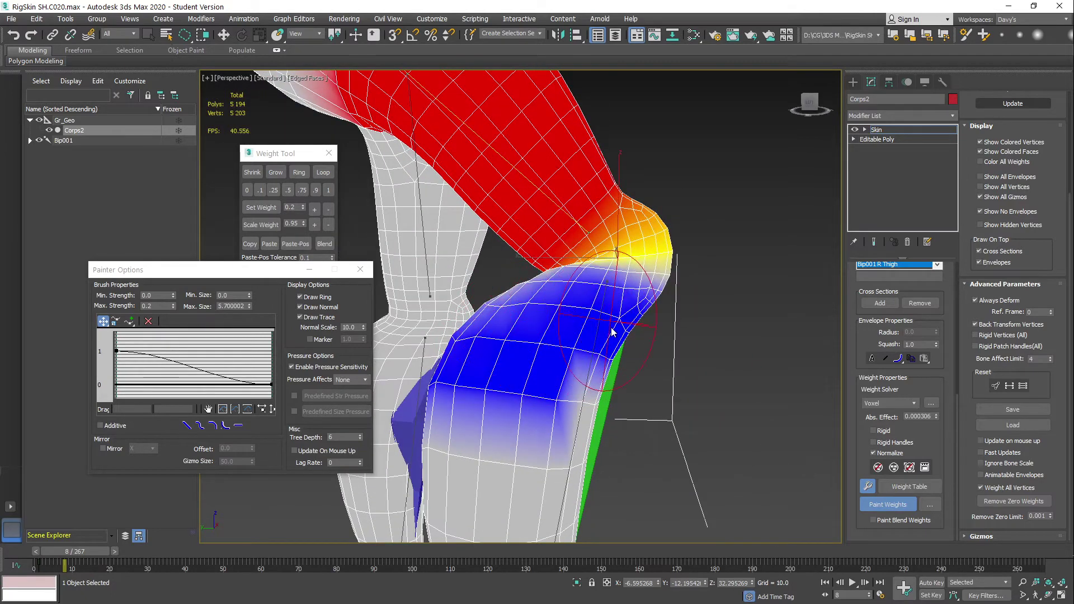
pyautogui.keyDown('alt'); pyautogui.moveTo(653, 336); pyautogui.dragTo(556, 316, button='middle'); pyautogui.keyUp('alt')
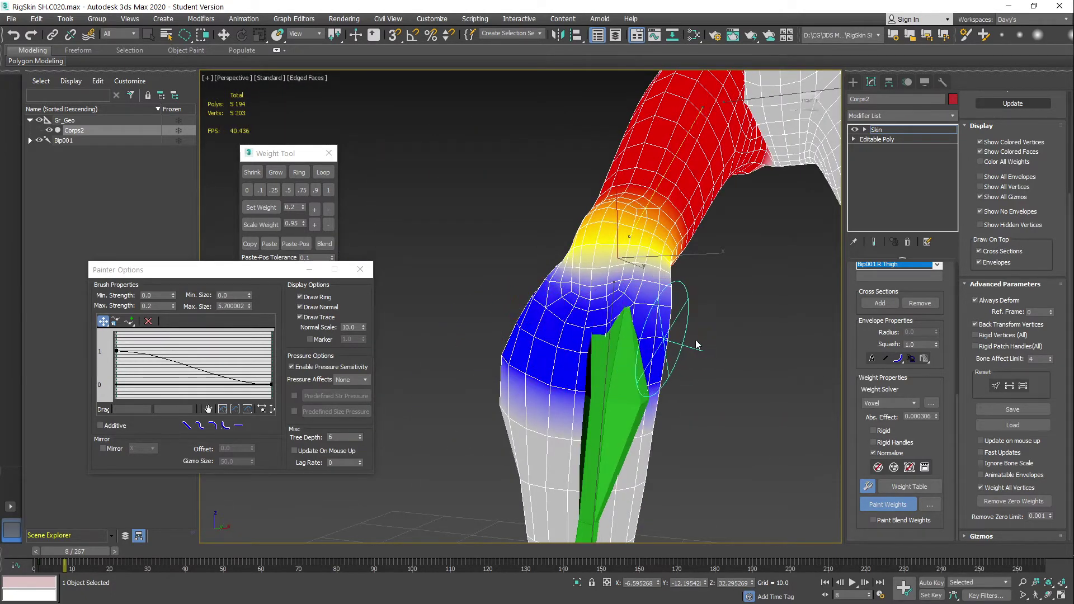
pyautogui.keyDown('alt'); pyautogui.moveTo(628, 343); pyautogui.dragTo(600, 336, button='middle'); pyautogui.keyUp('alt')
pyautogui.moveTo(733, 329); pyautogui.dragTo(710, 336)
# Select the Bip001 R Finger3 bone and paint its weights up the back of the lower thigh
pyautogui.moveTo(694, 339)
pyautogui.keyDown('alt'); pyautogui.mouseDown(button='middle')
pyautogui.moveTo(631, 321)
pyautogui.moveTo(621, 285)
pyautogui.mouseUp(button='middle'); pyautogui.keyUp('alt')
pyautogui.press('w')
pyautogui.click(627, 323)
pyautogui.keyDown('alt'); pyautogui.moveTo(659, 317); pyautogui.dragTo(639, 319, button='middle'); pyautogui.keyUp('alt')
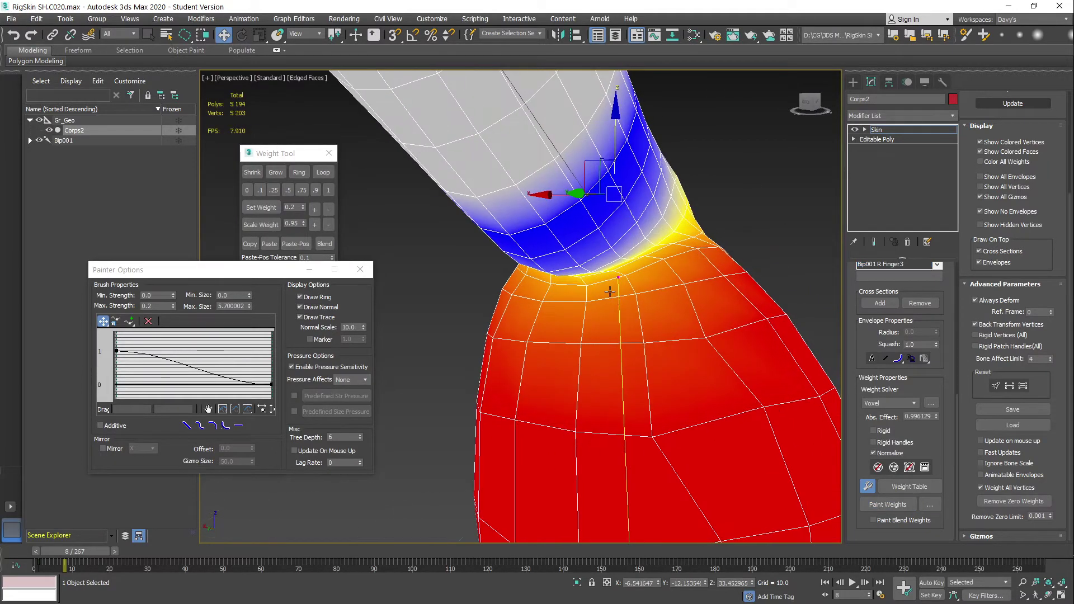
pyautogui.press('p')
pyautogui.keyDown('alt'); pyautogui.moveTo(596, 290); pyautogui.dragTo(611, 269, button='middle'); pyautogui.keyUp('alt')
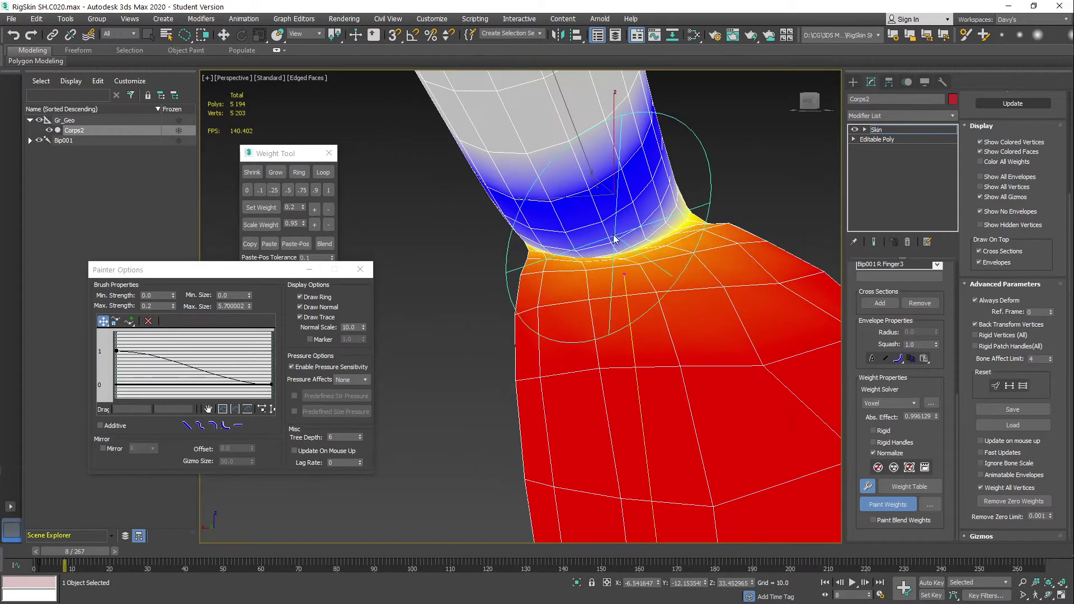
pyautogui.moveTo(614, 237)
pyautogui.mouseDown()
pyautogui.moveTo(545, 238)
pyautogui.moveTo(594, 269)
pyautogui.mouseUp()
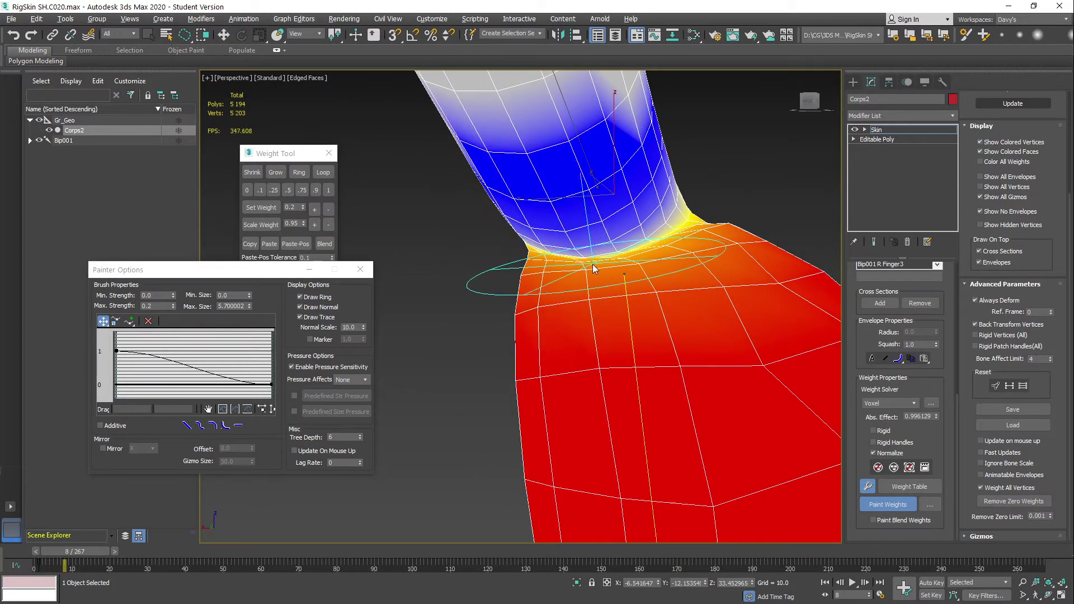
# Blend the Bip001 R Finger3 weights across the knee crease from another angle and exit weight painting
pyautogui.keyDown('alt'); pyautogui.moveTo(593, 268); pyautogui.dragTo(551, 277, button='middle'); pyautogui.keyUp('alt')
pyautogui.moveTo(598, 247)
pyautogui.mouseDown()
pyautogui.moveTo(598, 232)
pyautogui.moveTo(582, 230)
pyautogui.moveTo(593, 260)
pyautogui.mouseUp()
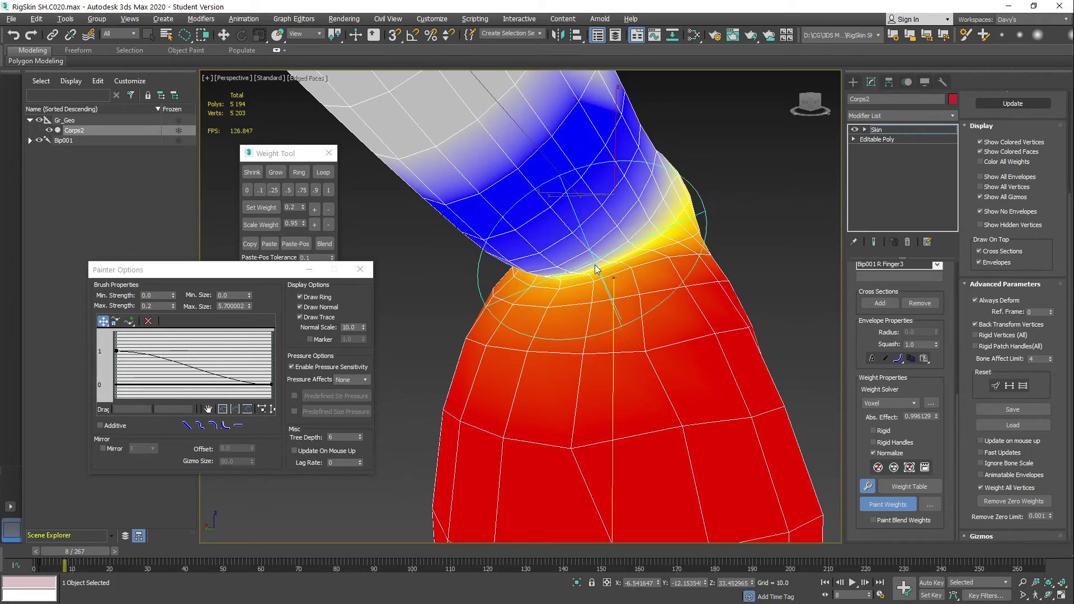
pyautogui.scroll(-3, 596, 284)
pyautogui.keyDown('alt'); pyautogui.moveTo(593, 260); pyautogui.dragTo(573, 386, button='middle'); pyautogui.keyUp('alt')
pyautogui.press('p')
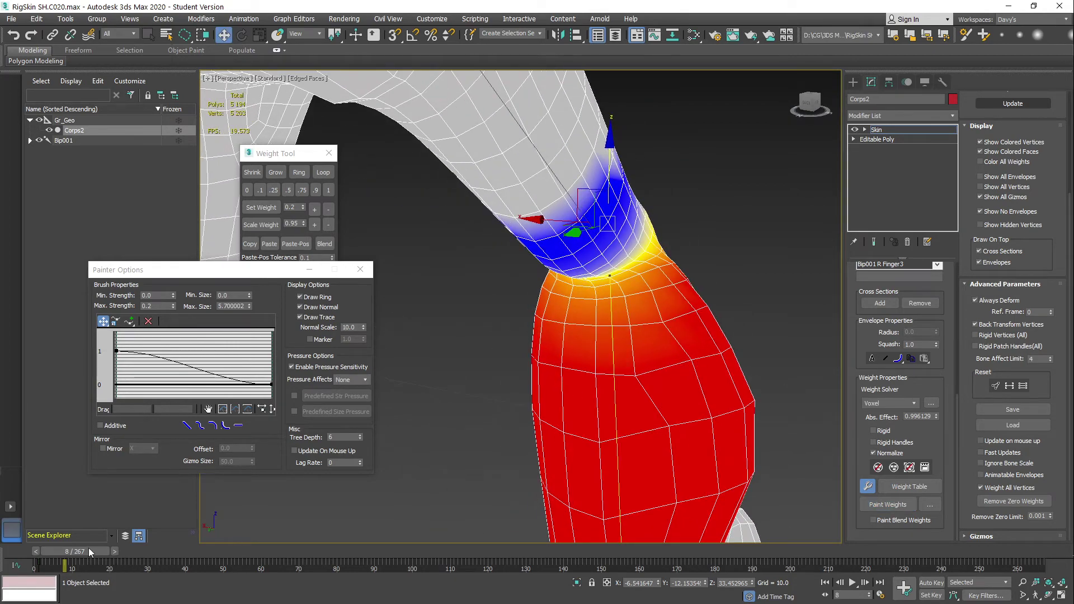
# Check the knee's deformation at frame 13 and move the Painter Options window clear of the Weight Tool's list
pyautogui.moveTo(88, 551)
pyautogui.mouseDown()
pyautogui.moveTo(51, 552)
pyautogui.moveTo(104, 552)
pyautogui.mouseUp()
pyautogui.moveTo(546, 358)
pyautogui.keyDown('alt'); pyautogui.mouseDown(button='middle')
pyautogui.moveTo(593, 285)
pyautogui.moveTo(604, 362)
pyautogui.moveTo(587, 352)
pyautogui.moveTo(602, 328)
pyautogui.mouseUp(button='middle'); pyautogui.keyUp('alt')
pyautogui.scroll(-4, 593, 285)
pyautogui.scroll(3, 605, 362)
pyautogui.scroll(3, 605, 337)
pyautogui.scroll(-4, 595, 339)
pyautogui.moveTo(242, 275); pyautogui.dragTo(186, 320)
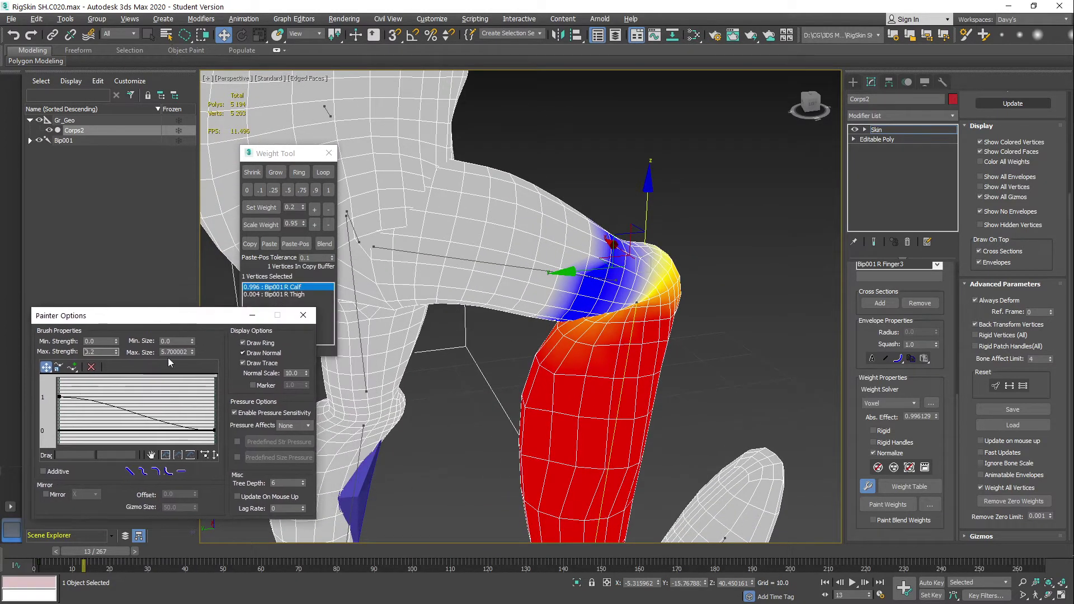
# At frame 3, select the vertex loop around the knee crease and deselect its front vertices, keeping only those at the back
pyautogui.moveTo(100, 553); pyautogui.dragTo(63, 552)
pyautogui.scroll(4, 570, 342)
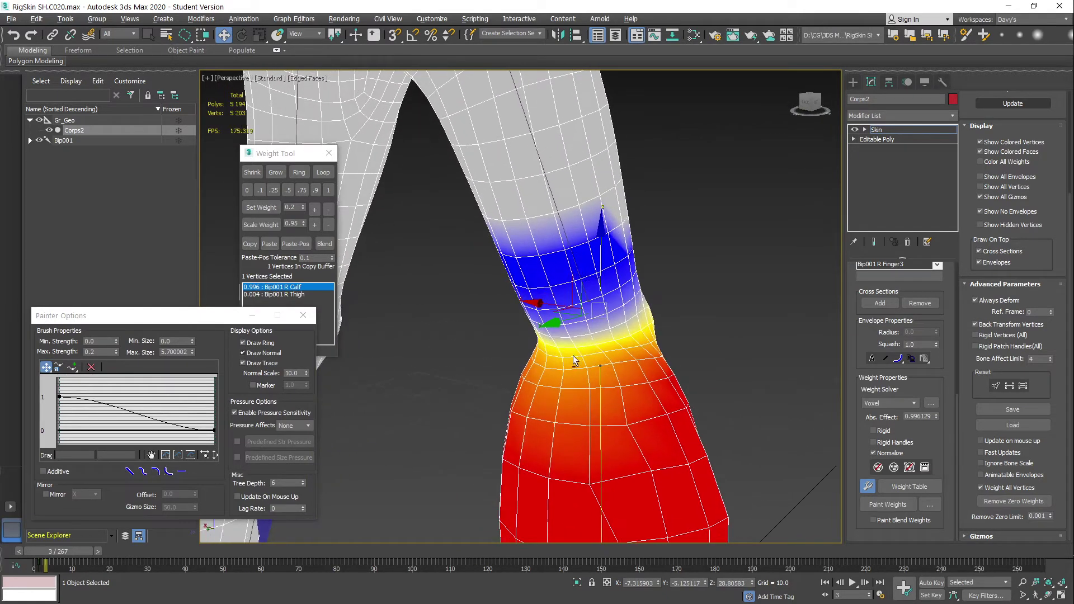
pyautogui.click(592, 342)
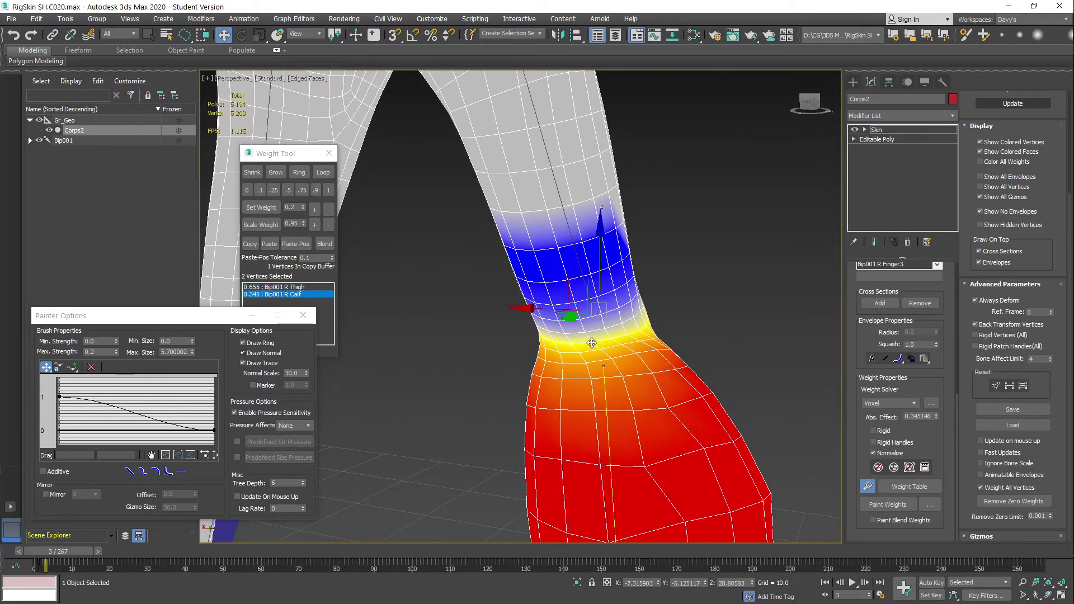
pyautogui.click(324, 177)
pyautogui.scroll(5, 619, 304)
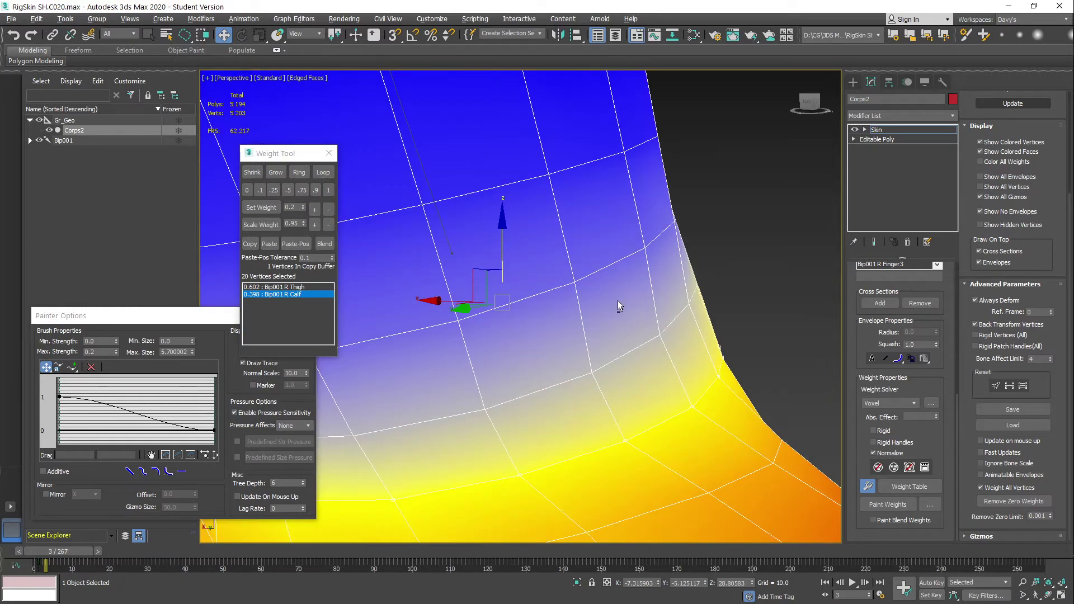
pyautogui.keyDown('alt'); pyautogui.moveTo(619, 304); pyautogui.dragTo(532, 318, button='middle'); pyautogui.keyUp('alt')
pyautogui.scroll(-4, 431, 337)
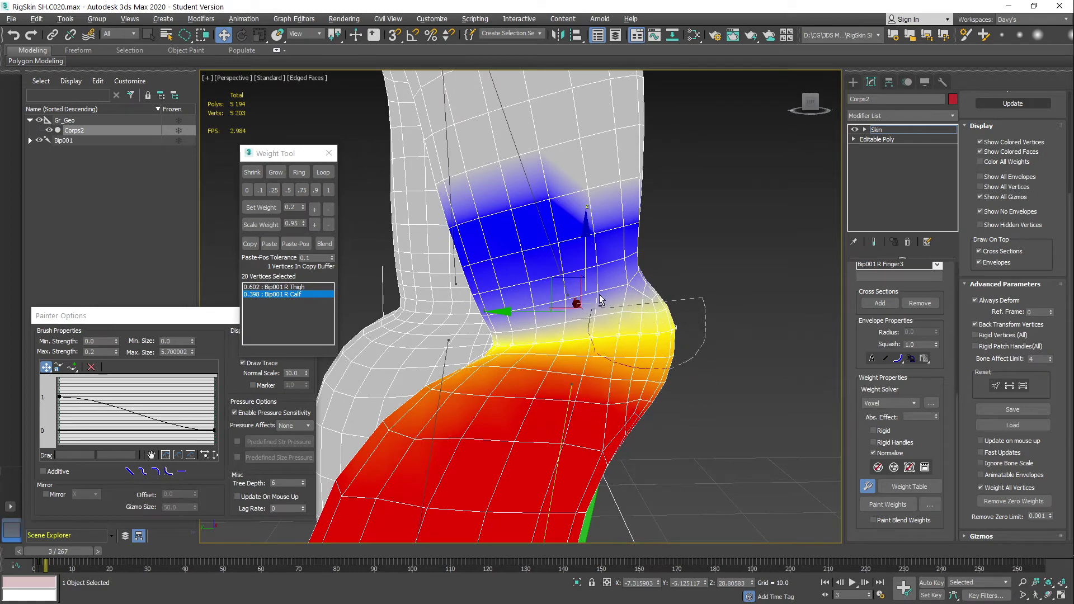
pyautogui.keyDown('alt'); pyautogui.moveTo(742, 326); pyautogui.dragTo(556, 405, button='middle'); pyautogui.keyUp('alt')
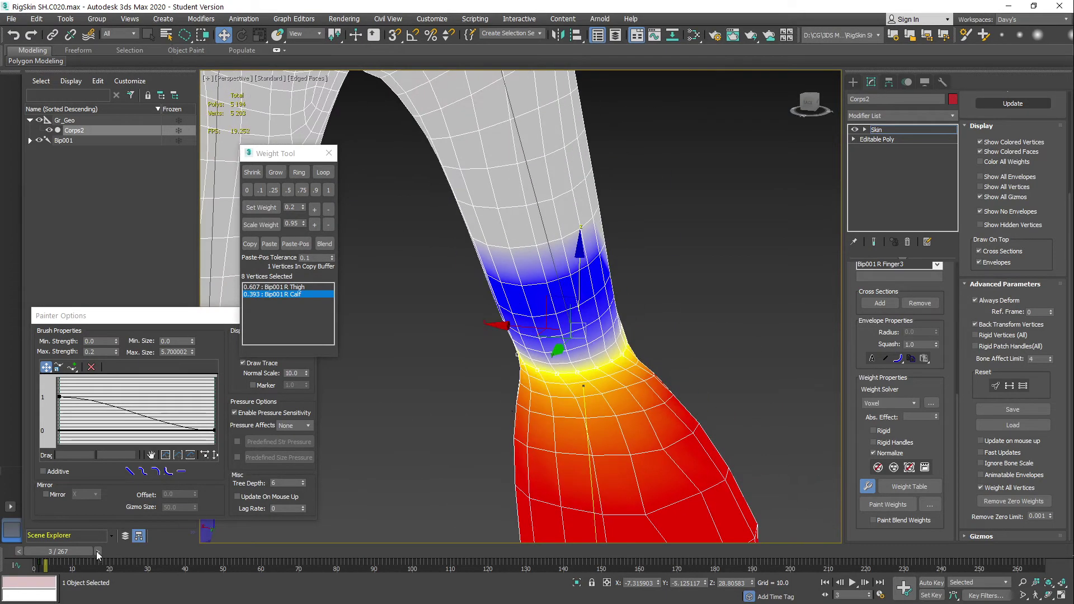
# Move the animation to frame 8 and raise the selected back-of-knee vertices' Bip001 R Calf weight to 0.465
pyautogui.moveTo(73, 551); pyautogui.dragTo(90, 551)
pyautogui.keyDown('alt'); pyautogui.moveTo(630, 241); pyautogui.dragTo(589, 254, button='middle'); pyautogui.keyUp('alt')
pyautogui.scroll(2, 607, 252)
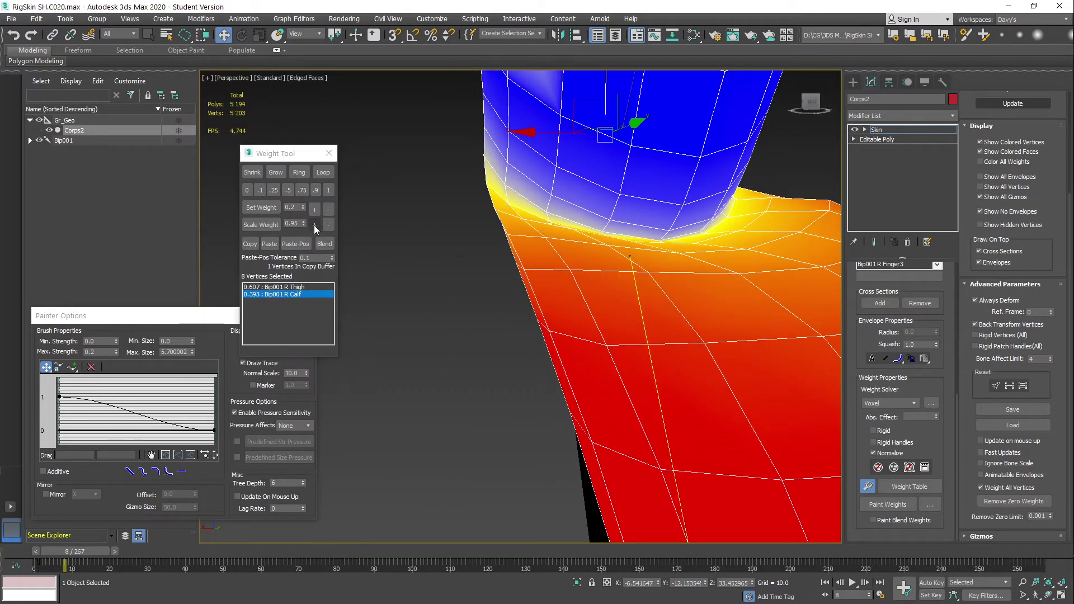
pyautogui.click(314, 210)
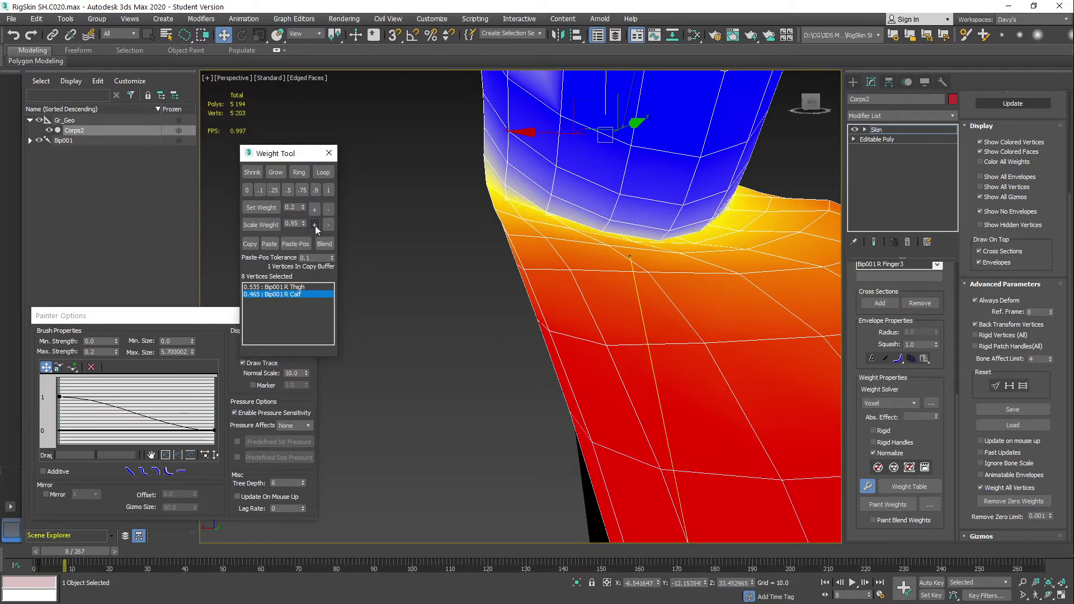
# Examine the right knee's deformation from several sides at frames 8 and 14
pyautogui.keyDown('alt'); pyautogui.moveTo(629, 240); pyautogui.dragTo(551, 285, button='middle'); pyautogui.keyUp('alt')
pyautogui.scroll(-2, 540, 254)
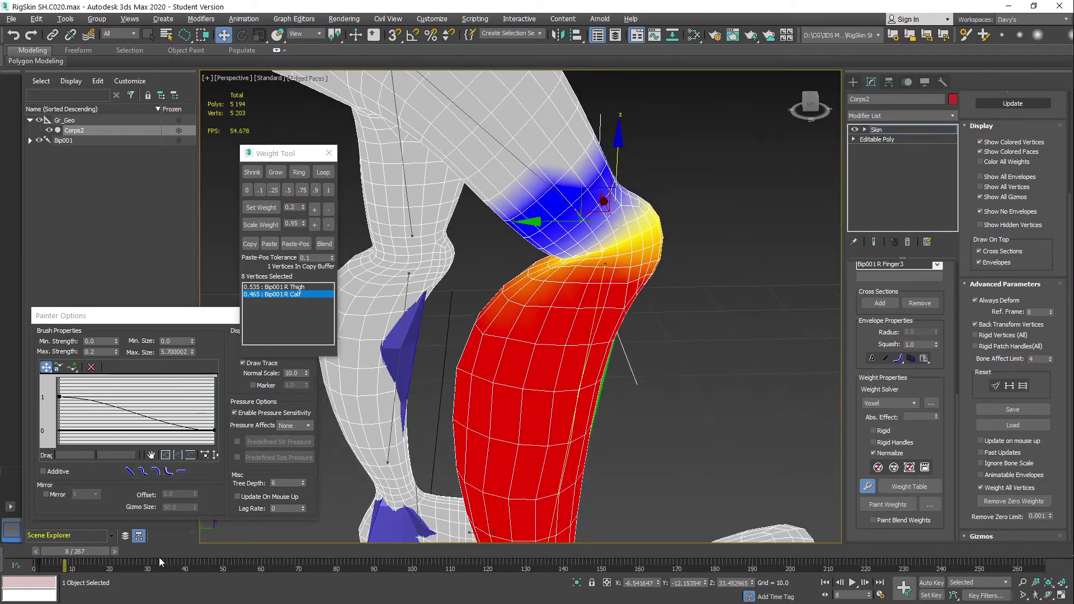
pyautogui.moveTo(85, 554); pyautogui.dragTo(109, 553)
pyautogui.keyDown('alt'); pyautogui.moveTo(558, 266); pyautogui.dragTo(610, 329, button='middle'); pyautogui.keyUp('alt')
pyautogui.scroll(-3, 634, 345)
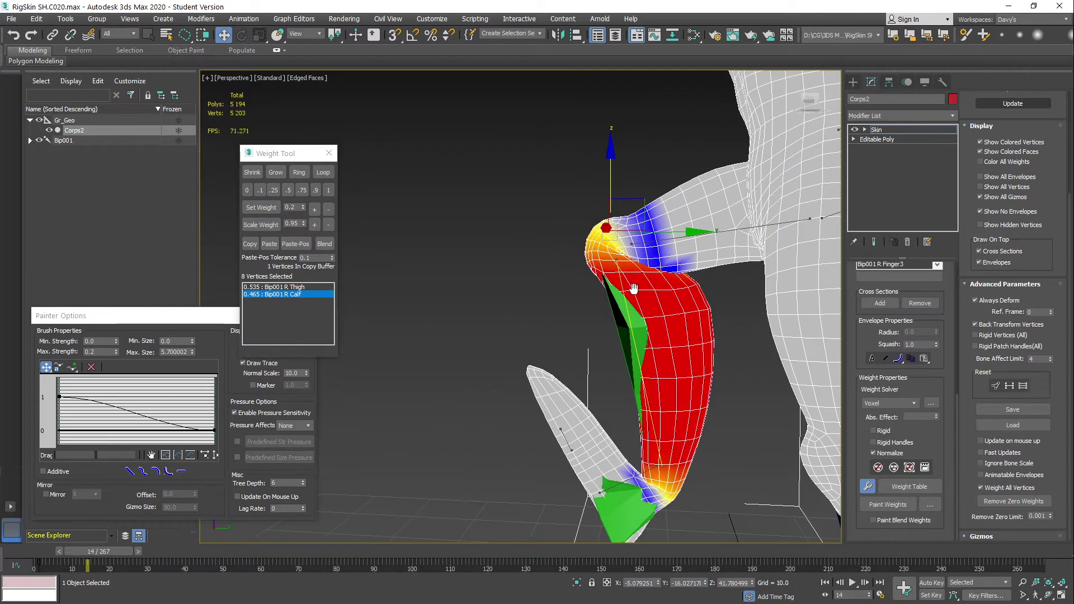
pyautogui.scroll(3, 609, 329)
pyautogui.keyDown('alt'); pyautogui.moveTo(646, 283); pyautogui.dragTo(558, 256, button='middle'); pyautogui.keyUp('alt')
pyautogui.scroll(3, 676, 268)
pyautogui.scroll(-3, 635, 247)
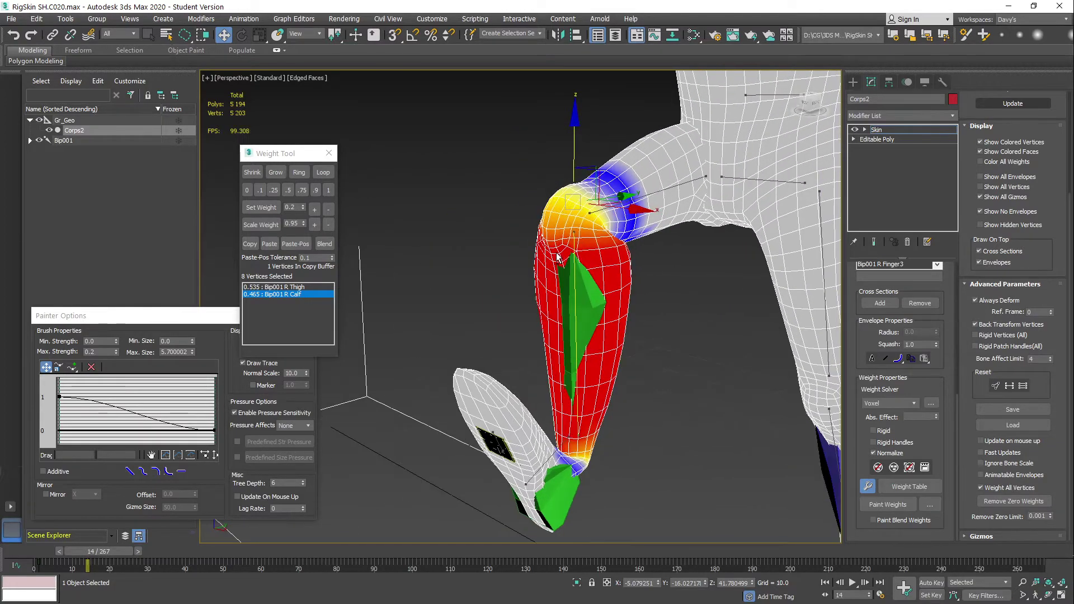
# At frame 10, paint Bip001 R Calf weight at strength 0.2 onto the thigh's underside just behind the right knee
pyautogui.moveTo(94, 555); pyautogui.dragTo(82, 558)
pyautogui.keyDown('alt'); pyautogui.moveTo(576, 360); pyautogui.dragTo(535, 355, button='middle'); pyautogui.keyUp('alt')
pyautogui.scroll(5, 616, 322)
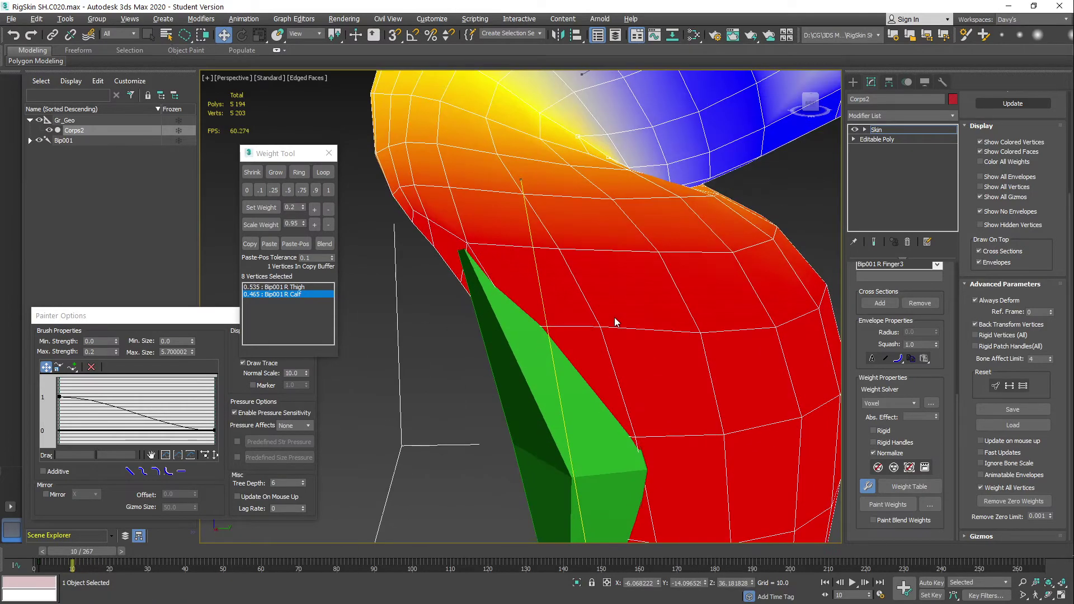
pyautogui.scroll(-3, 616, 321)
pyautogui.keyDown('alt'); pyautogui.moveTo(616, 321); pyautogui.dragTo(609, 334, button='middle'); pyautogui.keyUp('alt')
pyautogui.scroll(2, 611, 279)
pyautogui.keyDown('alt'); pyautogui.moveTo(610, 279); pyautogui.dragTo(599, 285, button='middle'); pyautogui.keyUp('alt')
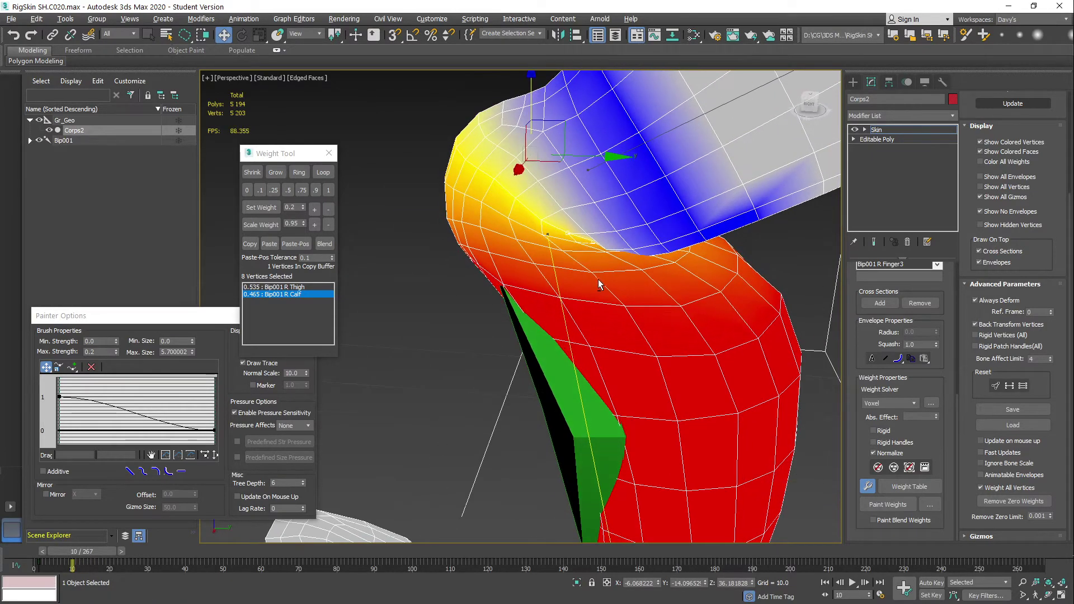
pyautogui.press('p')
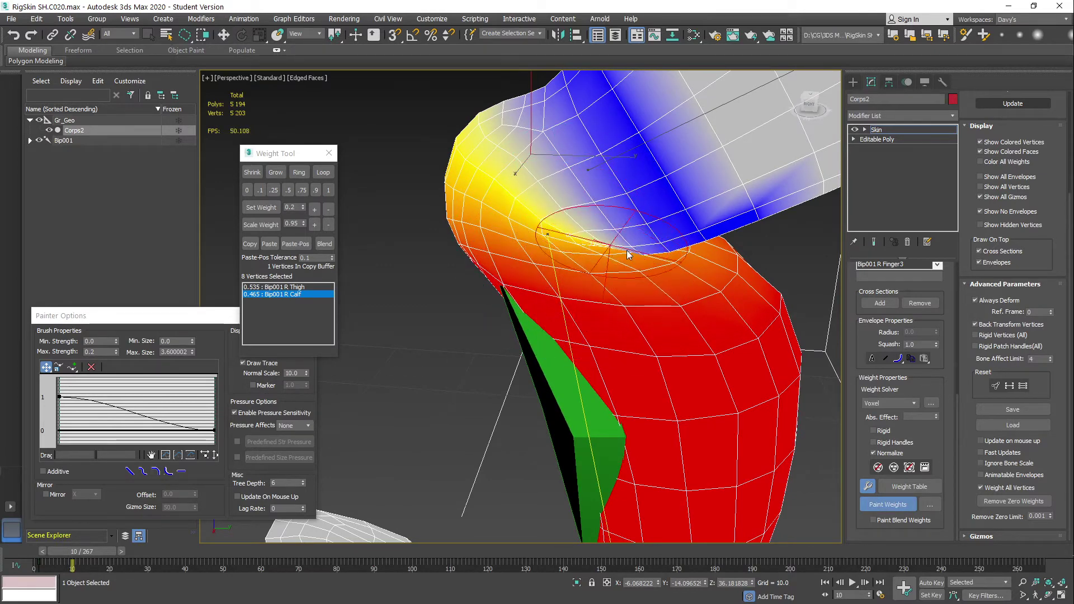
pyautogui.keyDown('alt'); pyautogui.moveTo(616, 238); pyautogui.dragTo(644, 218, button='middle'); pyautogui.keyUp('alt')
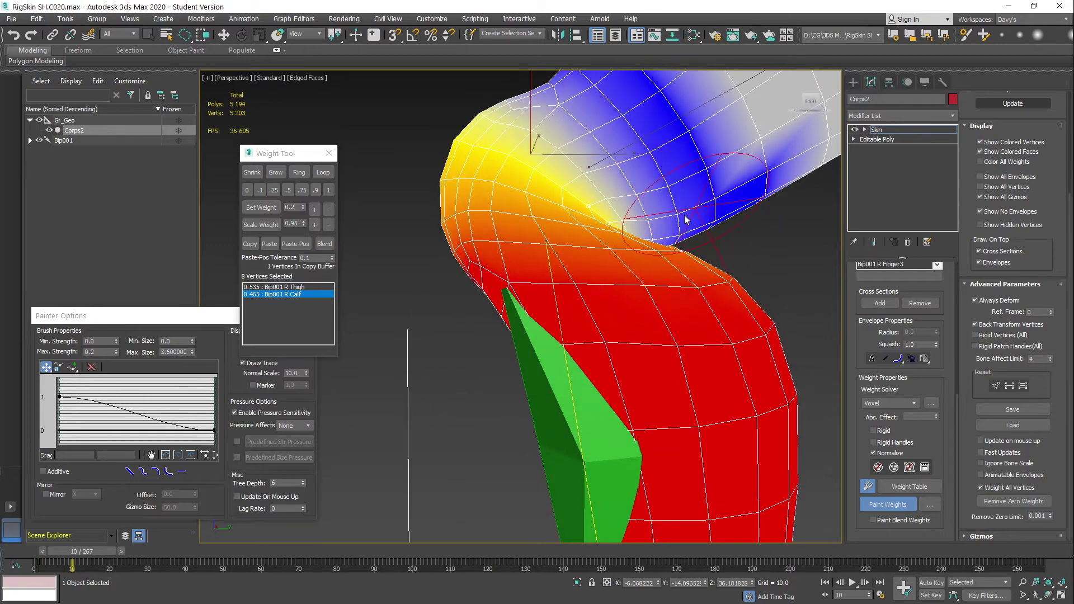
pyautogui.moveTo(687, 220); pyautogui.dragTo(691, 176)
pyautogui.keyDown('alt'); pyautogui.moveTo(681, 169); pyautogui.dragTo(668, 270, button='middle'); pyautogui.keyUp('alt')
pyautogui.keyDown('alt'); pyautogui.moveTo(571, 203); pyautogui.dragTo(623, 195, button='middle'); pyautogui.keyUp('alt')
pyautogui.scroll(-1, 628, 230)
pyautogui.press('w')
# Return the animation to frame 0 and select the Bip001 R Thigh bone for weighting
pyautogui.keyDown('alt'); pyautogui.moveTo(641, 231); pyautogui.dragTo(464, 272, button='middle'); pyautogui.keyUp('alt')
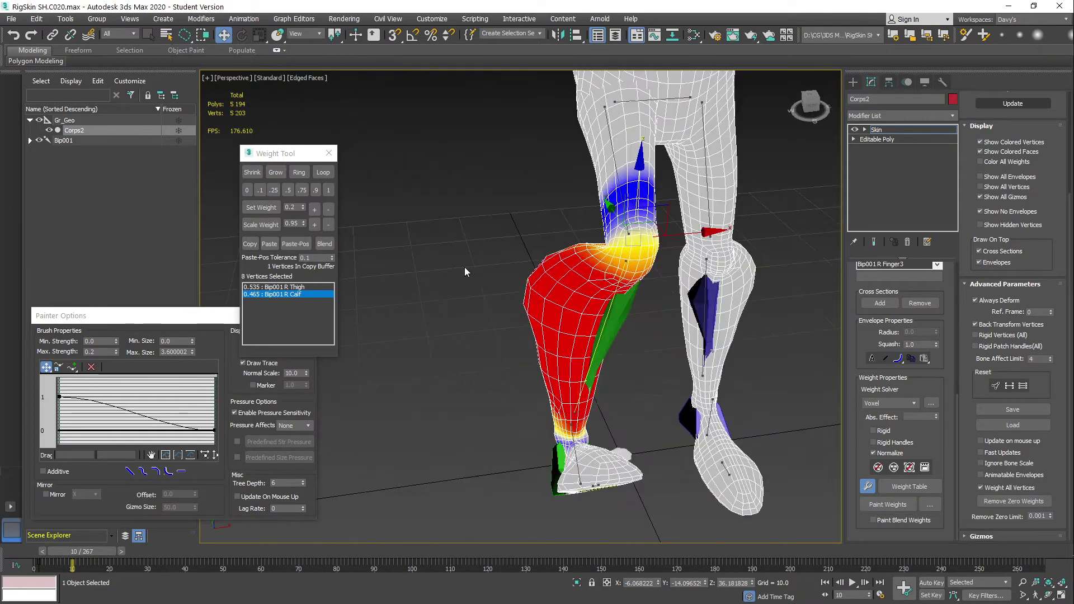
pyautogui.moveTo(80, 555); pyautogui.dragTo(5, 550)
pyautogui.press('w')
pyautogui.scroll(4, 641, 175)
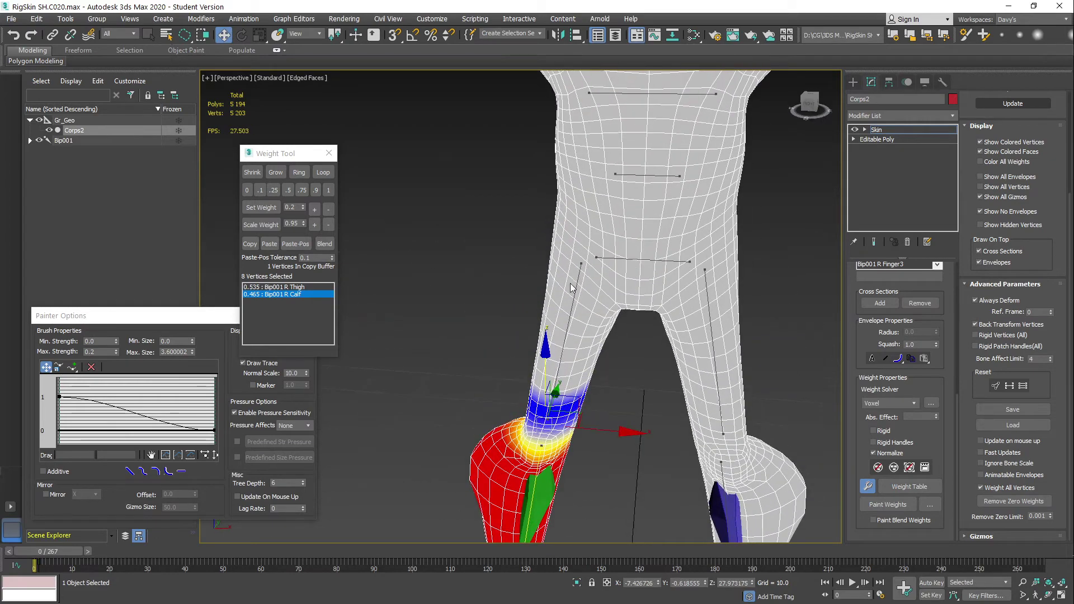
pyautogui.click(576, 291)
pyautogui.scroll(4, 594, 306)
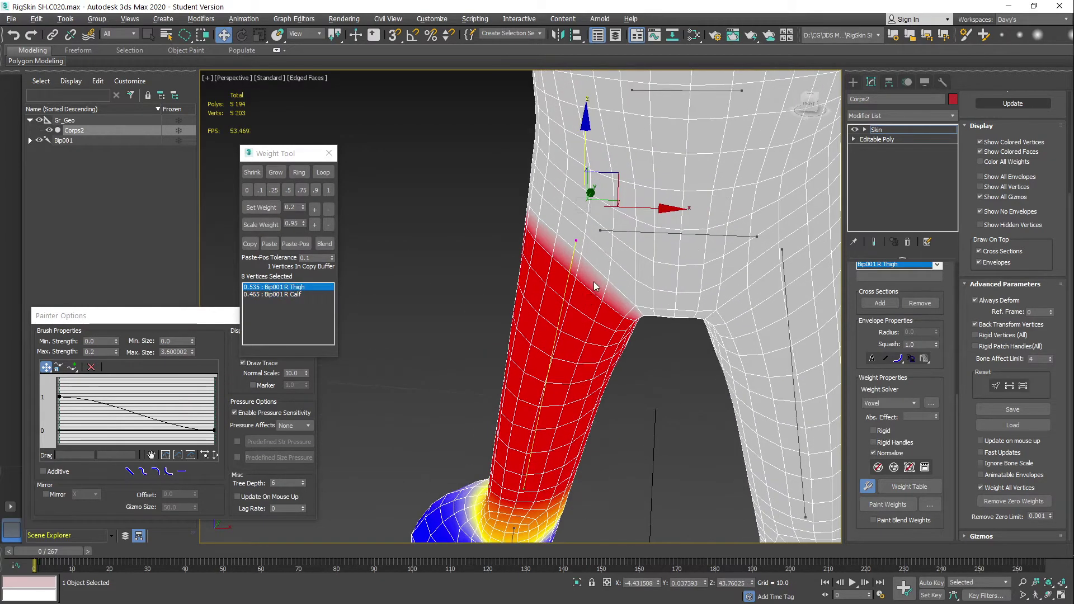
# Select the ring of vertices around the very top of the right thigh's weighted area
pyautogui.keyDown('alt'); pyautogui.moveTo(629, 284); pyautogui.dragTo(648, 281, button='middle'); pyautogui.keyUp('alt')
pyautogui.click(629, 290)
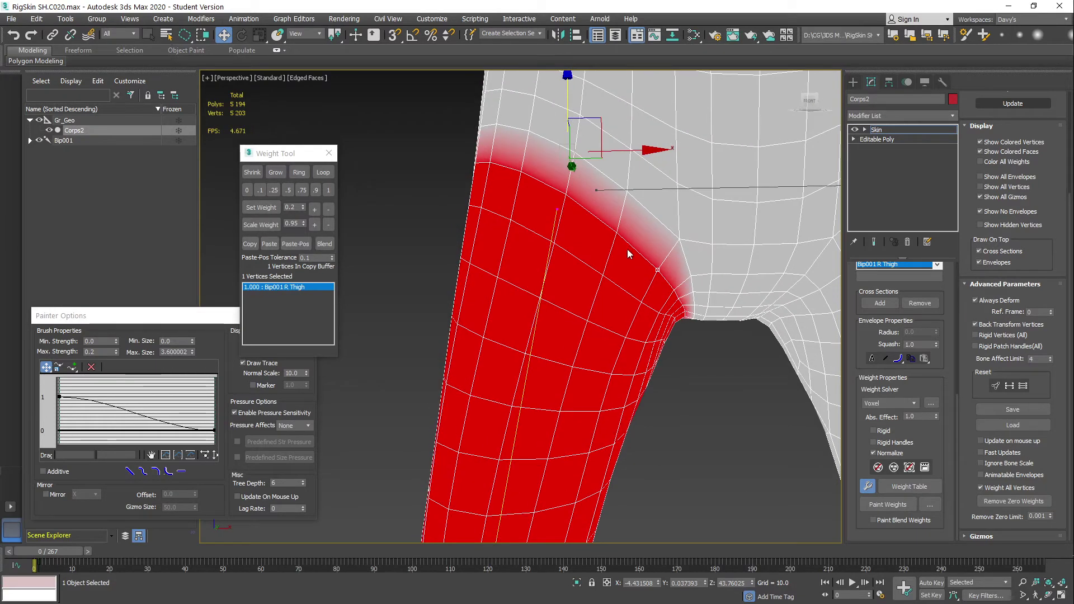
pyautogui.click(310, 173)
pyautogui.keyDown('alt'); pyautogui.moveTo(482, 265); pyautogui.dragTo(509, 260, button='middle'); pyautogui.keyUp('alt')
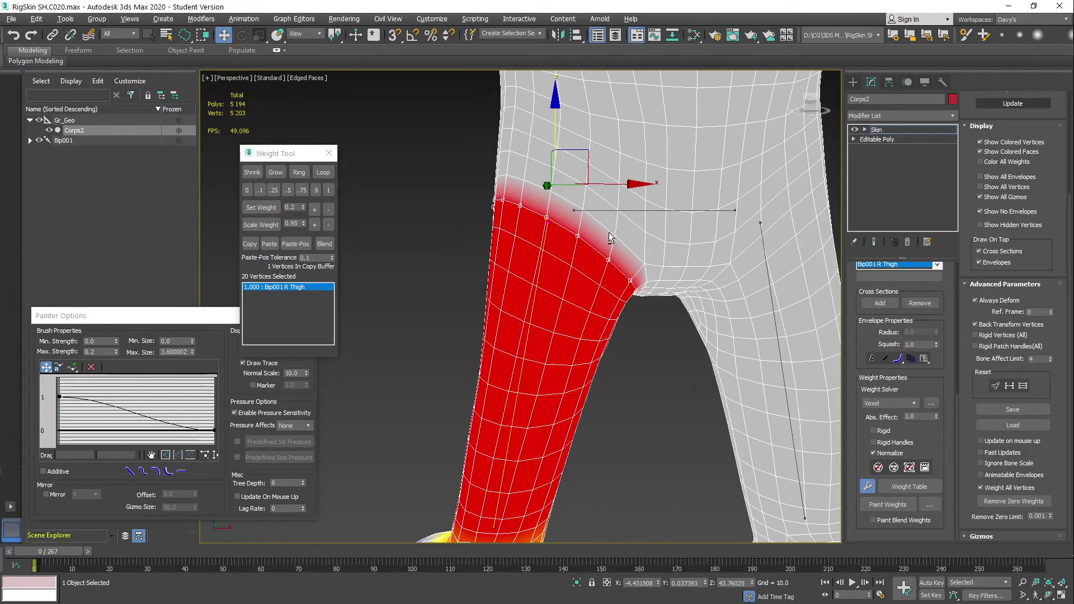
pyautogui.keyDown('alt'); pyautogui.moveTo(609, 237); pyautogui.dragTo(618, 274, button='middle'); pyautogui.keyUp('alt')
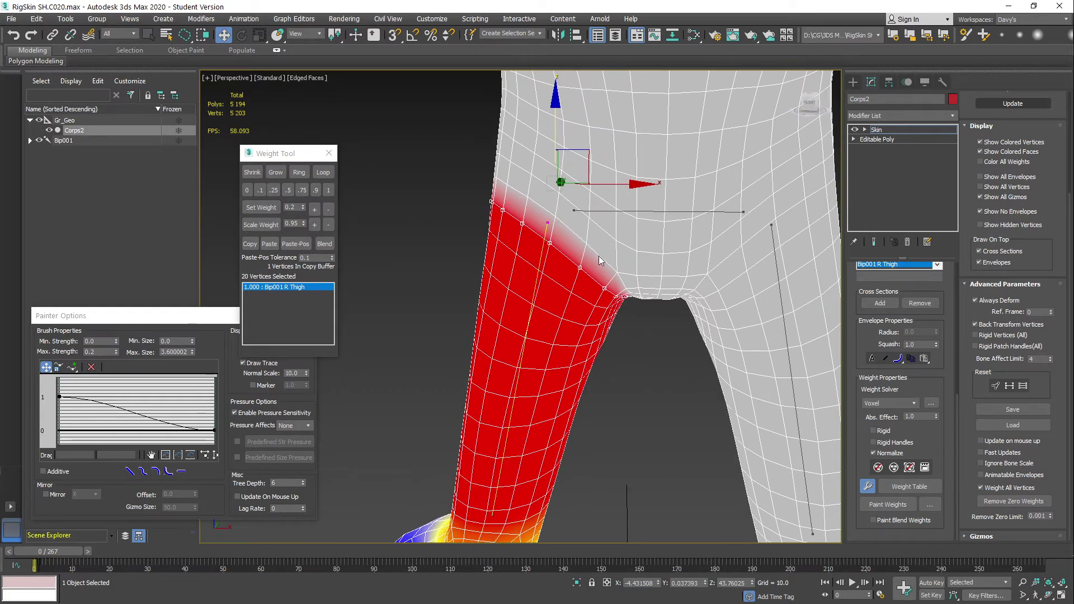
# Select the pelvis-weighted vertex ring just above the right thigh and set its Bip001 R Thigh weight to 0.5
pyautogui.click(586, 242)
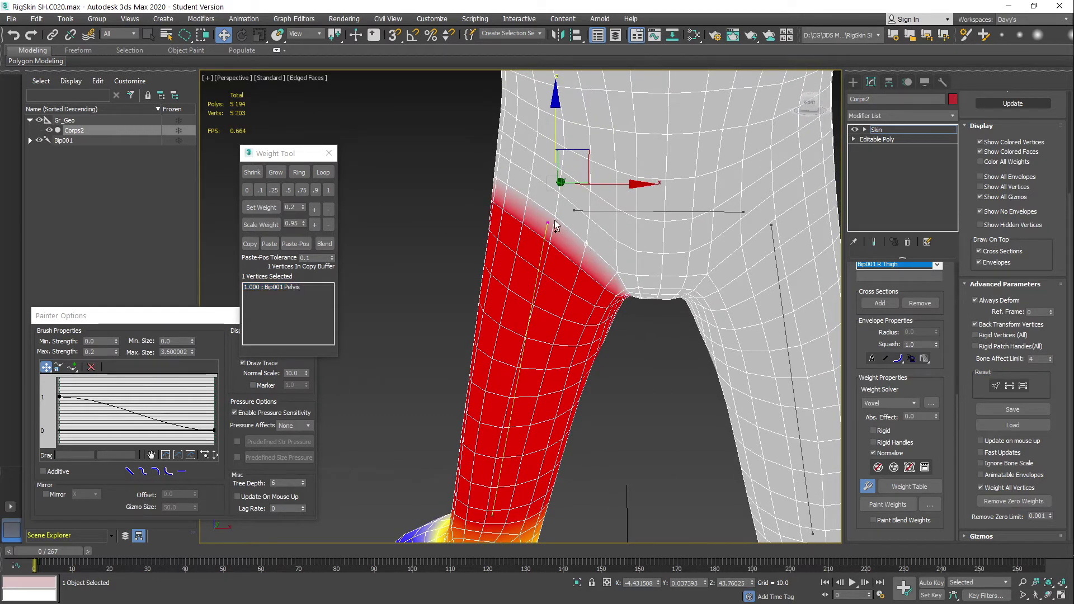
pyautogui.click(323, 173)
pyautogui.keyDown('alt'); pyautogui.moveTo(615, 240); pyautogui.dragTo(608, 231, button='middle'); pyautogui.keyUp('alt')
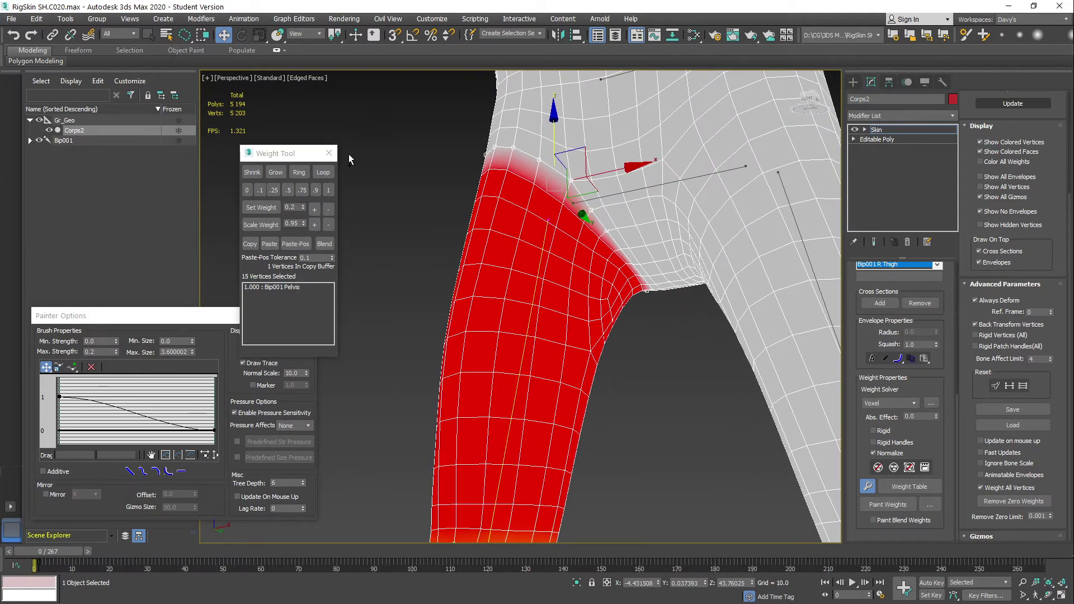
pyautogui.keyDown('alt'); pyautogui.moveTo(671, 280); pyautogui.dragTo(696, 320, button='middle'); pyautogui.keyUp('alt')
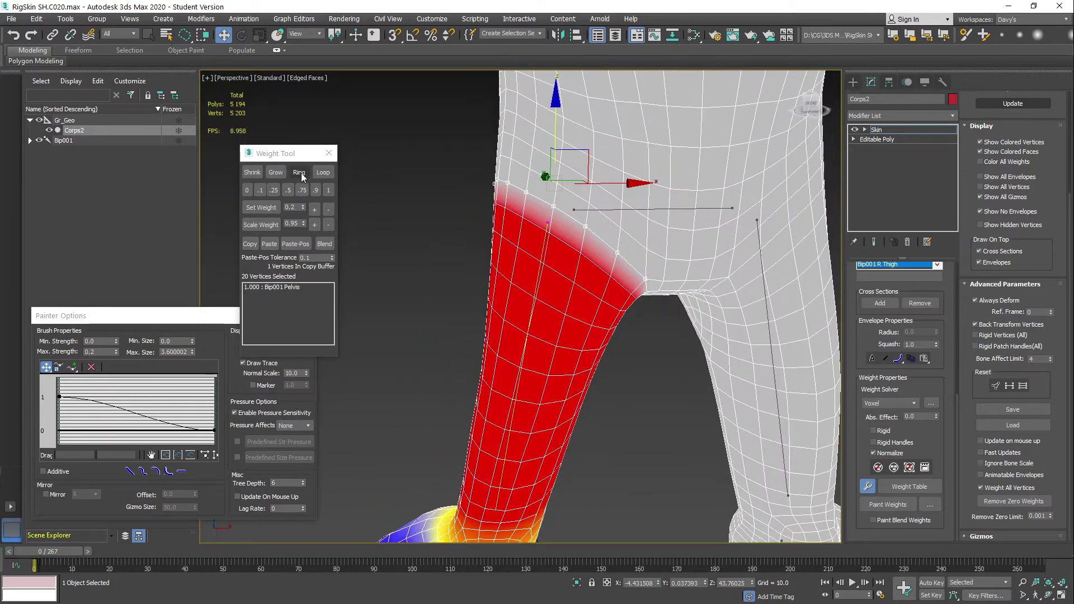
pyautogui.click(287, 191)
# Move the animation to frame 15 and check the right hip's deformation from the side
pyautogui.keyDown('alt'); pyautogui.moveTo(506, 279); pyautogui.dragTo(565, 316, button='middle'); pyautogui.keyUp('alt')
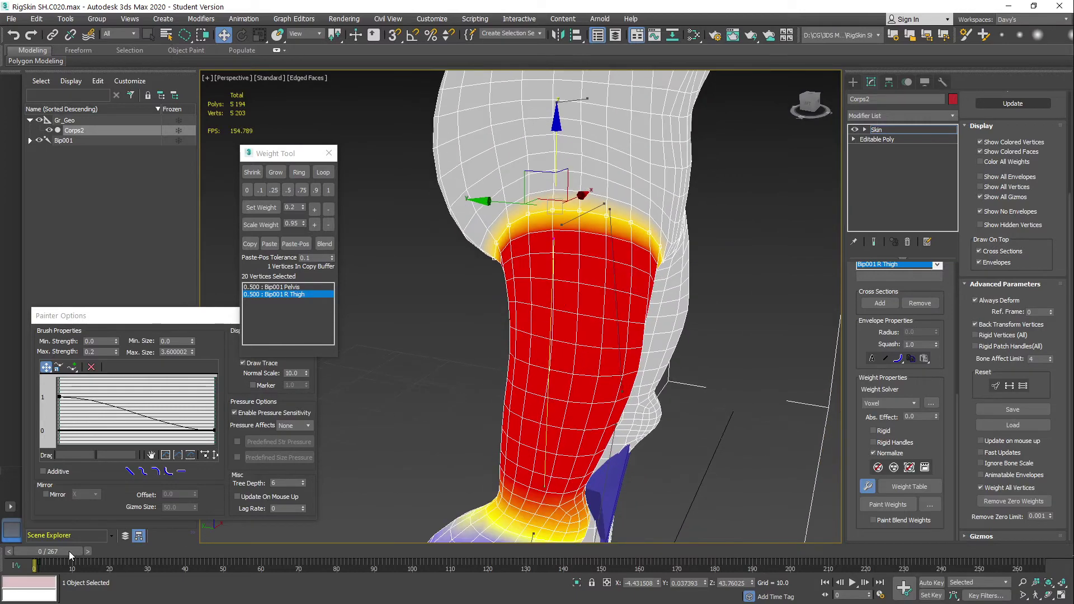
pyautogui.moveTo(68, 552); pyautogui.dragTo(126, 552)
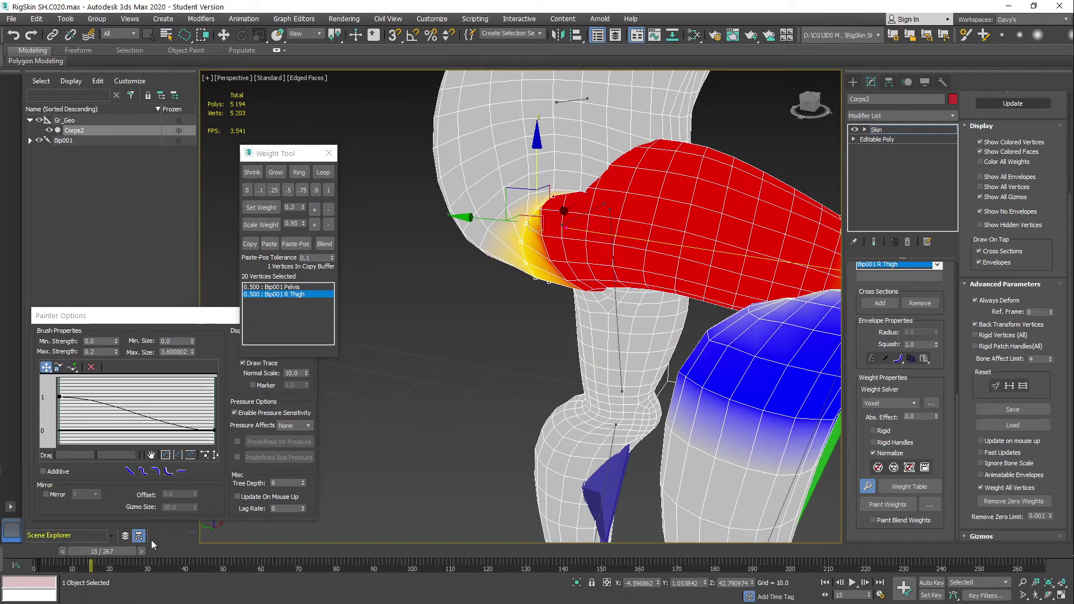
pyautogui.press('w')
pyautogui.keyDown('alt'); pyautogui.moveTo(526, 319); pyautogui.dragTo(513, 395, button='middle'); pyautogui.keyUp('alt')
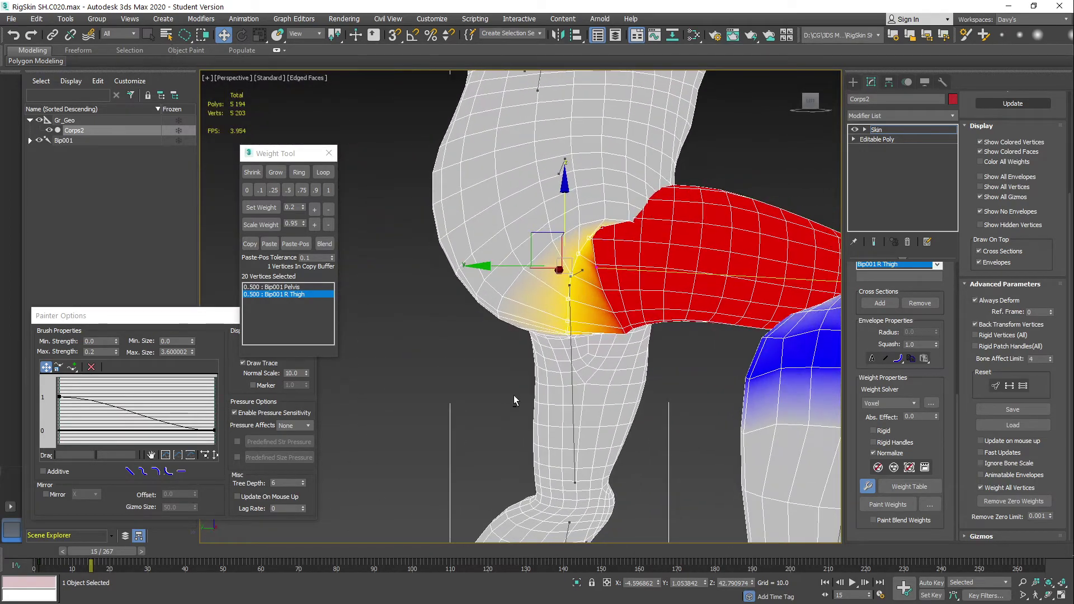
# Grow the hip vertex selection and blend its weights, once for the thigh bone and again with Bip001 Pelvis selected
pyautogui.click(277, 173)
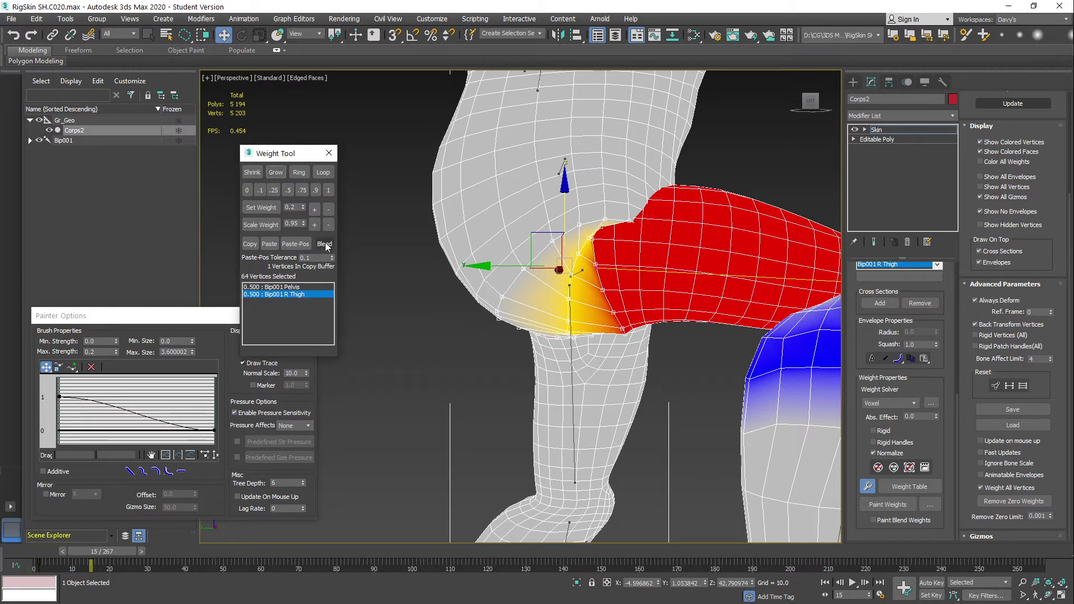
pyautogui.click(324, 245)
pyautogui.keyDown('alt'); pyautogui.moveTo(646, 261); pyautogui.dragTo(572, 278, button='middle'); pyautogui.keyUp('alt')
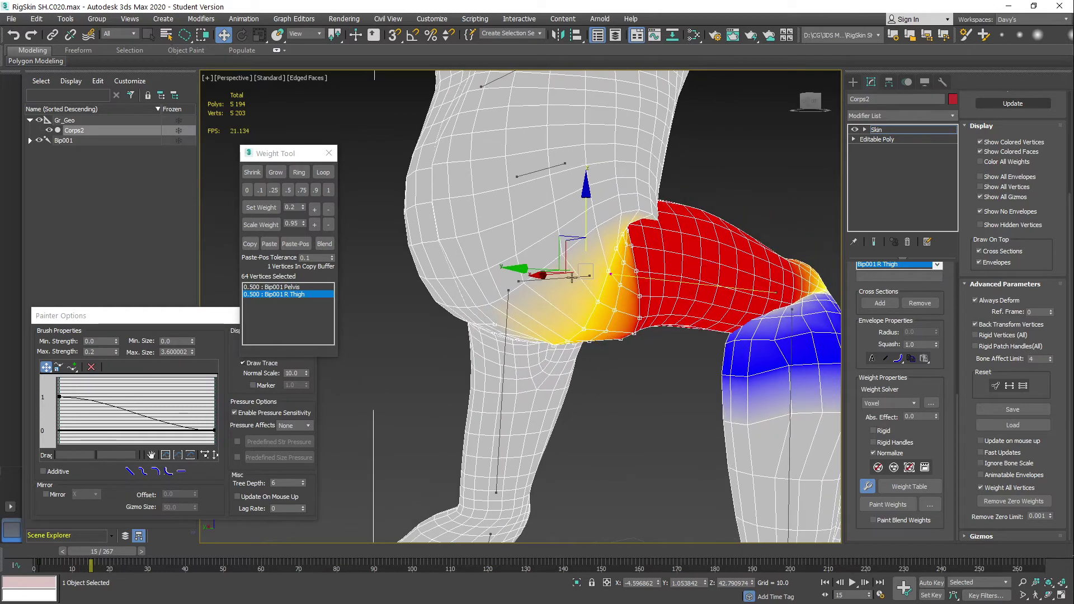
pyautogui.click(554, 280)
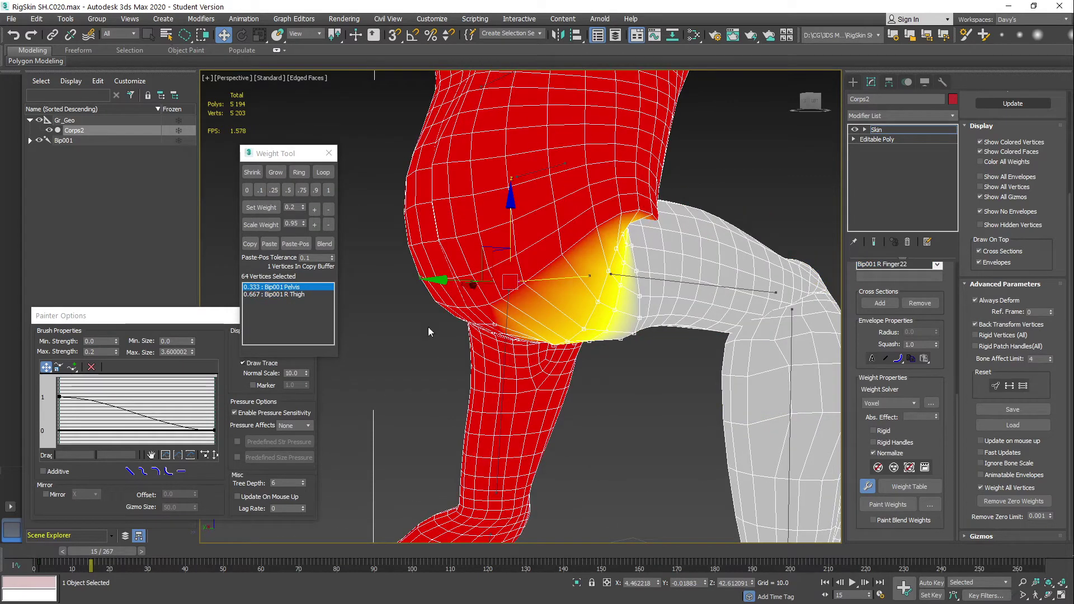
pyautogui.click(323, 244)
pyautogui.keyDown('alt'); pyautogui.moveTo(613, 309); pyautogui.dragTo(599, 303, button='middle'); pyautogui.keyUp('alt')
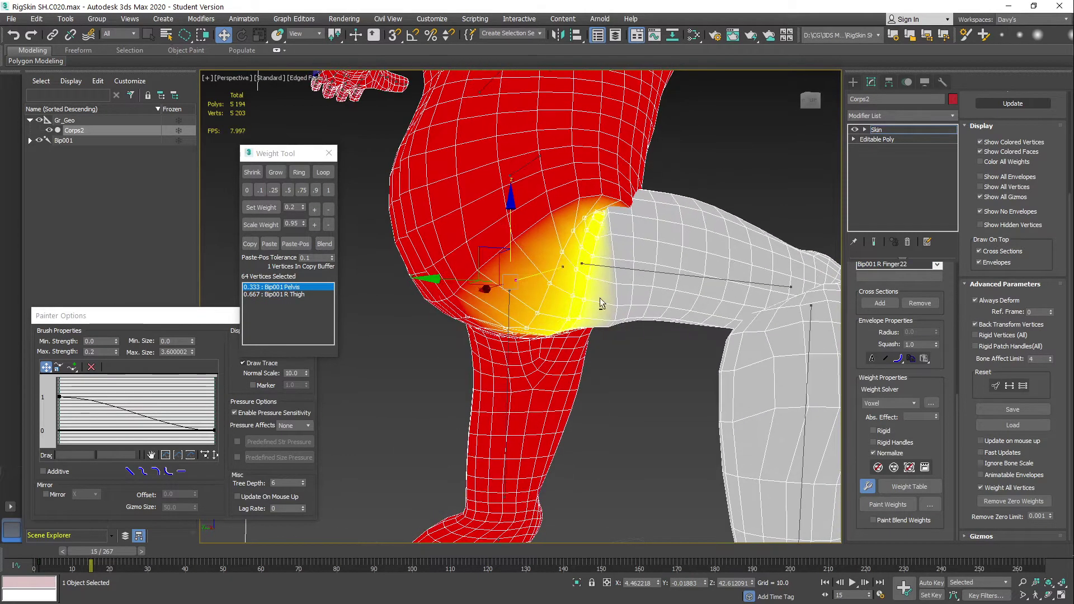
# Grow the hip vertex selection by another ring, switch to the Bip001 R Thigh bone and blend the weights
pyautogui.click(277, 173)
pyautogui.click(637, 269)
pyautogui.keyDown('alt'); pyautogui.moveTo(637, 270); pyautogui.dragTo(556, 333, button='middle'); pyautogui.keyUp('alt')
pyautogui.click(325, 246)
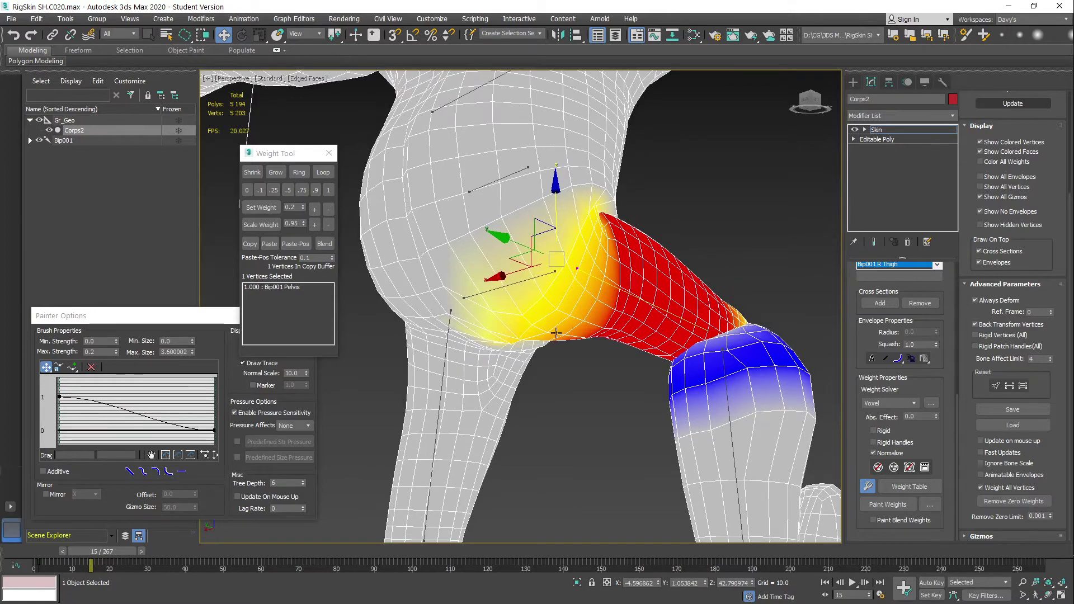
# Undo the accidental selection changes to restore the enlarged hip vertex selection
pyautogui.click(584, 377)
pyautogui.keyDown('alt'); pyautogui.moveTo(565, 372); pyautogui.dragTo(515, 297, button='middle'); pyautogui.keyUp('alt')
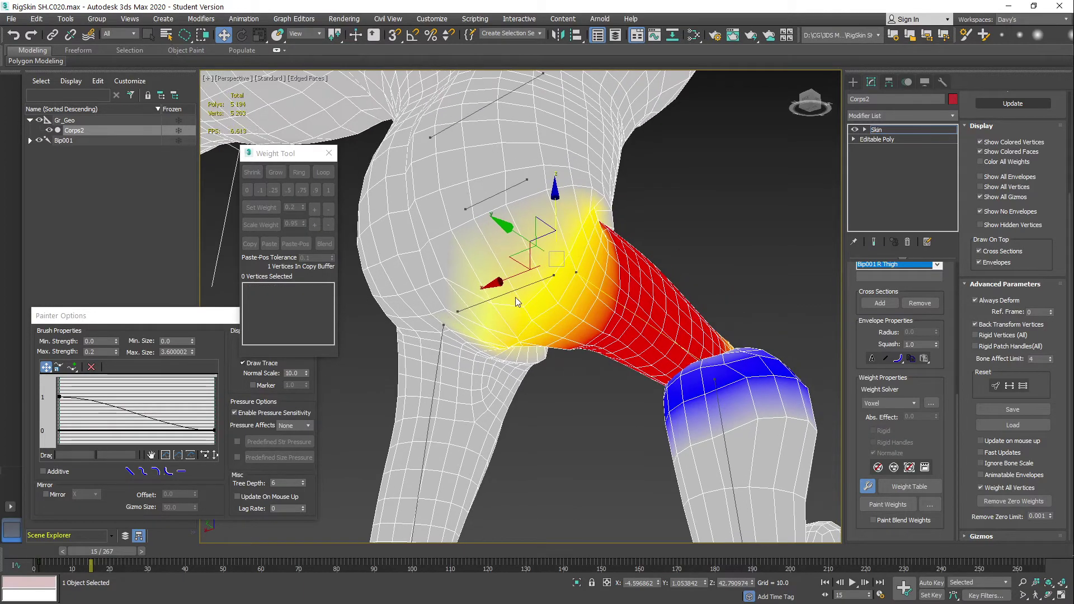
pyautogui.click(521, 287)
pyautogui.moveTo(561, 330)
pyautogui.keyDown('alt'); pyautogui.mouseDown(button='middle')
pyautogui.moveTo(528, 361)
pyautogui.moveTo(565, 314)
pyautogui.mouseUp(button='middle'); pyautogui.keyUp('alt')
pyautogui.hotkey('ctrl', 'z')
pyautogui.hotkey('ctrl', 'z')
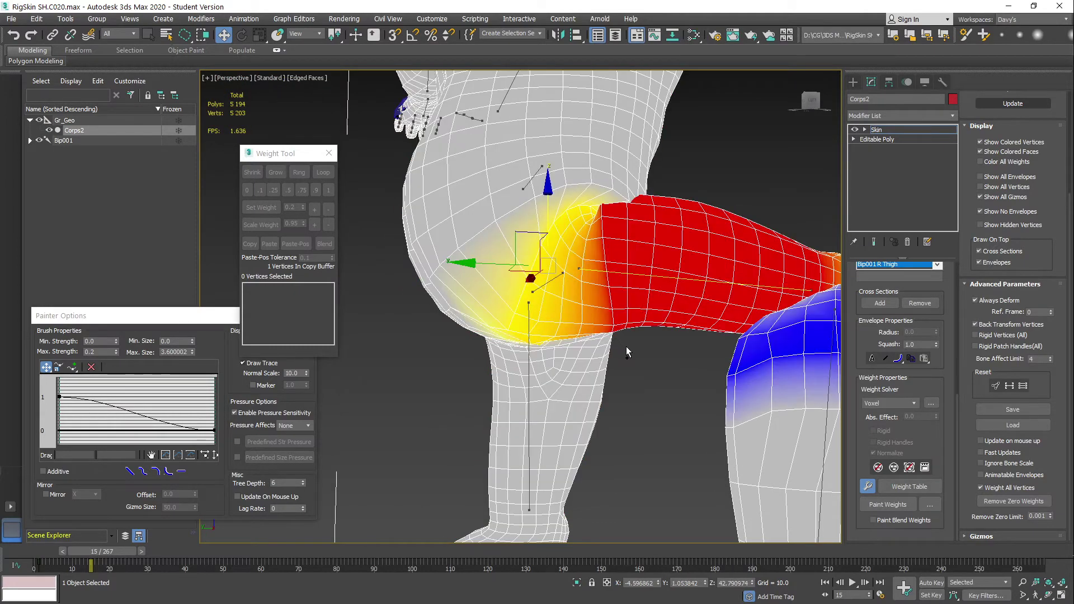
pyautogui.hotkey('ctrl', 'z')
pyautogui.keyDown('alt'); pyautogui.moveTo(617, 333); pyautogui.dragTo(683, 321, button='middle'); pyautogui.keyUp('alt')
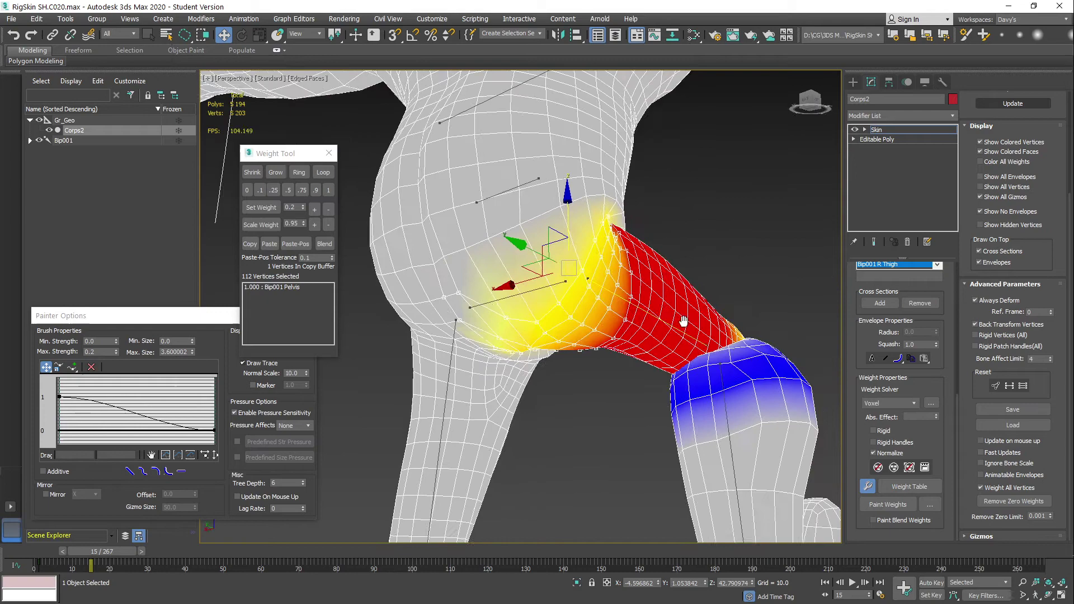
# Switch to the Bip001 Pelvis bone and blend the weights of the enlarged hip selection
pyautogui.click(535, 290)
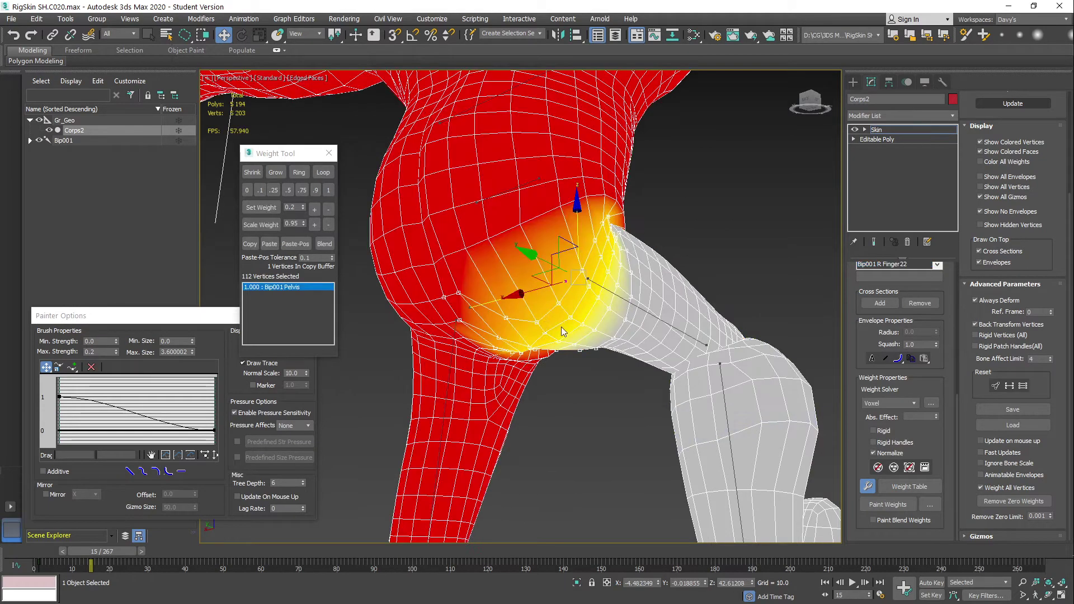
pyautogui.click(321, 247)
pyautogui.keyDown('alt'); pyautogui.moveTo(632, 300); pyautogui.dragTo(540, 328, button='middle'); pyautogui.keyUp('alt')
# Examine the blended right hip from the front and side with the animation at frame 9
pyautogui.keyDown('alt'); pyautogui.moveTo(669, 306); pyautogui.dragTo(459, 522, button='middle'); pyautogui.keyUp('alt')
pyautogui.moveTo(113, 550); pyautogui.dragTo(91, 562)
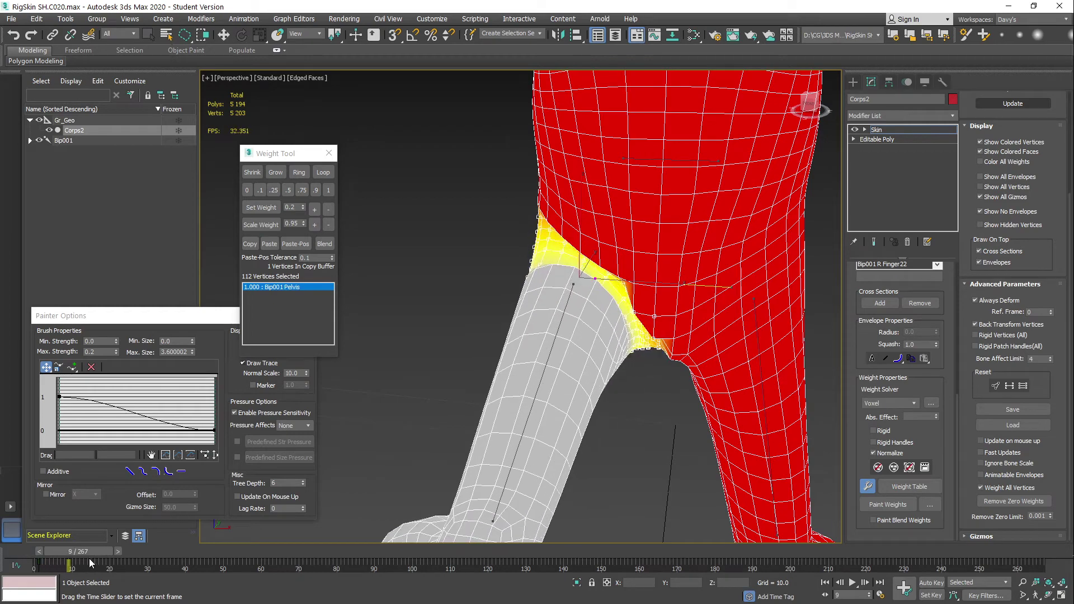
pyautogui.keyDown('alt'); pyautogui.moveTo(444, 371); pyautogui.dragTo(599, 380, button='middle'); pyautogui.keyUp('alt')
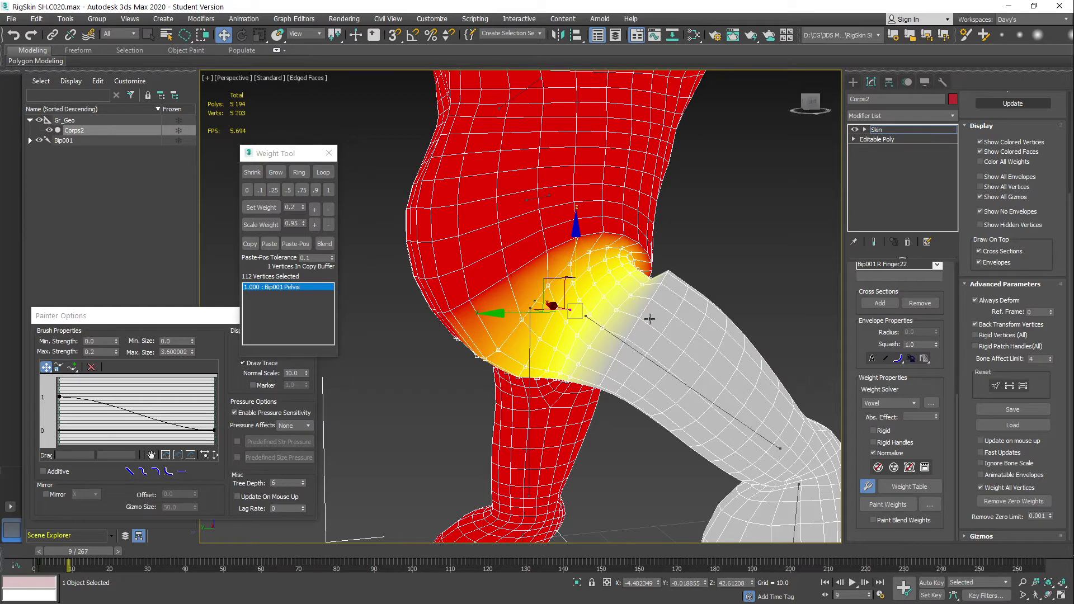
pyautogui.keyDown('alt'); pyautogui.moveTo(646, 354); pyautogui.dragTo(637, 356, button='middle'); pyautogui.keyUp('alt')
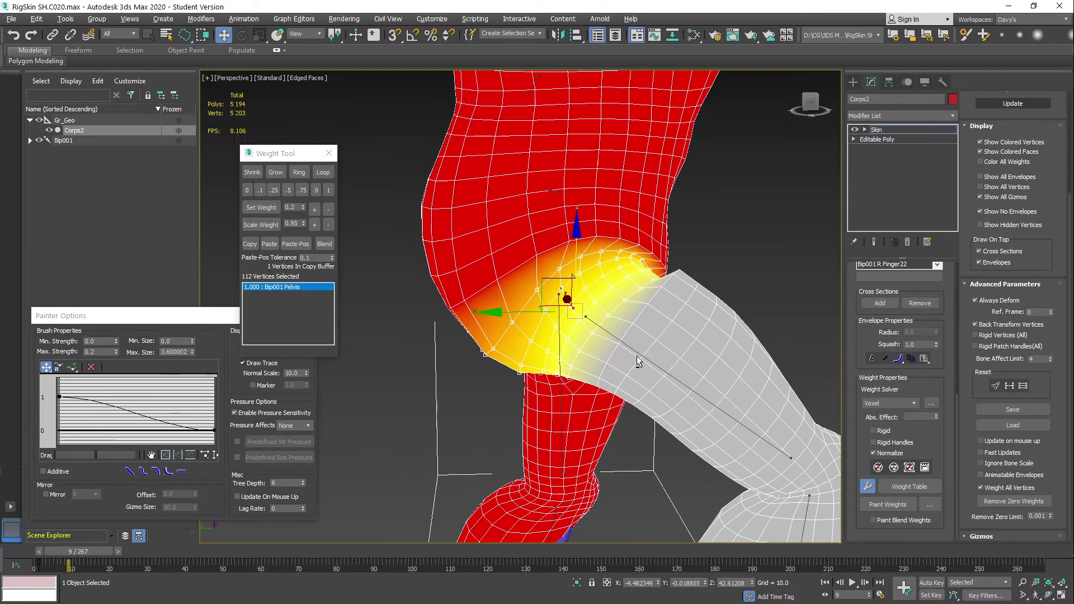
# Undo the hip blending and selection growth, keeping the 0.5 Bip001 R Thigh weight on the original vertex ring
pyautogui.hotkey('ctrl', 'z')
pyautogui.hotkey('ctrl', 'z')
pyautogui.hotkey('ctrl', 'z')
pyautogui.hotkey('ctrl', 'z')
pyautogui.hotkey('ctrl', 'z')
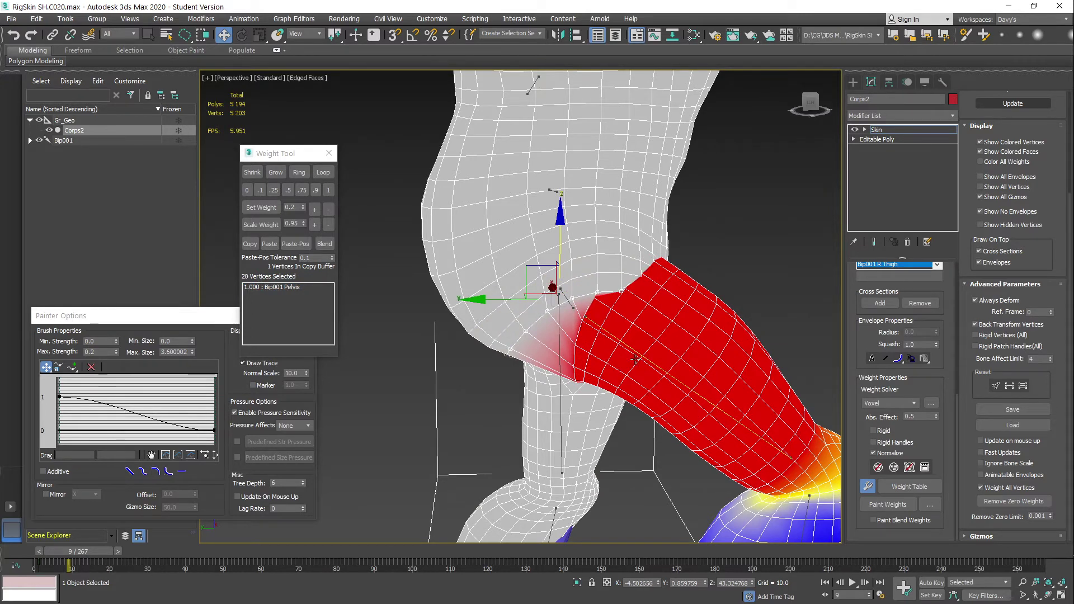
pyautogui.hotkey('ctrl', 'y')
# At frame 3, activate weight painting with the brush's maximum strength at 0.05 and maximum size at about 3.6
pyautogui.keyDown('alt'); pyautogui.moveTo(635, 360); pyautogui.dragTo(577, 350, button='middle'); pyautogui.keyUp('alt')
pyautogui.moveTo(86, 555); pyautogui.dragTo(56, 553)
pyautogui.press('p')
pyautogui.keyDown('alt'); pyautogui.moveTo(563, 357); pyautogui.dragTo(524, 359, button='middle'); pyautogui.keyUp('alt')
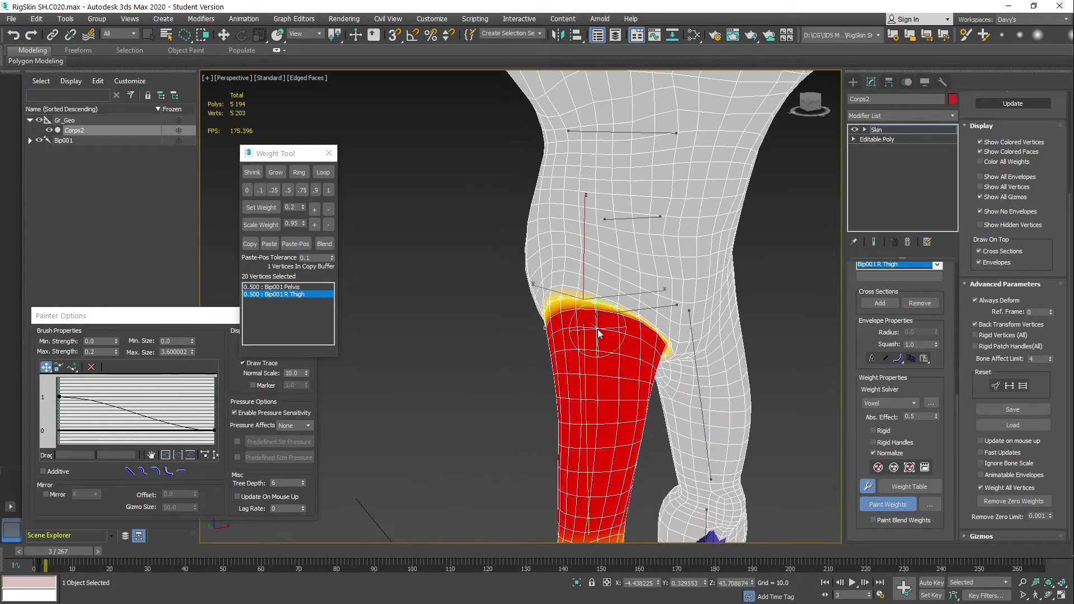
pyautogui.moveTo(596, 333)
pyautogui.keyDown('ctrl'); pyautogui.keyDown('shift'); pyautogui.mouseDown()
pyautogui.moveTo(599, 321)
pyautogui.moveTo(632, 310)
pyautogui.mouseUp(); pyautogui.keyUp('shift'); pyautogui.keyUp('ctrl')
pyautogui.keyDown('alt'); pyautogui.moveTo(633, 309); pyautogui.dragTo(572, 320, button='middle'); pyautogui.keyUp('alt')
pyautogui.scroll(6, 572, 324)
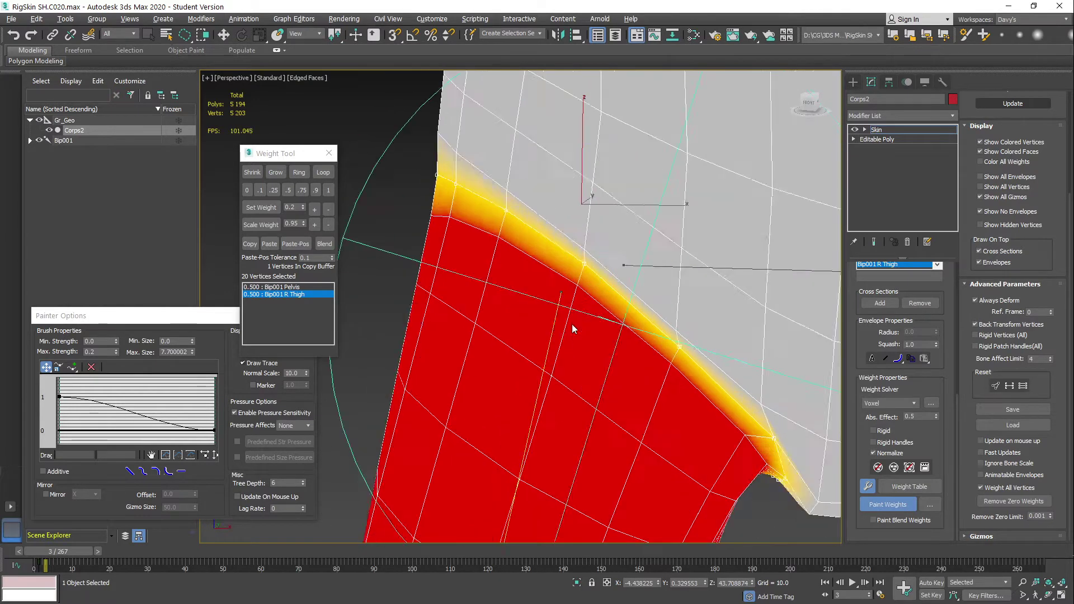
pyautogui.scroll(-3, 571, 324)
pyautogui.doubleClick(91, 352)
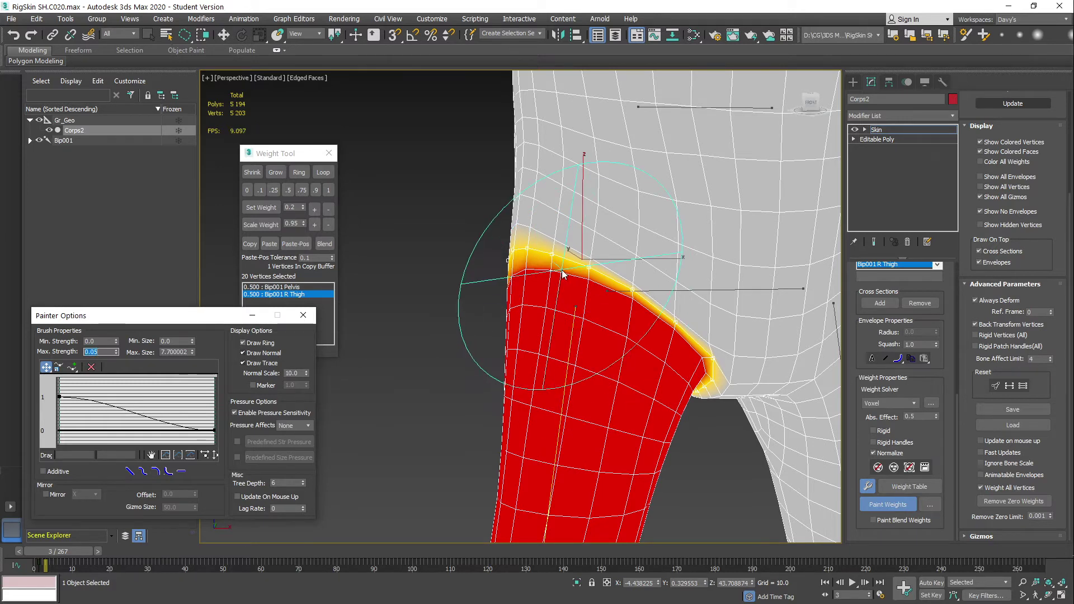
pyautogui.moveTo(560, 278)
pyautogui.keyDown('ctrl'); pyautogui.keyDown('shift'); pyautogui.mouseDown()
pyautogui.moveTo(552, 301)
pyautogui.moveTo(517, 286)
pyautogui.mouseUp(); pyautogui.keyUp('shift'); pyautogui.keyUp('ctrl')
# Paint soft Bip001 R Thigh weight along the outer hip and buttock above the thigh's vertex ring
pyautogui.keyDown('alt'); pyautogui.moveTo(517, 287); pyautogui.dragTo(626, 249, button='middle'); pyautogui.keyUp('alt')
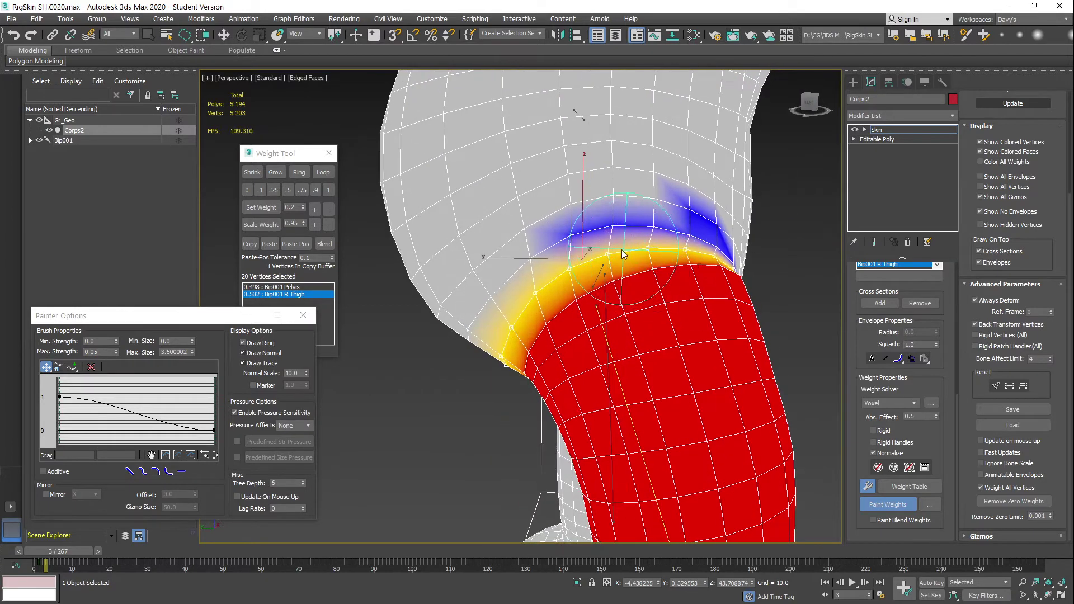
pyautogui.moveTo(626, 249)
pyautogui.mouseDown()
pyautogui.moveTo(569, 282)
pyautogui.moveTo(537, 338)
pyautogui.mouseUp()
pyautogui.keyDown('alt'); pyautogui.moveTo(537, 338); pyautogui.dragTo(607, 288, button='middle'); pyautogui.keyUp('alt')
pyautogui.moveTo(593, 291)
pyautogui.mouseDown()
pyautogui.moveTo(505, 372)
pyautogui.moveTo(493, 352)
pyautogui.mouseUp()
# At frame 8, enlarge the brush to about 7.0 and paint more Bip001 R Thigh weight across the outer hip and buttock
pyautogui.moveTo(80, 553); pyautogui.dragTo(98, 548)
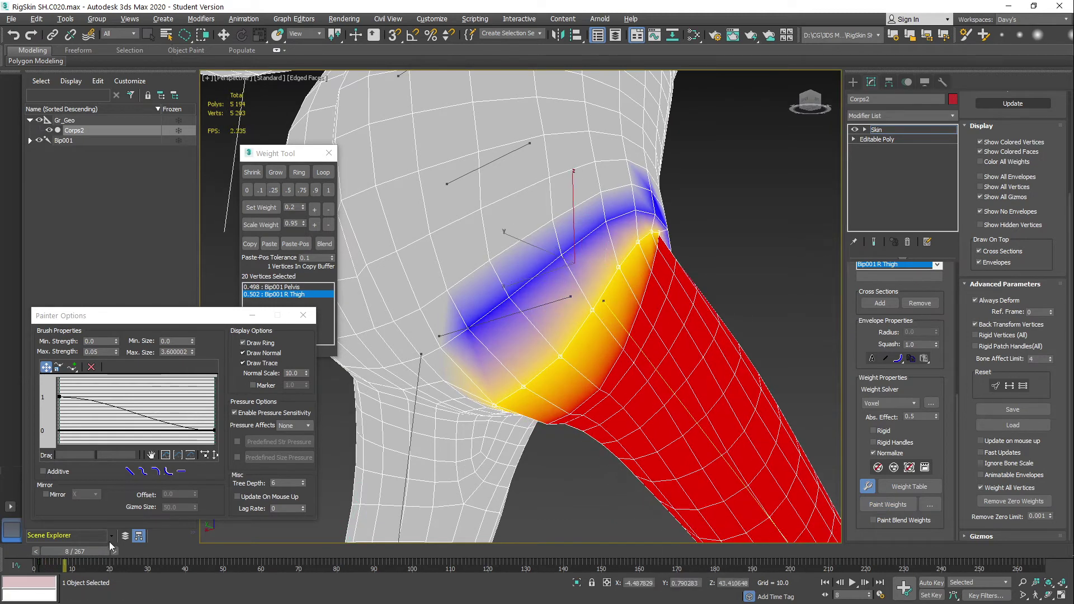
pyautogui.scroll(-1, 659, 265)
pyautogui.keyDown('alt'); pyautogui.moveTo(659, 264); pyautogui.dragTo(696, 248, button='middle'); pyautogui.keyUp('alt')
pyautogui.moveTo(584, 267)
pyautogui.mouseDown()
pyautogui.moveTo(561, 319)
pyautogui.moveTo(560, 338)
pyautogui.moveTo(578, 342)
pyautogui.mouseUp()
pyautogui.moveTo(641, 265)
pyautogui.mouseDown()
pyautogui.moveTo(594, 242)
pyautogui.moveTo(616, 242)
pyautogui.moveTo(582, 274)
pyautogui.moveTo(609, 254)
pyautogui.moveTo(661, 248)
pyautogui.moveTo(670, 258)
pyautogui.mouseUp()
pyautogui.moveTo(666, 266)
pyautogui.keyDown('alt'); pyautogui.mouseDown(button='middle')
pyautogui.moveTo(607, 301)
pyautogui.moveTo(626, 274)
pyautogui.mouseUp(button='middle'); pyautogui.keyUp('alt')
pyautogui.moveTo(625, 270); pyautogui.dragTo(640, 273)
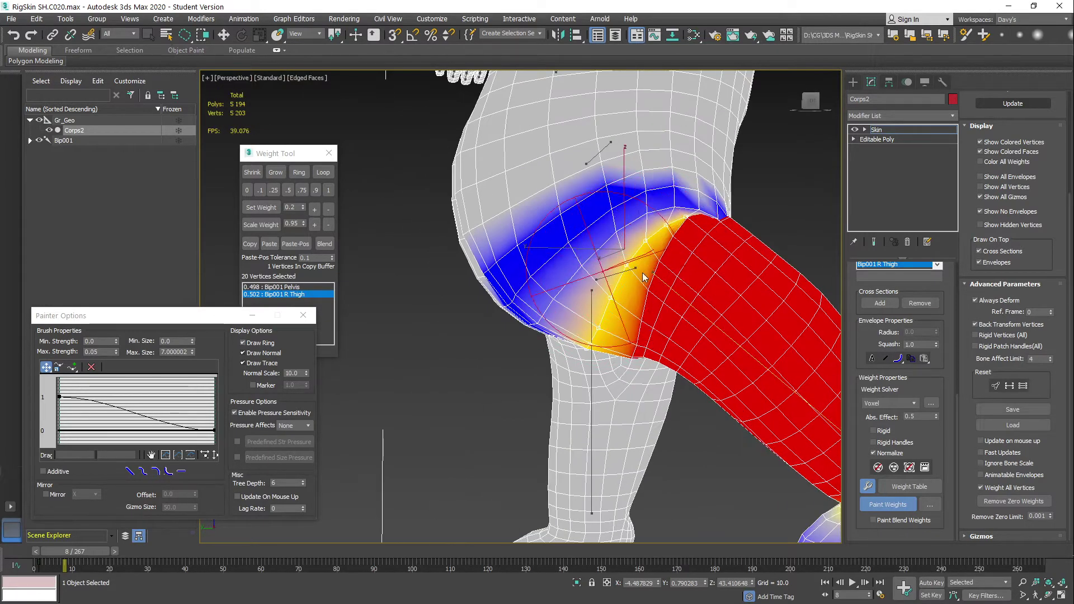
# At frame 8, continue painting Bip001 R Thigh weight from the outer hip around to the front hip crease
pyautogui.keyDown('alt'); pyautogui.moveTo(640, 274); pyautogui.dragTo(596, 283, button='middle'); pyautogui.keyUp('alt')
pyautogui.moveTo(628, 278); pyautogui.dragTo(678, 268)
pyautogui.keyDown('alt'); pyautogui.moveTo(682, 313); pyautogui.dragTo(599, 297, button='middle'); pyautogui.keyUp('alt')
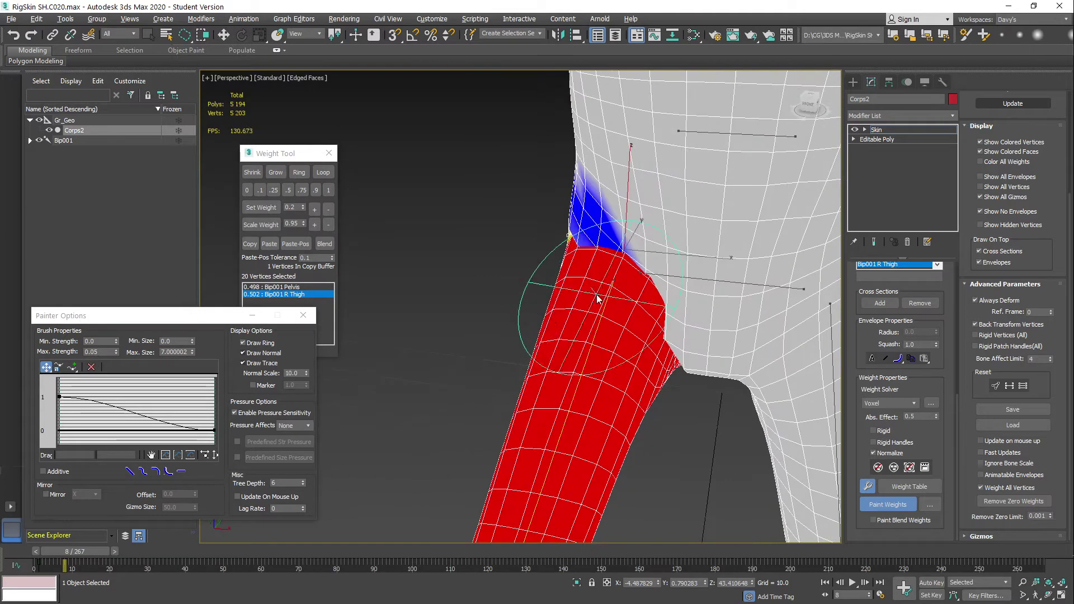
pyautogui.moveTo(599, 297); pyautogui.dragTo(585, 314)
pyautogui.keyDown('alt'); pyautogui.moveTo(608, 388); pyautogui.dragTo(576, 367, button='middle'); pyautogui.keyUp('alt')
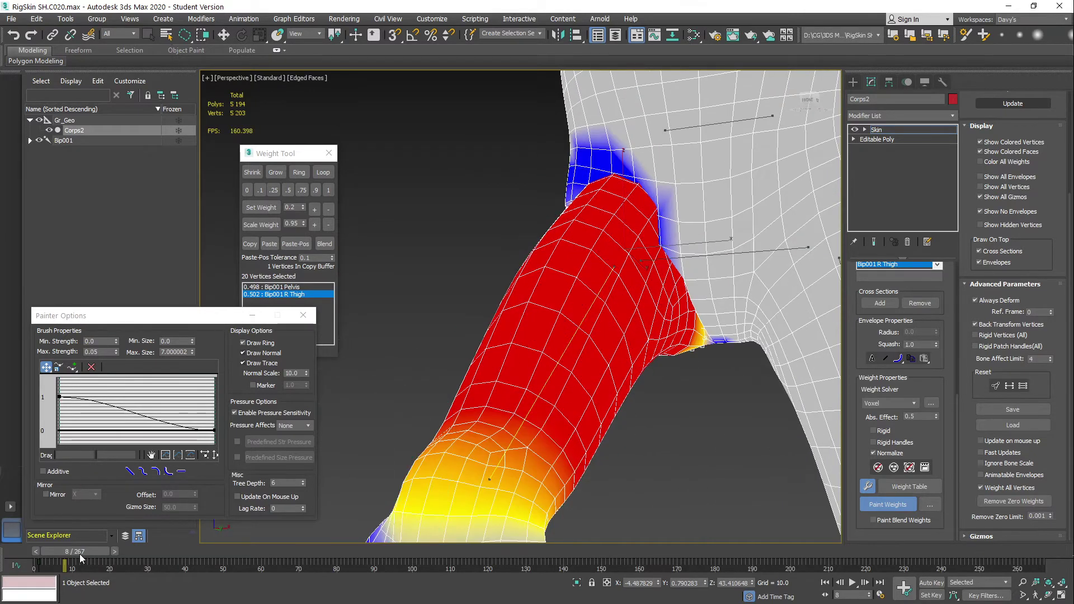
# At frame 0, reduce the brush size to about 2.3 and paint Bip001 R Thigh weight along the front hip crease down to the crotch
pyautogui.moveTo(80, 554); pyautogui.dragTo(53, 557)
pyautogui.keyDown('alt'); pyautogui.moveTo(576, 372); pyautogui.dragTo(607, 336, button='middle'); pyautogui.keyUp('alt')
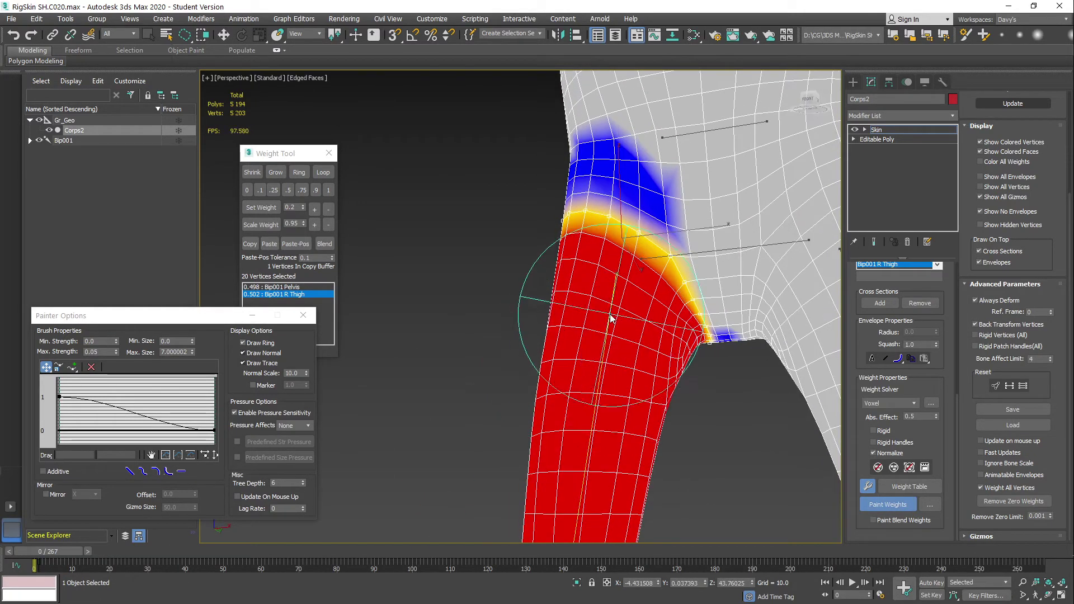
pyautogui.moveTo(611, 311)
pyautogui.mouseDown()
pyautogui.moveTo(616, 300)
pyautogui.moveTo(640, 351)
pyautogui.mouseUp()
pyautogui.keyDown('ctrl'); pyautogui.keyDown('shift'); pyautogui.moveTo(647, 286); pyautogui.dragTo(644, 330); pyautogui.keyUp('shift'); pyautogui.keyUp('ctrl')
pyautogui.moveTo(659, 214); pyautogui.dragTo(714, 358)
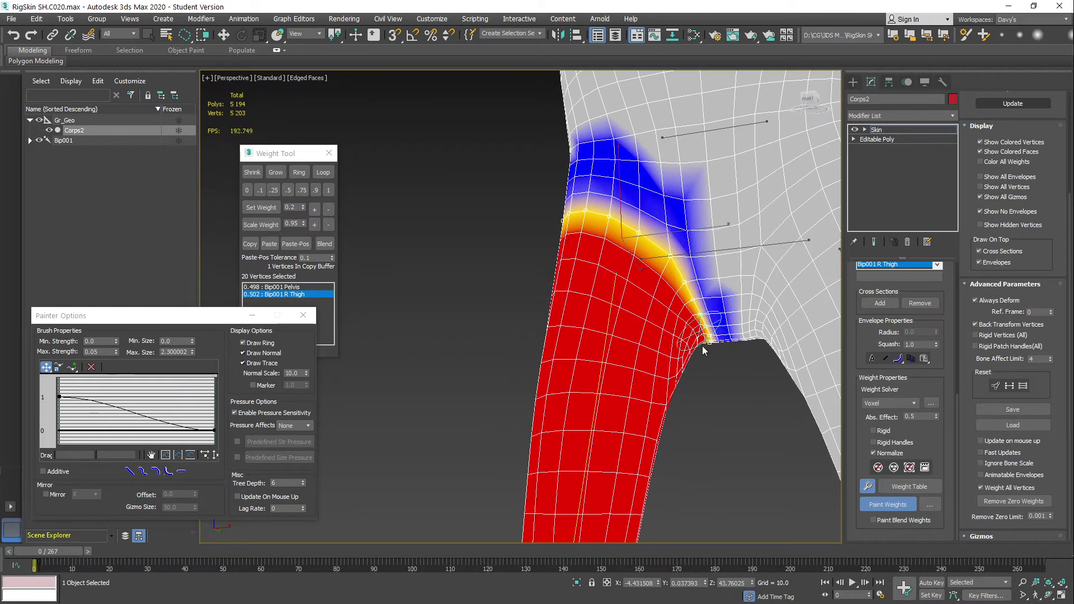
# Switch the active bone to Bip001 Pelvis and paint its weight onto the front of the upper right thigh
pyautogui.press('w')
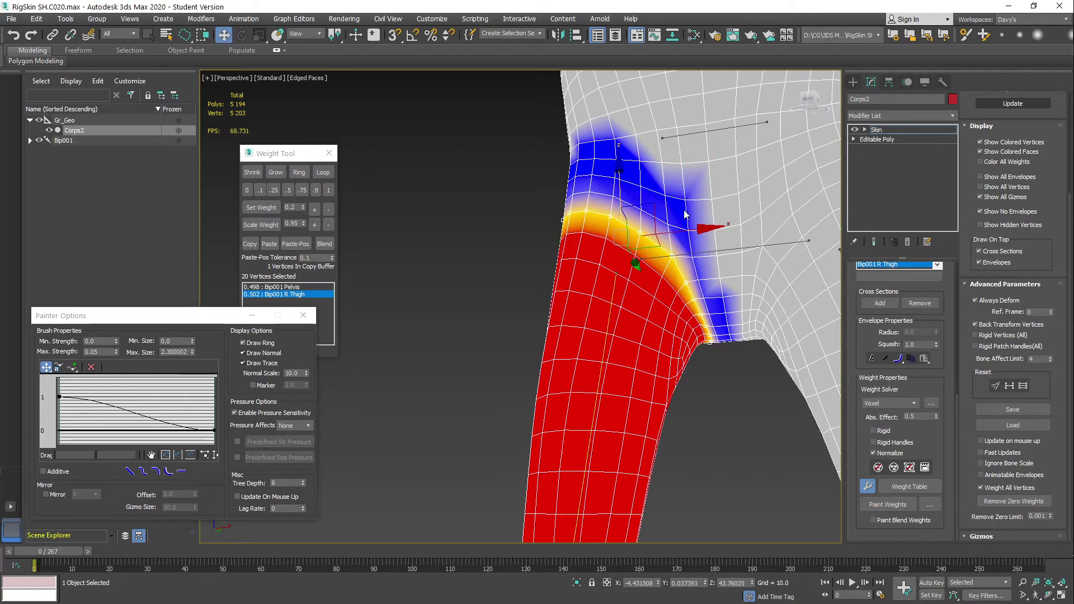
pyautogui.click(730, 251)
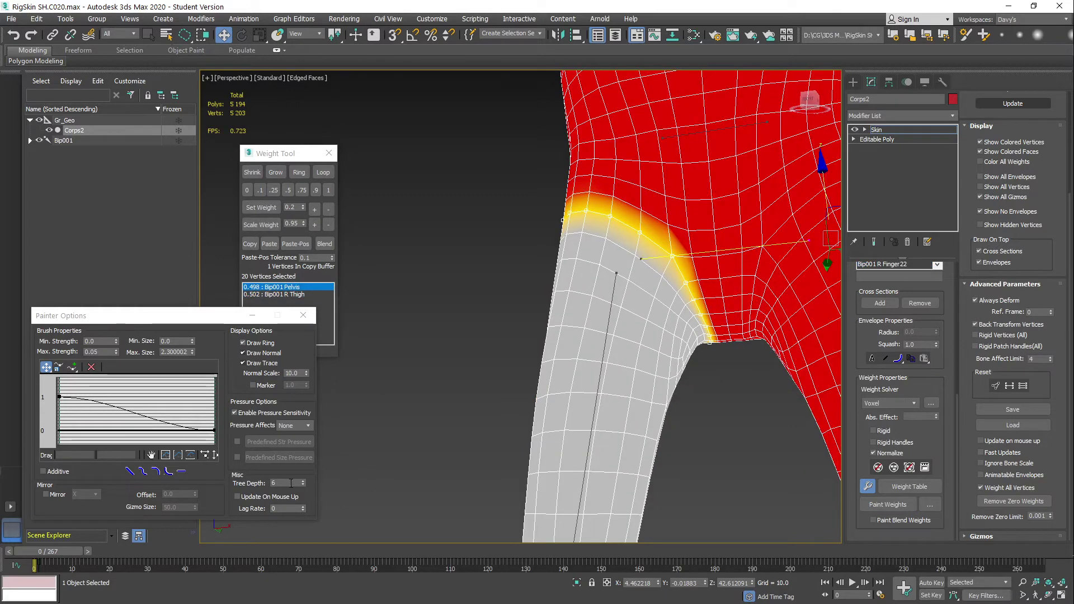
pyautogui.press('p')
pyautogui.keyDown('alt'); pyautogui.moveTo(610, 335); pyautogui.dragTo(647, 265, button='middle'); pyautogui.keyUp('alt')
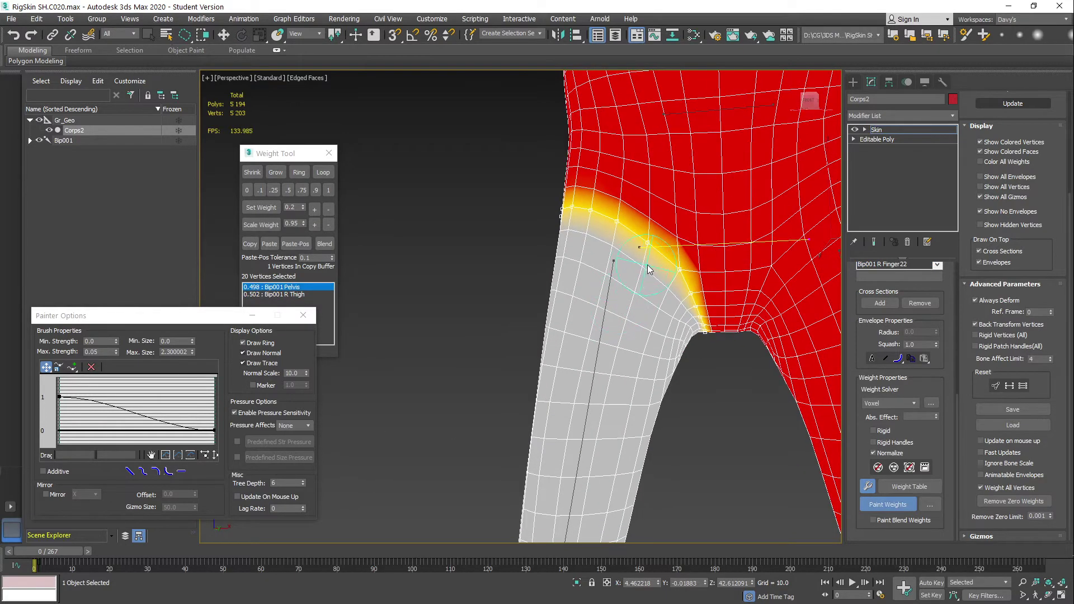
pyautogui.moveTo(641, 251)
pyautogui.mouseDown()
pyautogui.moveTo(632, 269)
pyautogui.moveTo(598, 240)
pyautogui.moveTo(678, 309)
pyautogui.moveTo(678, 327)
pyautogui.mouseUp()
# With a brush size of about 2.8, paint Bip001 Pelvis weight around the outer, back and inner sides of the upper right thigh
pyautogui.moveTo(678, 327)
pyautogui.keyDown('alt'); pyautogui.mouseDown(button='middle')
pyautogui.moveTo(743, 274)
pyautogui.moveTo(608, 289)
pyautogui.mouseUp(button='middle'); pyautogui.keyUp('alt')
pyautogui.scroll(-3, 731, 278)
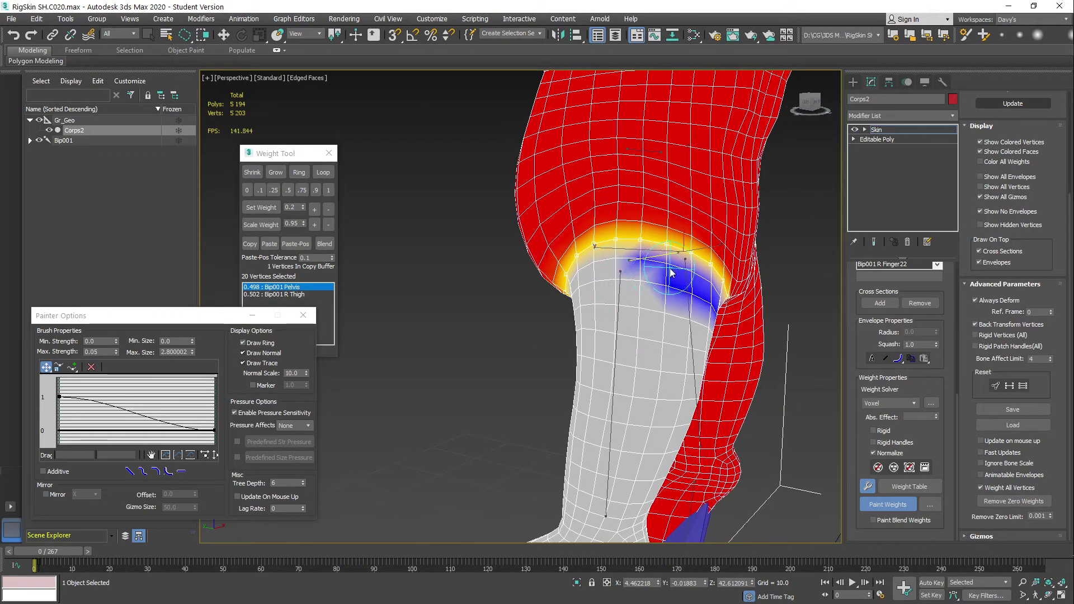
pyautogui.moveTo(671, 277); pyautogui.dragTo(580, 284)
pyautogui.moveTo(604, 279)
pyautogui.keyDown('alt'); pyautogui.mouseDown(button='middle')
pyautogui.moveTo(744, 295)
pyautogui.moveTo(615, 310)
pyautogui.moveTo(640, 313)
pyautogui.mouseUp(button='middle'); pyautogui.keyUp('alt')
pyautogui.moveTo(667, 284); pyautogui.dragTo(597, 320)
pyautogui.keyDown('alt'); pyautogui.moveTo(597, 336); pyautogui.dragTo(627, 353, button='middle'); pyautogui.keyUp('alt')
pyautogui.moveTo(671, 299); pyautogui.dragTo(596, 337)
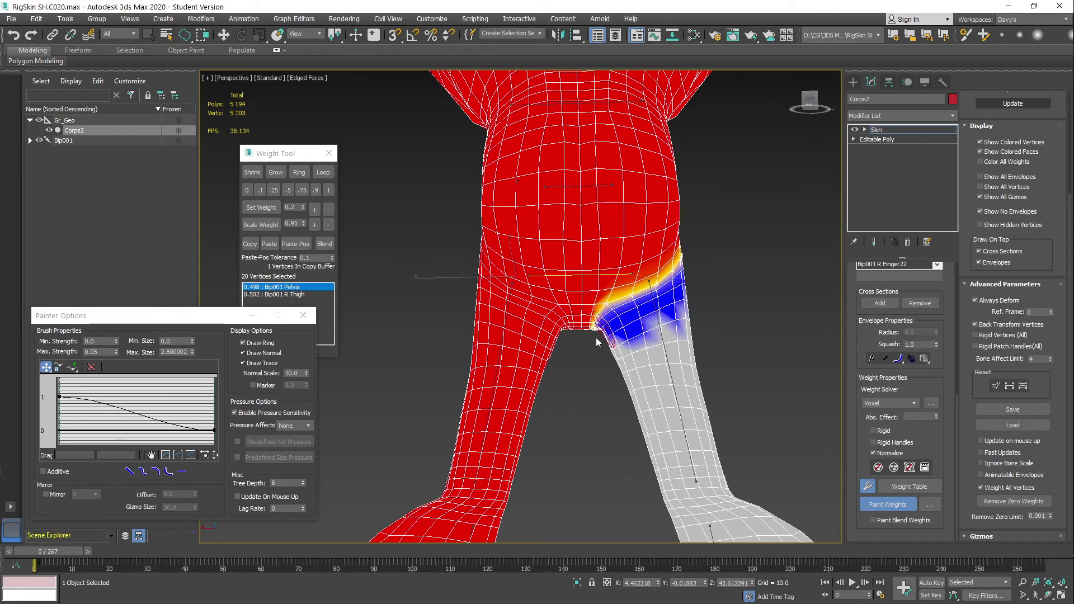
pyautogui.keyDown('alt'); pyautogui.moveTo(596, 337); pyautogui.dragTo(627, 333, button='middle'); pyautogui.keyUp('alt')
pyautogui.moveTo(626, 330)
pyautogui.mouseDown()
pyautogui.moveTo(589, 356)
pyautogui.moveTo(662, 335)
pyautogui.mouseUp()
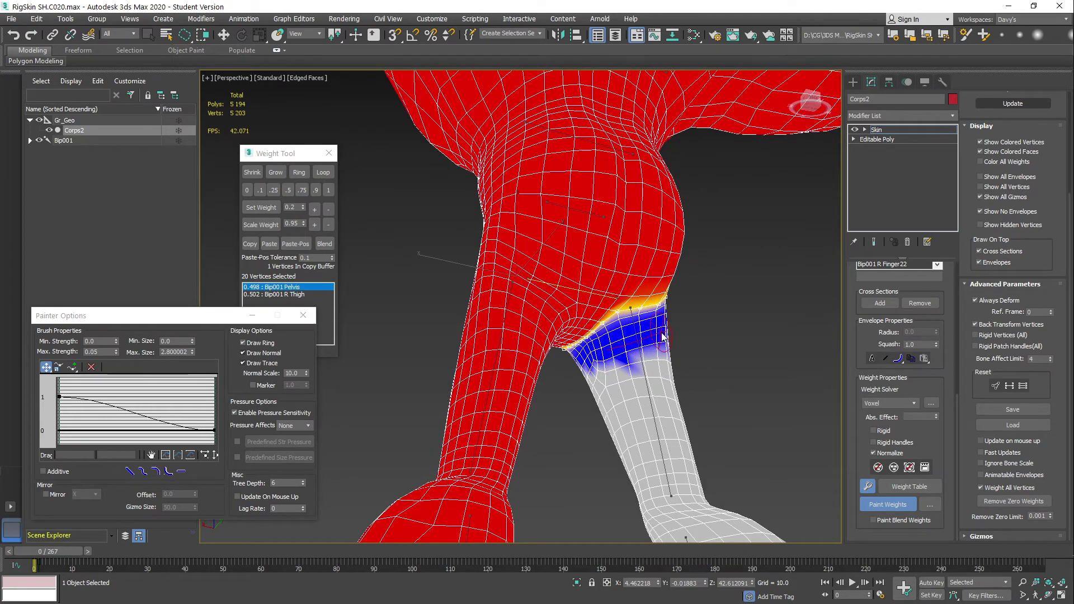
# Move the Weight Tool window aside and go to frame 35 to check the raised right leg's deformation
pyautogui.keyDown('alt'); pyautogui.moveTo(707, 328); pyautogui.dragTo(503, 269, button='middle'); pyautogui.keyUp('alt')
pyautogui.moveTo(266, 154); pyautogui.dragTo(243, 154)
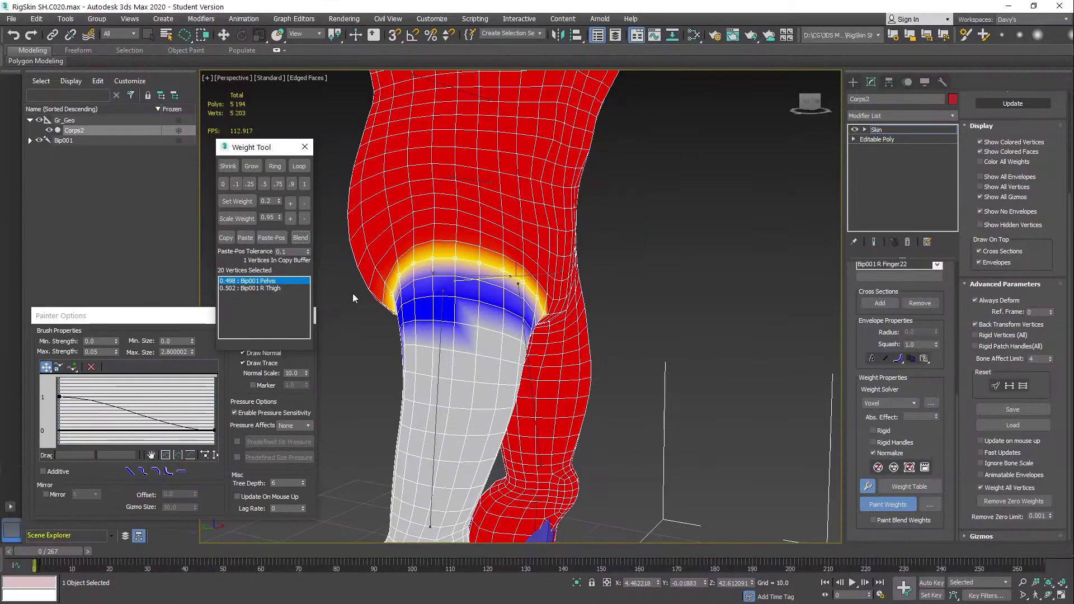
pyautogui.keyDown('alt'); pyautogui.moveTo(563, 281); pyautogui.dragTo(505, 320, button='middle'); pyautogui.keyUp('alt')
pyautogui.scroll(-3, 505, 321)
pyautogui.moveTo(62, 551)
pyautogui.mouseDown()
pyautogui.moveTo(121, 553)
pyautogui.moveTo(42, 559)
pyautogui.moveTo(191, 567)
pyautogui.mouseUp()
pyautogui.keyDown('alt'); pyautogui.moveTo(555, 338); pyautogui.dragTo(535, 305, button='middle'); pyautogui.keyUp('alt')
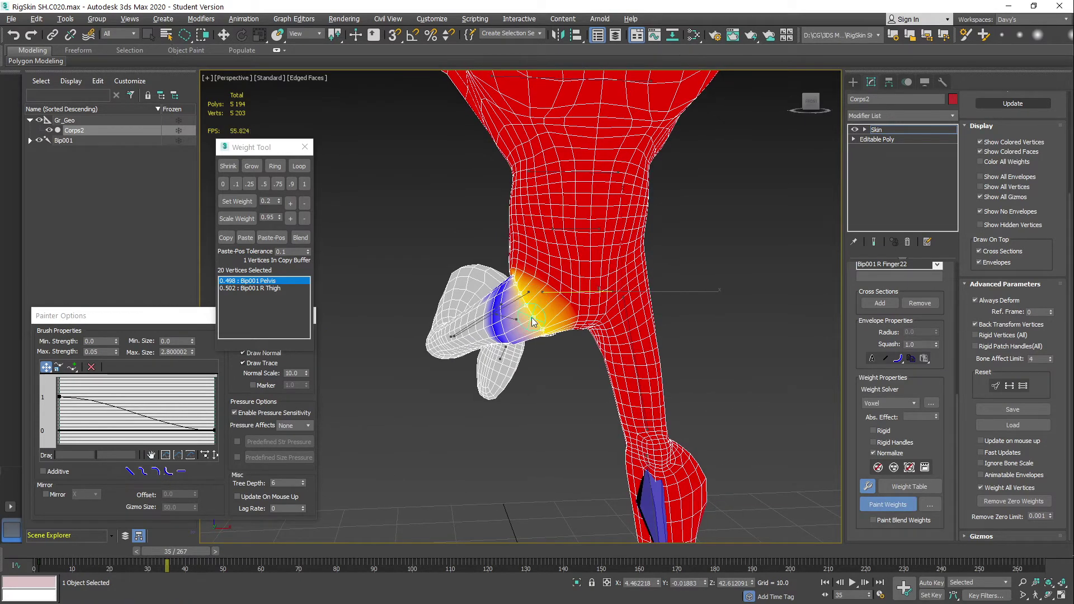
# At frame 35, paint more Bip001 Pelvis weight across the outer side and front of the raised right thigh
pyautogui.scroll(2, 535, 304)
pyautogui.press('w')
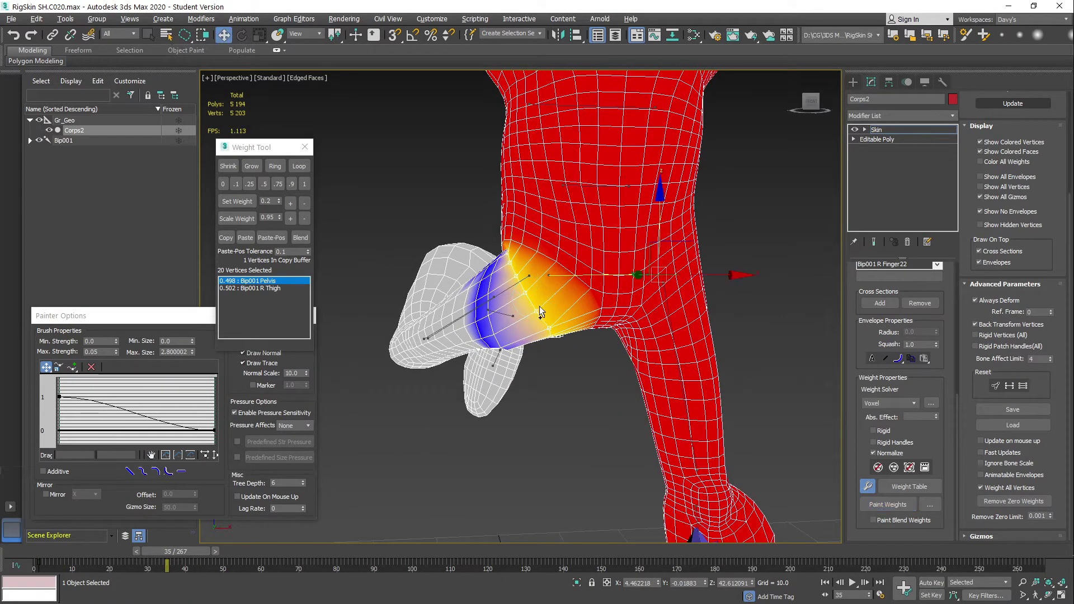
pyautogui.press('p')
pyautogui.moveTo(547, 321)
pyautogui.keyDown('alt'); pyautogui.mouseDown(button='middle')
pyautogui.moveTo(506, 317)
pyautogui.moveTo(596, 291)
pyautogui.mouseUp(button='middle'); pyautogui.keyUp('alt')
pyautogui.scroll(2, 505, 317)
pyautogui.moveTo(596, 291); pyautogui.dragTo(551, 302, button='middle')
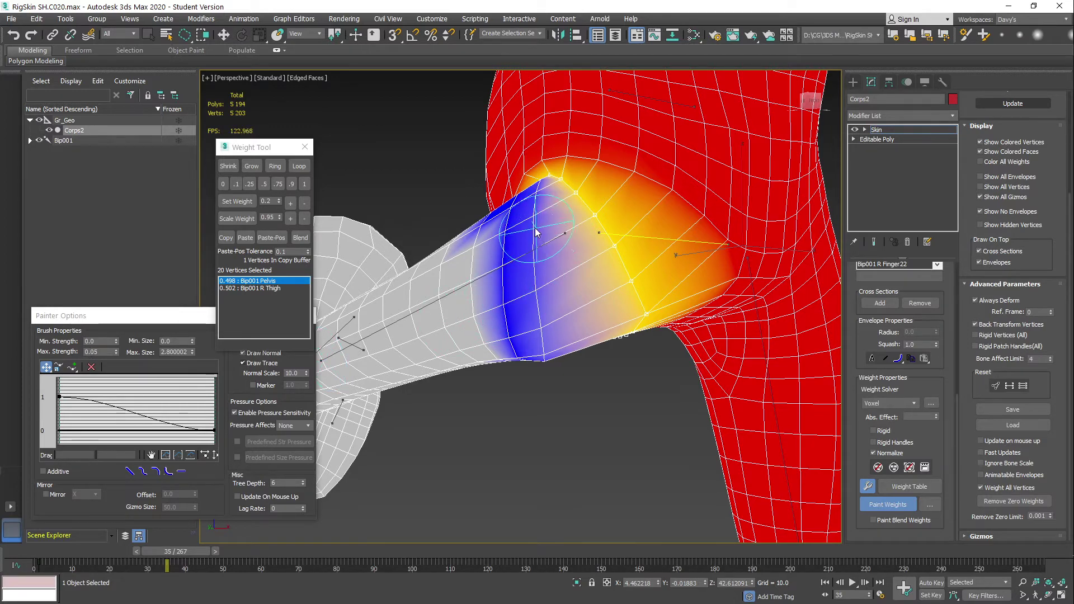
pyautogui.moveTo(533, 228)
pyautogui.mouseDown()
pyautogui.moveTo(534, 294)
pyautogui.moveTo(561, 343)
pyautogui.mouseUp()
pyautogui.keyDown('alt'); pyautogui.moveTo(561, 344); pyautogui.dragTo(575, 308, button='middle'); pyautogui.keyUp('alt')
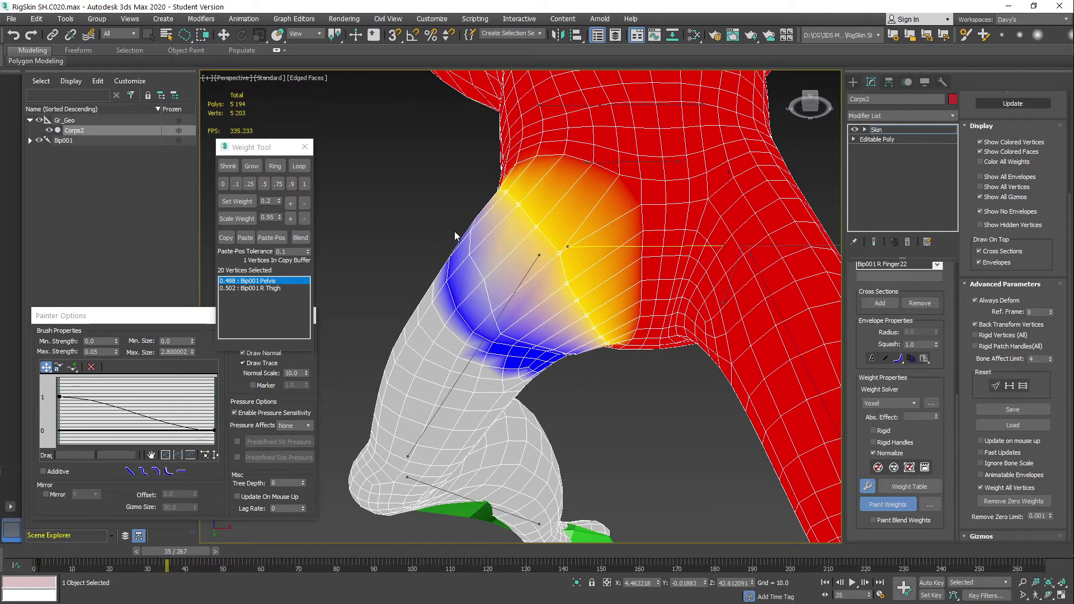
pyautogui.moveTo(486, 283)
pyautogui.mouseDown()
pyautogui.moveTo(524, 328)
pyautogui.moveTo(510, 311)
pyautogui.moveTo(570, 346)
pyautogui.mouseUp()
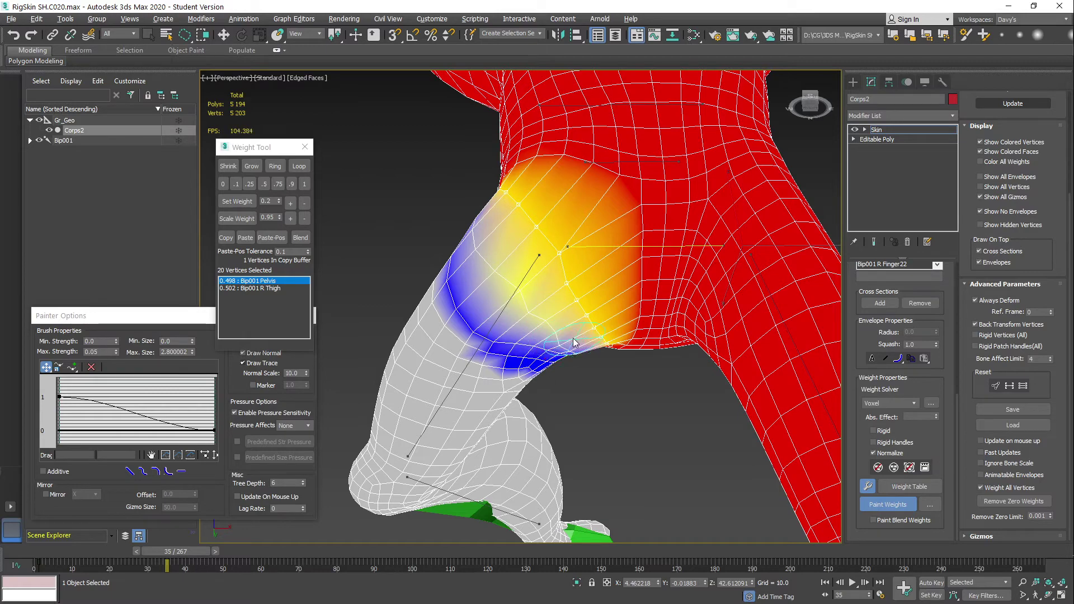
pyautogui.moveTo(573, 343)
pyautogui.keyDown('alt'); pyautogui.mouseDown(button='middle')
pyautogui.moveTo(550, 296)
pyautogui.moveTo(567, 334)
pyautogui.mouseUp(button='middle'); pyautogui.keyUp('alt')
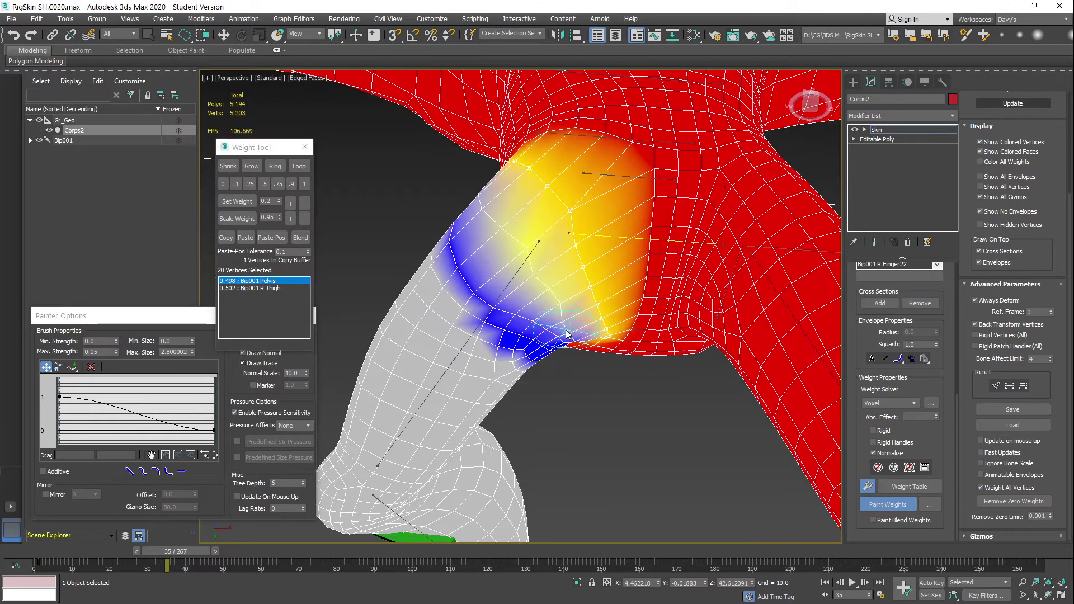
# Enlarge the brush to about 3.9 and smooth the Bip001 Pelvis falloff across the outer side and front of the upper thigh
pyautogui.moveTo(530, 250)
pyautogui.mouseDown()
pyautogui.moveTo(534, 274)
pyautogui.moveTo(524, 271)
pyautogui.mouseUp()
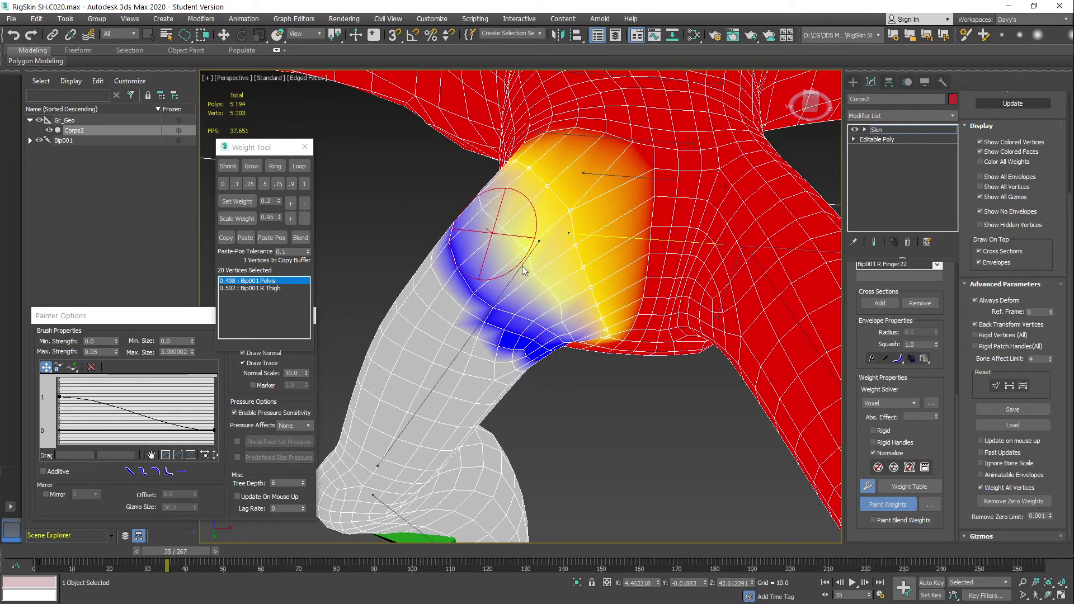
pyautogui.moveTo(498, 223)
pyautogui.keyDown('alt'); pyautogui.mouseDown(button='middle')
pyautogui.moveTo(619, 286)
pyautogui.moveTo(610, 305)
pyautogui.moveTo(626, 323)
pyautogui.mouseUp(button='middle'); pyautogui.keyUp('alt')
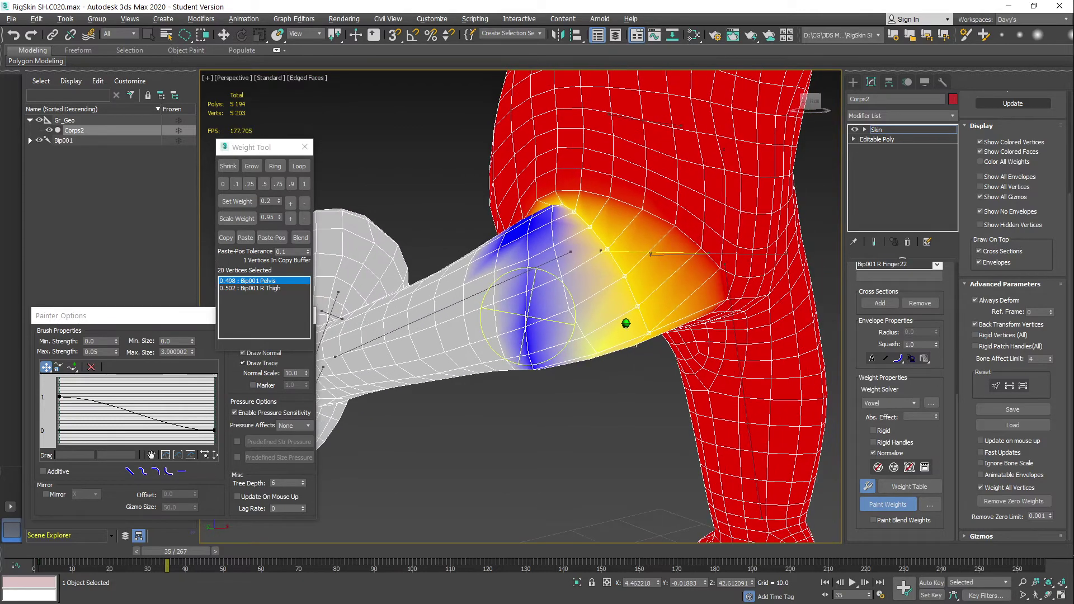
pyautogui.moveTo(530, 302)
pyautogui.mouseDown()
pyautogui.moveTo(579, 318)
pyautogui.moveTo(536, 311)
pyautogui.mouseUp()
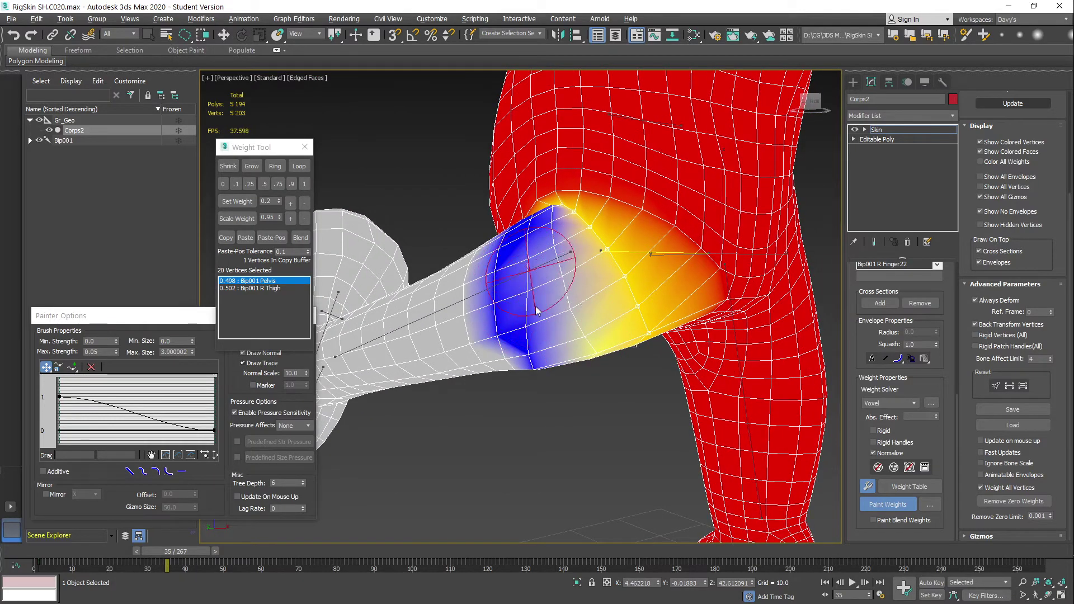
pyautogui.keyDown('alt'); pyautogui.moveTo(605, 374); pyautogui.dragTo(548, 327, button='middle'); pyautogui.keyUp('alt')
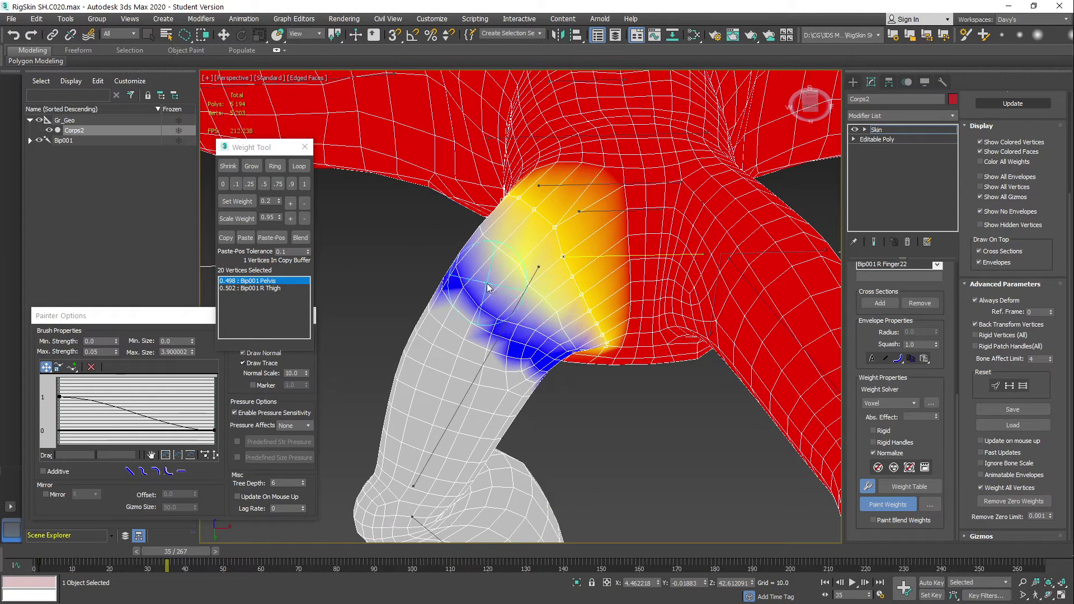
pyautogui.moveTo(487, 286)
pyautogui.mouseDown()
pyautogui.moveTo(479, 291)
pyautogui.moveTo(530, 302)
pyautogui.moveTo(571, 353)
pyautogui.mouseUp()
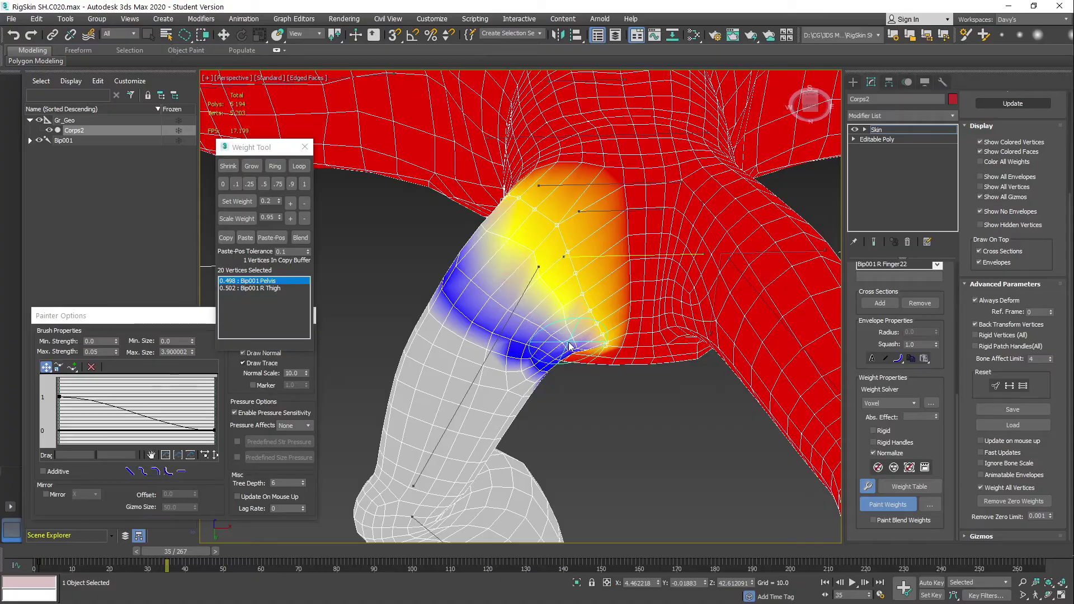
# Paint Bip001 Pelvis weight across the back of the right thigh and the area beneath the buttock
pyautogui.moveTo(570, 353)
pyautogui.keyDown('alt'); pyautogui.mouseDown(button='middle')
pyautogui.moveTo(504, 305)
pyautogui.moveTo(603, 320)
pyautogui.mouseUp(button='middle'); pyautogui.keyUp('alt')
pyautogui.moveTo(603, 320)
pyautogui.mouseDown(button='middle')
pyautogui.moveTo(695, 392)
pyautogui.moveTo(664, 348)
pyautogui.moveTo(645, 367)
pyautogui.moveTo(589, 377)
pyautogui.moveTo(759, 288)
pyautogui.moveTo(697, 314)
pyautogui.moveTo(695, 355)
pyautogui.moveTo(683, 336)
pyautogui.moveTo(641, 320)
pyautogui.mouseUp(button='middle')
pyautogui.scroll(-3, 645, 366)
pyautogui.scroll(3, 696, 355)
pyautogui.moveTo(641, 319); pyautogui.dragTo(640, 349)
pyautogui.keyDown('alt'); pyautogui.moveTo(640, 364); pyautogui.dragTo(650, 332, button='middle'); pyautogui.keyUp('alt')
pyautogui.moveTo(663, 279)
pyautogui.mouseDown()
pyautogui.moveTo(658, 374)
pyautogui.moveTo(698, 284)
pyautogui.mouseUp()
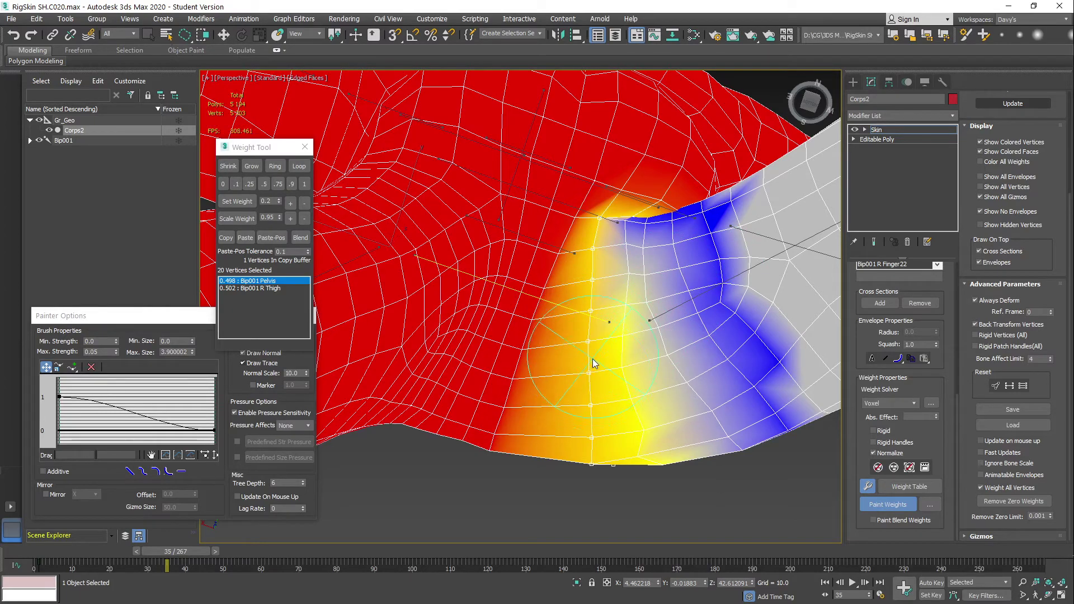
pyautogui.moveTo(586, 426)
pyautogui.keyDown('alt'); pyautogui.mouseDown(button='middle')
pyautogui.moveTo(577, 354)
pyautogui.moveTo(684, 297)
pyautogui.mouseUp(button='middle'); pyautogui.keyUp('alt')
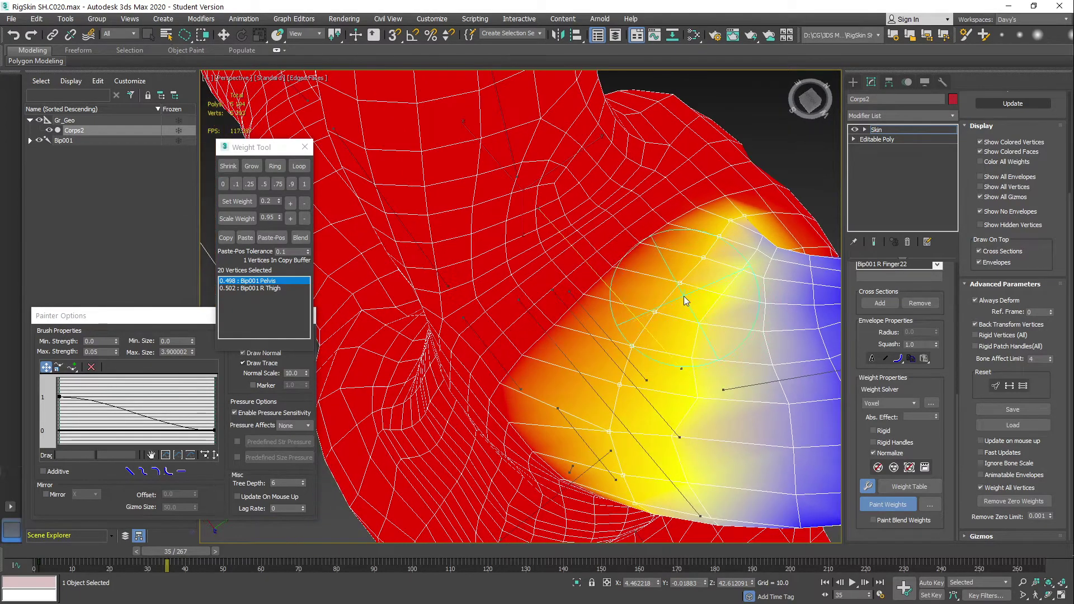
# Paint further Bip001 Pelvis weight over the front of the raised right thigh, evening the transition below the vertex ring
pyautogui.moveTo(552, 318)
pyautogui.keyDown('alt'); pyautogui.mouseDown(button='middle')
pyautogui.moveTo(652, 299)
pyautogui.moveTo(576, 270)
pyautogui.moveTo(467, 264)
pyautogui.moveTo(719, 232)
pyautogui.moveTo(532, 242)
pyautogui.moveTo(538, 267)
pyautogui.mouseUp(button='middle'); pyautogui.keyUp('alt')
pyautogui.moveTo(451, 250)
pyautogui.mouseDown()
pyautogui.moveTo(486, 261)
pyautogui.moveTo(528, 300)
pyautogui.moveTo(516, 289)
pyautogui.mouseUp()
pyautogui.moveTo(516, 289)
pyautogui.keyDown('alt'); pyautogui.mouseDown(button='middle')
pyautogui.moveTo(539, 282)
pyautogui.moveTo(537, 292)
pyautogui.moveTo(529, 280)
pyautogui.mouseUp(button='middle'); pyautogui.keyUp('alt')
pyautogui.moveTo(529, 280)
pyautogui.mouseDown()
pyautogui.moveTo(542, 262)
pyautogui.moveTo(523, 342)
pyautogui.mouseUp()
pyautogui.keyDown('alt'); pyautogui.moveTo(541, 357); pyautogui.dragTo(541, 302, button='middle'); pyautogui.keyUp('alt')
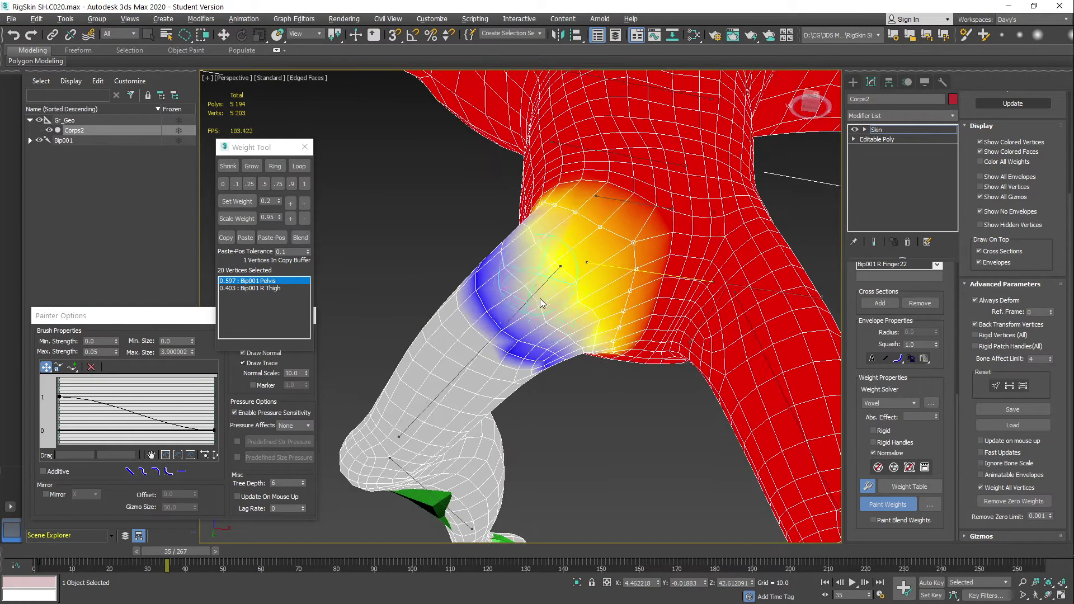
pyautogui.moveTo(490, 299); pyautogui.dragTo(530, 347)
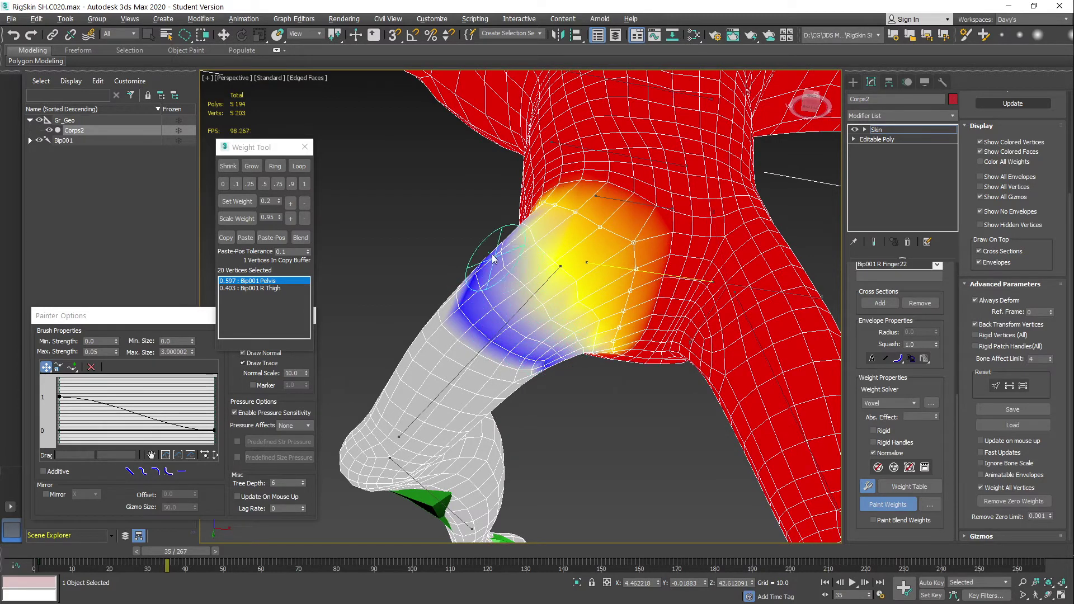
# At frame 20, paint Bip001 Pelvis weight along the underside of the bent right thigh near the buttock
pyautogui.keyDown('alt'); pyautogui.moveTo(493, 258); pyautogui.dragTo(609, 349, button='middle'); pyautogui.keyUp('alt')
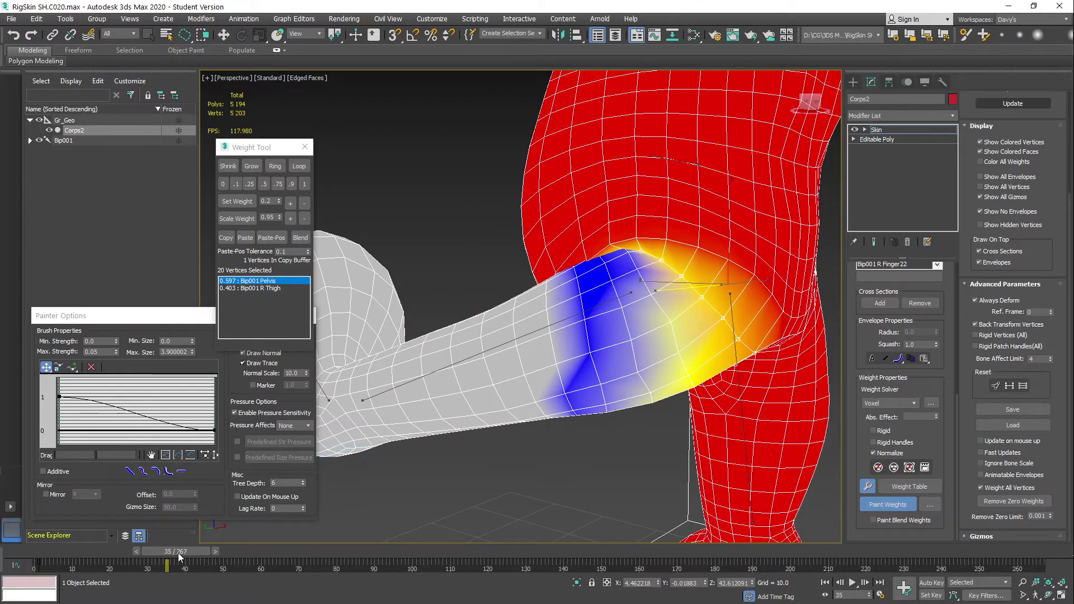
pyautogui.moveTo(179, 556); pyautogui.dragTo(118, 555)
pyautogui.moveTo(469, 394)
pyautogui.keyDown('alt'); pyautogui.mouseDown(button='middle')
pyautogui.moveTo(636, 351)
pyautogui.moveTo(448, 396)
pyautogui.moveTo(527, 371)
pyautogui.moveTo(464, 361)
pyautogui.moveTo(478, 348)
pyautogui.moveTo(456, 307)
pyautogui.moveTo(511, 326)
pyautogui.moveTo(492, 306)
pyautogui.moveTo(459, 341)
pyautogui.moveTo(420, 354)
pyautogui.moveTo(510, 353)
pyautogui.moveTo(532, 367)
pyautogui.moveTo(532, 384)
pyautogui.mouseUp(button='middle'); pyautogui.keyUp('alt')
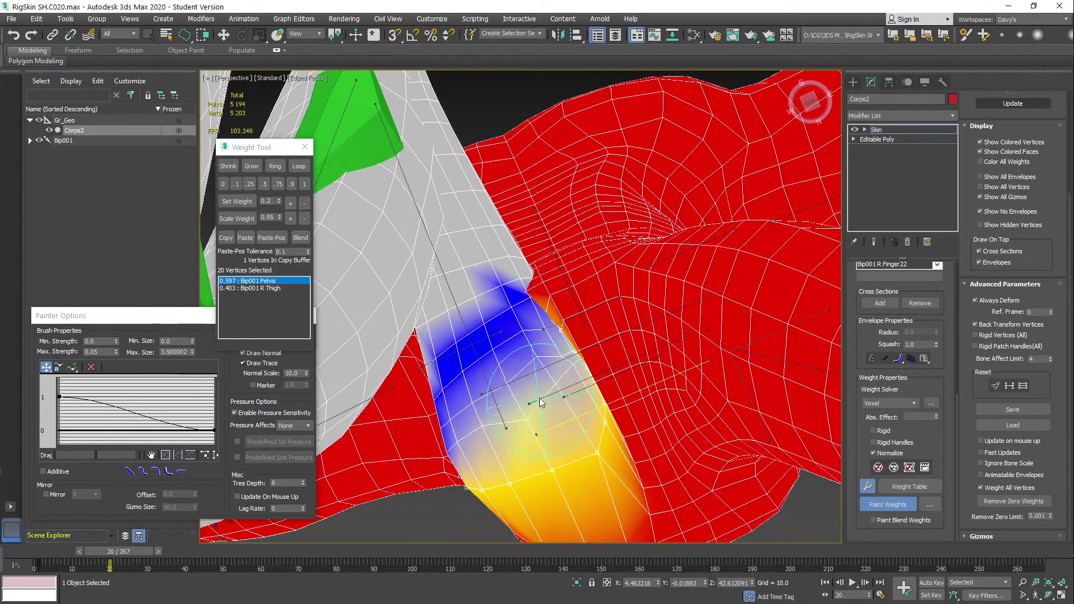
pyautogui.moveTo(540, 400); pyautogui.dragTo(478, 352)
pyautogui.moveTo(485, 358)
pyautogui.keyDown('alt'); pyautogui.mouseDown(button='middle')
pyautogui.moveTo(611, 402)
pyautogui.moveTo(585, 435)
pyautogui.mouseUp(button='middle'); pyautogui.keyUp('alt')
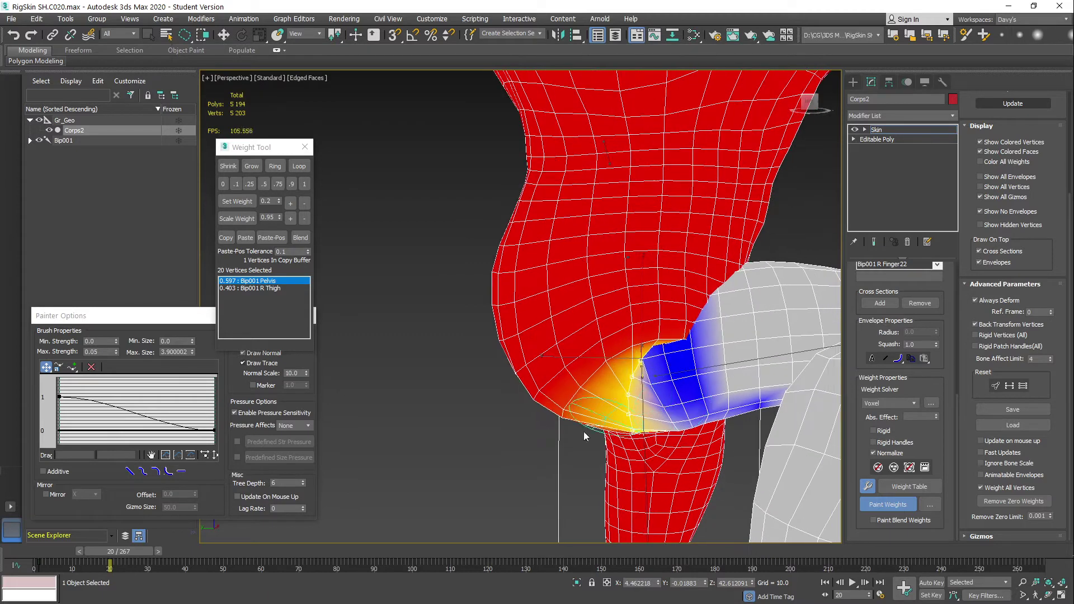
# At frame 5, paint Bip001 Pelvis weight over the outer side and front of the upper right thigh to even the falloff
pyautogui.moveTo(131, 552); pyautogui.dragTo(79, 552)
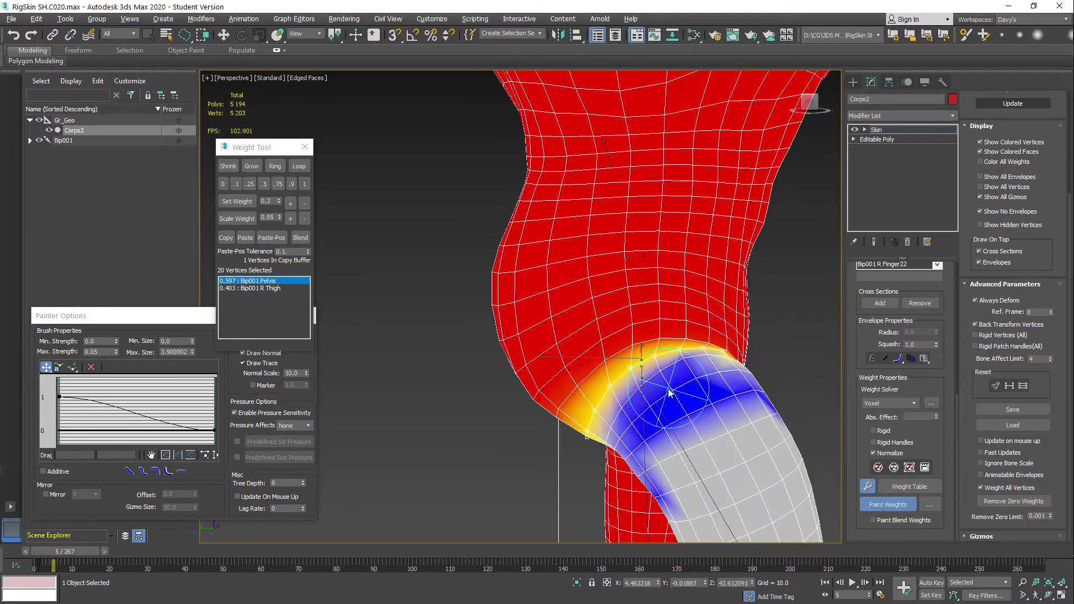
pyautogui.keyDown('alt'); pyautogui.moveTo(668, 393); pyautogui.dragTo(635, 390, button='middle'); pyautogui.keyUp('alt')
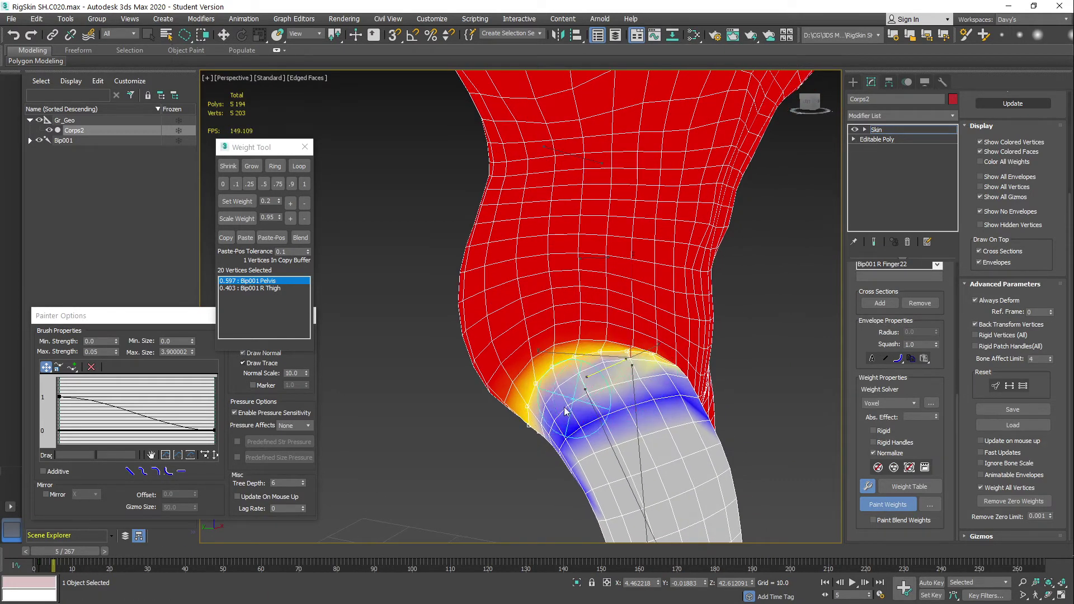
pyautogui.moveTo(565, 412); pyautogui.dragTo(612, 432)
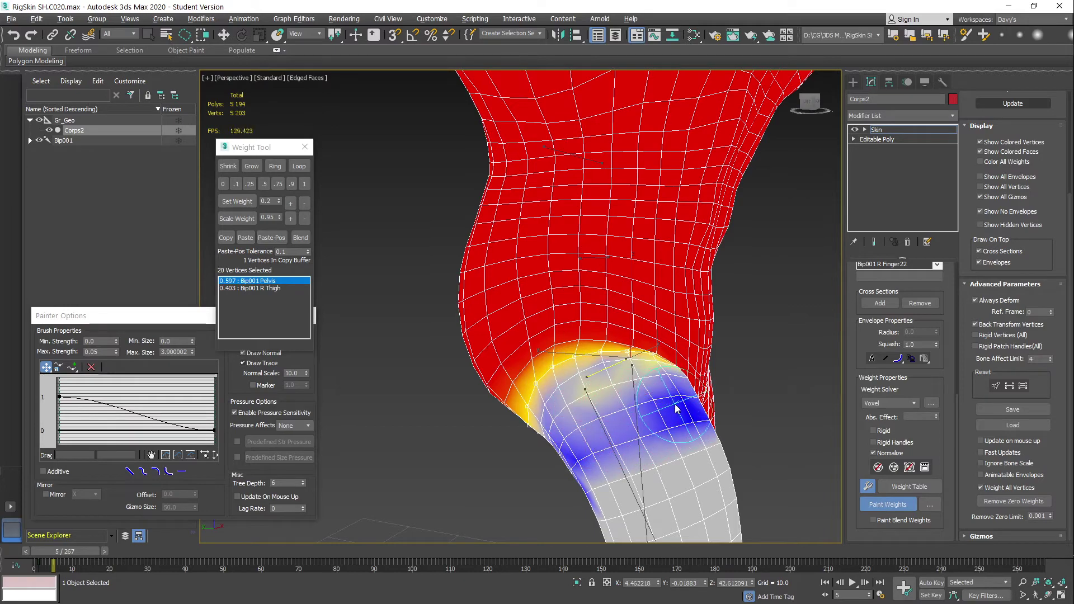
pyautogui.keyDown('alt'); pyautogui.moveTo(676, 408); pyautogui.dragTo(601, 414, button='middle'); pyautogui.keyUp('alt')
pyautogui.moveTo(470, 385); pyautogui.dragTo(492, 397)
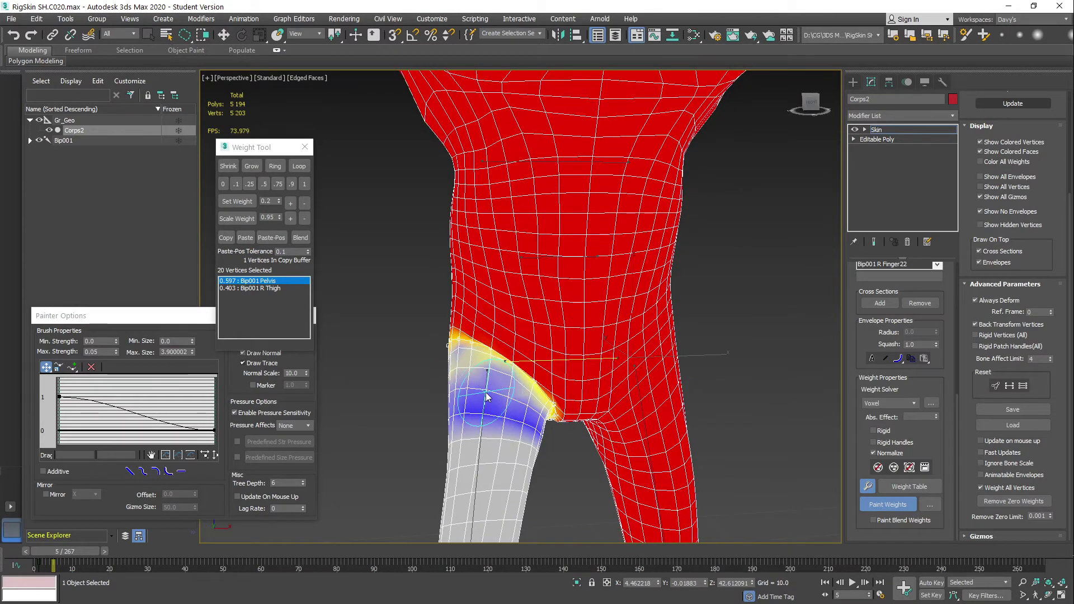
# Set the brush's maximum strength to 0.3 and paint over the upper right thigh's front to smooth the Bip001 Pelvis falloff at frame 5
pyautogui.keyDown('alt'); pyautogui.moveTo(482, 396); pyautogui.dragTo(588, 364, button='middle'); pyautogui.keyUp('alt')
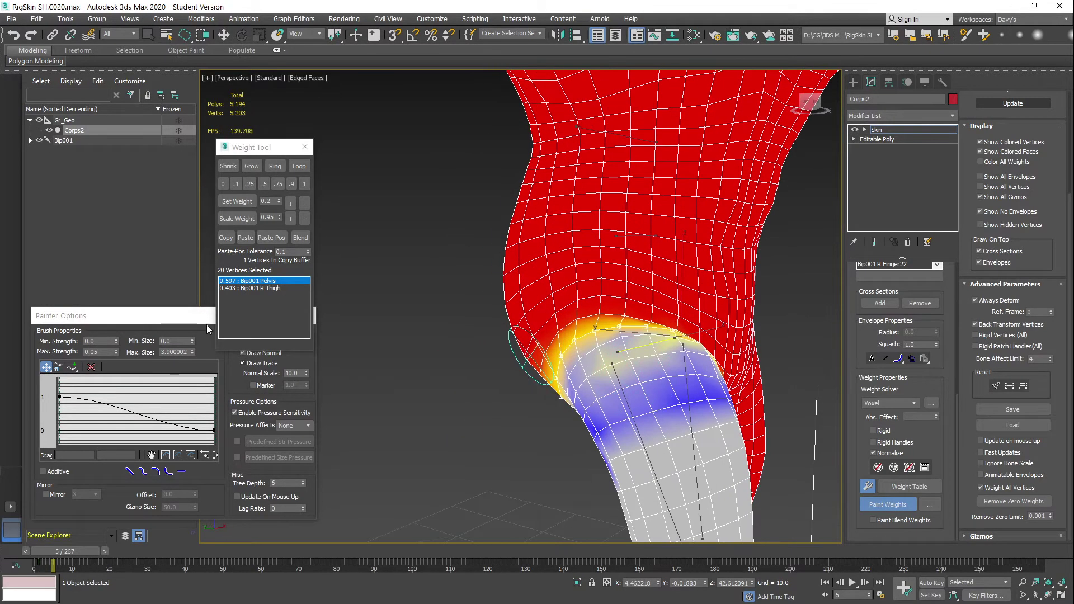
pyautogui.click(94, 351)
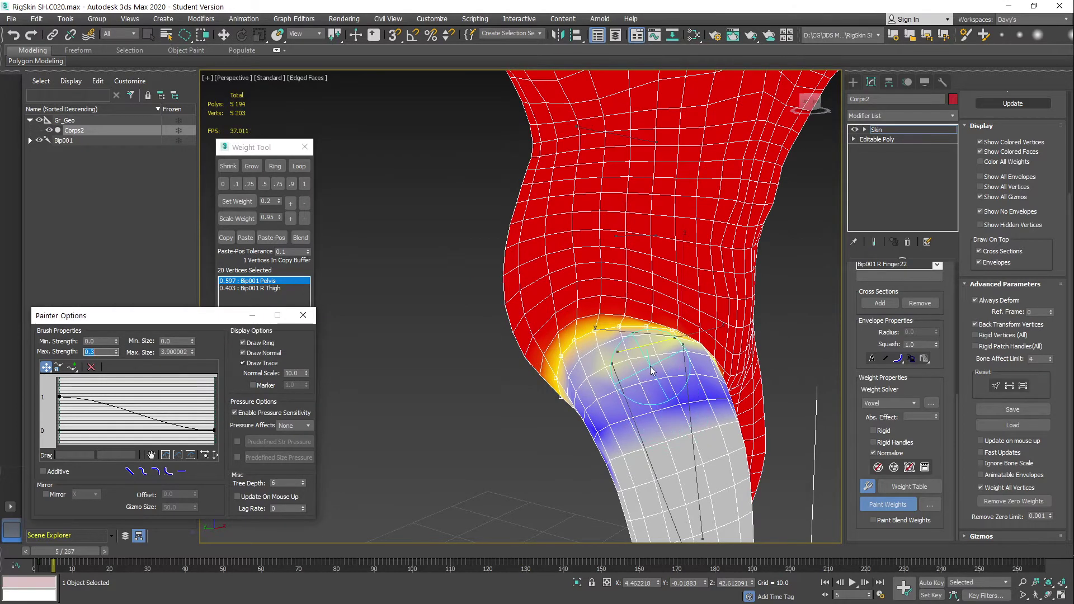
pyautogui.moveTo(650, 370); pyautogui.dragTo(627, 352)
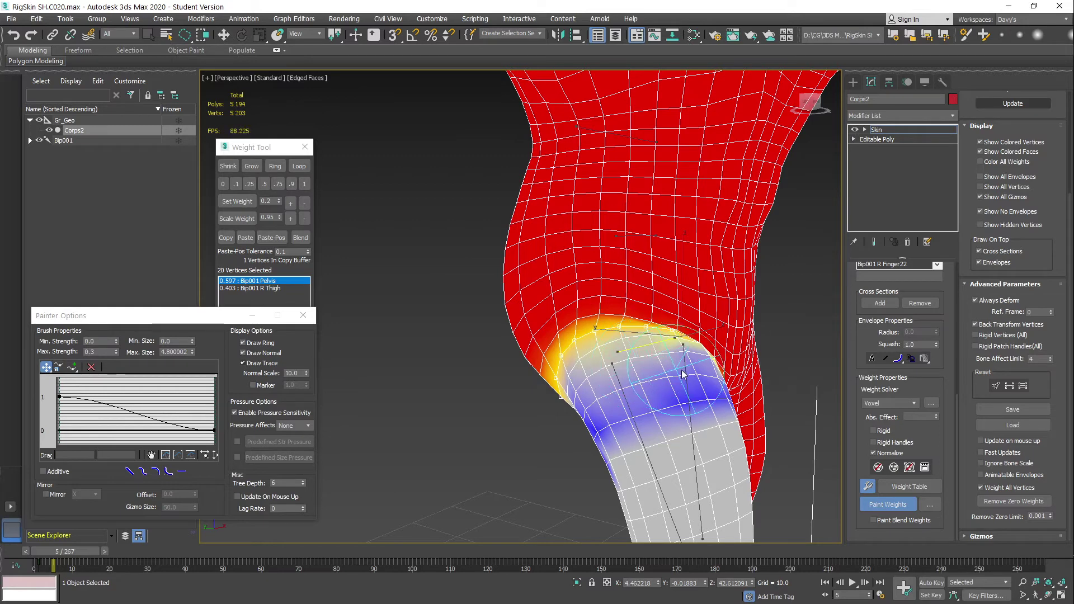
pyautogui.keyDown('alt'); pyautogui.moveTo(680, 374); pyautogui.dragTo(593, 364, button='middle'); pyautogui.keyUp('alt')
pyautogui.moveTo(544, 361); pyautogui.dragTo(521, 372)
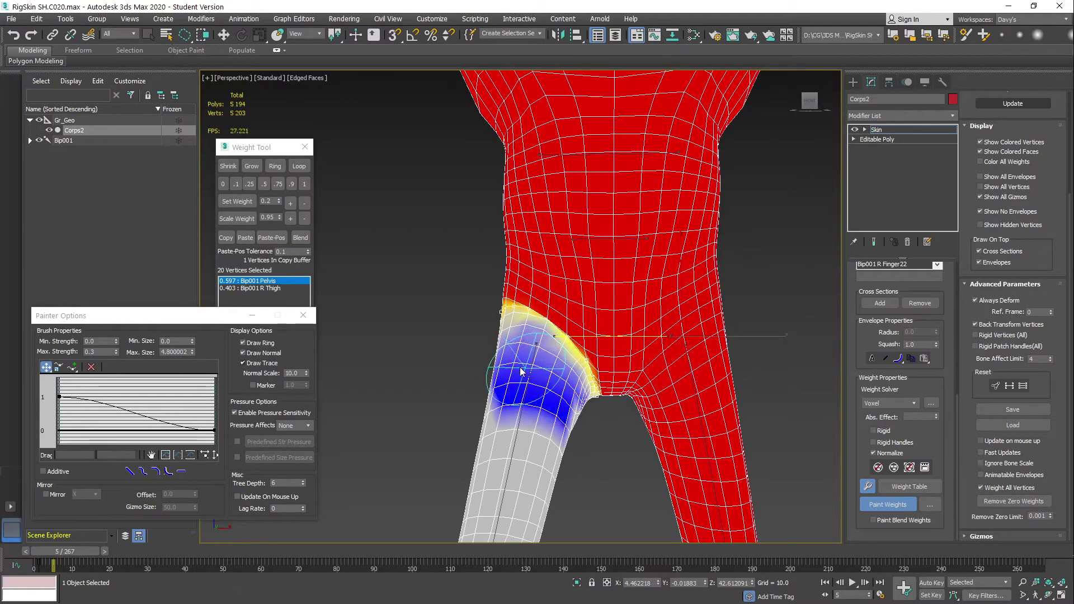
# Paint around the outer side and back of the right thigh up to the buttock to soften the Bip001 Pelvis transition
pyautogui.keyDown('alt'); pyautogui.moveTo(520, 372); pyautogui.dragTo(642, 374, button='middle'); pyautogui.keyUp('alt')
pyautogui.moveTo(706, 428); pyautogui.dragTo(747, 409)
pyautogui.moveTo(706, 352)
pyautogui.mouseDown()
pyautogui.moveTo(676, 337)
pyautogui.moveTo(618, 352)
pyautogui.mouseUp()
pyautogui.moveTo(621, 358)
pyautogui.keyDown('alt'); pyautogui.mouseDown(button='middle')
pyautogui.moveTo(707, 353)
pyautogui.moveTo(624, 320)
pyautogui.mouseUp(button='middle'); pyautogui.keyUp('alt')
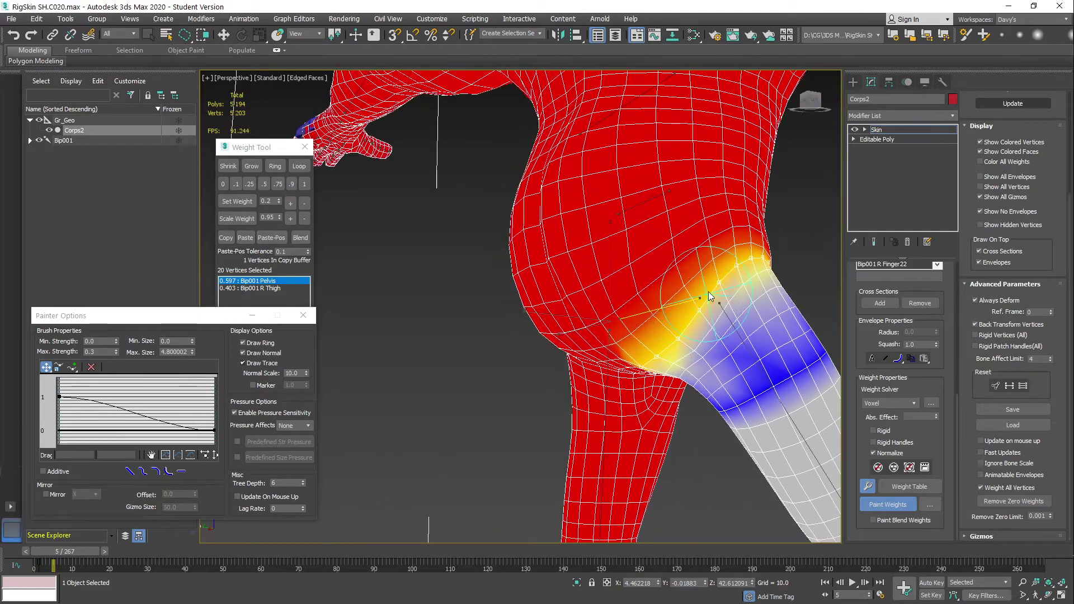
pyautogui.moveTo(706, 295); pyautogui.dragTo(649, 347)
pyautogui.keyDown('alt'); pyautogui.moveTo(649, 351); pyautogui.dragTo(696, 295, button='middle'); pyautogui.keyUp('alt')
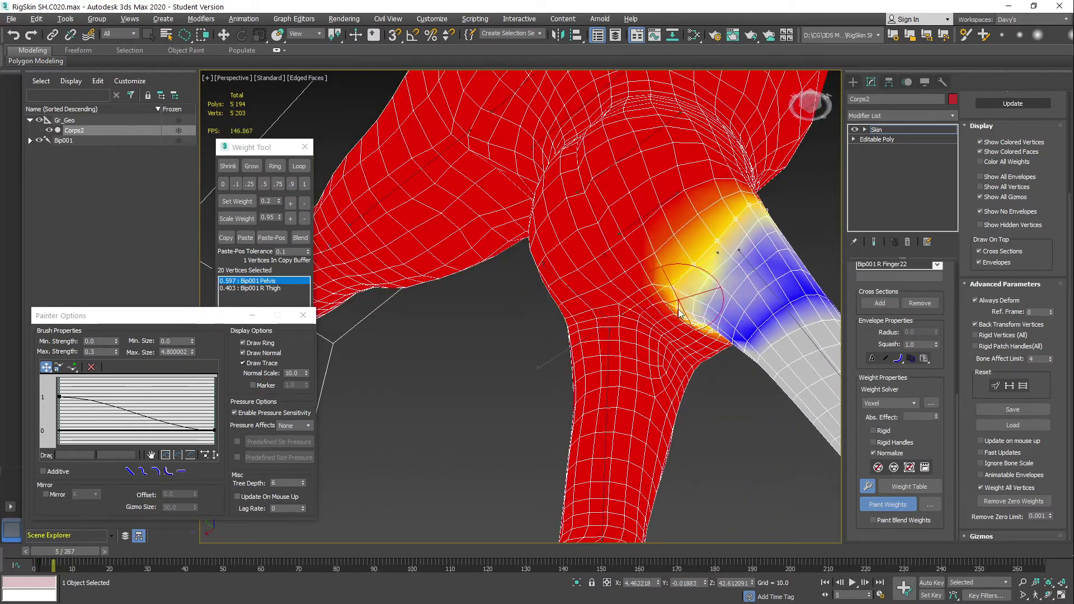
# At frame 28, paint over the outer hip and front of the right thigh to even the Bip001 Pelvis weights
pyautogui.keyDown('alt'); pyautogui.moveTo(679, 330); pyautogui.dragTo(551, 314, button='middle'); pyautogui.keyUp('alt')
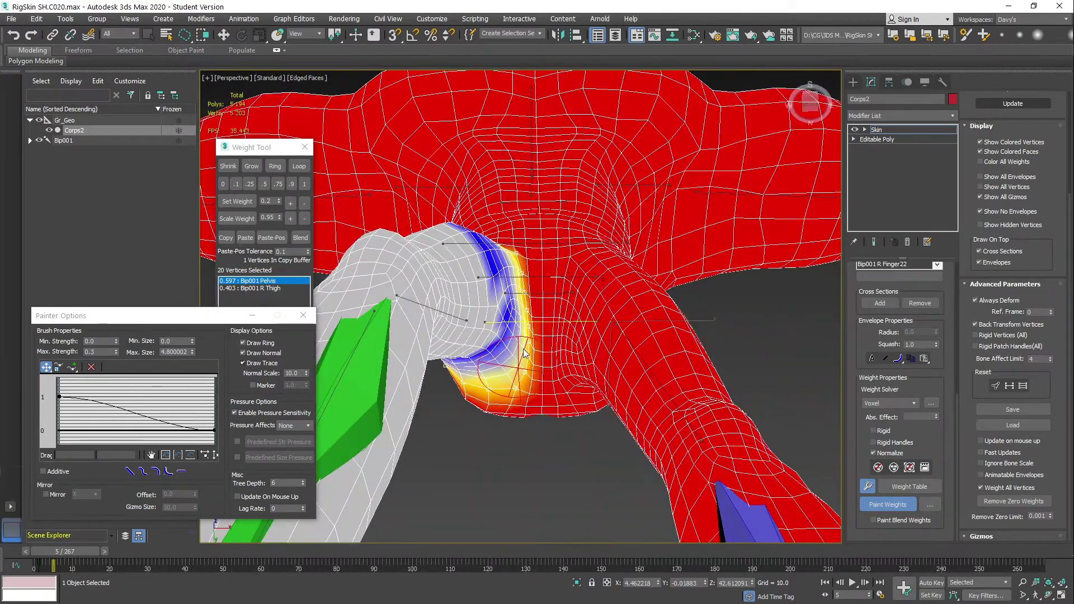
pyautogui.moveTo(85, 548); pyautogui.dragTo(159, 555)
pyautogui.keyDown('alt'); pyautogui.moveTo(420, 288); pyautogui.dragTo(419, 316, button='middle'); pyautogui.keyUp('alt')
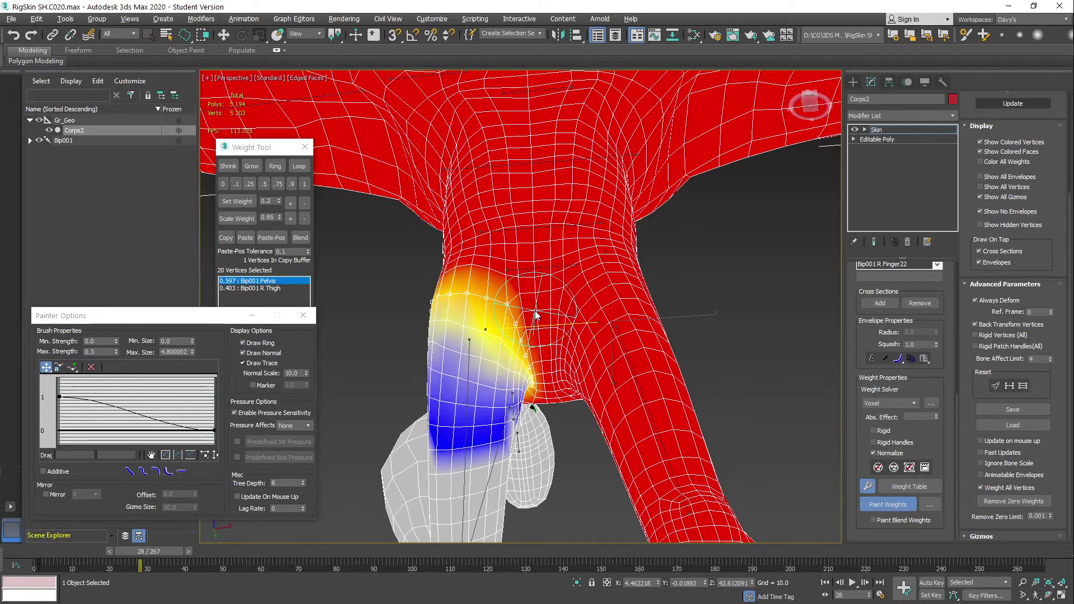
pyautogui.scroll(3, 487, 327)
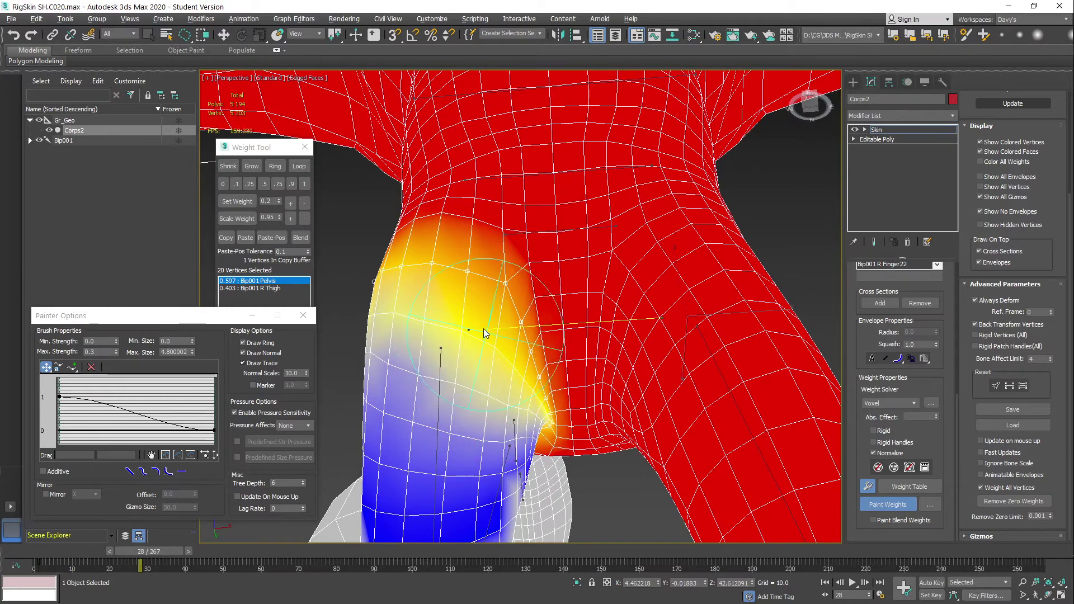
pyautogui.keyDown('alt'); pyautogui.moveTo(487, 333); pyautogui.dragTo(535, 311, button='middle'); pyautogui.keyUp('alt')
pyautogui.scroll(-3, 497, 307)
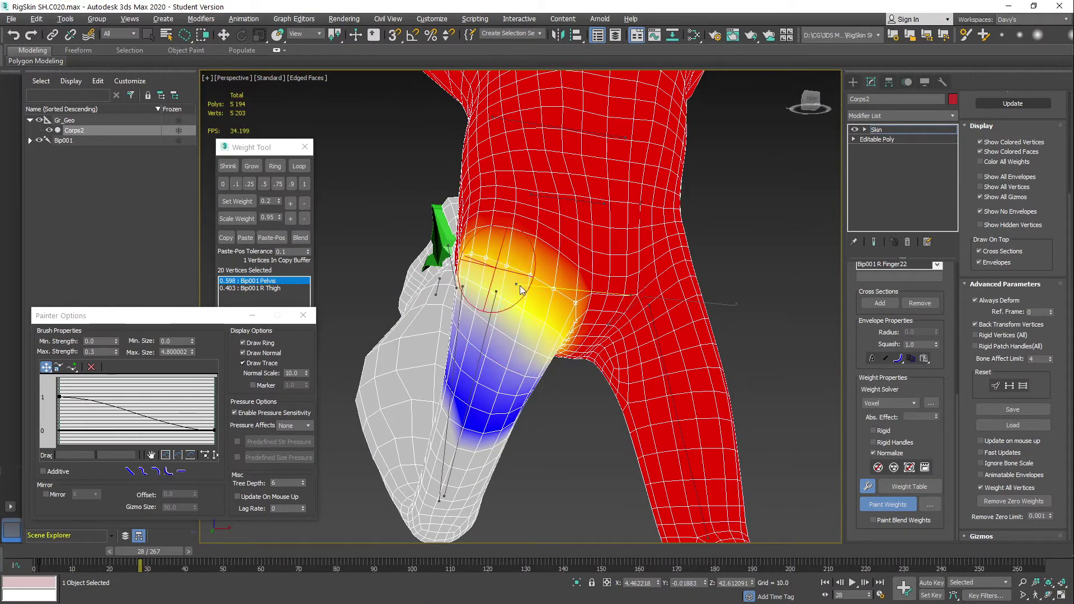
pyautogui.moveTo(500, 270)
pyautogui.keyDown('alt'); pyautogui.mouseDown(button='middle')
pyautogui.moveTo(540, 246)
pyautogui.moveTo(541, 274)
pyautogui.mouseUp(button='middle'); pyautogui.keyUp('alt')
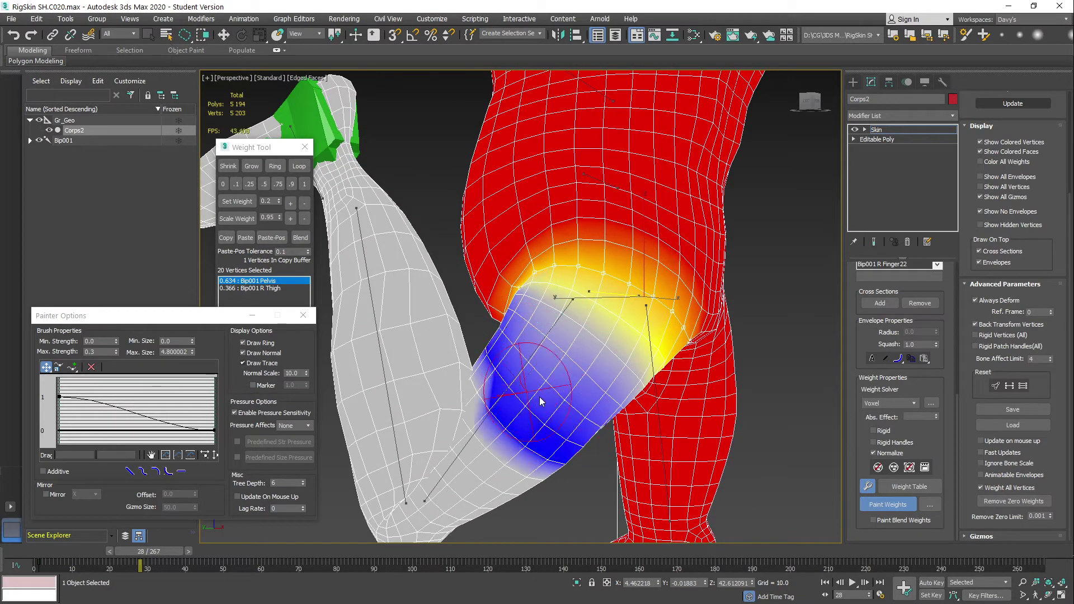
# Paint along the inner side and underside of the bent right thigh at frame 28, extending the Bip001 Pelvis falloff toward the knee
pyautogui.moveTo(545, 336)
pyautogui.keyDown('alt'); pyautogui.mouseDown(button='middle')
pyautogui.moveTo(620, 366)
pyautogui.moveTo(561, 362)
pyautogui.moveTo(645, 343)
pyautogui.mouseUp(button='middle'); pyautogui.keyUp('alt')
pyautogui.scroll(4, 622, 386)
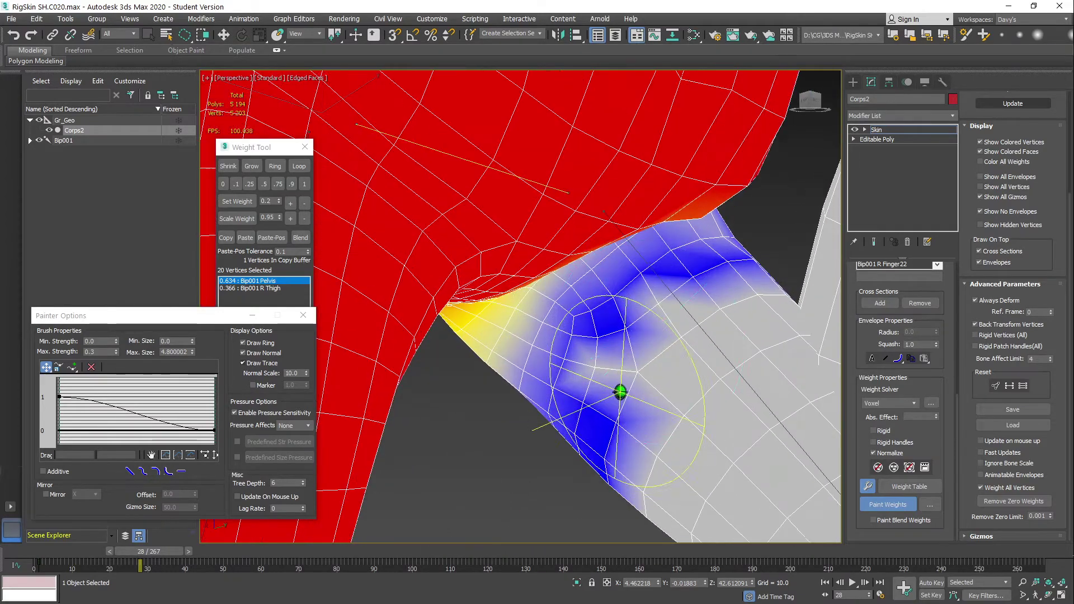
pyautogui.moveTo(619, 391)
pyautogui.mouseDown()
pyautogui.moveTo(601, 393)
pyautogui.moveTo(582, 361)
pyautogui.mouseUp()
pyautogui.keyDown('alt'); pyautogui.moveTo(549, 341); pyautogui.dragTo(536, 384, button='middle'); pyautogui.keyUp('alt')
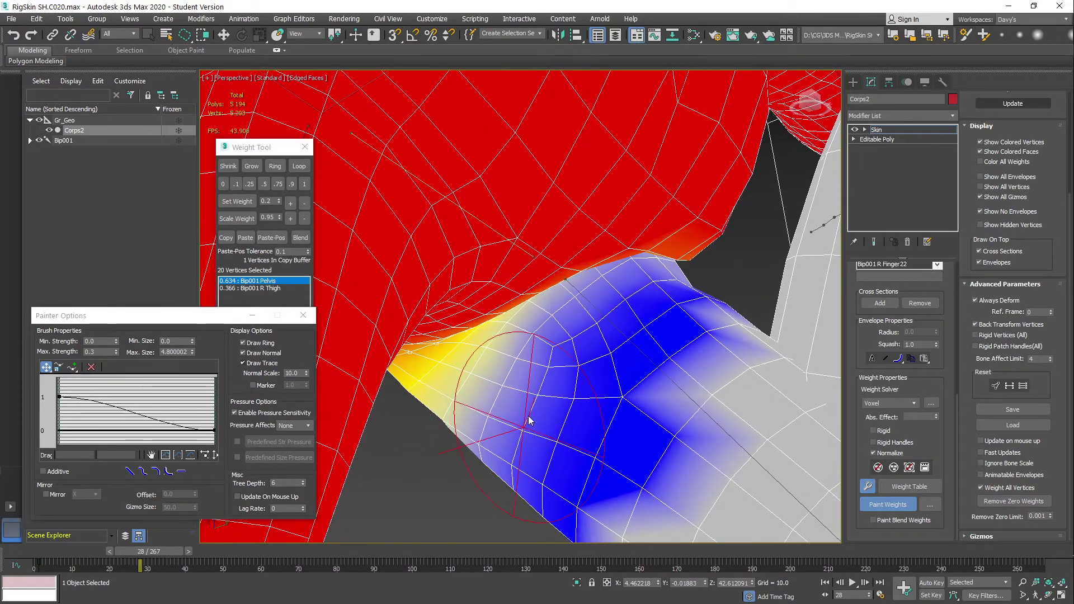
pyautogui.moveTo(505, 404); pyautogui.dragTo(529, 421)
pyautogui.scroll(-5, 486, 386)
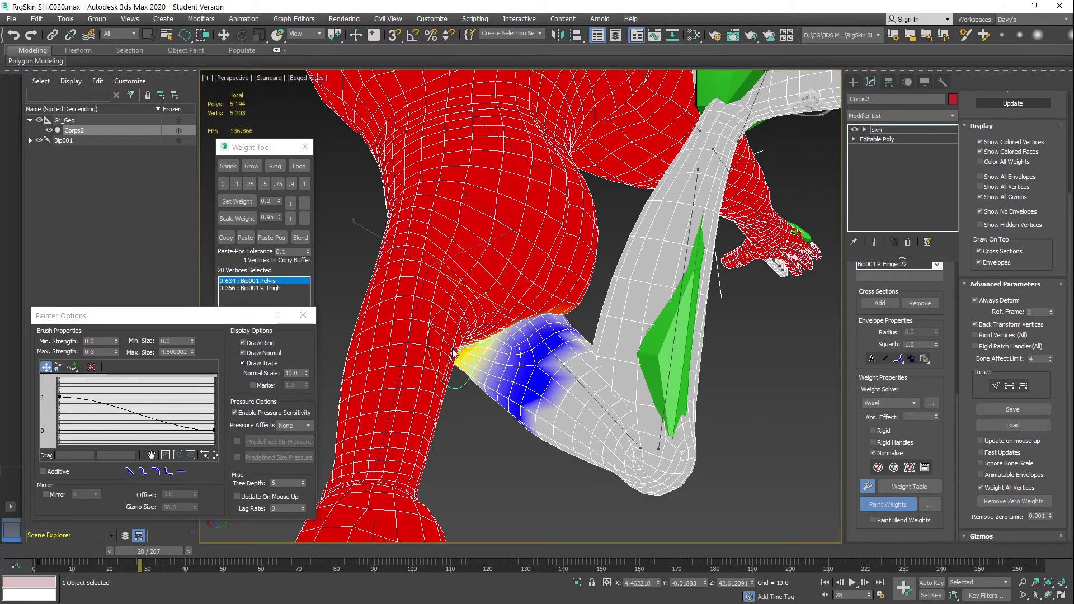
# At frame 36, set the brush's maximum strength to 1.0 and paint across the right thigh to smooth the Bip001 Pelvis falloff
pyautogui.keyDown('alt'); pyautogui.moveTo(508, 384); pyautogui.dragTo(637, 329, button='middle'); pyautogui.keyUp('alt')
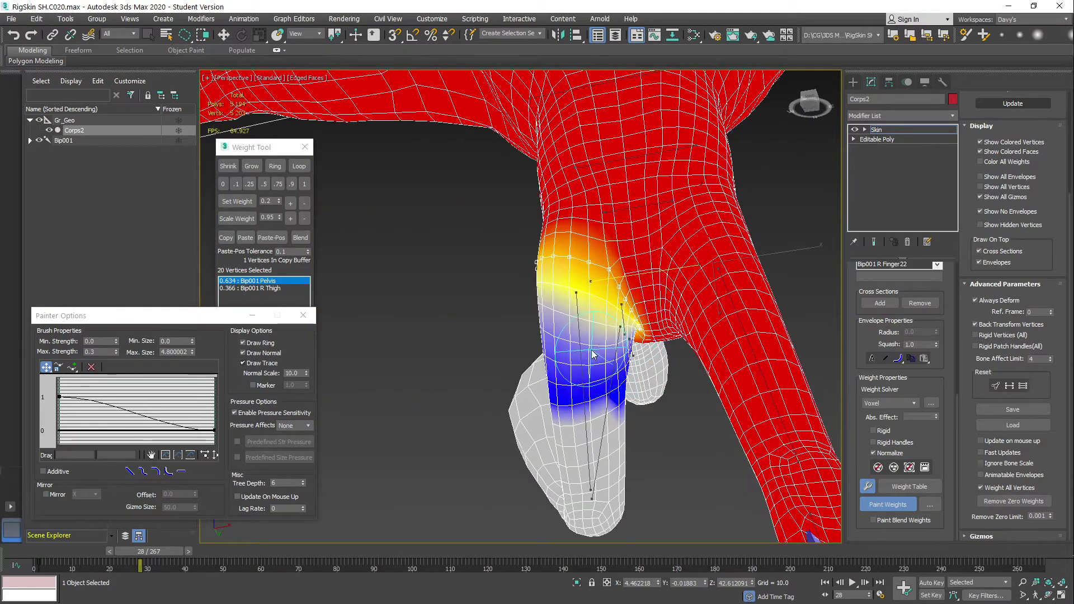
pyautogui.keyDown('alt'); pyautogui.moveTo(584, 370); pyautogui.dragTo(619, 313, button='middle'); pyautogui.keyUp('alt')
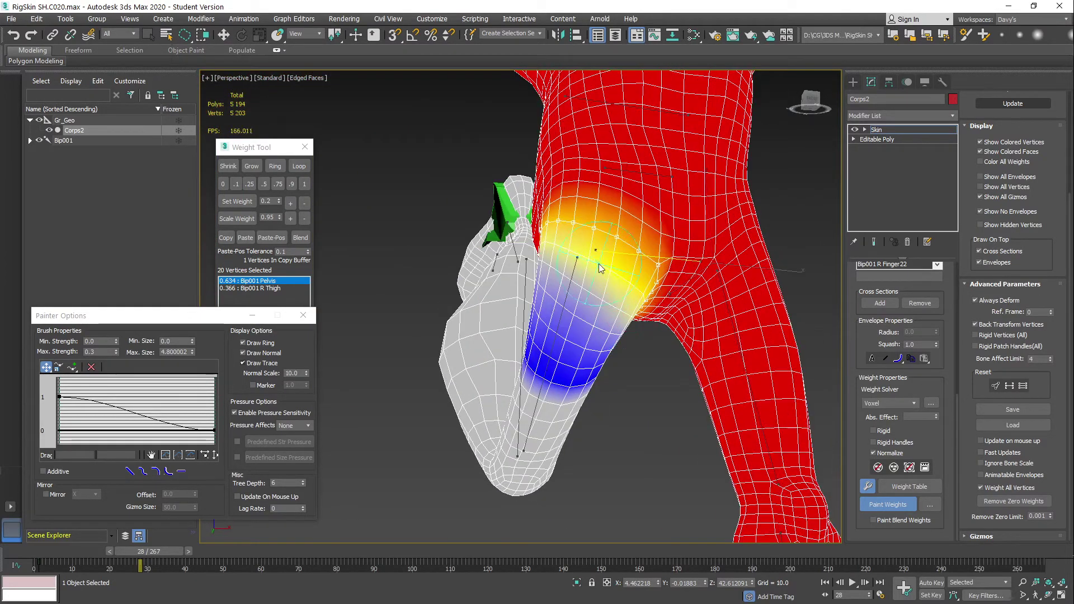
pyautogui.moveTo(156, 553); pyautogui.dragTo(179, 552)
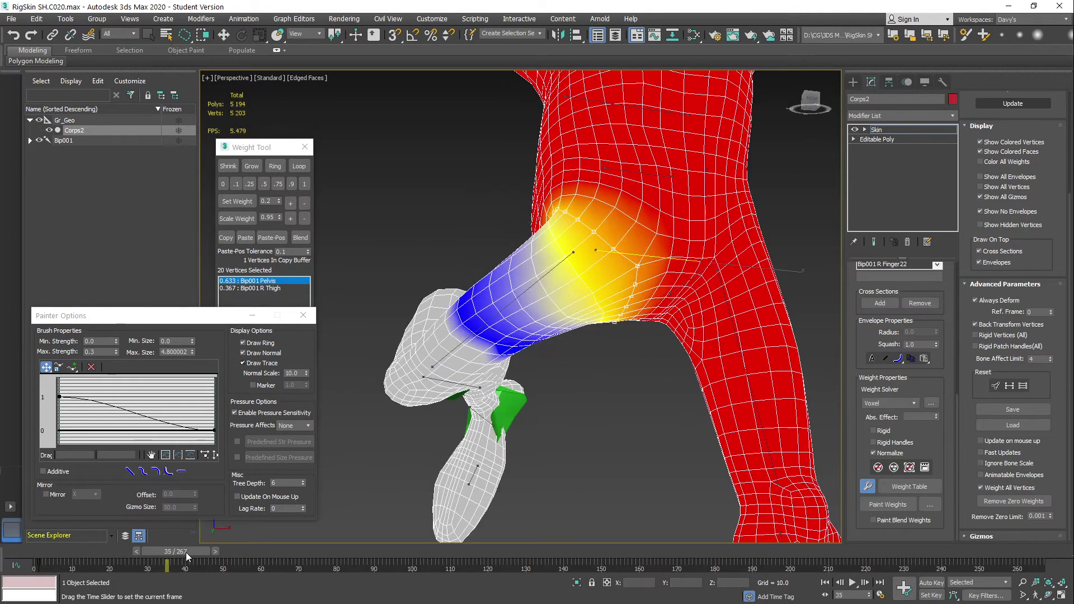
pyautogui.scroll(3, 585, 334)
pyautogui.keyDown('alt'); pyautogui.moveTo(585, 334); pyautogui.dragTo(573, 286, button='middle'); pyautogui.keyUp('alt')
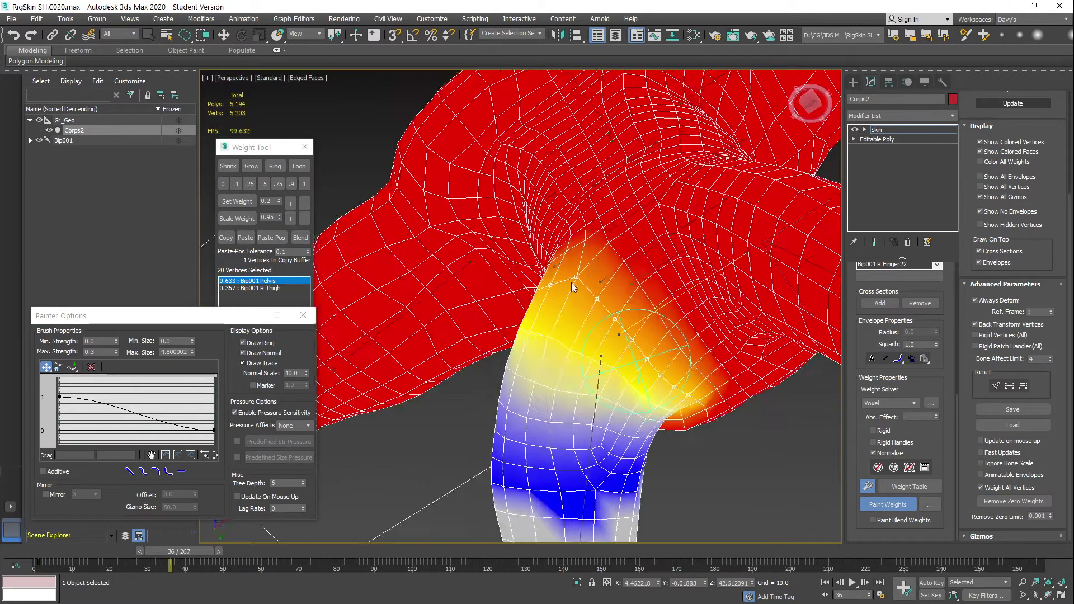
pyautogui.scroll(3, 616, 347)
pyautogui.moveTo(643, 374); pyautogui.dragTo(531, 353, button='middle')
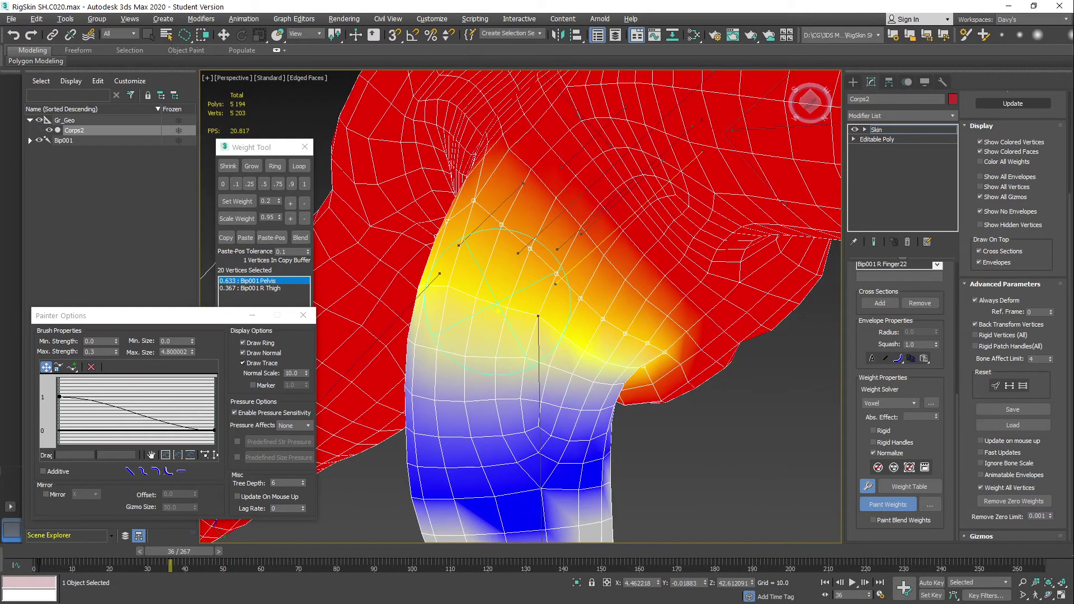
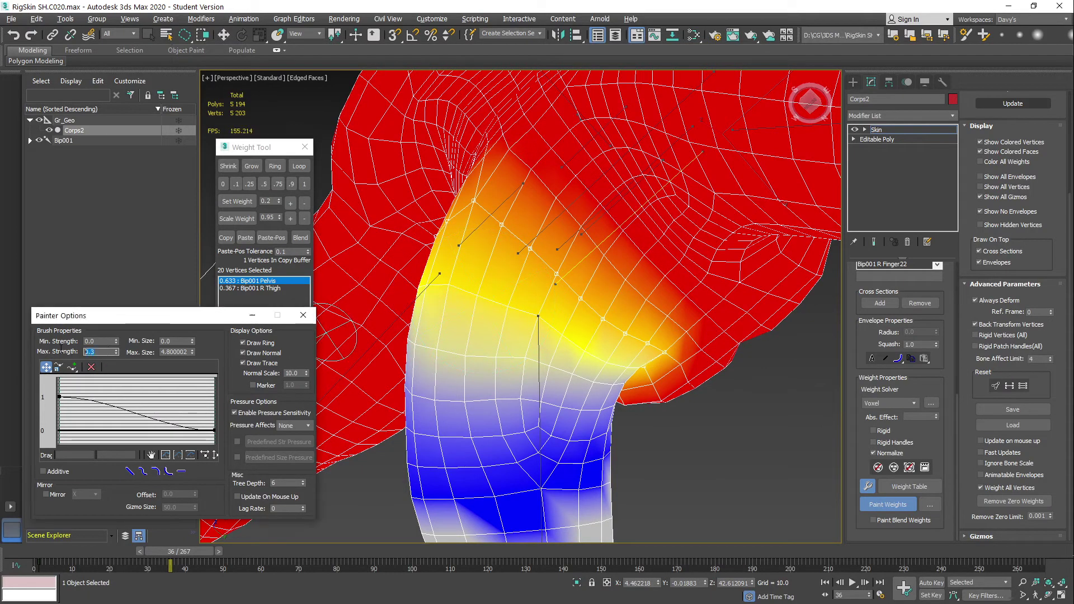
pyautogui.press('Return')
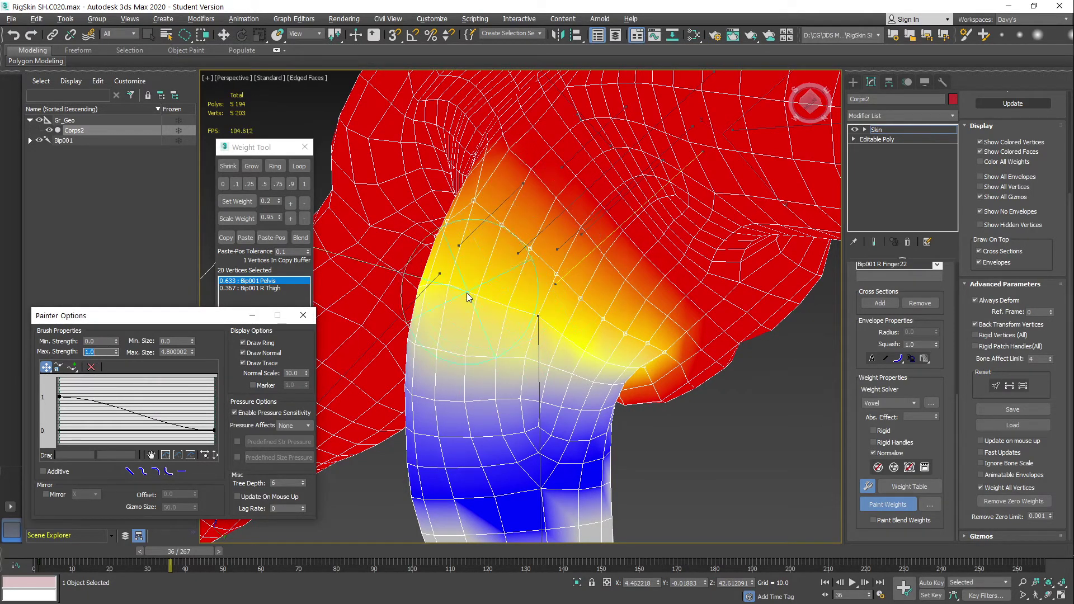
pyautogui.moveTo(467, 294); pyautogui.dragTo(503, 322)
pyautogui.moveTo(579, 370)
pyautogui.mouseDown()
pyautogui.moveTo(590, 357)
pyautogui.moveTo(462, 348)
pyautogui.mouseUp()
pyautogui.moveTo(415, 395)
pyautogui.mouseDown()
pyautogui.moveTo(484, 370)
pyautogui.moveTo(557, 376)
pyautogui.mouseUp()
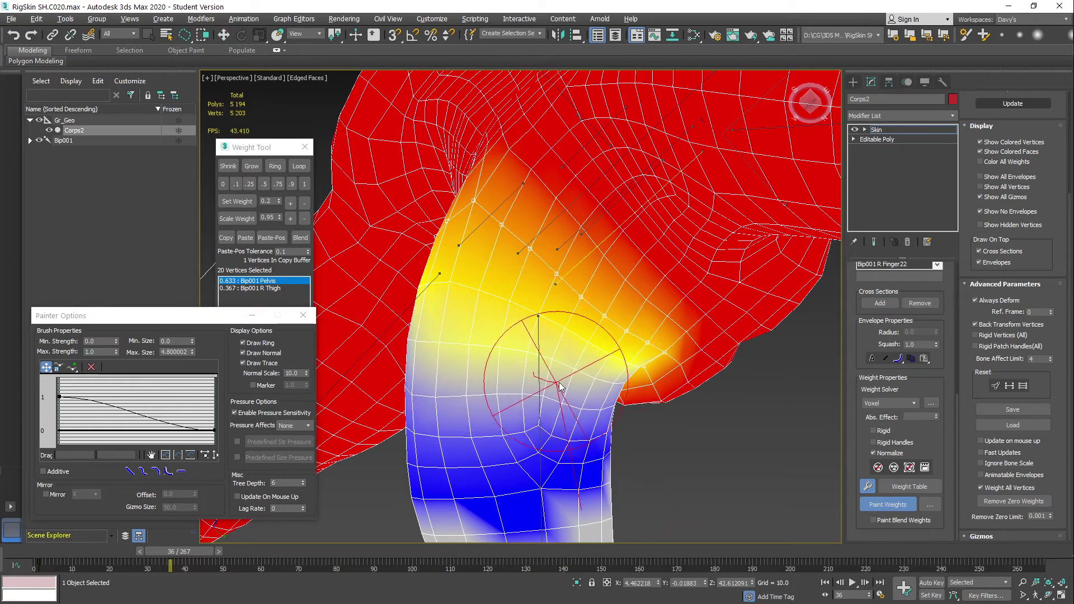
# Examine the right hip's deformation and weight transition at frame 36 from below and around the thigh
pyautogui.moveTo(607, 453)
pyautogui.keyDown('alt'); pyautogui.mouseDown(button='middle')
pyautogui.moveTo(578, 367)
pyautogui.moveTo(621, 357)
pyautogui.moveTo(441, 330)
pyautogui.mouseUp(button='middle'); pyautogui.keyUp('alt')
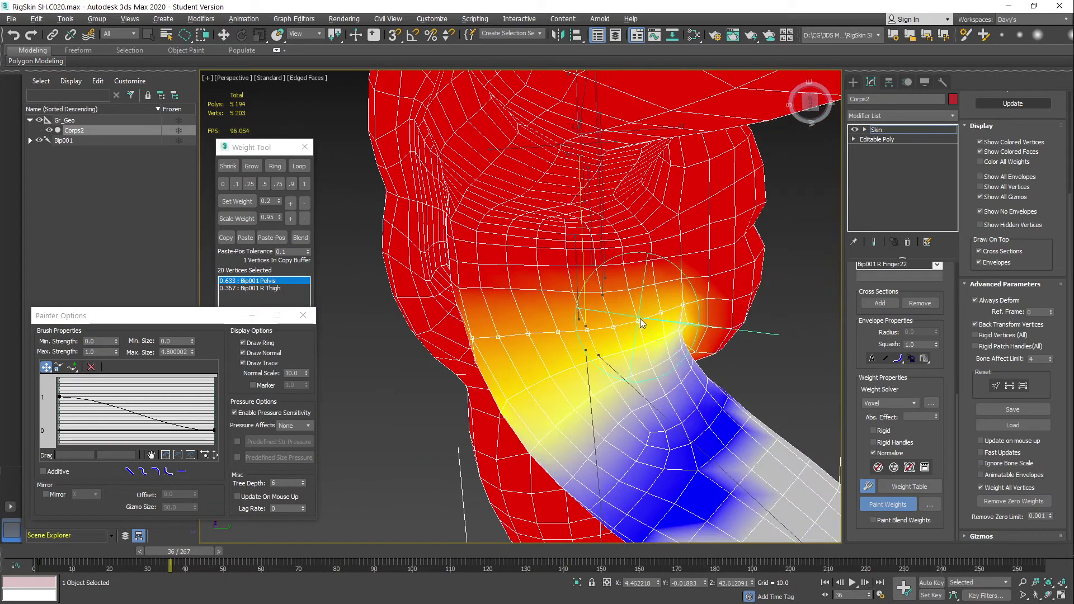
pyautogui.keyDown('alt'); pyautogui.moveTo(642, 321); pyautogui.dragTo(391, 309, button='middle'); pyautogui.keyUp('alt')
pyautogui.scroll(4, 667, 360)
pyautogui.scroll(-4, 666, 358)
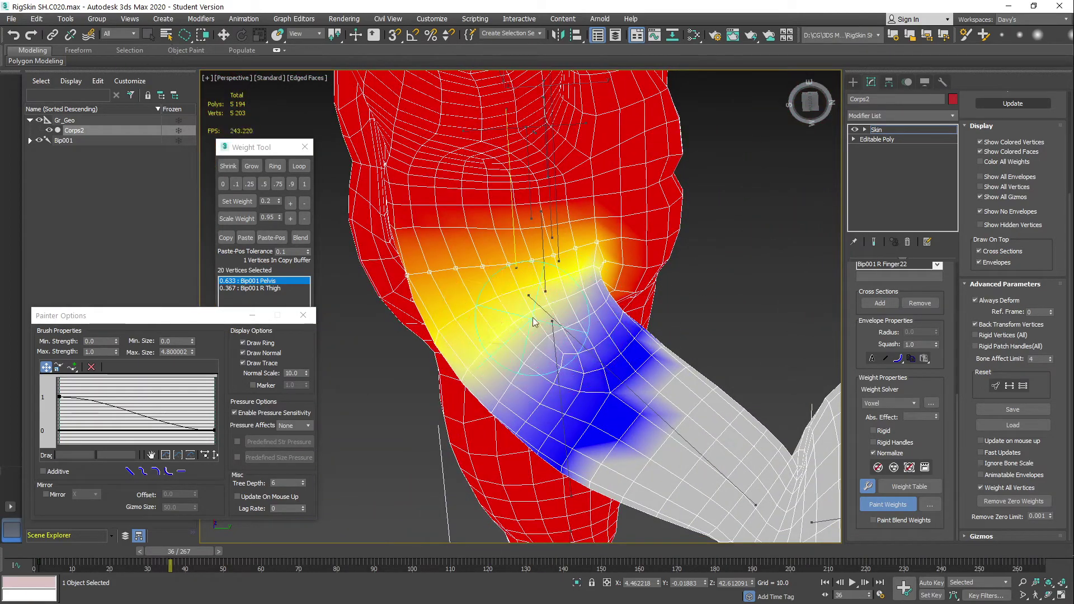
pyautogui.moveTo(583, 312)
pyautogui.keyDown('alt'); pyautogui.mouseDown(button='middle')
pyautogui.moveTo(467, 211)
pyautogui.moveTo(515, 270)
pyautogui.moveTo(478, 273)
pyautogui.moveTo(469, 258)
pyautogui.moveTo(501, 254)
pyautogui.moveTo(589, 273)
pyautogui.moveTo(513, 269)
pyautogui.moveTo(608, 246)
pyautogui.mouseUp(button='middle'); pyautogui.keyUp('alt')
pyautogui.scroll(2, 464, 245)
pyautogui.scroll(-3, 608, 246)
pyautogui.keyDown('alt'); pyautogui.moveTo(608, 246); pyautogui.dragTo(616, 288); pyautogui.keyUp('alt')
pyautogui.moveTo(616, 287)
pyautogui.keyDown('alt'); pyautogui.mouseDown(button='middle')
pyautogui.moveTo(693, 286)
pyautogui.moveTo(655, 298)
pyautogui.moveTo(570, 291)
pyautogui.moveTo(580, 274)
pyautogui.mouseUp(button='middle'); pyautogui.keyUp('alt')
pyautogui.press('w')
pyautogui.scroll(2, 671, 285)
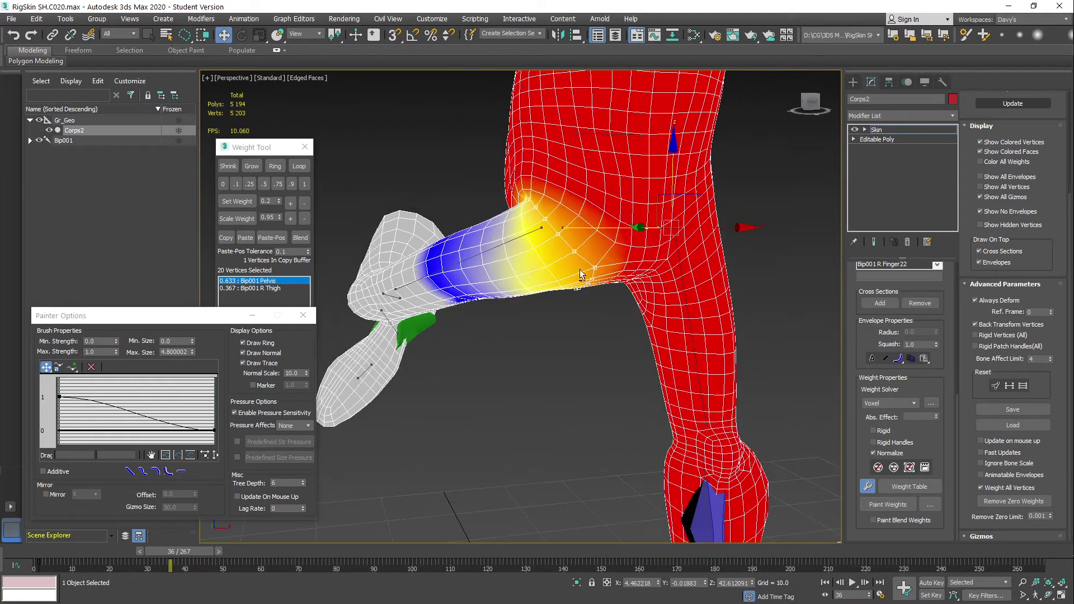
# At frame 24, paint from the right inner thigh up over the buttock to spread the Bip001 Pelvis transition higher
pyautogui.moveTo(164, 558); pyautogui.dragTo(123, 558)
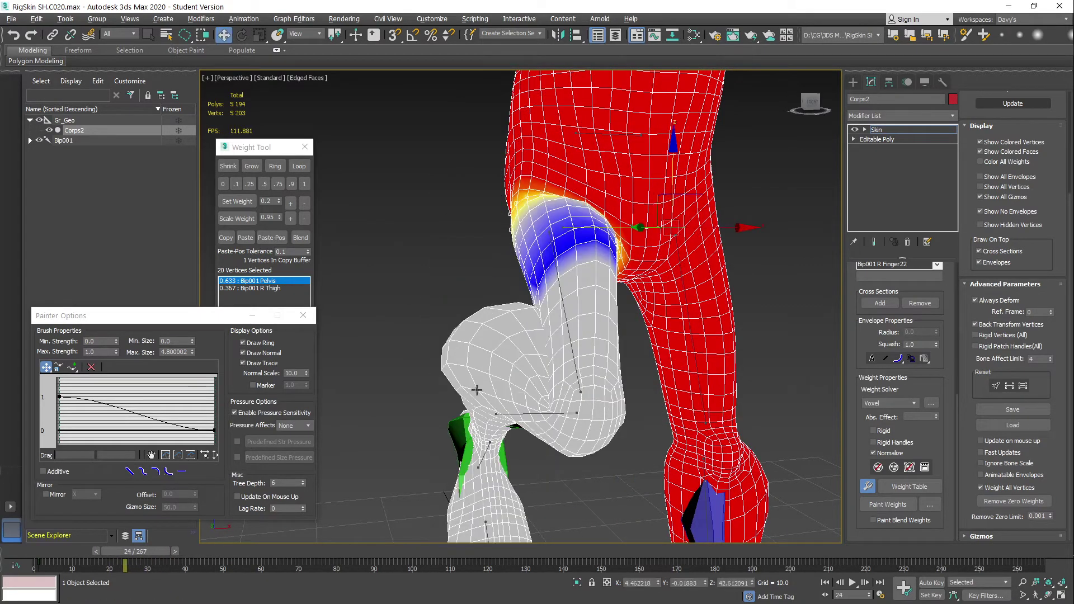
pyautogui.keyDown('alt'); pyautogui.moveTo(479, 381); pyautogui.dragTo(587, 317, button='middle'); pyautogui.keyUp('alt')
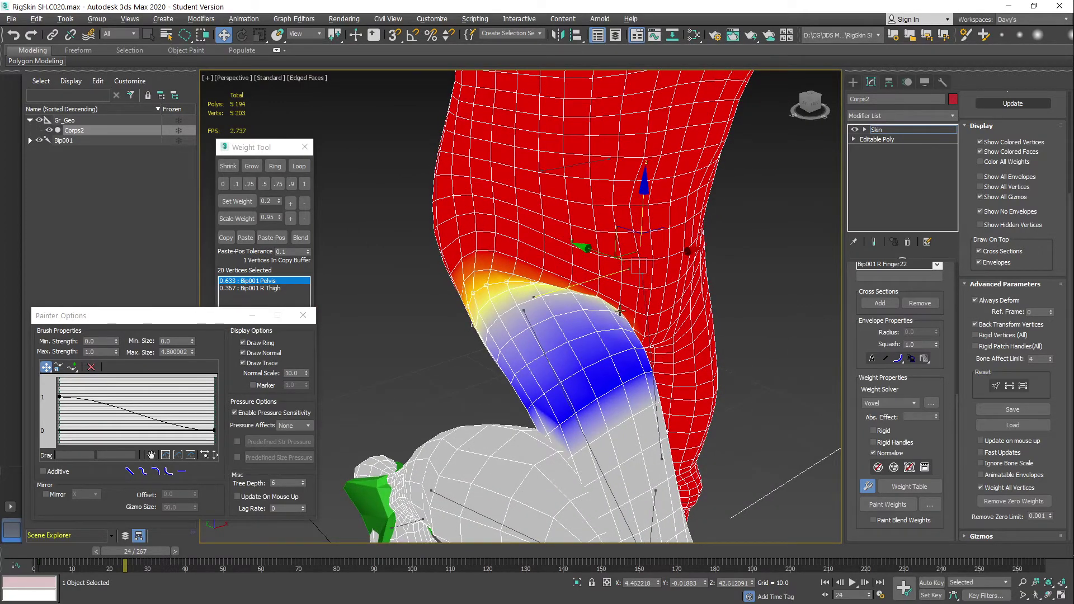
pyautogui.keyDown('alt'); pyautogui.moveTo(620, 311); pyautogui.dragTo(683, 254, button='middle'); pyautogui.keyUp('alt')
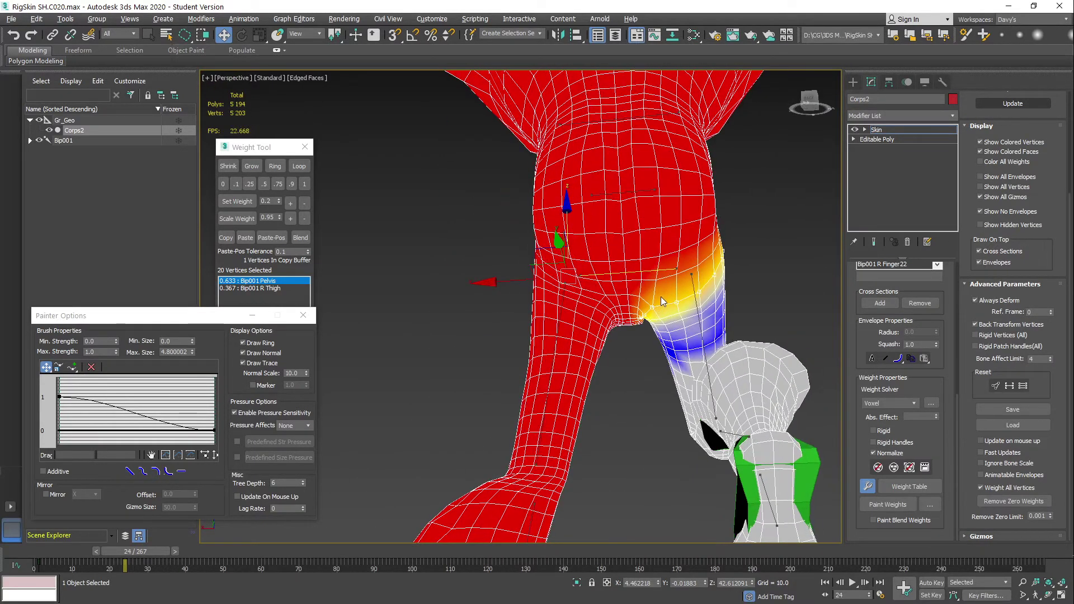
pyautogui.press('p')
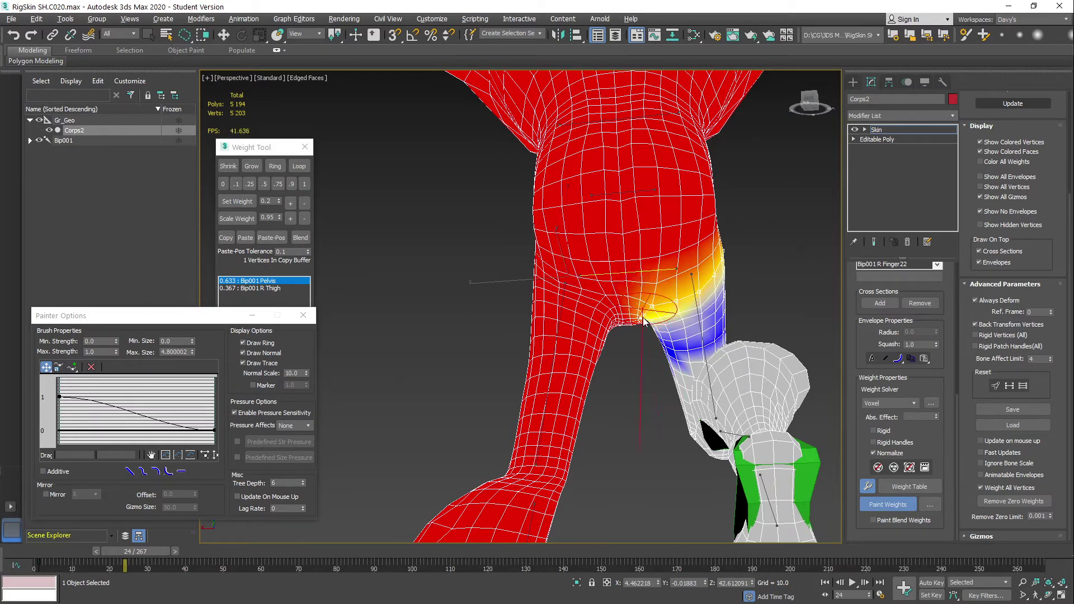
pyautogui.moveTo(643, 320)
pyautogui.mouseDown()
pyautogui.moveTo(685, 277)
pyautogui.moveTo(674, 260)
pyautogui.mouseUp()
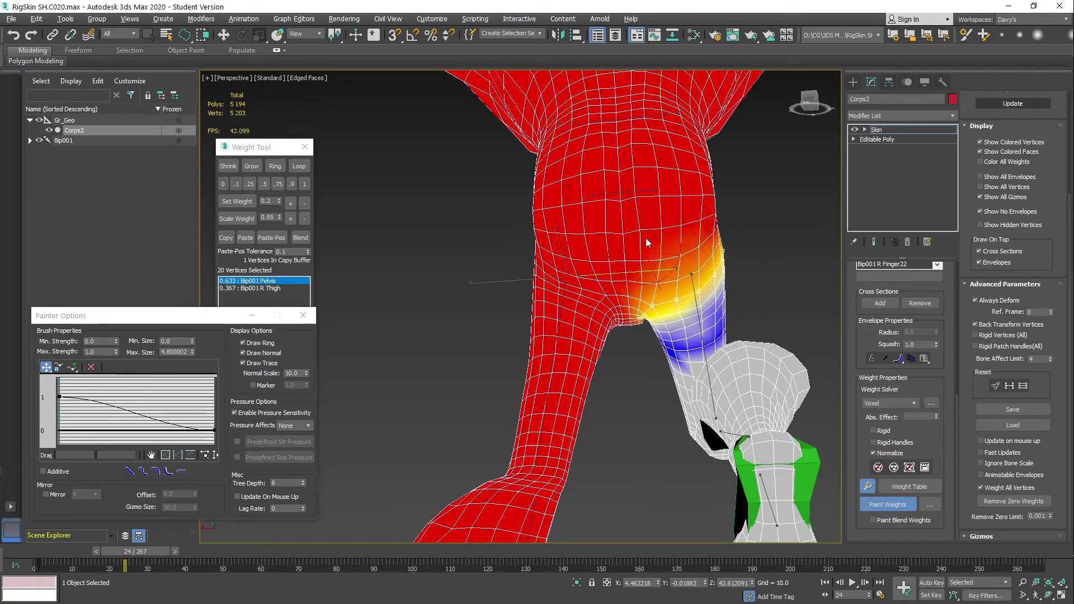
pyautogui.keyDown('alt'); pyautogui.moveTo(680, 230); pyautogui.dragTo(621, 269, button='middle'); pyautogui.keyUp('alt')
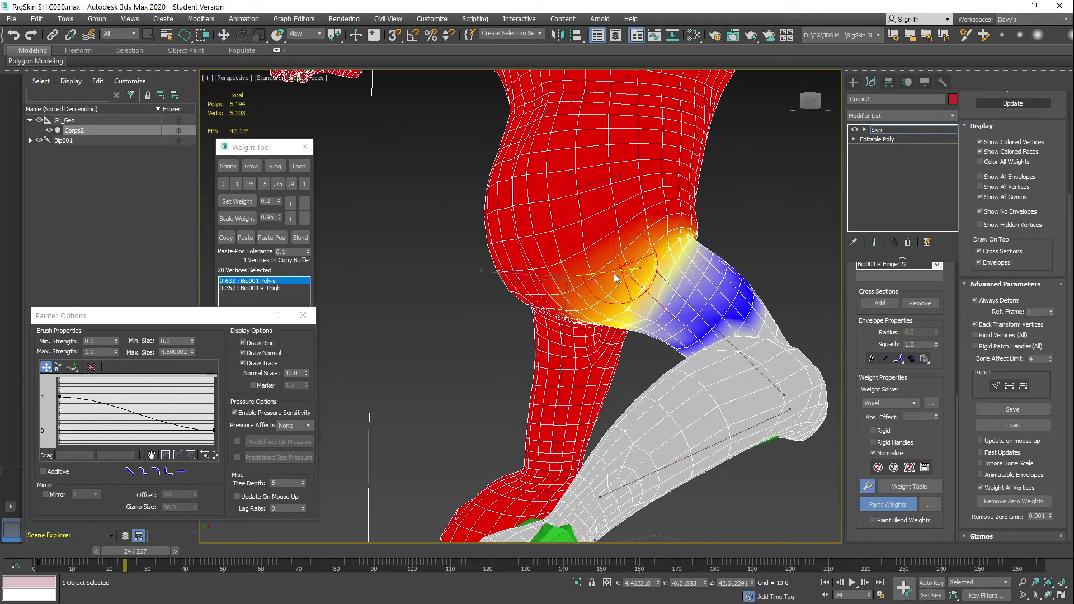
pyautogui.press('w')
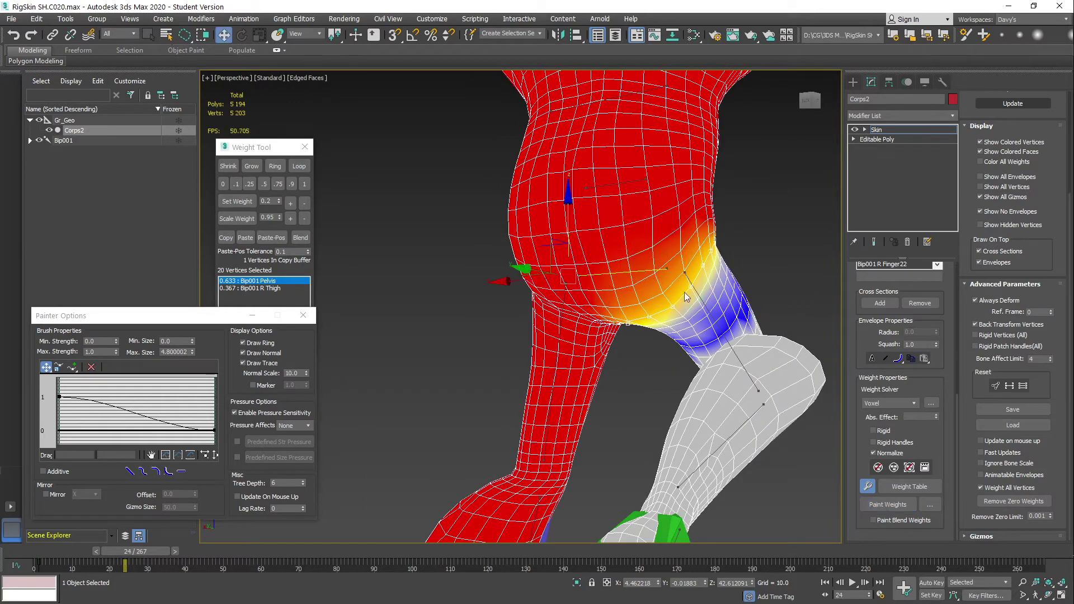
pyautogui.keyDown('alt'); pyautogui.moveTo(678, 291); pyautogui.dragTo(718, 322, button='middle'); pyautogui.keyUp('alt')
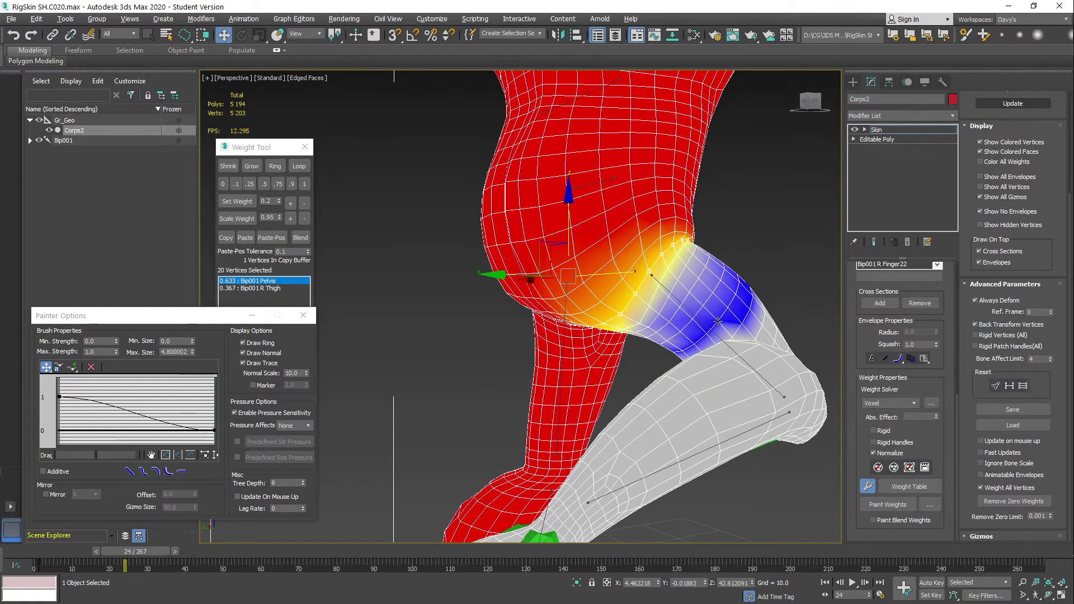
# Select the Bip001 R Thigh bone at frame 24 and paint its weights across the top of the thigh at the hip
pyautogui.click(749, 367)
pyautogui.moveTo(750, 367)
pyautogui.keyDown('alt'); pyautogui.mouseDown(button='middle')
pyautogui.moveTo(666, 293)
pyautogui.moveTo(692, 241)
pyautogui.mouseUp(button='middle'); pyautogui.keyUp('alt')
pyautogui.press('p')
pyautogui.moveTo(692, 226); pyautogui.dragTo(652, 228)
pyautogui.moveTo(709, 235)
pyautogui.keyDown('alt'); pyautogui.mouseDown(button='middle')
pyautogui.moveTo(720, 228)
pyautogui.moveTo(728, 241)
pyautogui.moveTo(622, 281)
pyautogui.moveTo(566, 288)
pyautogui.moveTo(567, 170)
pyautogui.mouseUp(button='middle'); pyautogui.keyUp('alt')
pyautogui.scroll(5, 570, 284)
pyautogui.scroll(4, 584, 306)
pyautogui.scroll(-3, 585, 306)
pyautogui.moveTo(584, 306)
pyautogui.keyDown('alt'); pyautogui.mouseDown(button='middle')
pyautogui.moveTo(599, 329)
pyautogui.moveTo(619, 261)
pyautogui.mouseUp(button='middle'); pyautogui.keyUp('alt')
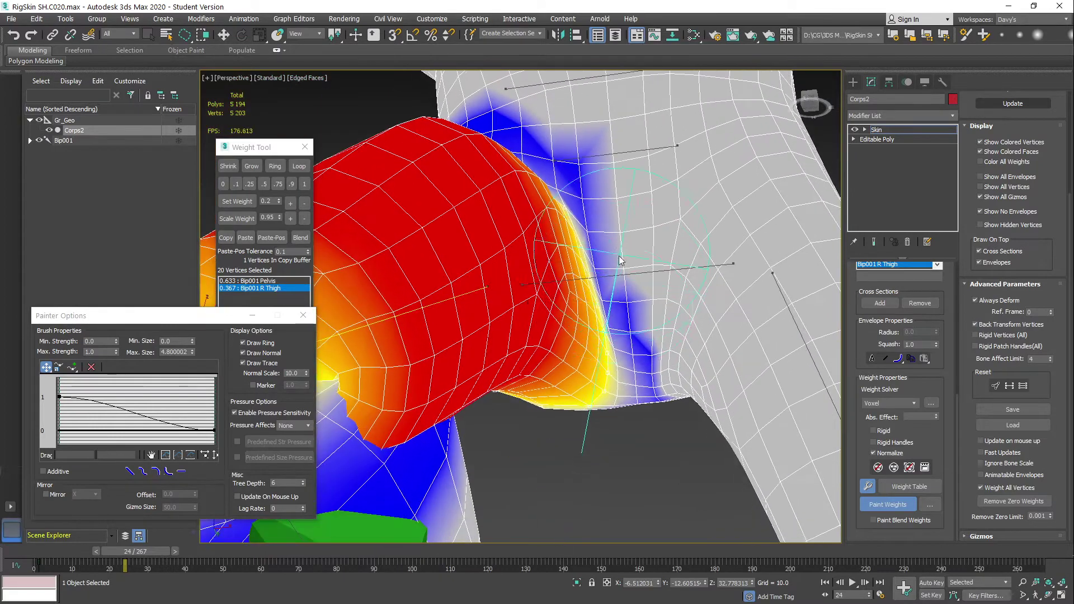
# Paint the Bip001 R Thigh falloff from the inner thigh around toward the right buttock at frame 24
pyautogui.keyDown('alt'); pyautogui.moveTo(615, 349); pyautogui.dragTo(576, 303, button='middle'); pyautogui.keyUp('alt')
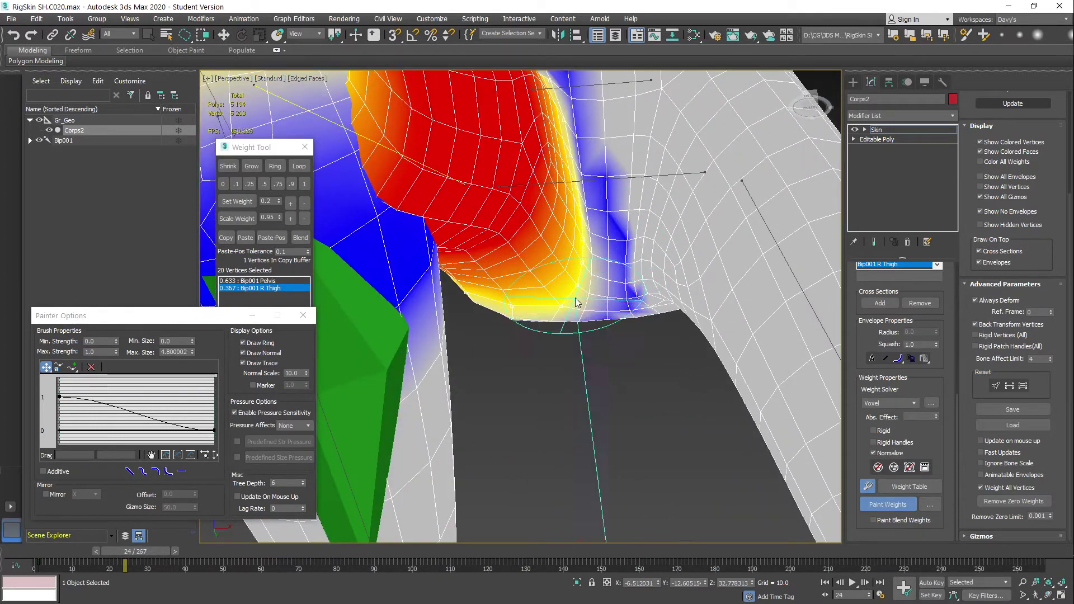
pyautogui.scroll(-4, 579, 229)
pyautogui.moveTo(580, 230)
pyautogui.keyDown('alt'); pyautogui.mouseDown(button='middle')
pyautogui.moveTo(609, 362)
pyautogui.moveTo(554, 258)
pyautogui.moveTo(579, 285)
pyautogui.moveTo(610, 282)
pyautogui.moveTo(633, 263)
pyautogui.moveTo(625, 242)
pyautogui.mouseUp(button='middle'); pyautogui.keyUp('alt')
pyautogui.scroll(3, 554, 257)
pyautogui.moveTo(625, 241)
pyautogui.mouseDown()
pyautogui.moveTo(562, 240)
pyautogui.moveTo(534, 264)
pyautogui.mouseUp()
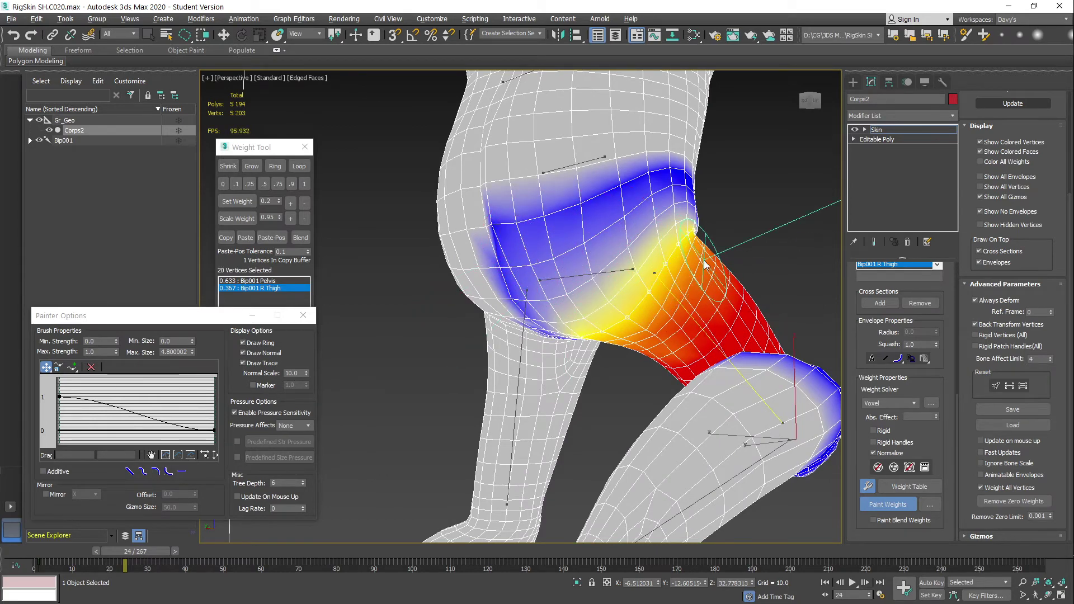
pyautogui.keyDown('alt'); pyautogui.moveTo(704, 265); pyautogui.dragTo(644, 296, button='middle'); pyautogui.keyUp('alt')
pyautogui.press('w')
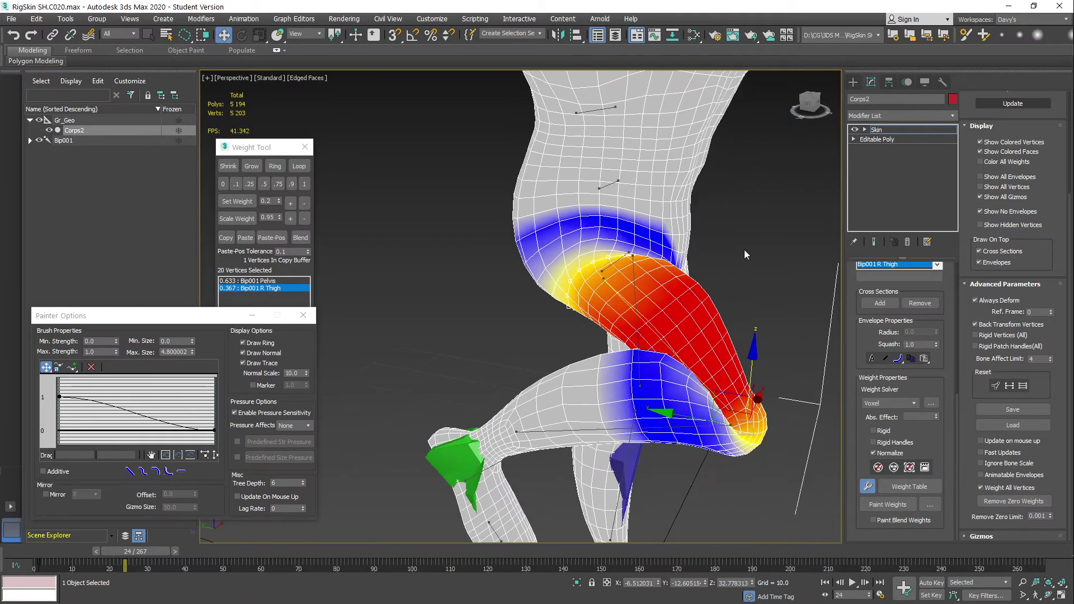
# Examine the right thigh's weight transition and hip deformation at frame 14
pyautogui.click(746, 254)
pyautogui.moveTo(128, 561); pyautogui.dragTo(100, 554)
pyautogui.keyDown('alt'); pyautogui.moveTo(659, 372); pyautogui.dragTo(603, 282, button='middle'); pyautogui.keyUp('alt')
pyautogui.scroll(4, 621, 338)
pyautogui.scroll(-4, 621, 338)
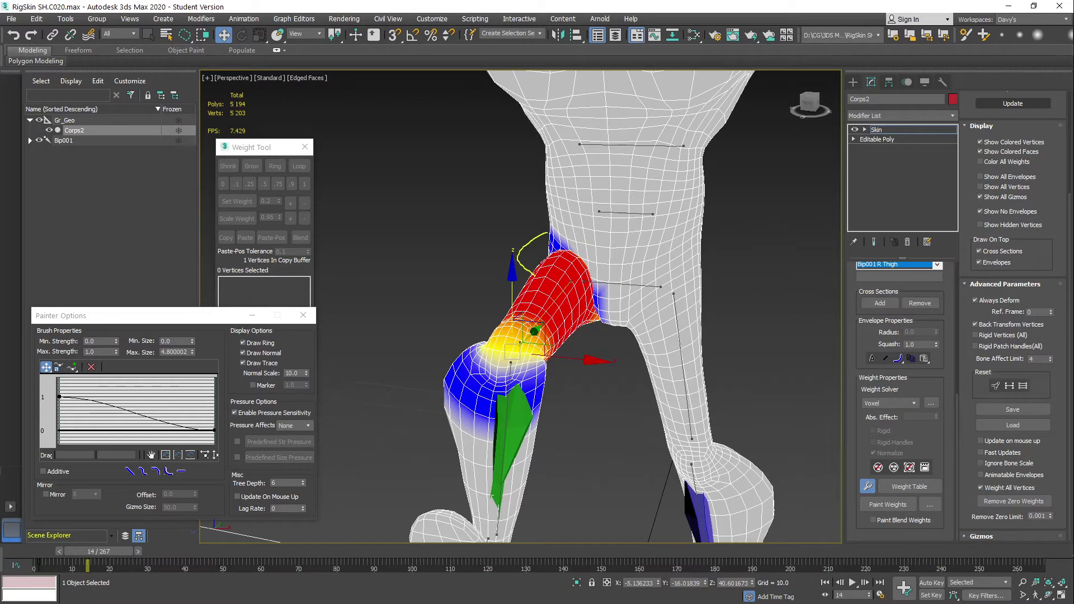
pyautogui.moveTo(622, 316)
pyautogui.keyDown('alt'); pyautogui.mouseDown(button='middle')
pyautogui.moveTo(618, 284)
pyautogui.moveTo(582, 283)
pyautogui.moveTo(579, 302)
pyautogui.mouseUp(button='middle'); pyautogui.keyUp('alt')
pyautogui.scroll(3, 618, 284)
pyautogui.scroll(3, 582, 284)
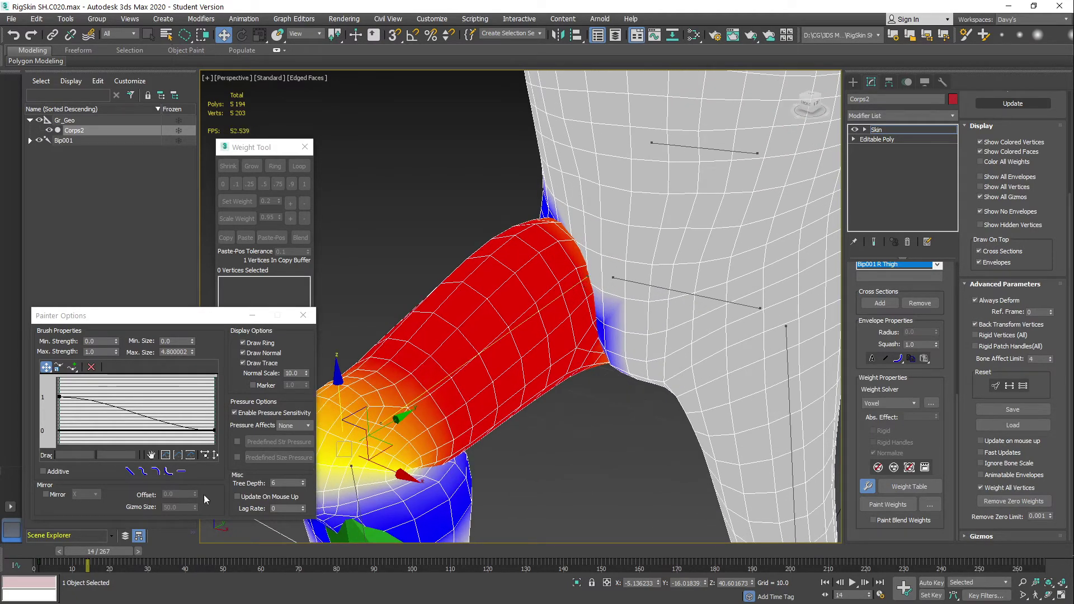
# Examine the Bip001 R Thigh transition and hip crease from the front and back at frame 40
pyautogui.moveTo(115, 547); pyautogui.dragTo(207, 512)
pyautogui.press('w')
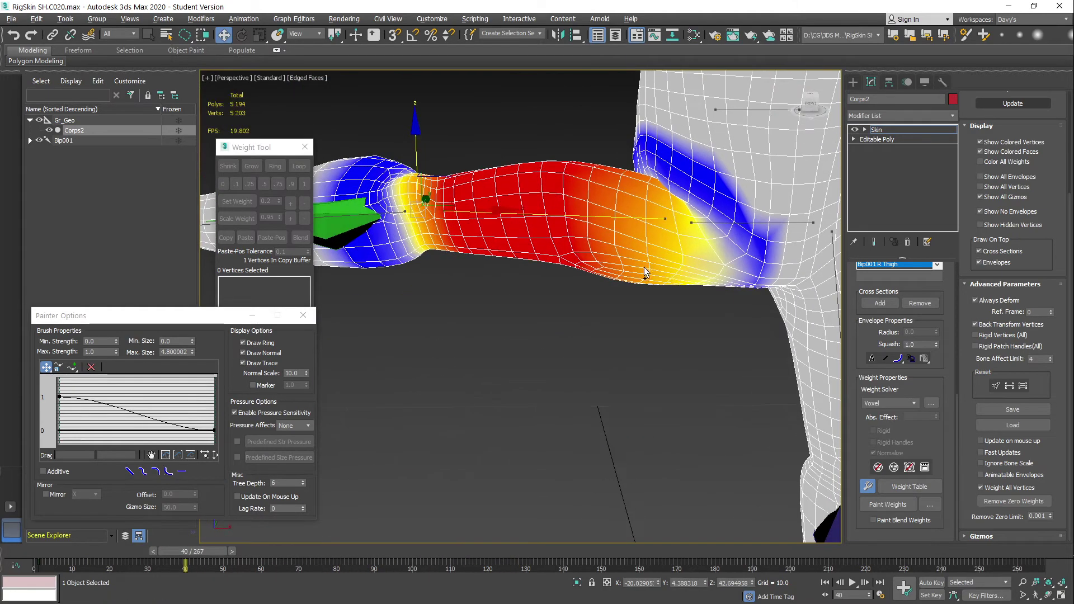
pyautogui.keyDown('alt'); pyautogui.moveTo(621, 301); pyautogui.dragTo(561, 302, button='middle'); pyautogui.keyUp('alt')
pyautogui.scroll(6, 557, 318)
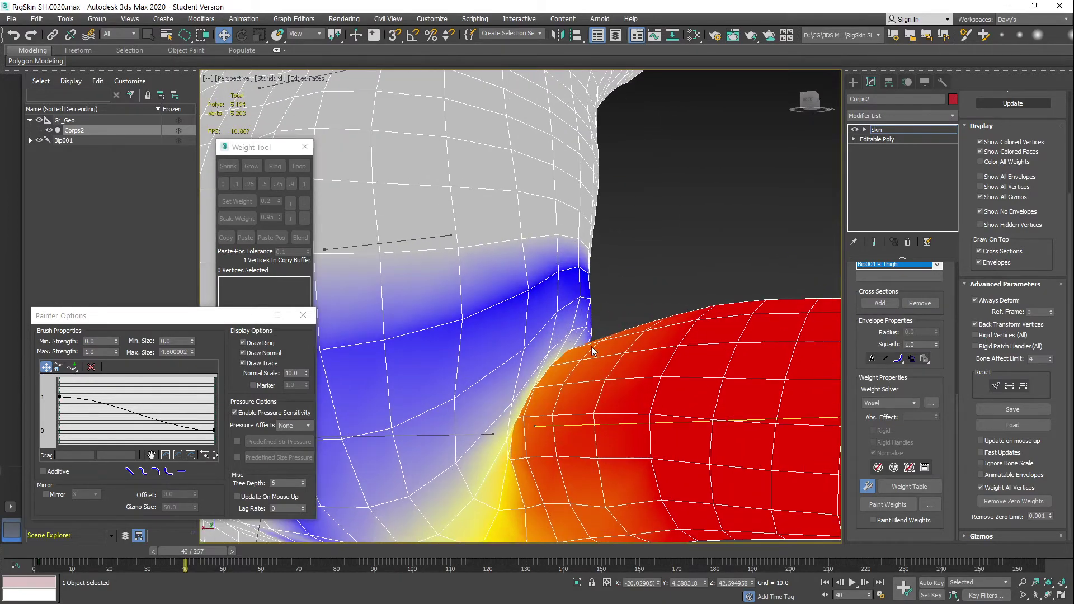
pyautogui.keyDown('alt'); pyautogui.moveTo(592, 347); pyautogui.dragTo(630, 367, button='middle'); pyautogui.keyUp('alt')
pyautogui.scroll(-3, 647, 266)
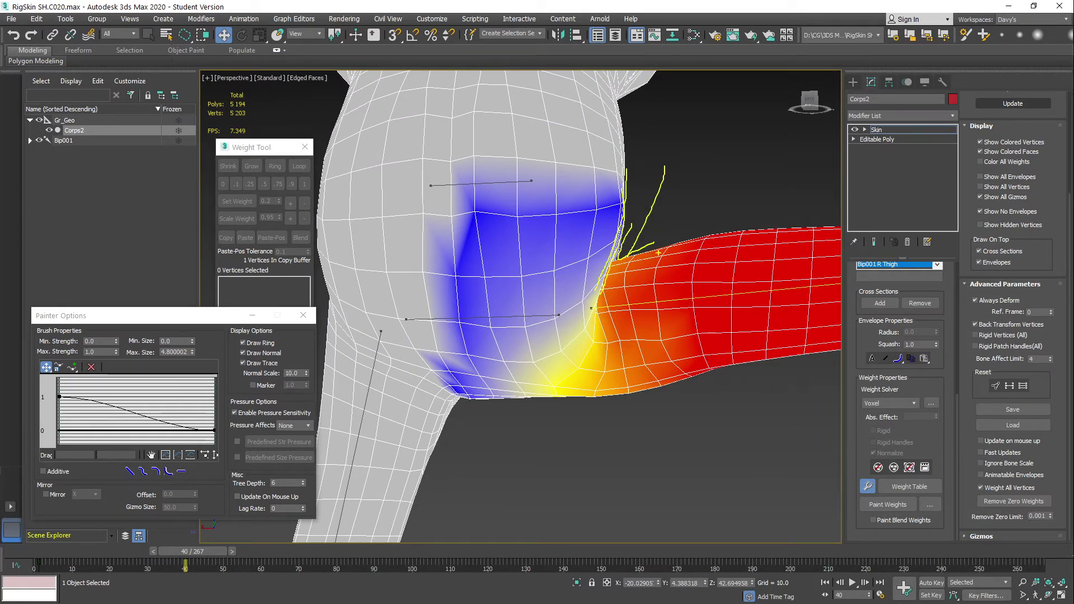
pyautogui.keyDown('alt'); pyautogui.moveTo(714, 187); pyautogui.dragTo(645, 275, button='middle'); pyautogui.keyUp('alt')
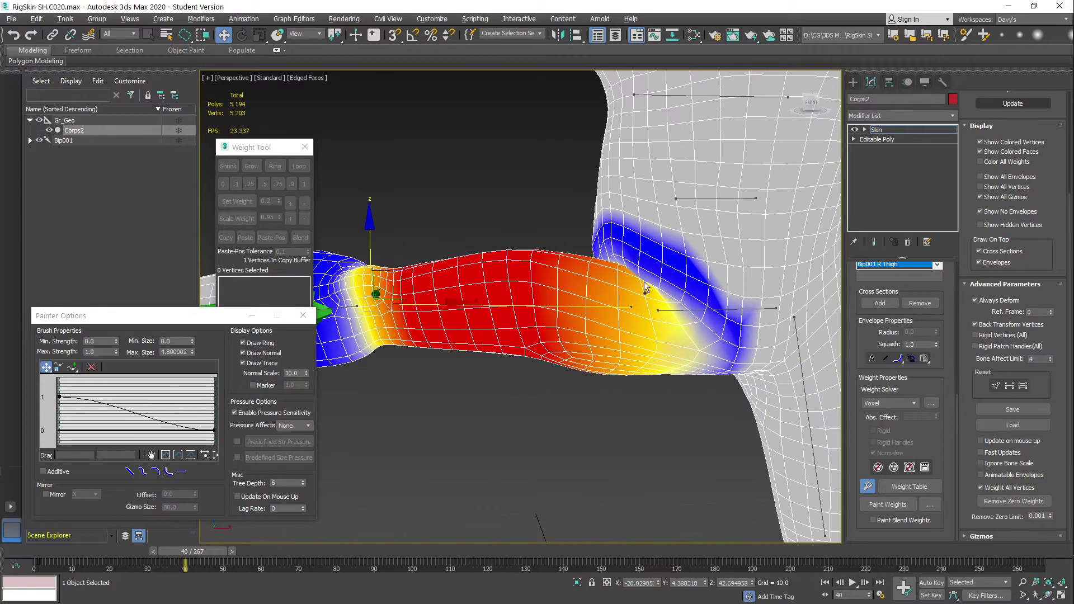
# At frame 40, paint the Bip001 R Thigh weights over the front of the hip to smooth the falloff toward the groin
pyautogui.press('p')
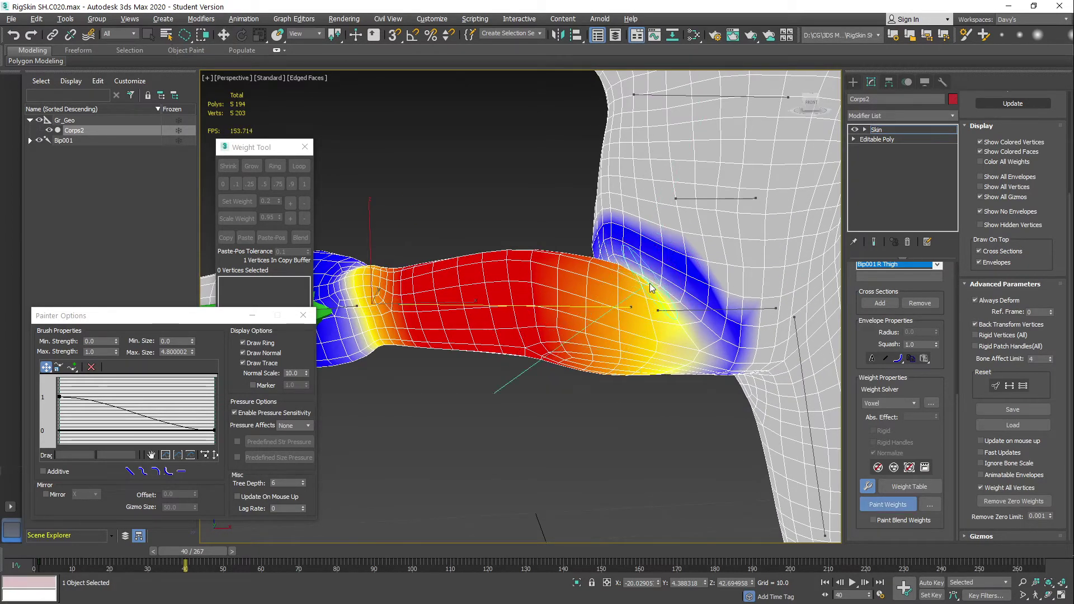
pyautogui.keyDown('alt'); pyautogui.moveTo(694, 336); pyautogui.dragTo(673, 305, button='middle'); pyautogui.keyUp('alt')
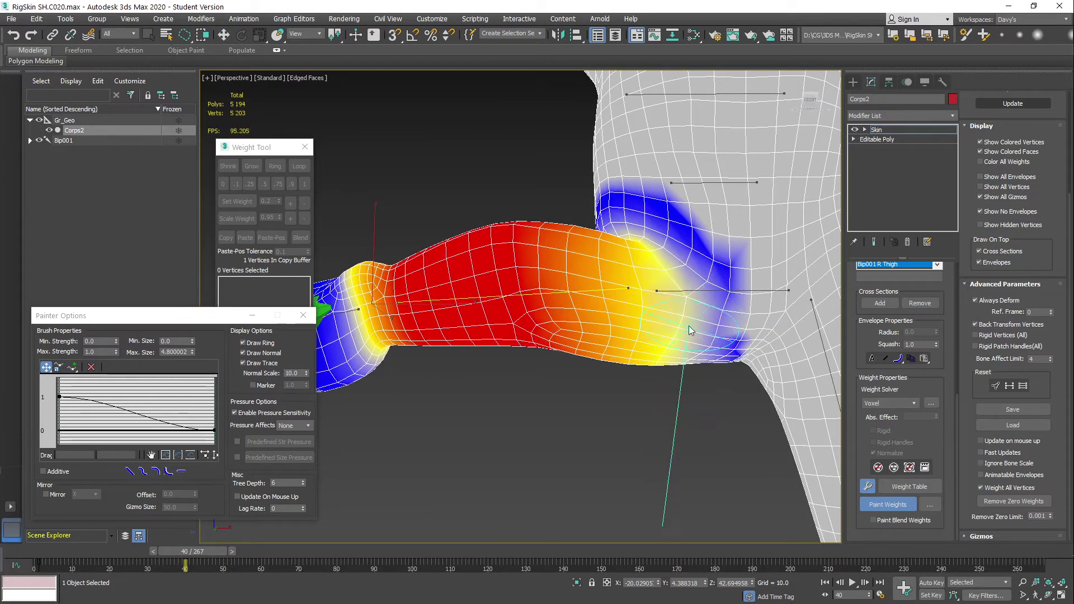
pyautogui.keyDown('alt'); pyautogui.moveTo(695, 354); pyautogui.dragTo(669, 298, button='middle'); pyautogui.keyUp('alt')
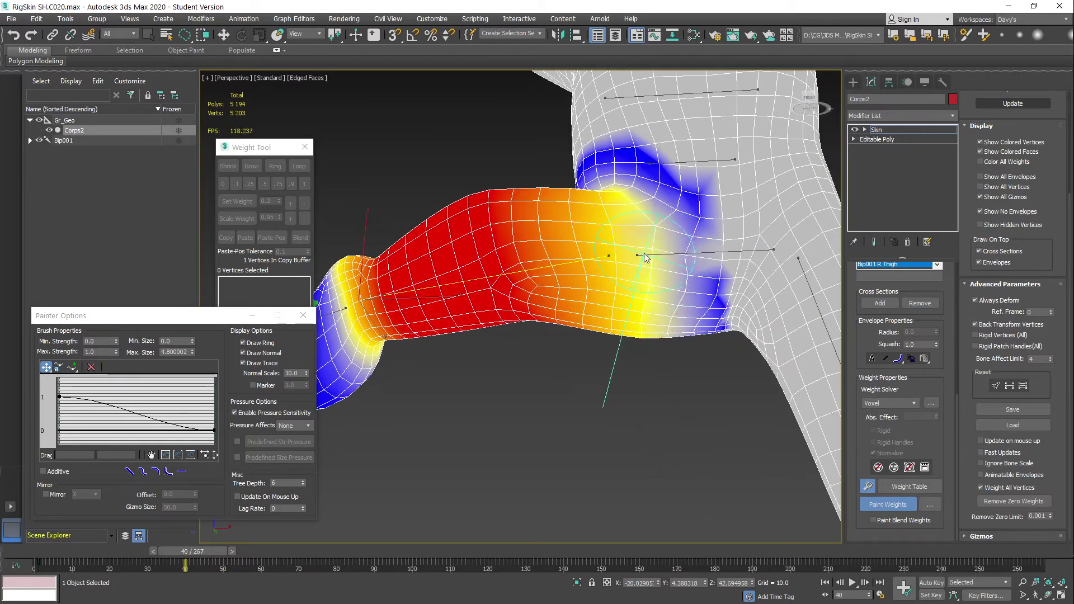
pyautogui.moveTo(664, 204); pyautogui.dragTo(657, 193)
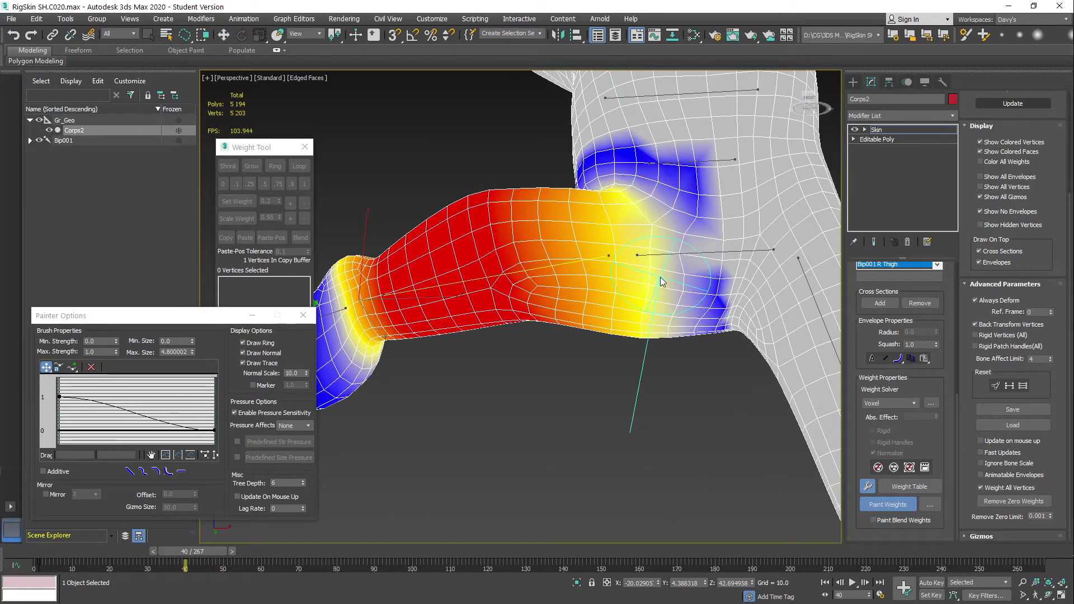
pyautogui.moveTo(641, 331)
pyautogui.keyDown('alt'); pyautogui.mouseDown(button='middle')
pyautogui.moveTo(630, 257)
pyautogui.moveTo(631, 317)
pyautogui.moveTo(534, 364)
pyautogui.mouseUp(button='middle'); pyautogui.keyUp('alt')
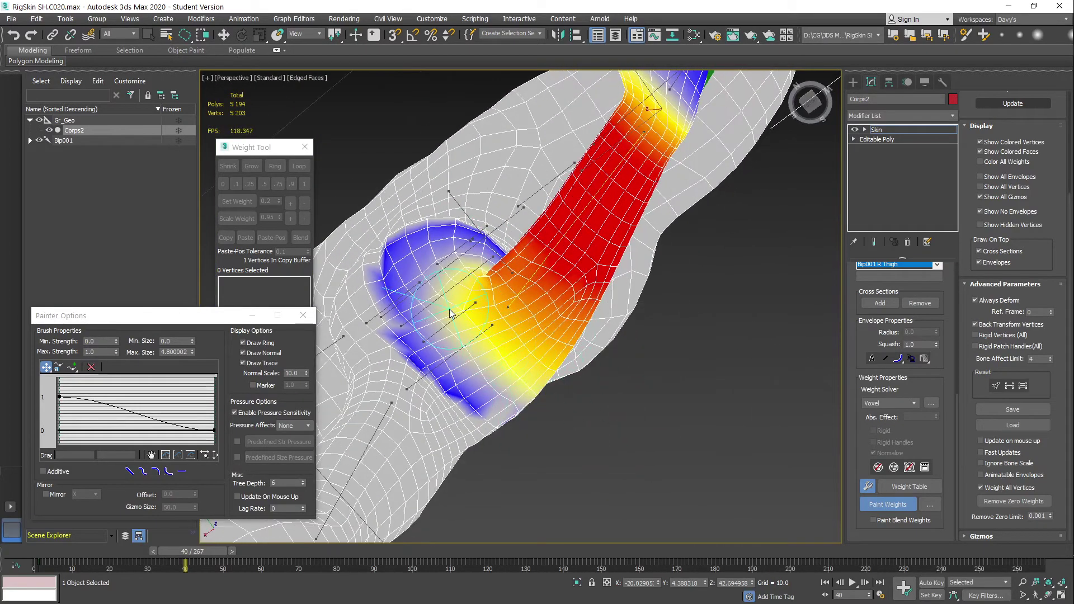
pyautogui.moveTo(462, 315)
pyautogui.keyDown('alt'); pyautogui.mouseDown(button='middle')
pyautogui.moveTo(511, 301)
pyautogui.moveTo(512, 315)
pyautogui.moveTo(513, 286)
pyautogui.moveTo(542, 290)
pyautogui.moveTo(514, 317)
pyautogui.moveTo(485, 311)
pyautogui.moveTo(497, 278)
pyautogui.mouseUp(button='middle'); pyautogui.keyUp('alt')
pyautogui.press('w')
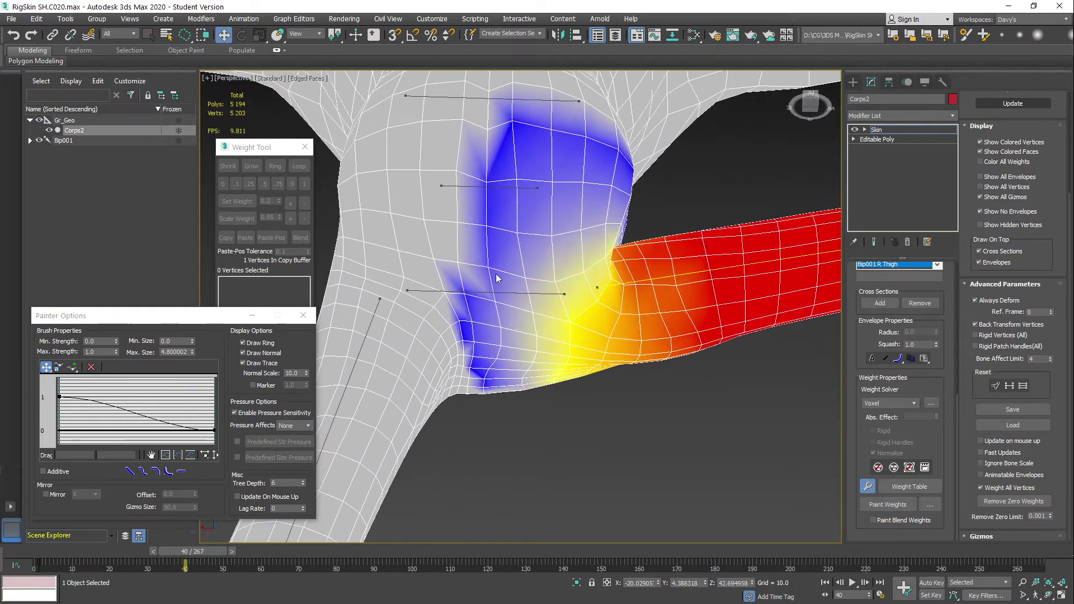
# Select the loop of ten vertices running under the crotch beside the right thigh and set their Bip001 Pelvis weight to 1
pyautogui.click(486, 226)
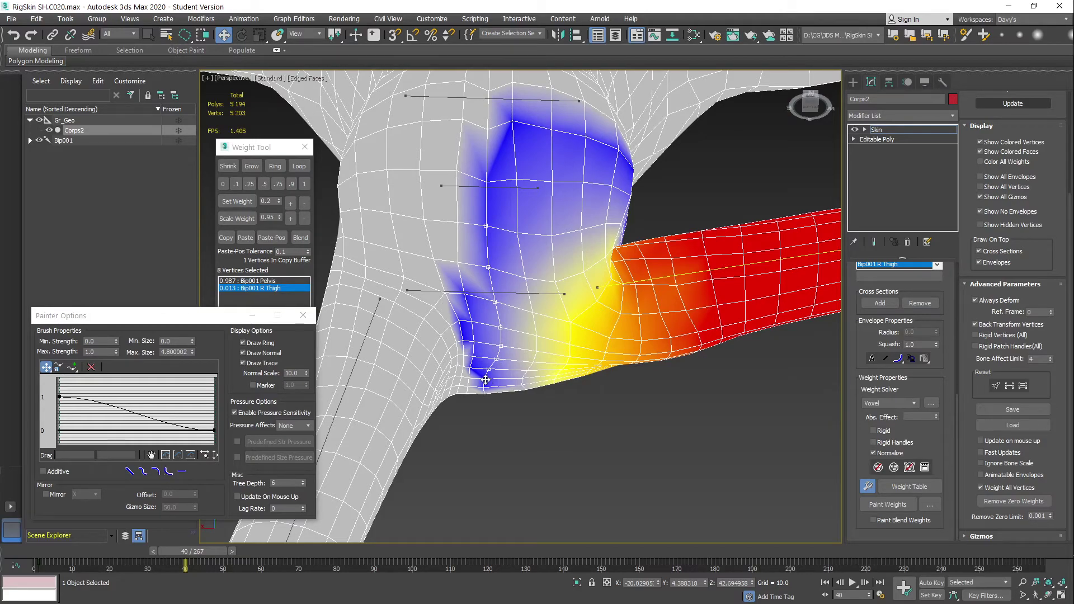
pyautogui.keyDown('alt'); pyautogui.moveTo(486, 380); pyautogui.dragTo(410, 278, button='middle'); pyautogui.keyUp('alt')
pyautogui.scroll(3, 508, 182)
pyautogui.keyDown('alt'); pyautogui.moveTo(509, 183); pyautogui.dragTo(494, 271, button='middle'); pyautogui.keyUp('alt')
pyautogui.moveTo(540, 106); pyautogui.dragTo(524, 246, button='middle')
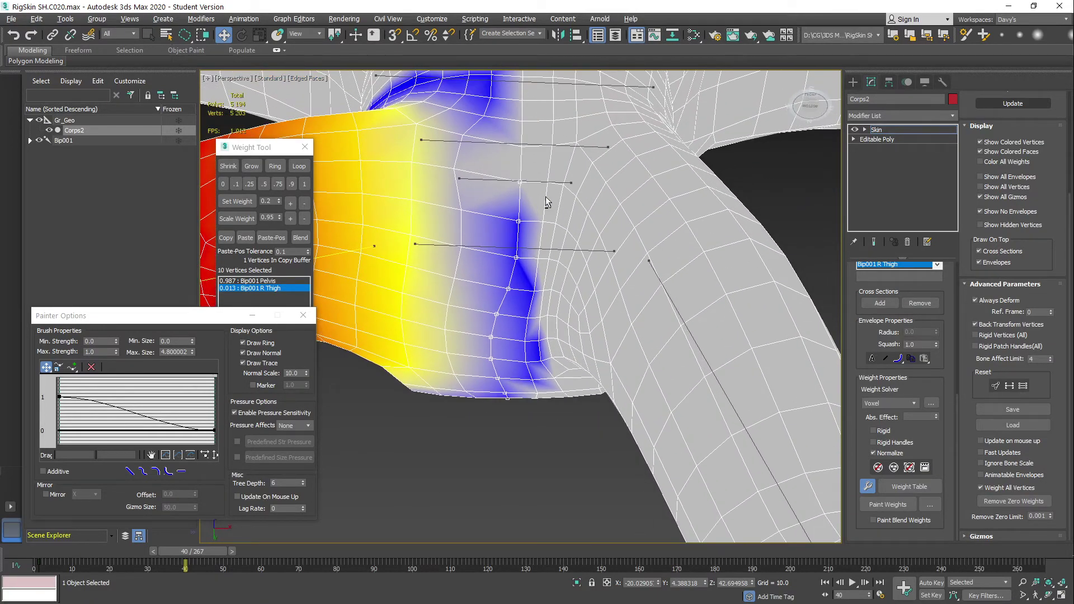
pyautogui.keyDown('alt'); pyautogui.moveTo(547, 203); pyautogui.dragTo(515, 269, button='middle'); pyautogui.keyUp('alt')
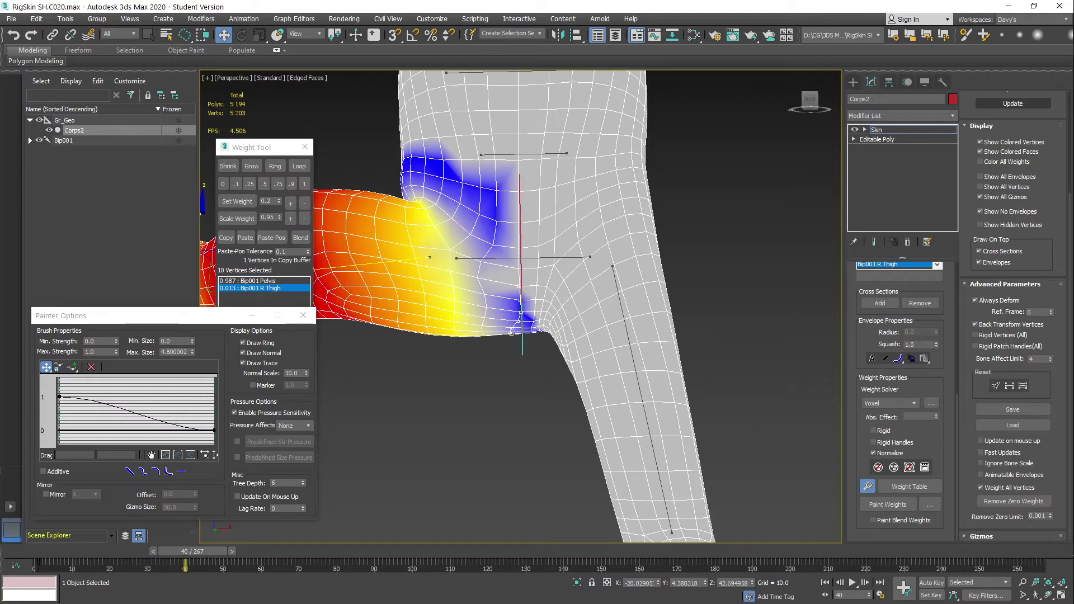
pyautogui.keyDown('alt'); pyautogui.moveTo(529, 209); pyautogui.dragTo(532, 257, button='middle'); pyautogui.keyUp('alt')
pyautogui.click(530, 259)
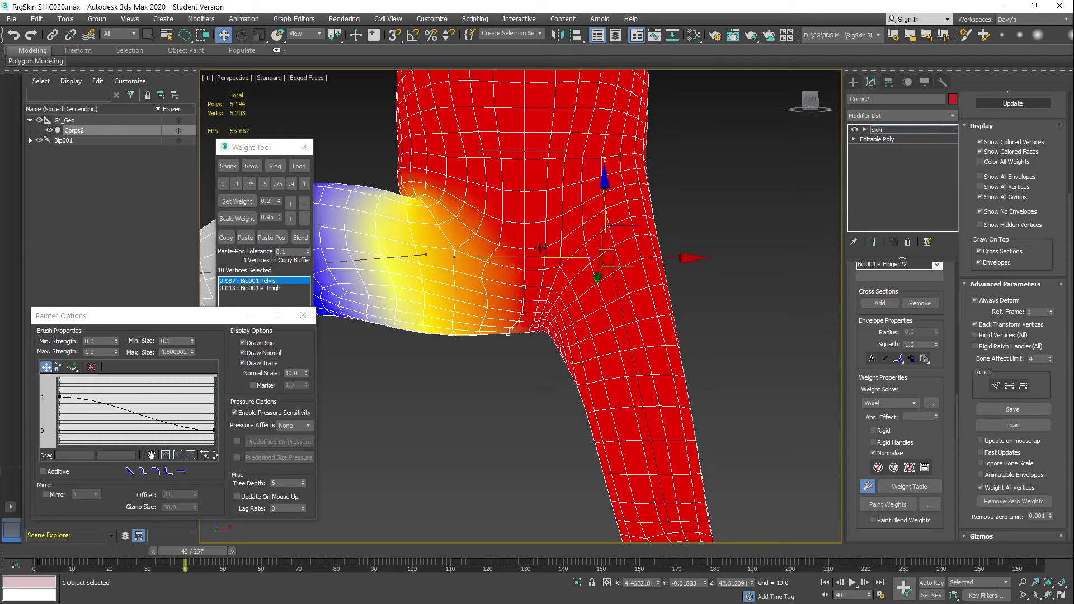
pyautogui.click(306, 184)
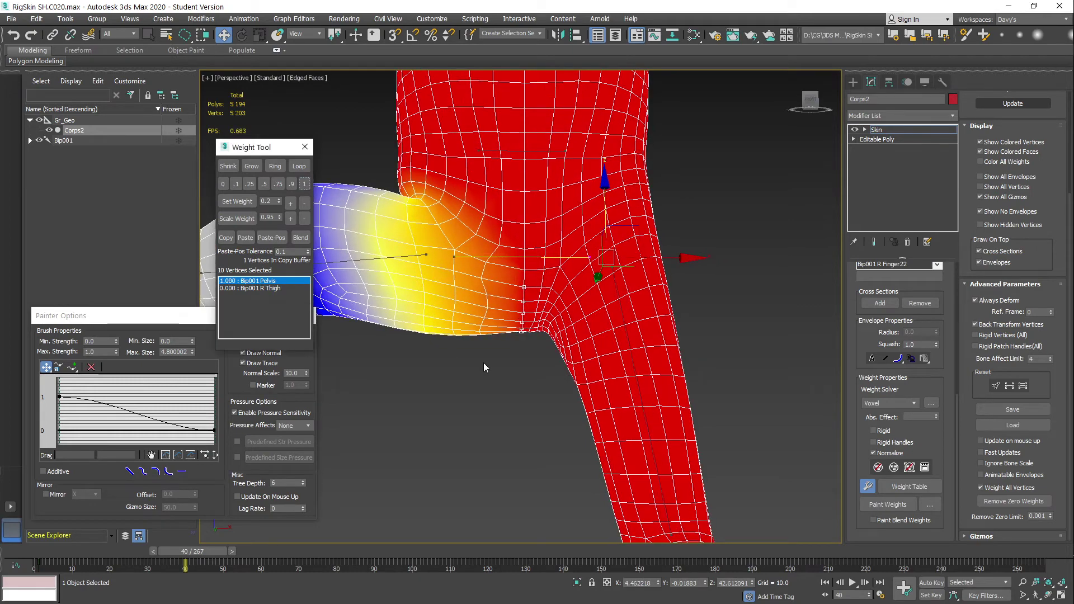
# Check the vertex loop from below and remove the skin's zero weights
pyautogui.keyDown('alt'); pyautogui.moveTo(485, 367); pyautogui.dragTo(542, 241, button='middle'); pyautogui.keyUp('alt')
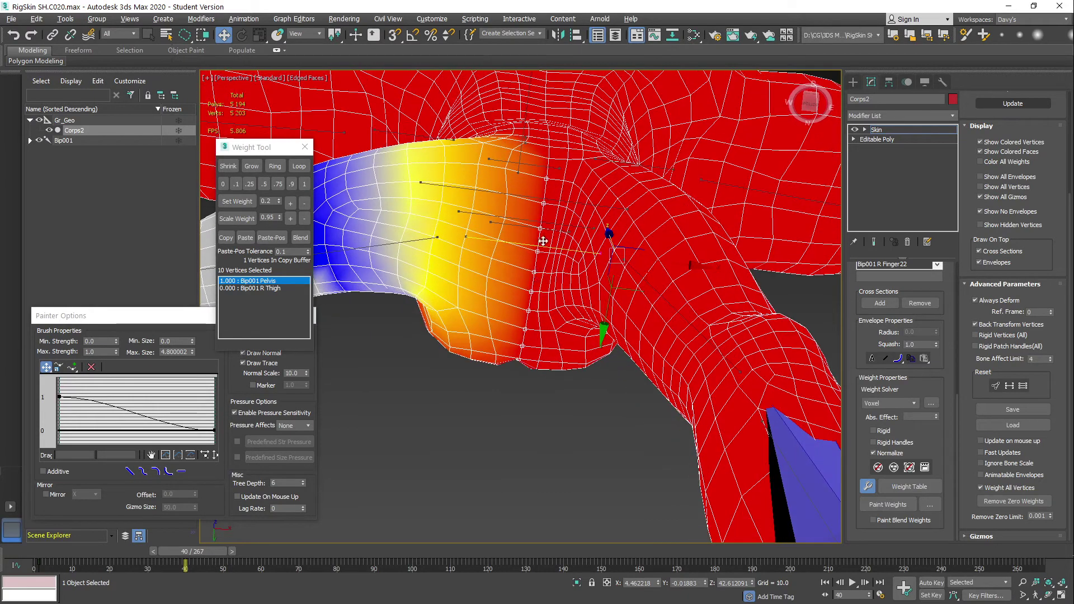
pyautogui.keyDown('alt'); pyautogui.moveTo(532, 347); pyautogui.dragTo(582, 308, button='middle'); pyautogui.keyUp('alt')
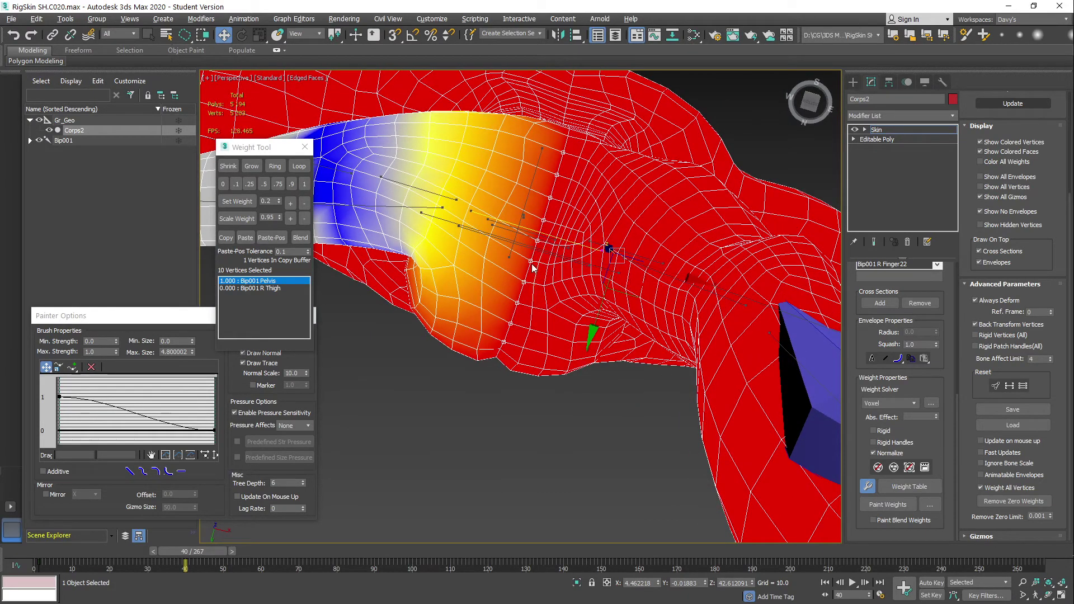
pyautogui.keyDown('alt'); pyautogui.moveTo(533, 267); pyautogui.dragTo(538, 232, button='middle'); pyautogui.keyUp('alt')
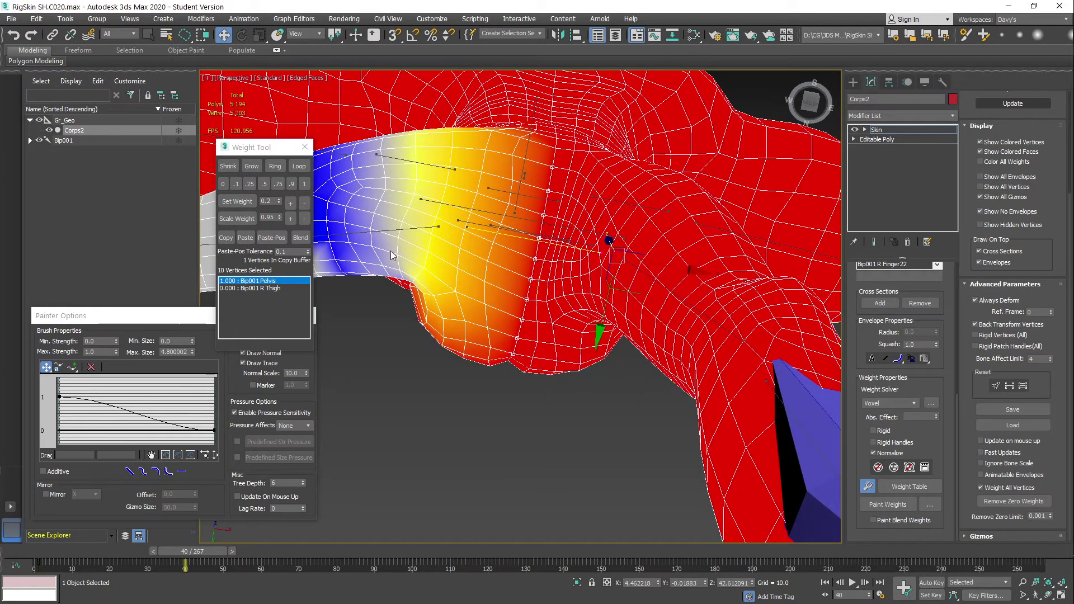
pyautogui.click(1010, 502)
# At frame 40, paint the Bip001 Pelvis falloff along the front and underside of the right hip beside the vertex loop
pyautogui.keyDown('alt'); pyautogui.moveTo(529, 291); pyautogui.dragTo(565, 267, button='middle'); pyautogui.keyUp('alt')
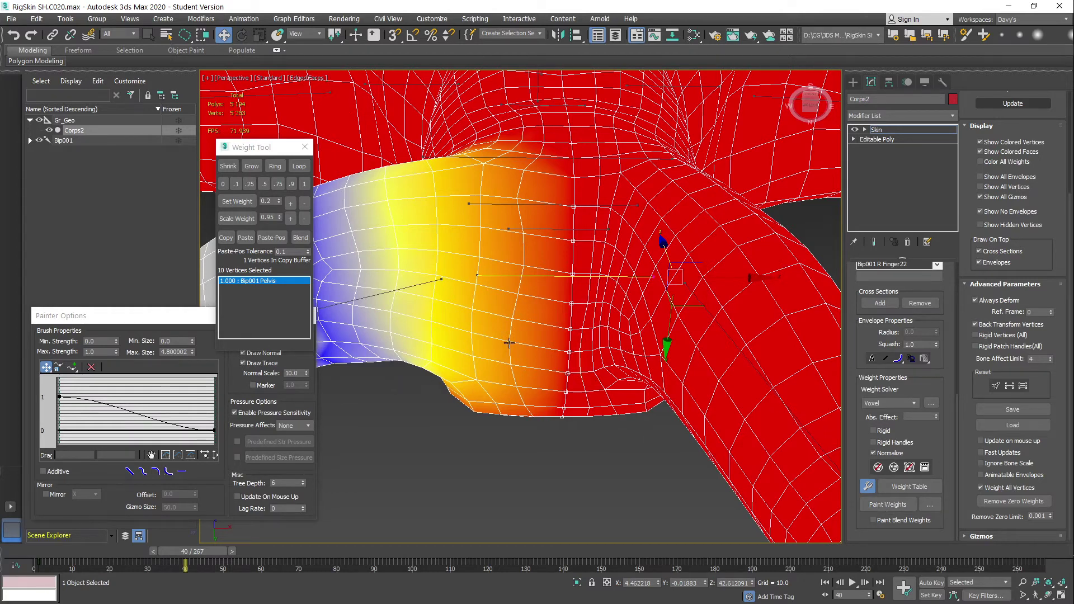
pyautogui.press('p')
pyautogui.moveTo(493, 203); pyautogui.dragTo(490, 373)
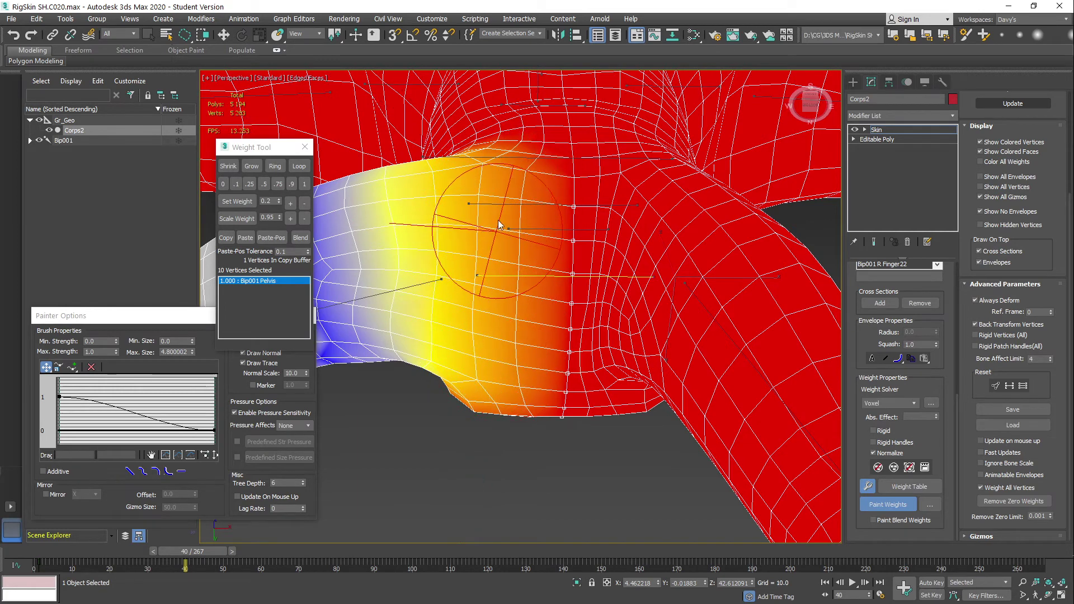
pyautogui.keyDown('alt'); pyautogui.moveTo(498, 182); pyautogui.dragTo(495, 227, button='middle'); pyautogui.keyUp('alt')
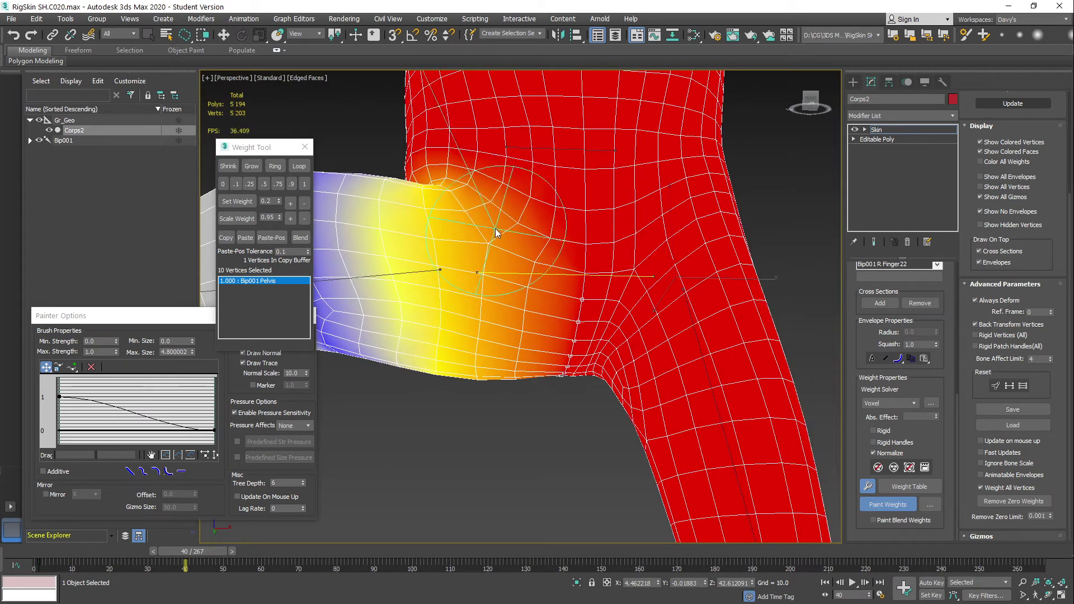
pyautogui.moveTo(502, 246)
pyautogui.mouseDown()
pyautogui.moveTo(499, 197)
pyautogui.moveTo(499, 210)
pyautogui.mouseUp()
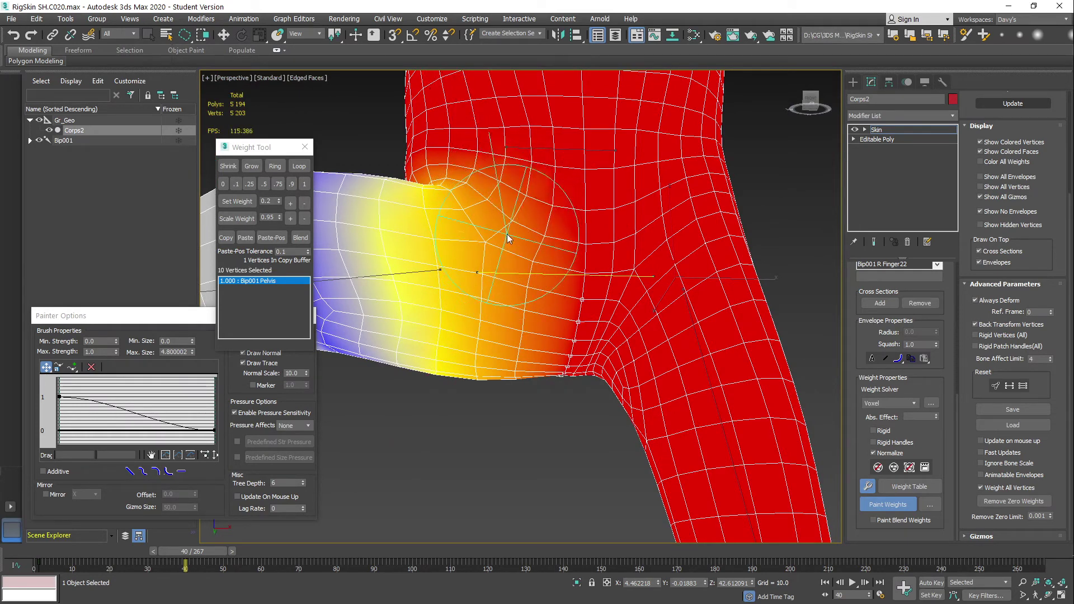
pyautogui.keyDown('alt'); pyautogui.moveTo(484, 320); pyautogui.dragTo(483, 245, button='middle'); pyautogui.keyUp('alt')
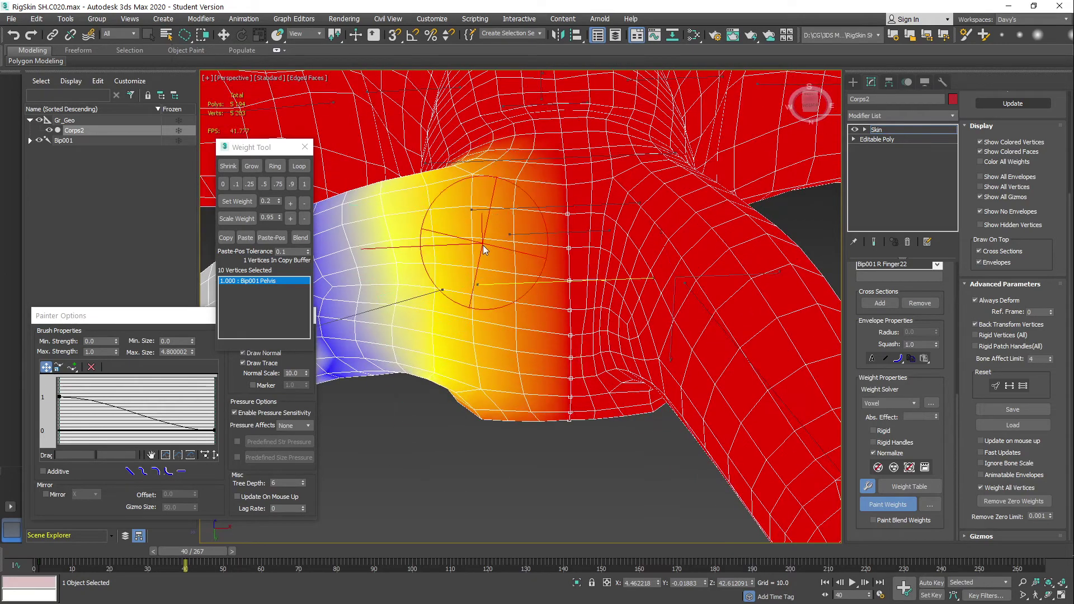
pyautogui.moveTo(483, 249); pyautogui.dragTo(479, 363)
# Paint across the right buttock from below to smooth the Bip001 Pelvis weights there at frame 40
pyautogui.keyDown('alt'); pyautogui.moveTo(480, 362); pyautogui.dragTo(484, 310, button='middle'); pyautogui.keyUp('alt')
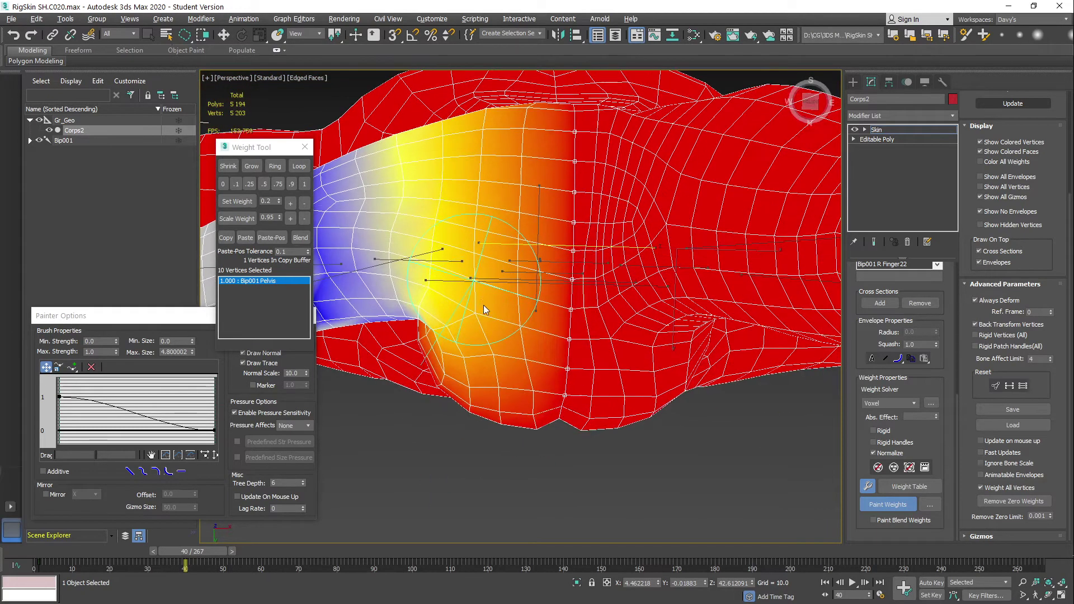
pyautogui.keyDown('alt'); pyautogui.moveTo(491, 383); pyautogui.dragTo(487, 351, button='middle'); pyautogui.keyUp('alt')
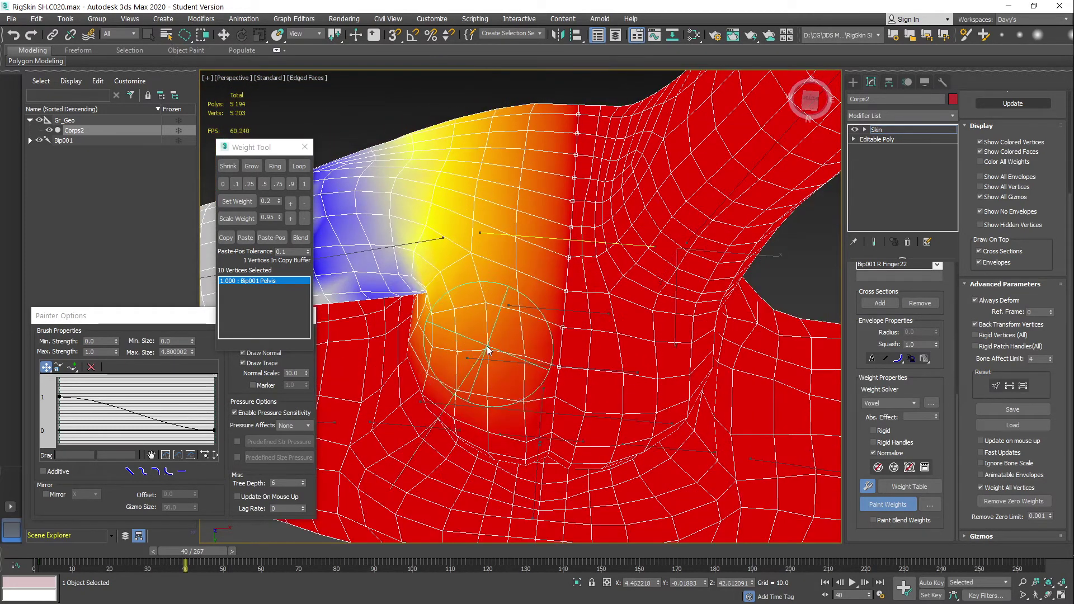
pyautogui.moveTo(479, 373); pyautogui.dragTo(473, 347)
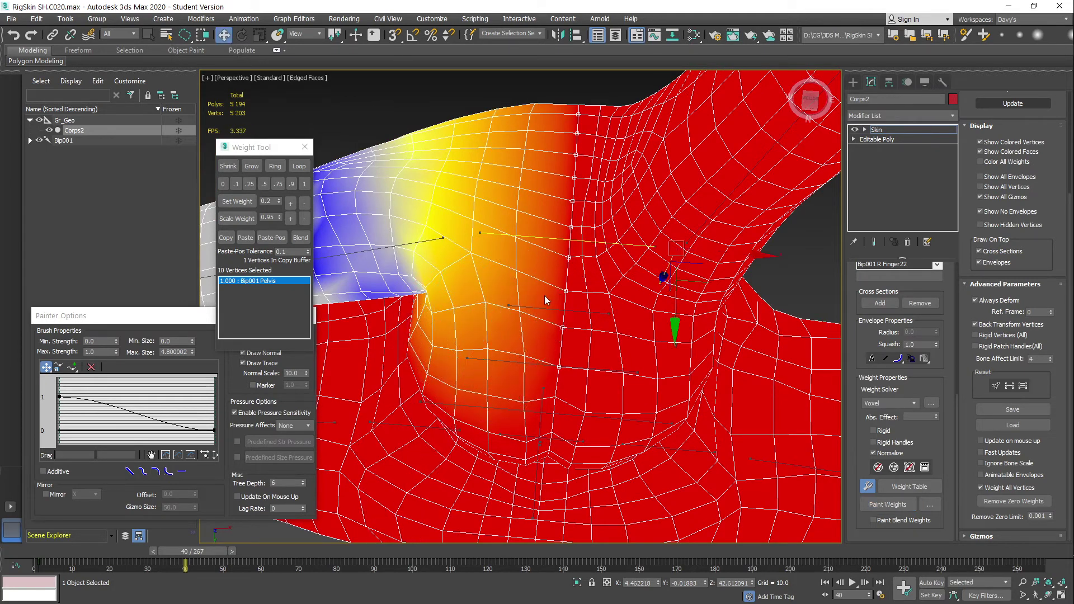
pyautogui.press('p')
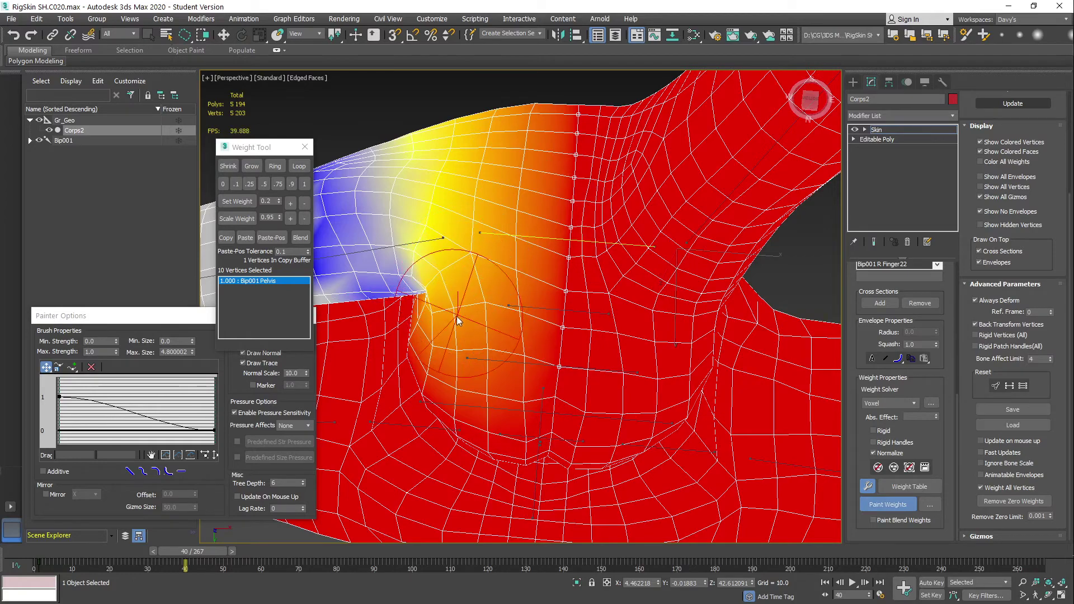
pyautogui.moveTo(473, 347); pyautogui.dragTo(476, 367)
pyautogui.press('w')
# Examine the right hip's deformation and Bip001 Pelvis falloff from the front at frame 37
pyautogui.keyDown('alt'); pyautogui.moveTo(475, 323); pyautogui.dragTo(509, 296, button='middle'); pyautogui.keyUp('alt')
pyautogui.moveTo(203, 547); pyautogui.dragTo(190, 569)
pyautogui.press('w')
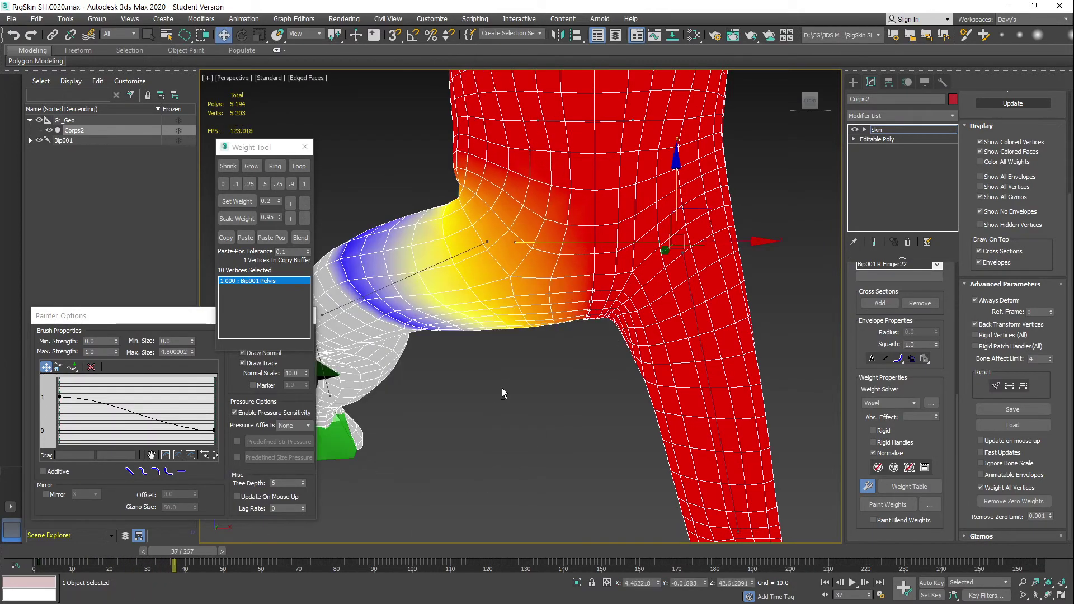
pyautogui.scroll(3, 501, 369)
pyautogui.keyDown('alt'); pyautogui.moveTo(553, 353); pyautogui.dragTo(586, 327, button='middle'); pyautogui.keyUp('alt')
pyautogui.scroll(2, 587, 358)
pyautogui.scroll(-1, 582, 356)
pyautogui.scroll(-1, 577, 396)
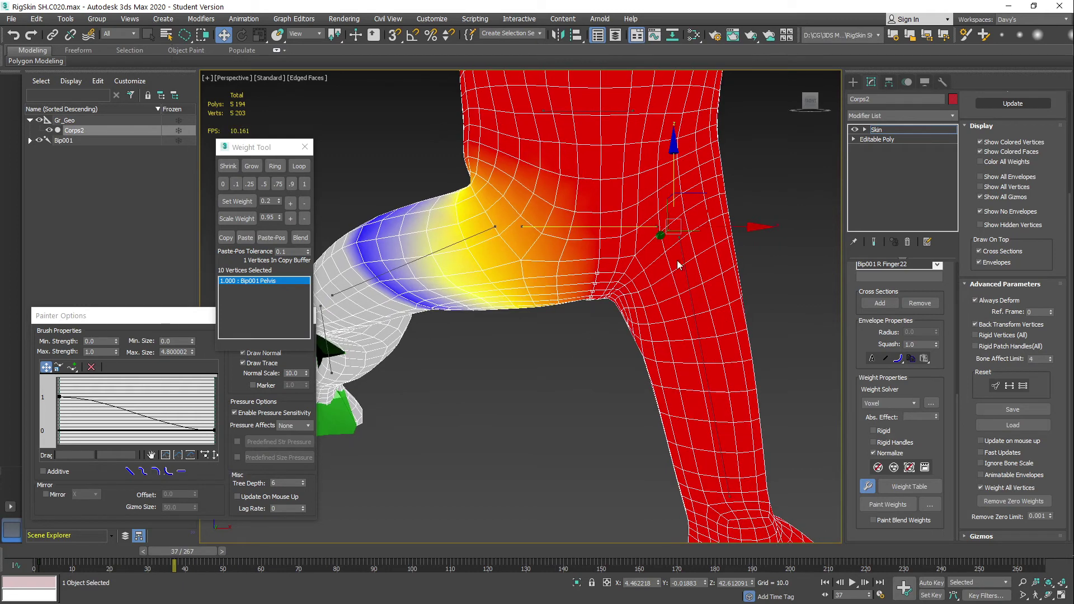
# Give the ten-vertex groin loop a 0.1 weight for Bip001 R Thigh and for Bip001 L Thigh at frame 37
pyautogui.keyDown('alt'); pyautogui.moveTo(600, 285); pyautogui.dragTo(602, 279, button='middle'); pyautogui.keyUp('alt')
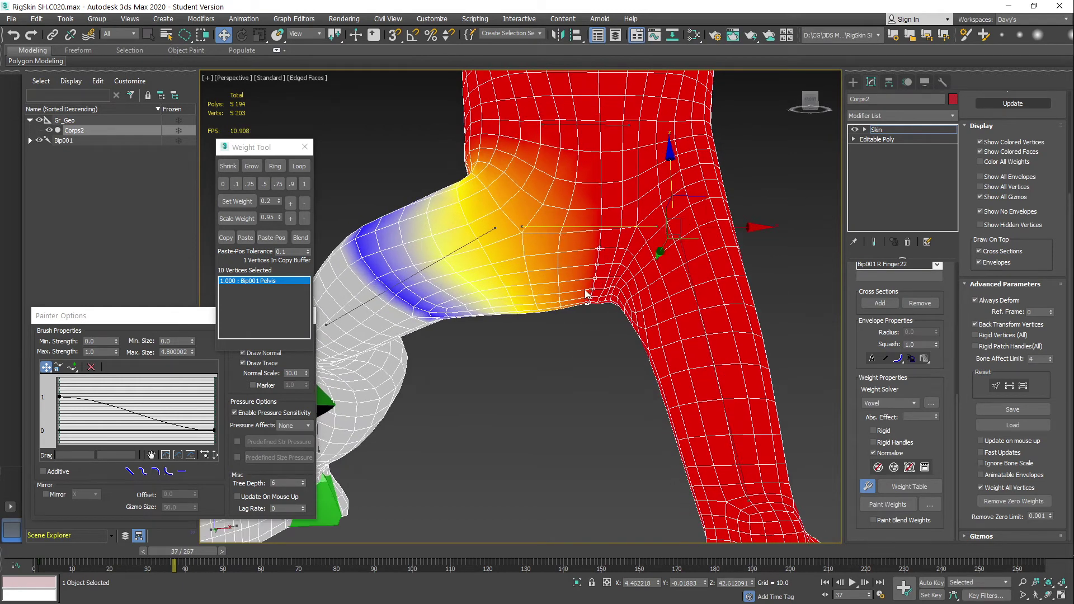
pyautogui.keyDown('alt'); pyautogui.moveTo(597, 261); pyautogui.dragTo(696, 275, button='middle'); pyautogui.keyUp('alt')
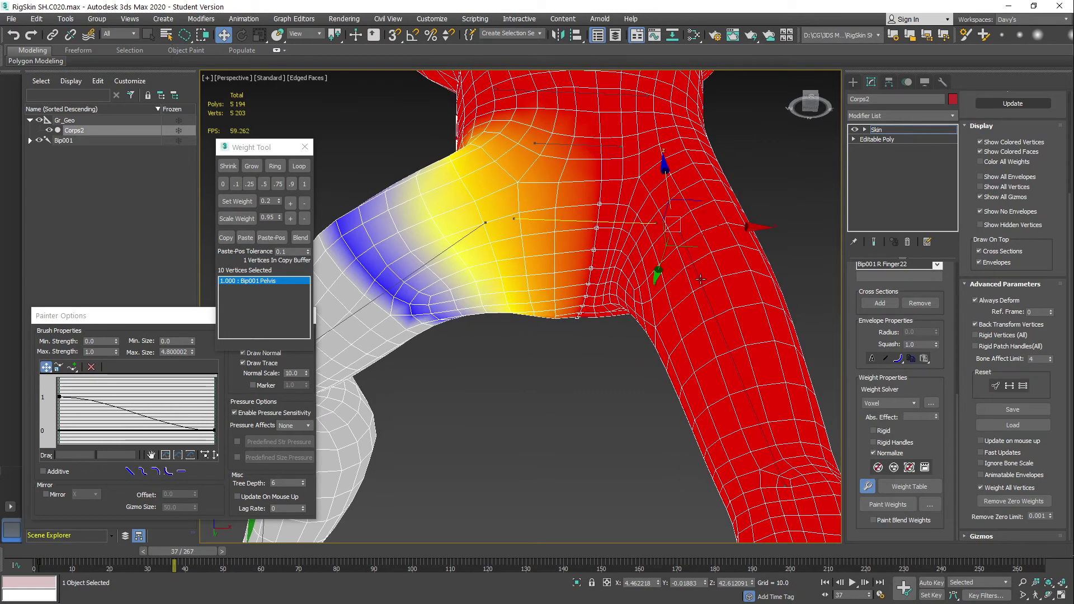
pyautogui.click(459, 239)
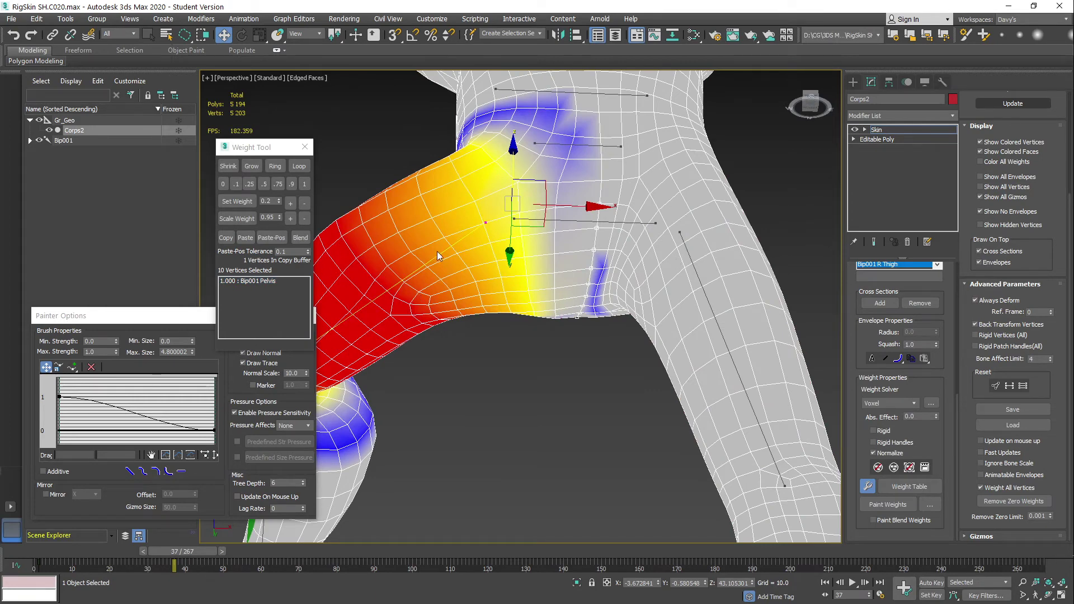
pyautogui.click(236, 184)
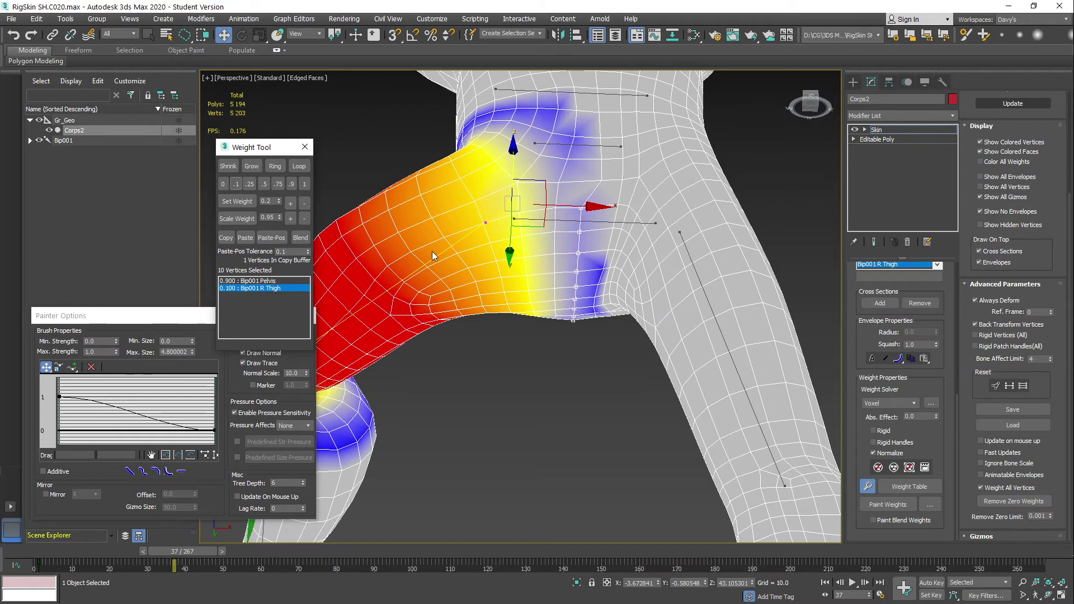
pyautogui.click(695, 269)
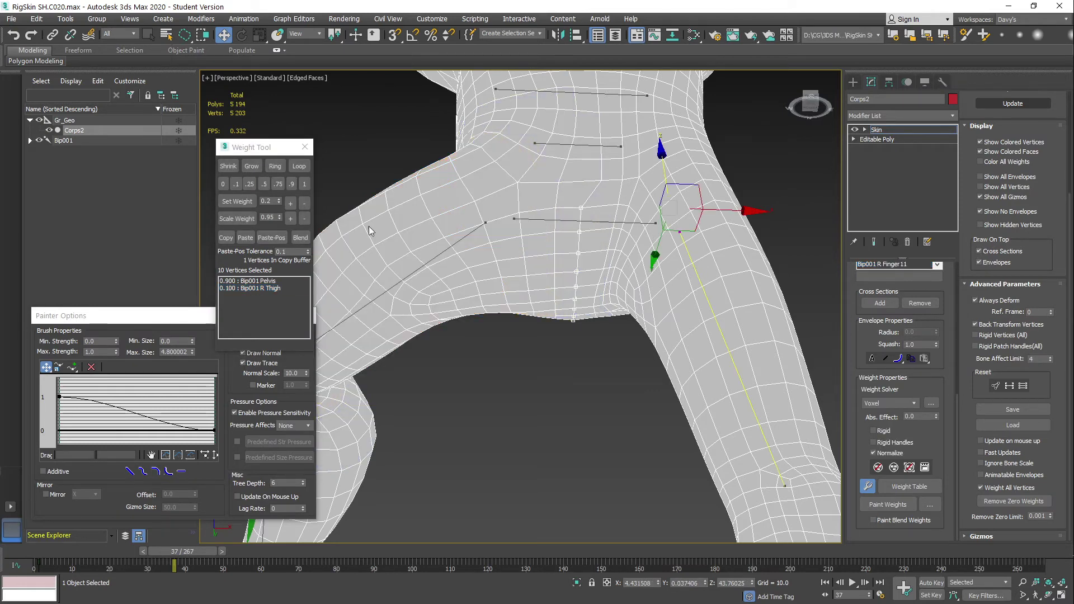
pyautogui.click(240, 187)
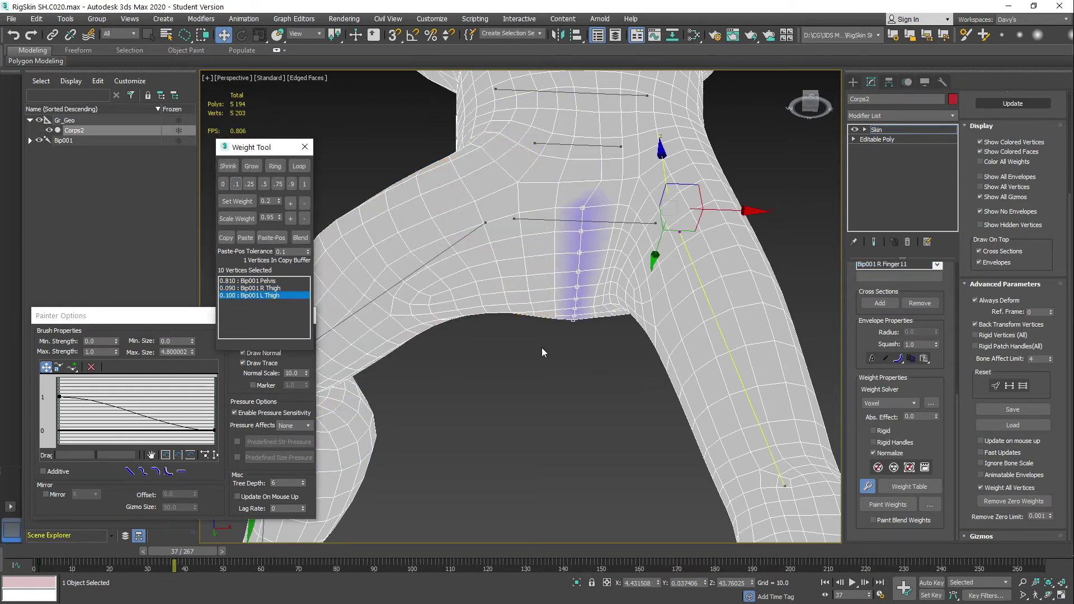
# Examine the Bip001 Pelvis falloff and the groin loop's deformation from the front and slightly below at frame 38
pyautogui.click(538, 226)
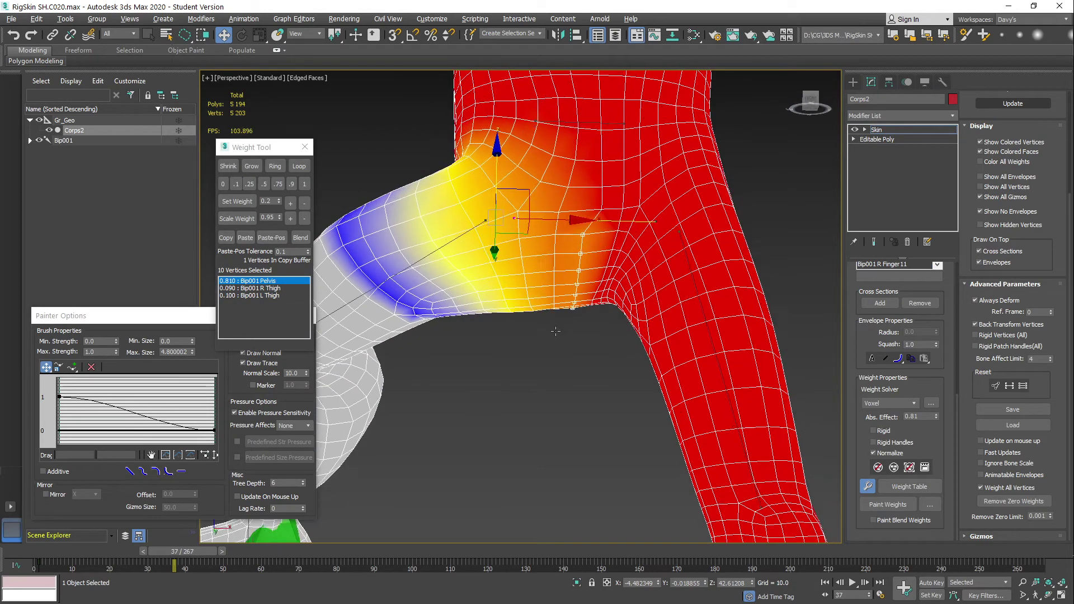
pyautogui.moveTo(173, 552)
pyautogui.mouseDown()
pyautogui.moveTo(59, 563)
pyautogui.moveTo(273, 572)
pyautogui.moveTo(178, 570)
pyautogui.mouseUp()
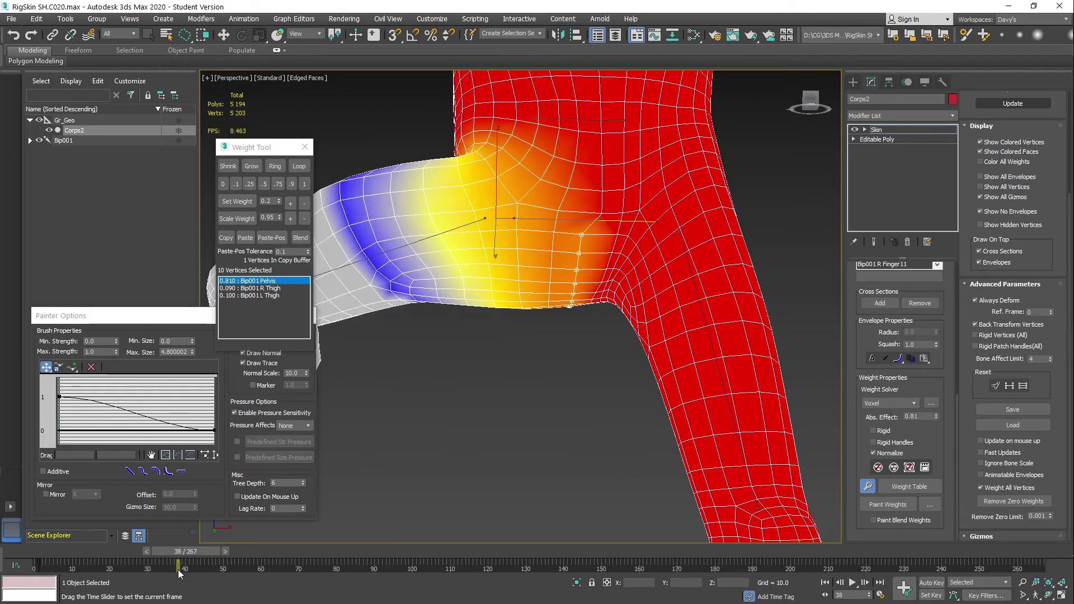
pyautogui.press('w')
pyautogui.moveTo(559, 388); pyautogui.dragTo(533, 398, button='middle')
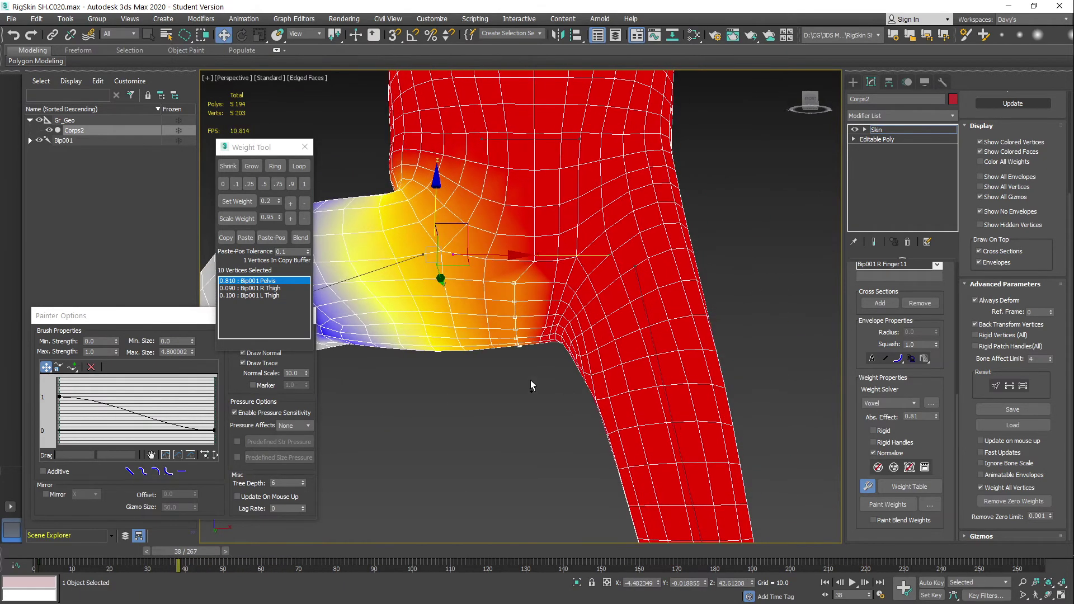
pyautogui.scroll(1, 530, 381)
pyautogui.moveTo(544, 269); pyautogui.dragTo(579, 285, button='middle')
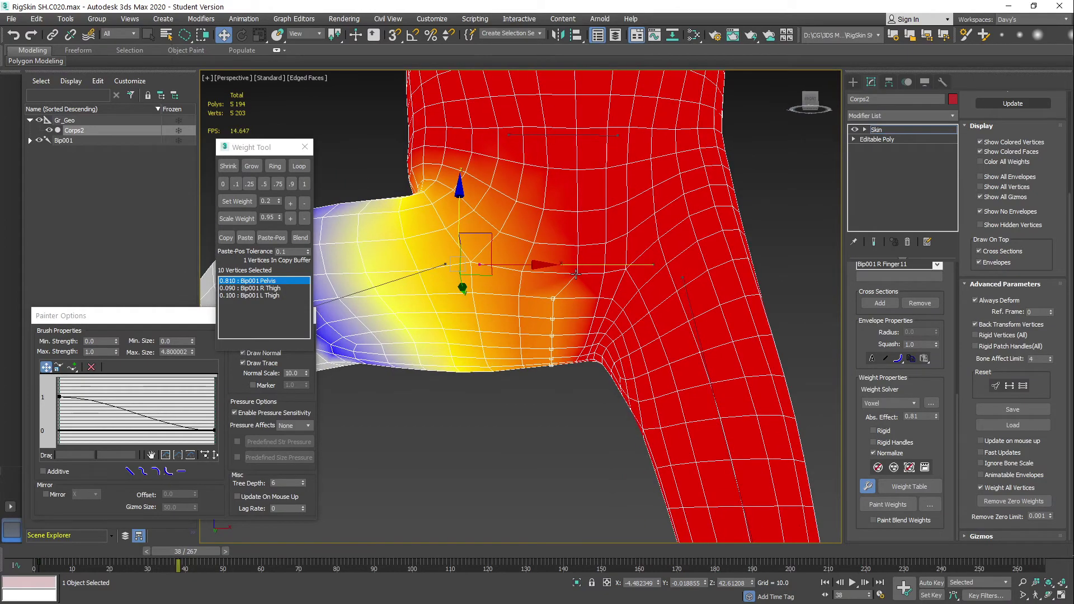
pyautogui.keyDown('alt'); pyautogui.moveTo(549, 379); pyautogui.dragTo(566, 363, button='middle'); pyautogui.keyUp('alt')
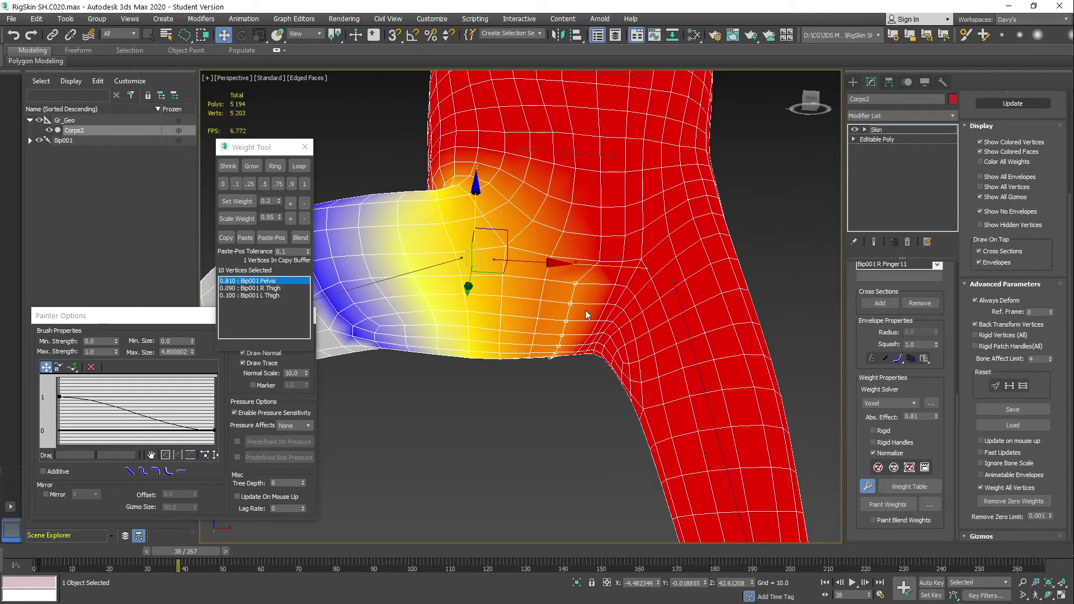
pyautogui.keyDown('alt'); pyautogui.moveTo(558, 310); pyautogui.dragTo(547, 311, button='middle'); pyautogui.keyUp('alt')
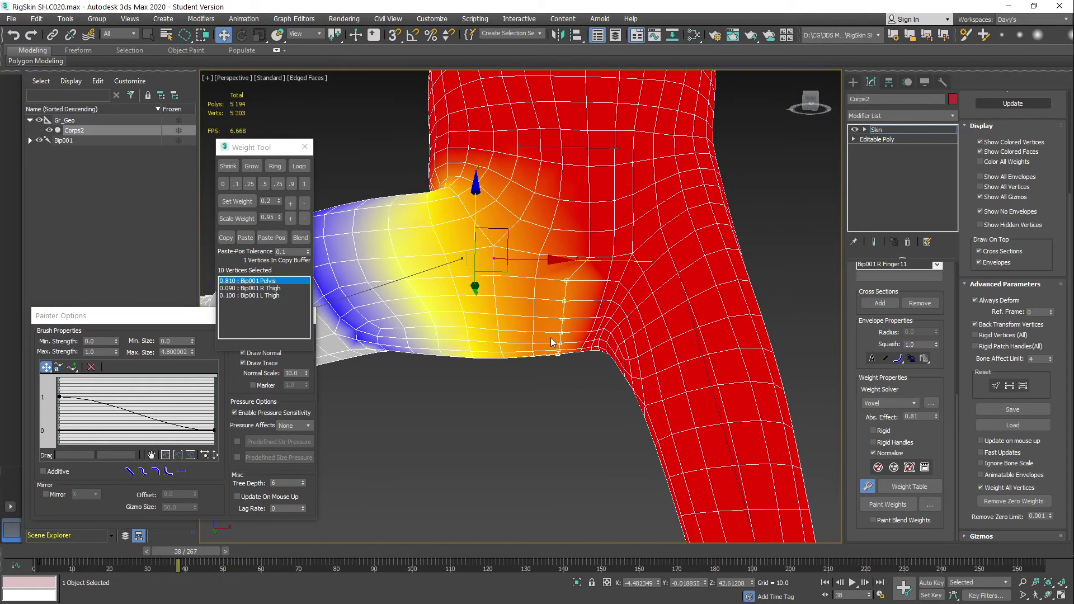
# Select the seven-vertex column beside the groin loop on the right-leg side and set its Bip001 L Thigh weight to 0.1
pyautogui.click(535, 278)
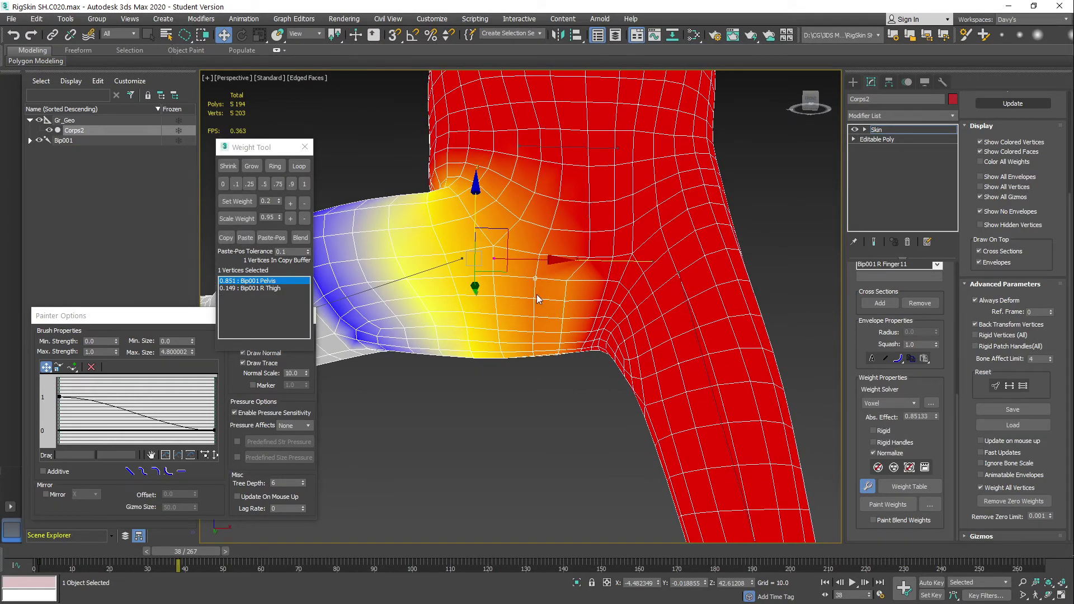
pyautogui.keyDown('ctrl'); pyautogui.click(535, 300); pyautogui.keyUp('ctrl')
pyautogui.keyDown('alt'); pyautogui.moveTo(549, 331); pyautogui.dragTo(561, 308, button='middle'); pyautogui.keyUp('alt')
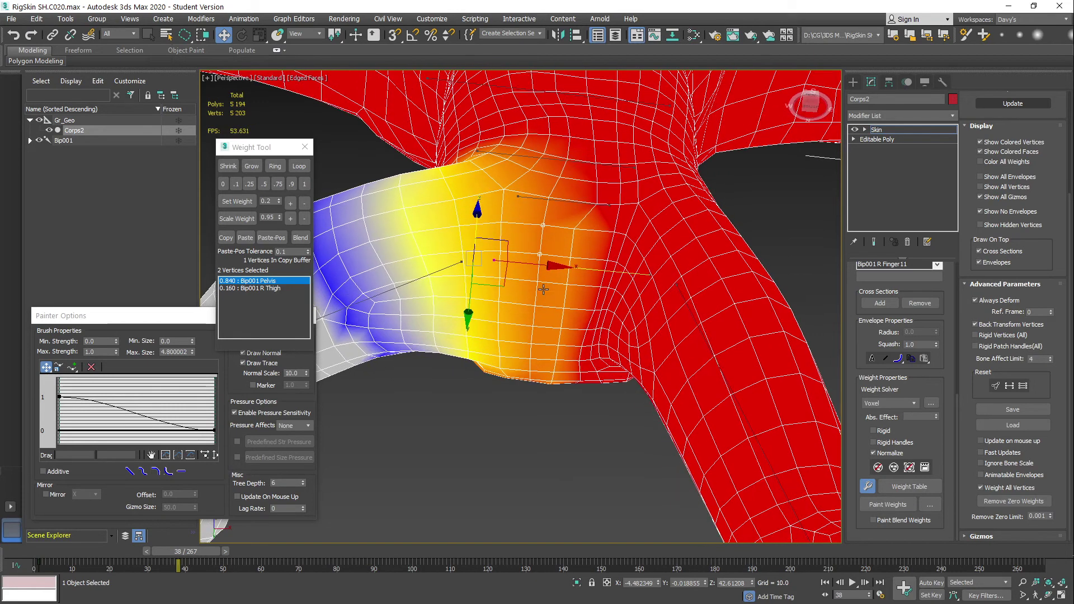
pyautogui.keyDown('ctrl'); pyautogui.click(533, 326); pyautogui.keyUp('ctrl')
pyautogui.keyDown('ctrl'); pyautogui.click(531, 344); pyautogui.keyUp('ctrl')
pyautogui.keyDown('alt'); pyautogui.moveTo(550, 304); pyautogui.dragTo(583, 334, button='middle'); pyautogui.keyUp('alt')
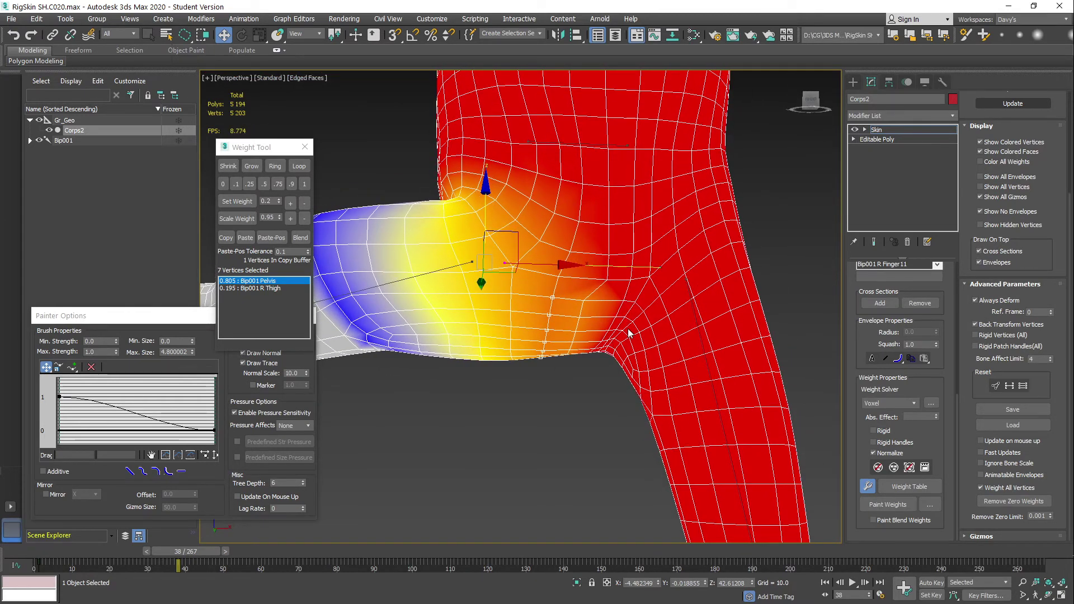
pyautogui.click(694, 316)
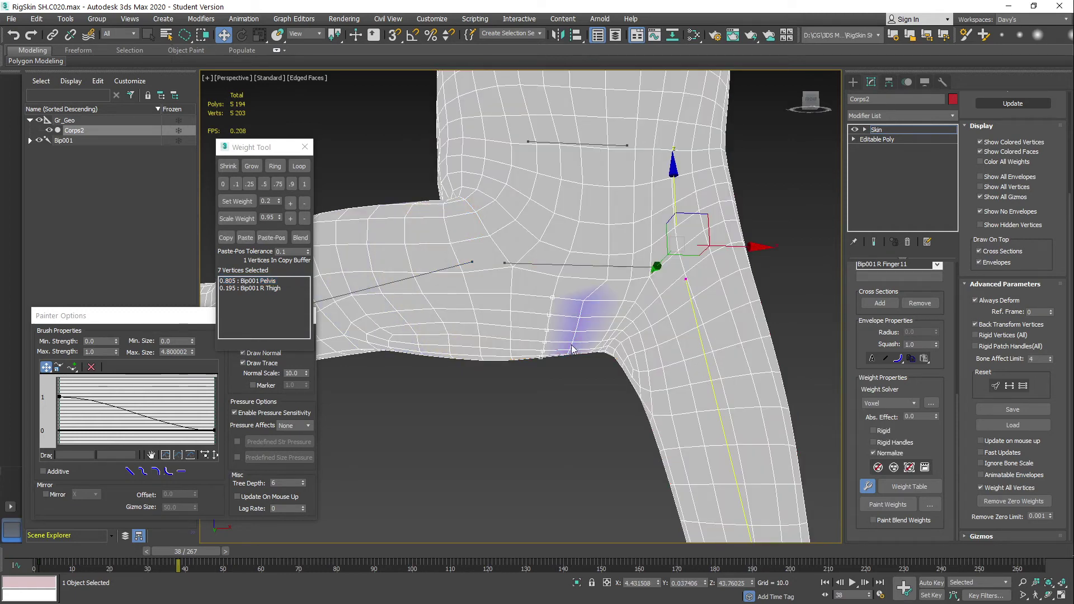
pyautogui.click(449, 270)
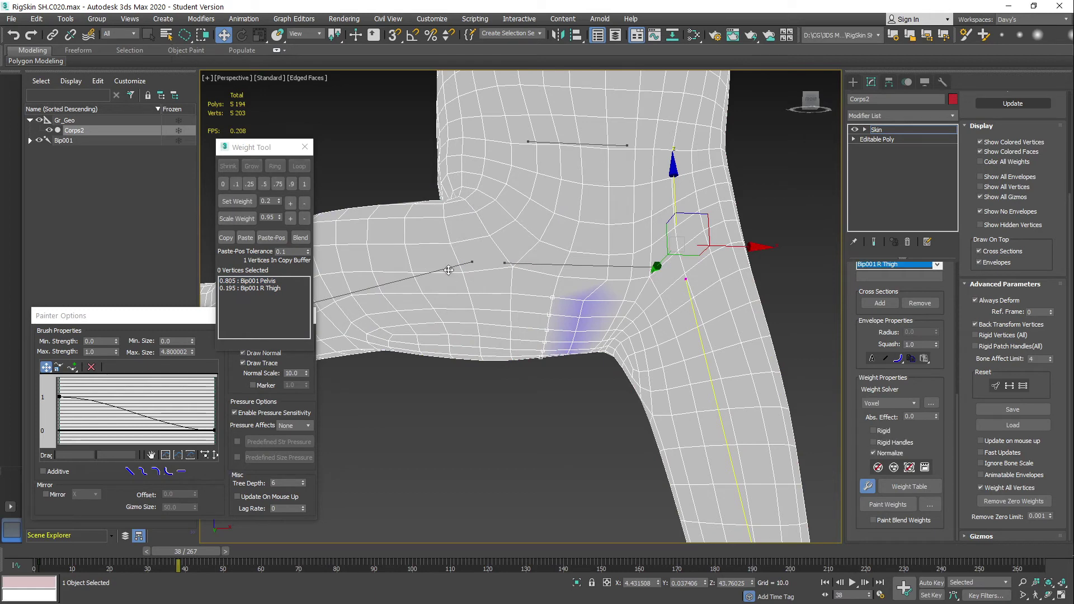
pyautogui.click(694, 317)
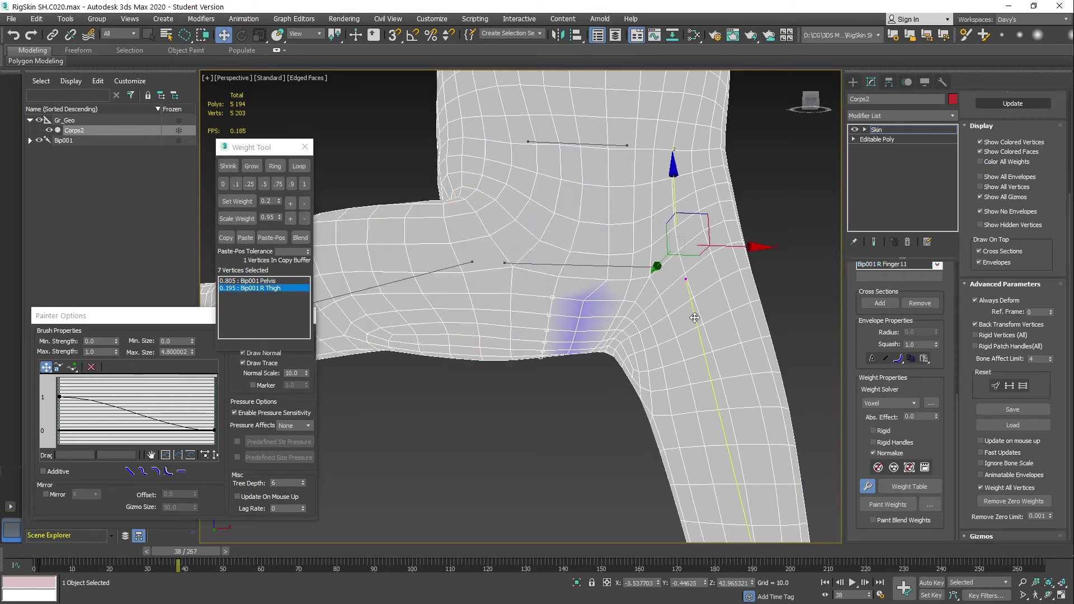
pyautogui.click(237, 185)
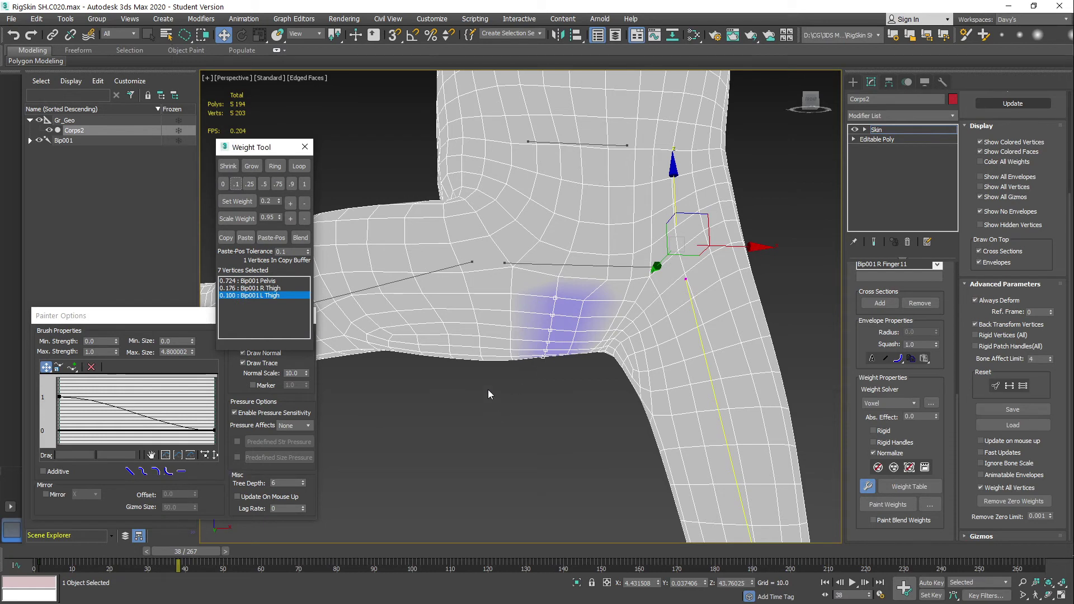
# Scale the selected column's Bip001 L Thigh weight down to 0.070 by repeatedly applying the 0.95 scale factor
pyautogui.click(305, 218)
pyautogui.click(304, 219)
pyautogui.click(304, 218)
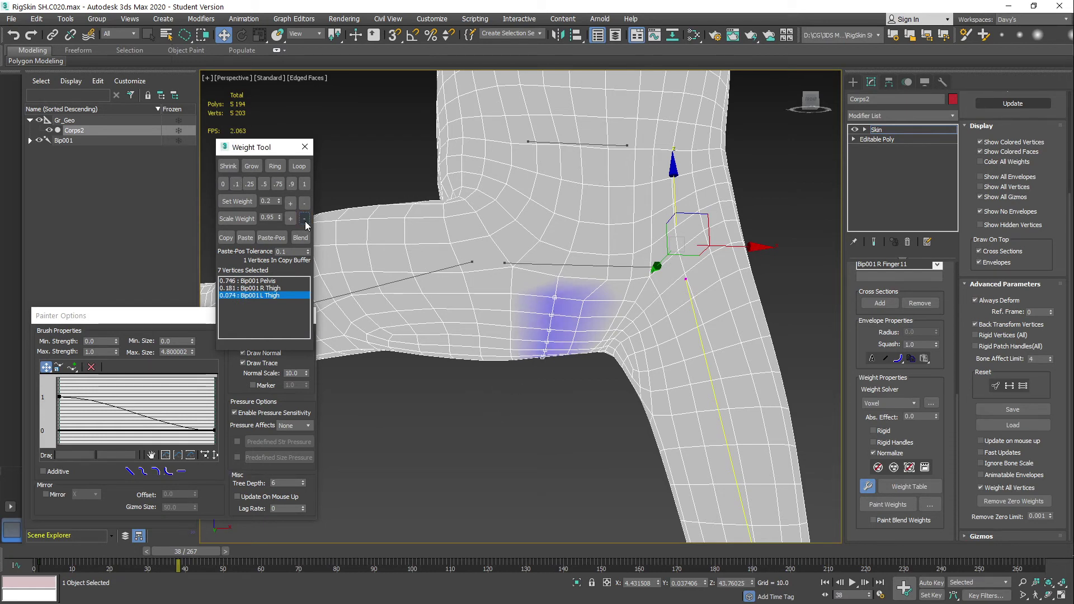
pyautogui.click(304, 219)
pyautogui.click(304, 219)
# Inspect the groin's Bip001 L Thigh weights from below at frames 0 and 11, checking a central loop vertex, and return to frame 0
pyautogui.moveTo(194, 554); pyautogui.dragTo(46, 564)
pyautogui.press('w')
pyautogui.keyDown('alt'); pyautogui.moveTo(696, 335); pyautogui.dragTo(646, 312, button='middle'); pyautogui.keyUp('alt')
pyautogui.keyDown('alt'); pyautogui.moveTo(591, 269); pyautogui.dragTo(599, 267, button='middle'); pyautogui.keyUp('alt')
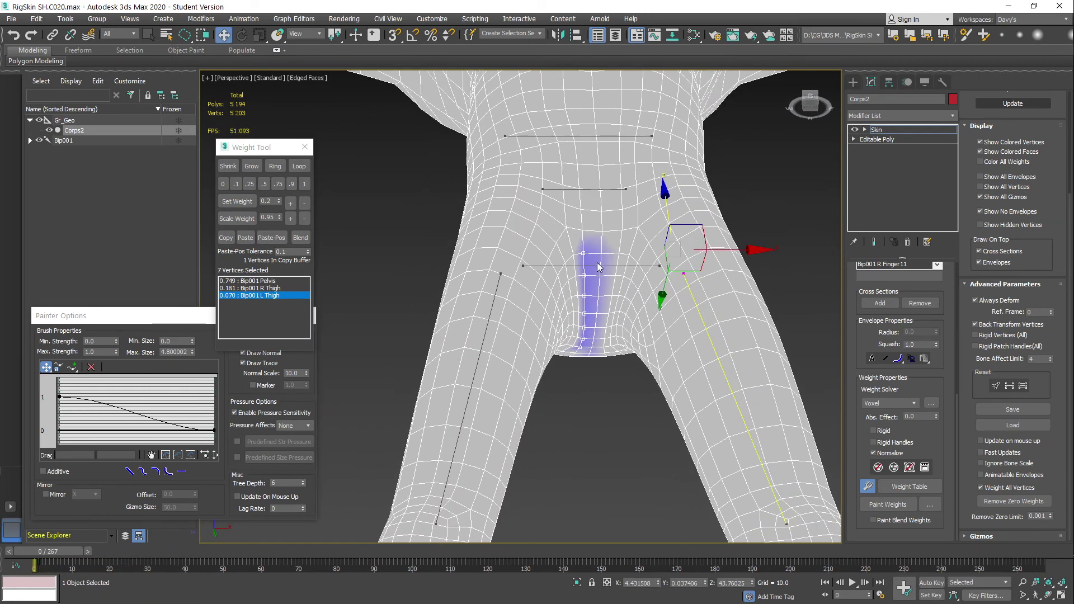
pyautogui.click(601, 255)
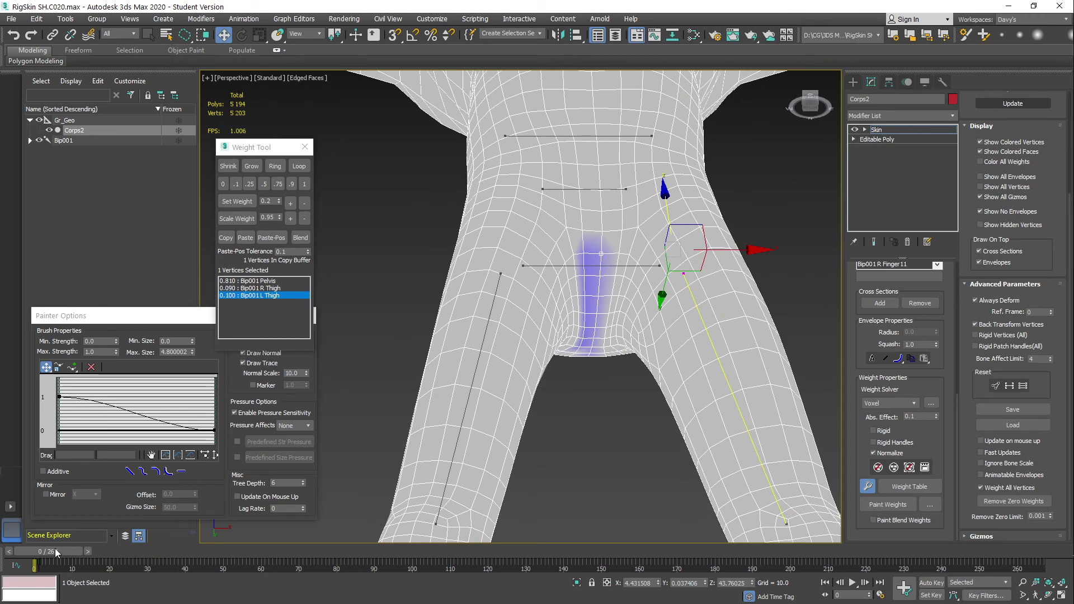
pyautogui.moveTo(54, 548); pyautogui.dragTo(90, 546)
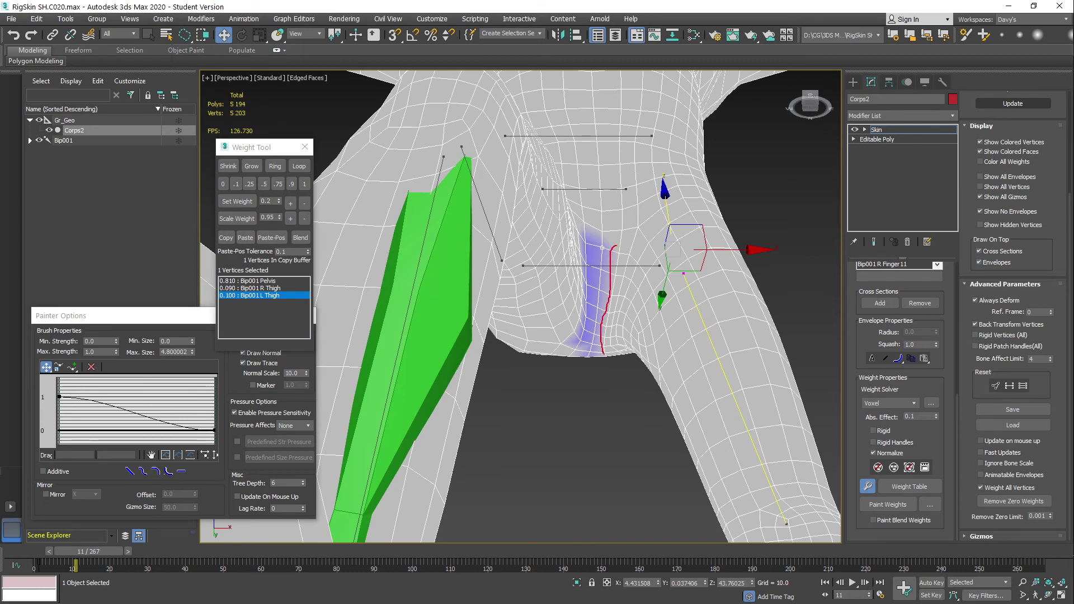
pyautogui.moveTo(607, 354); pyautogui.dragTo(617, 305)
pyautogui.moveTo(616, 246); pyautogui.dragTo(616, 246)
pyautogui.moveTo(83, 554); pyautogui.dragTo(14, 573)
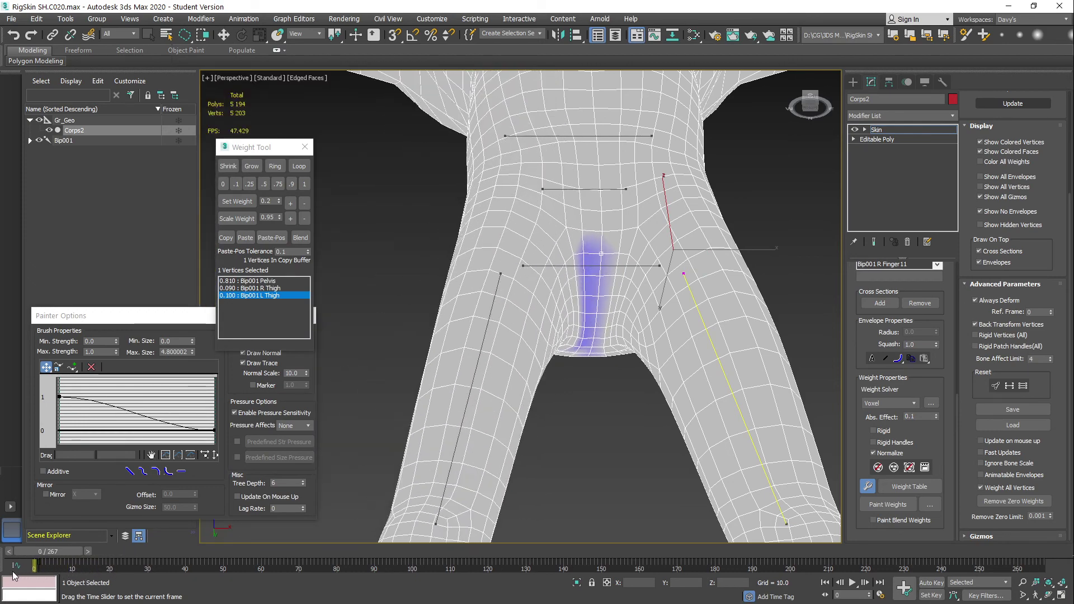
pyautogui.press('w')
# Clear the vertex selection and review the pelvis and both legs from several angles at frame 0
pyautogui.scroll(-3, 583, 408)
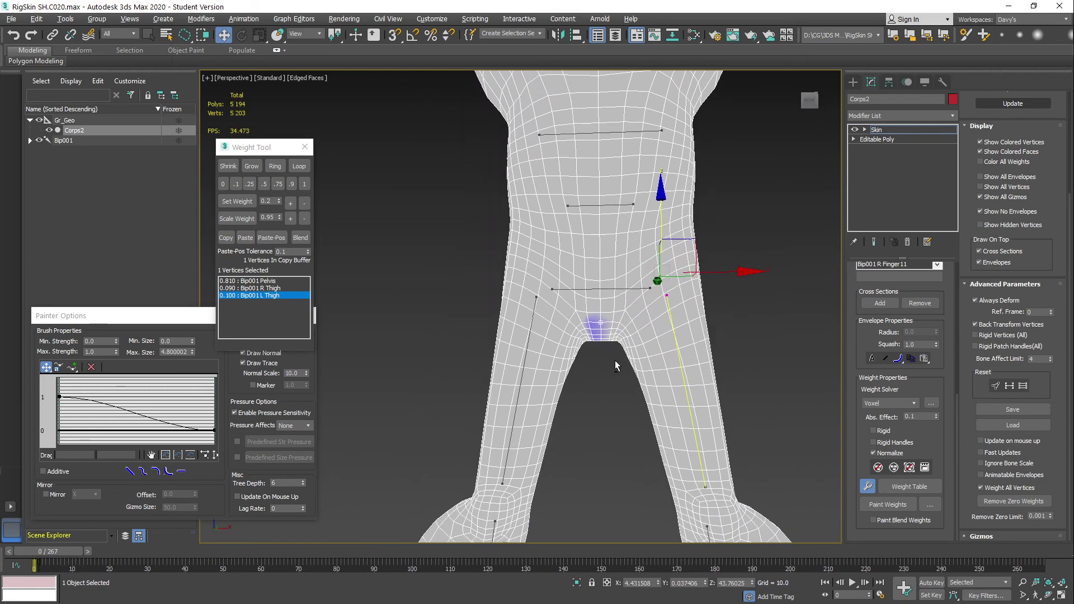
pyautogui.scroll(-3, 611, 366)
pyautogui.click(606, 374)
pyautogui.scroll(1, 485, 287)
pyautogui.scroll(-1, 485, 287)
pyautogui.keyDown('alt'); pyautogui.moveTo(485, 286); pyautogui.dragTo(527, 304, button='middle'); pyautogui.keyUp('alt')
pyautogui.scroll(-3, 479, 299)
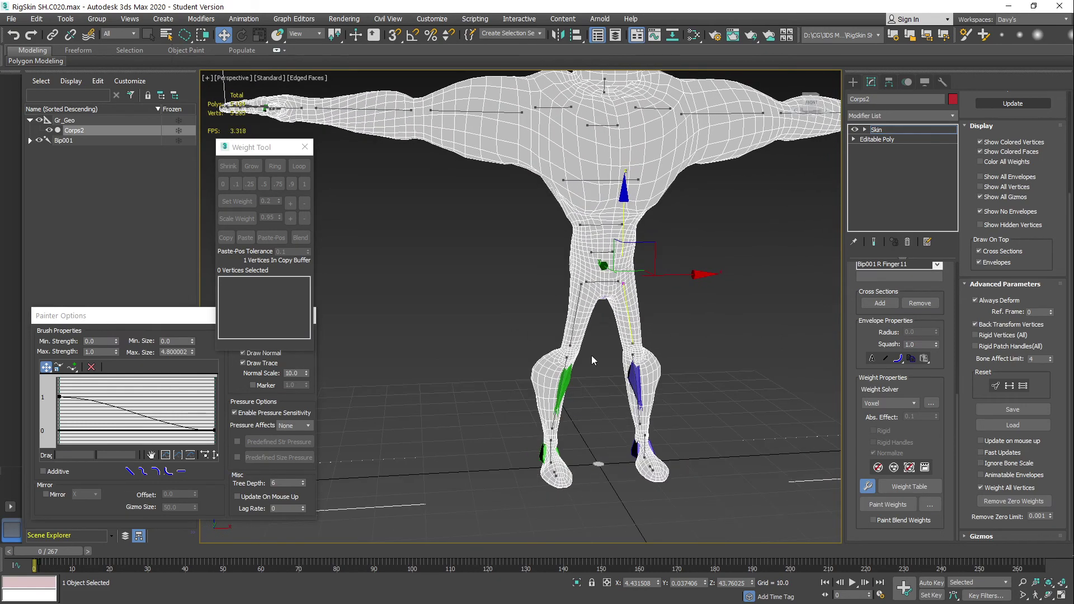
pyautogui.scroll(4, 568, 377)
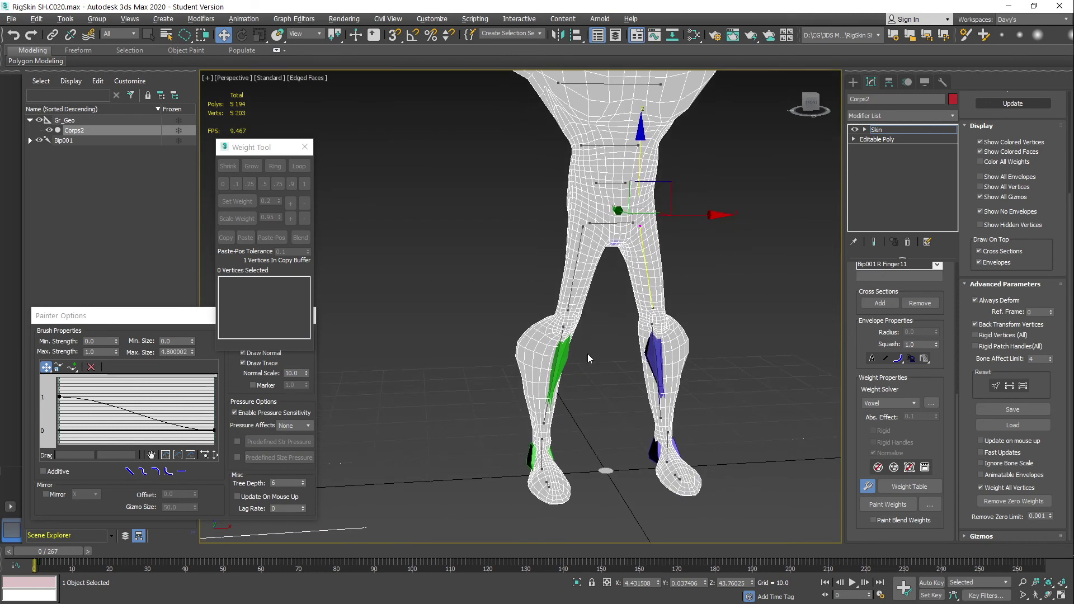
pyautogui.scroll(-4, 587, 350)
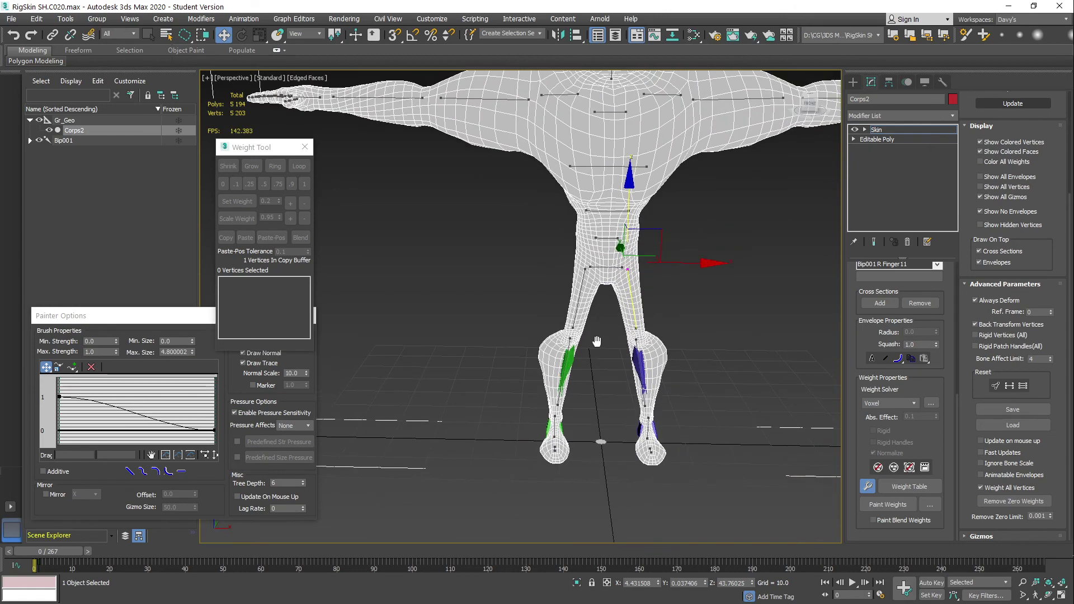
pyautogui.scroll(3, 597, 293)
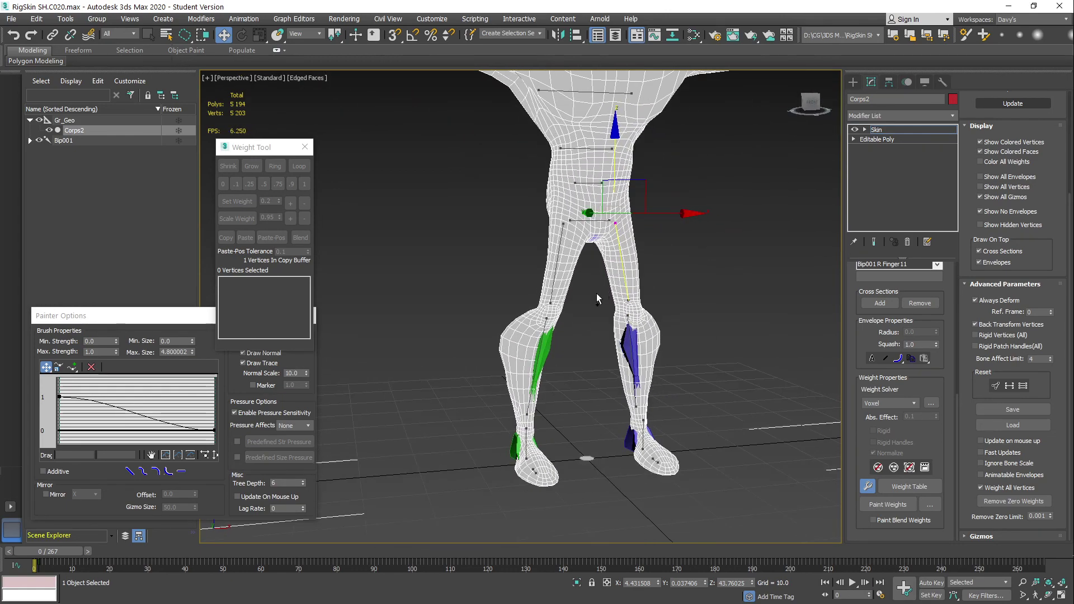
pyautogui.scroll(2, 596, 293)
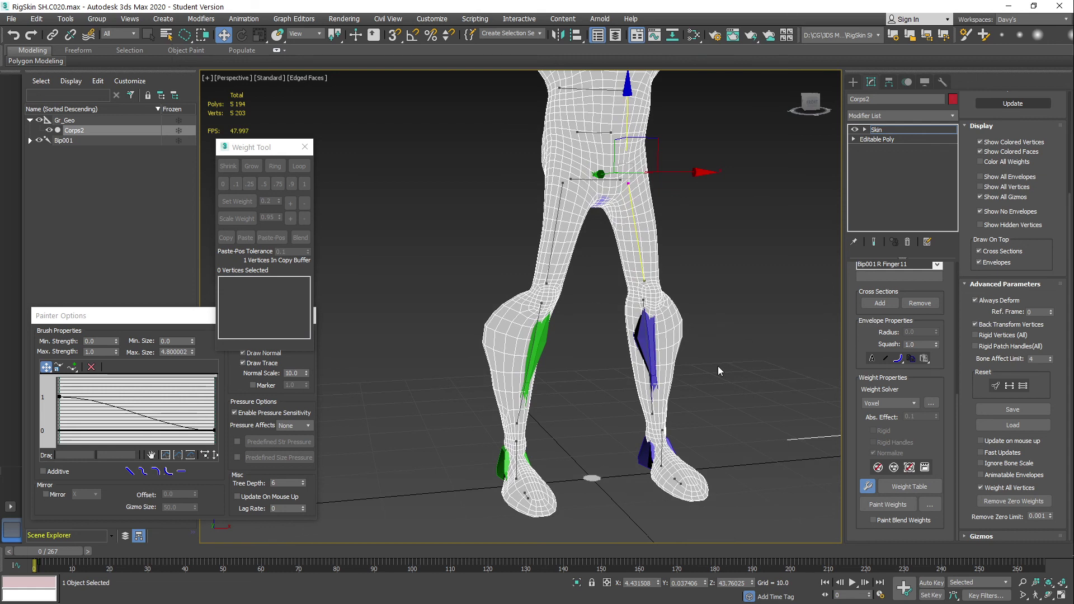
# Remove the skin's zero weights using the 0.001 limit
pyautogui.click(1027, 503)
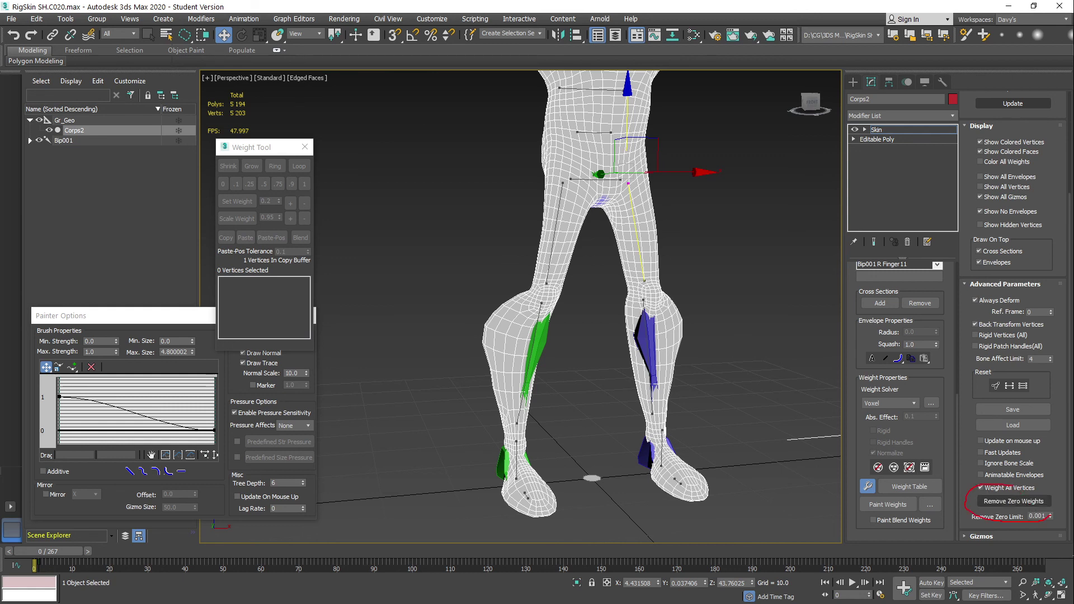
pyautogui.moveTo(649, 362); pyautogui.dragTo(876, 456)
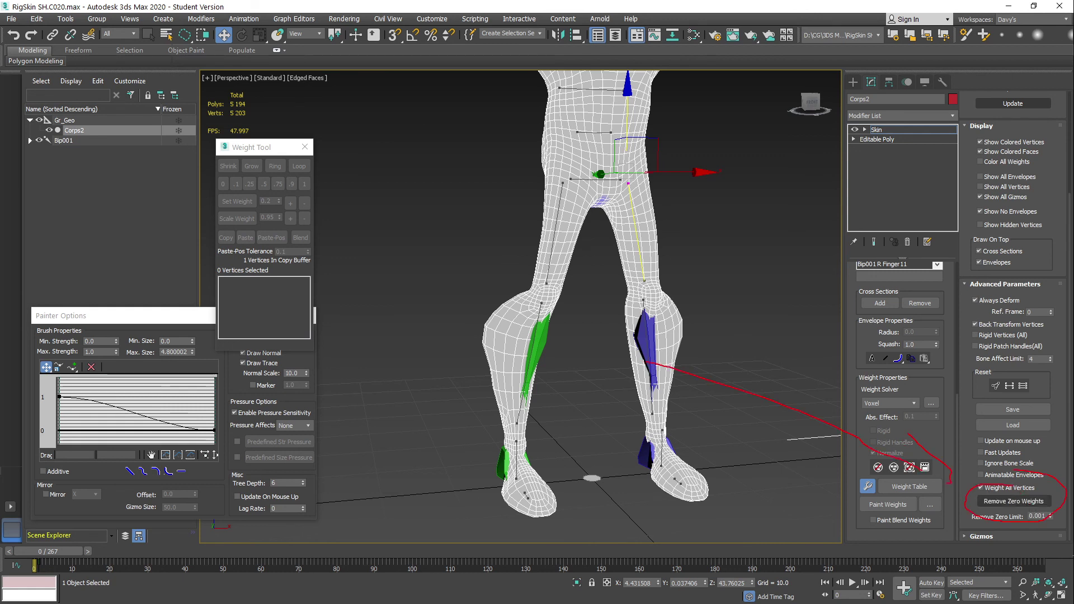
pyautogui.press('Escape')
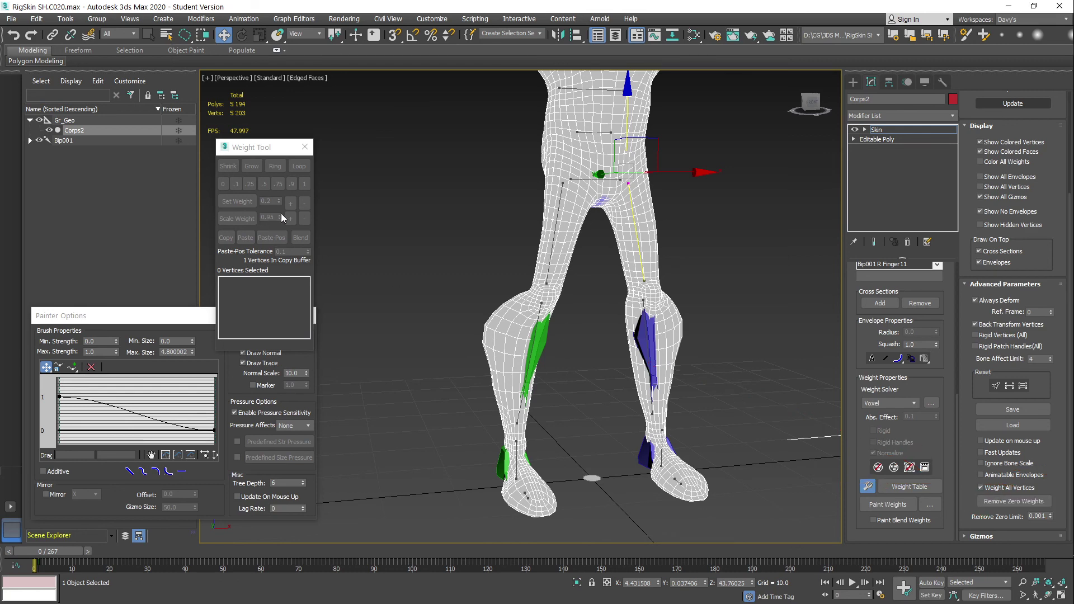